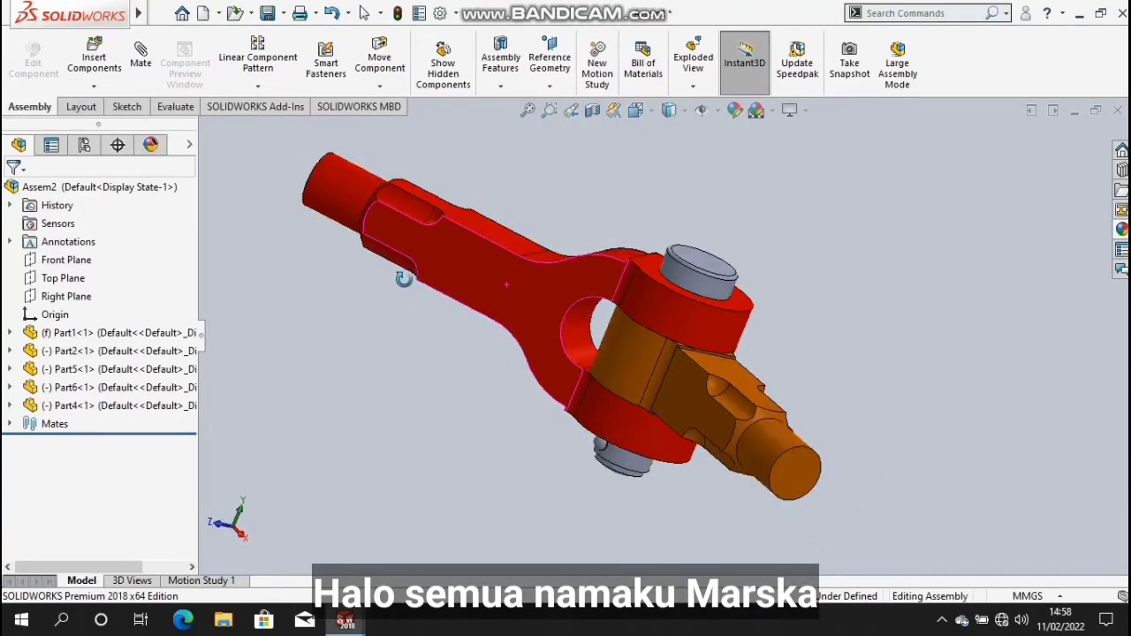
- Swing the red link around its pin, then zoom out to see the whole assembly
mouse_move(563, 364)
mouse_down()
mouse_move(667, 420)
mouse_move(681, 442)
mouse_move(646, 502)
mouse_move(607, 512)
mouse_move(419, 433)
mouse_up()
key(z)
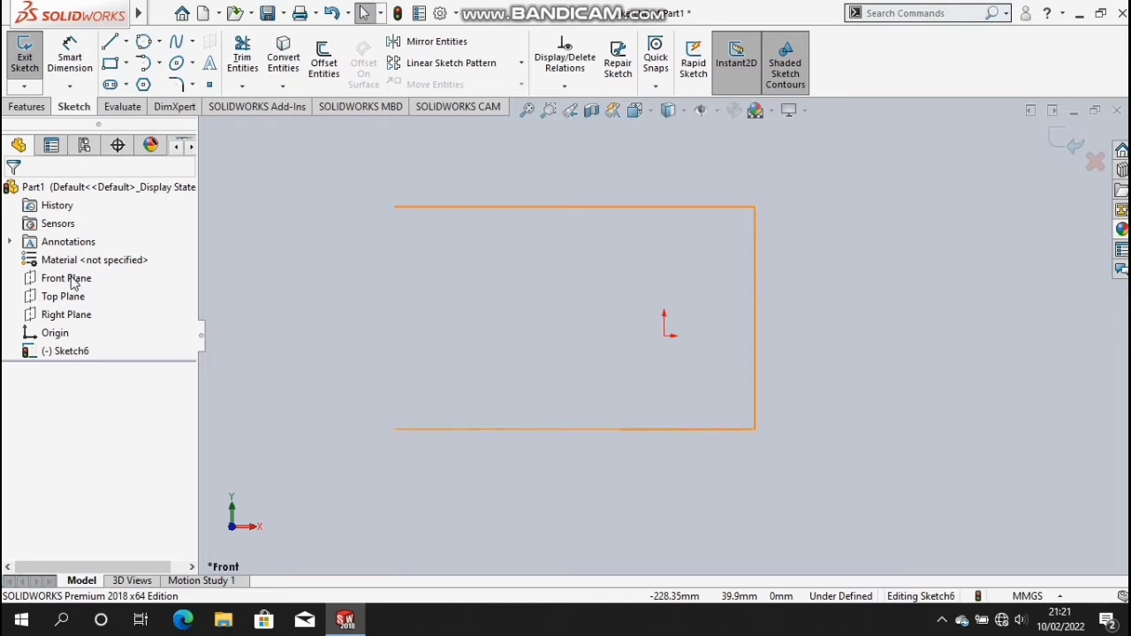
- Draw a horizontal construction line from the origin running left
click(75, 279)
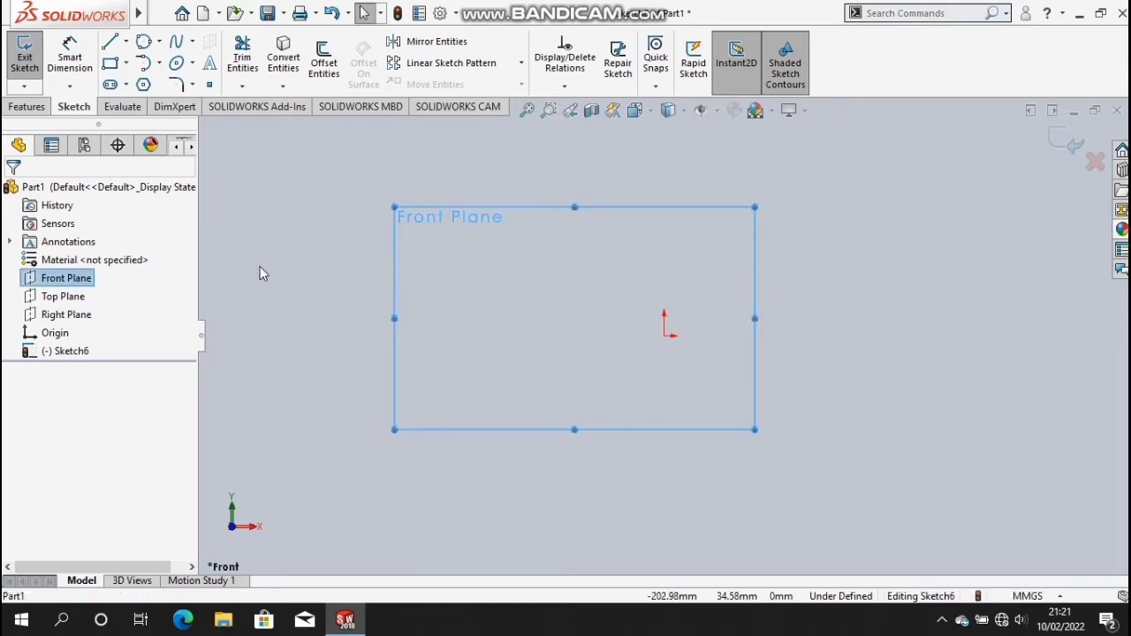
click(260, 267)
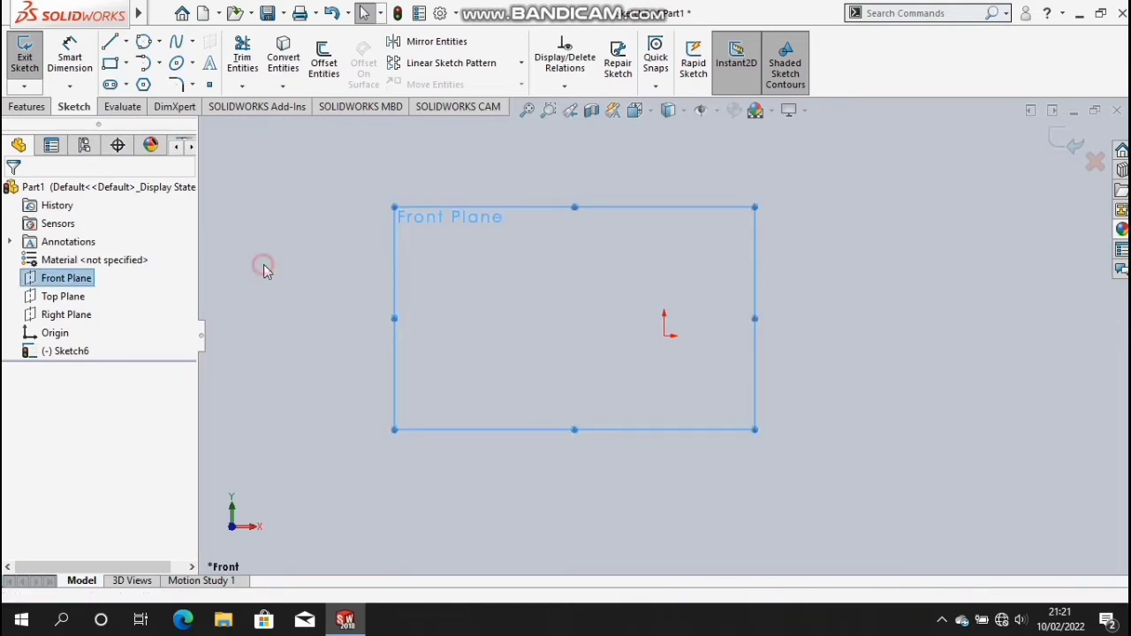
click(110, 42)
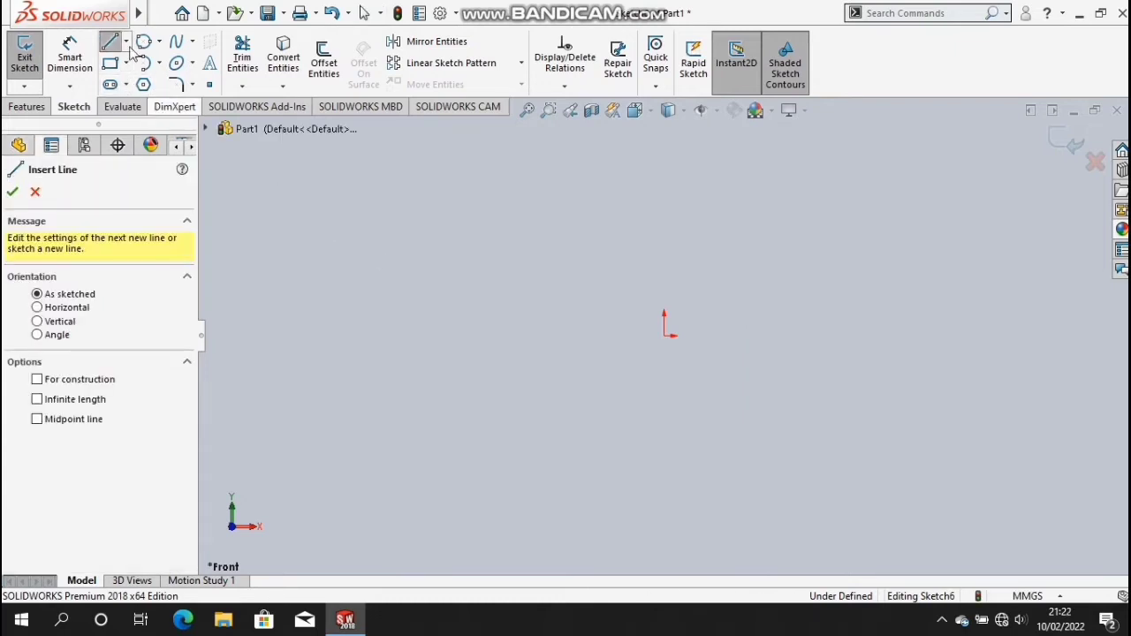
click(127, 41)
key(Escape)
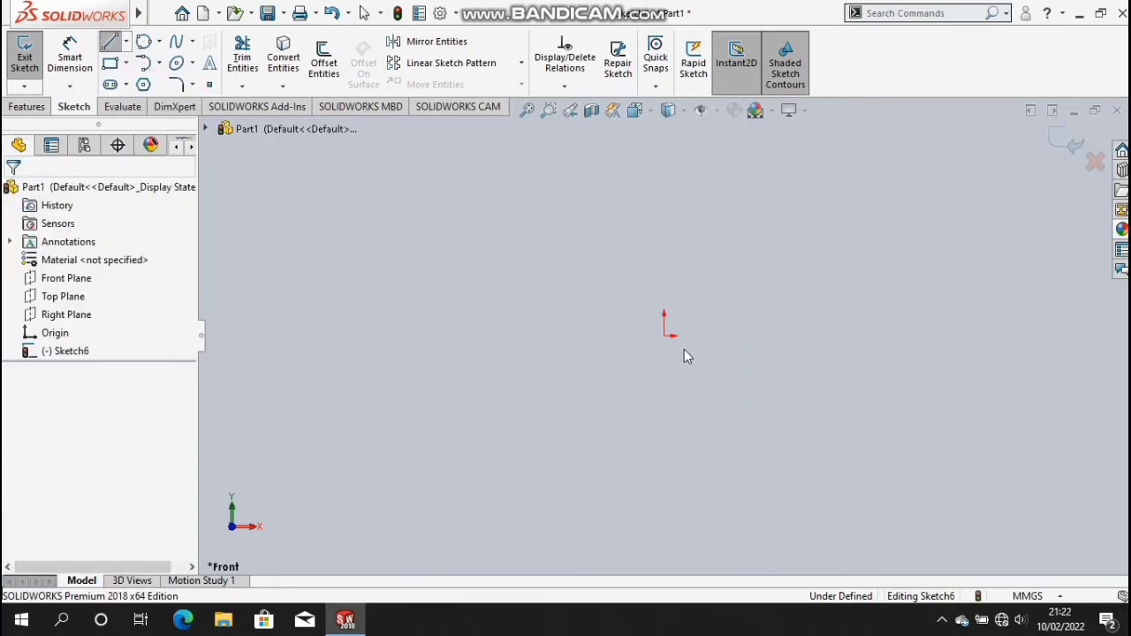
click(664, 336)
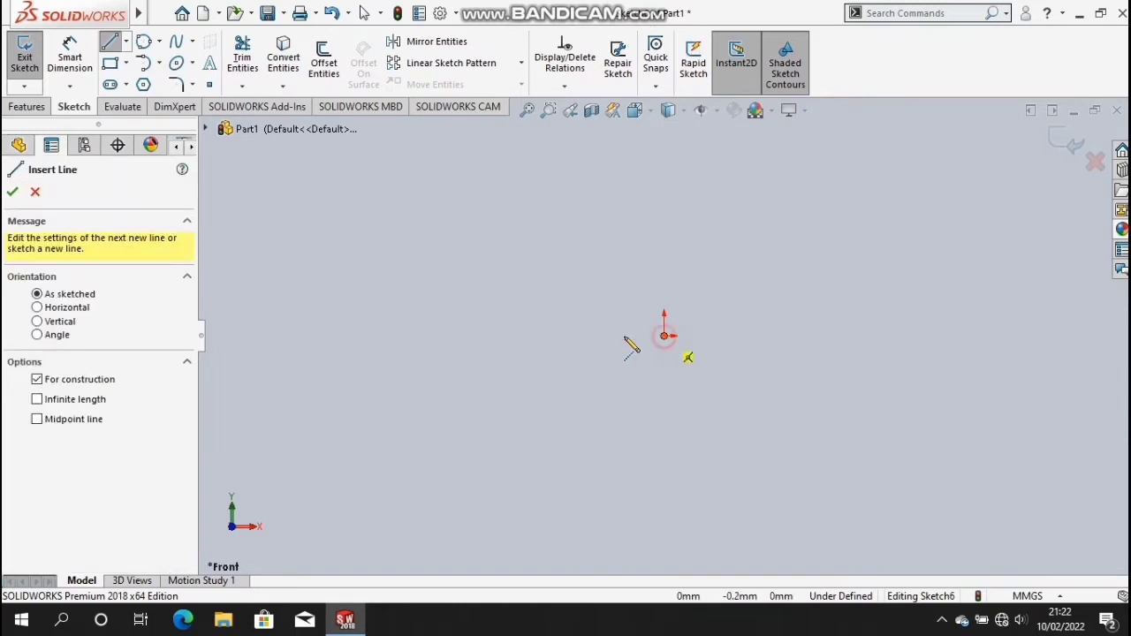
click(572, 336)
click(36, 531)
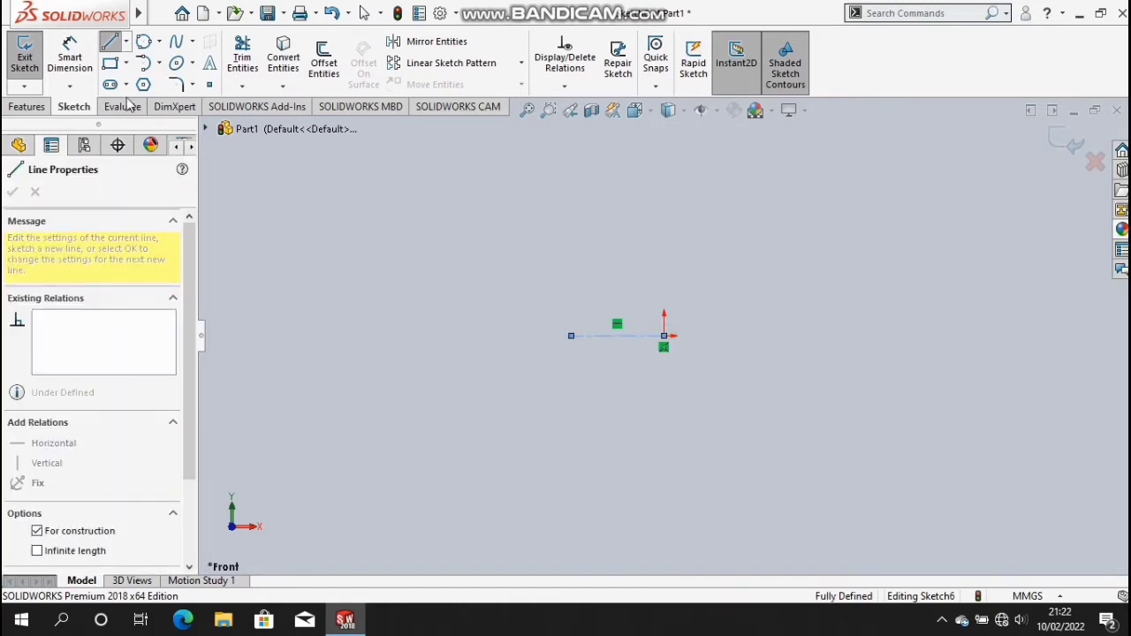
key(Escape)
key(Escape)
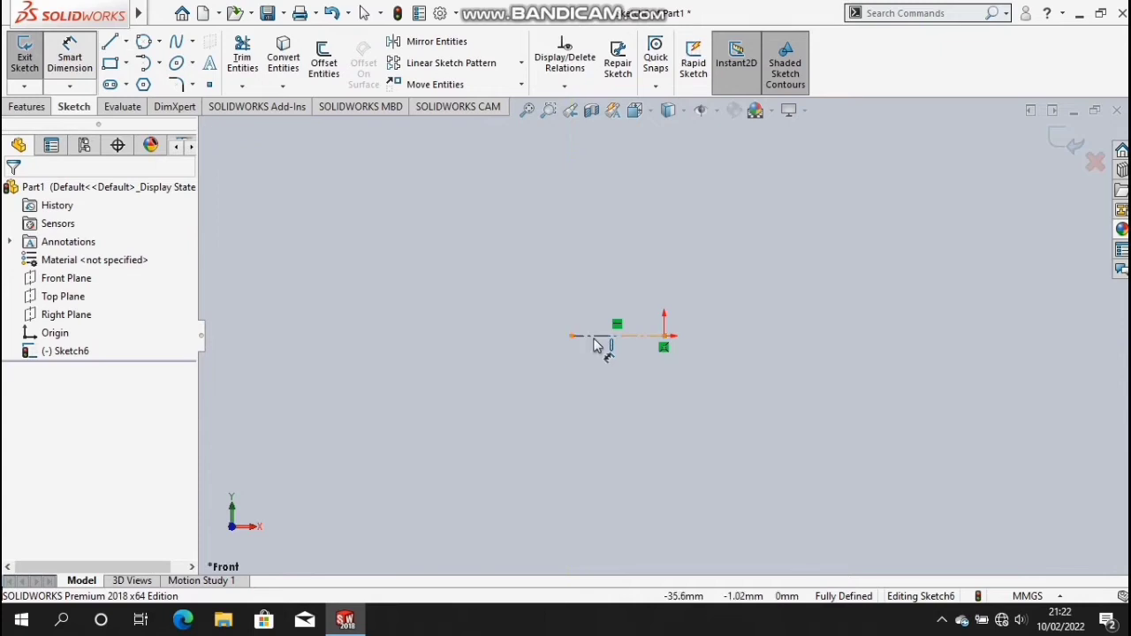
- Dimension the construction line to 40 mm long
click(610, 336)
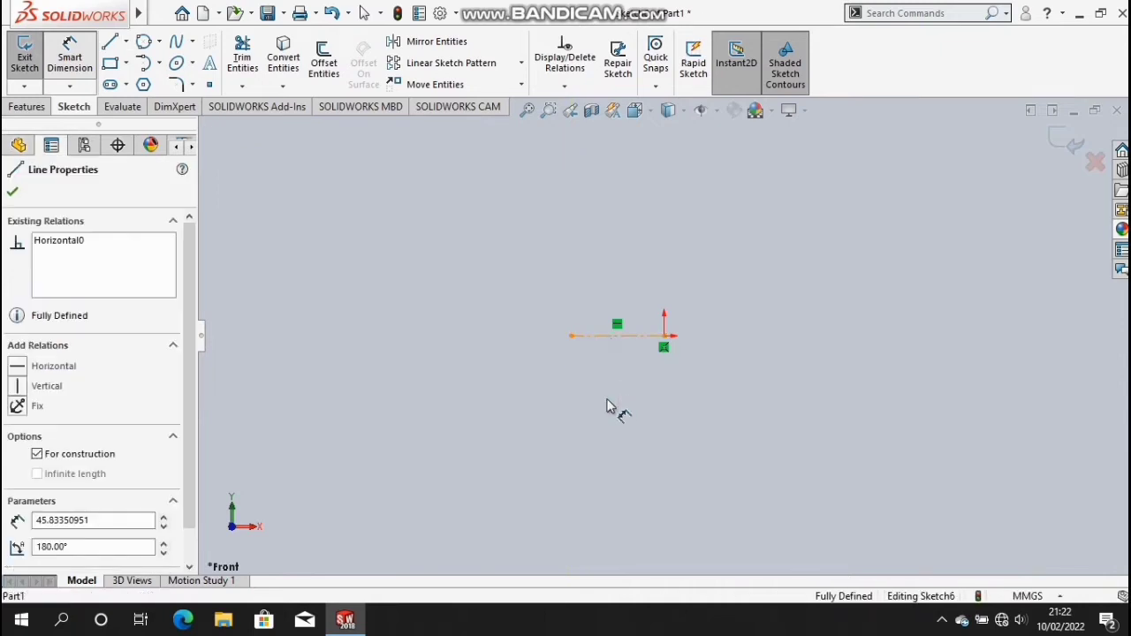
click(609, 407)
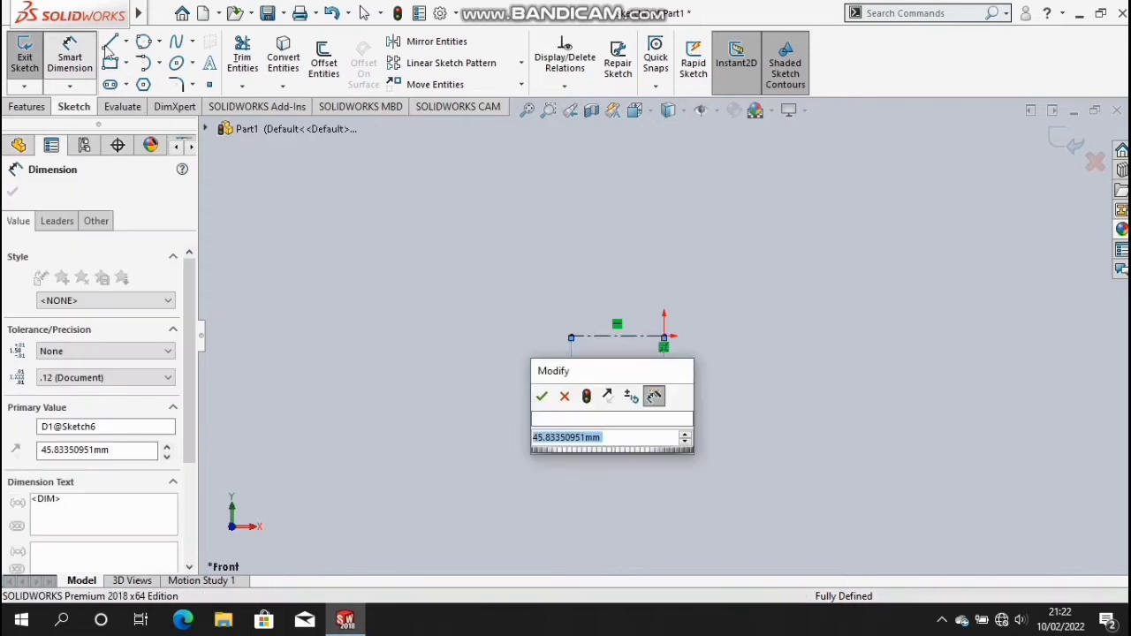
text(40)
key(Return)
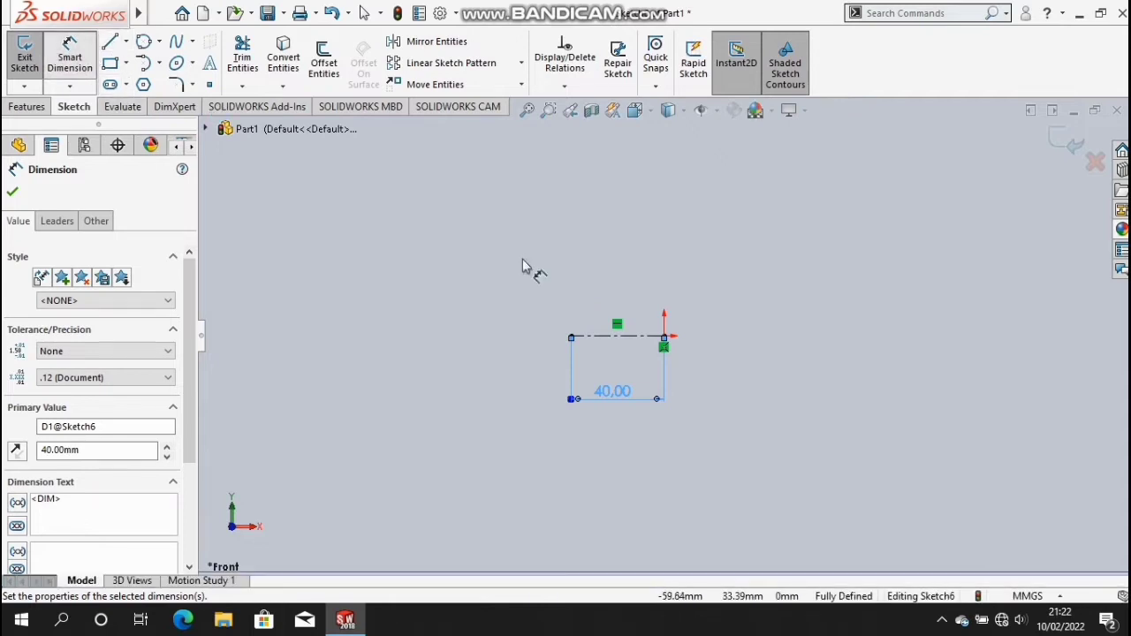
key(Escape)
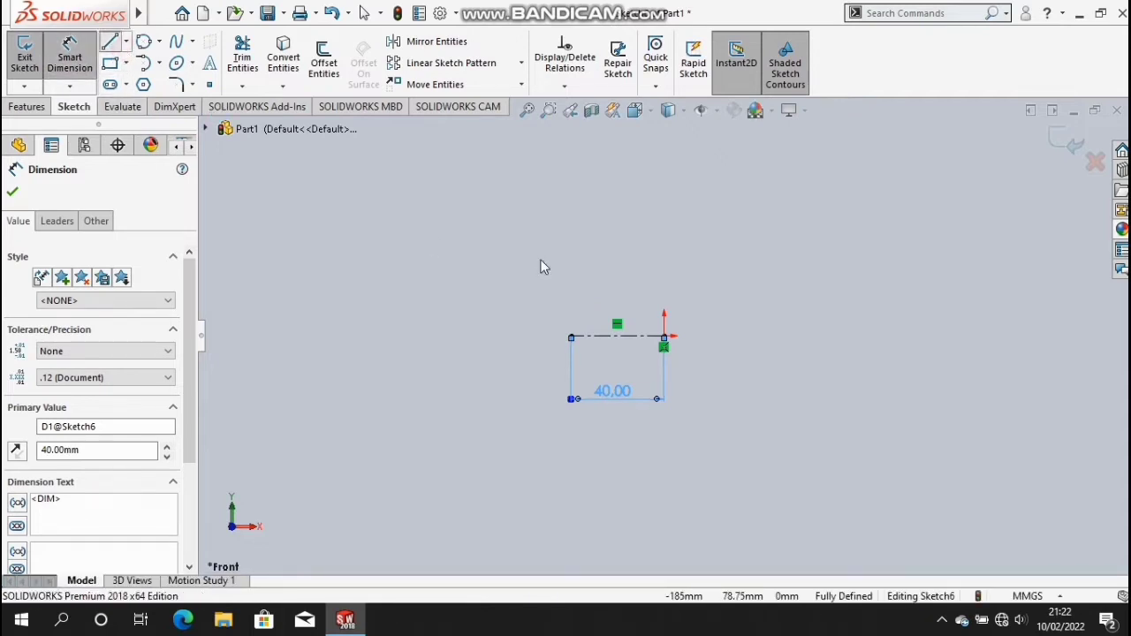
- Draw the vertical, top and left lines closing the rectangle above the construction line
key(l)
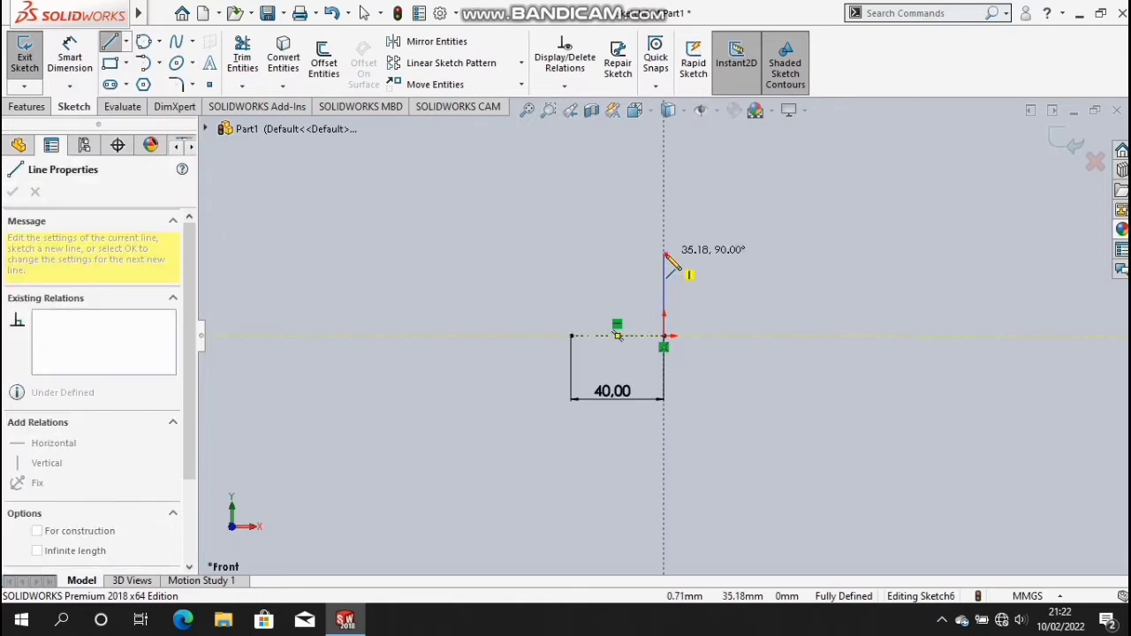
click(666, 254)
double_click(570, 254)
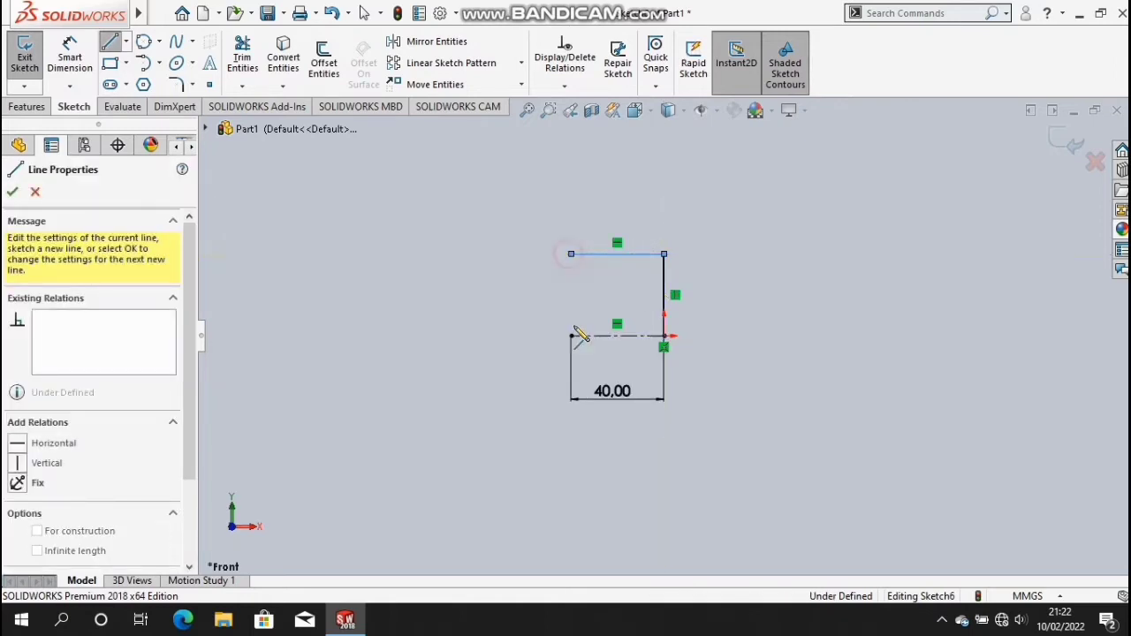
click(570, 336)
double_click(574, 339)
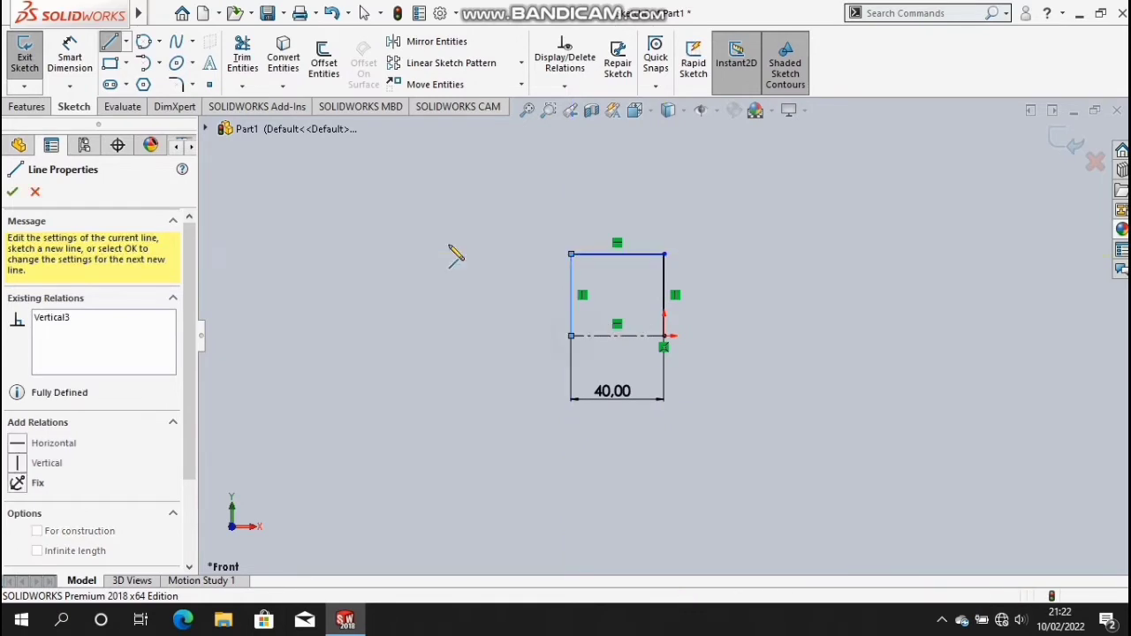
click(70, 58)
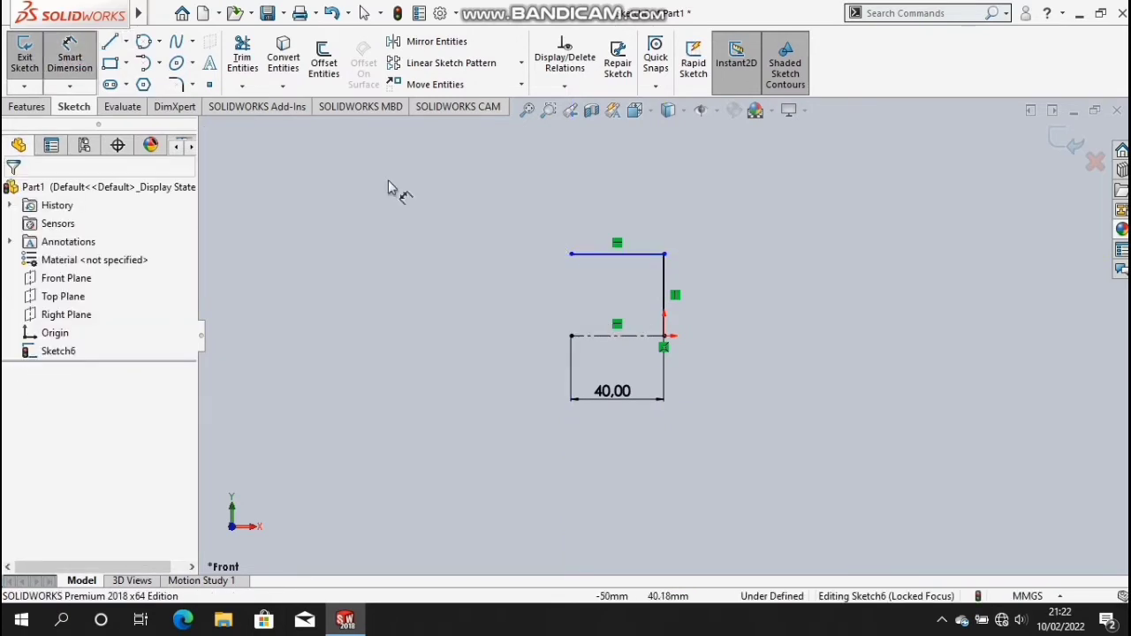
click(115, 43)
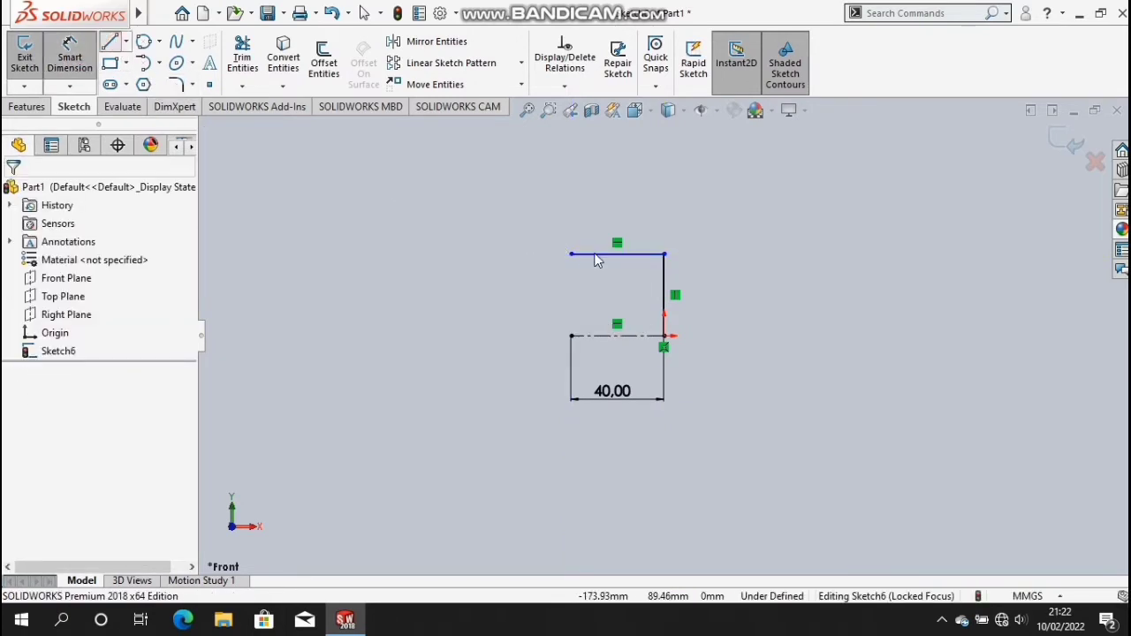
click(571, 336)
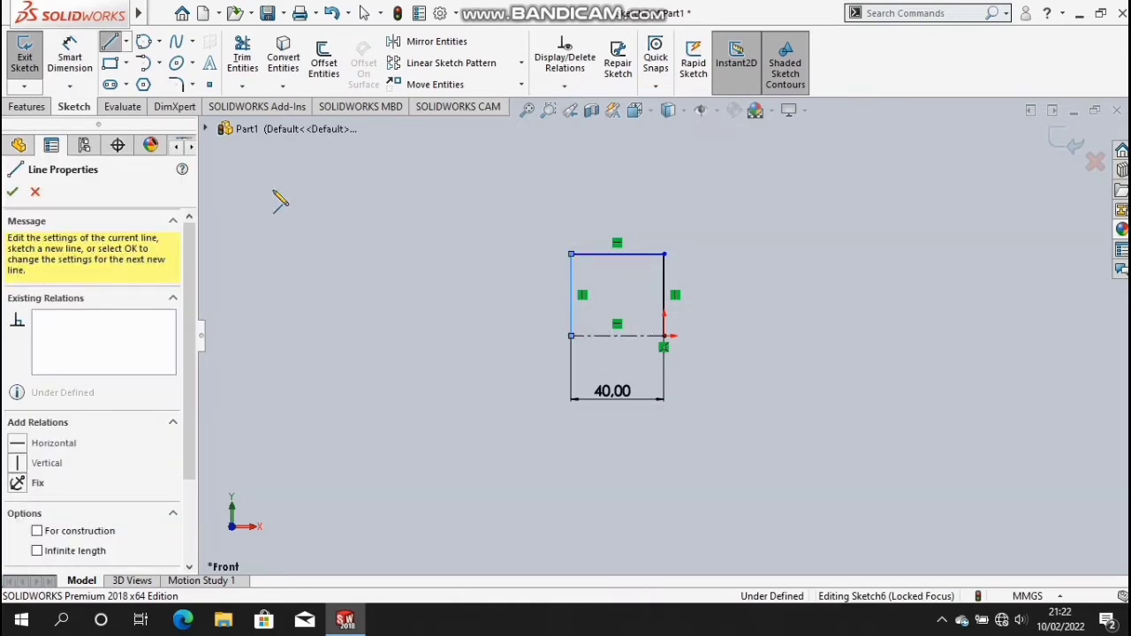
- Dimension the profile's height to 17.50 mm, fully defining Sketch6
click(70, 58)
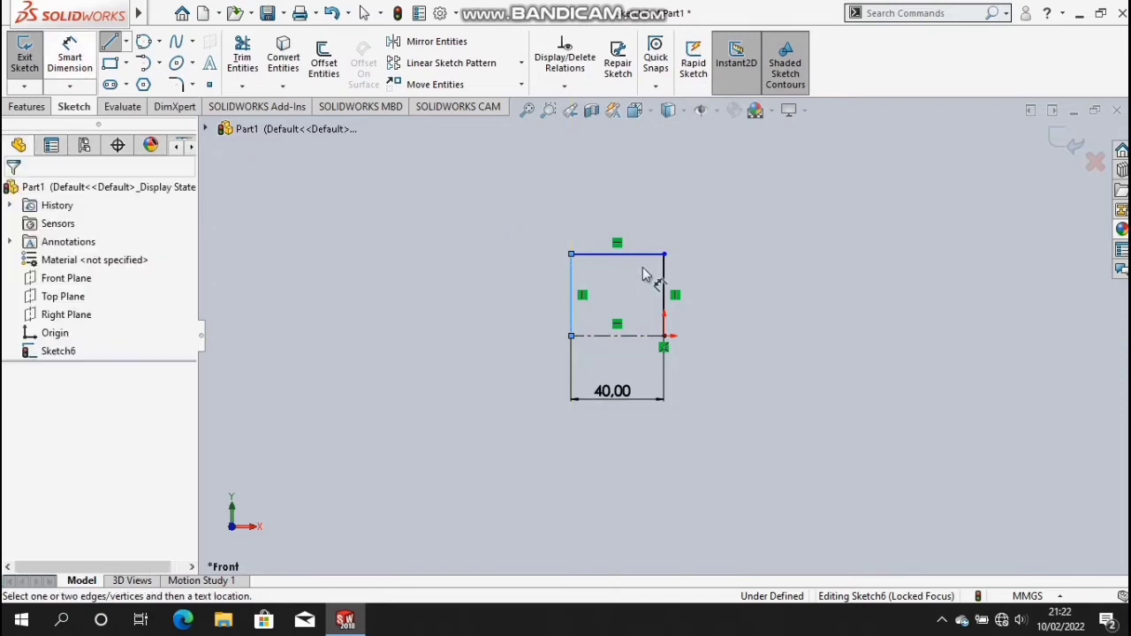
key(Escape)
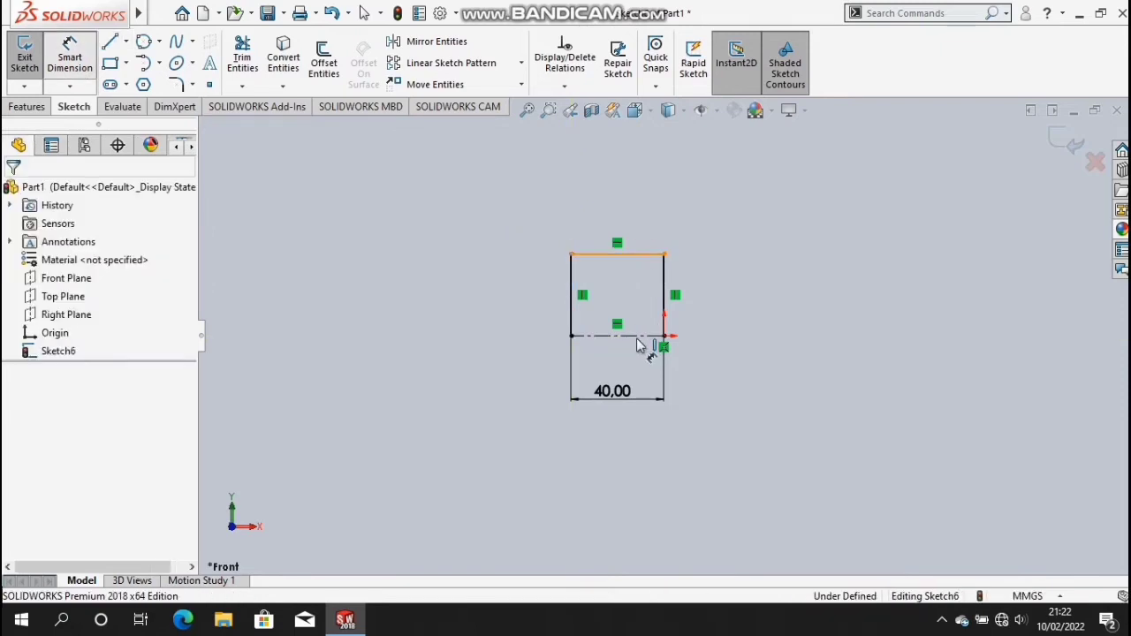
click(664, 335)
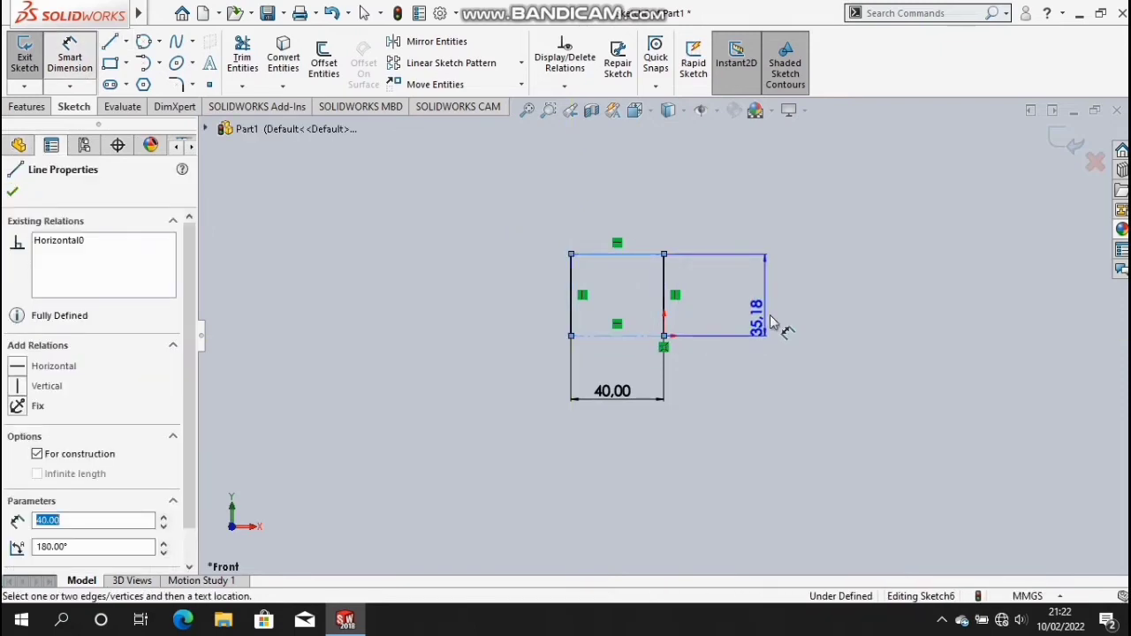
click(778, 323)
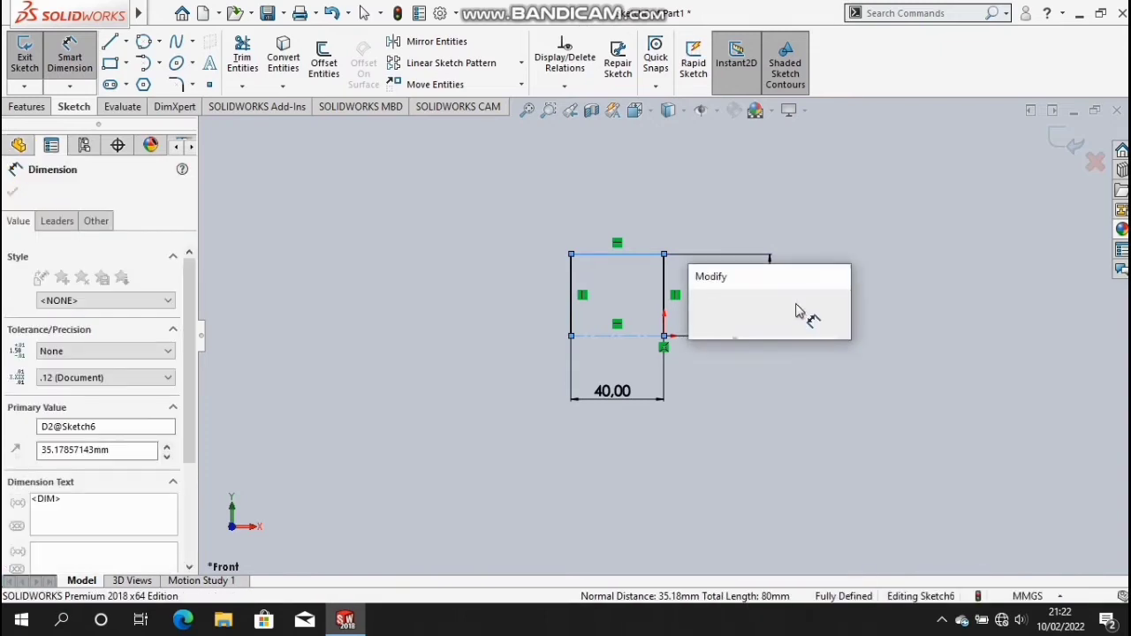
text(40)
key(Return)
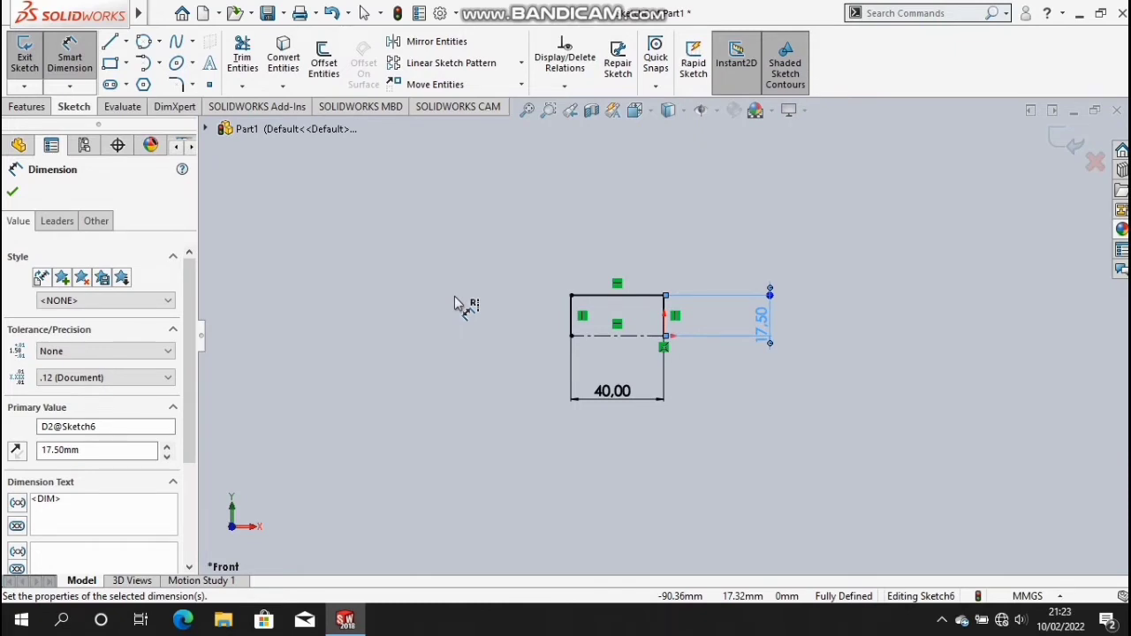
click(12, 193)
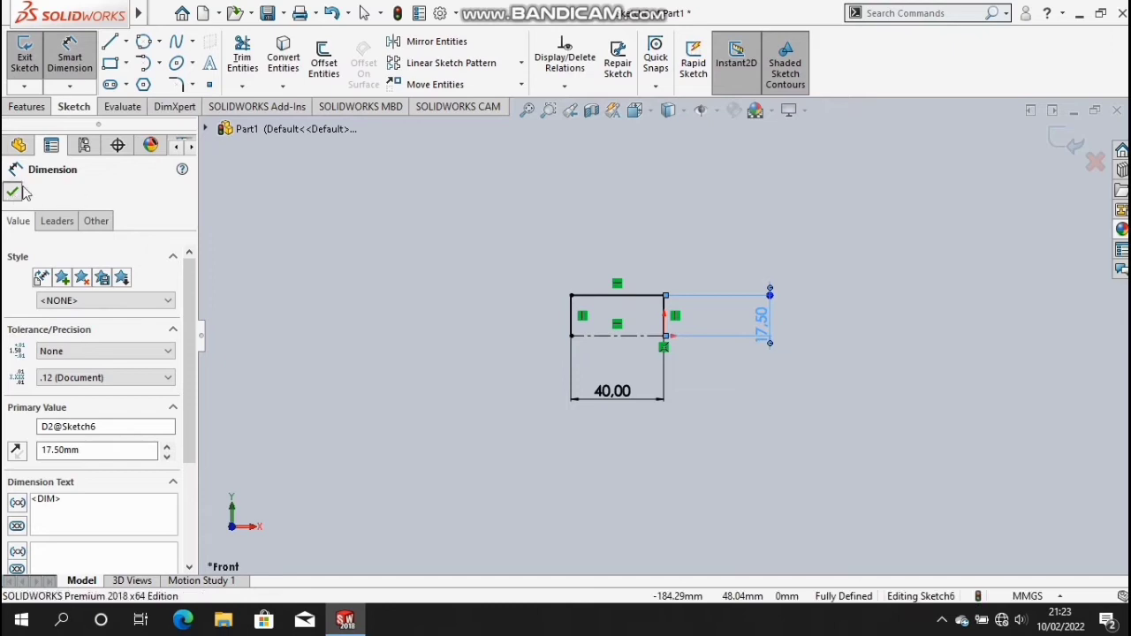
- Revolve the auto-closed profile 360° about Line1 into the Revolve2 cylinder
click(13, 107)
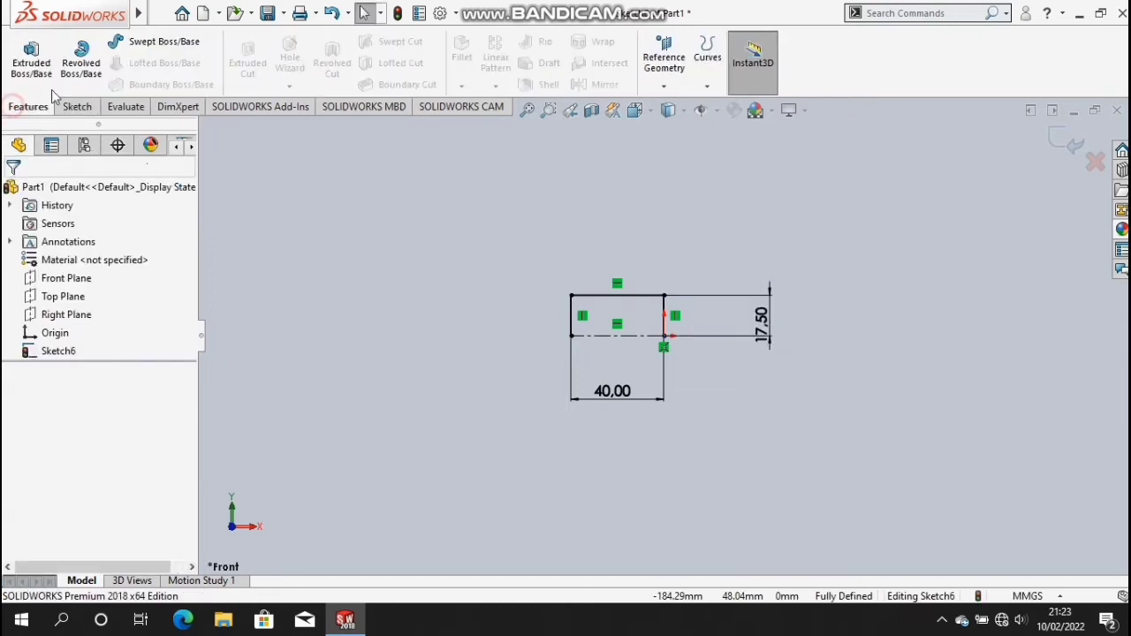
click(80, 79)
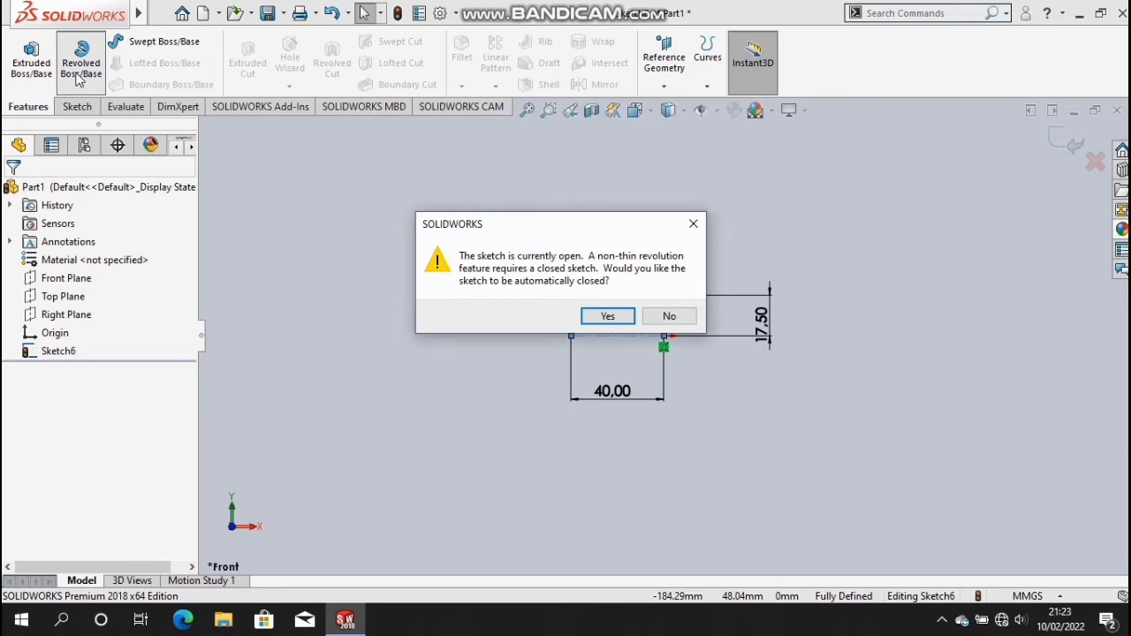
click(606, 315)
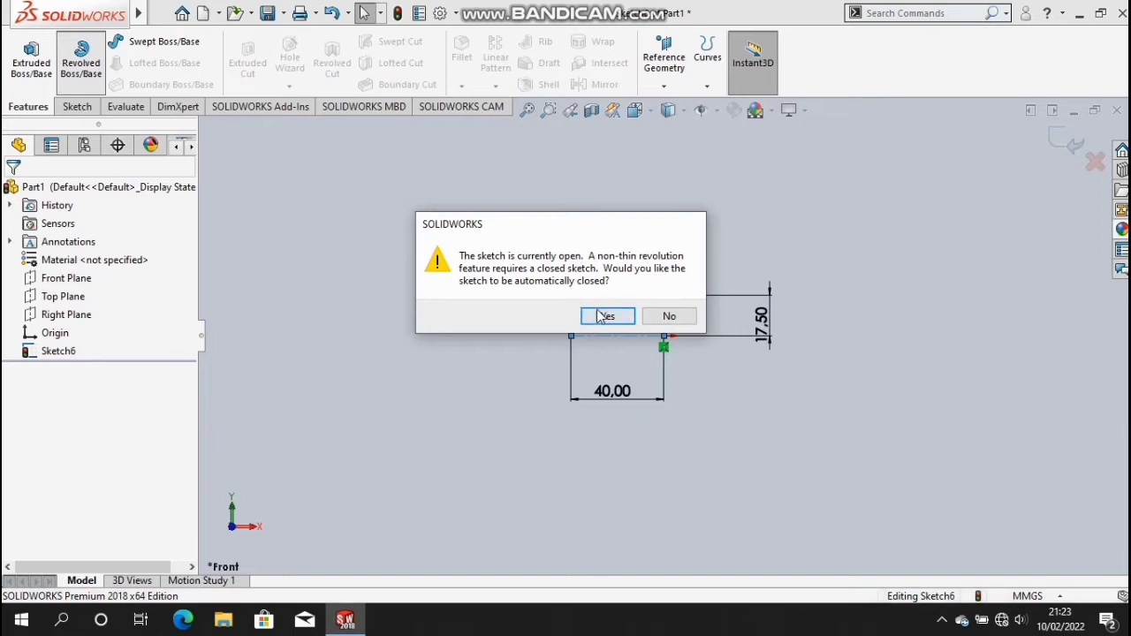
click(583, 307)
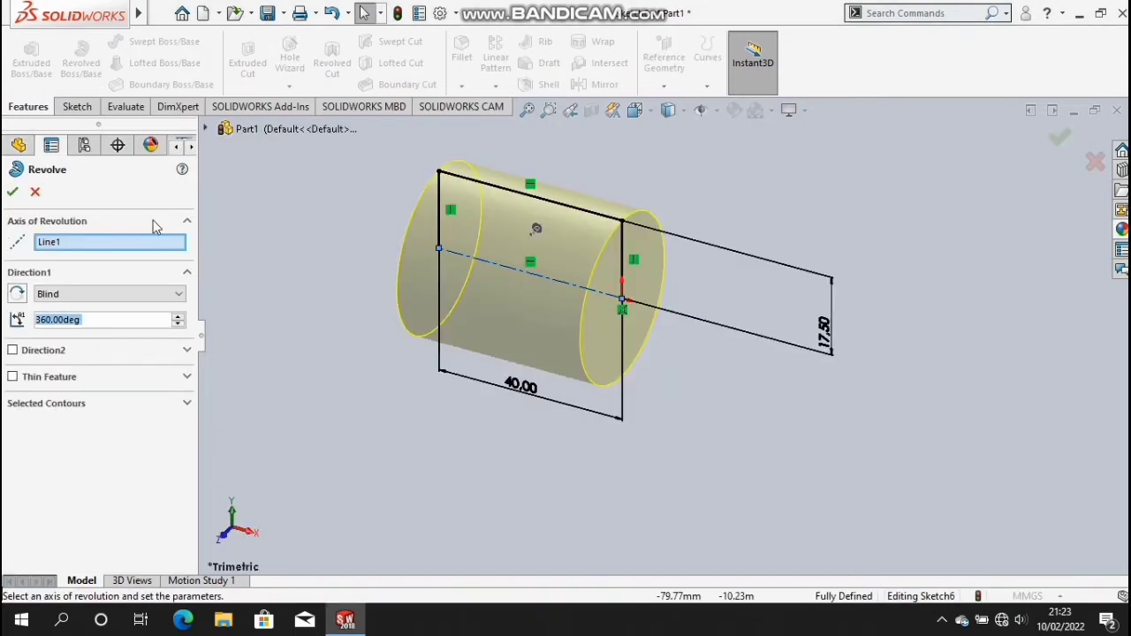
click(7, 194)
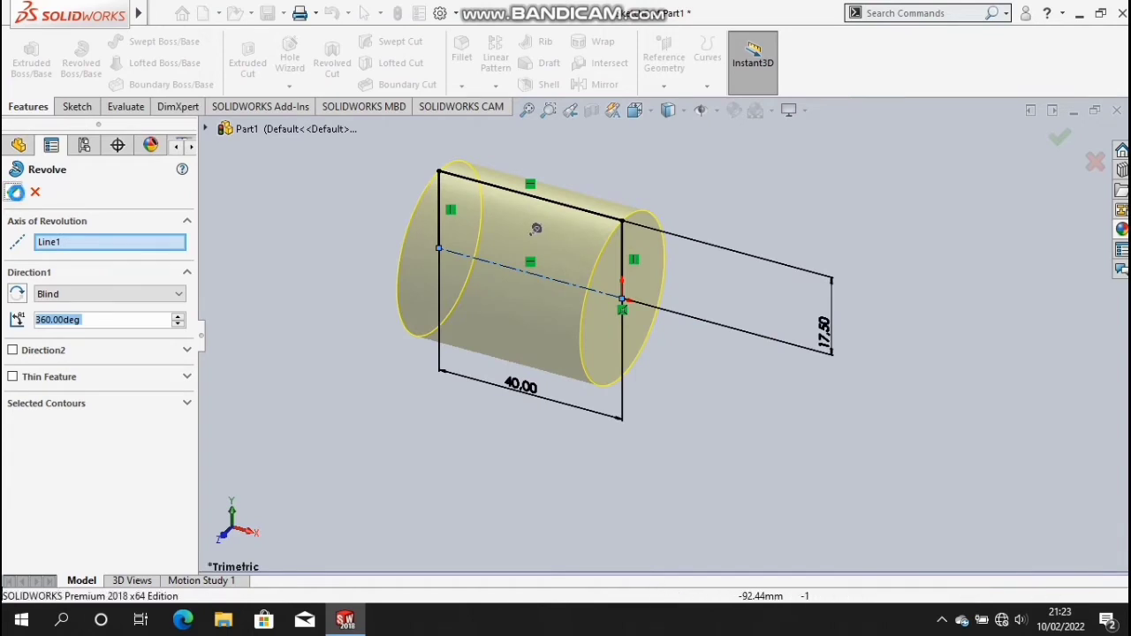
click(285, 240)
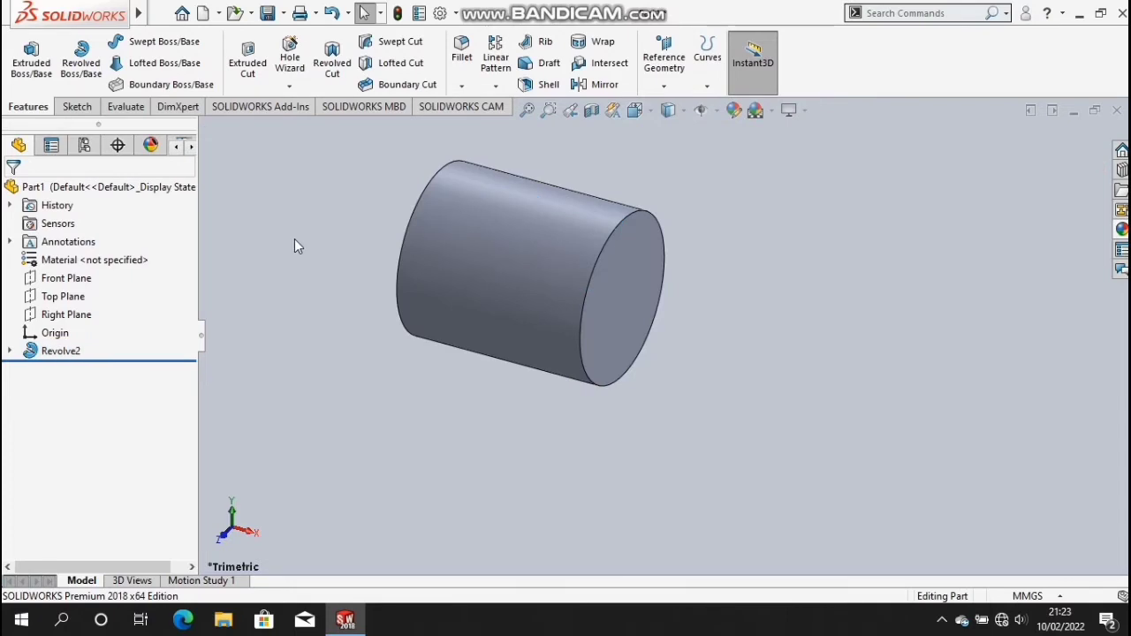
- Orbit to the cylinder's far end, view its flat face Normal To, and open Sketch7 there
scroll(294, 238, up, 2)
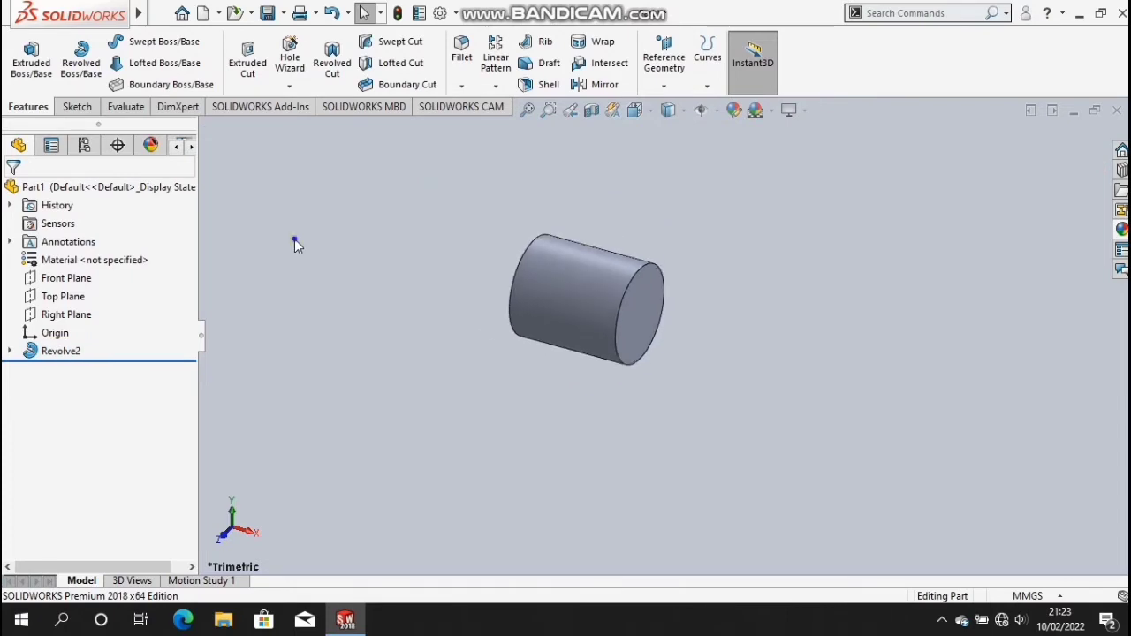
right_click(294, 238)
click(385, 320)
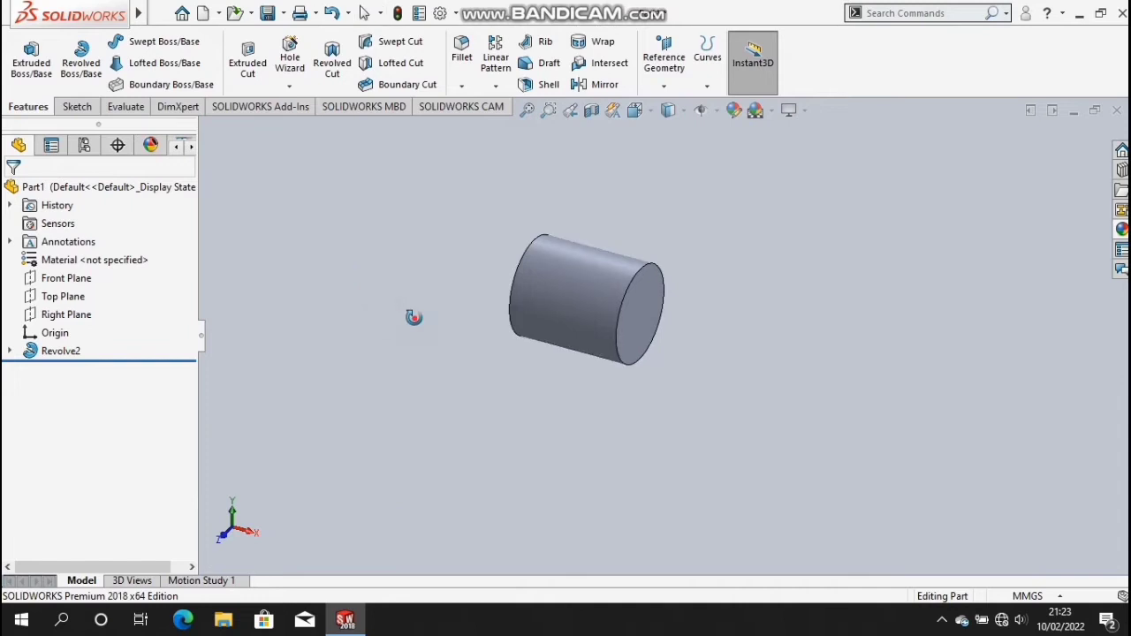
mouse_move(414, 318)
mouse_down()
mouse_move(421, 339)
mouse_move(380, 294)
mouse_up()
right_click(353, 281)
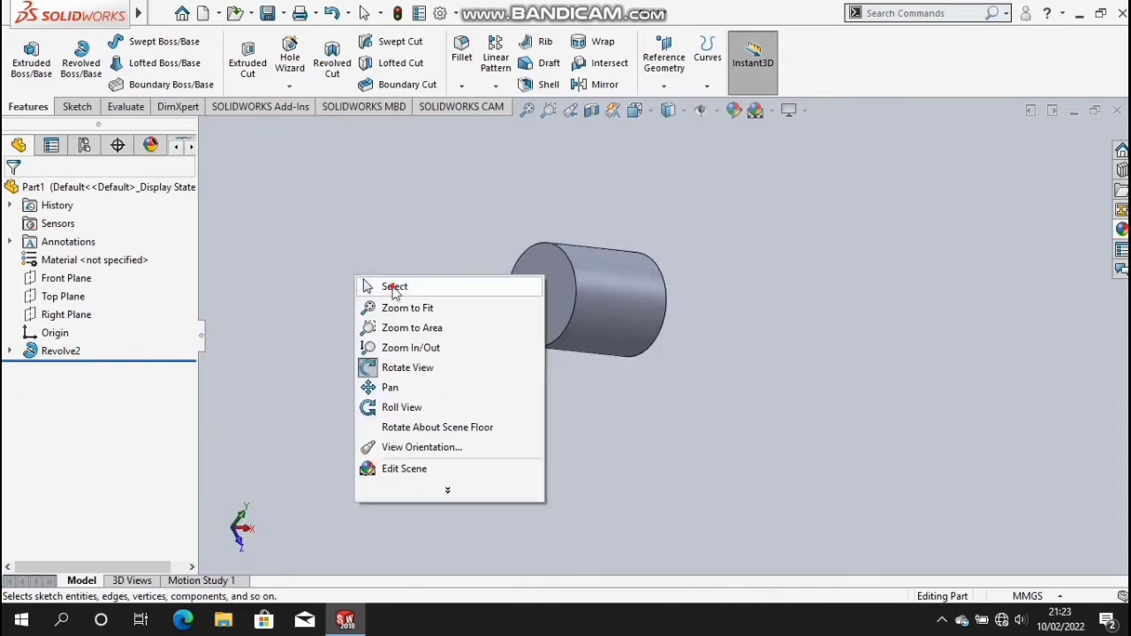
click(385, 286)
right_click(555, 296)
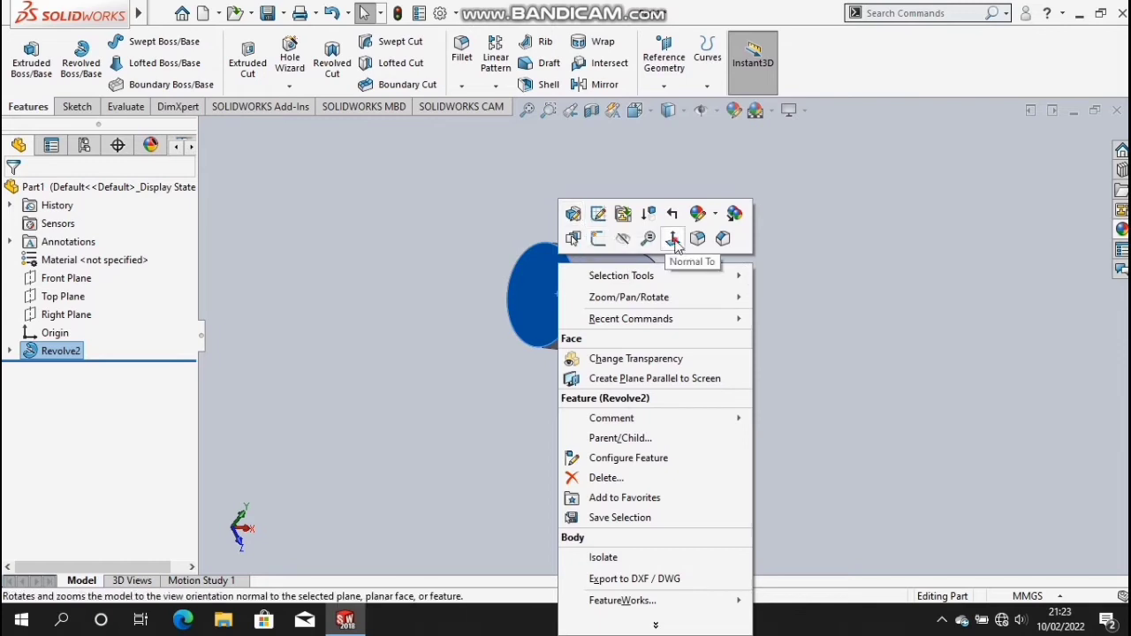
click(672, 239)
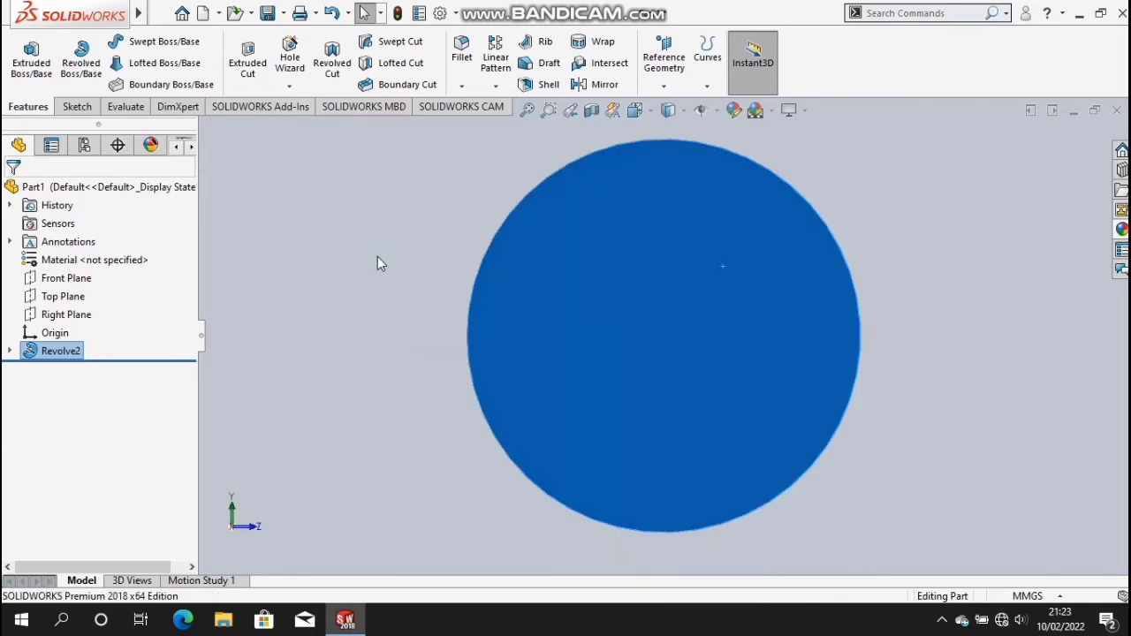
right_click(377, 256)
click(415, 228)
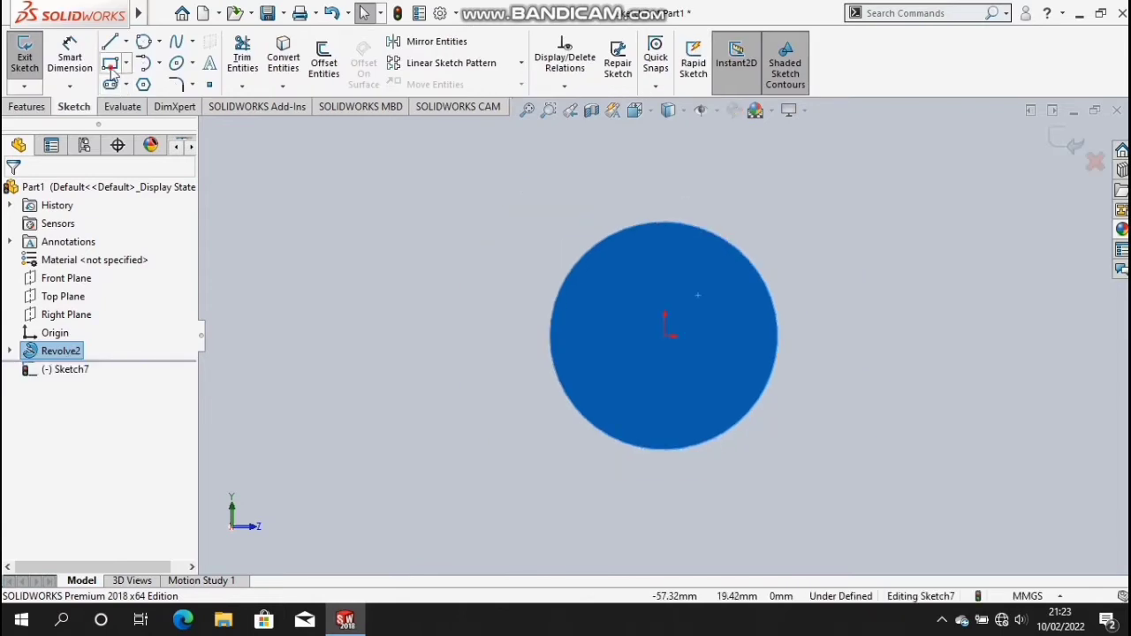
- Draw a corner rectangle around the circle and dimension it 42 high and 42 wide
click(527, 221)
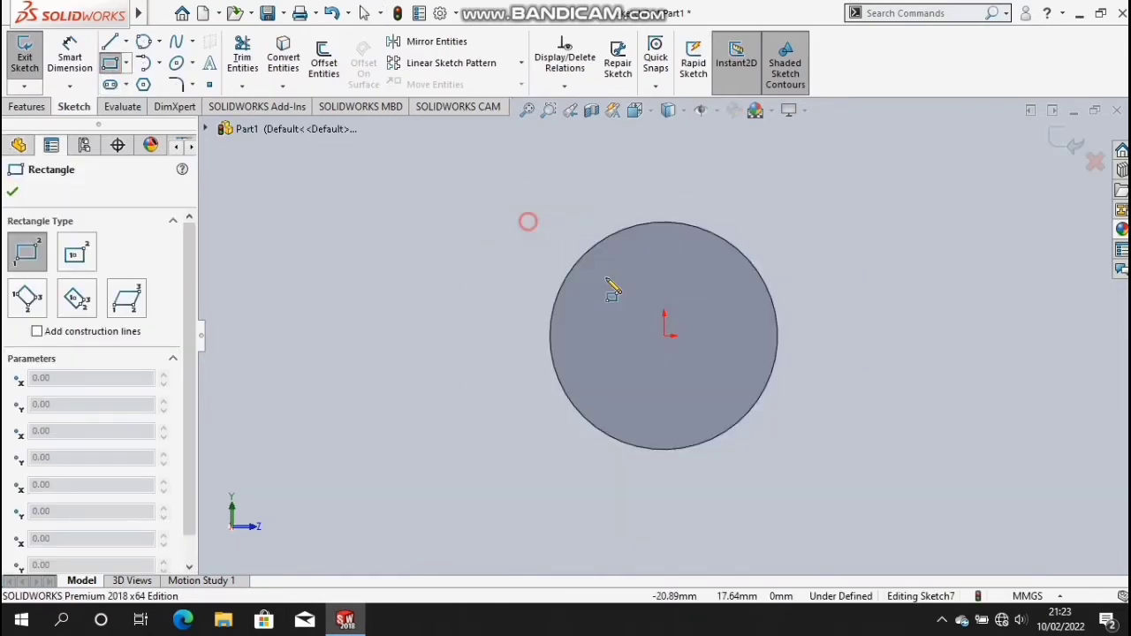
click(778, 459)
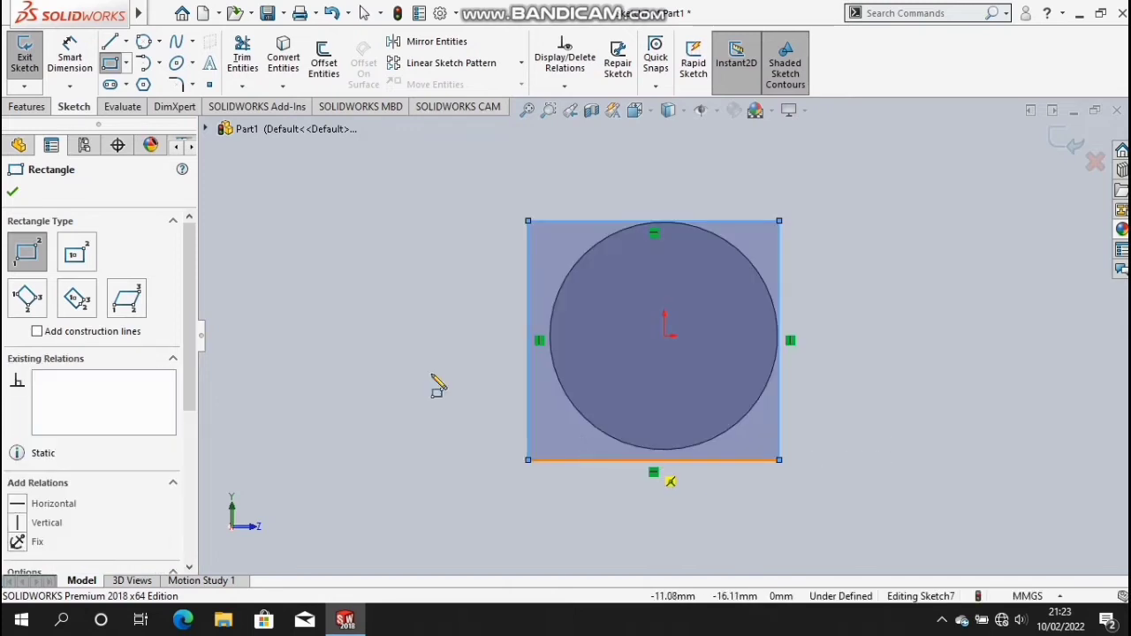
click(71, 60)
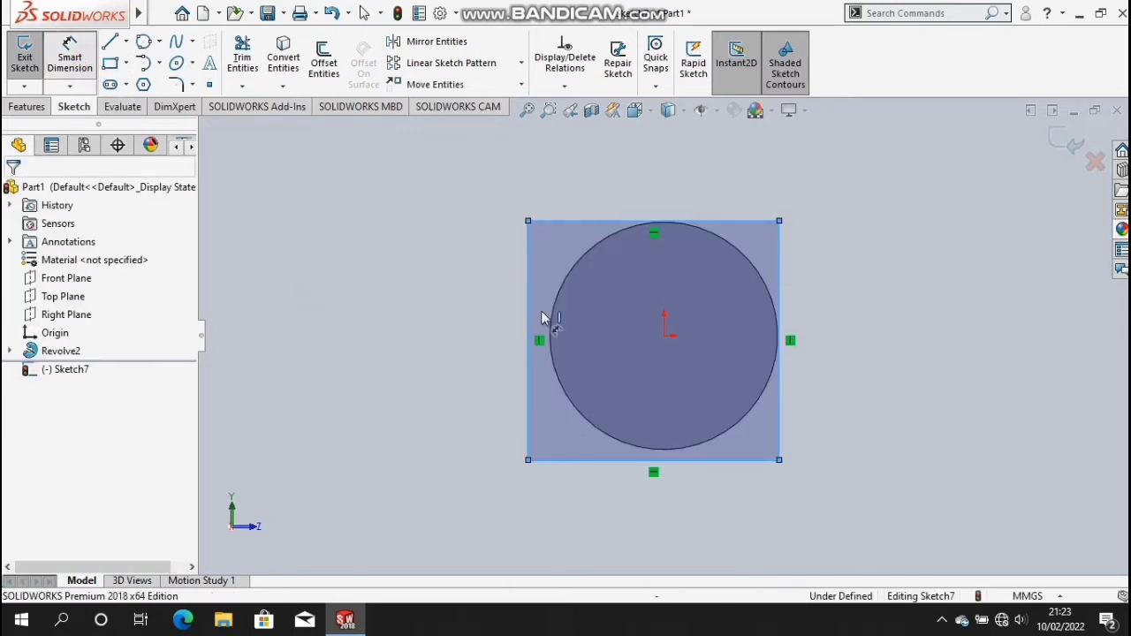
click(455, 320)
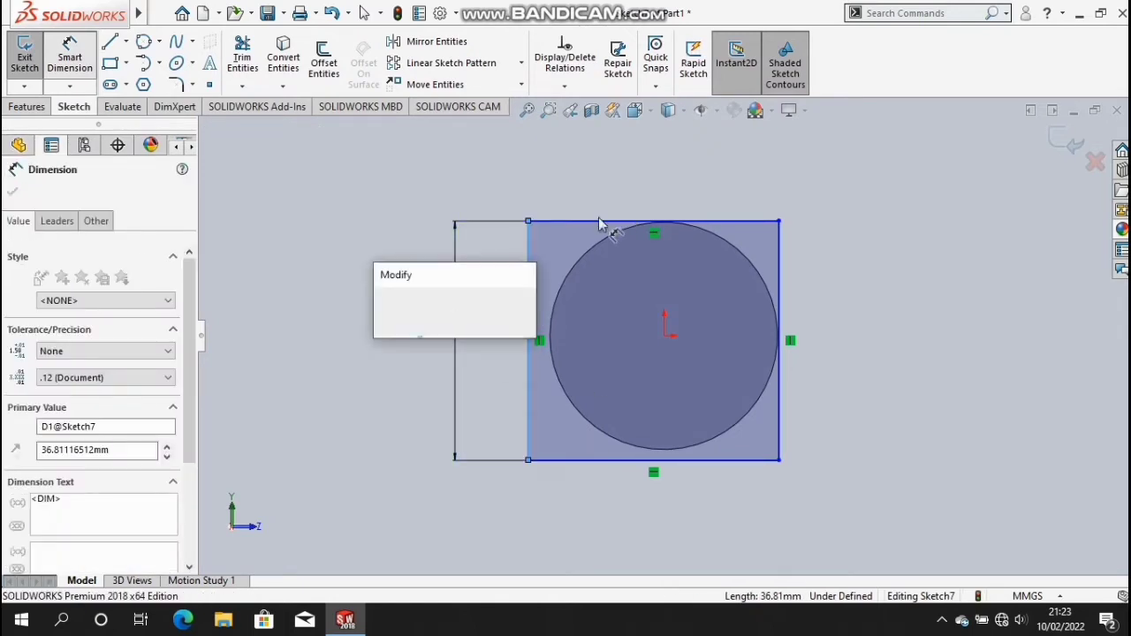
text(42)
key(Return)
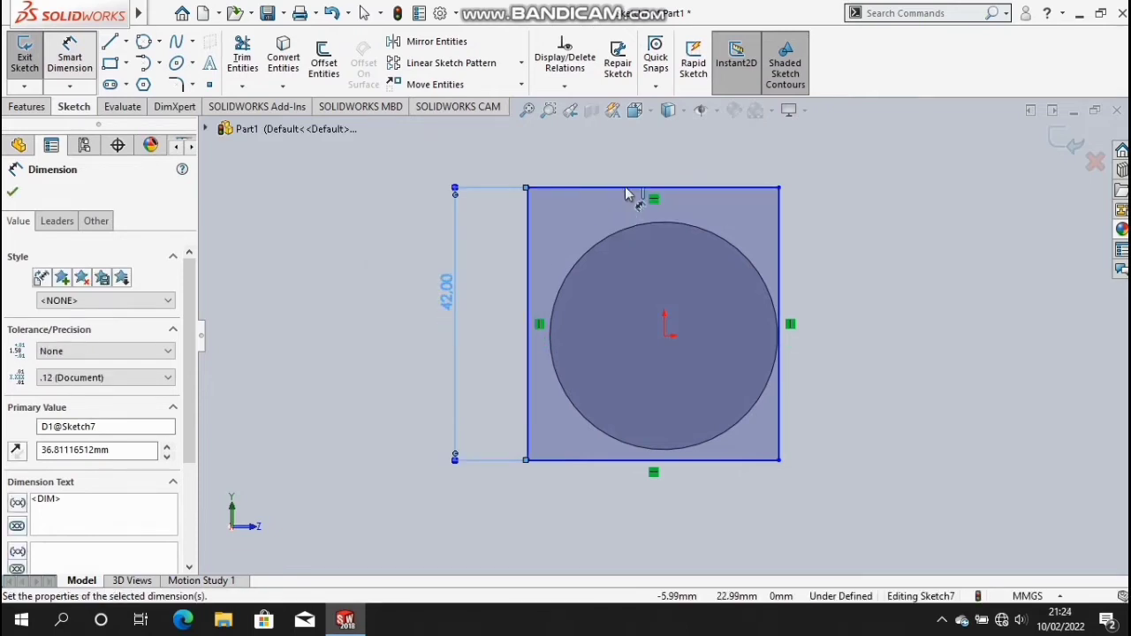
click(634, 139)
click(634, 138)
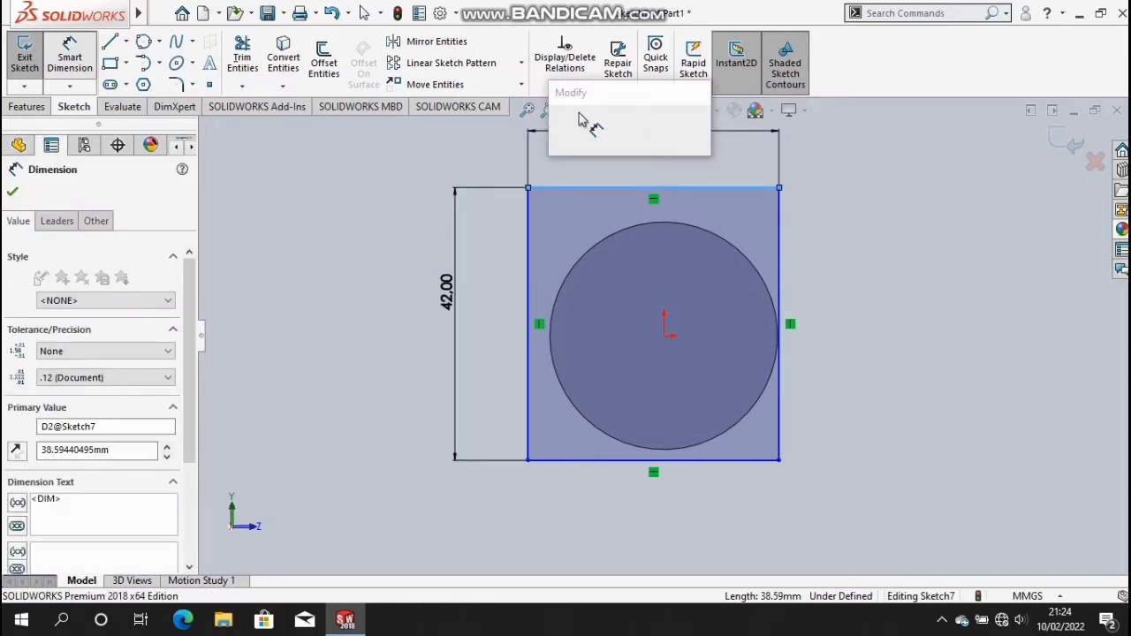
text(42)
key(Escape)
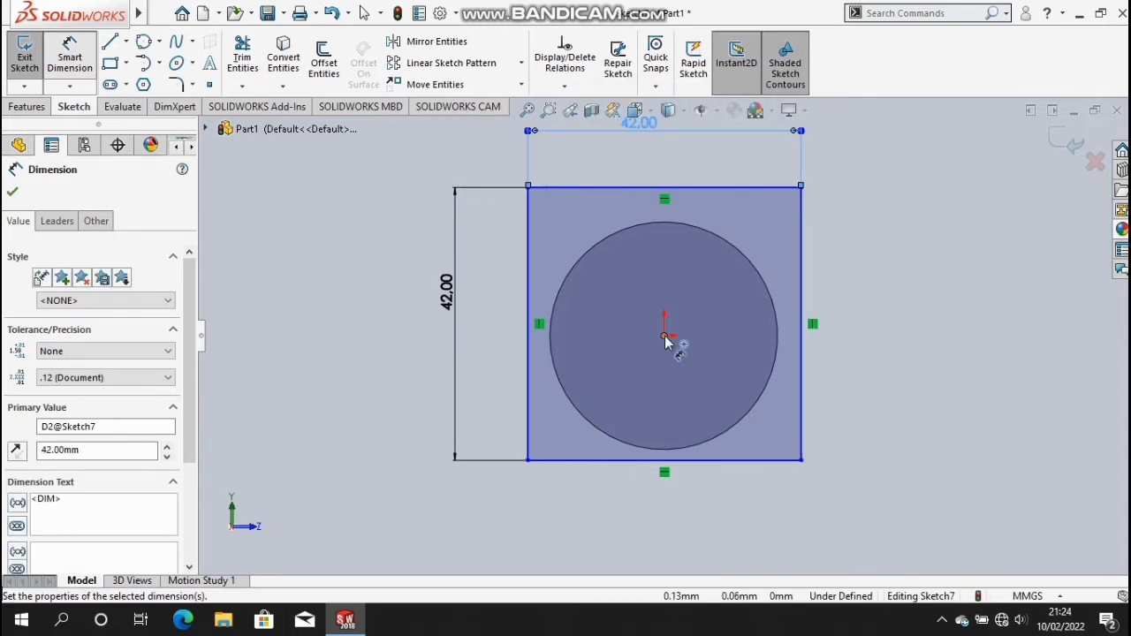
key(Escape)
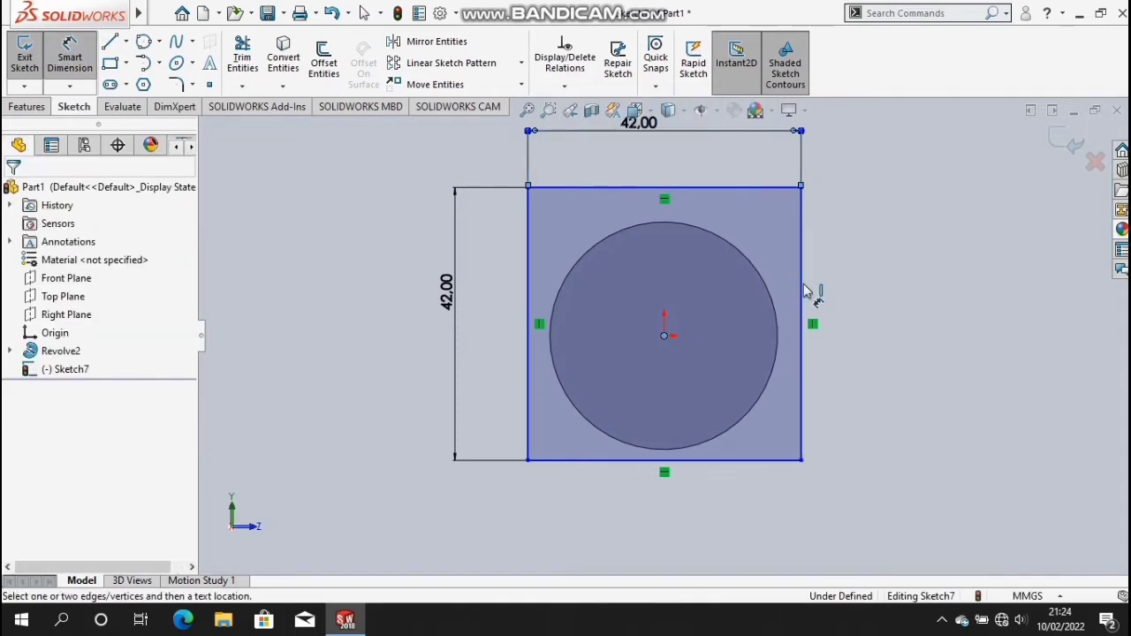
- Add 21 mm centre-to-edge dimensions horizontally and vertically, fully defining the square
click(738, 521)
click(734, 521)
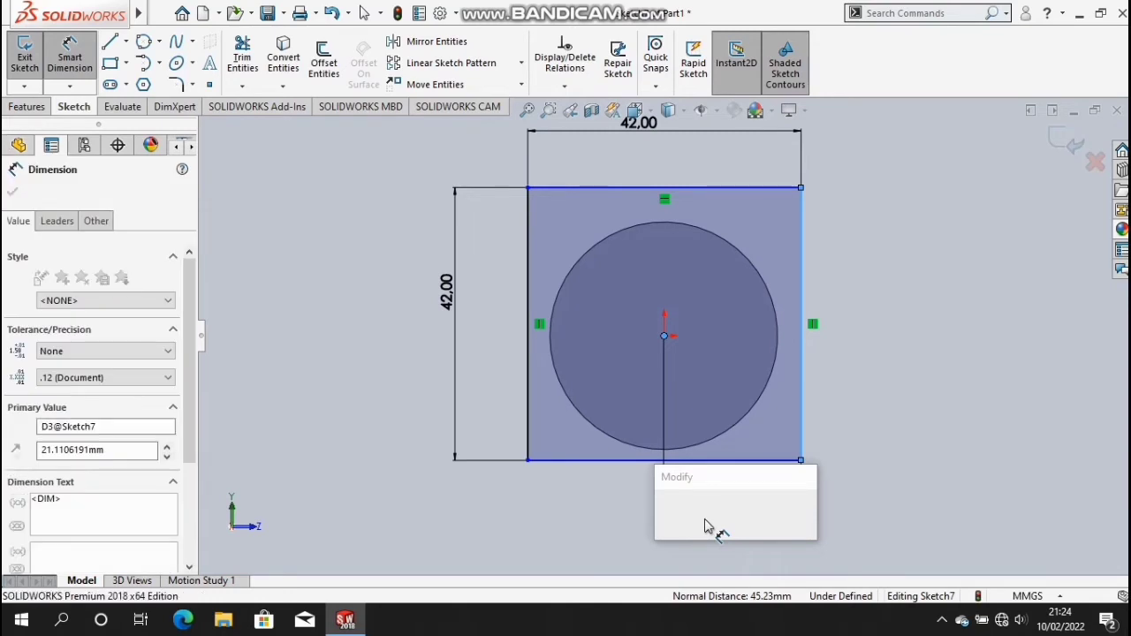
text(21)
key(Escape)
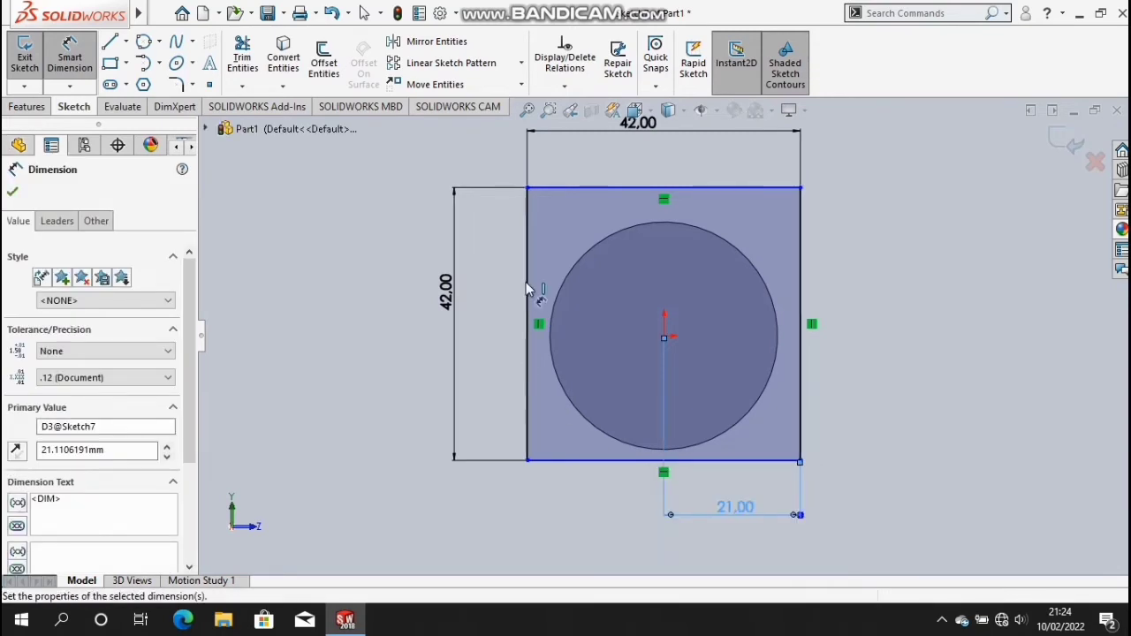
click(527, 188)
click(664, 338)
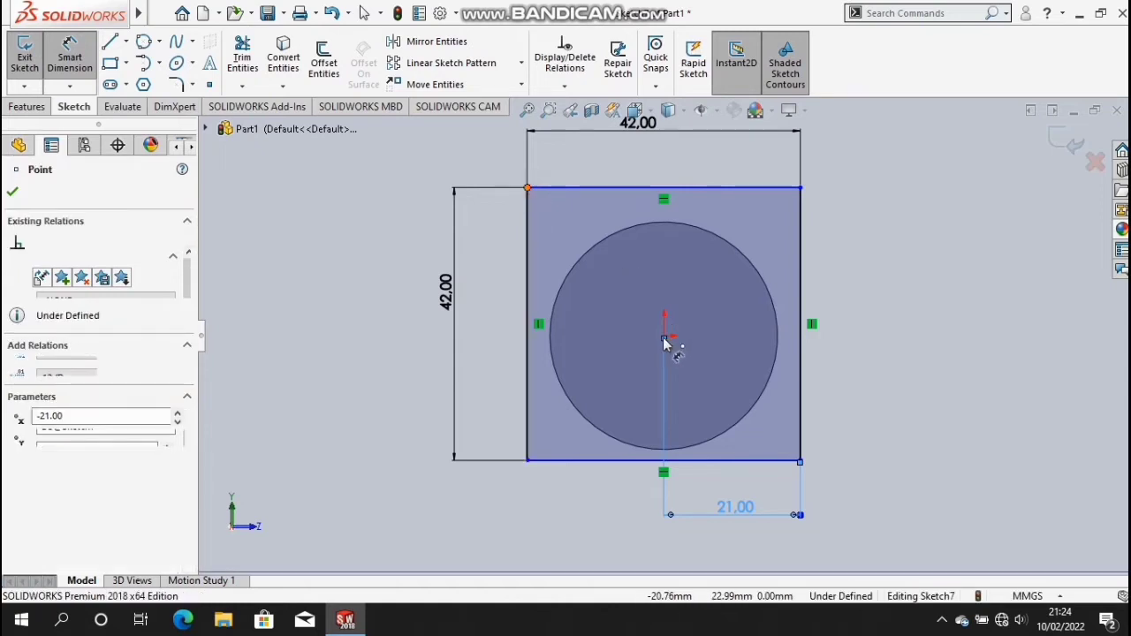
click(488, 295)
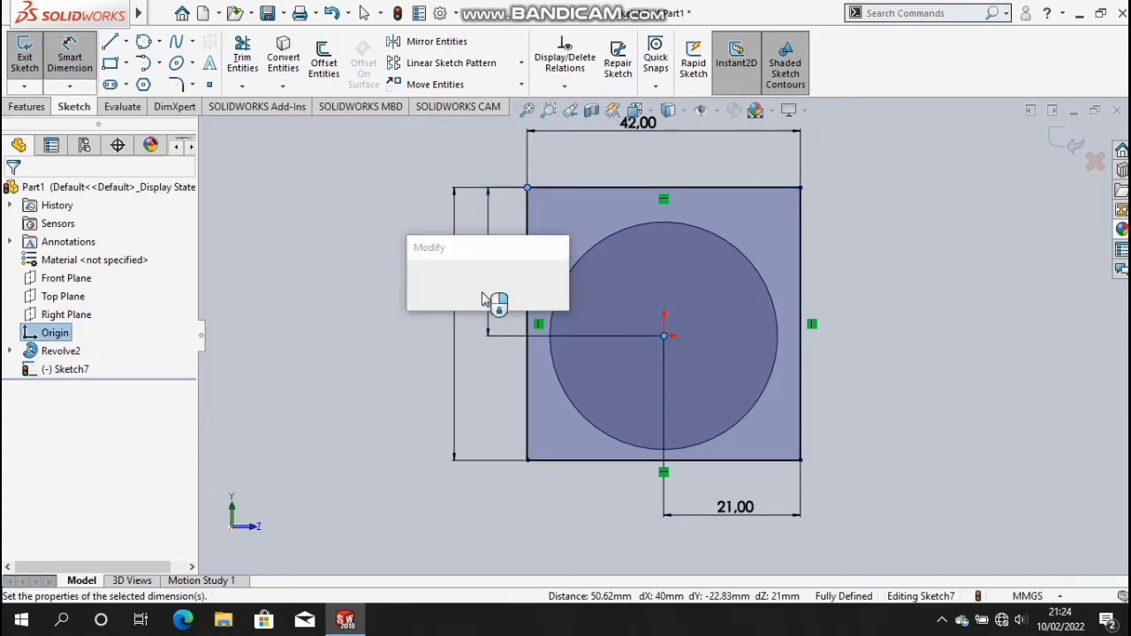
text(21)
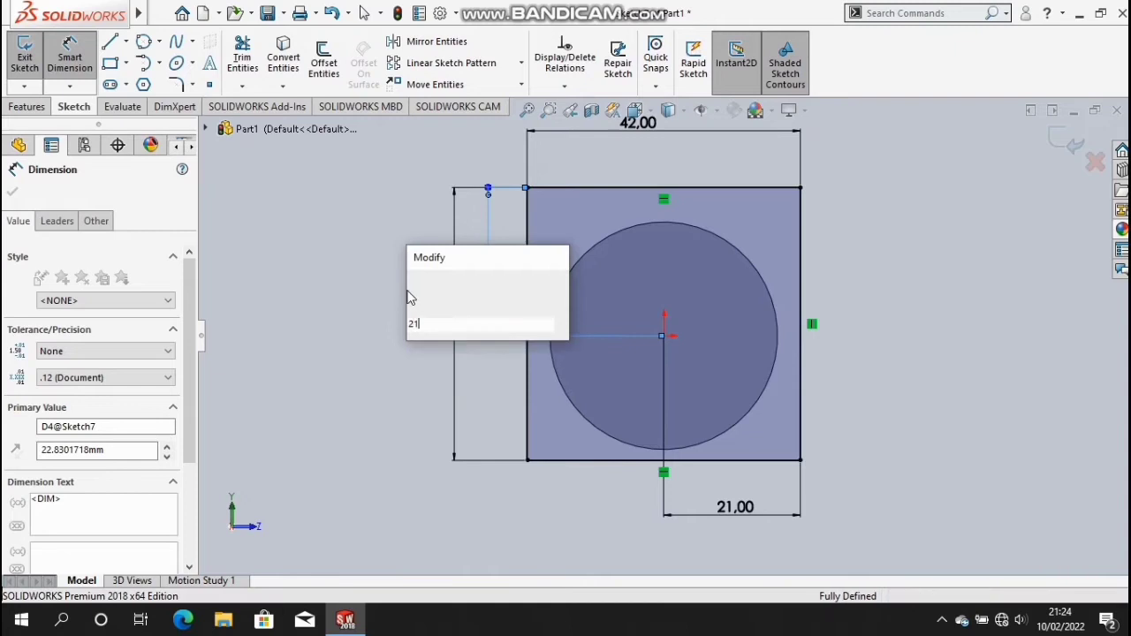
key(Escape)
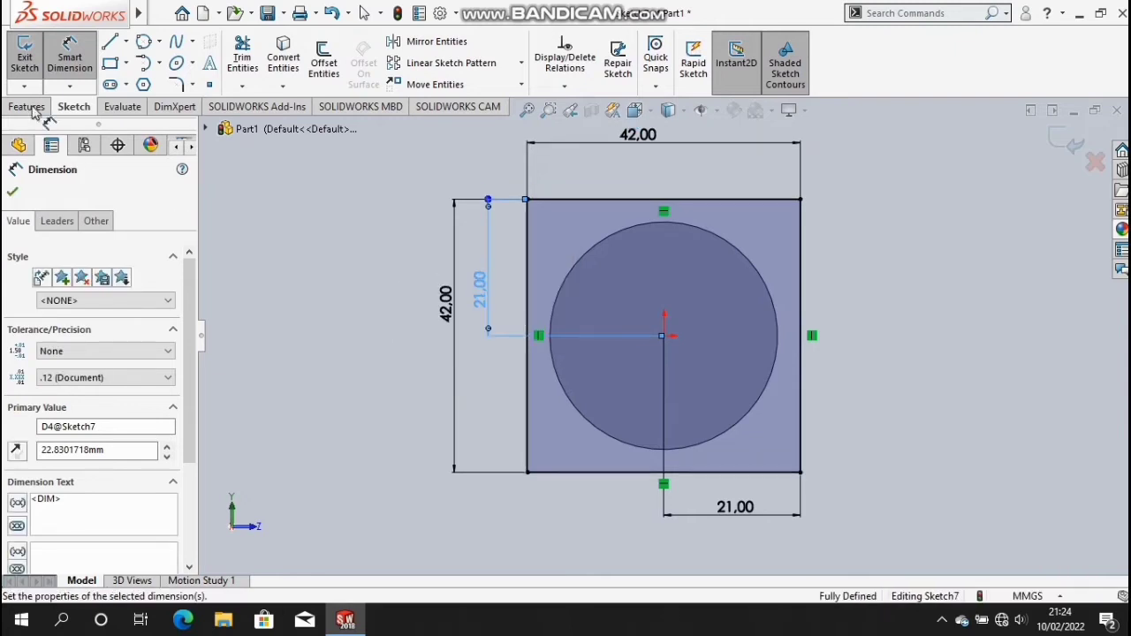
click(30, 107)
- Extrude the 42 mm square by 200.5-40-75 = 85.50 mm as Boss-Extrude3
click(35, 67)
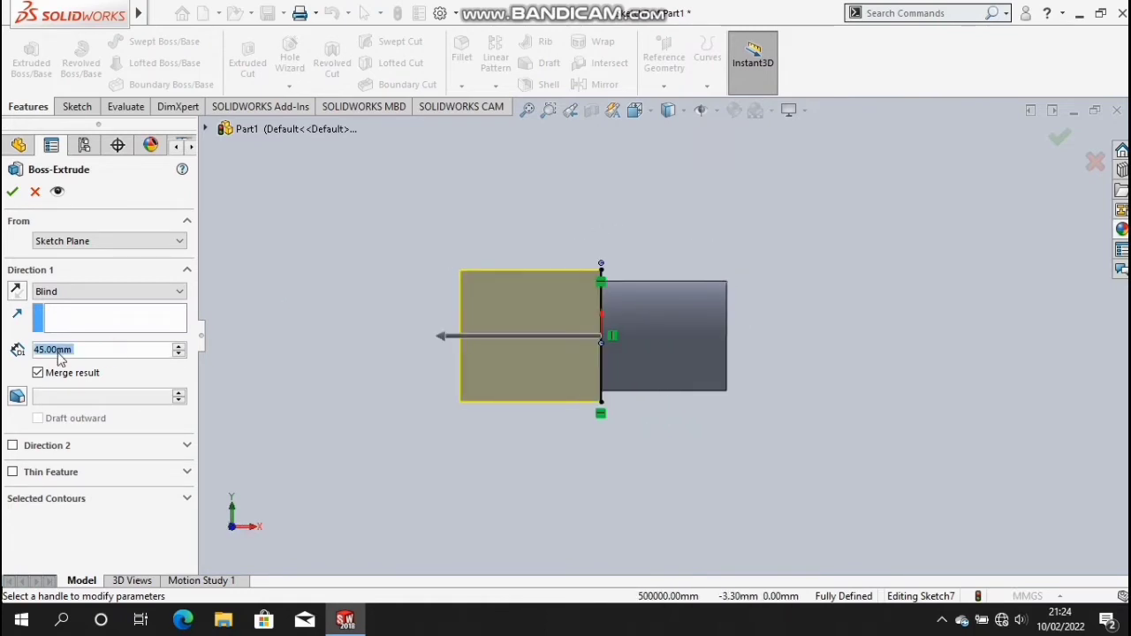
key(BackSpace)
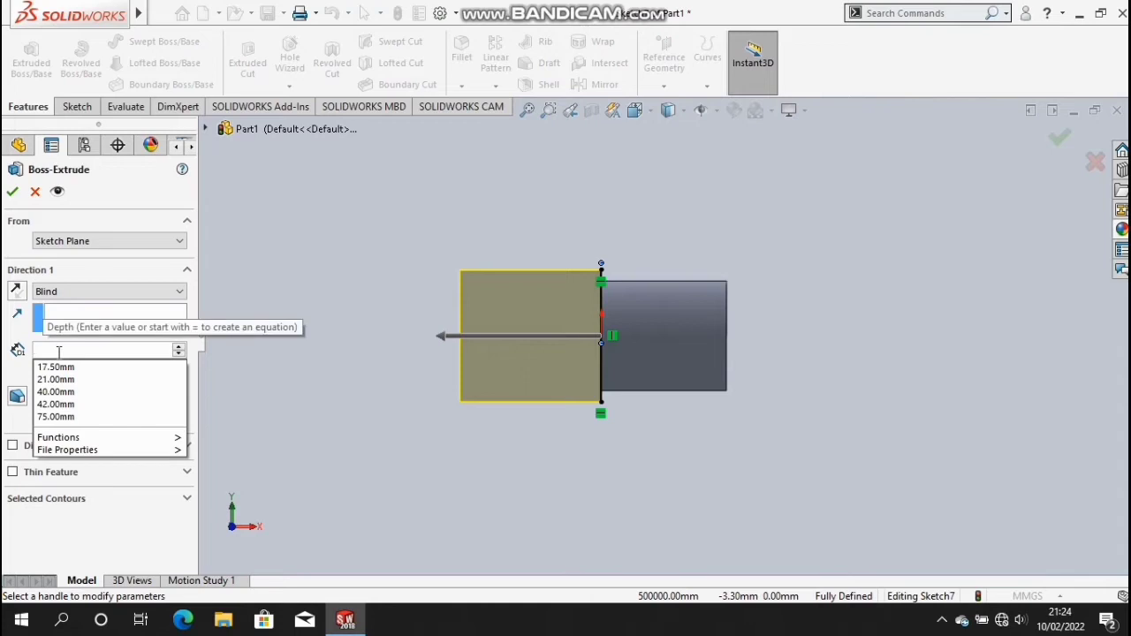
text(200)
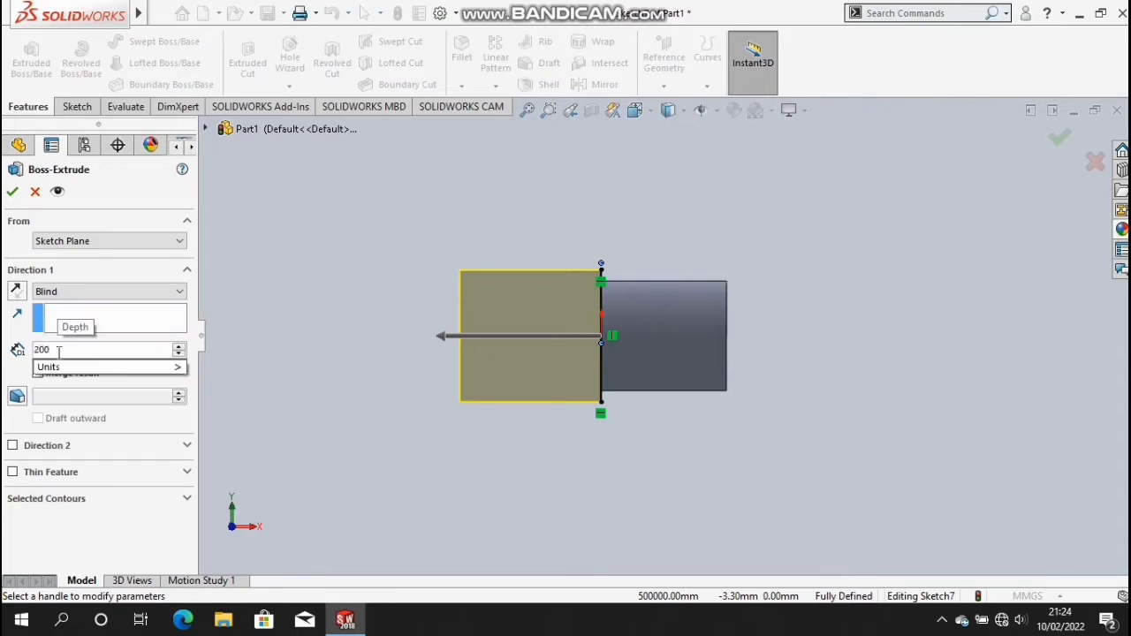
text(.)
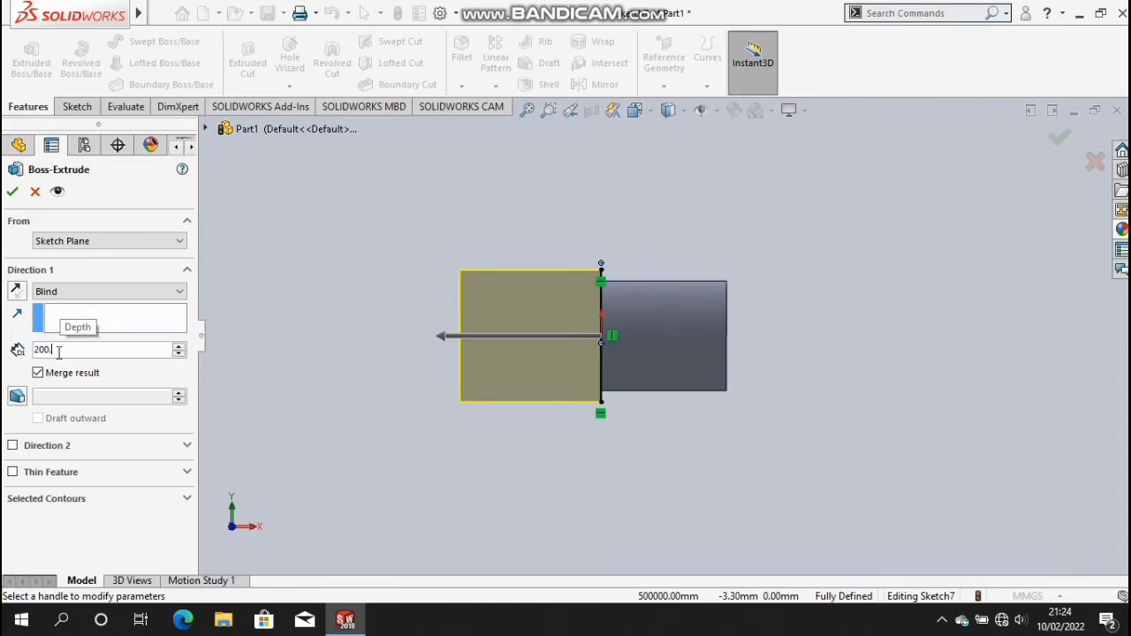
text(5)
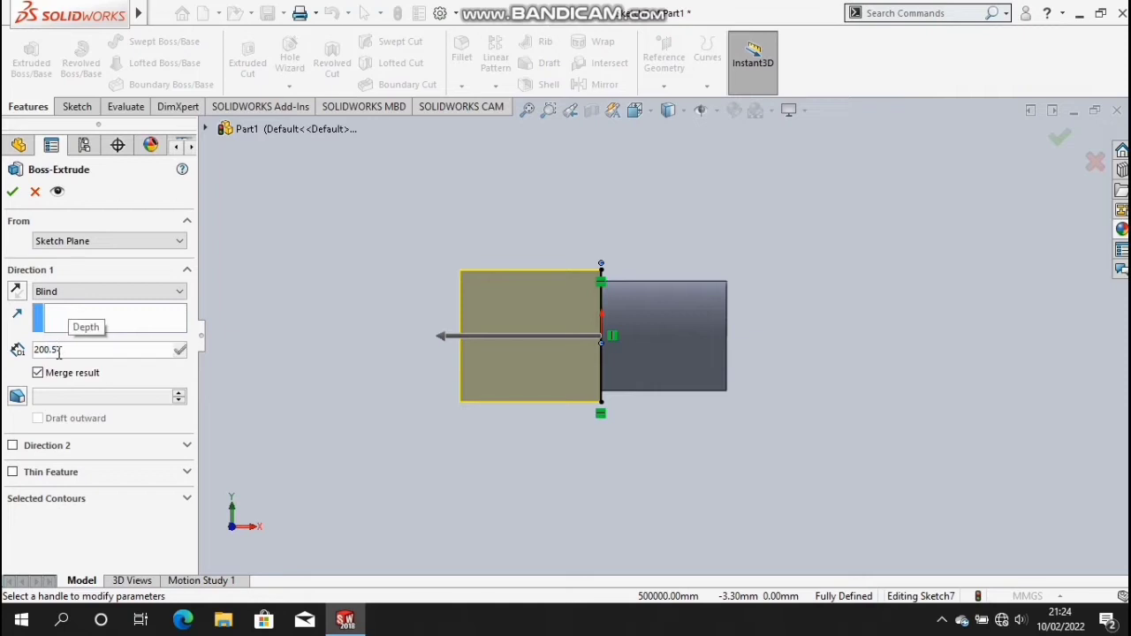
text(-4)
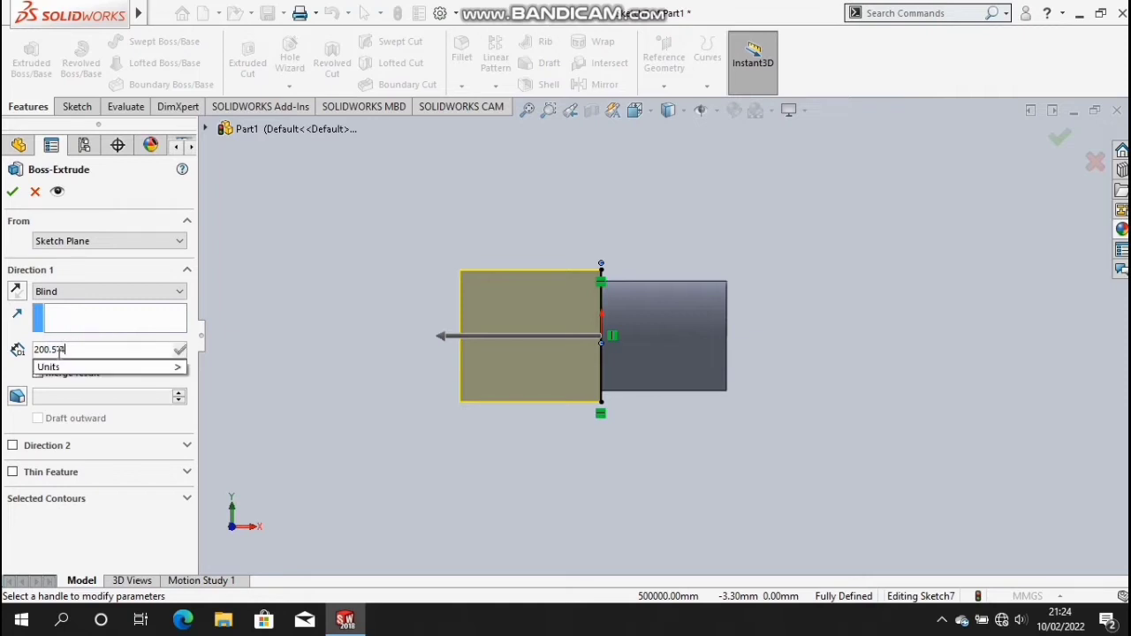
text(0-)
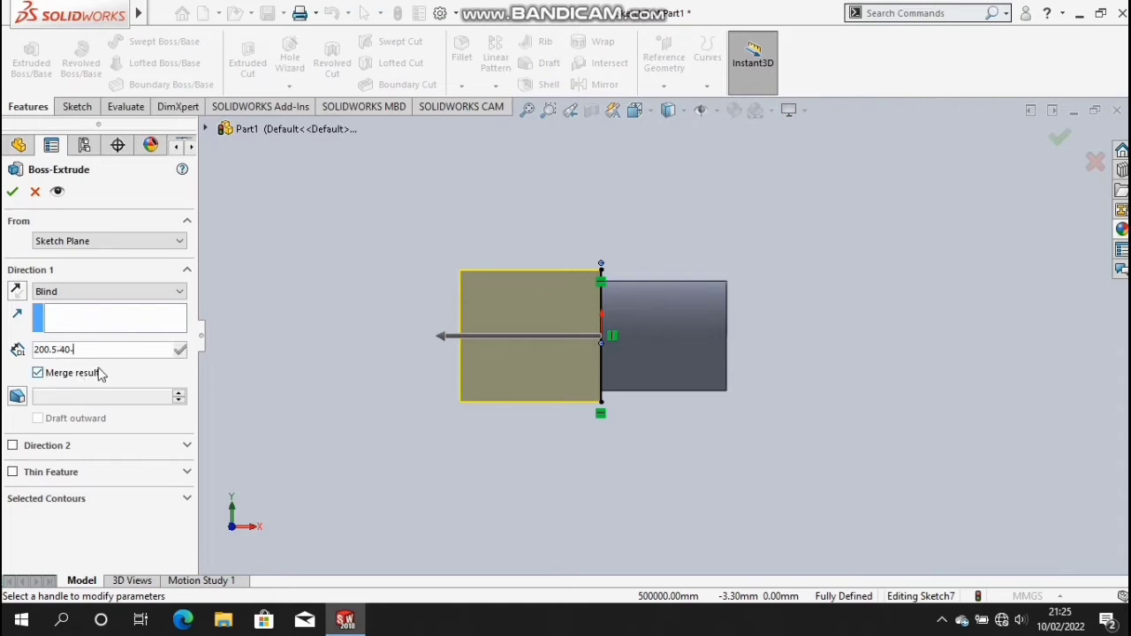
text(7)
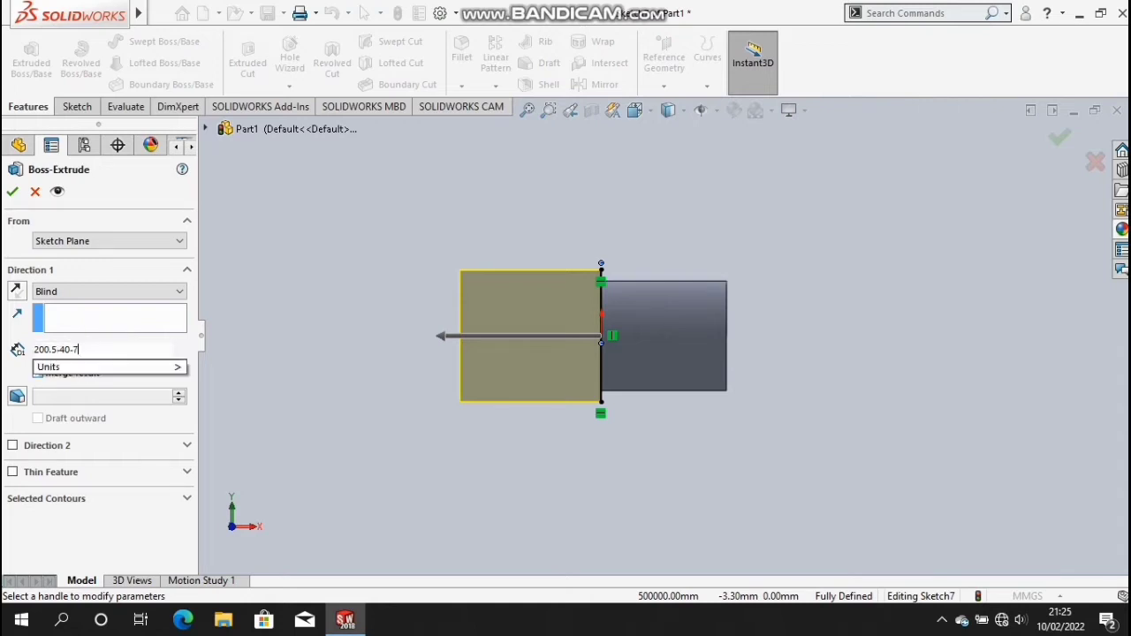
text(5)
key(Return)
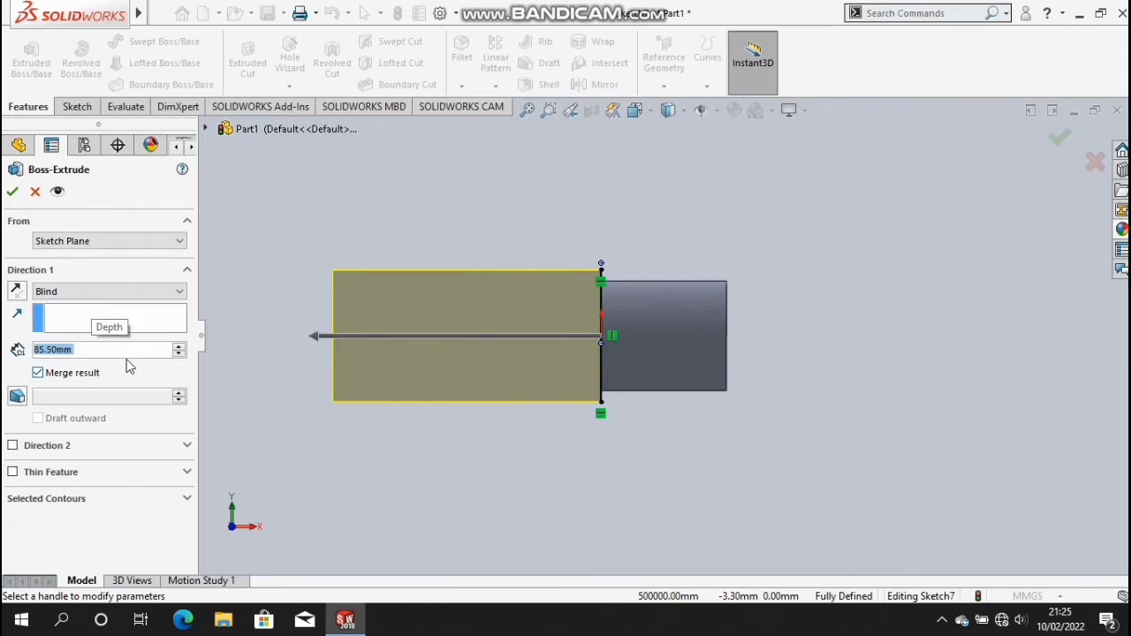
click(11, 193)
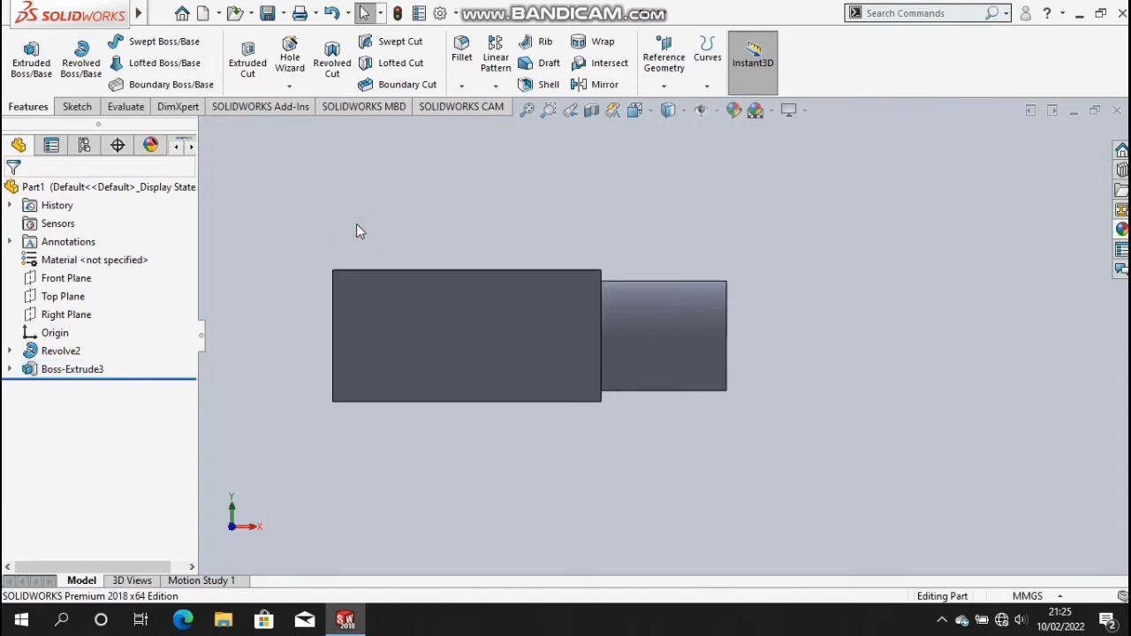
key(ctrl+4)
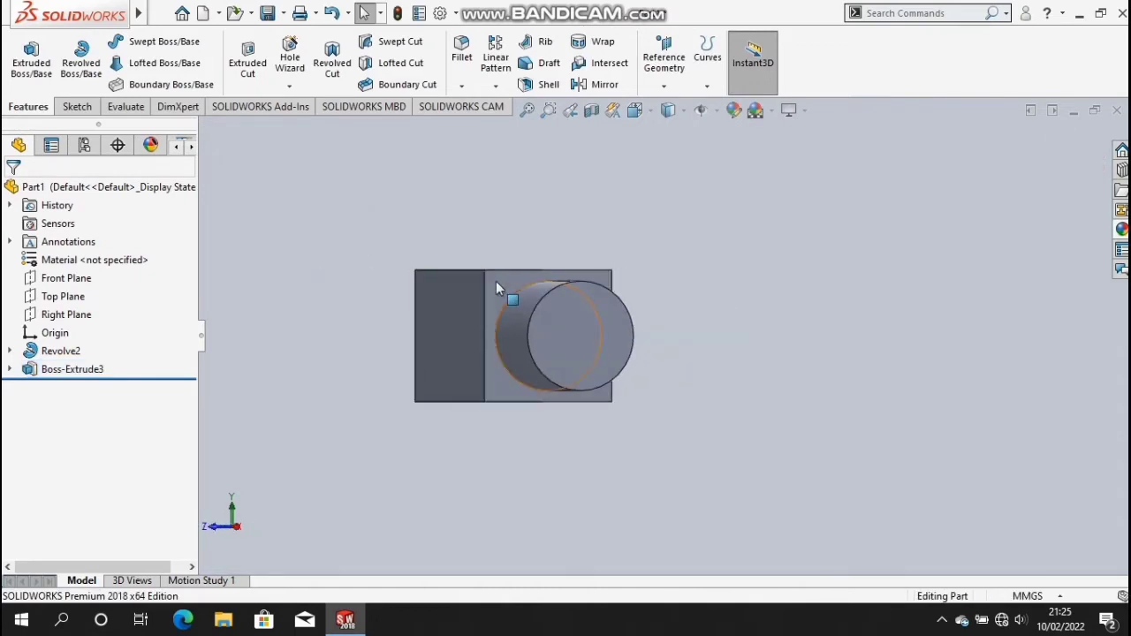
click(495, 282)
right_click(496, 287)
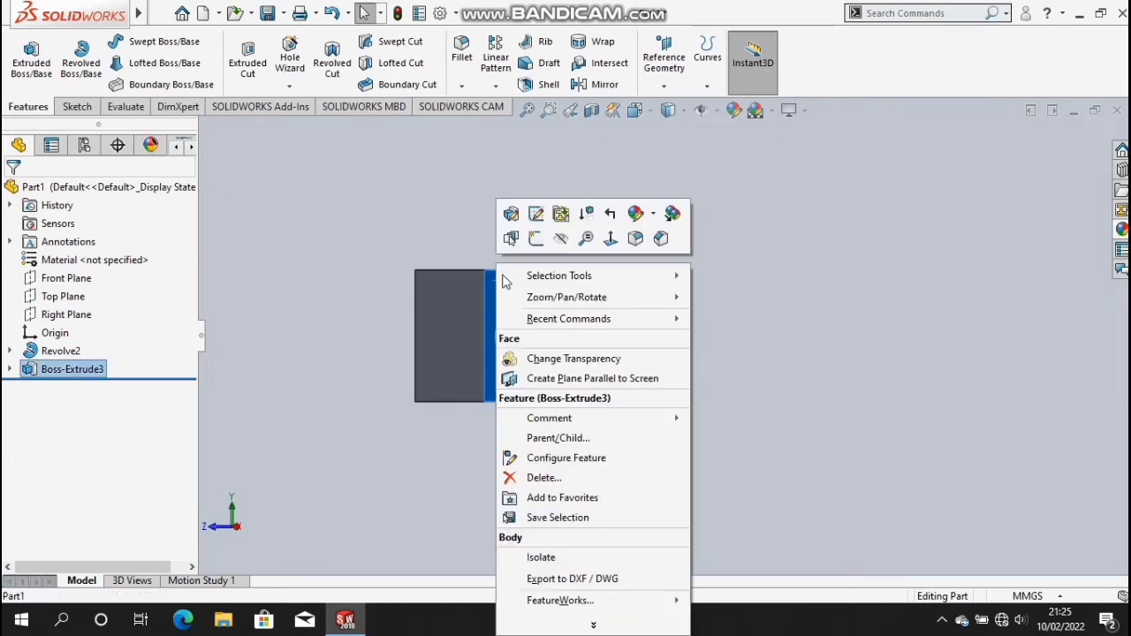
click(532, 239)
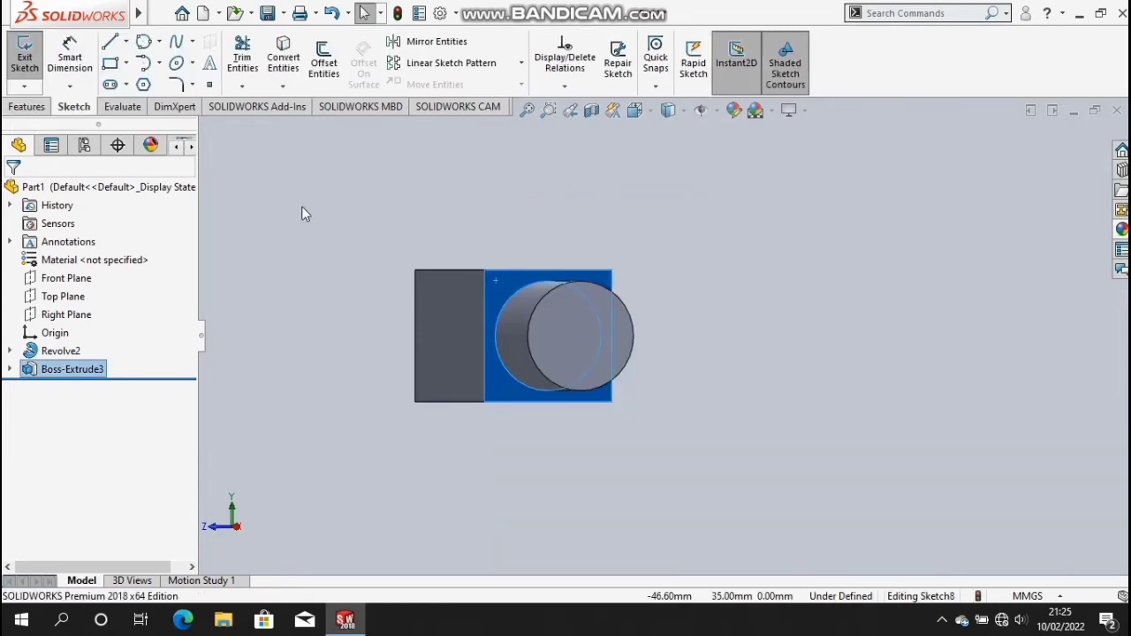
click(283, 57)
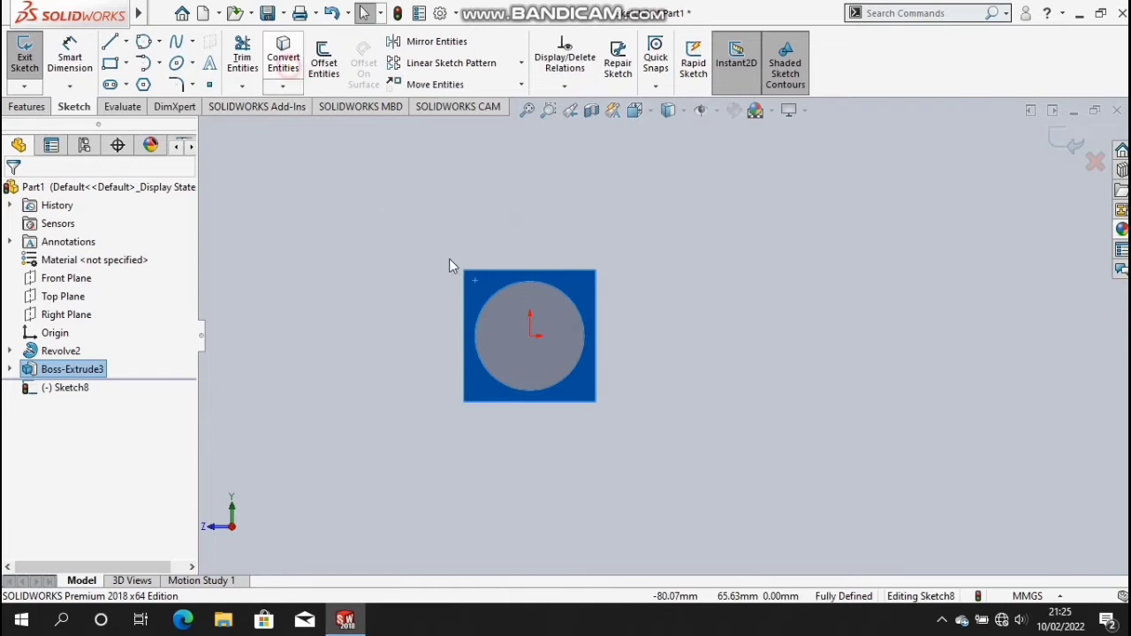
click(495, 279)
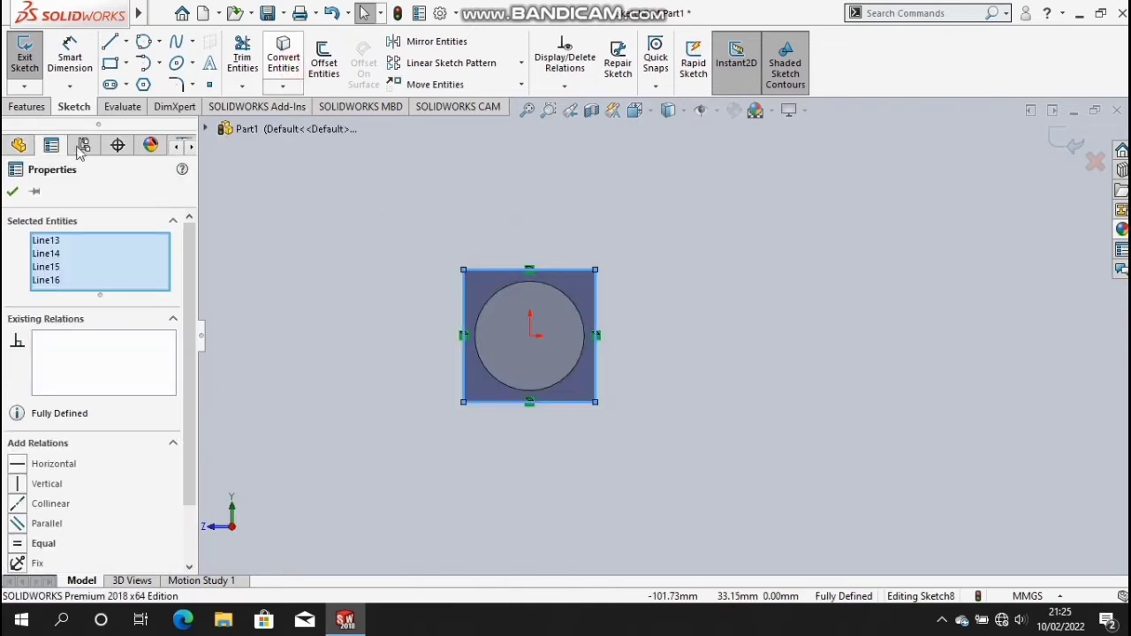
click(12, 194)
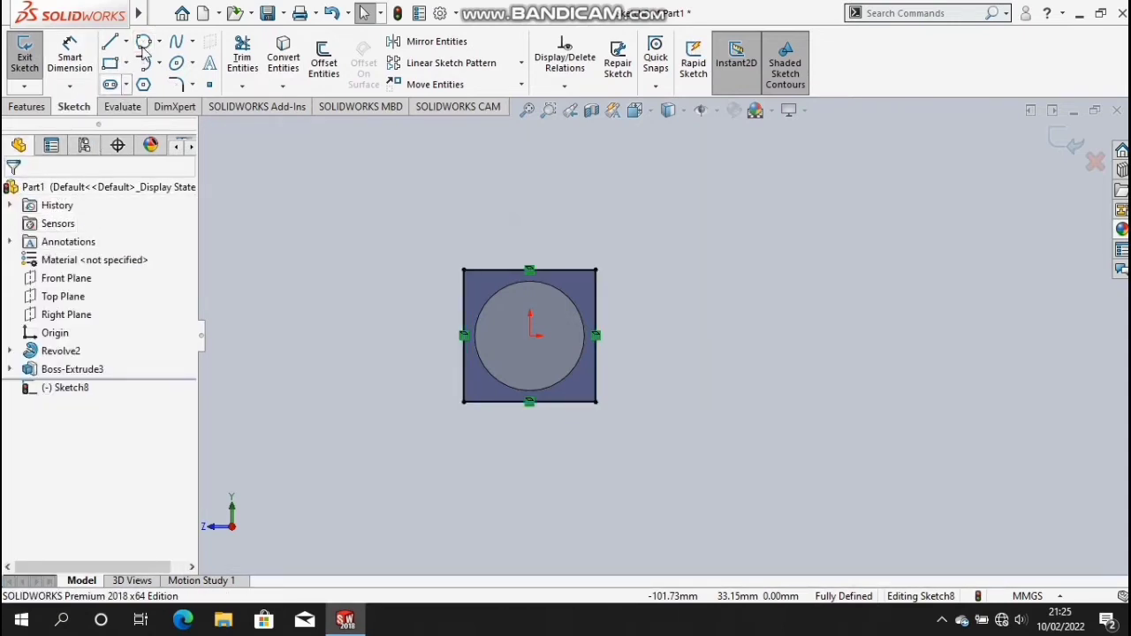
- Draw a center circle of radius 10 on the square's top-right corner
click(144, 44)
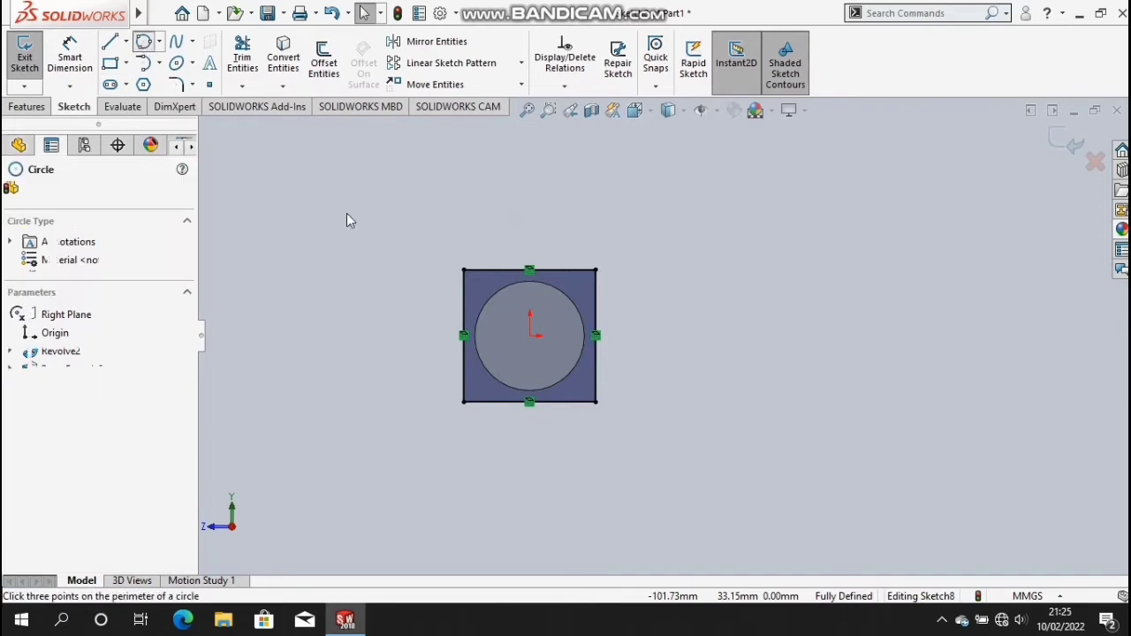
scroll(601, 308, down, 2)
scroll(609, 309, down, 2)
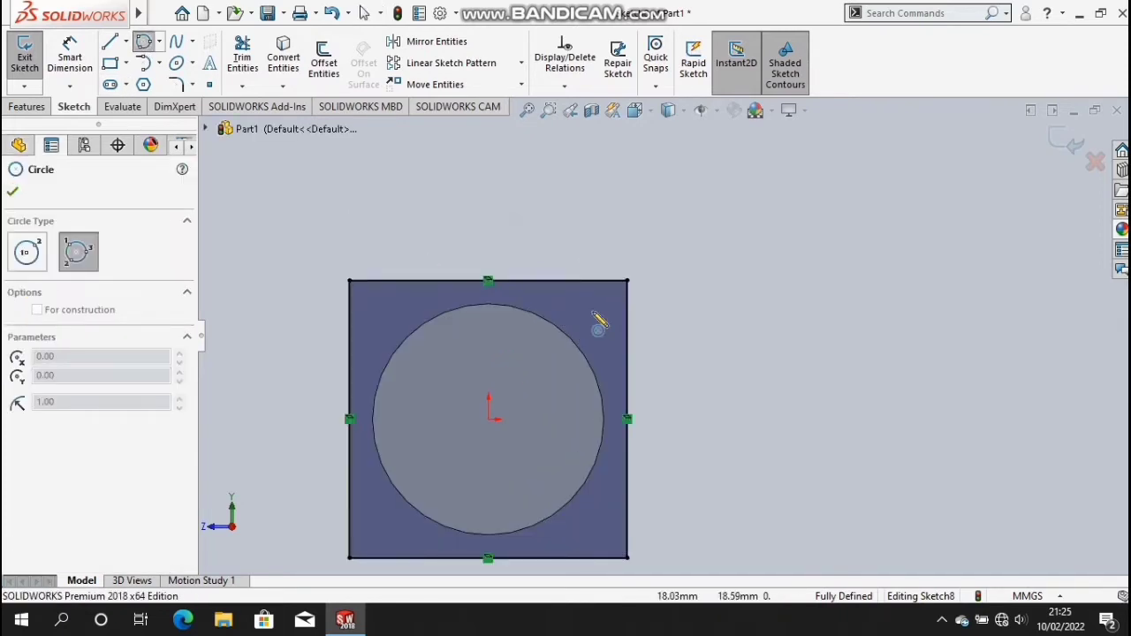
scroll(599, 291, down, 3)
click(40, 263)
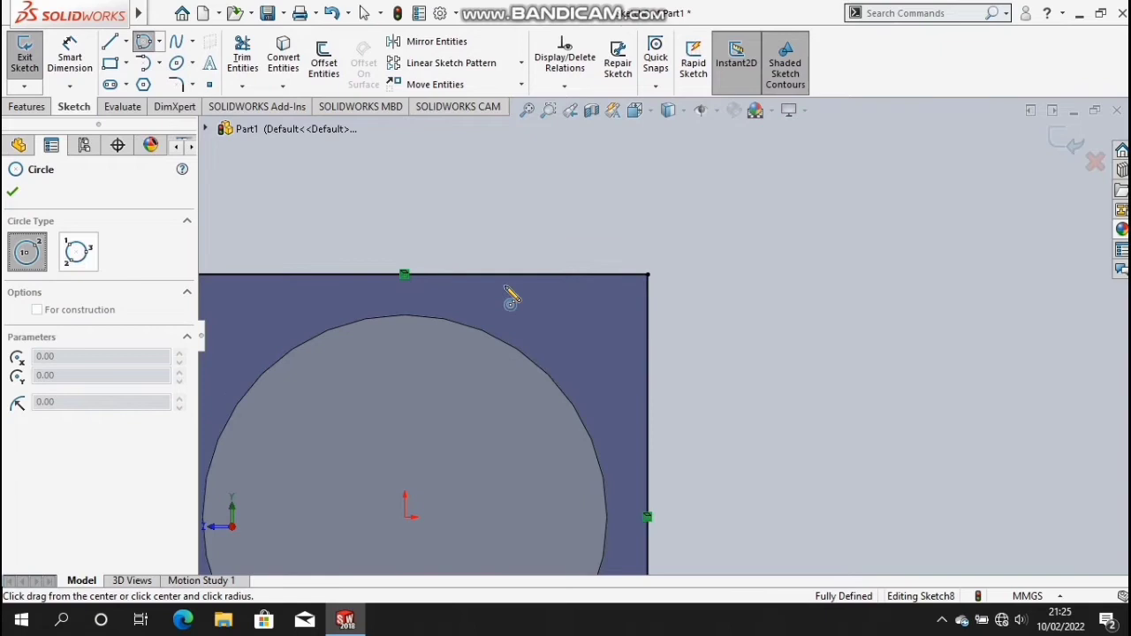
click(647, 275)
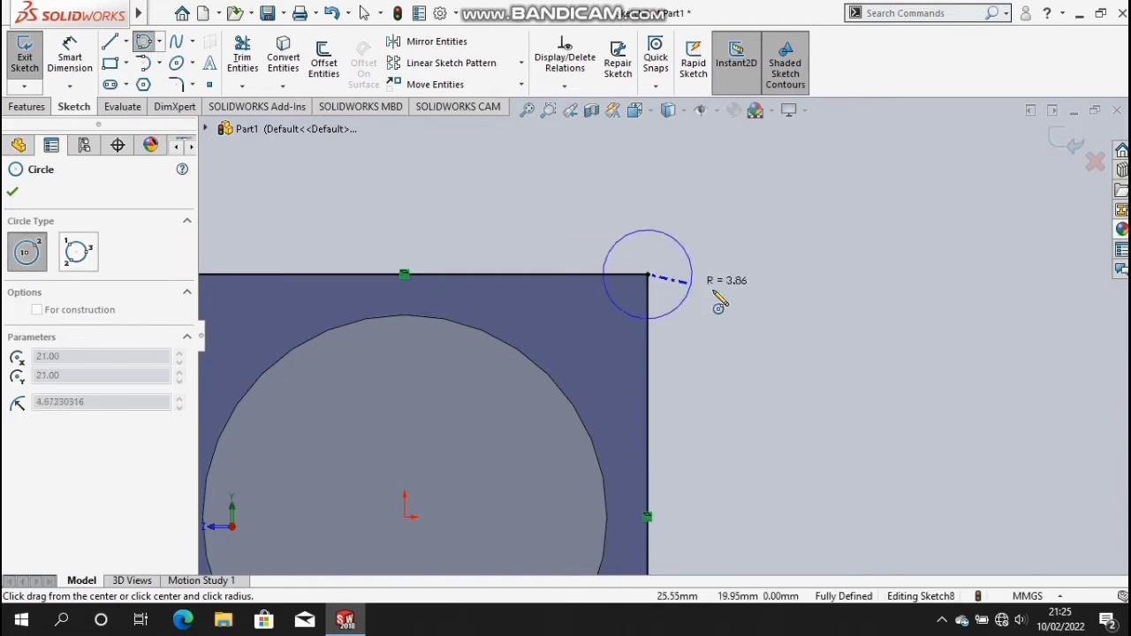
click(684, 313)
double_click(93, 534)
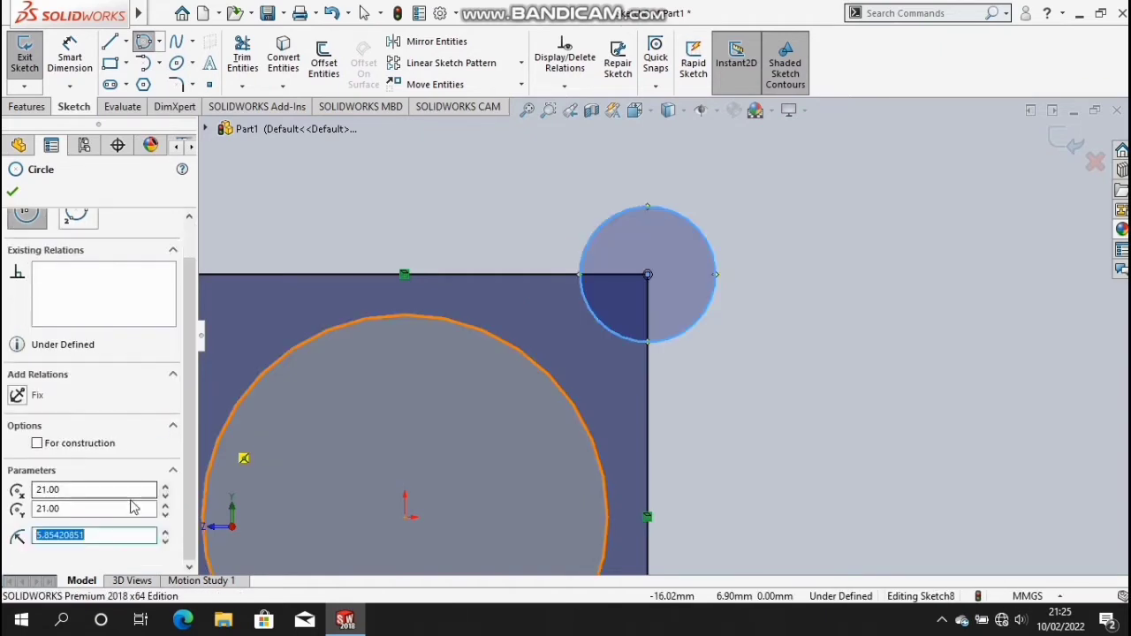
text(10)
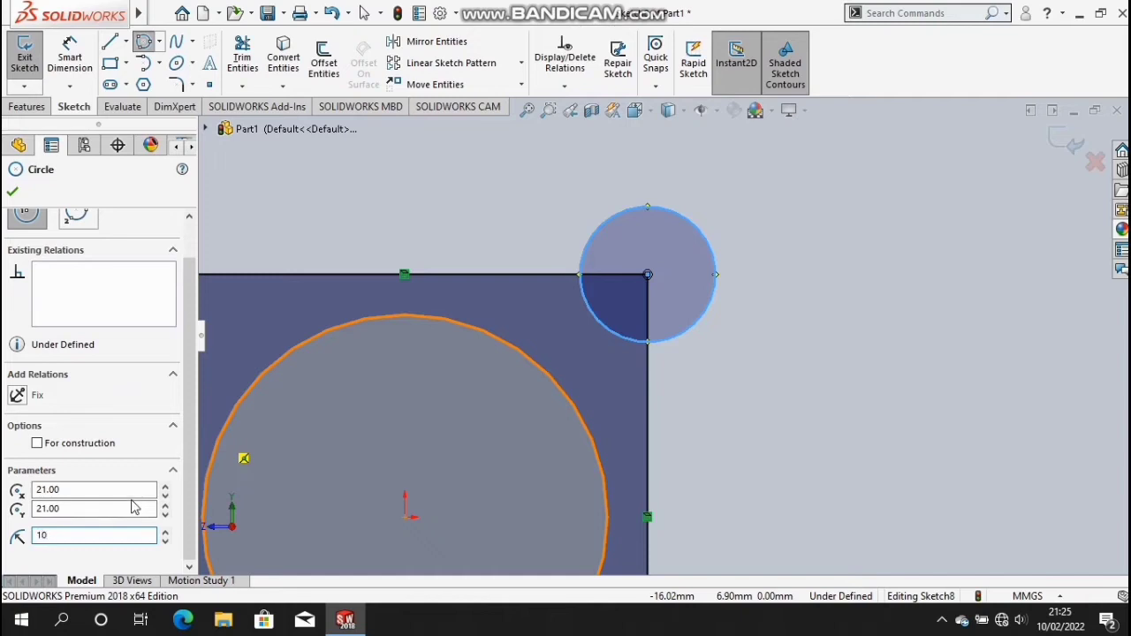
key(Return)
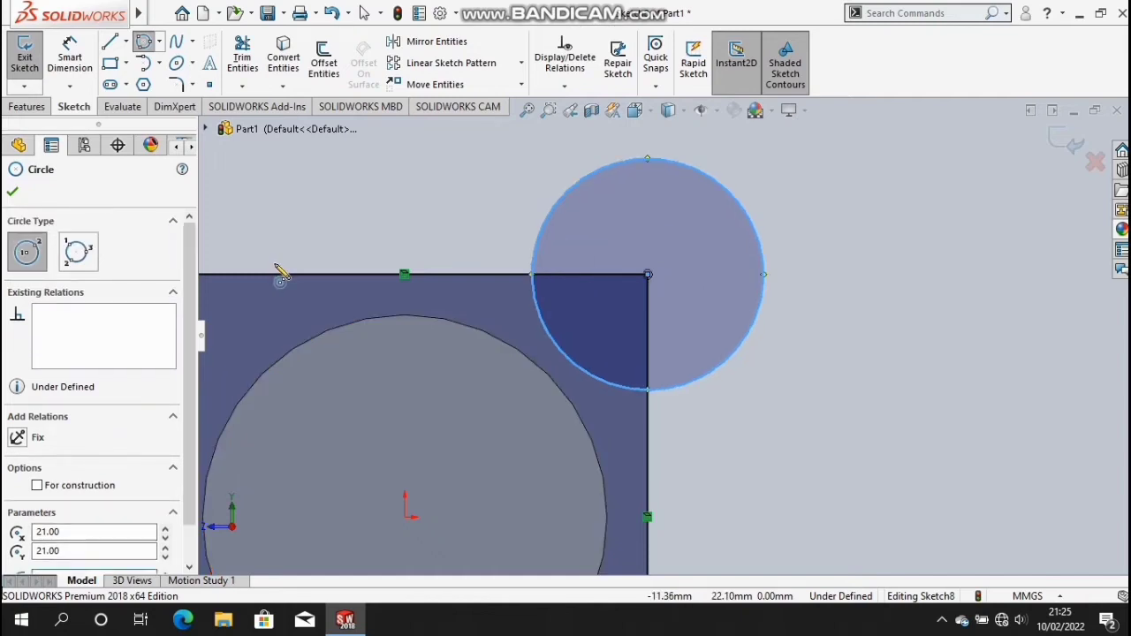
- Add circles centred on the top-left, bottom-left and bottom-right corners
key(z)
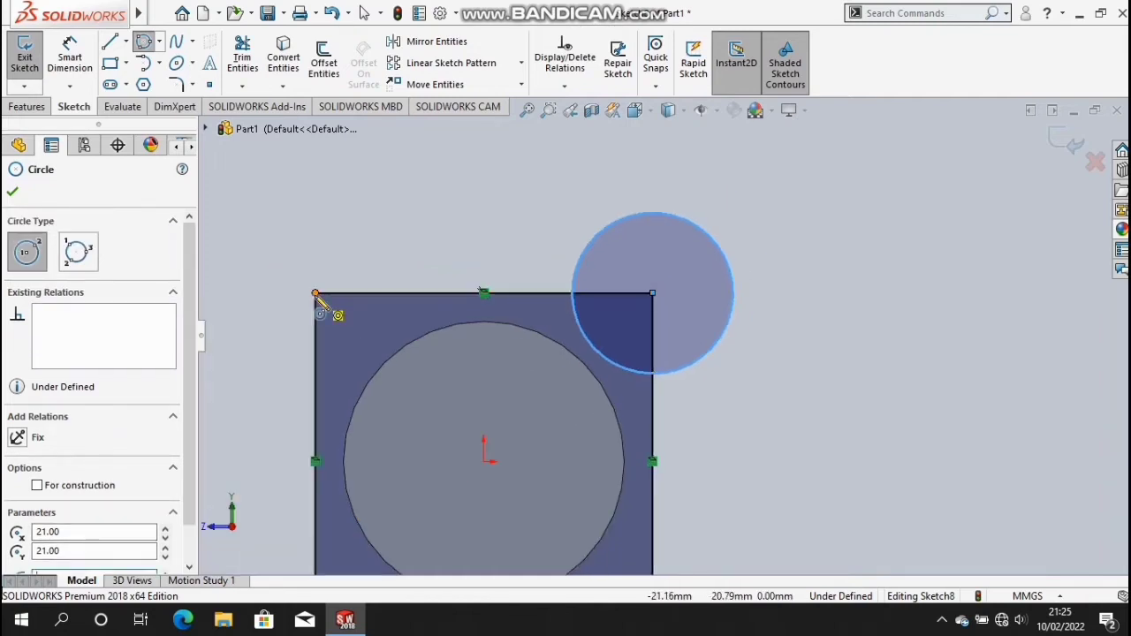
click(315, 293)
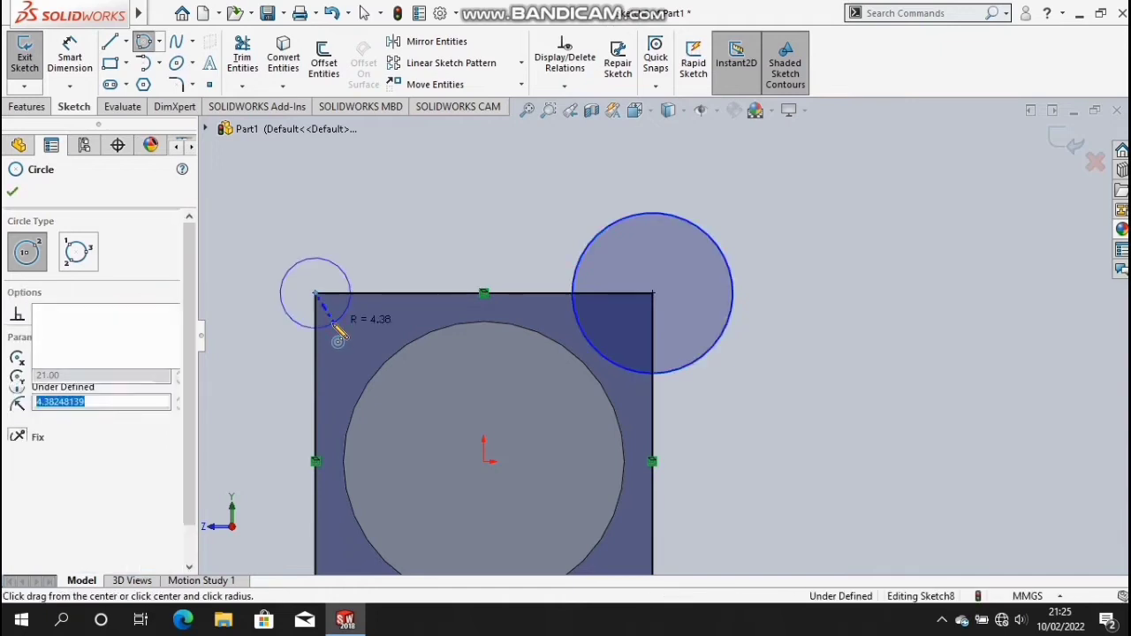
click(349, 323)
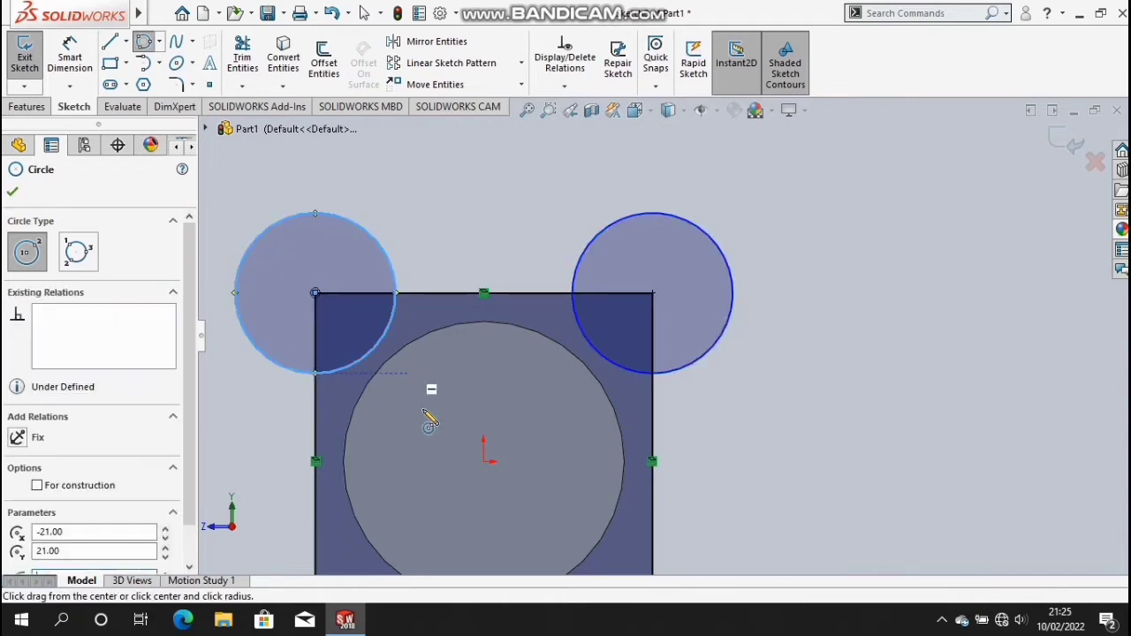
key(z)
key(z)
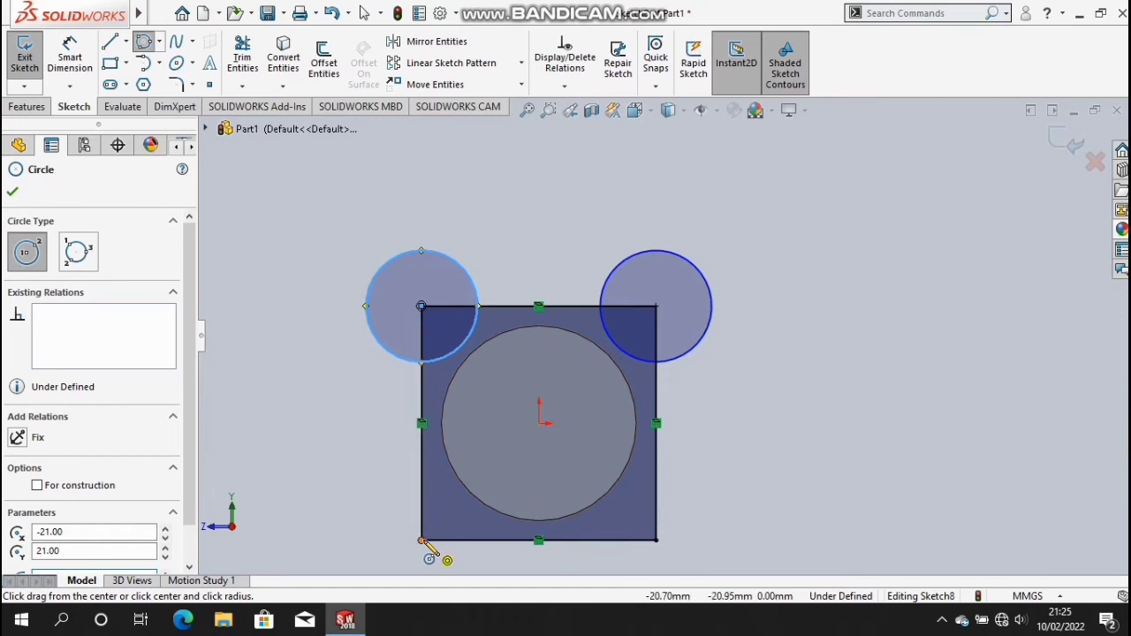
click(429, 537)
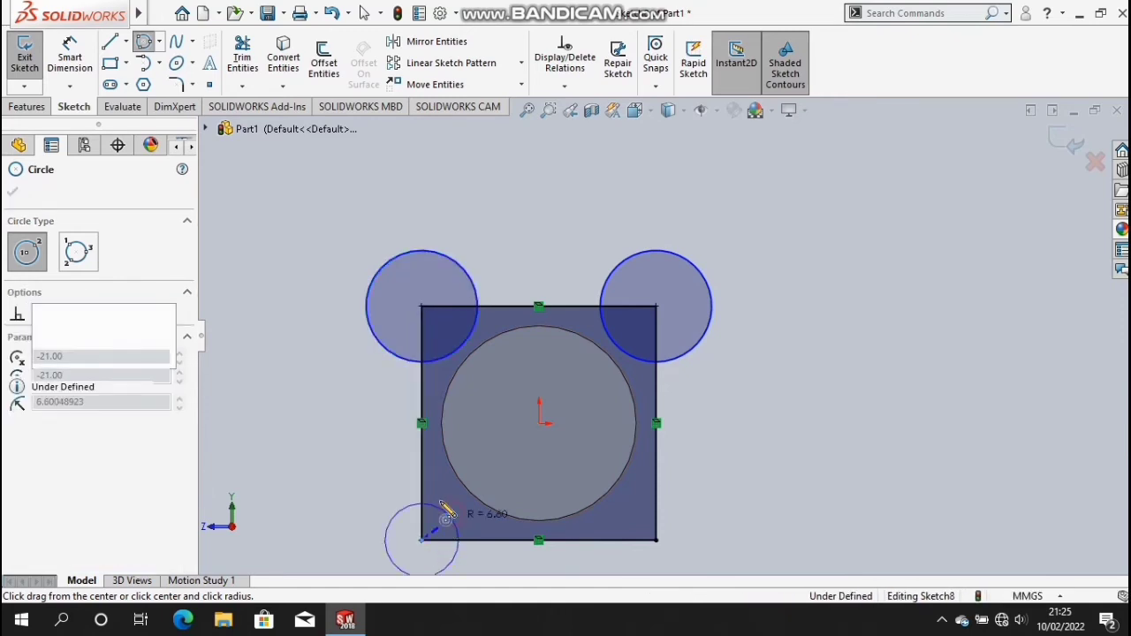
click(455, 521)
drag(458, 520, 478, 530)
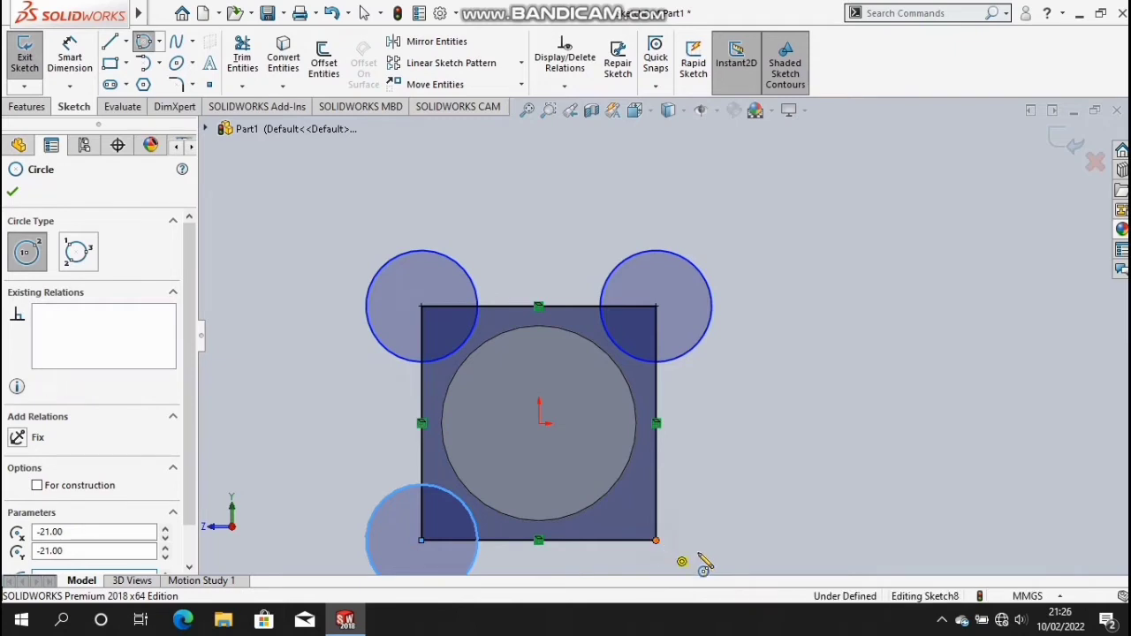
click(656, 540)
click(696, 559)
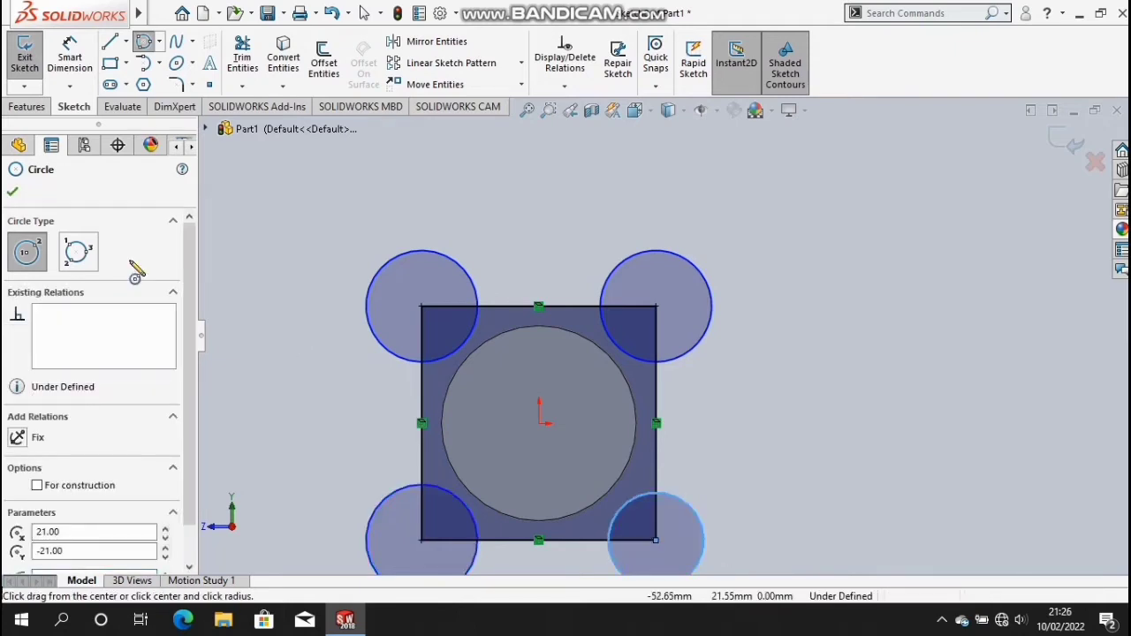
click(13, 194)
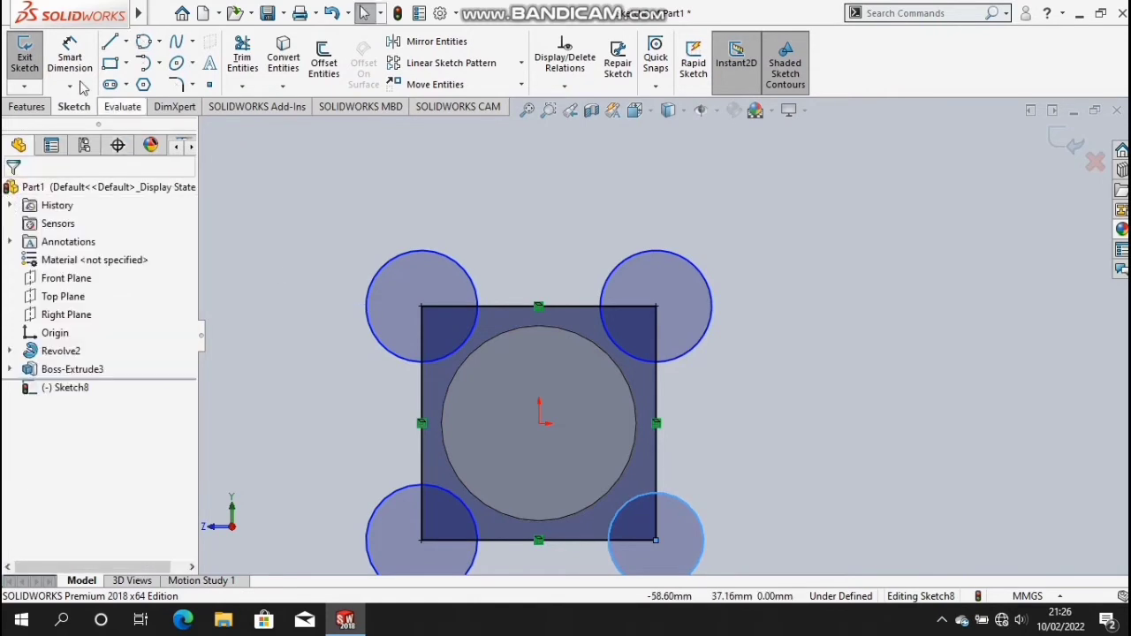
- Dimension the bottom-right corner circle to a 20 mm diameter, up from 17.10
click(70, 53)
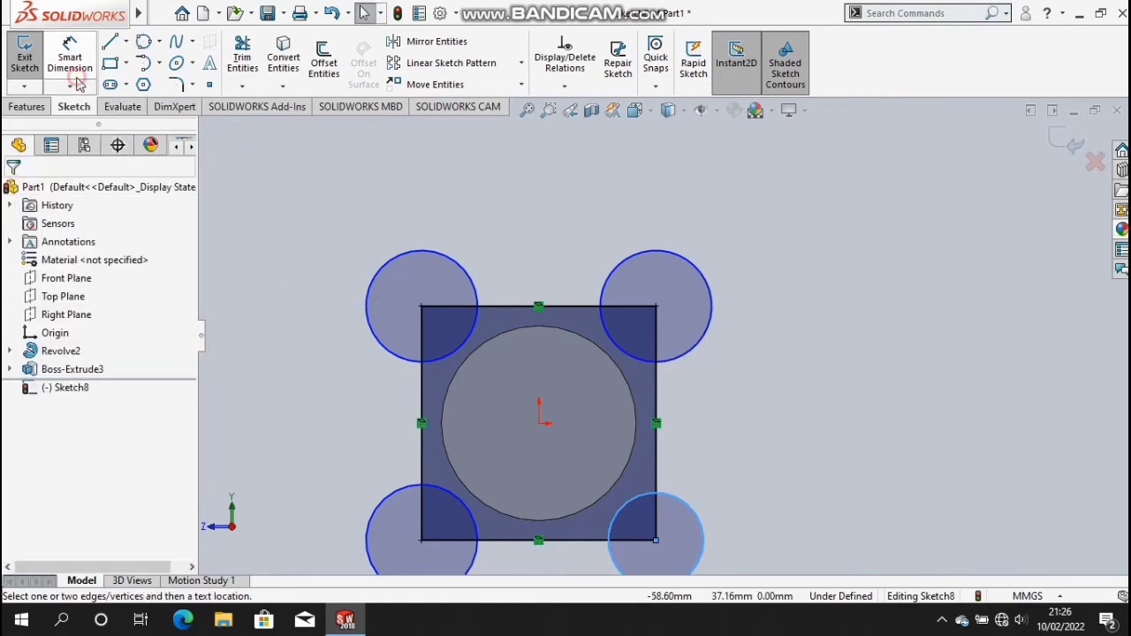
click(698, 521)
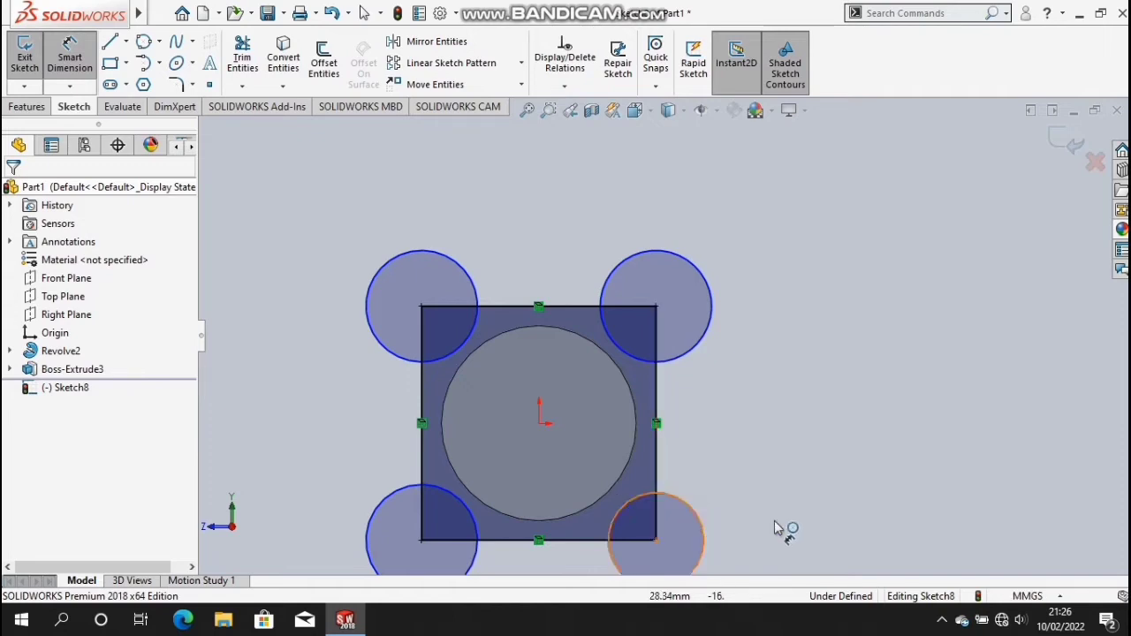
click(783, 526)
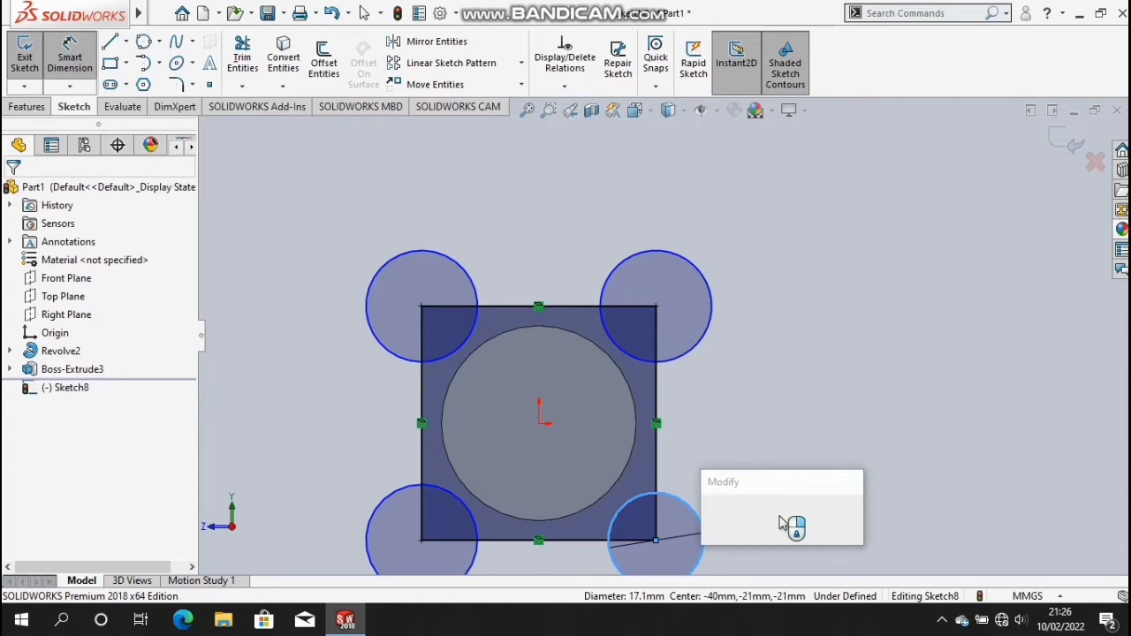
text(20)
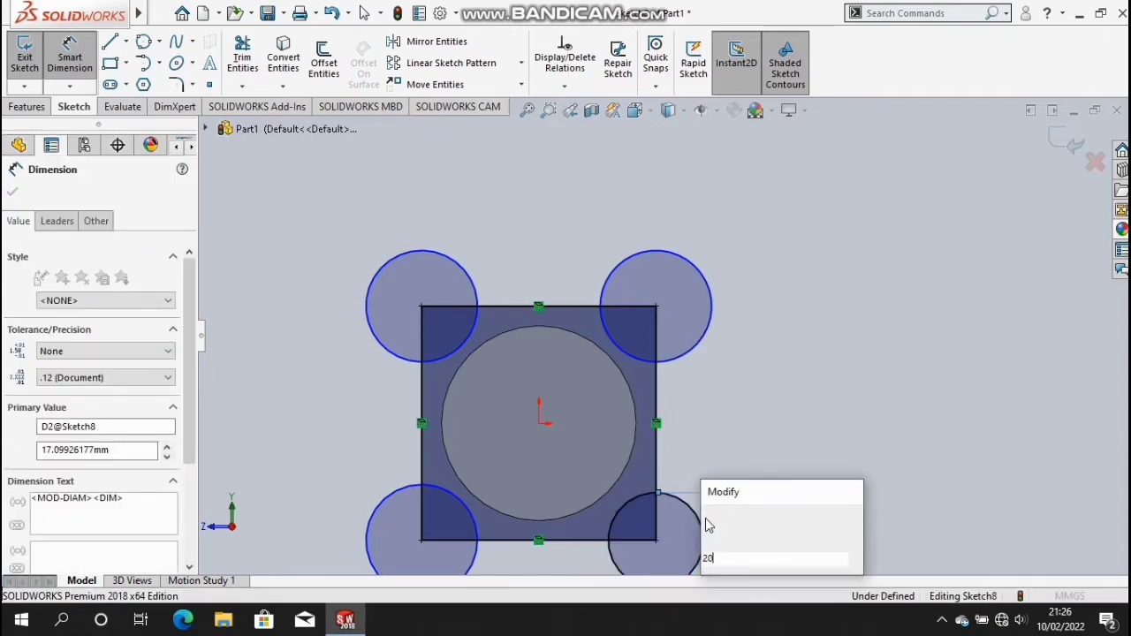
key(Escape)
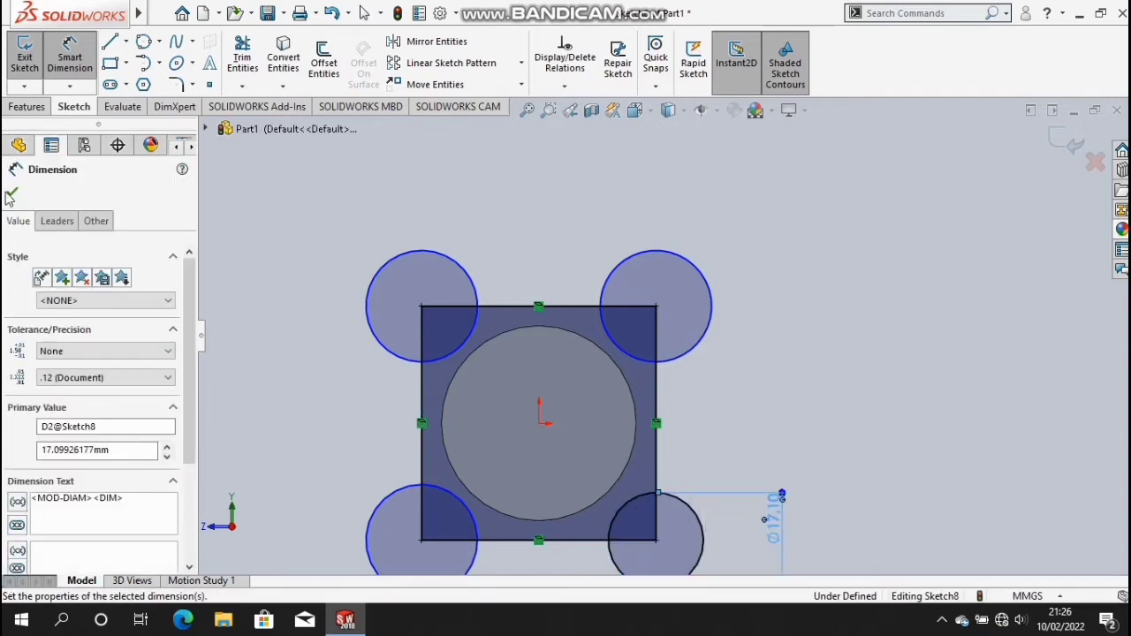
click(11, 196)
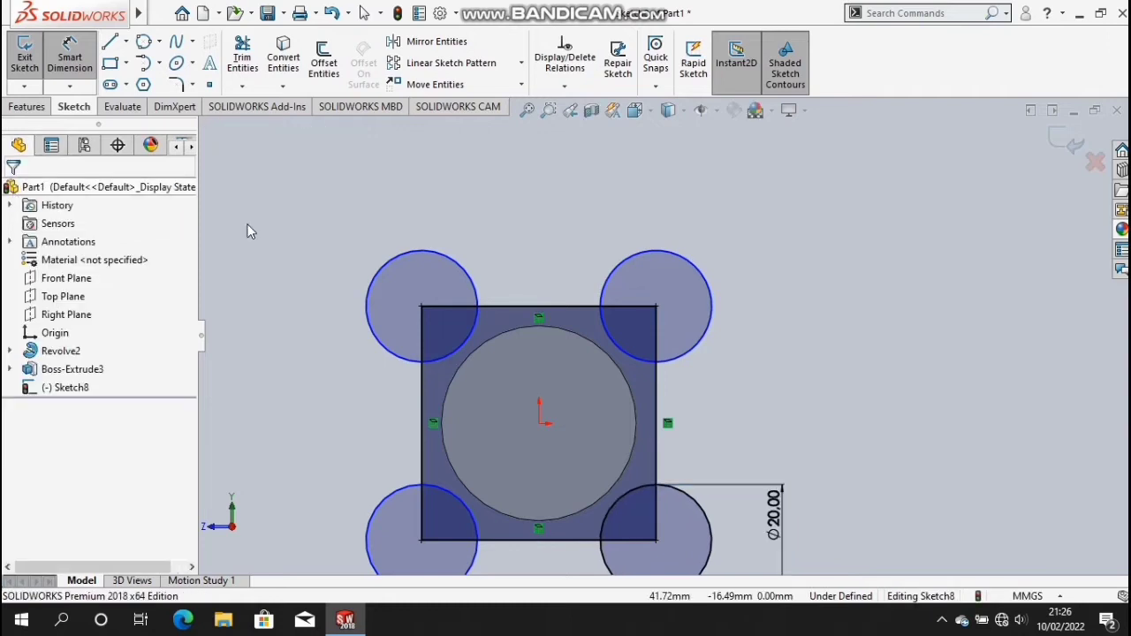
key(Escape)
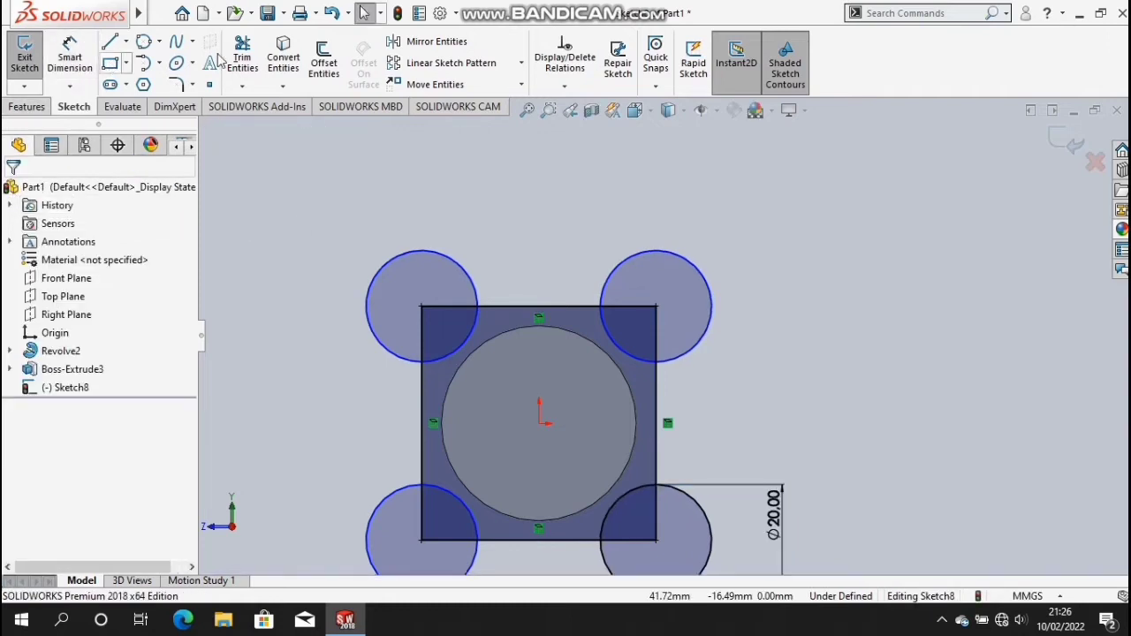
- Power-trim the four corner circles to inner quarter arcs and remove the edges between them
click(241, 58)
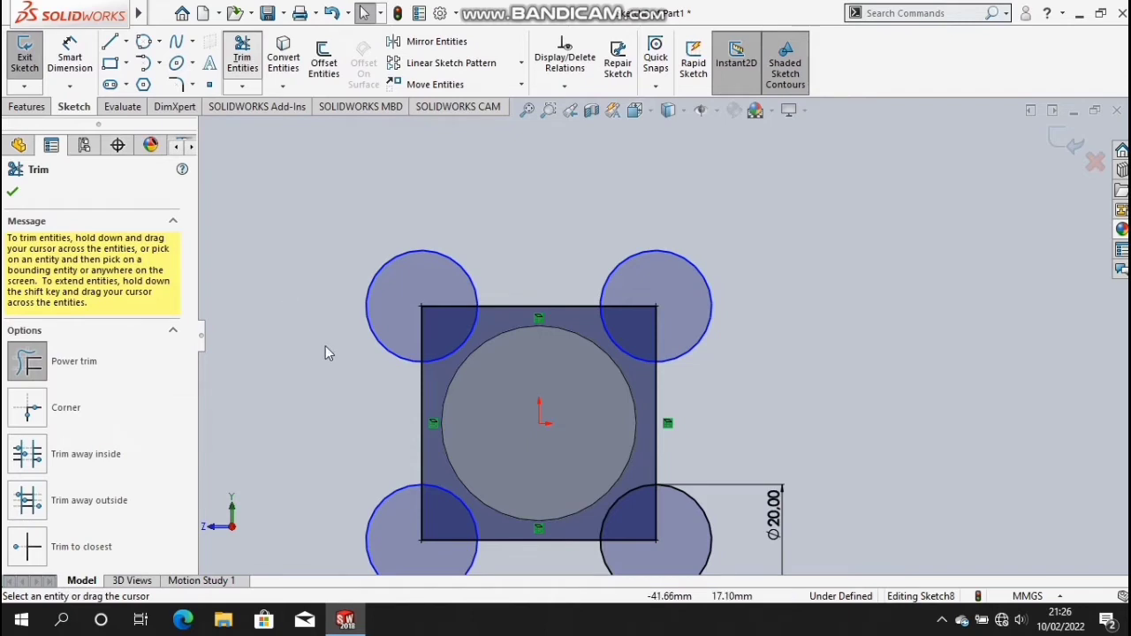
drag(325, 353, 530, 271)
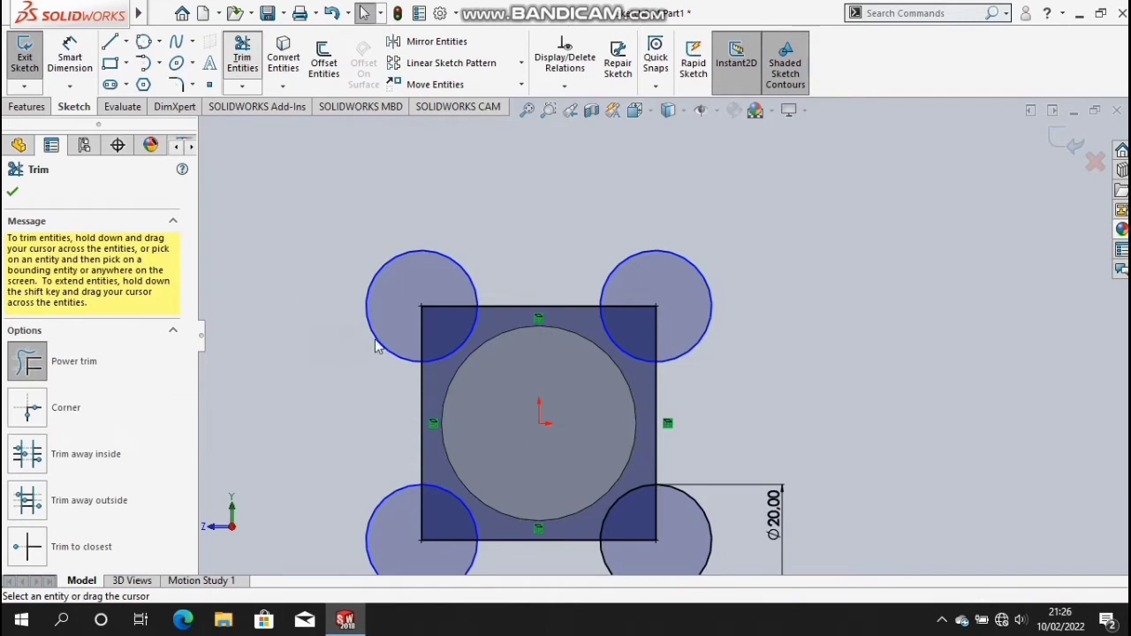
click(664, 298)
drag(694, 500, 490, 572)
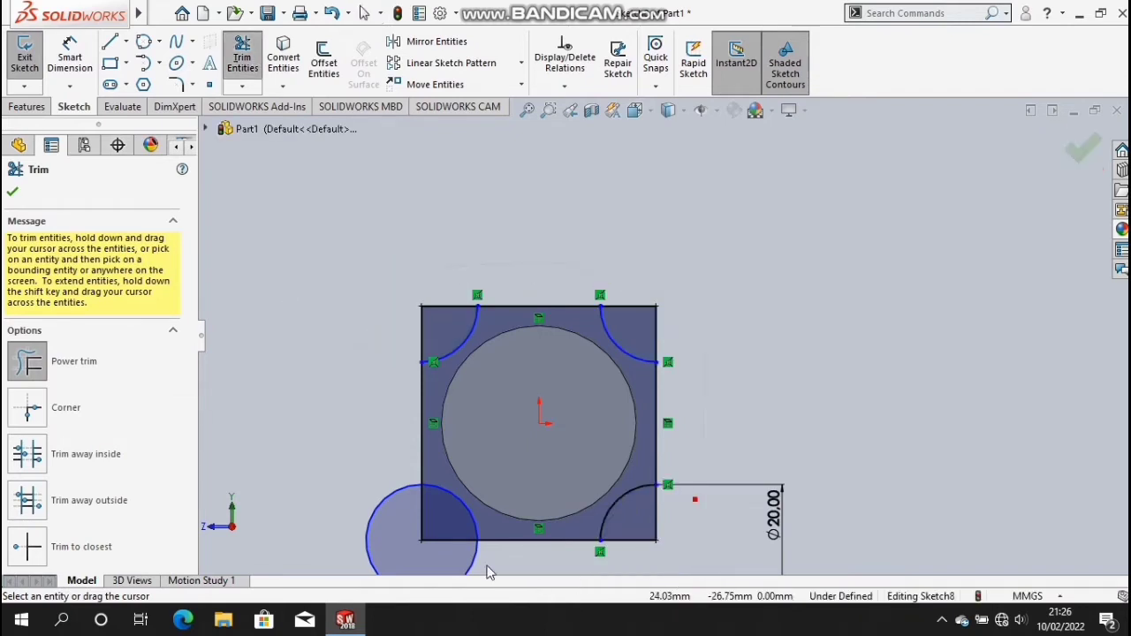
click(411, 557)
mouse_move(421, 404)
mouse_down()
mouse_move(533, 314)
mouse_move(547, 340)
mouse_up()
drag(670, 430, 625, 447)
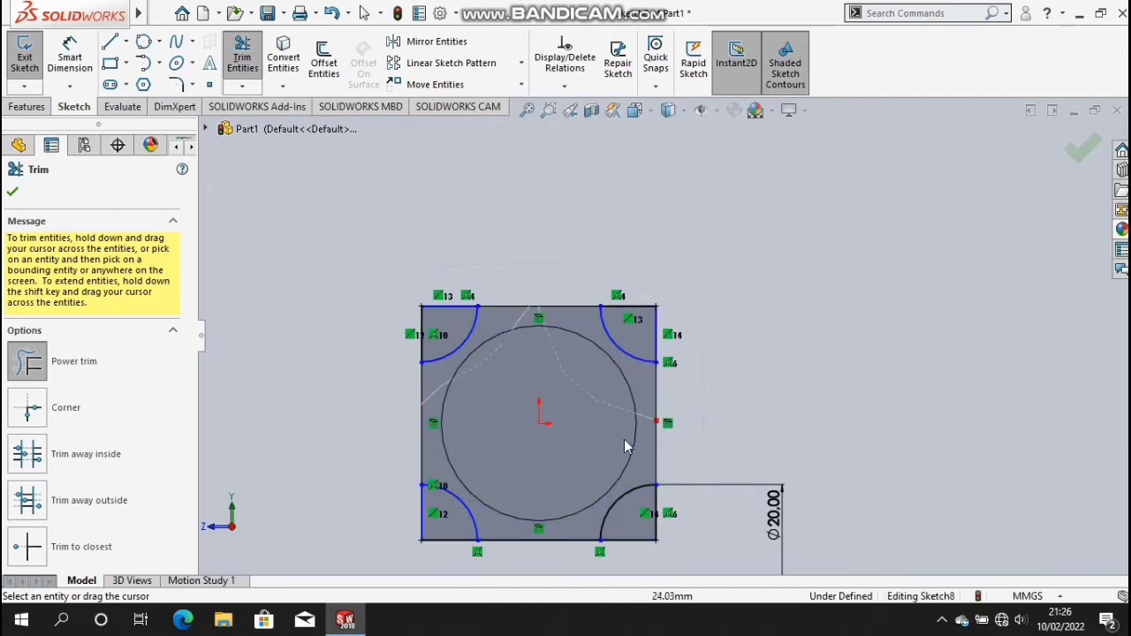
drag(548, 529, 537, 518)
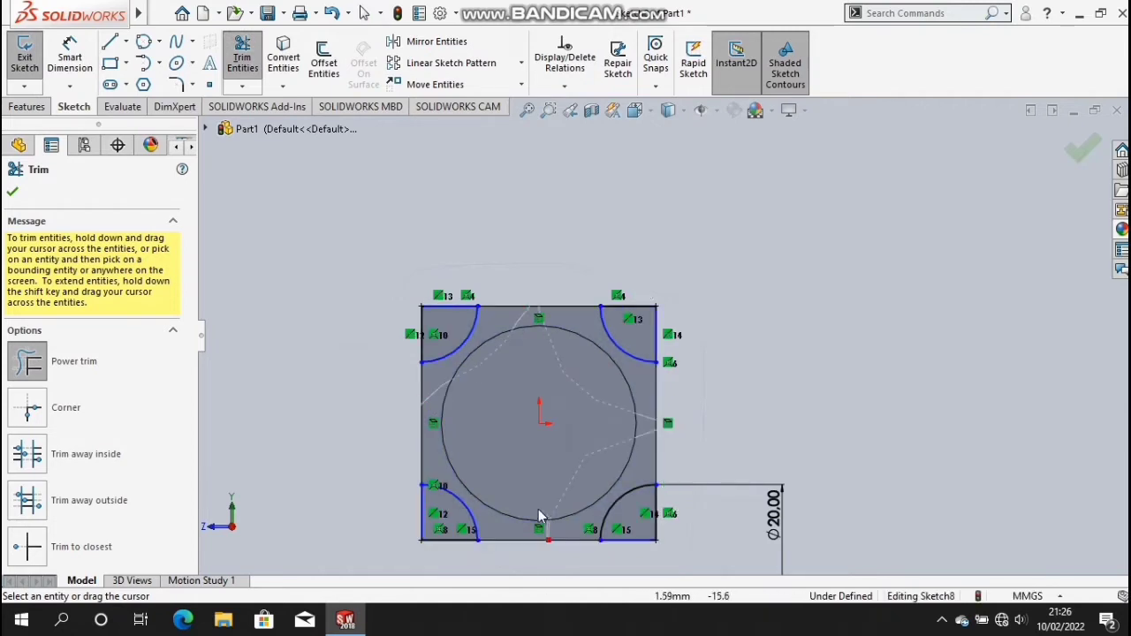
click(12, 193)
- Cut-extrude Sketch8's corner regions with a Blind depth of 48 mm
click(27, 107)
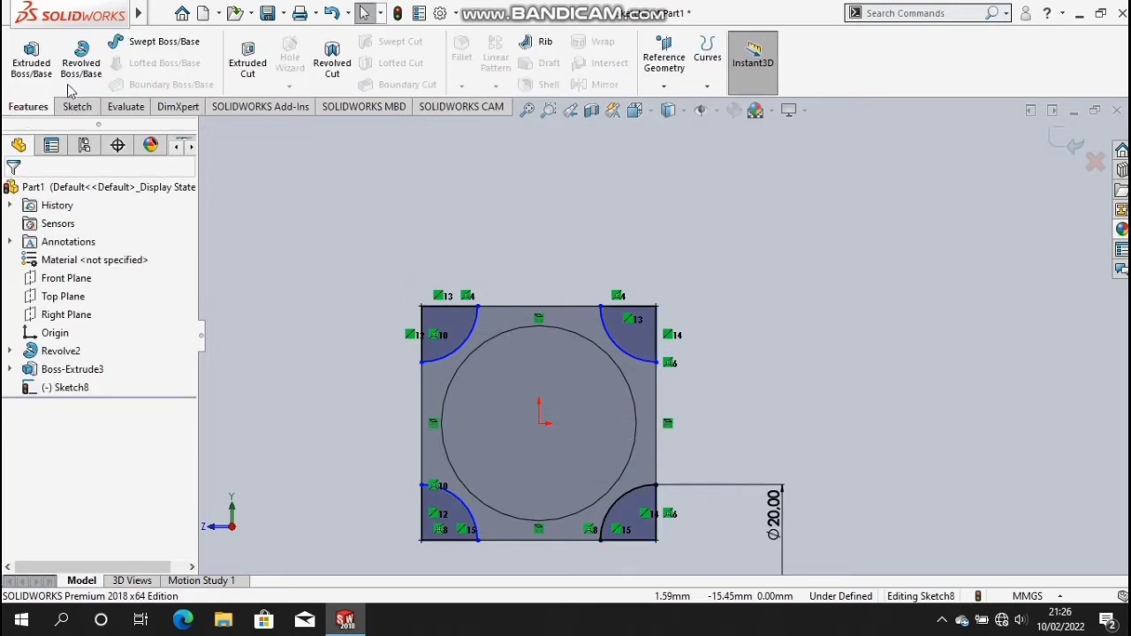
click(249, 58)
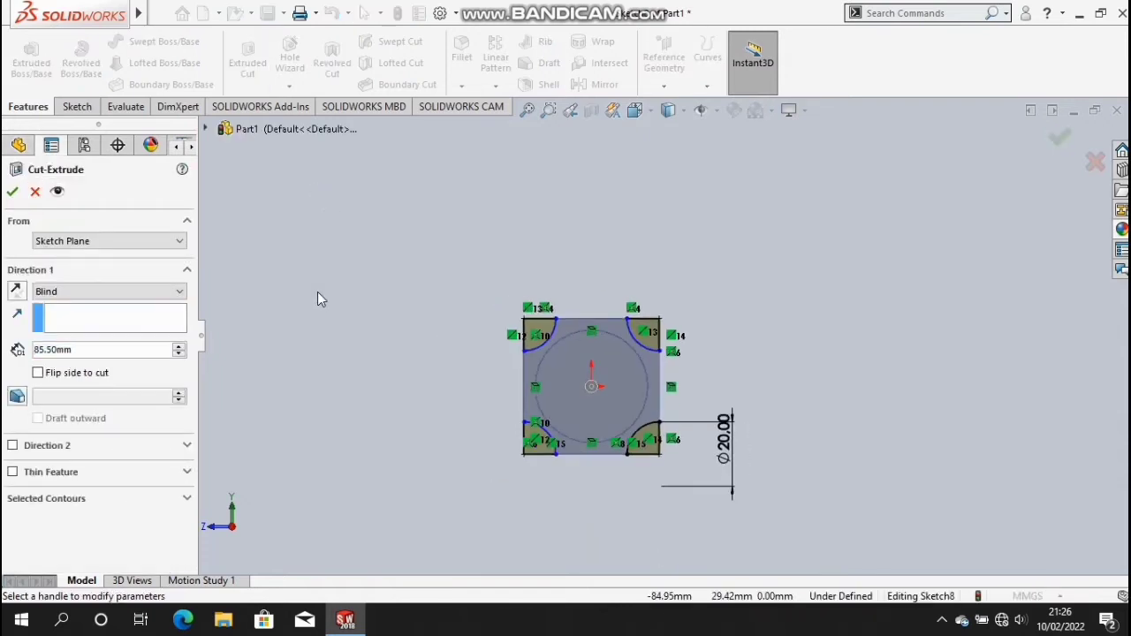
key(ctrl+1)
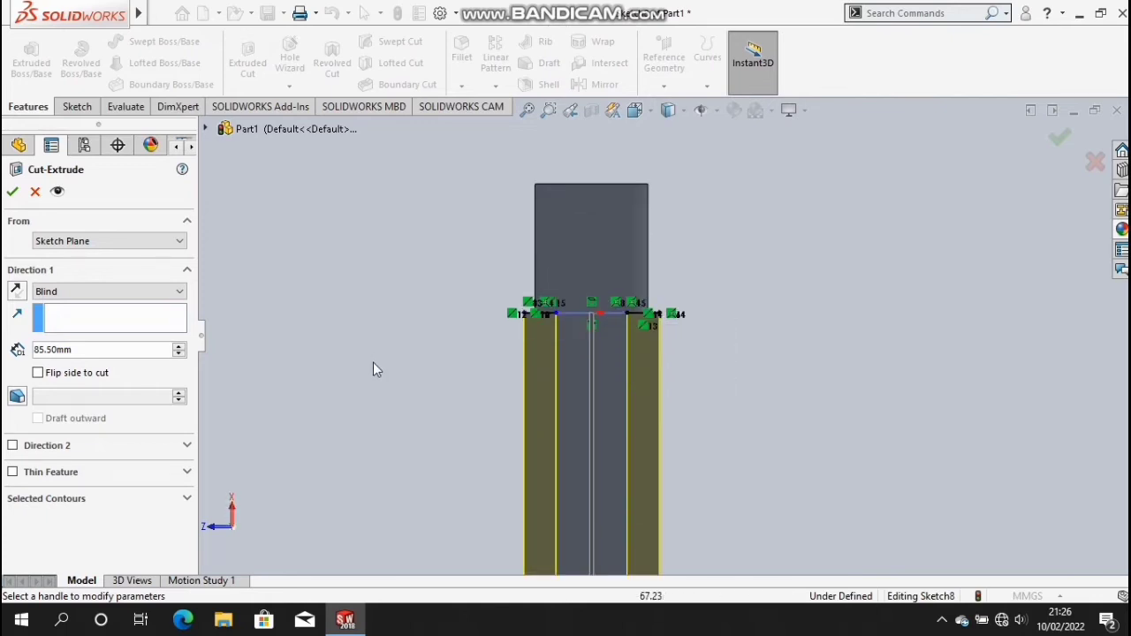
click(113, 349)
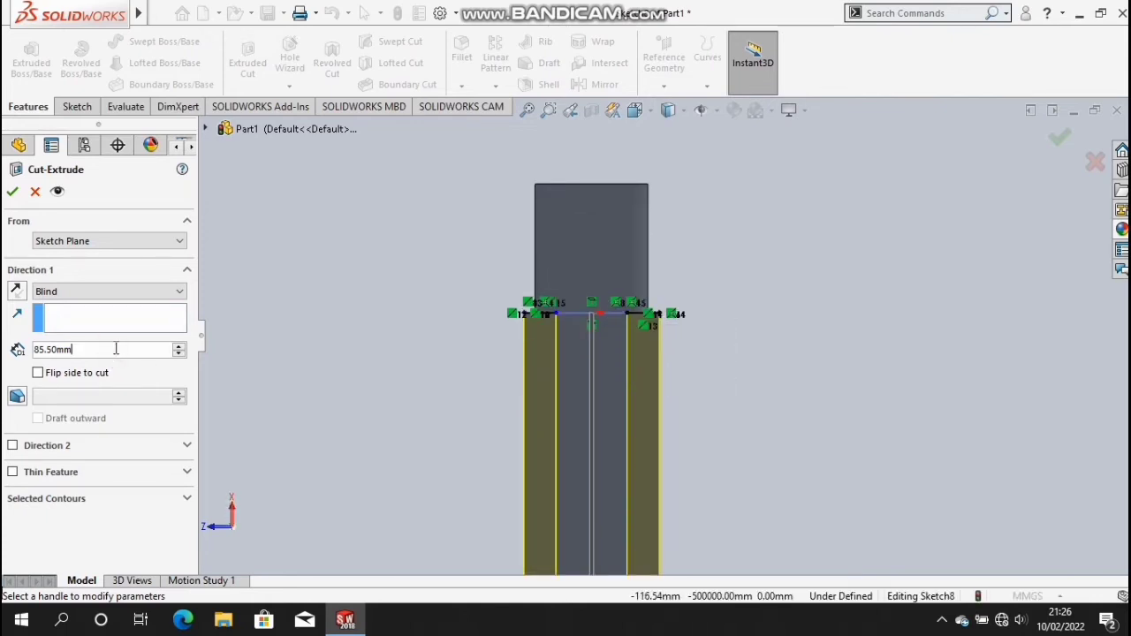
key(Delete)
key(Delete)
key(Delete)
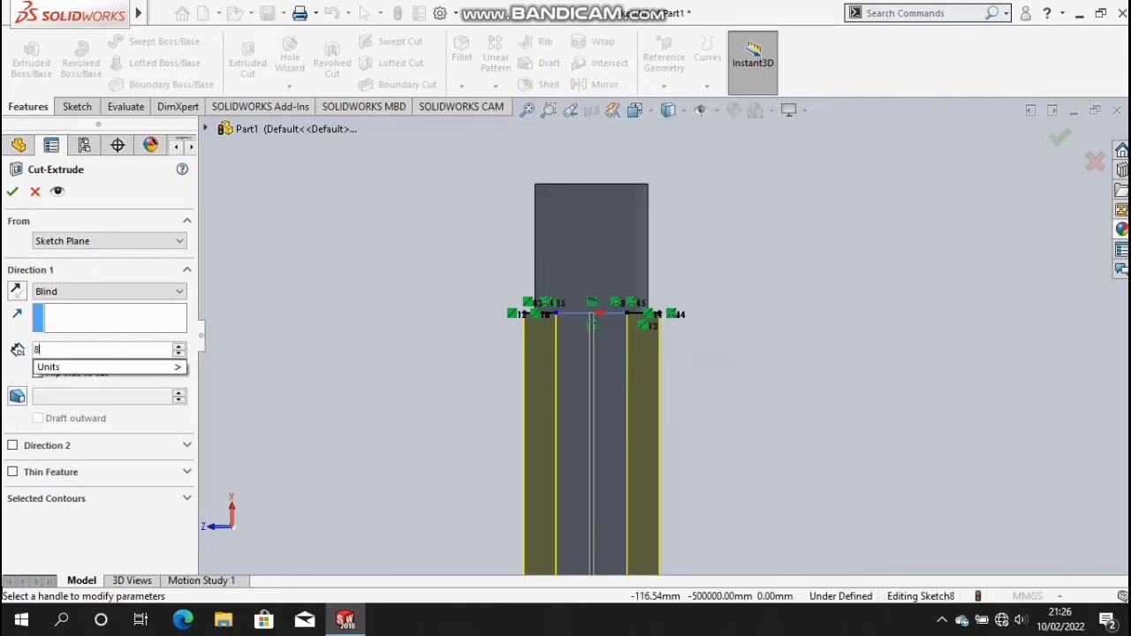
text(4)
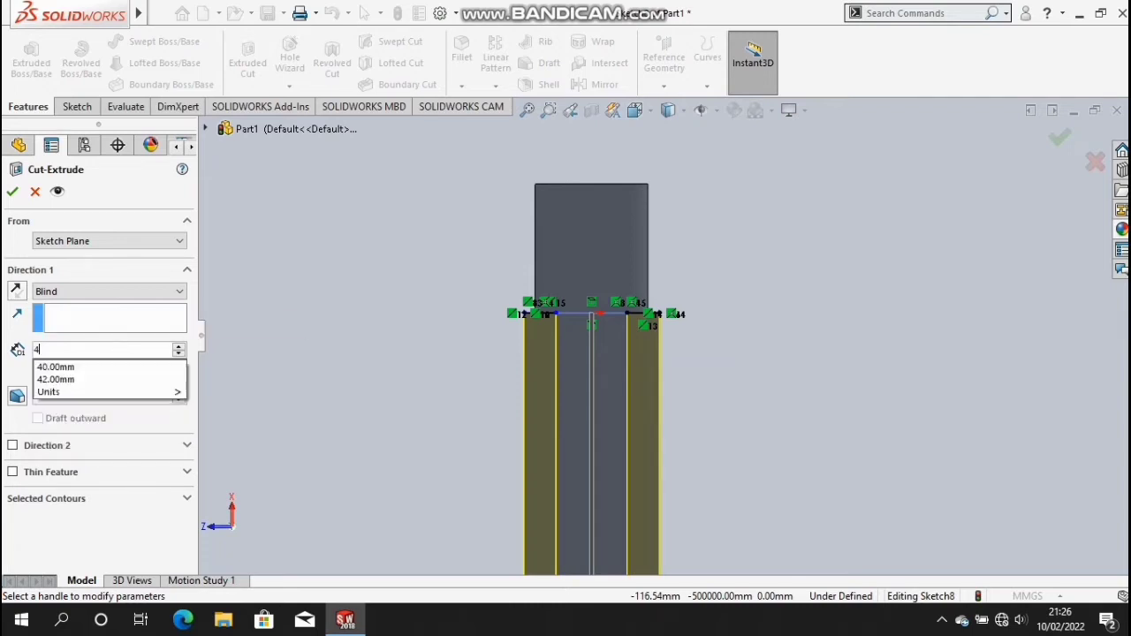
text(8)
key(Return)
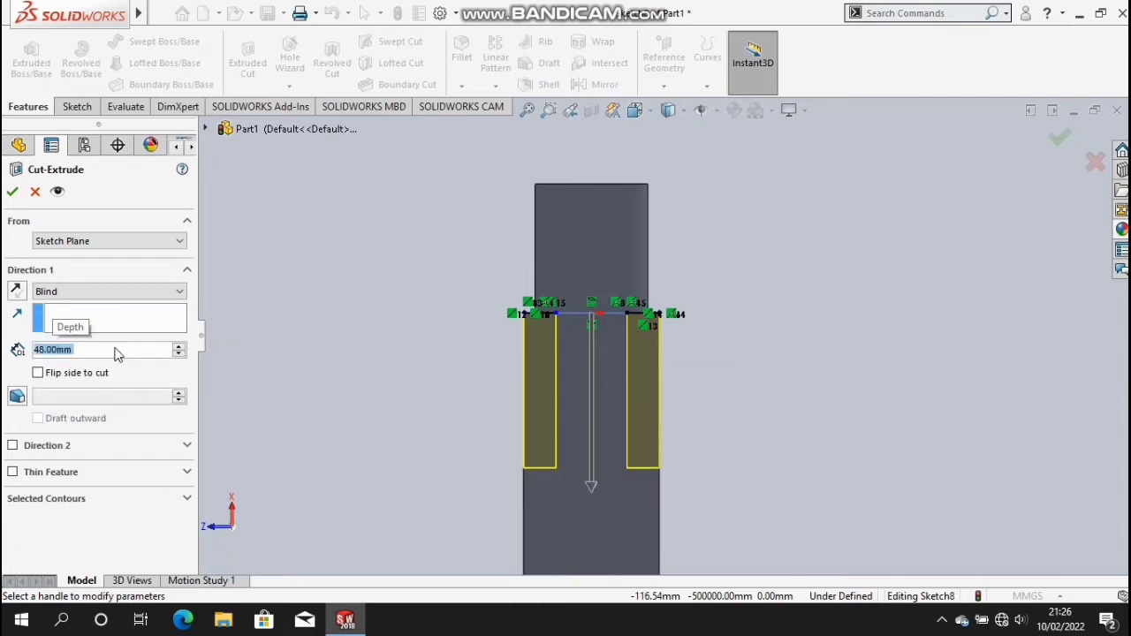
click(12, 195)
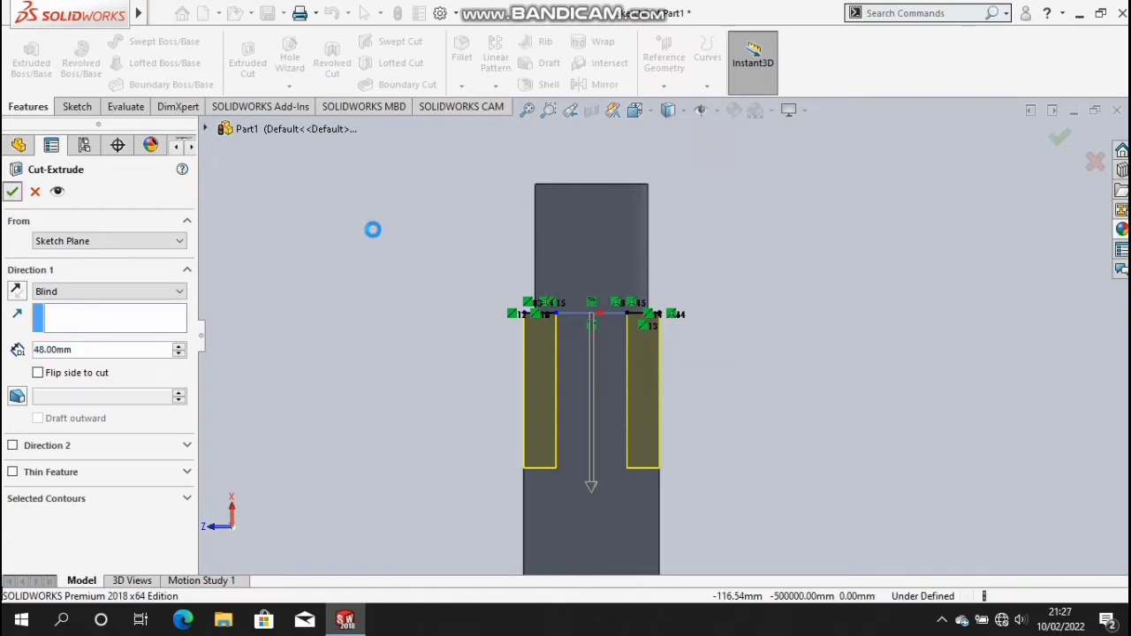
- Fillet the four slot-end edges, two at each end of the part, with a 10 mm radius
click(461, 85)
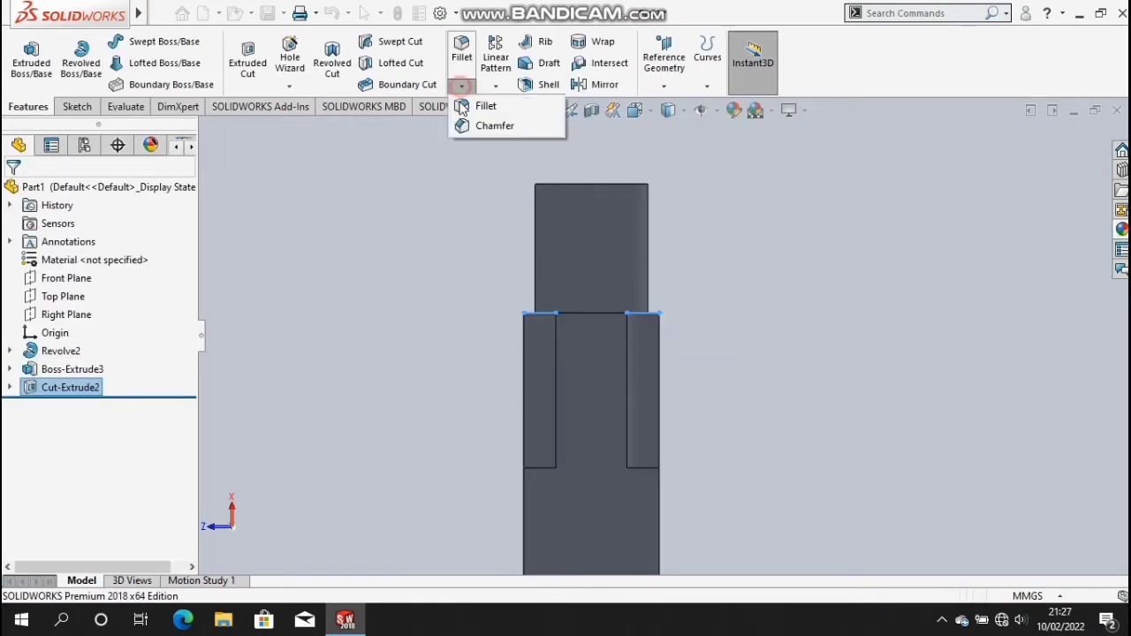
click(442, 158)
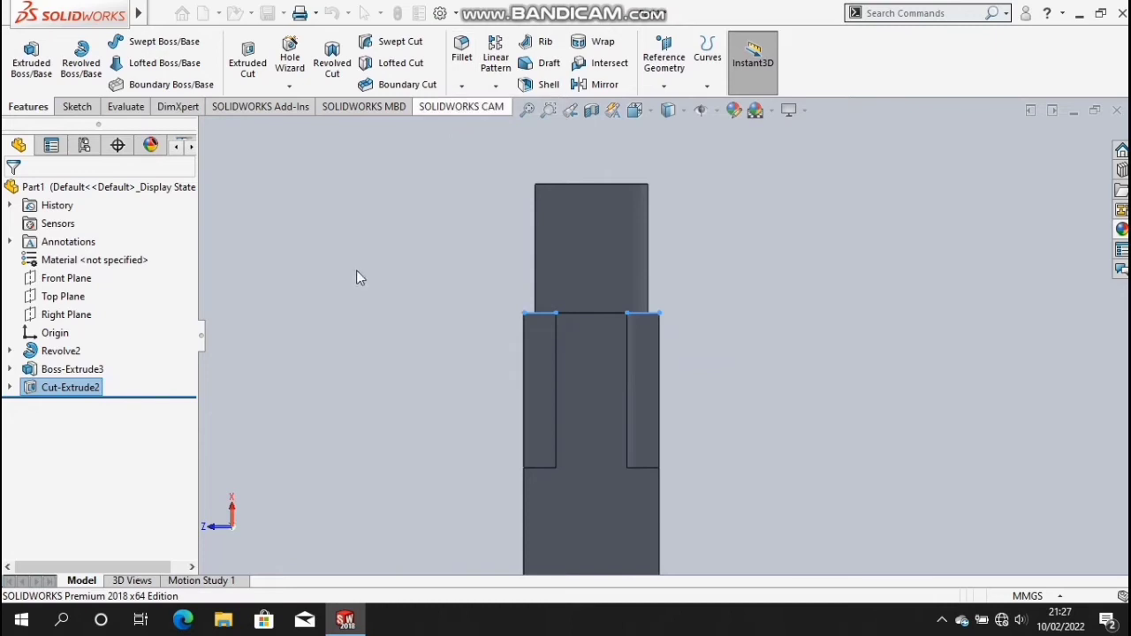
mouse_move(356, 277)
middle_down()
mouse_move(447, 430)
mouse_move(541, 484)
middle_up()
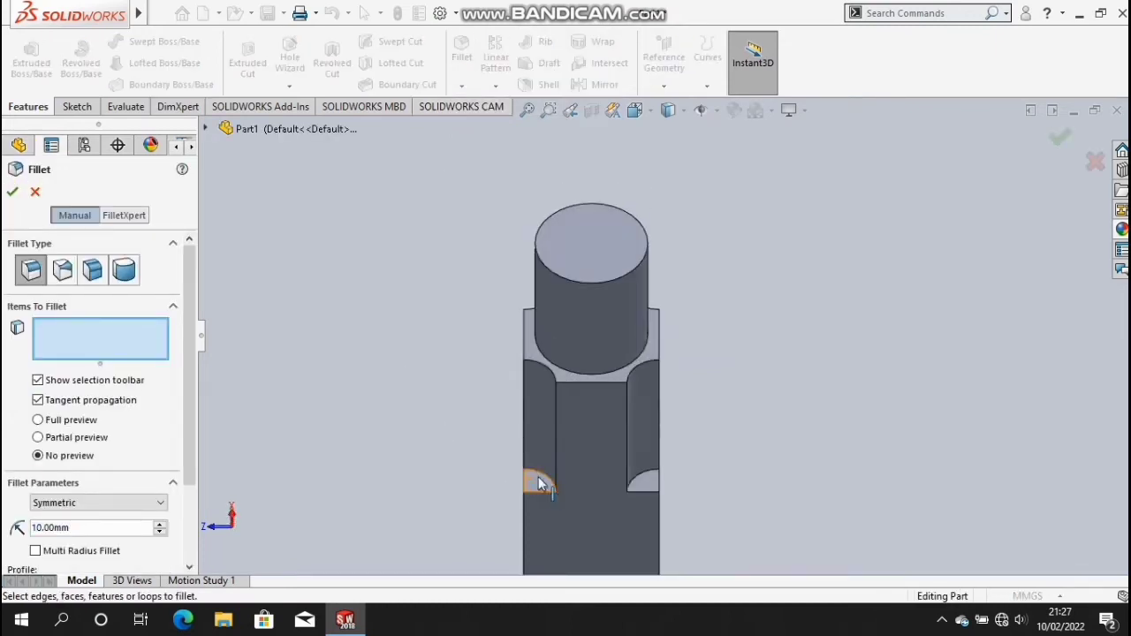
click(542, 478)
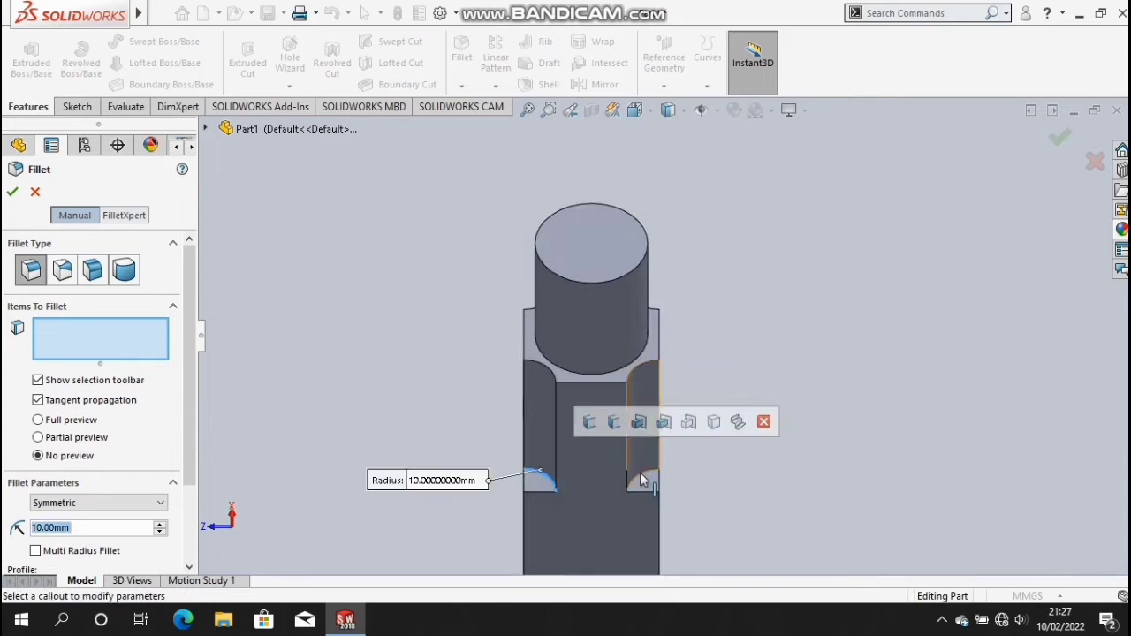
click(640, 478)
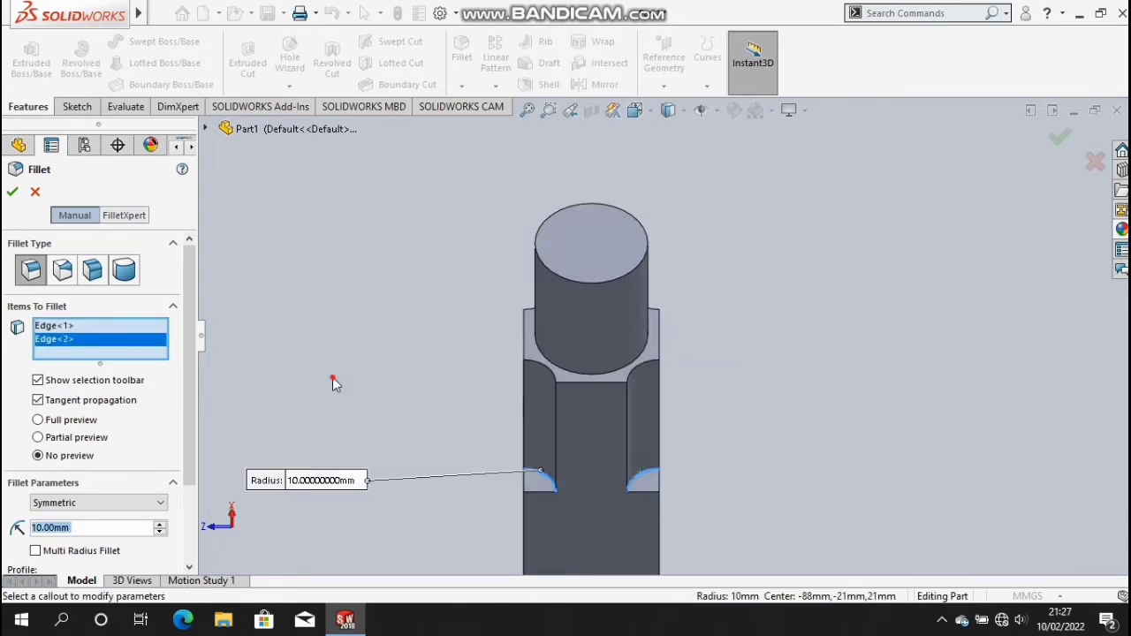
key(Down)
key(shift+Down)
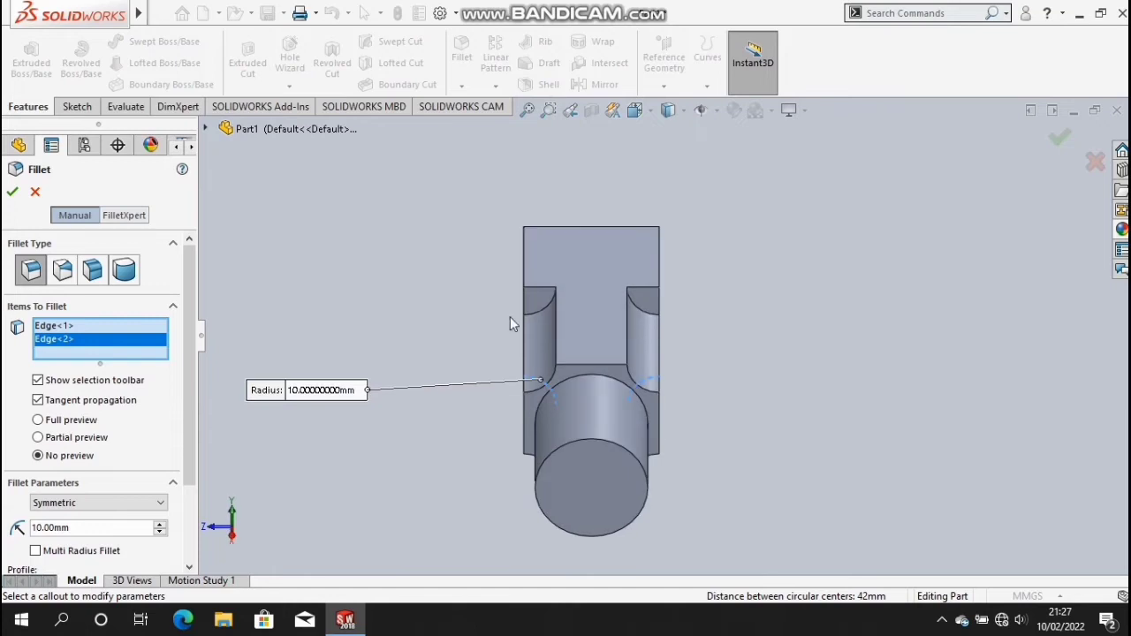
click(546, 315)
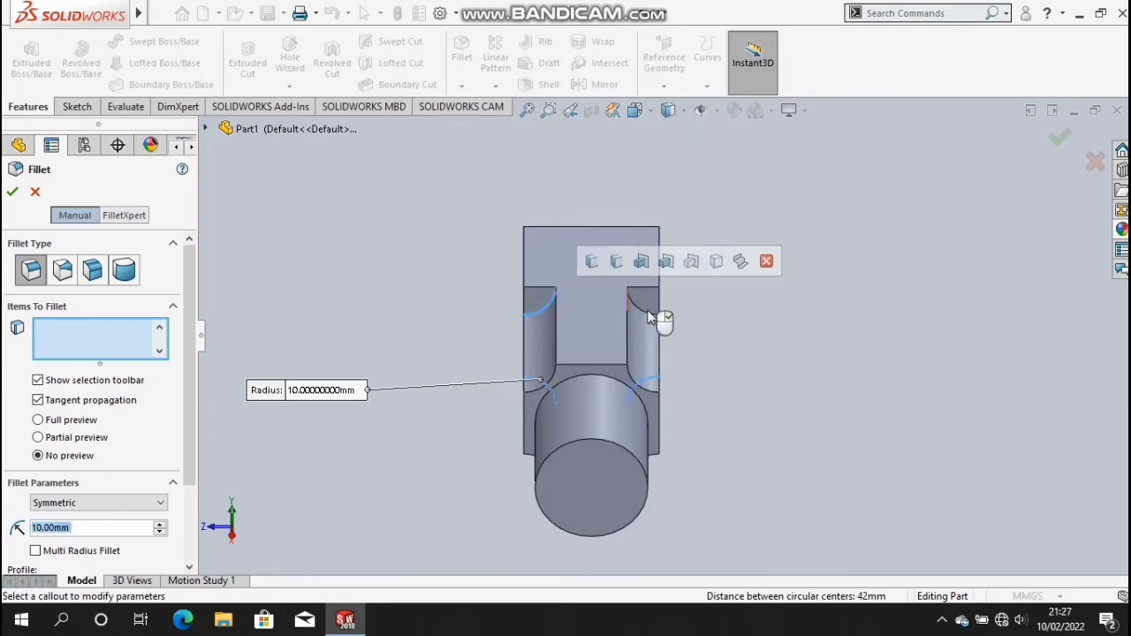
click(648, 320)
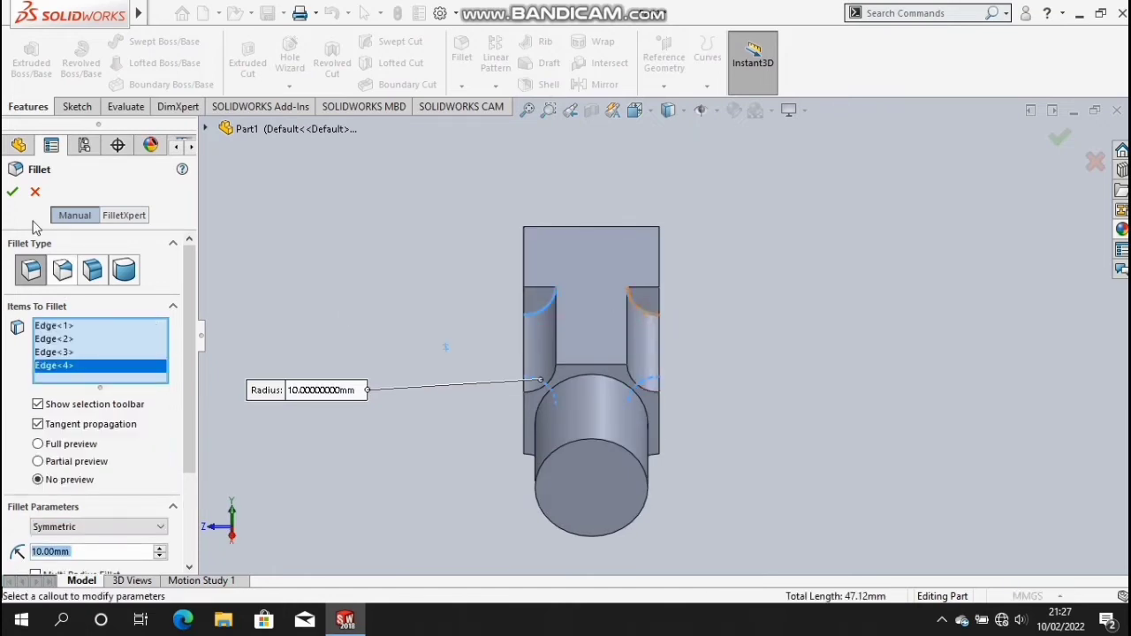
click(12, 193)
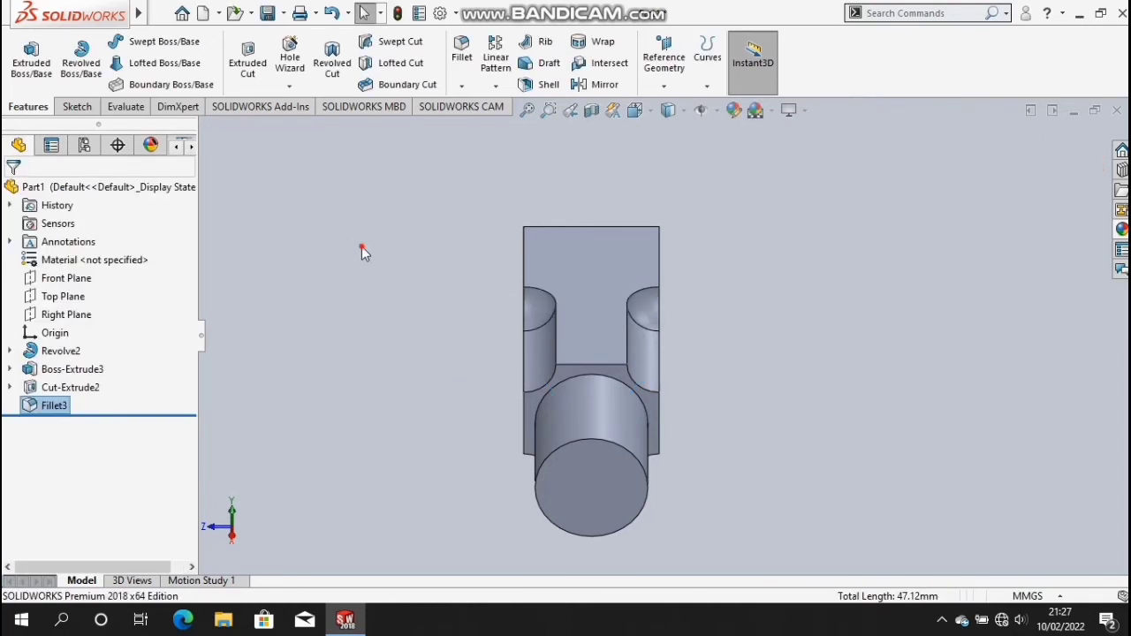
- Turn the part so the cylinder points up and start Sketch9 on the Front Plane
key(shift+Up)
key(shift+Up)
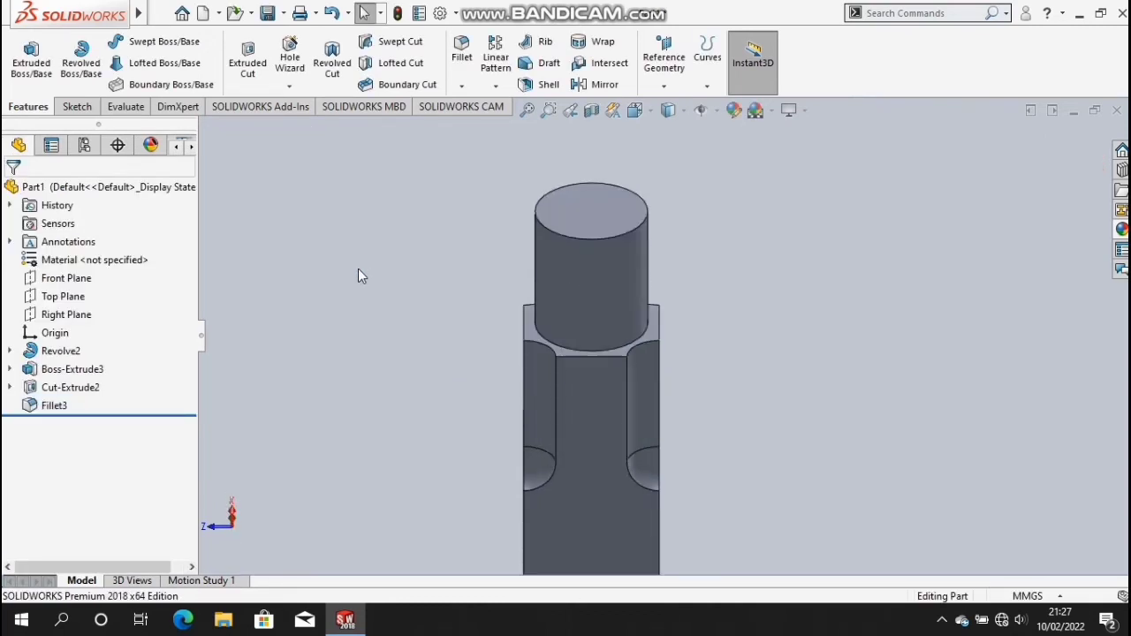
key(shift+Up)
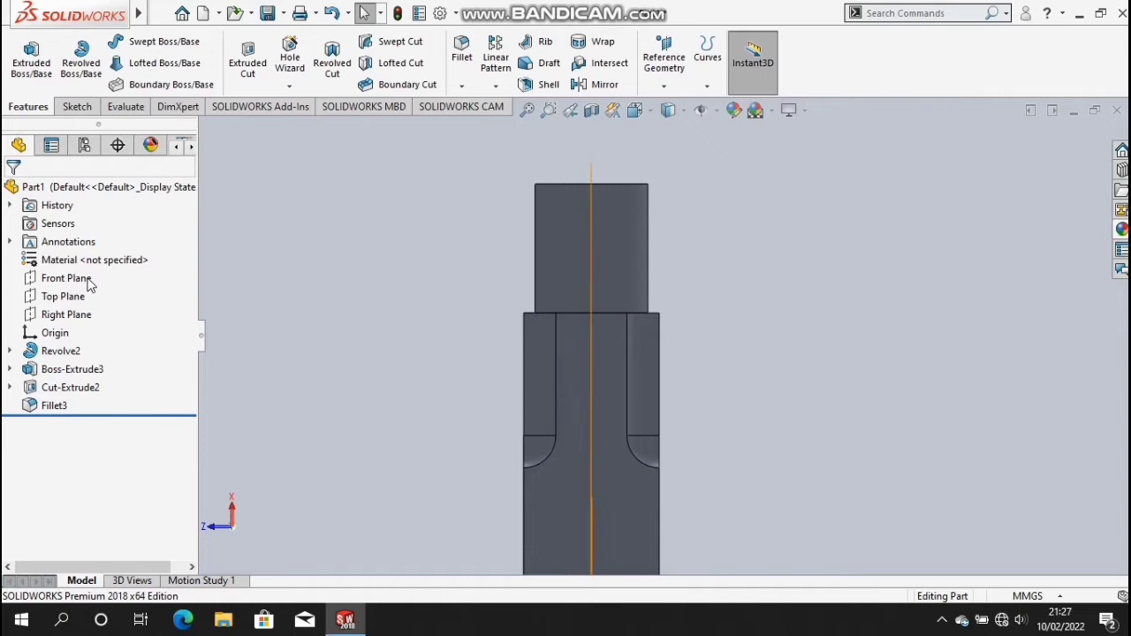
click(90, 283)
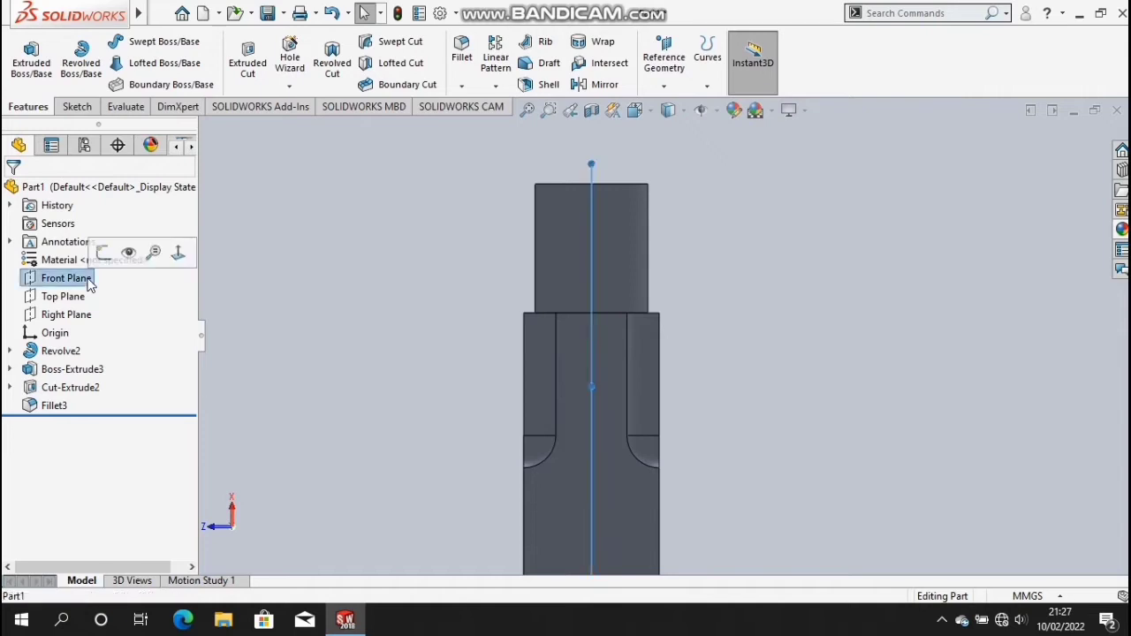
click(103, 253)
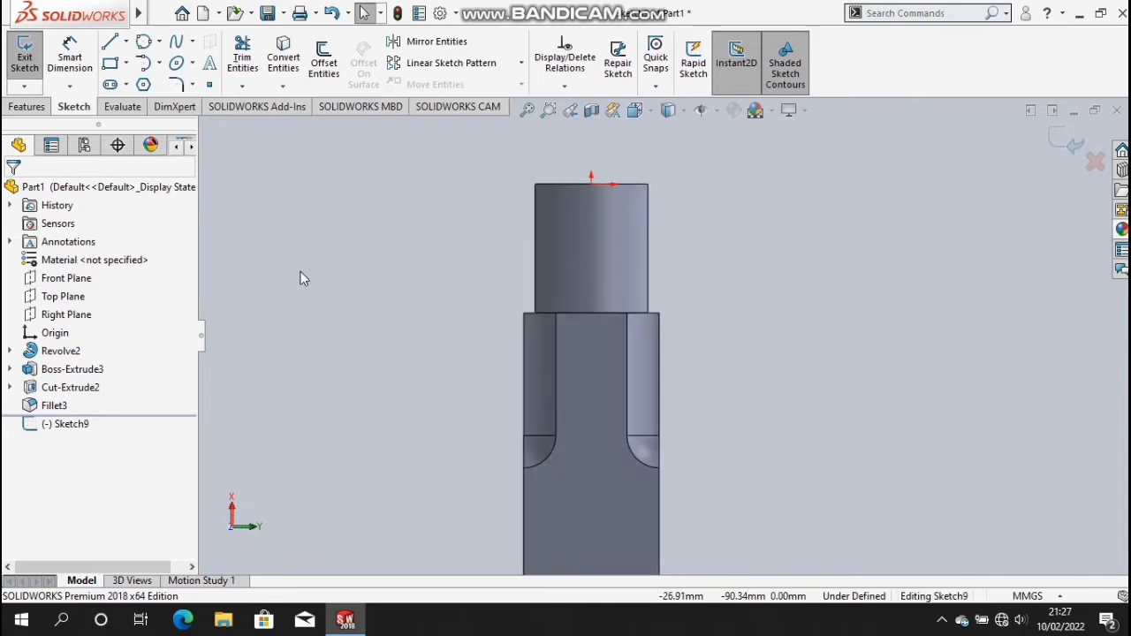
- Draw one vertical line from the origin partway down the part's centre
click(110, 42)
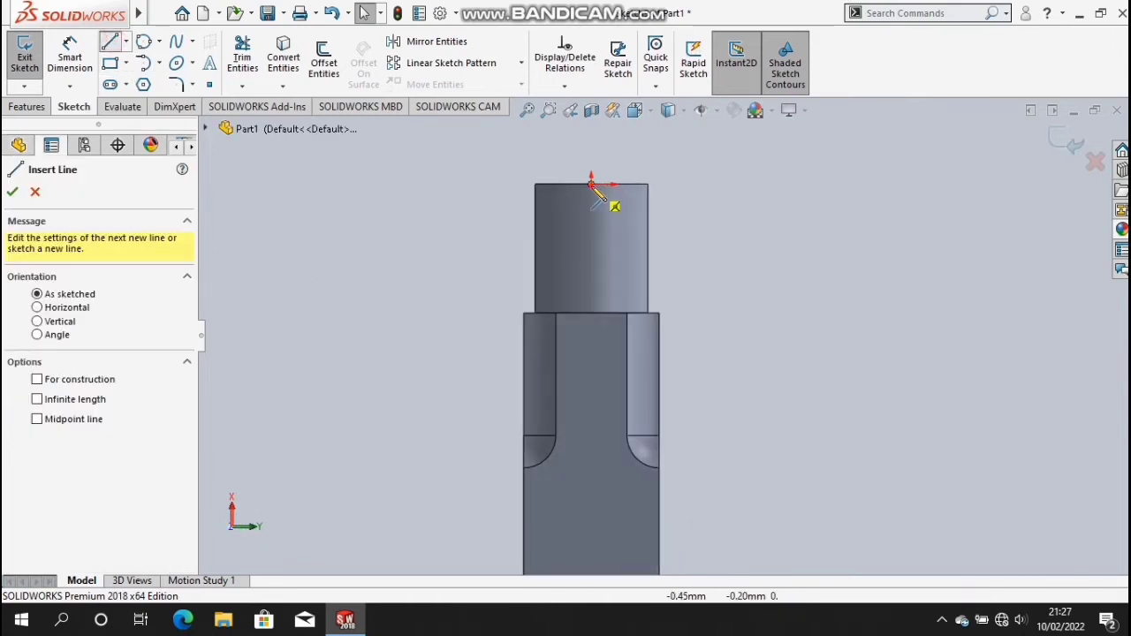
click(614, 206)
click(593, 377)
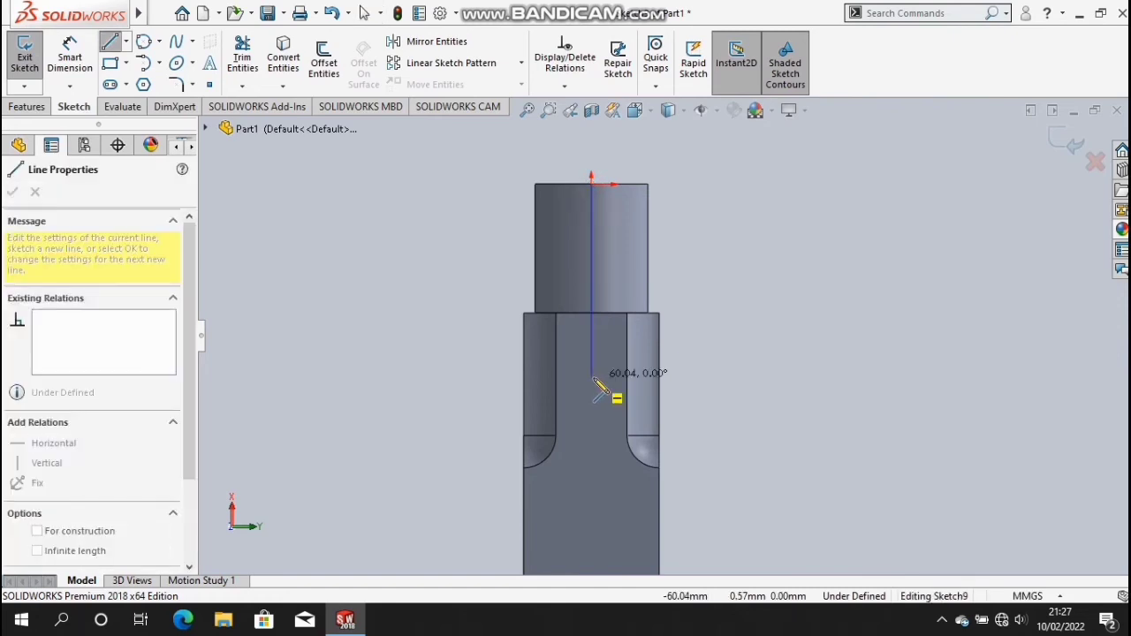
click(593, 378)
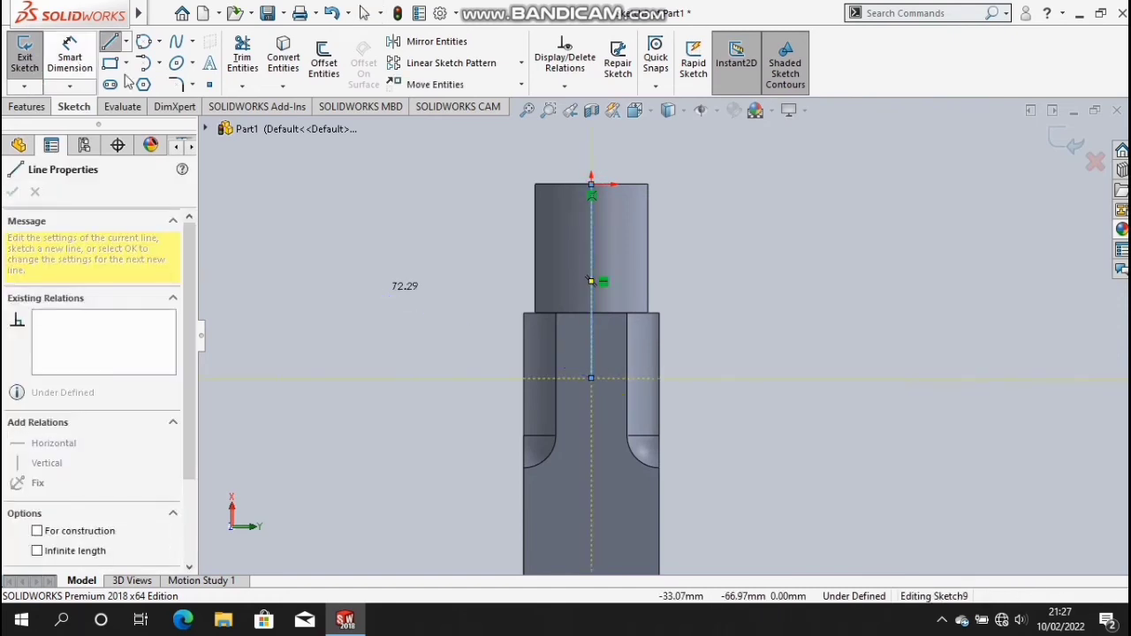
key(Escape)
key(Escape)
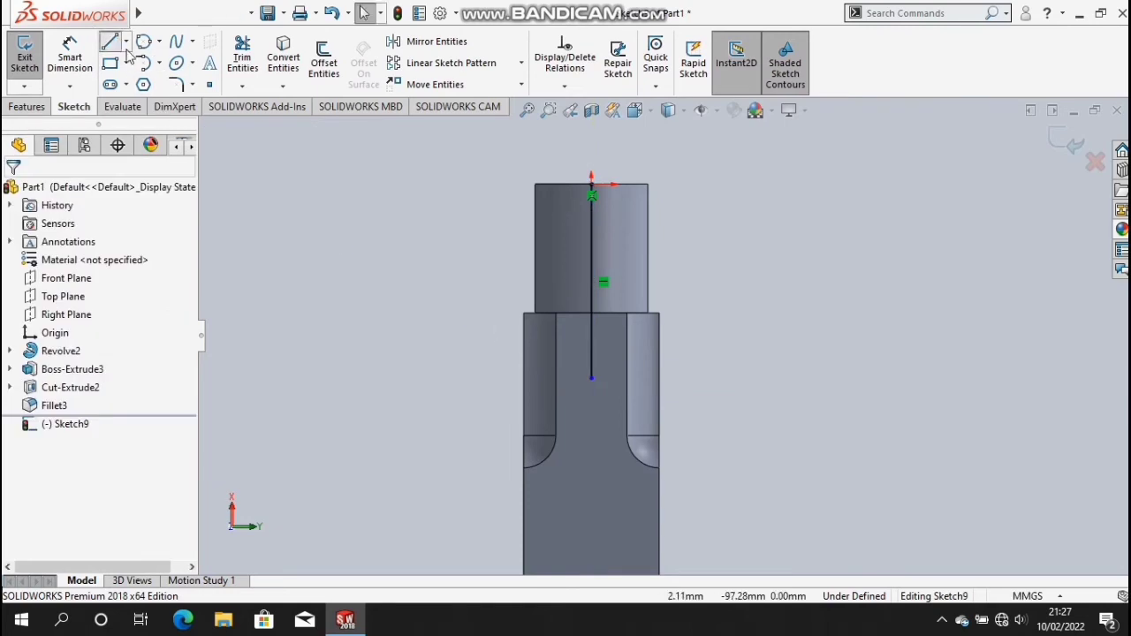
- Draw a closed triangular profile at the step corner, plus a short horizontal line leftward
scroll(583, 323, down, 1)
scroll(592, 334, down, 3)
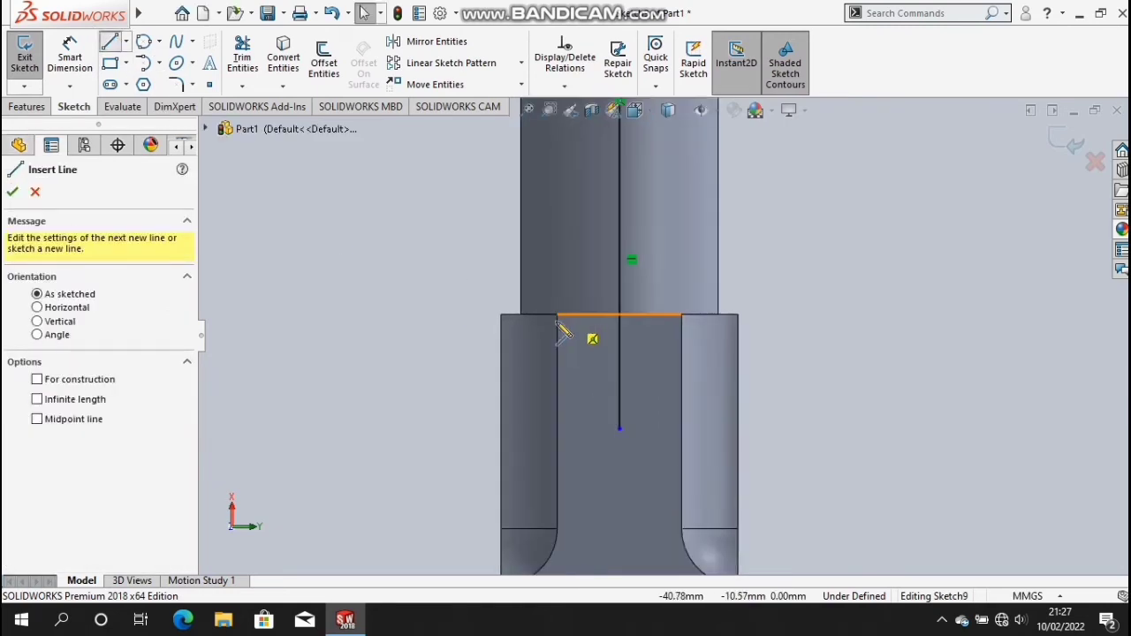
scroll(548, 332, down, 2)
scroll(534, 331, up, 1)
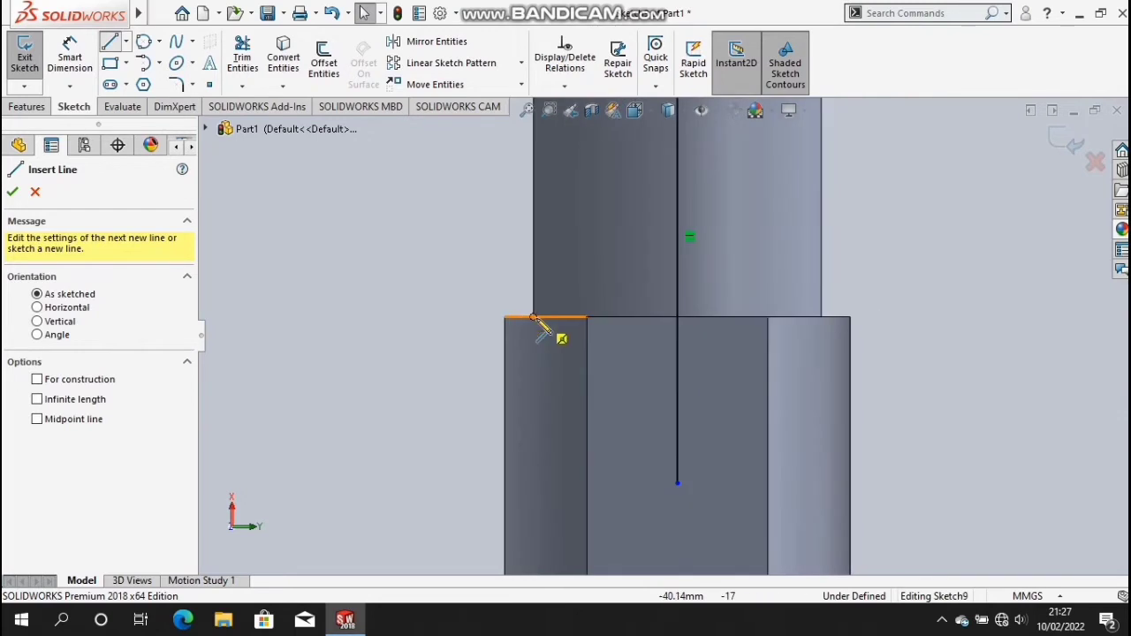
click(533, 317)
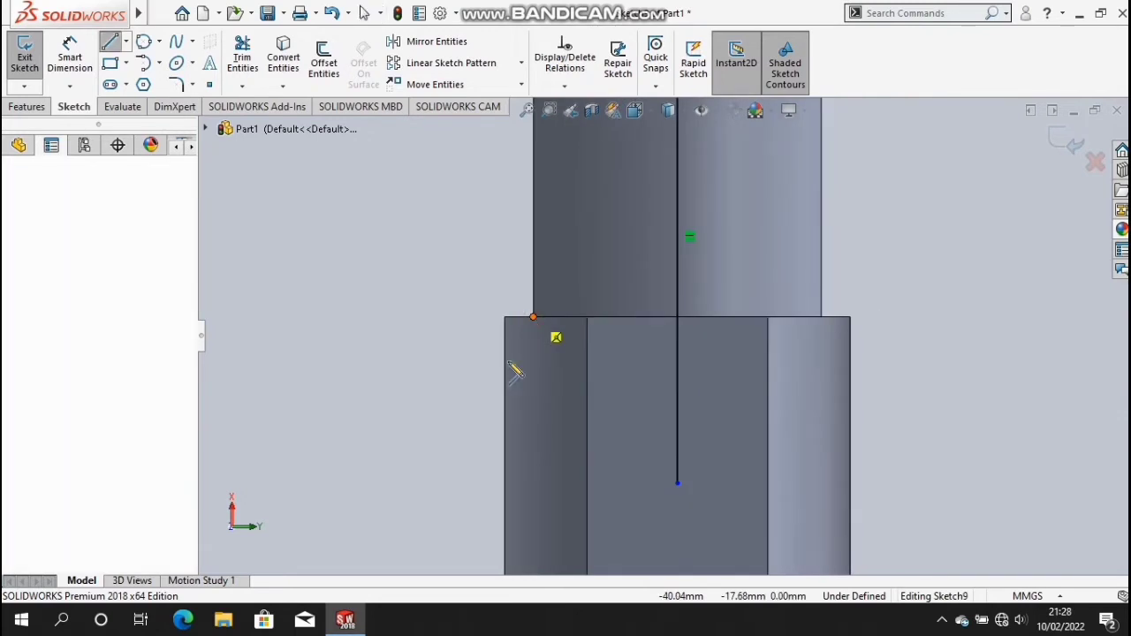
click(461, 389)
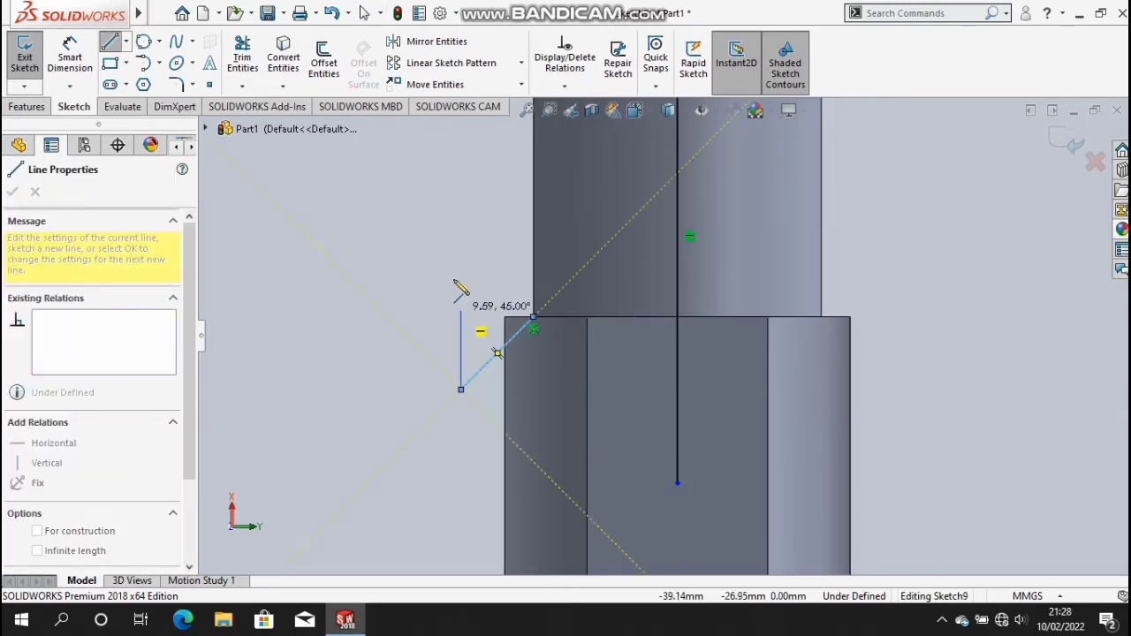
click(461, 251)
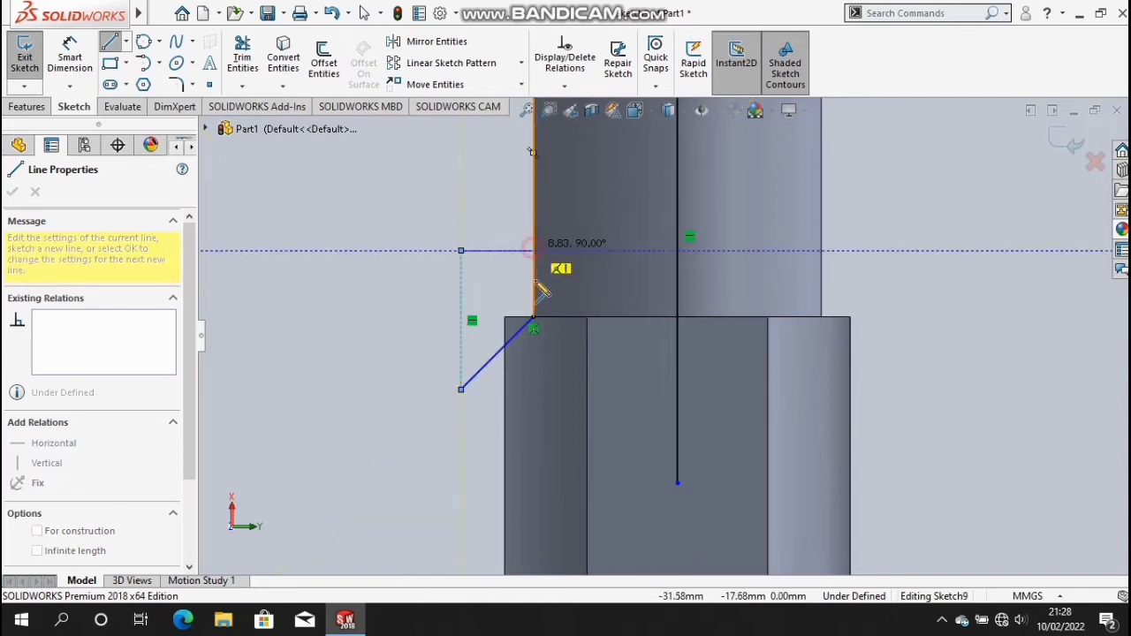
click(533, 251)
click(532, 316)
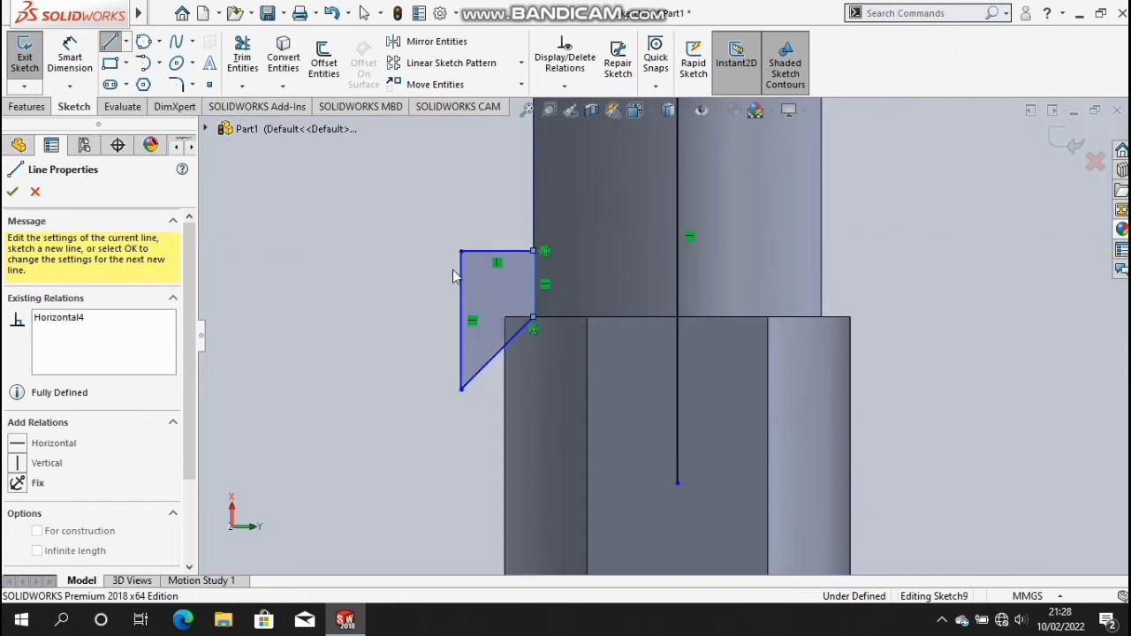
click(533, 317)
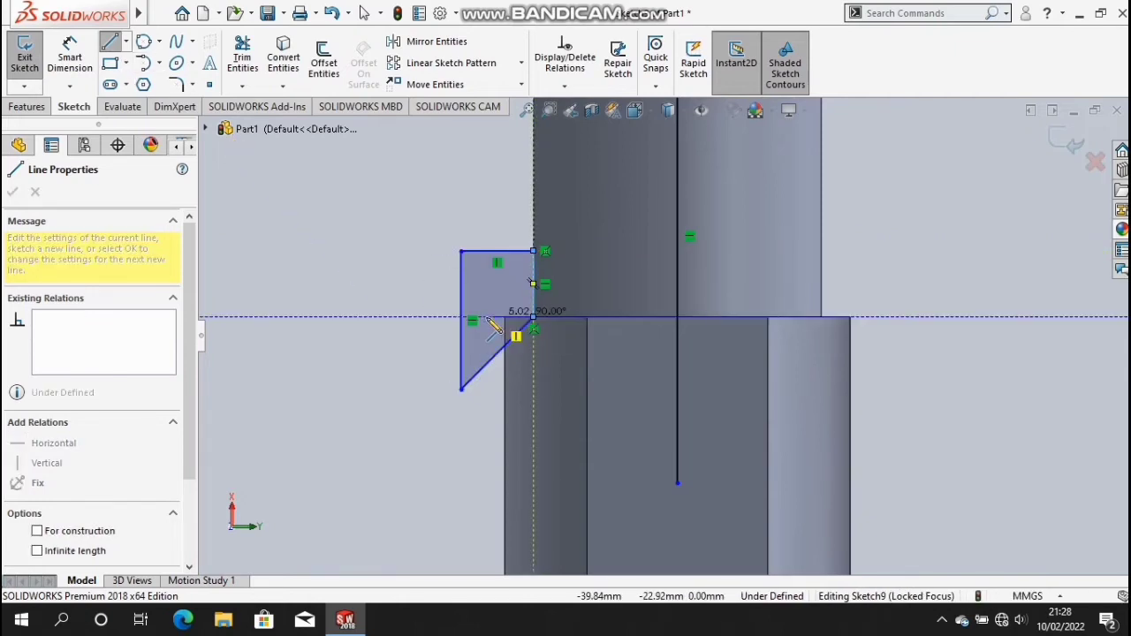
click(486, 318)
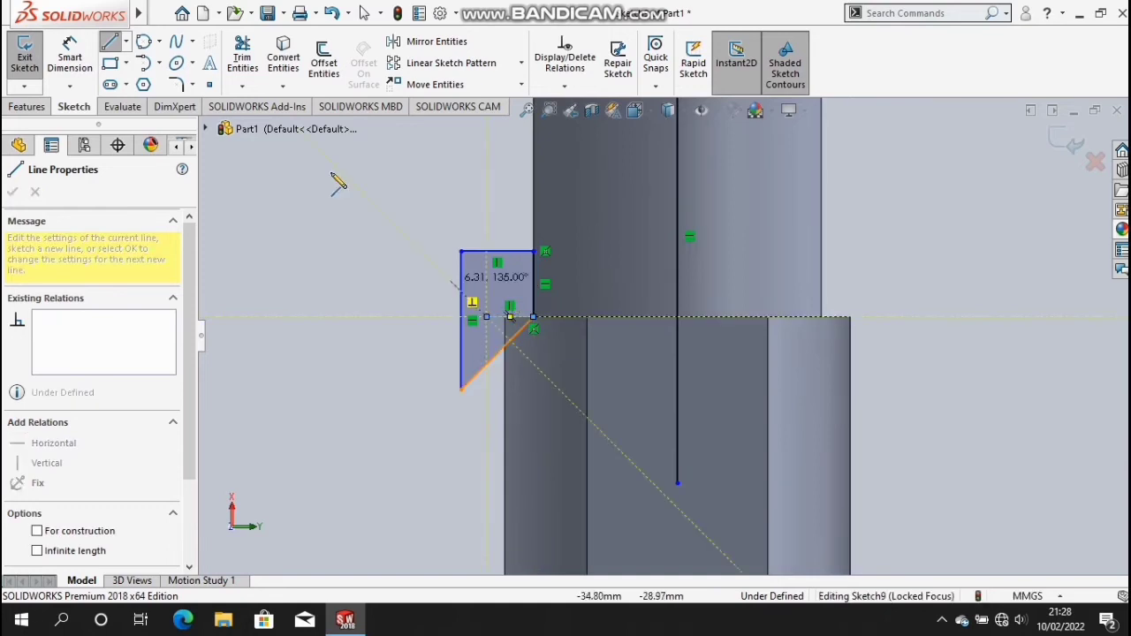
- Dimension the angle between the short horizontal line and the diagonal edge to 45°
click(70, 55)
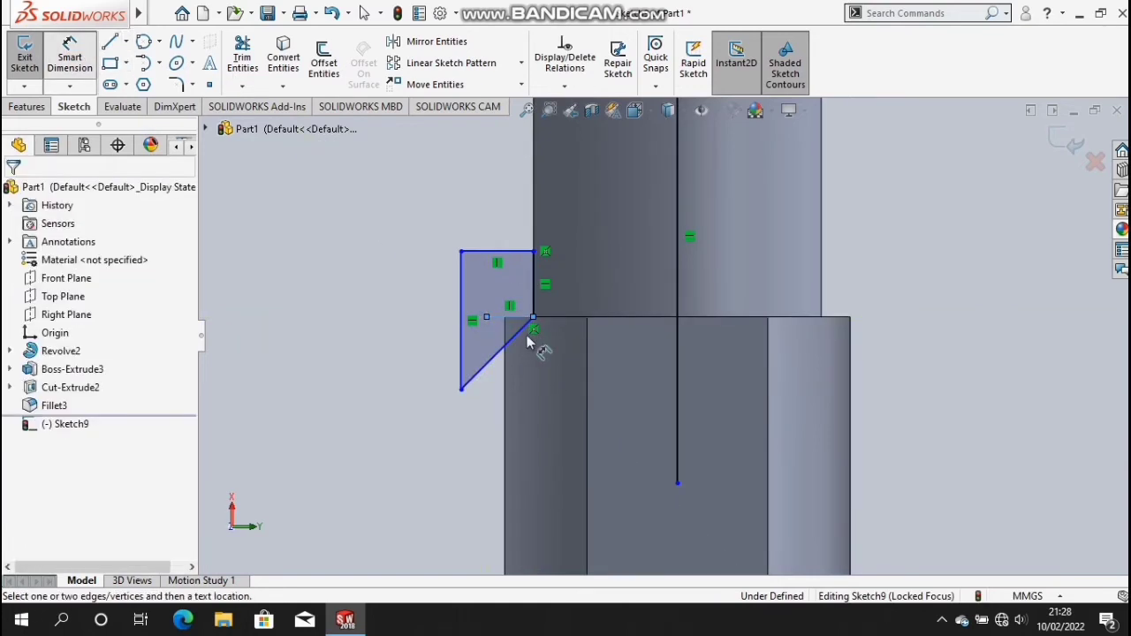
scroll(513, 328, down, 5)
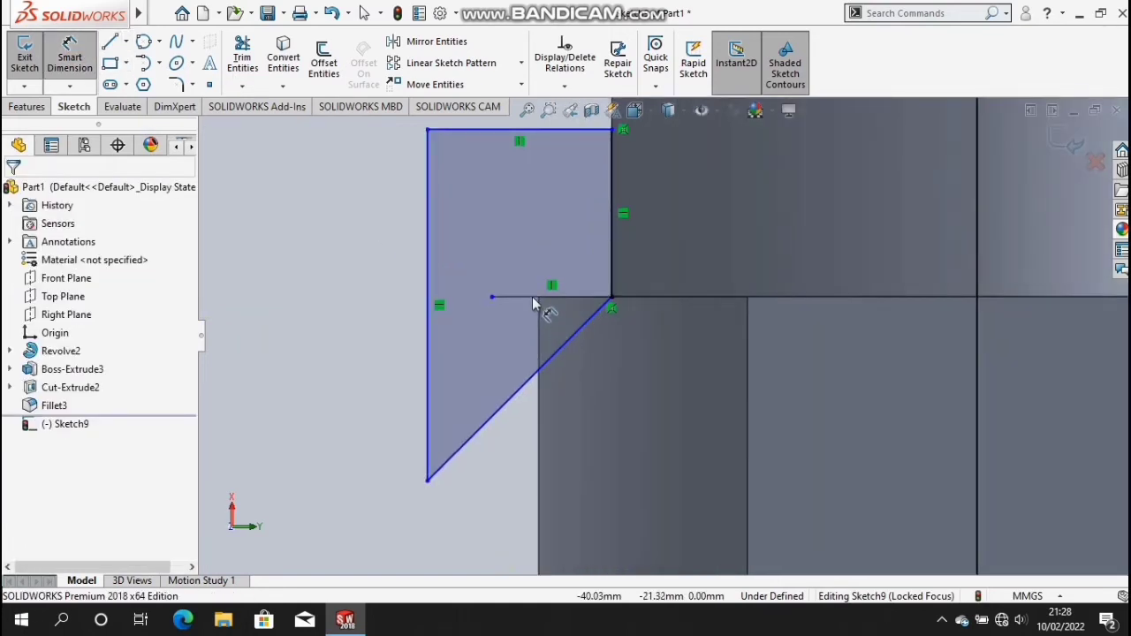
click(535, 299)
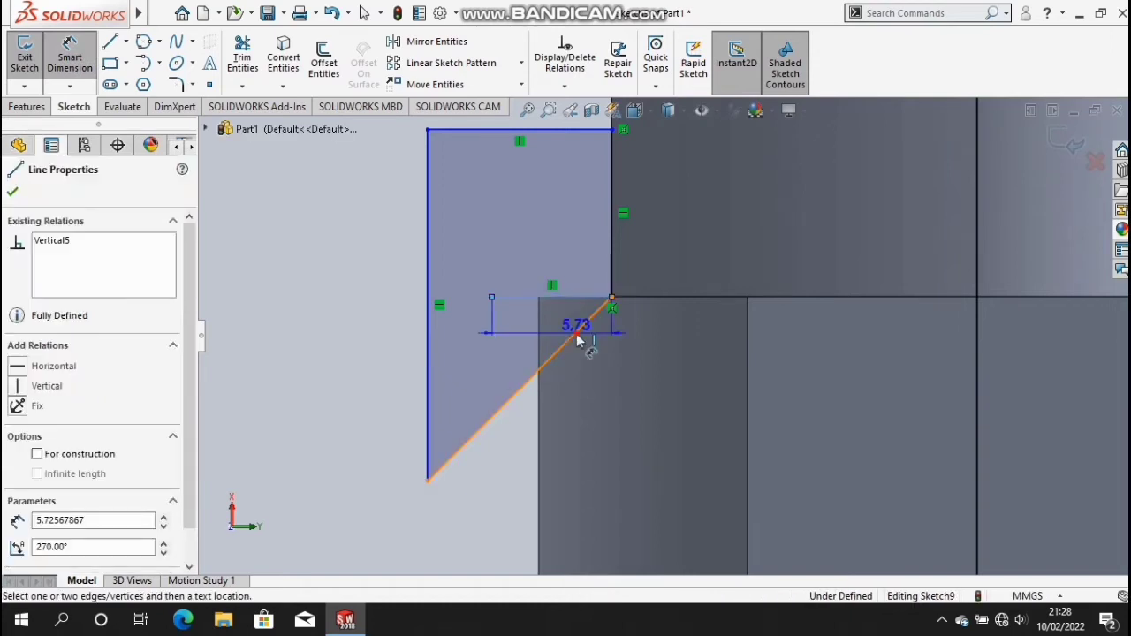
click(509, 361)
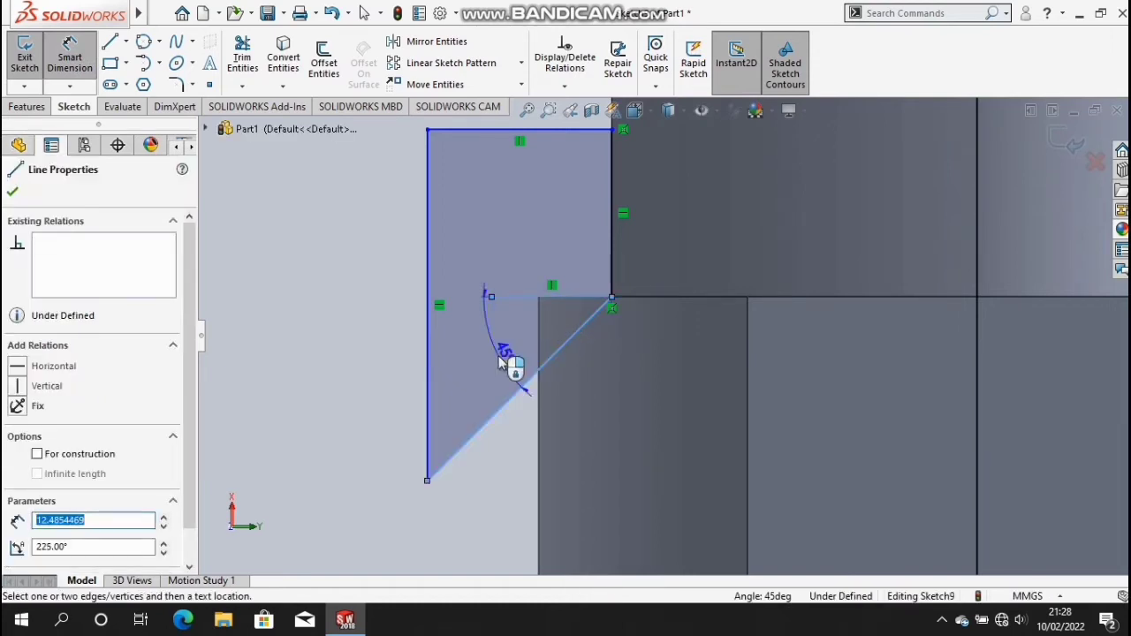
key(Escape)
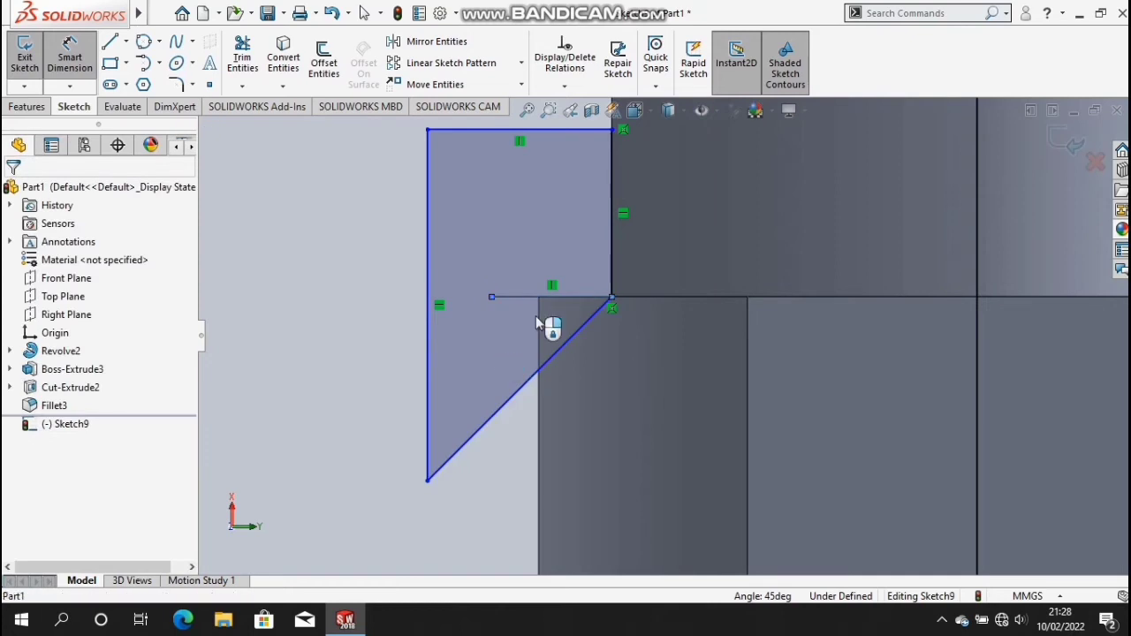
click(535, 297)
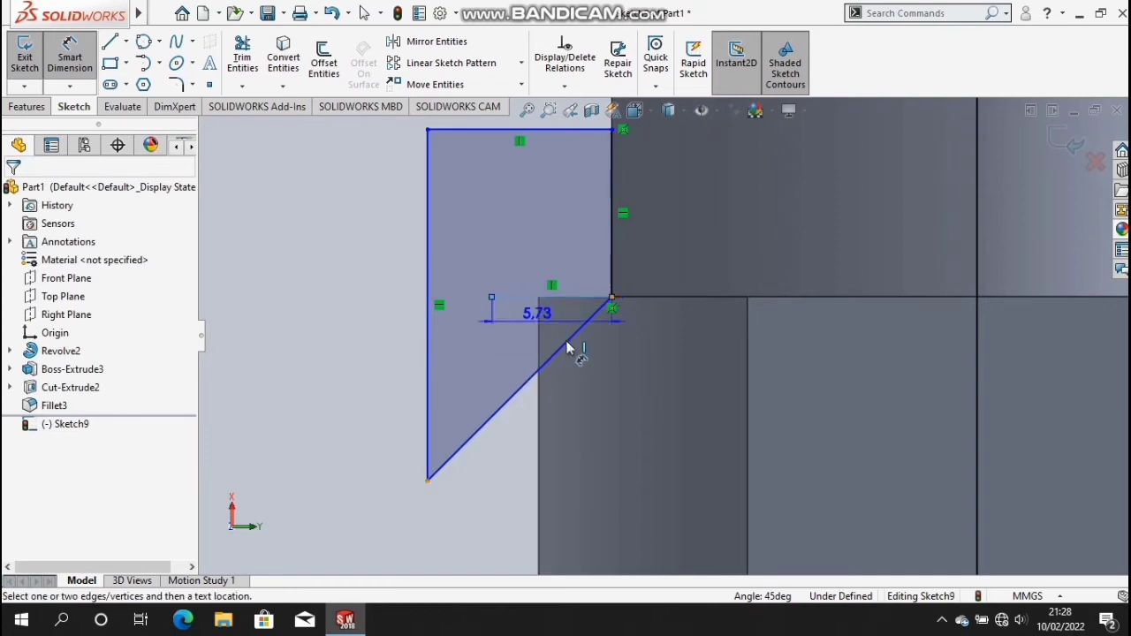
click(510, 356)
click(511, 357)
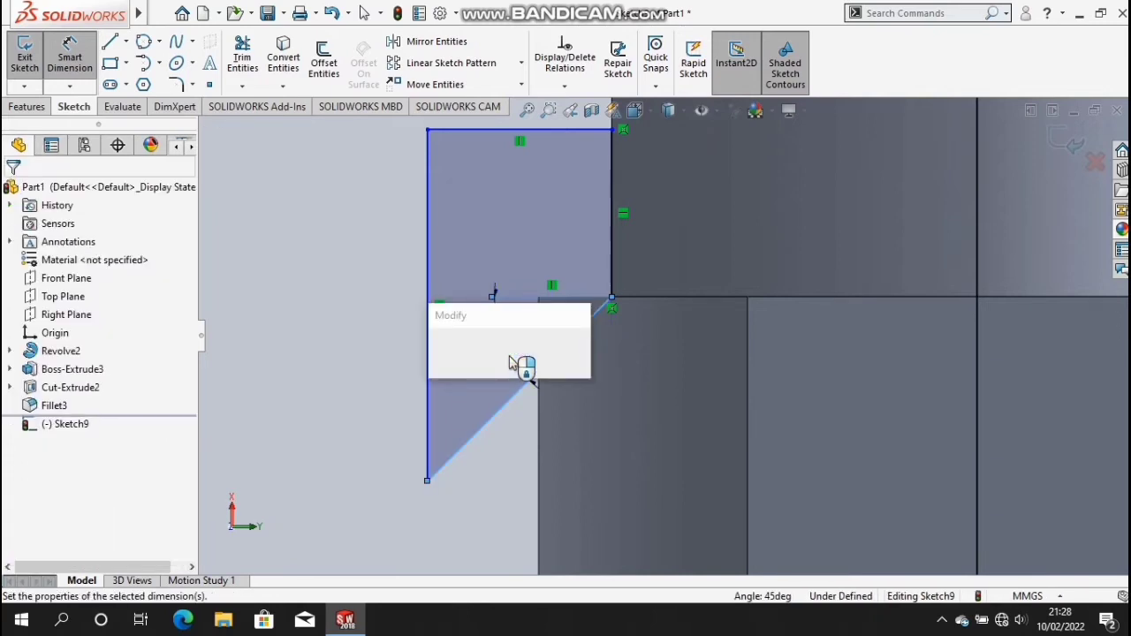
key(Return)
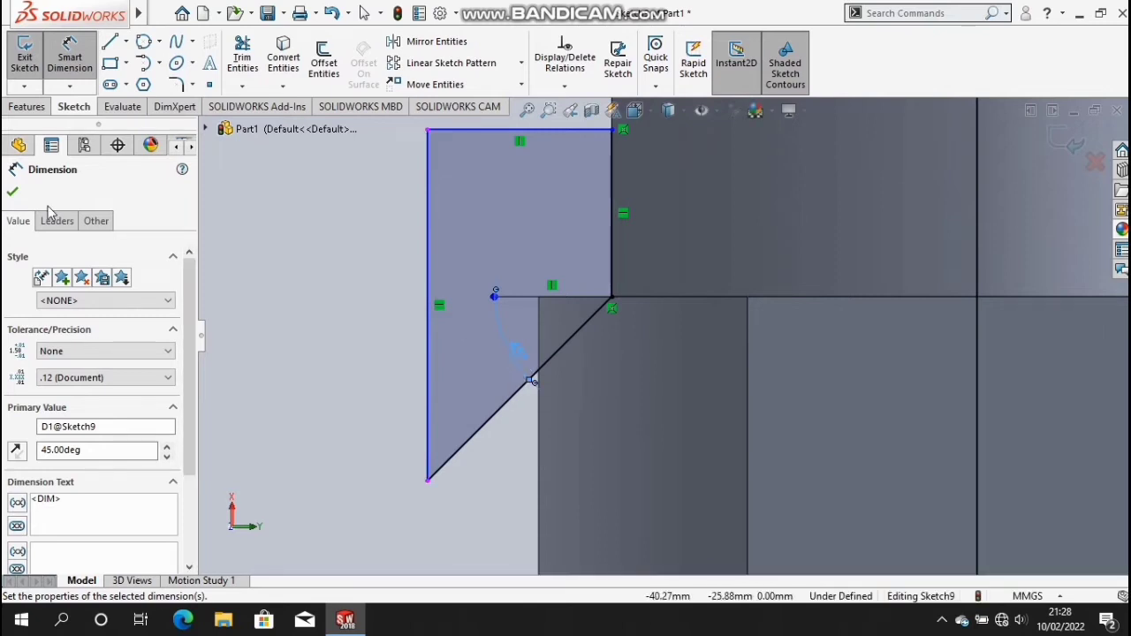
click(11, 196)
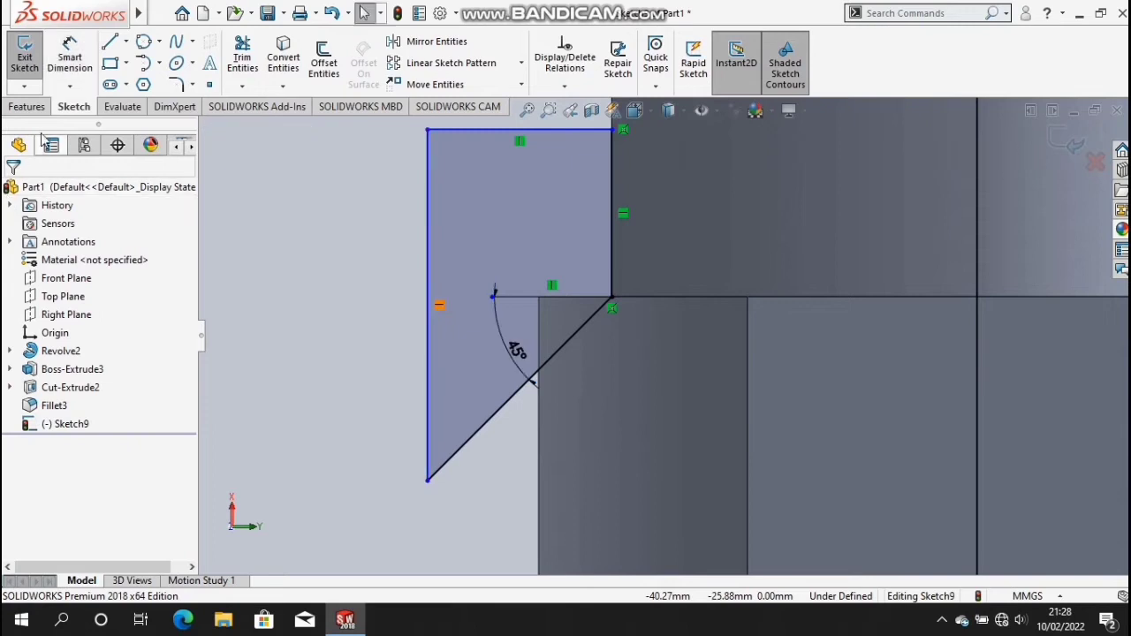
click(39, 108)
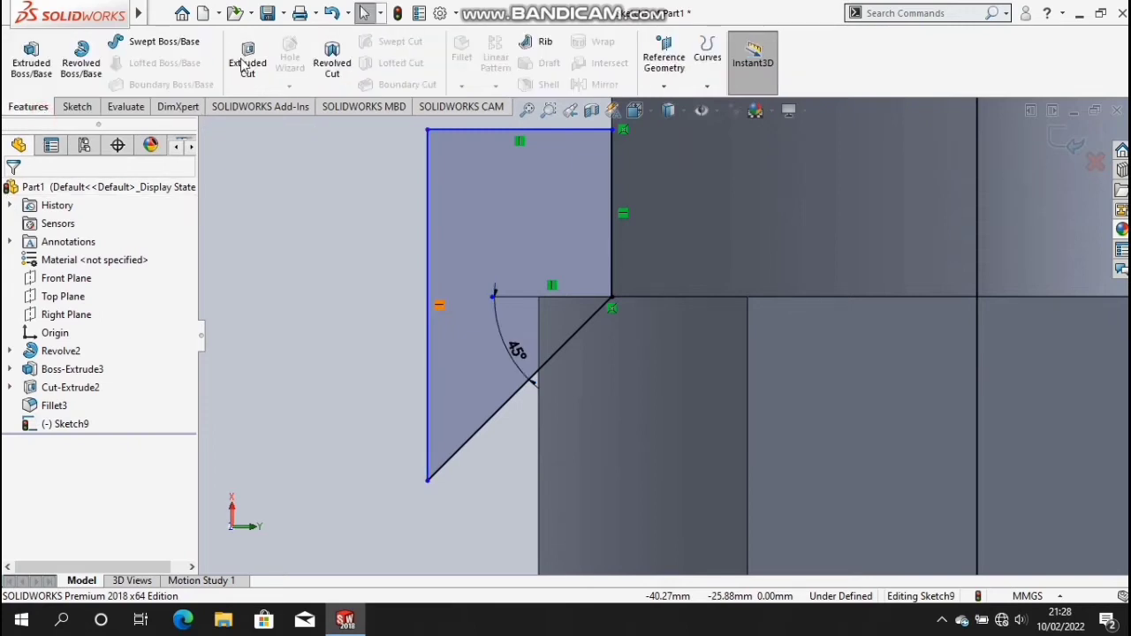
- Revolve-cut the triangular region 360° around Line1 to chamfer the square block's edge
click(334, 63)
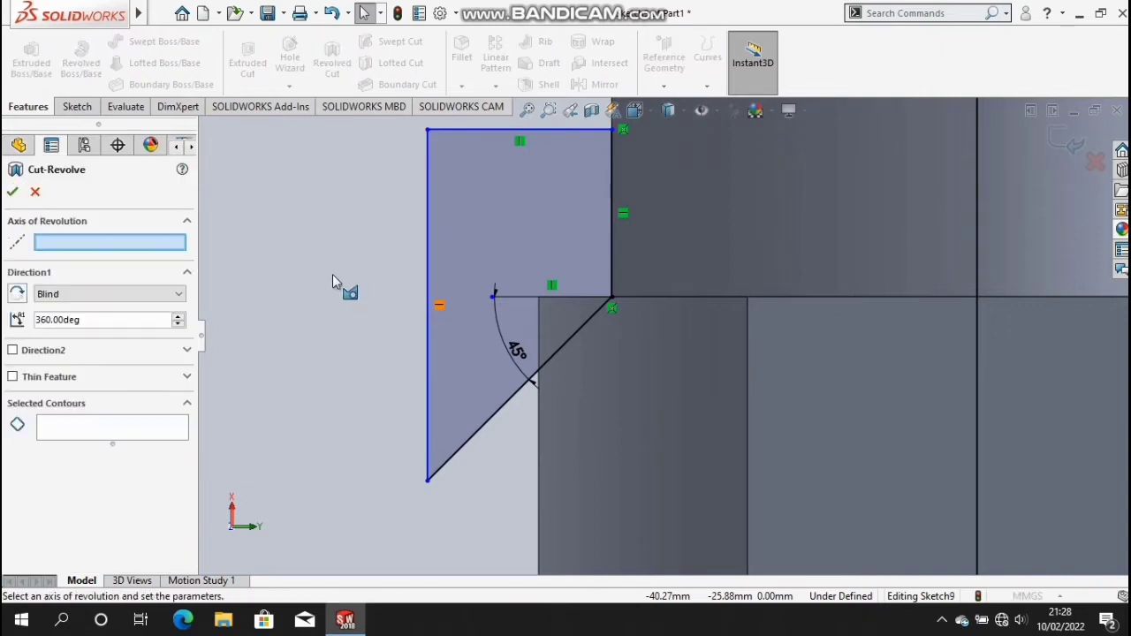
scroll(665, 336, up, 3)
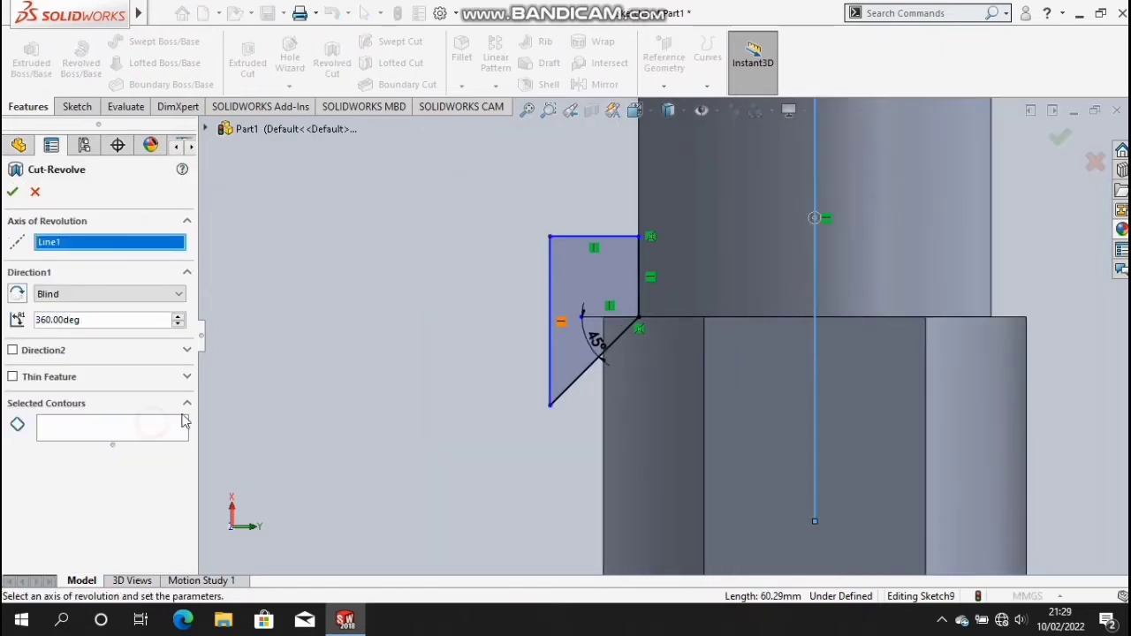
click(128, 430)
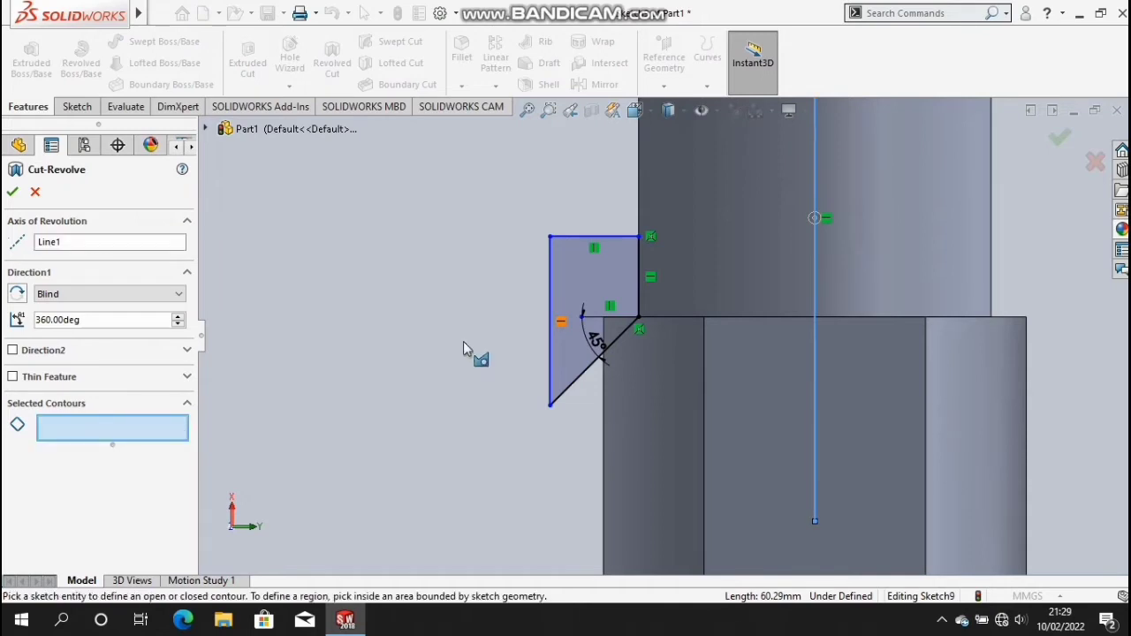
click(568, 280)
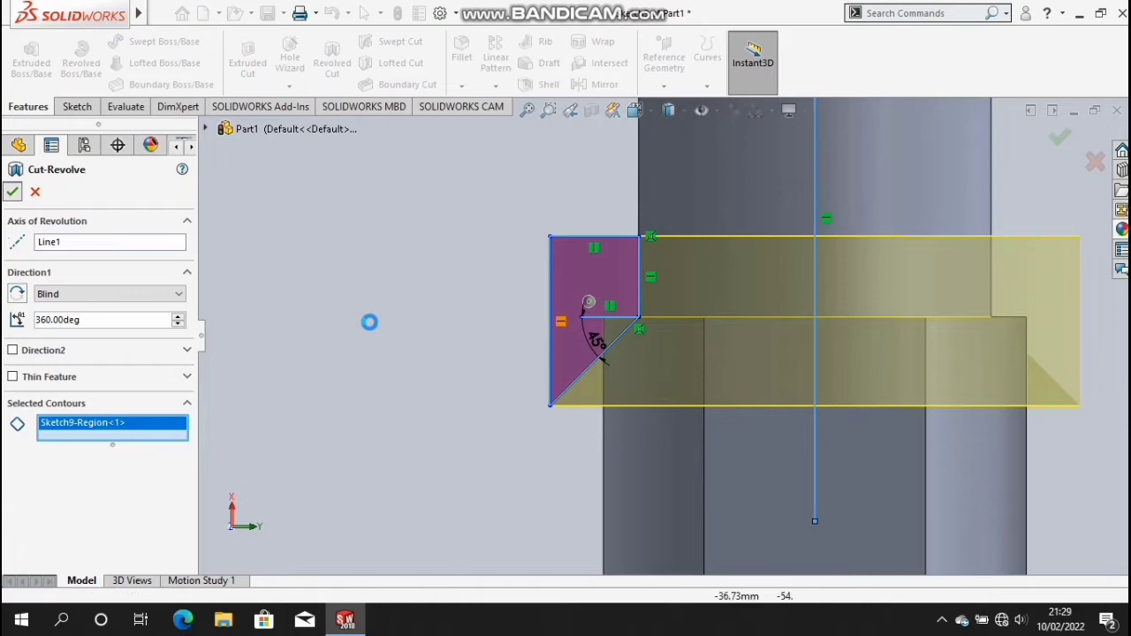
key(Return)
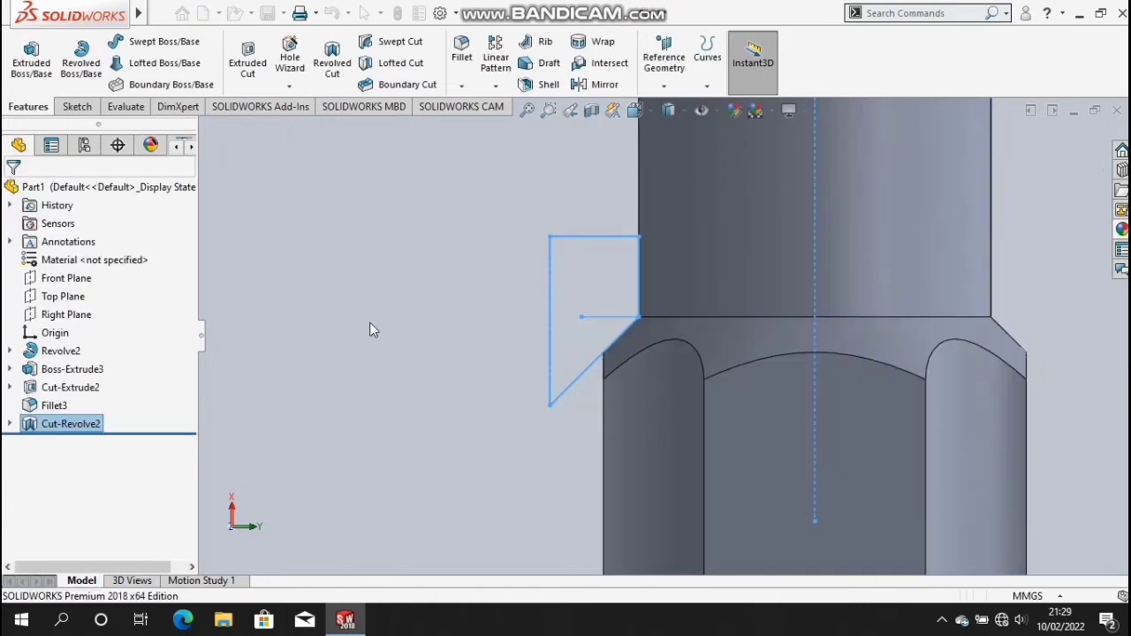
- Switch to the Top view and start Sketch10 on the Top Plane
click(370, 323)
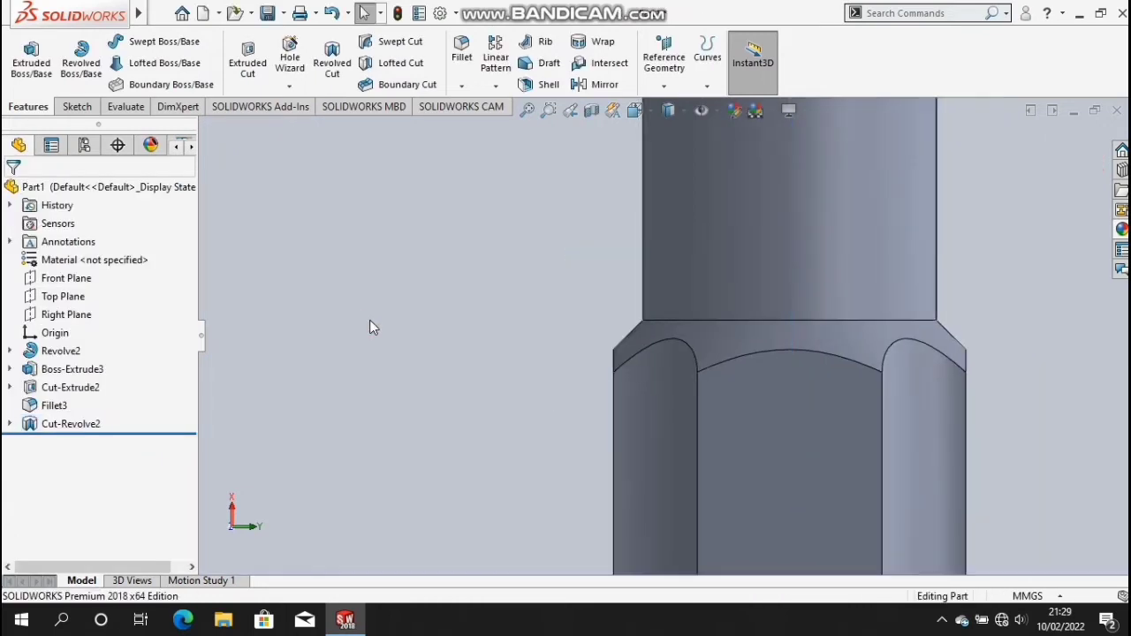
scroll(380, 309, up, 3)
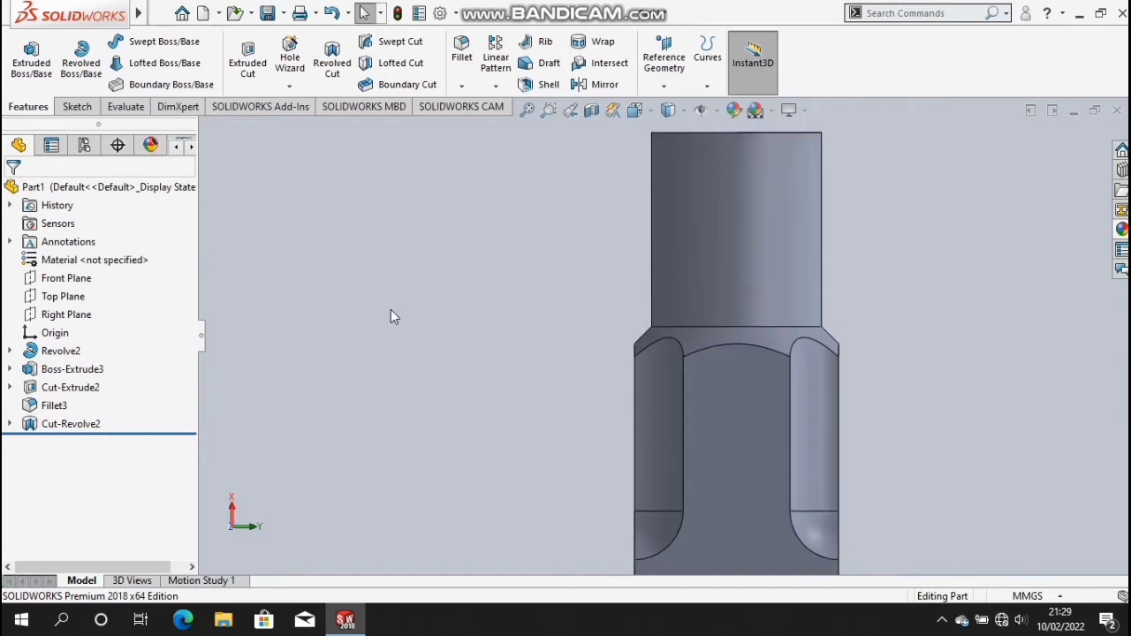
scroll(392, 311, up, 2)
middle_drag(402, 321, 409, 338)
key(ctrl+5)
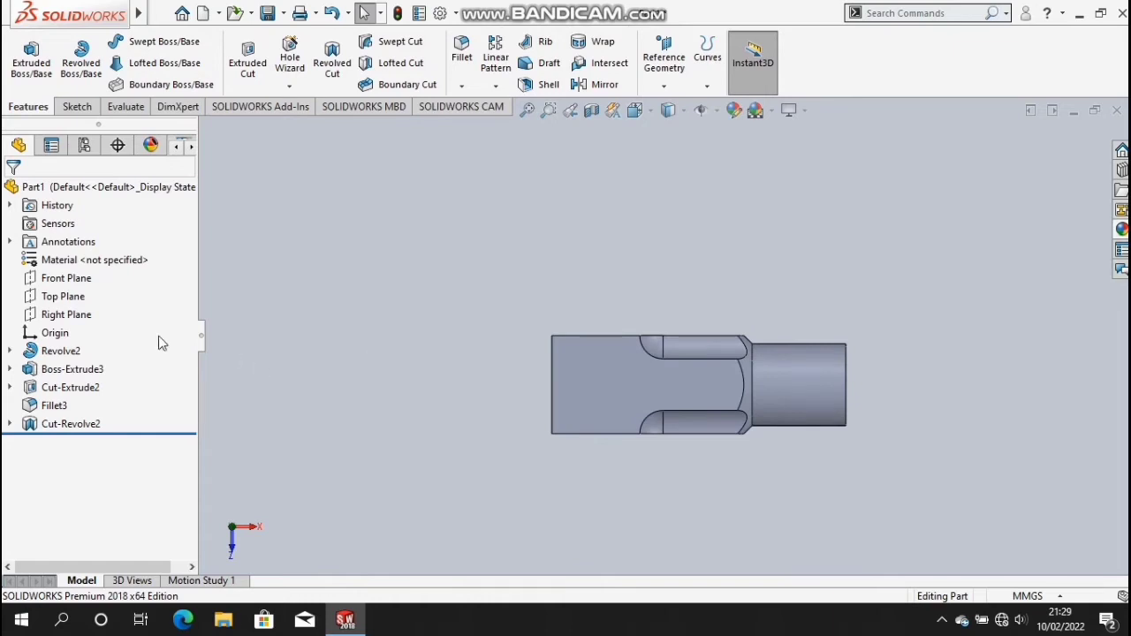
click(76, 298)
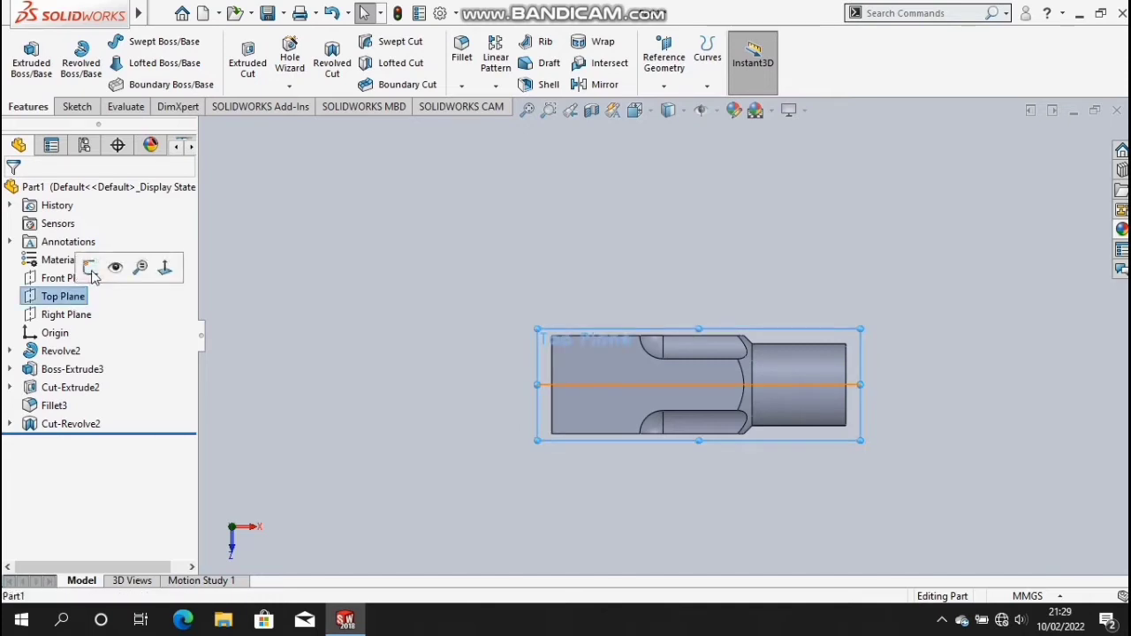
click(89, 267)
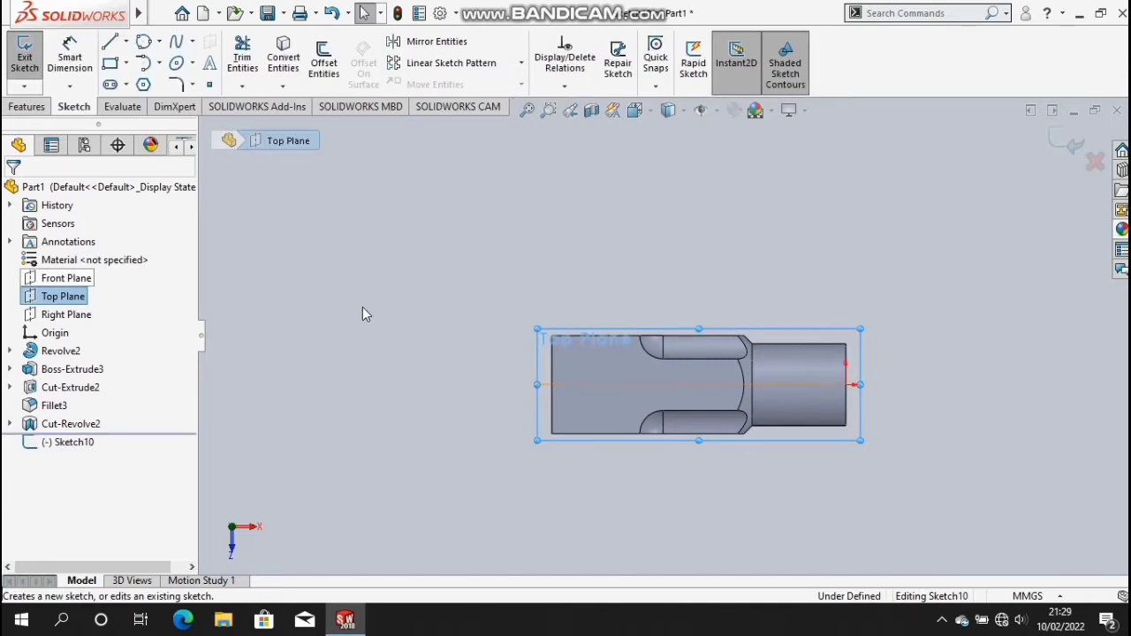
- Draw a horizontal centerline left from the origin and dimension its length to 200.50 mm
click(126, 42)
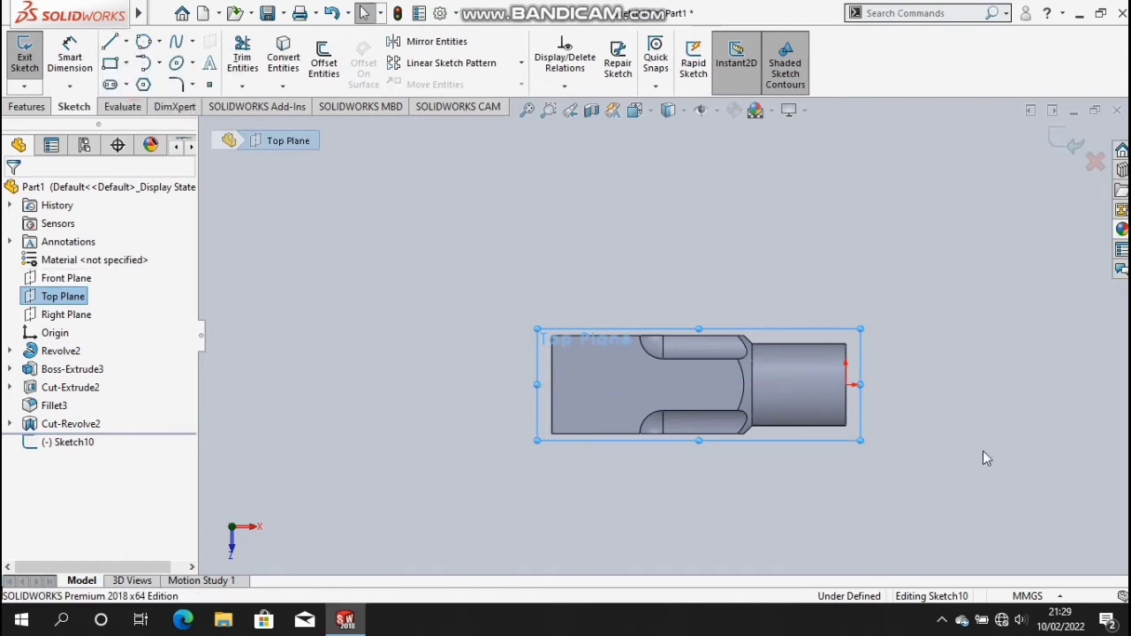
key(l)
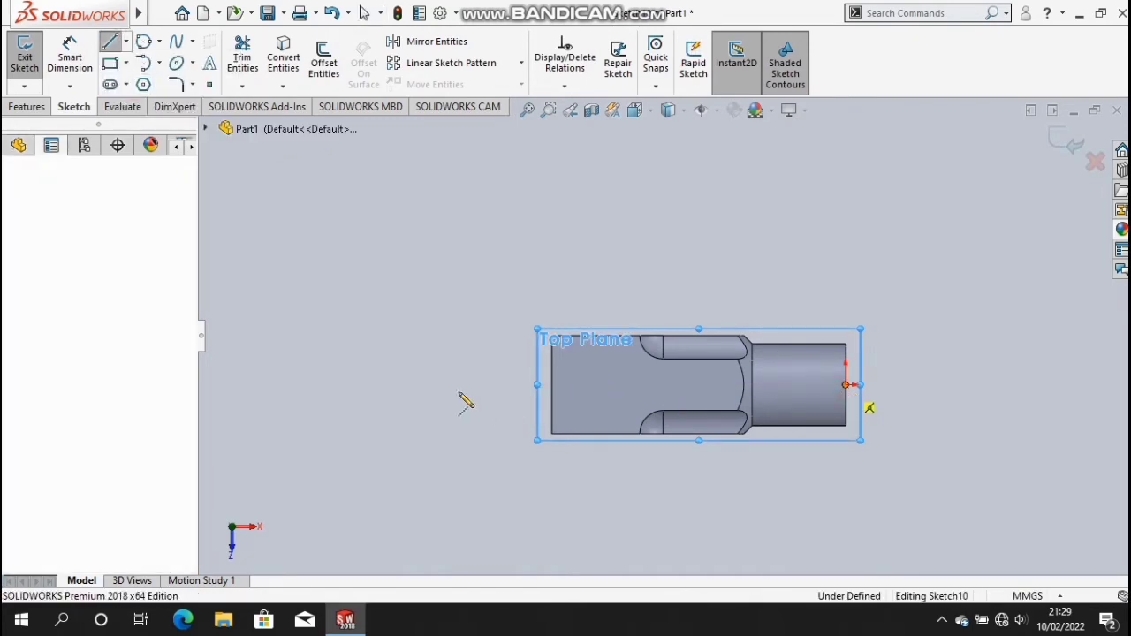
click(456, 385)
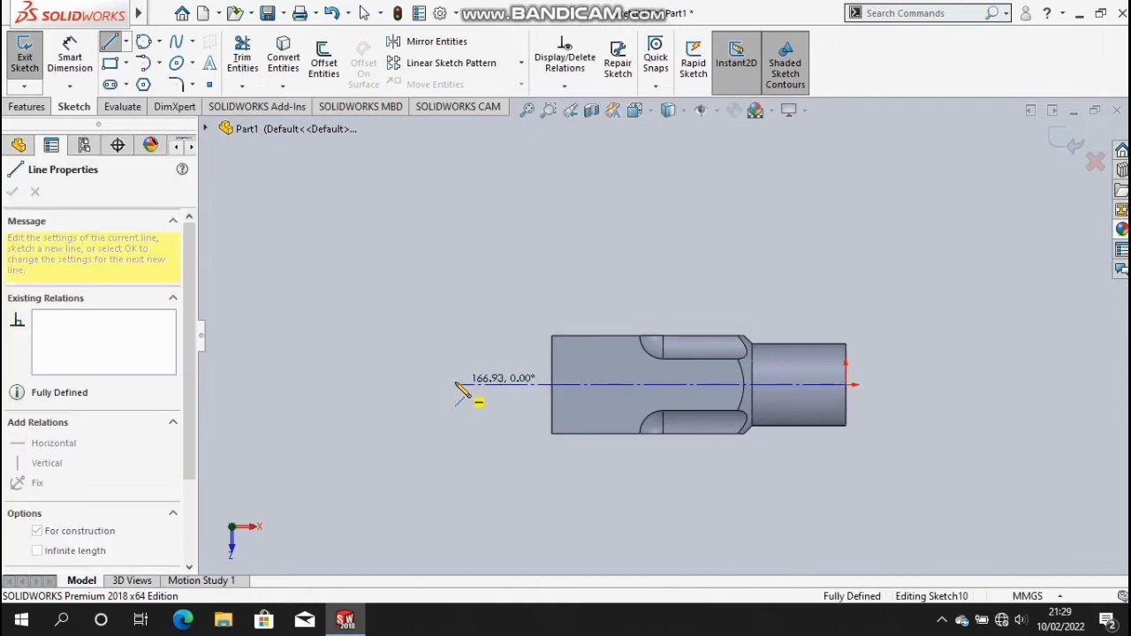
click(70, 54)
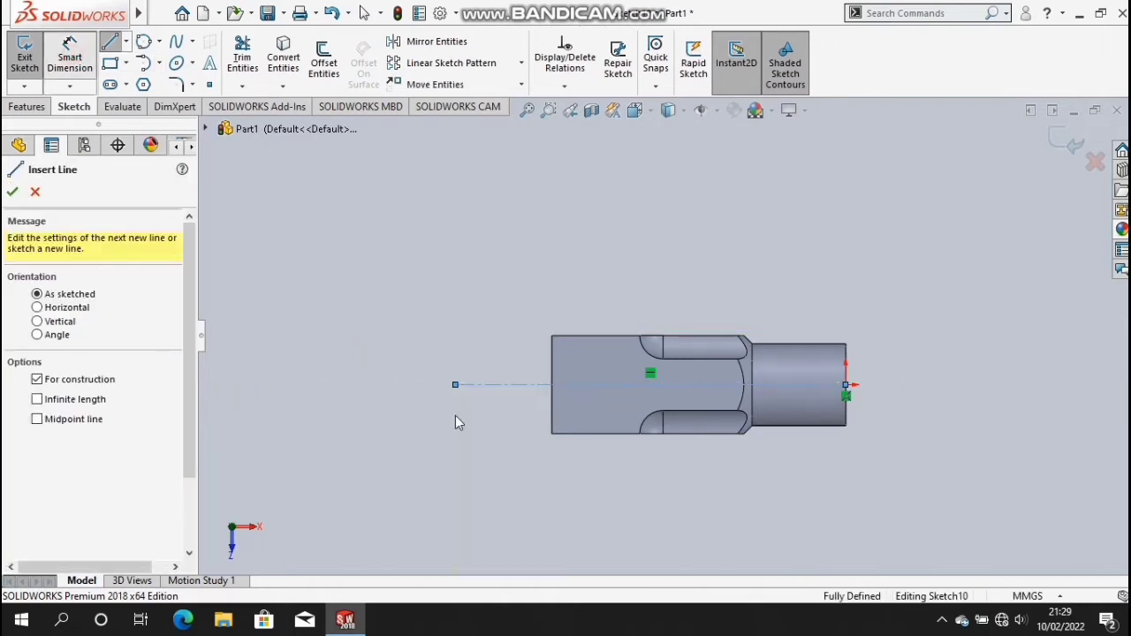
click(523, 386)
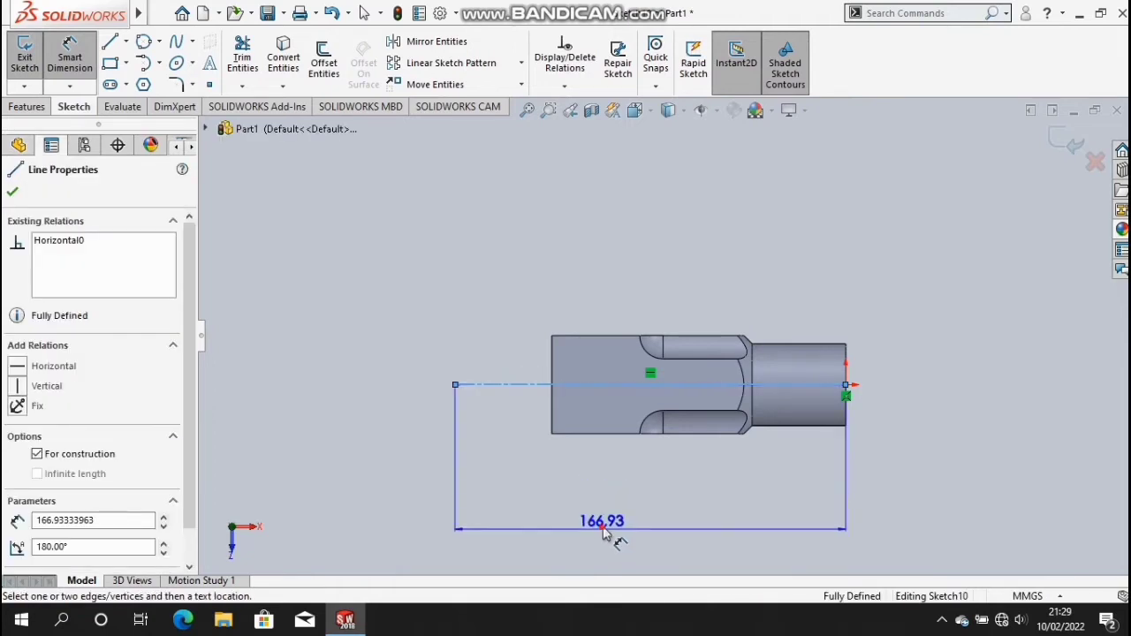
click(629, 537)
click(629, 537)
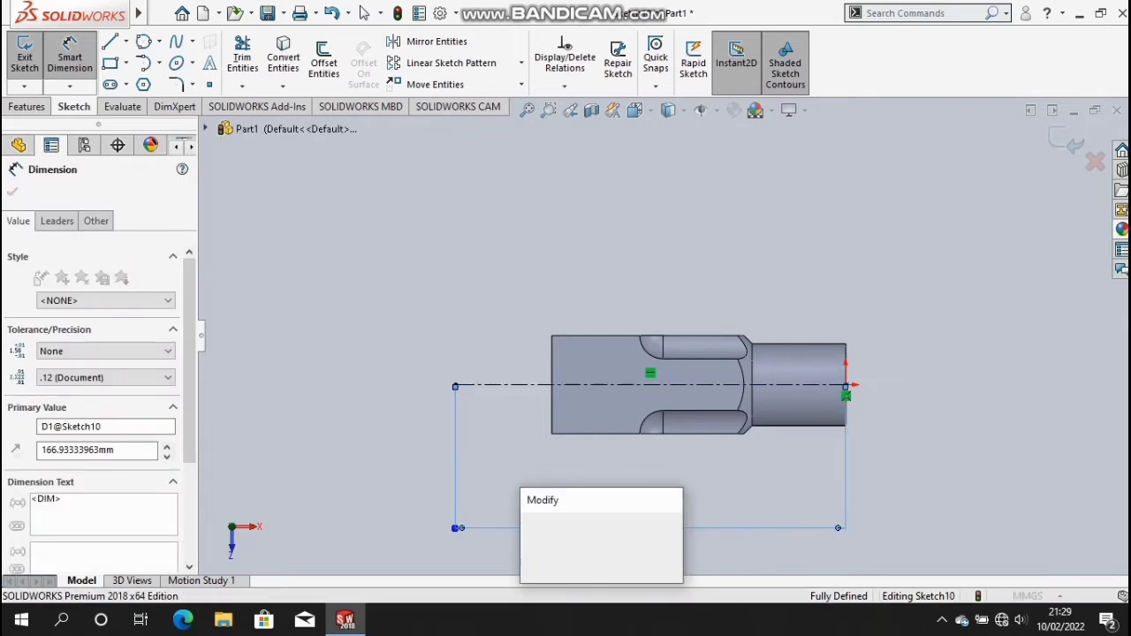
text(200.5)
key(Escape)
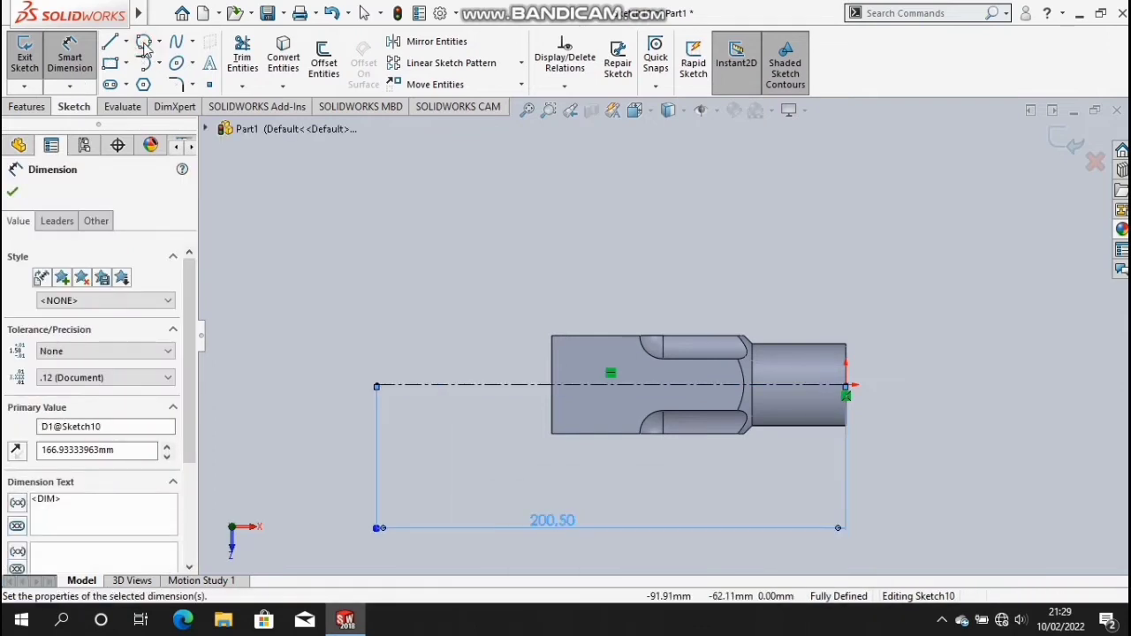
click(146, 87)
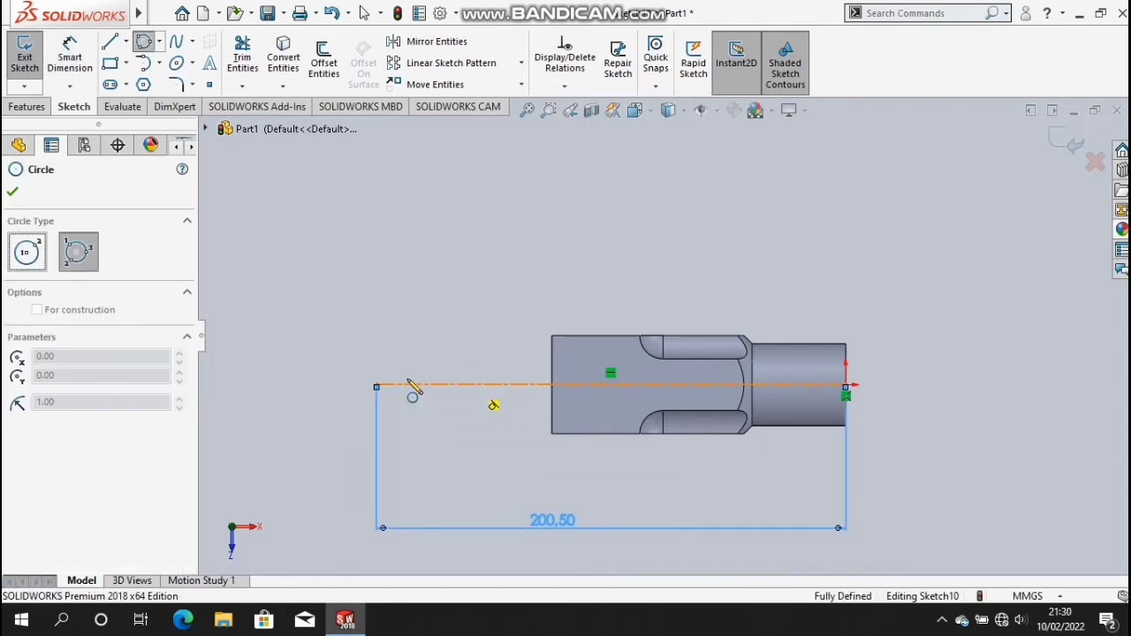
- Draw a circle at the centerline's left end and dimension its diameter to 75 mm
click(377, 386)
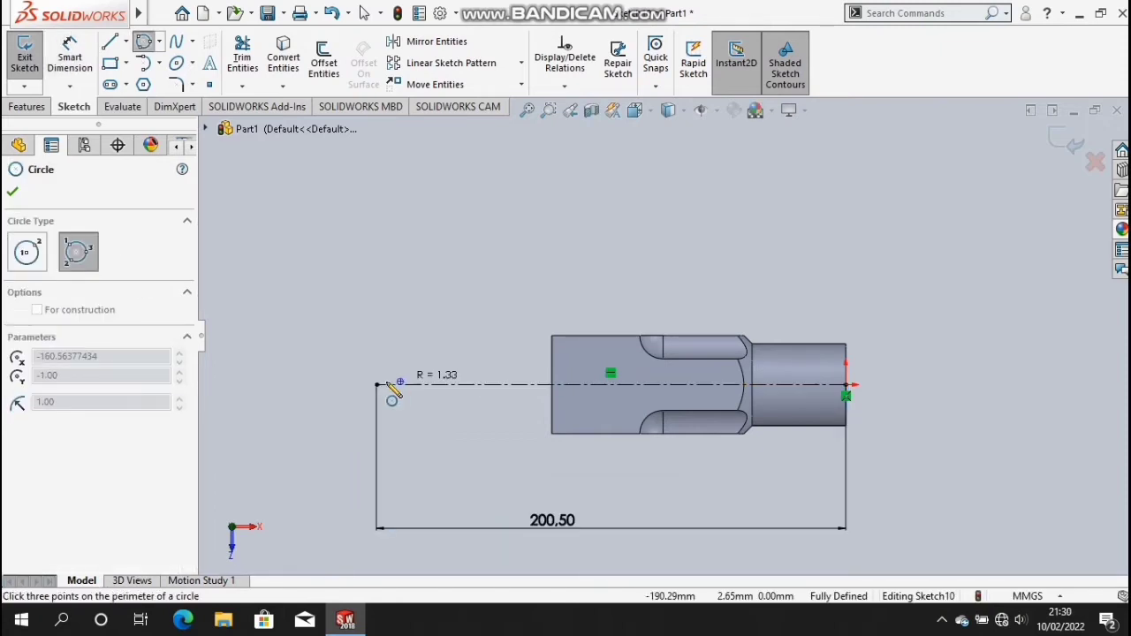
click(27, 252)
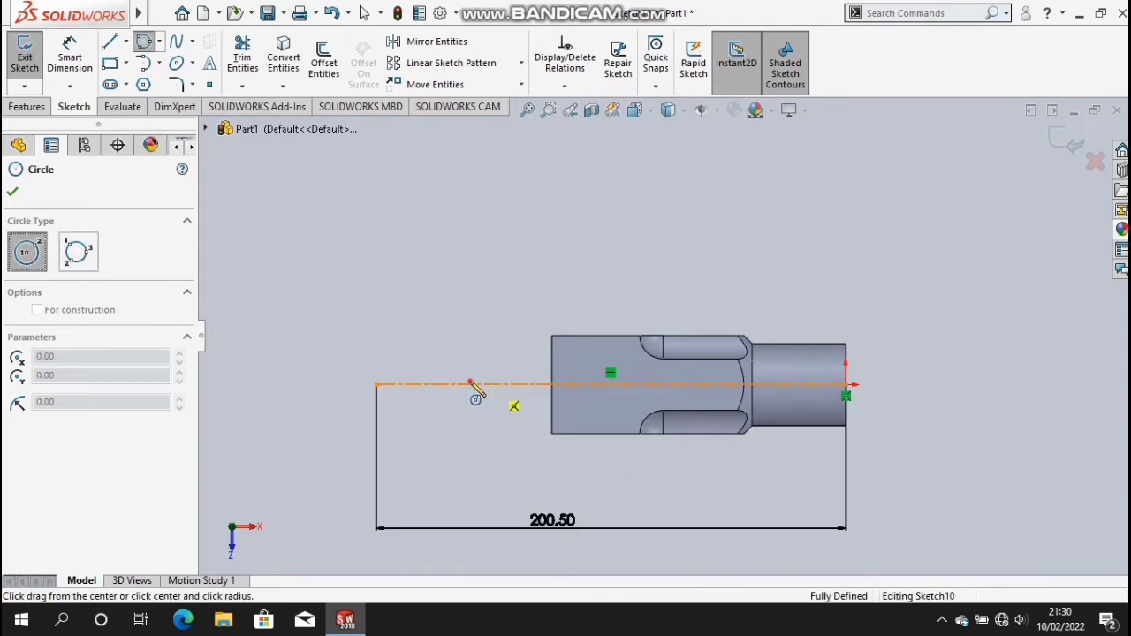
click(378, 385)
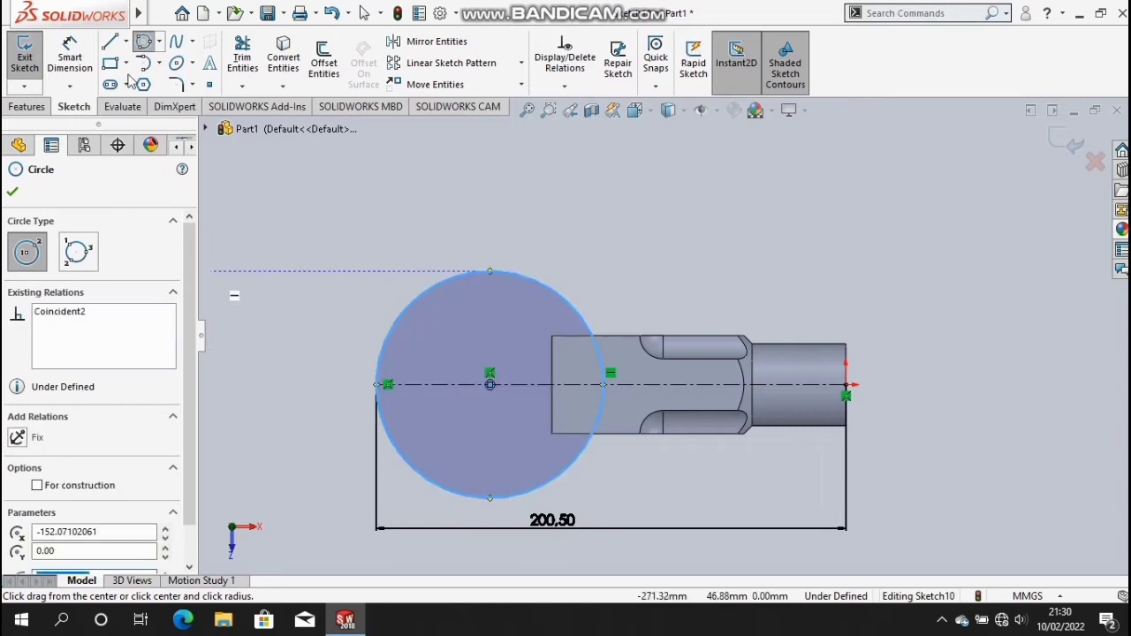
click(78, 64)
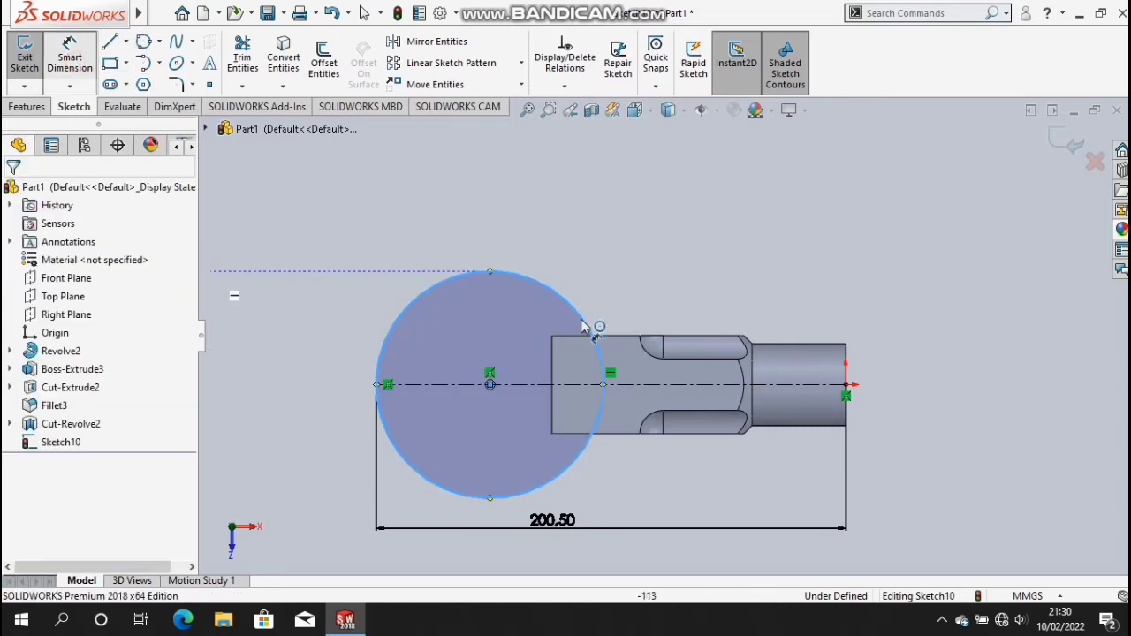
click(720, 294)
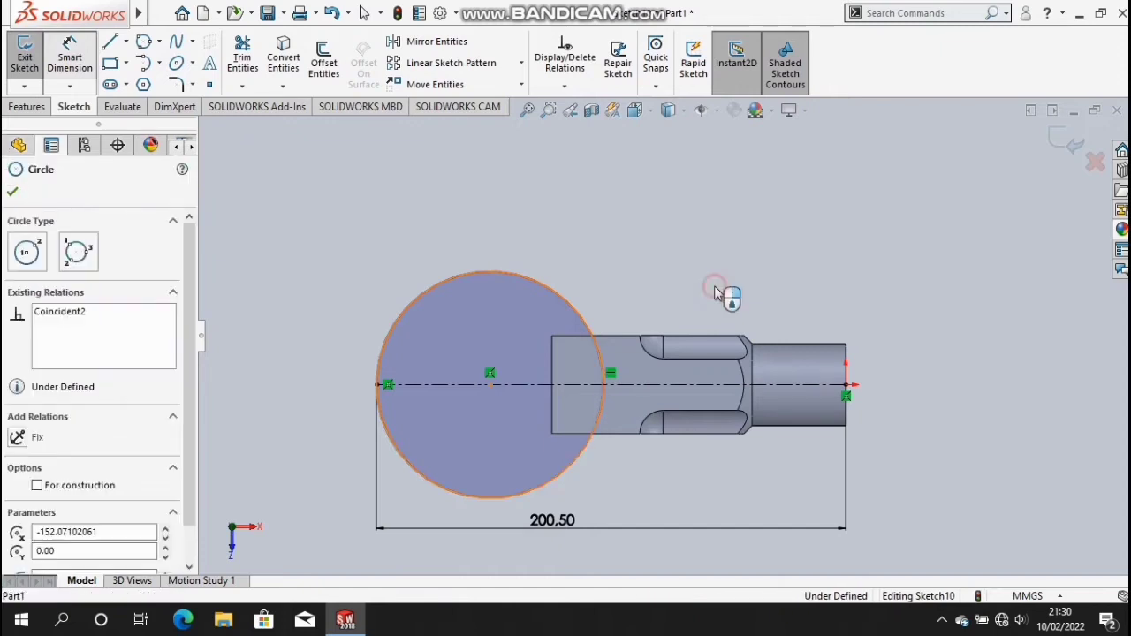
click(720, 294)
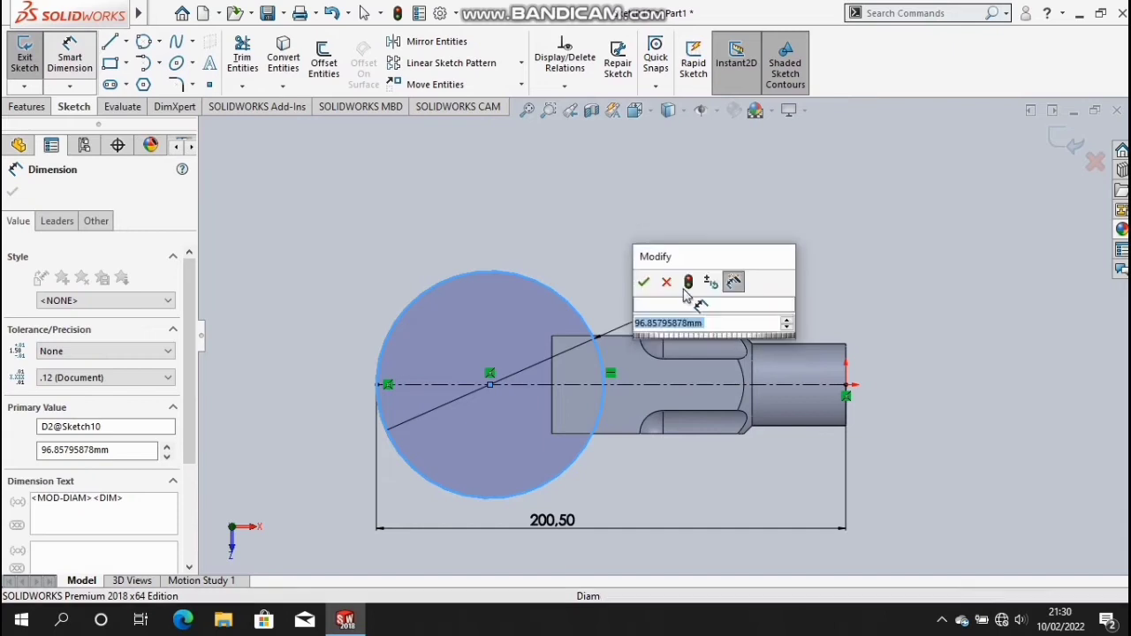
text(75)
key(Escape)
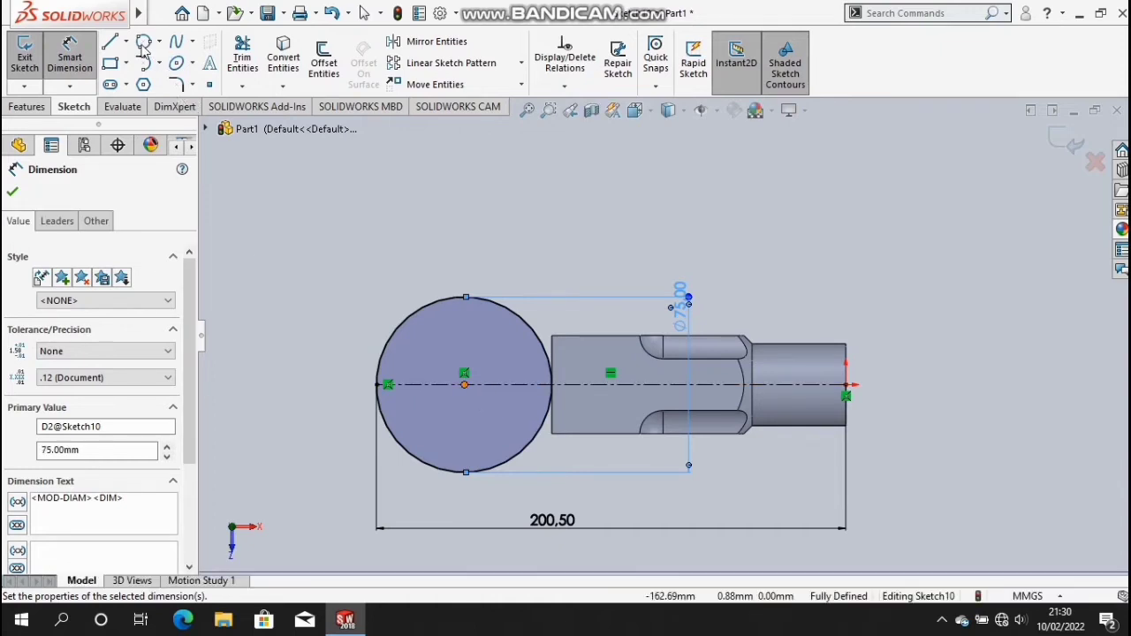
- Draw an inner circle concentric with the 75 mm circle and dimension it to 30 mm diameter
click(463, 373)
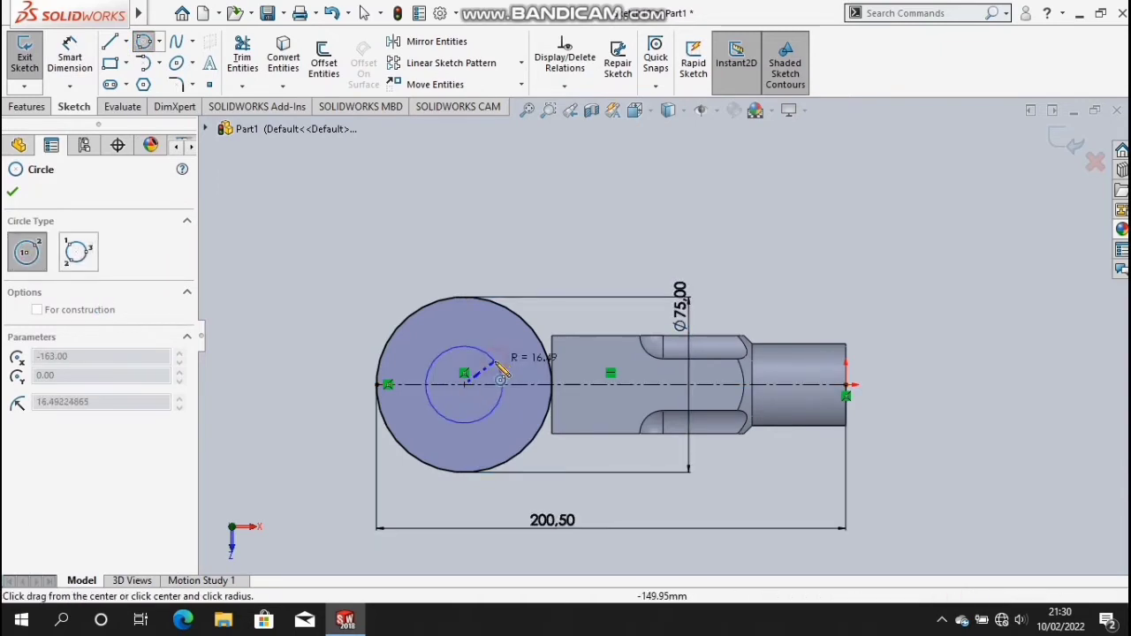
click(506, 371)
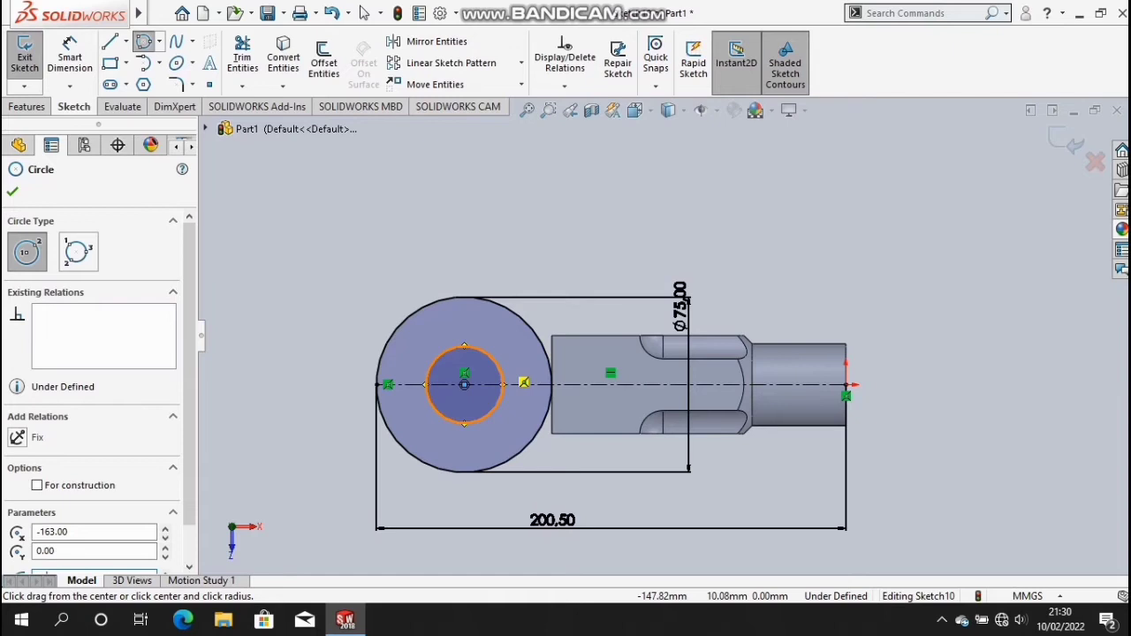
drag(524, 382, 534, 385)
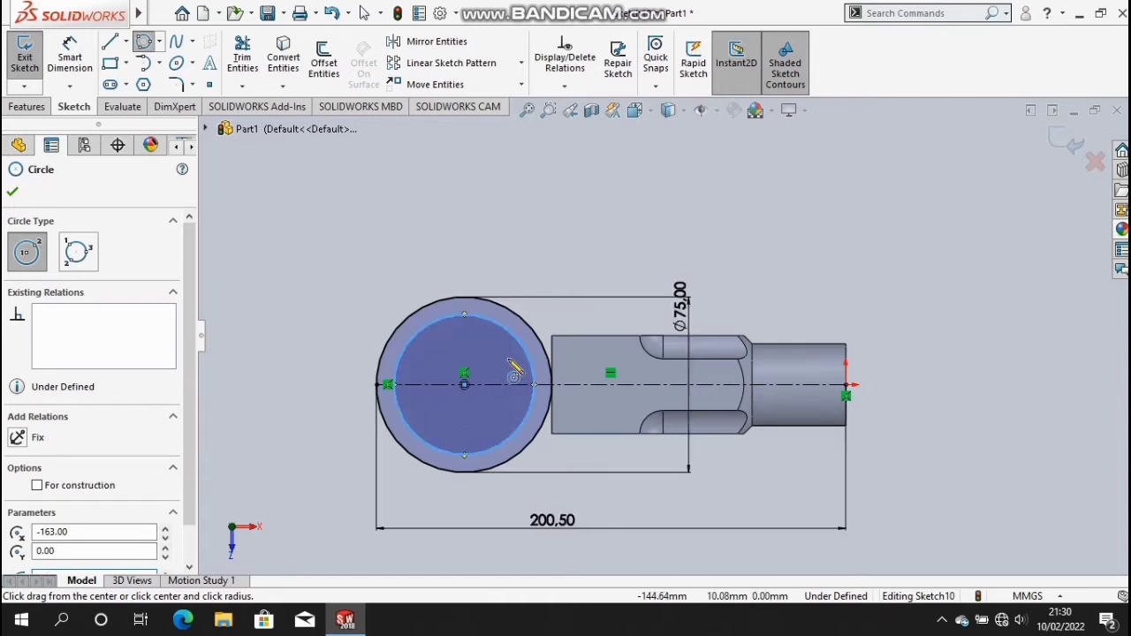
click(79, 77)
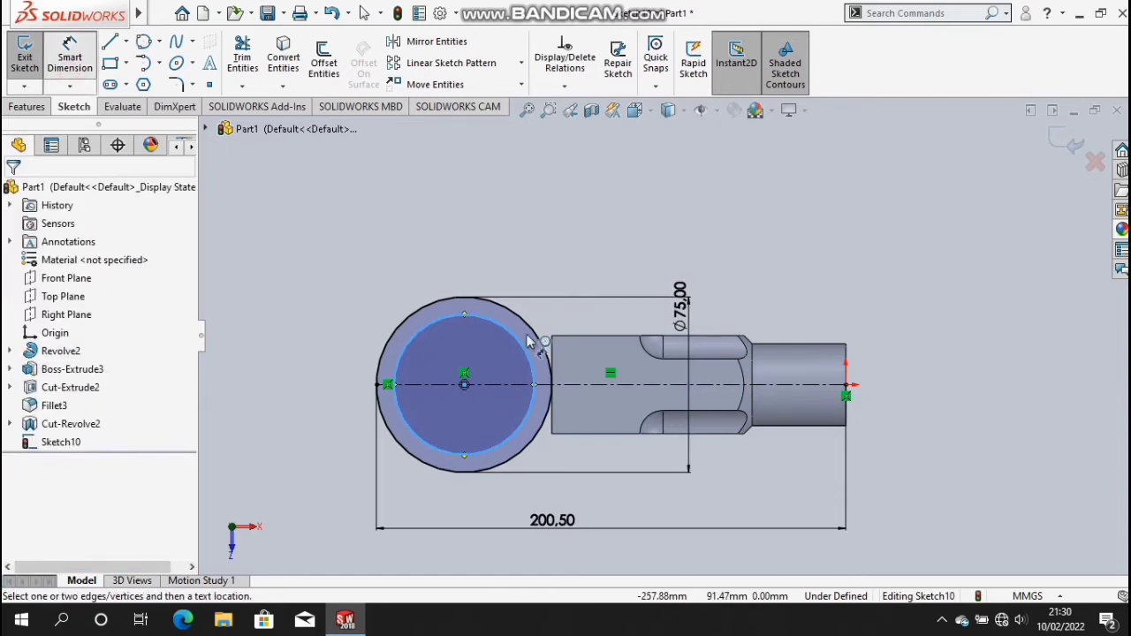
click(524, 345)
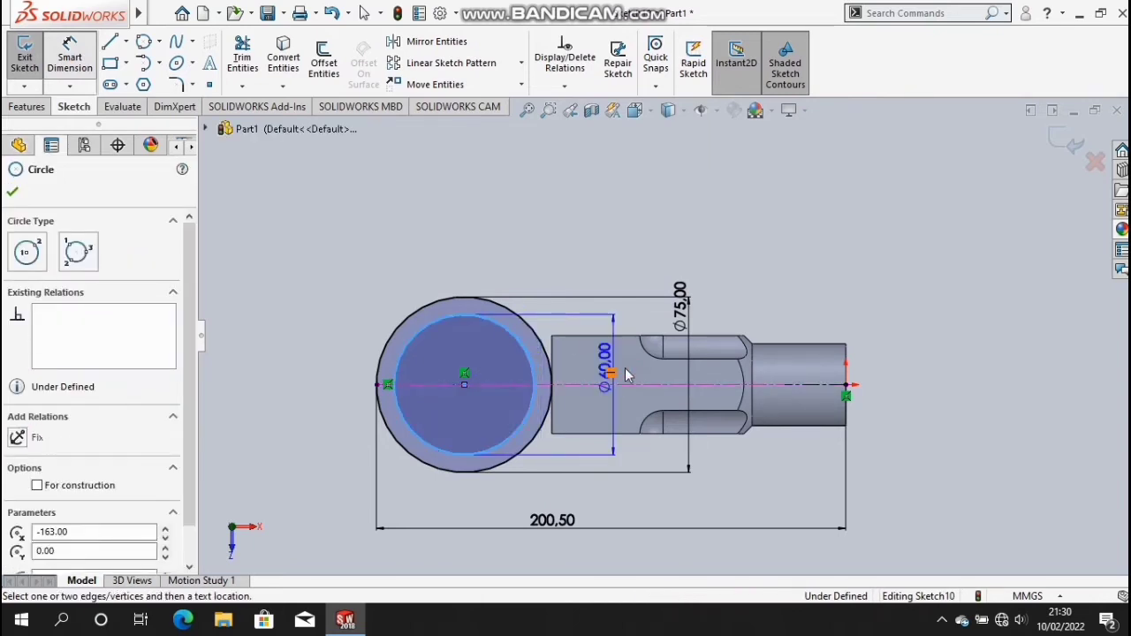
click(625, 374)
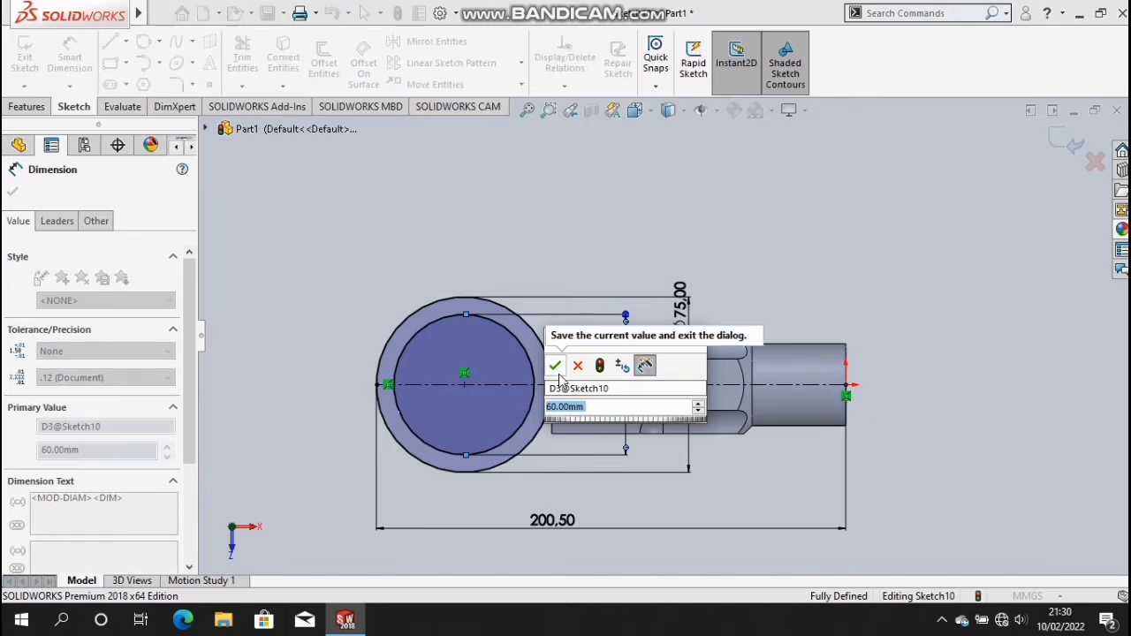
text(3)
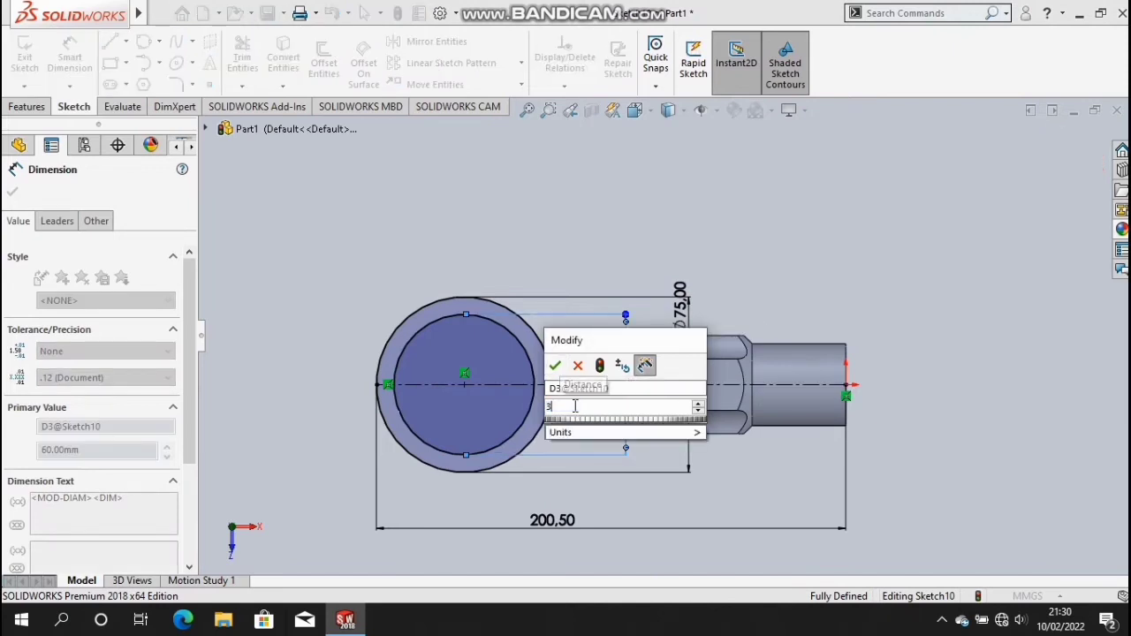
key(Return)
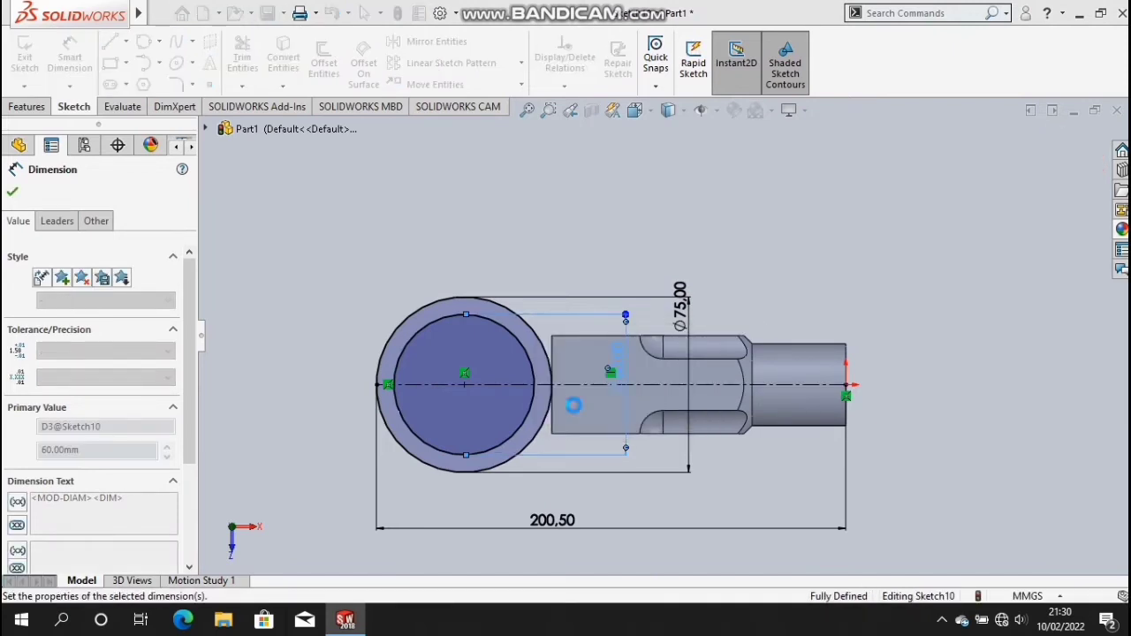
click(11, 195)
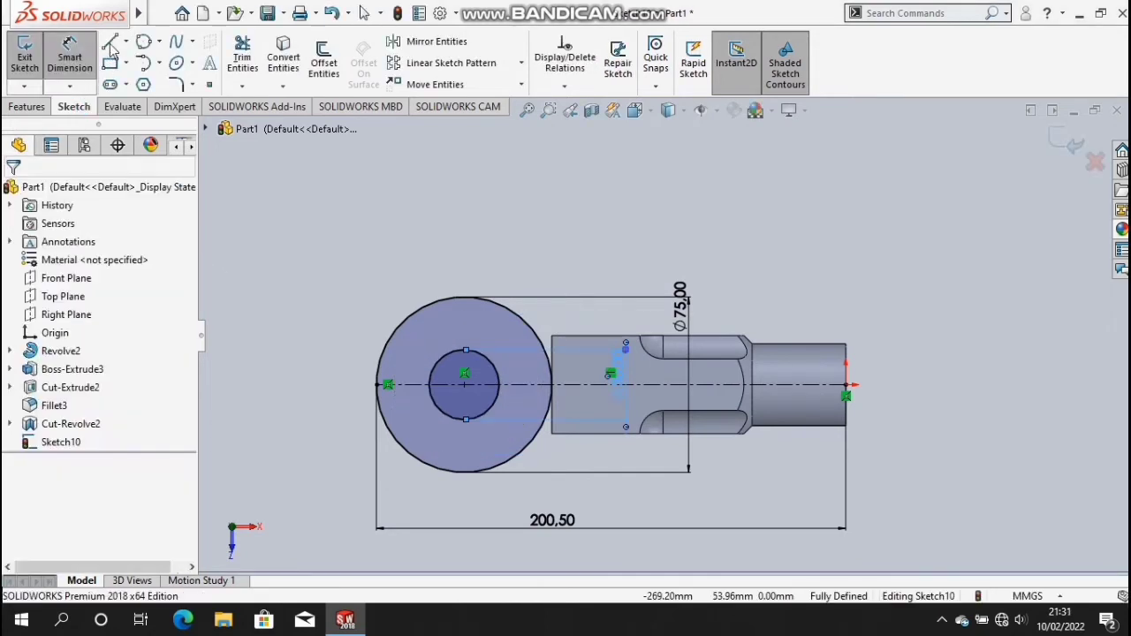
click(110, 43)
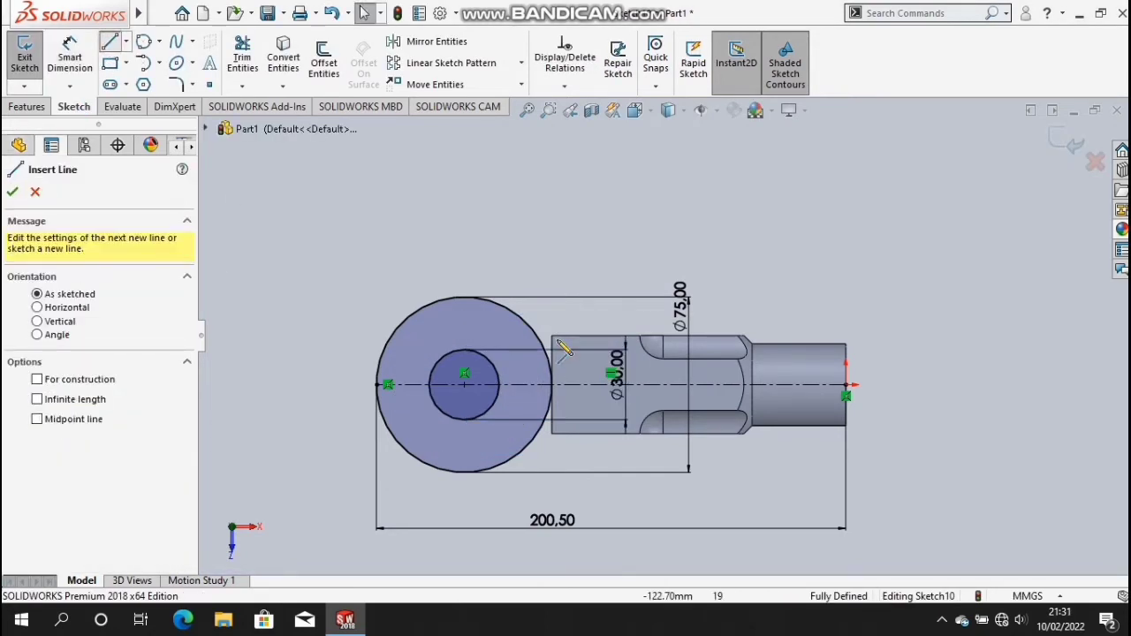
scroll(534, 354, down, 2)
scroll(558, 347, down, 2)
- Draw a short horizontal line from the shank's top corner to the large circle
scroll(588, 345, down, 2)
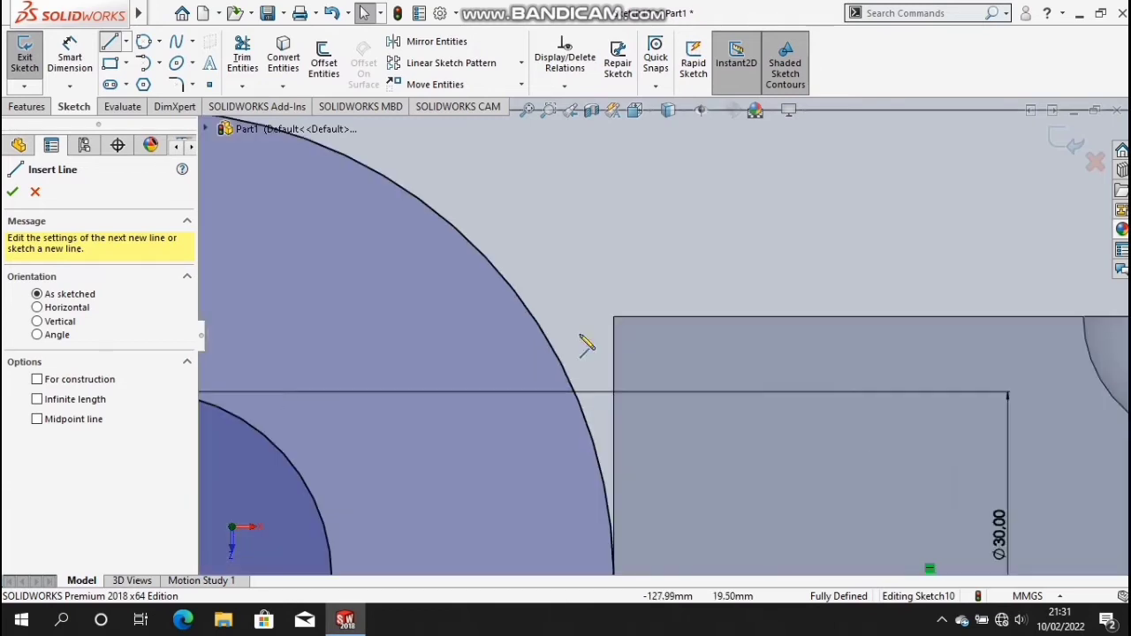
click(614, 318)
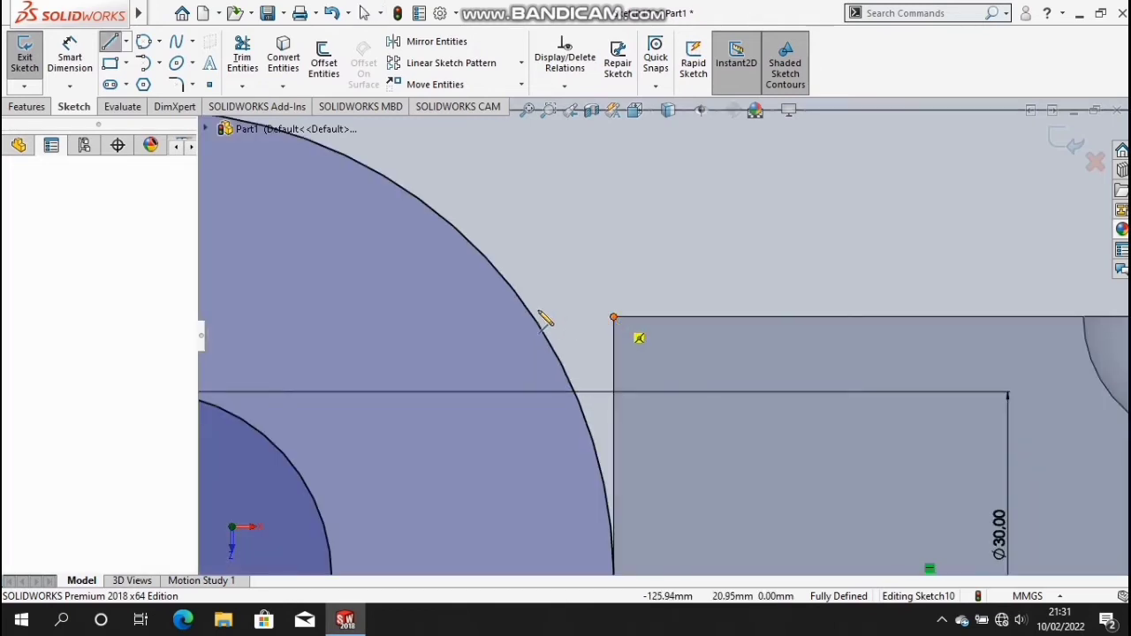
click(538, 314)
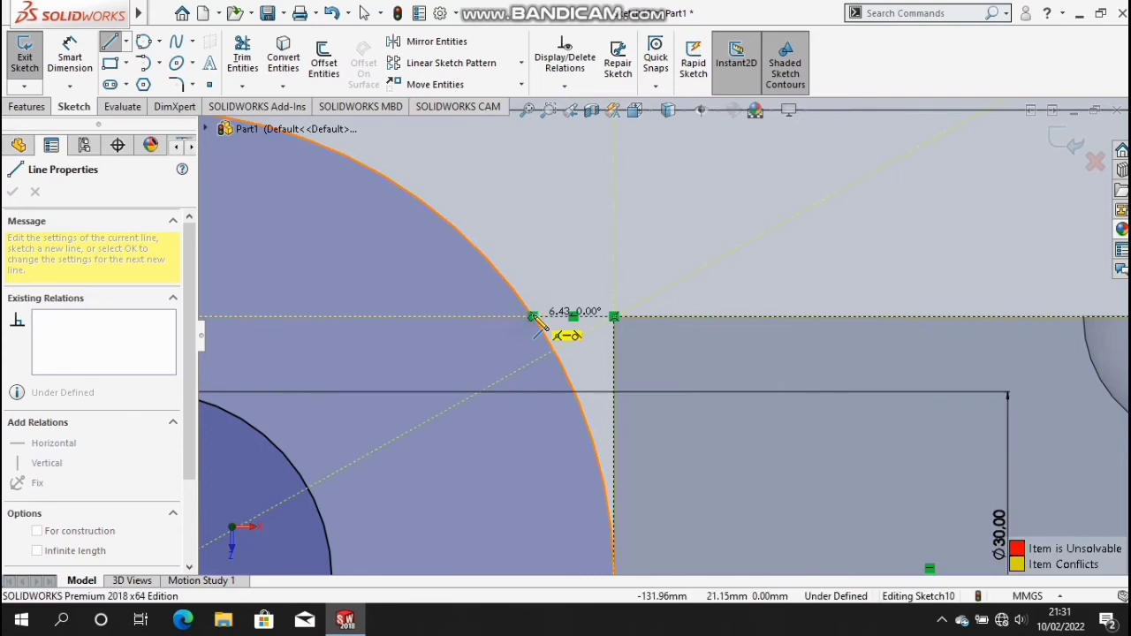
click(534, 318)
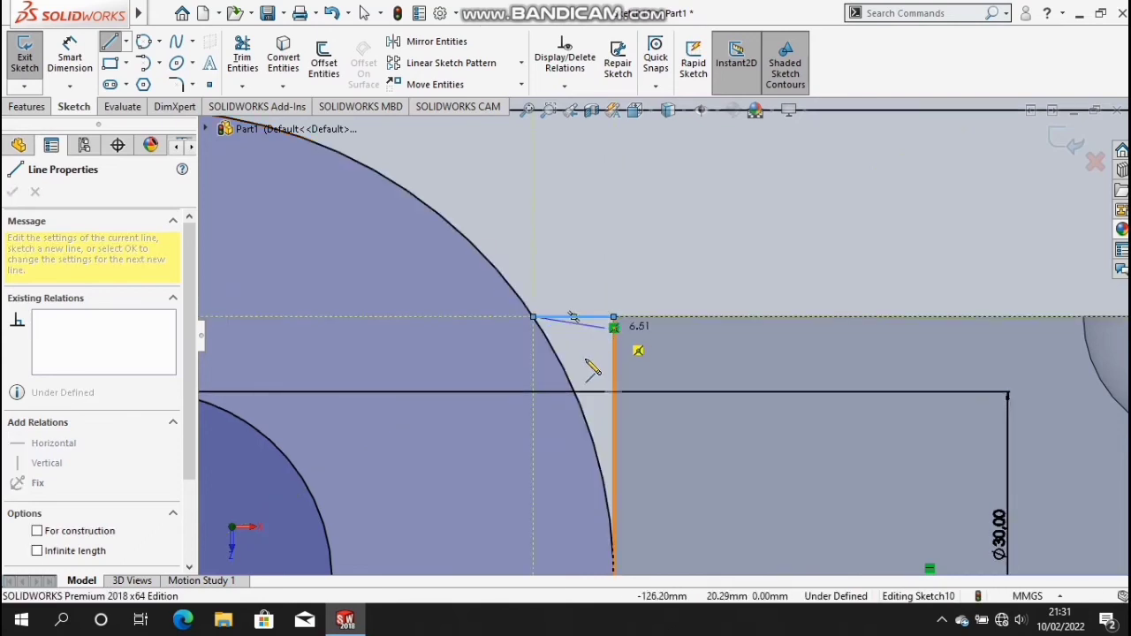
key(Escape)
key(Escape)
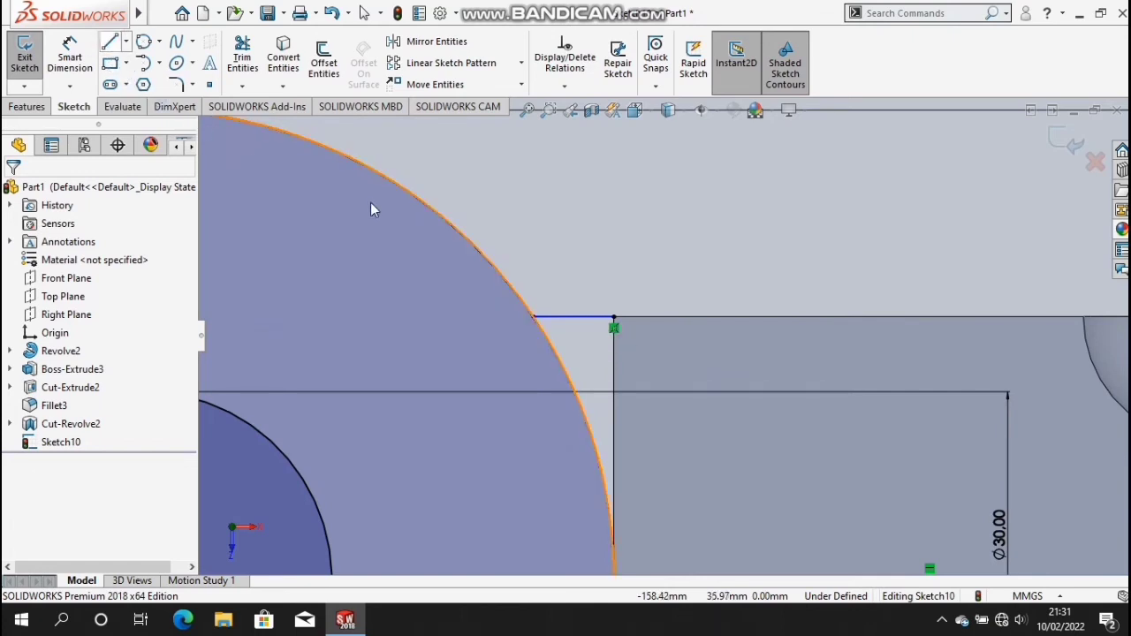
- Add a vertical line down the shank's left edge and a short bottom line to the circle, dismissing the over-define warning
click(110, 46)
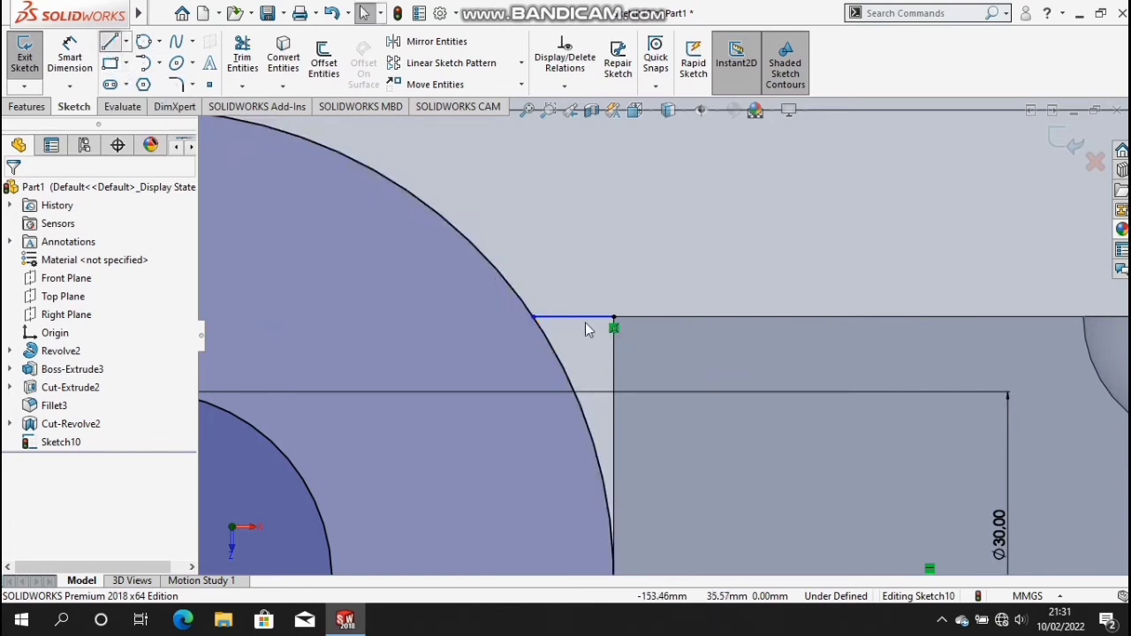
click(613, 318)
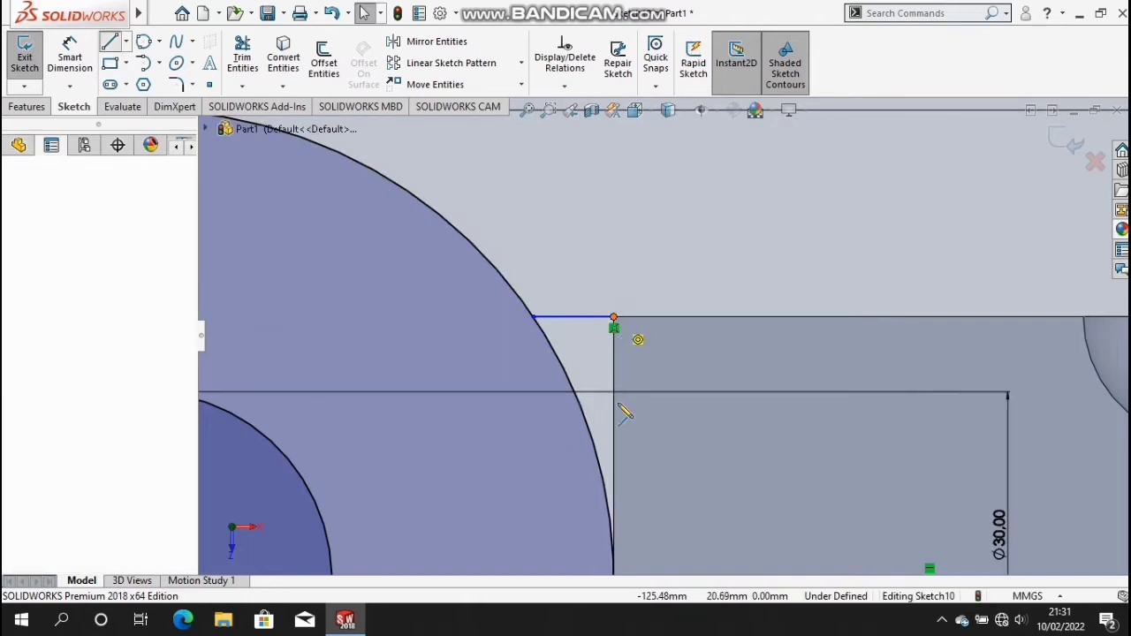
scroll(625, 417, up, 3)
scroll(630, 432, up, 3)
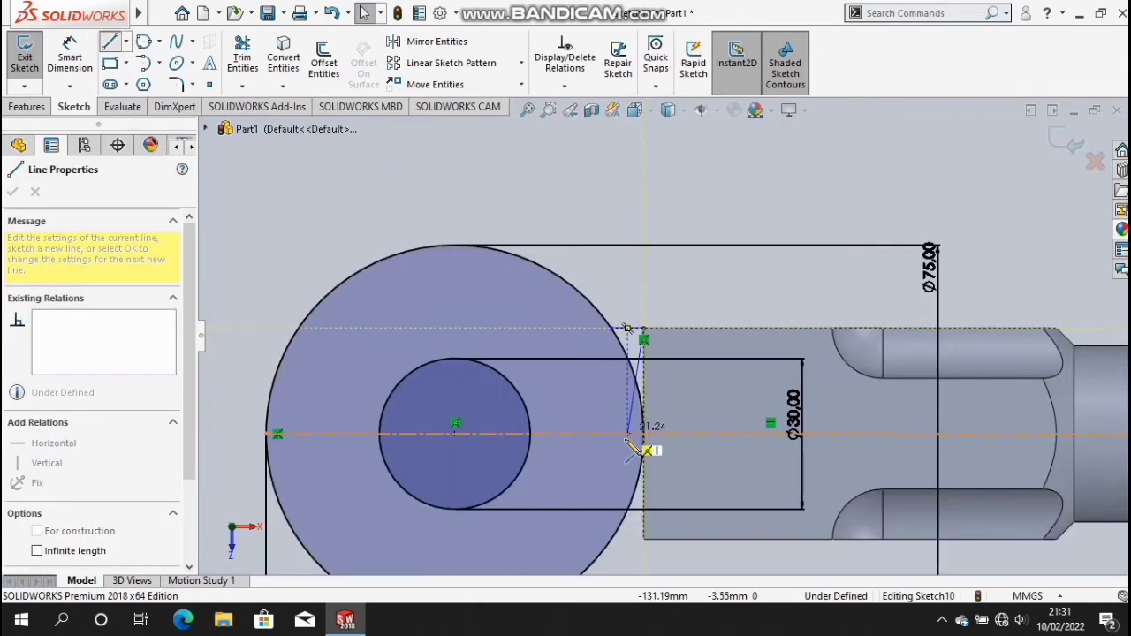
scroll(627, 441, up, 2)
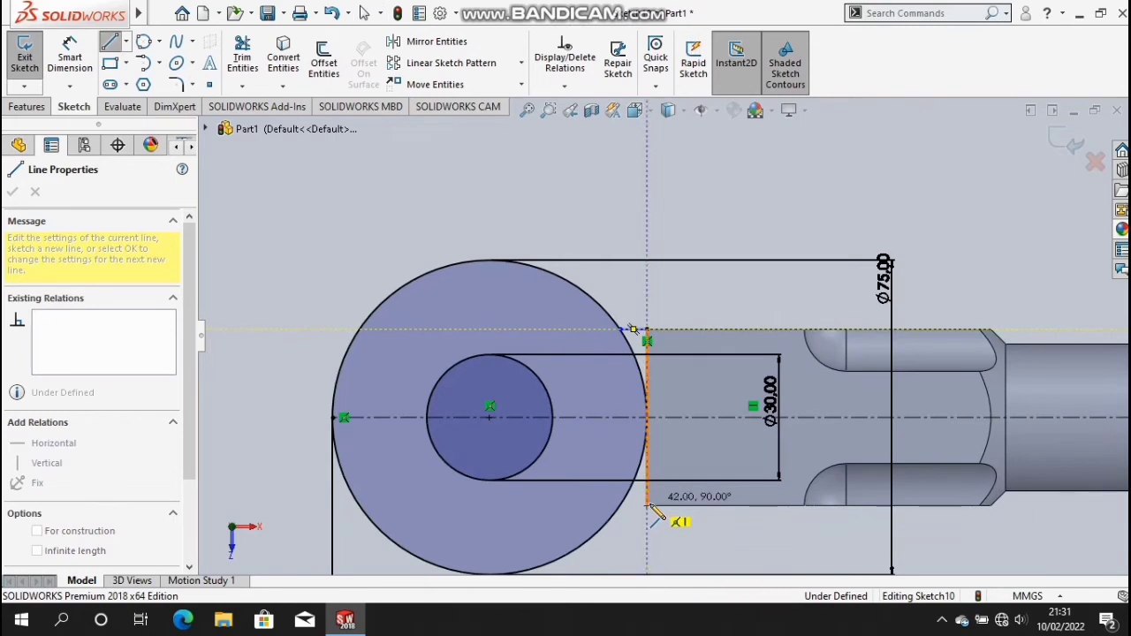
click(649, 505)
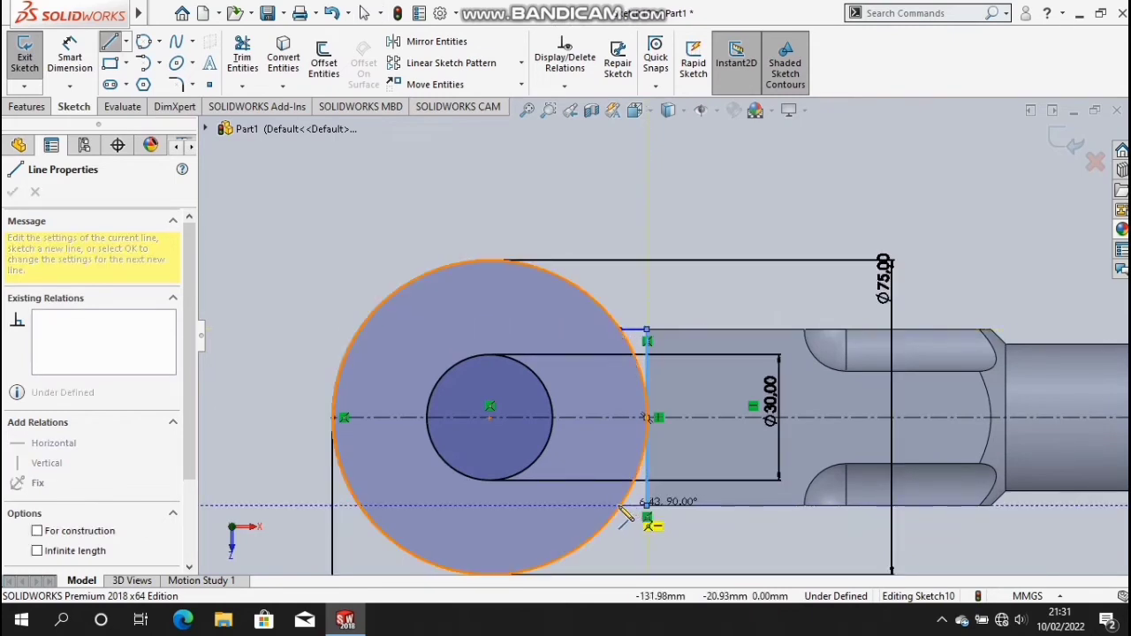
click(620, 506)
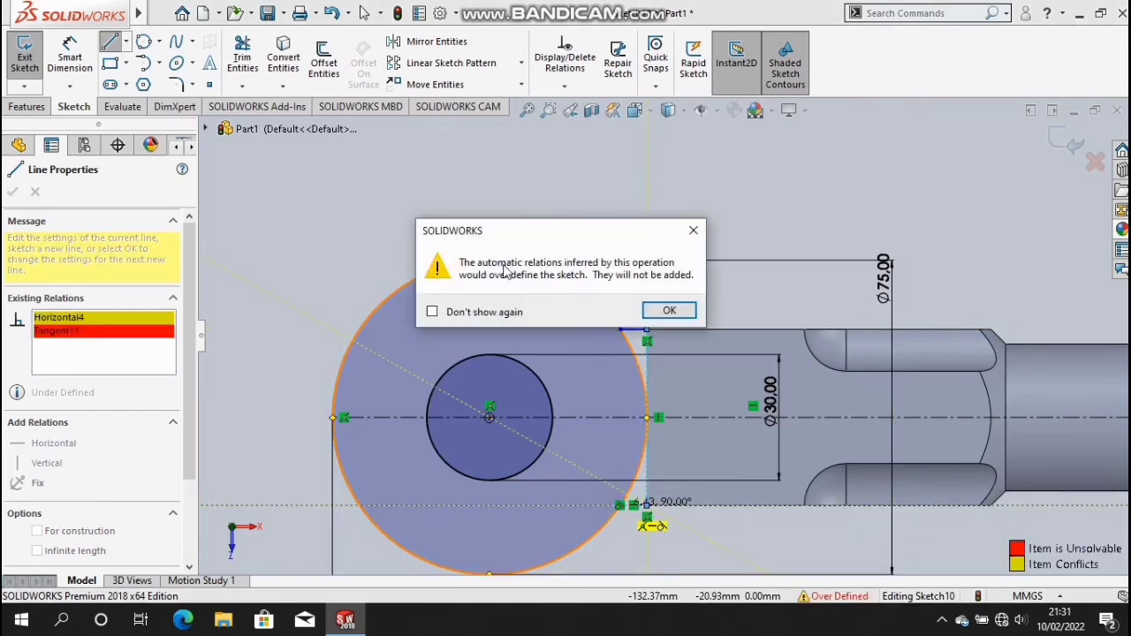
click(663, 317)
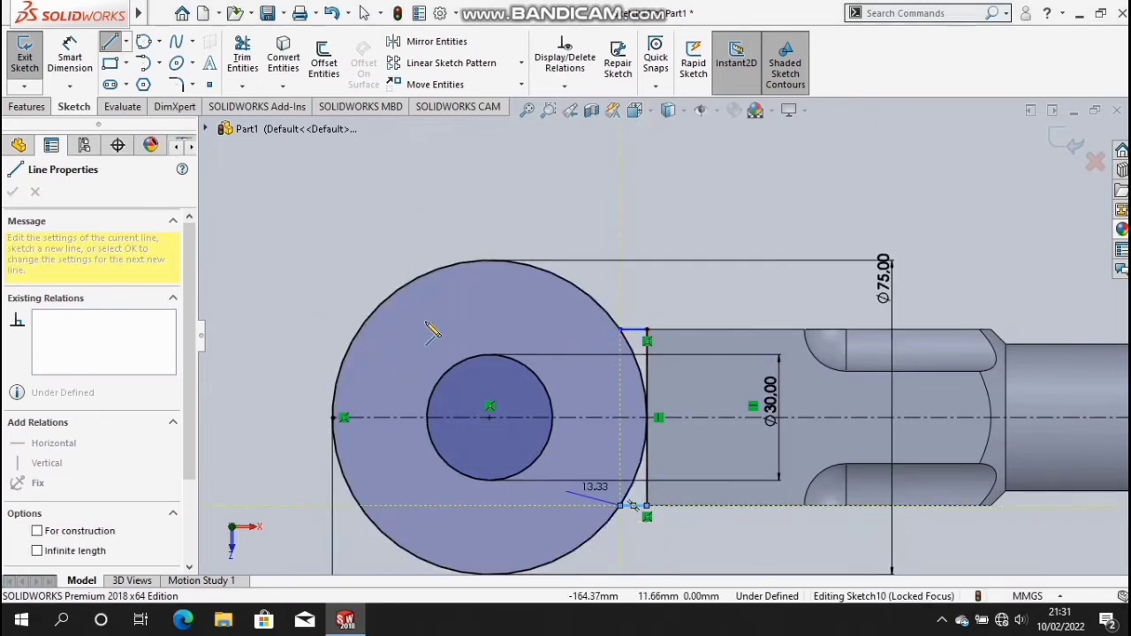
key(Escape)
key(Escape)
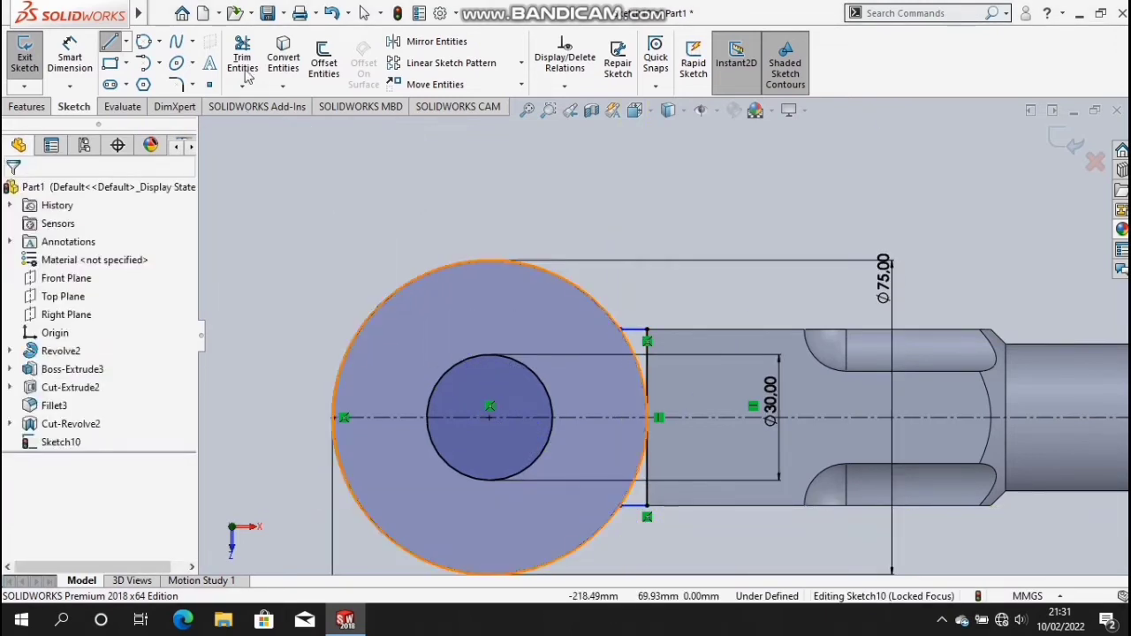
- Power-trim away the circle's arc lying inside the shank
click(242, 55)
drag(578, 345, 626, 358)
drag(617, 454, 633, 474)
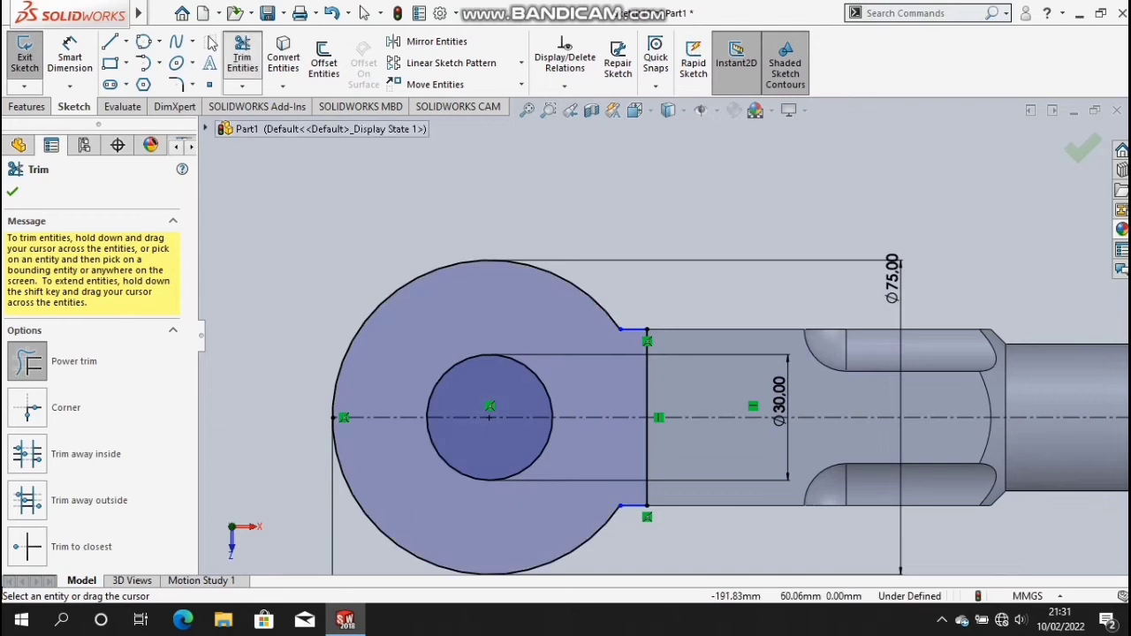
key(Escape)
- Round the top and bottom line-to-circle corners with 10 mm sketch fillets
click(177, 84)
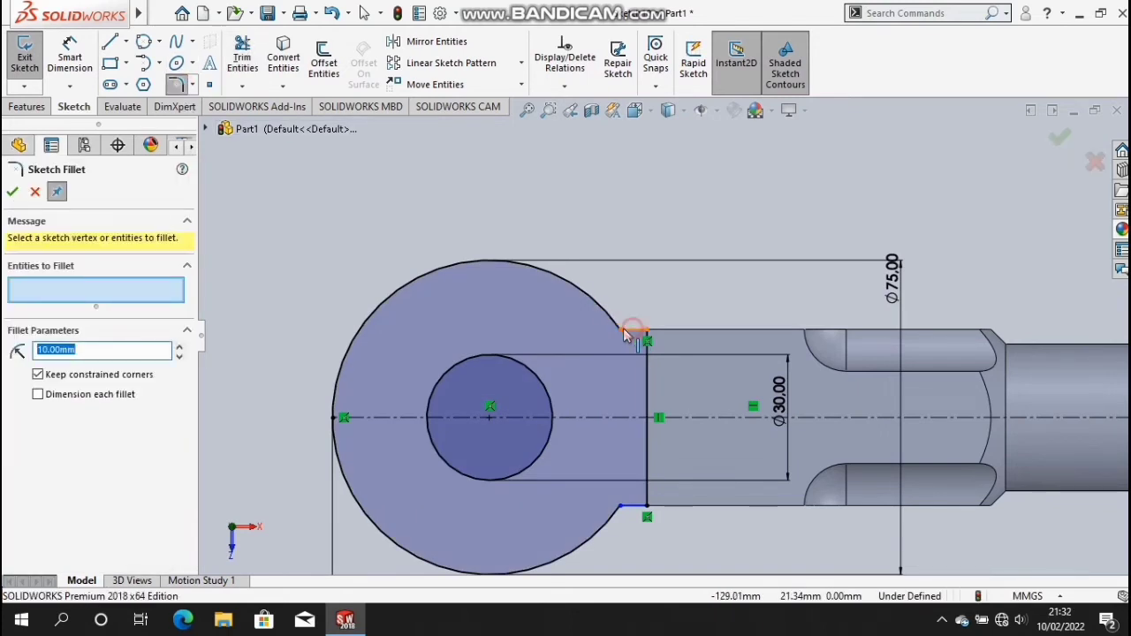
click(626, 332)
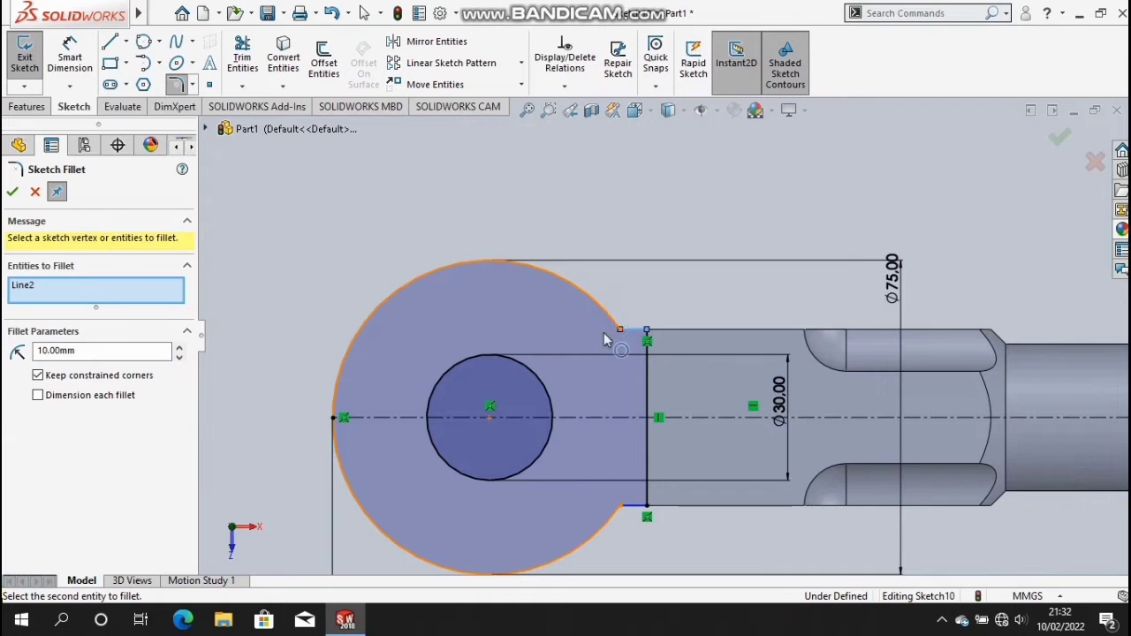
click(608, 391)
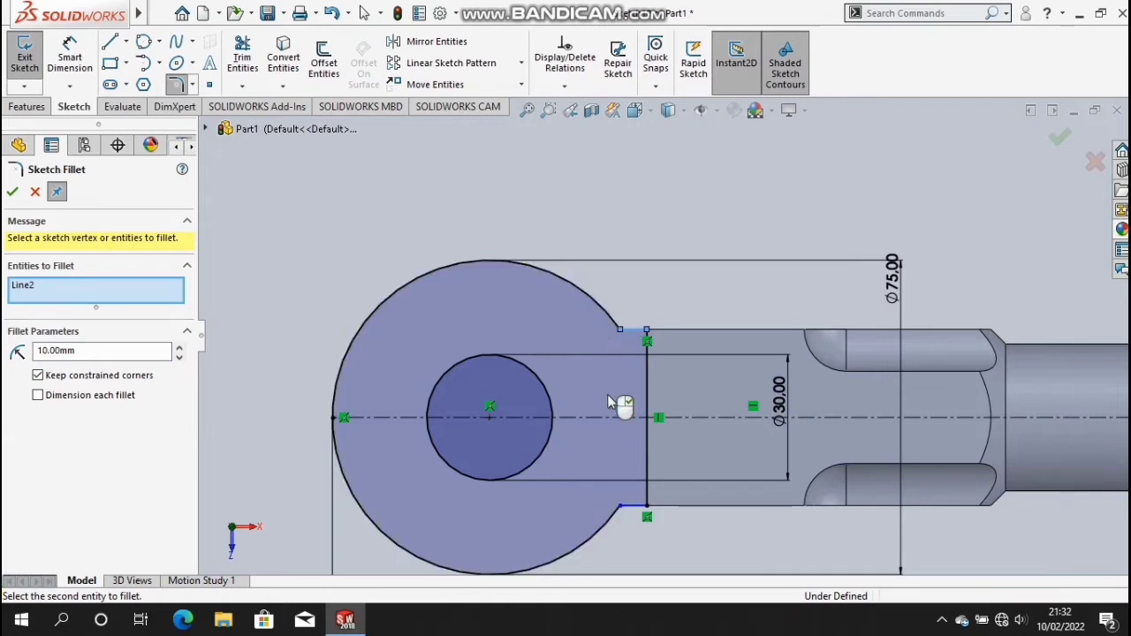
click(622, 510)
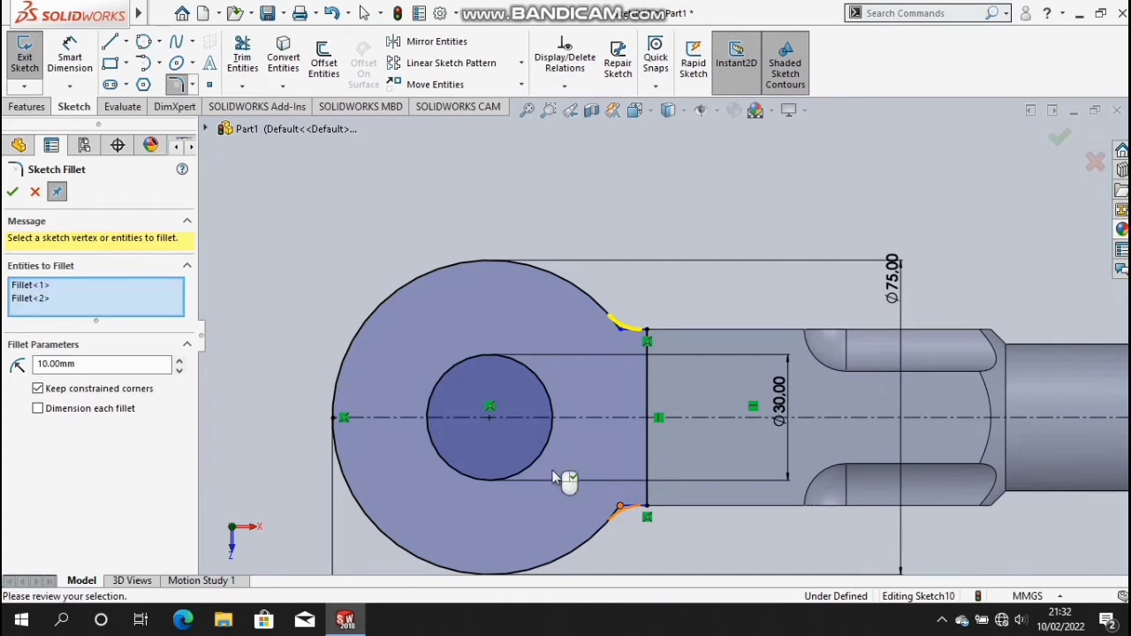
click(12, 193)
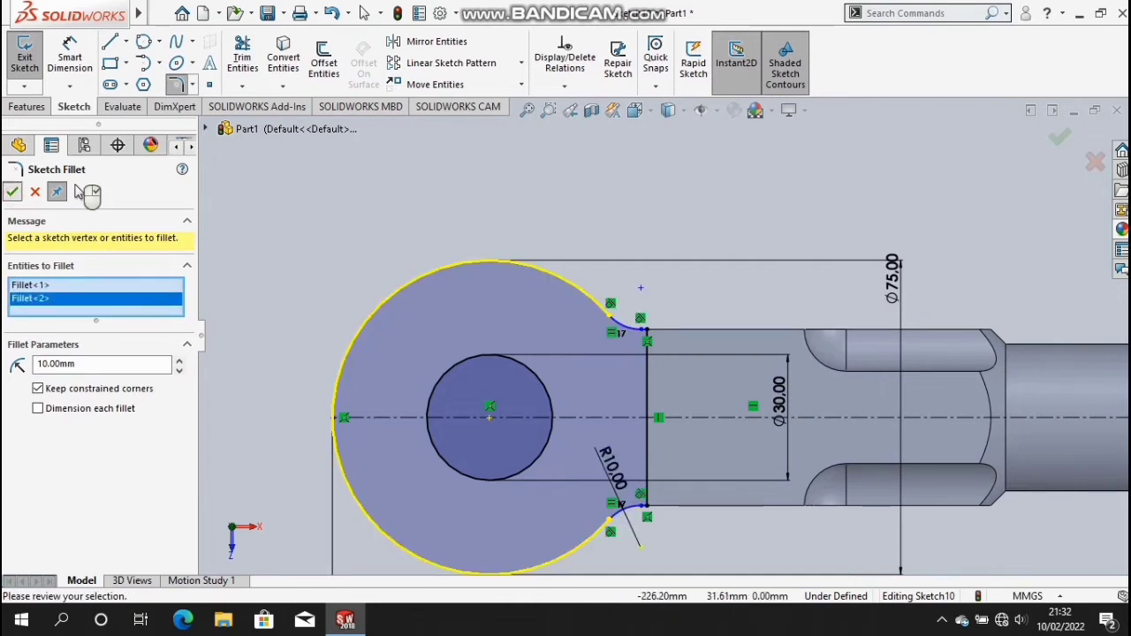
click(27, 108)
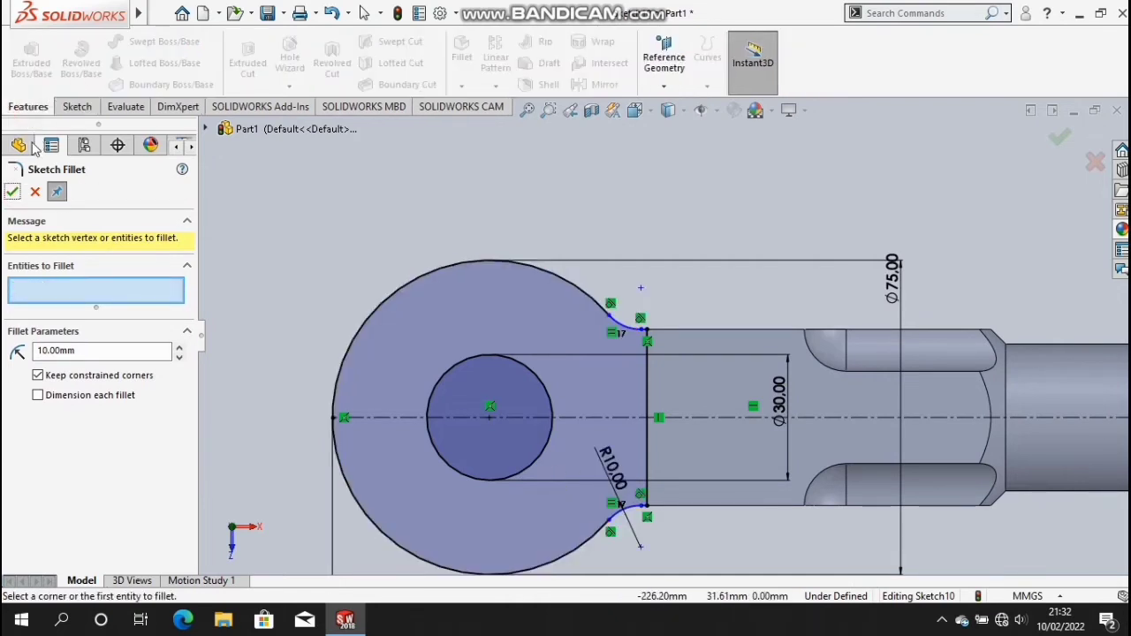
click(13, 192)
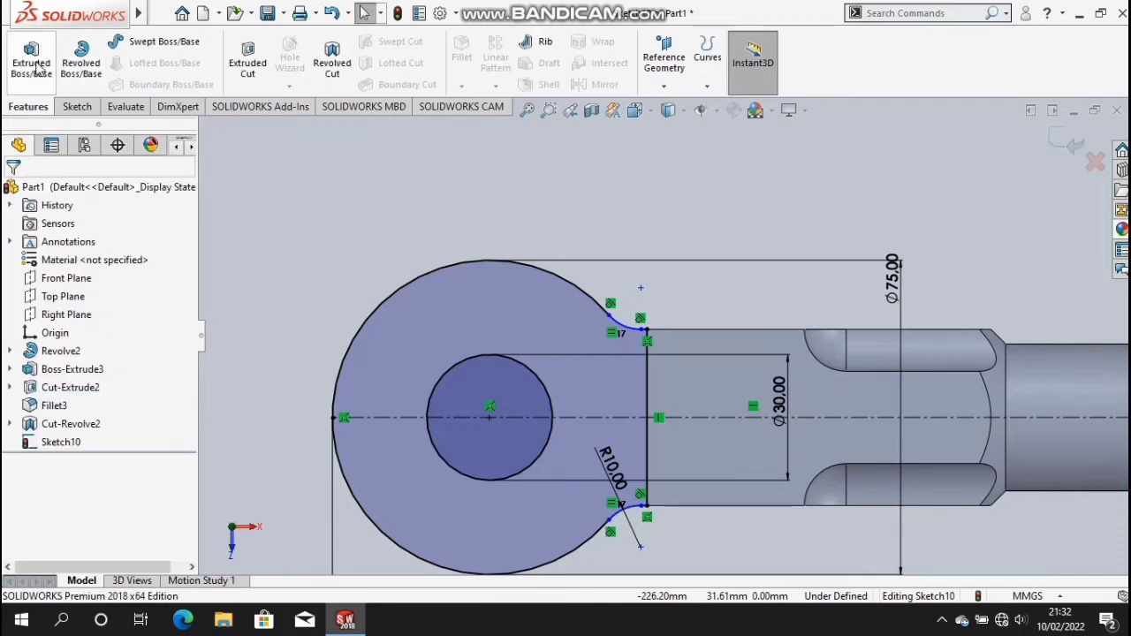
- Extrude Sketch10 45 mm with a Mid Plane end condition as Boss-Extrude4
click(31, 58)
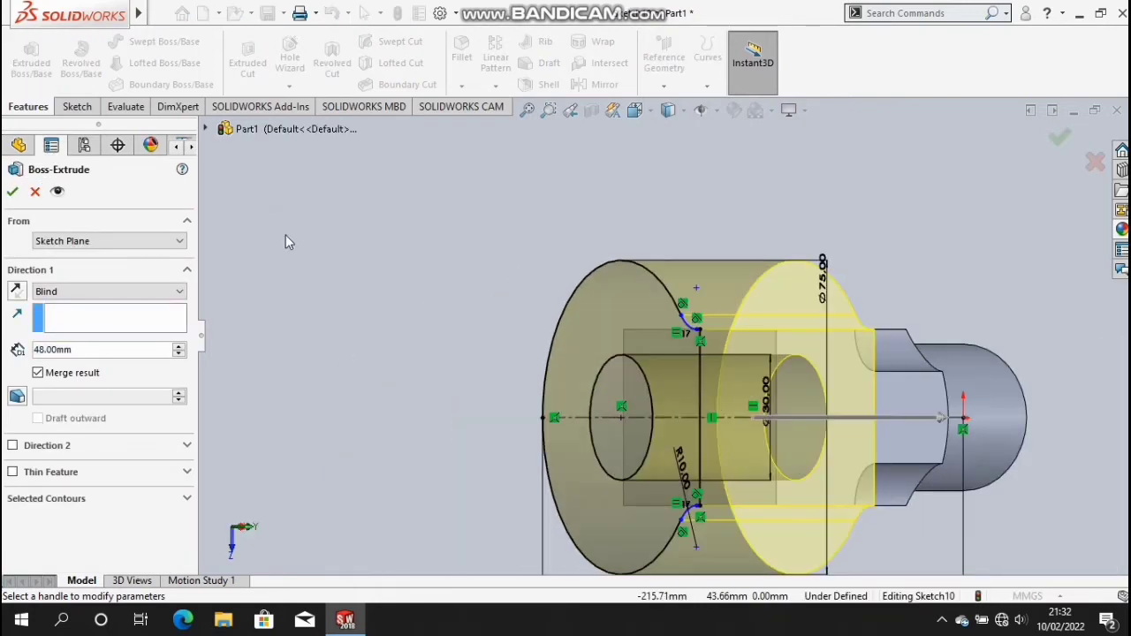
key(Left)
key(Left)
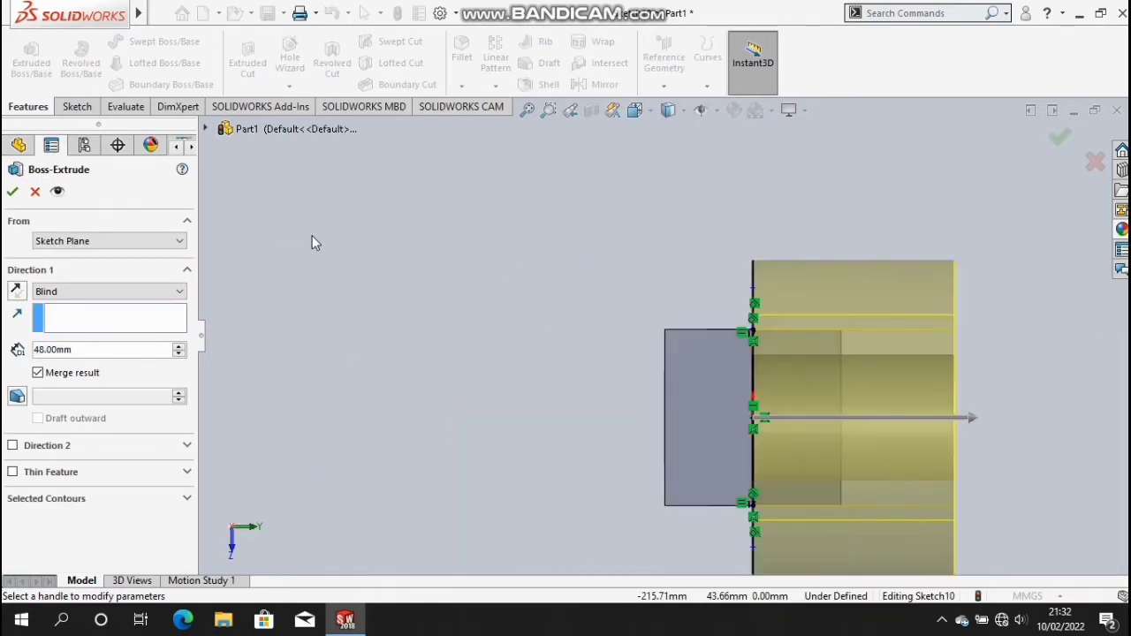
key(z)
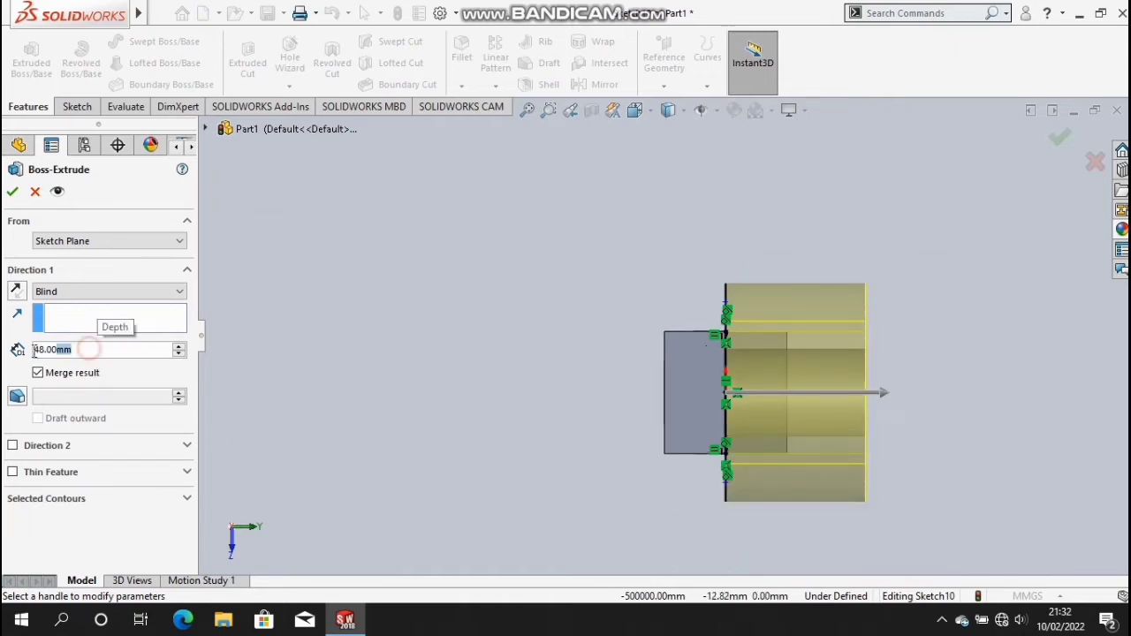
text(45)
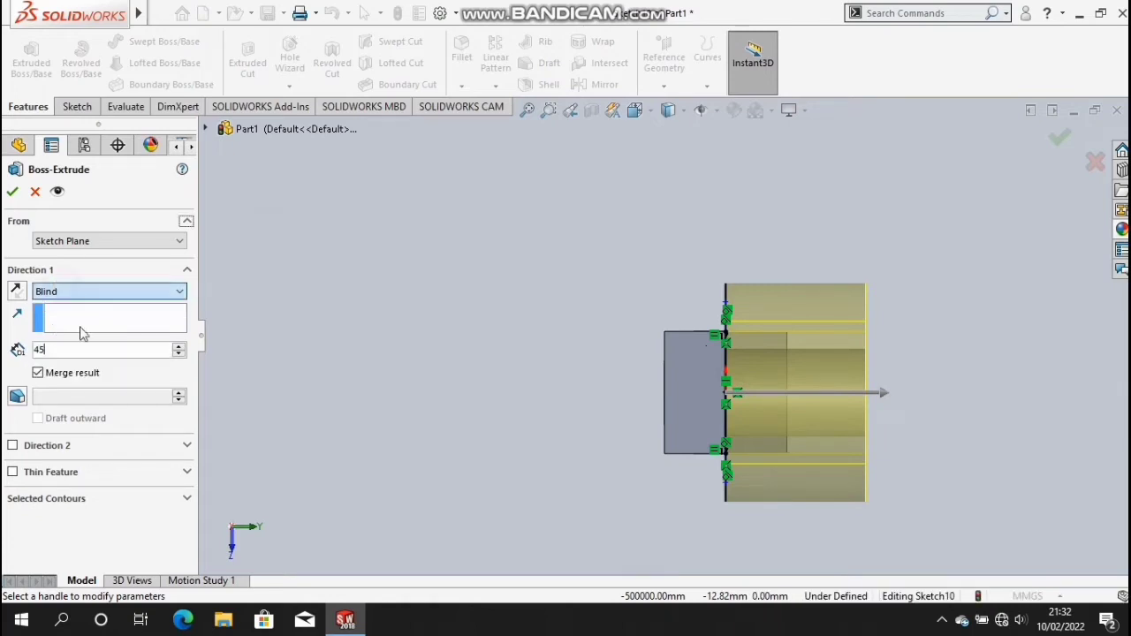
key(Return)
click(101, 293)
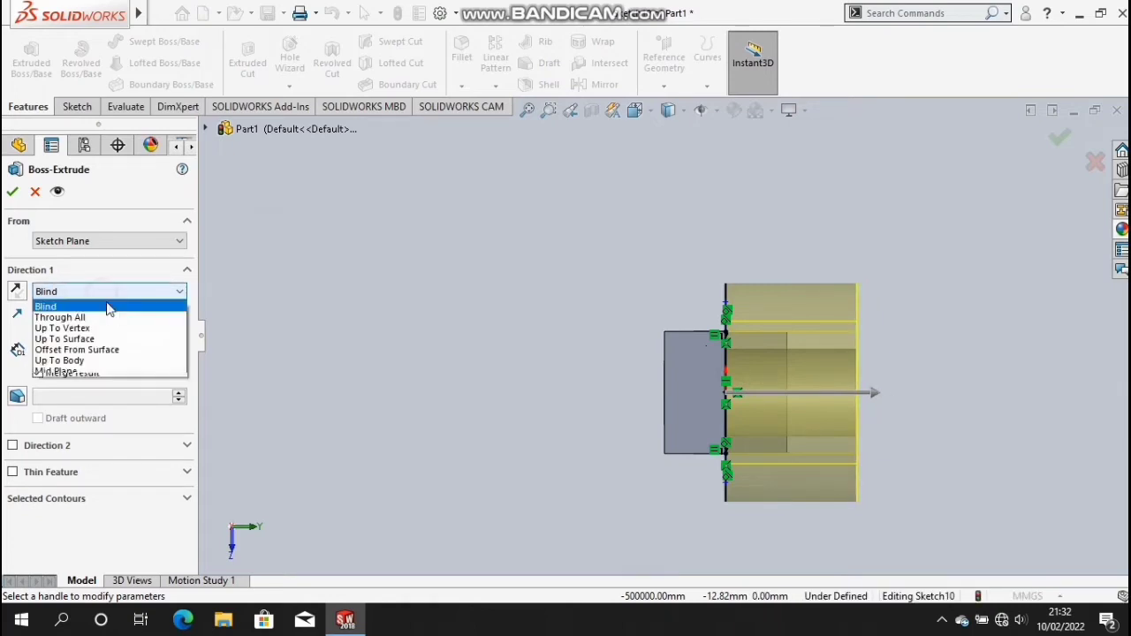
click(120, 371)
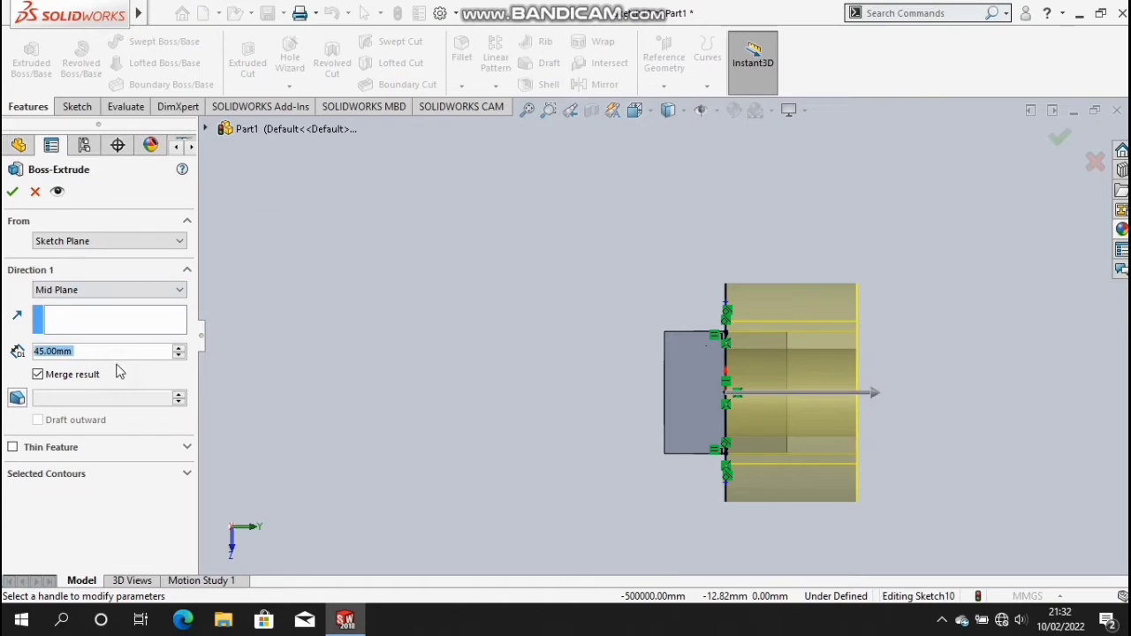
click(12, 194)
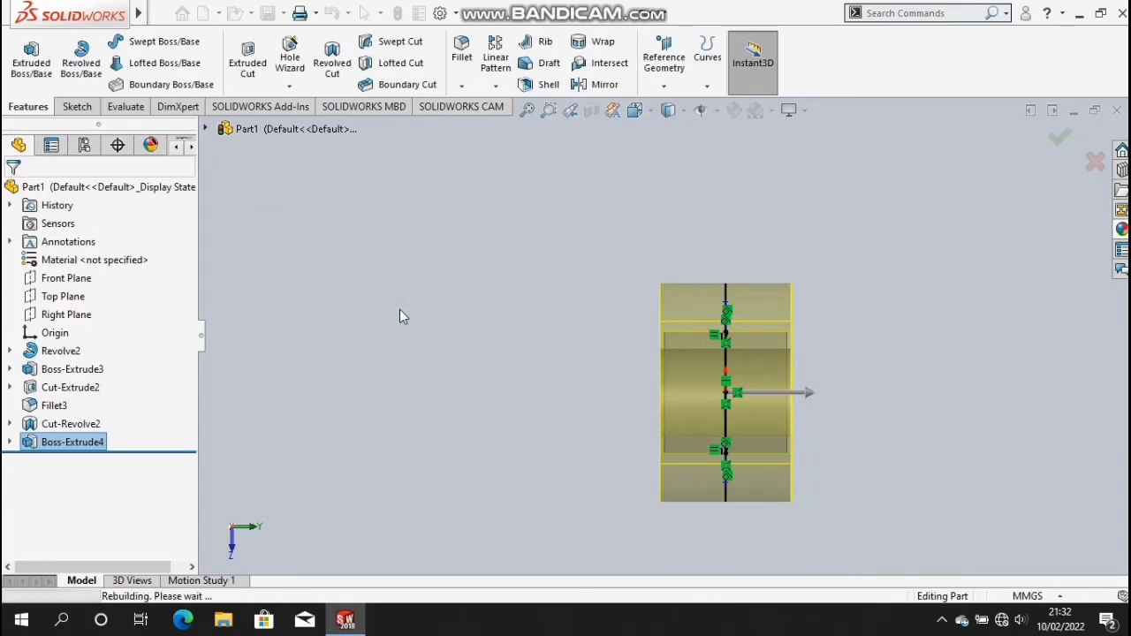
key(ctrl+5)
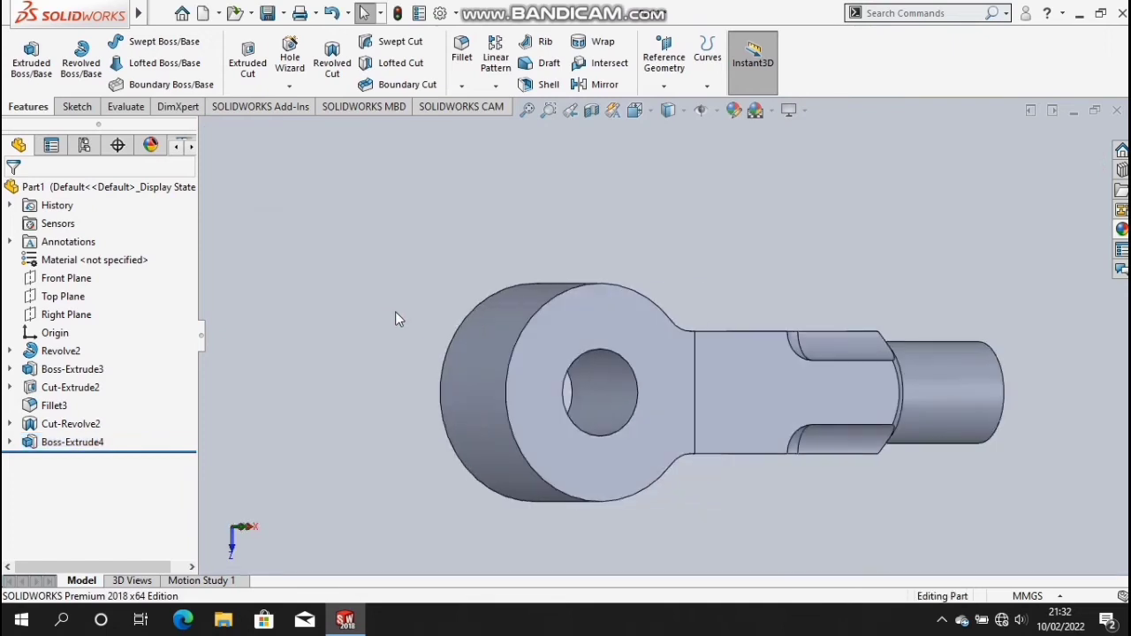
key(ctrl+5)
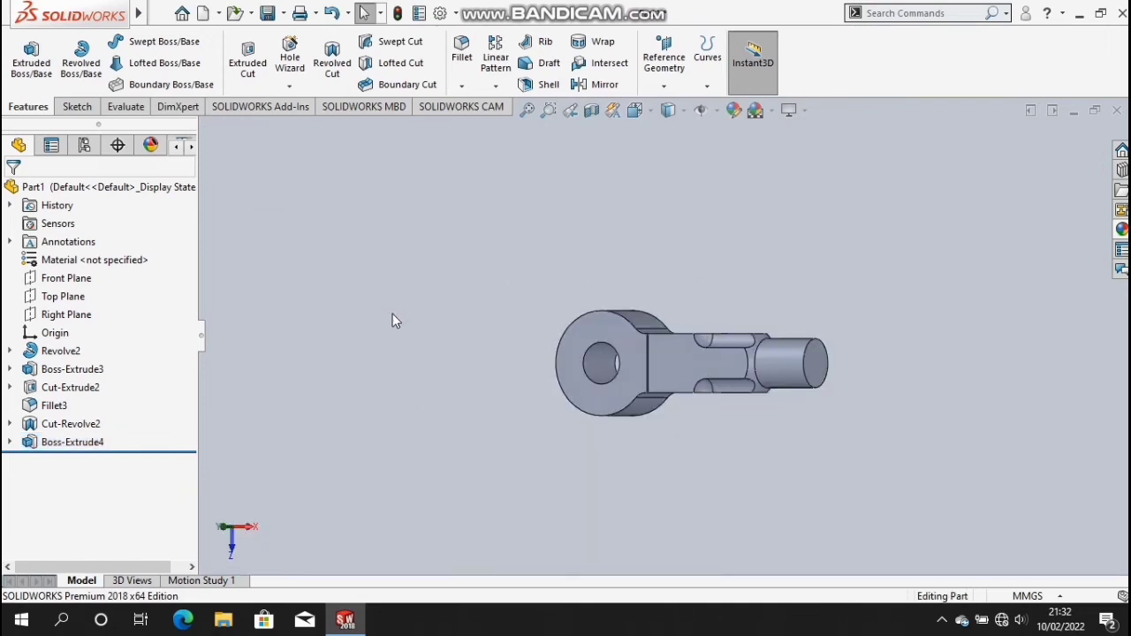
- Compare several swatches and apply a dark grey colour to the whole part
mouse_move(391, 315)
middle_down()
mouse_move(430, 262)
mouse_move(584, 212)
middle_up()
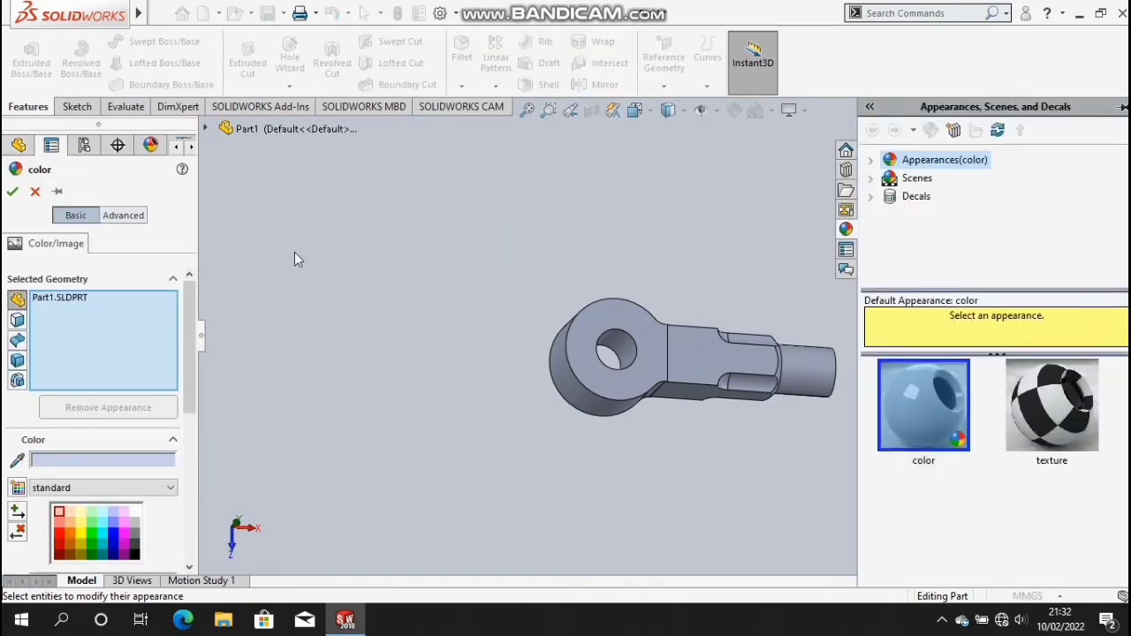
click(141, 536)
click(133, 540)
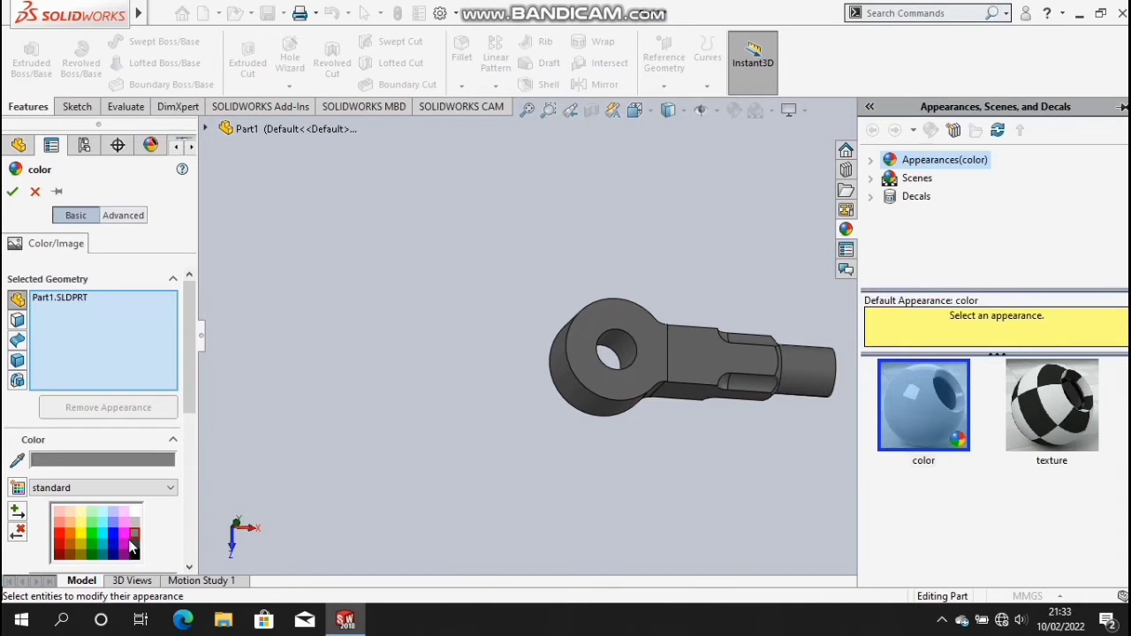
click(137, 530)
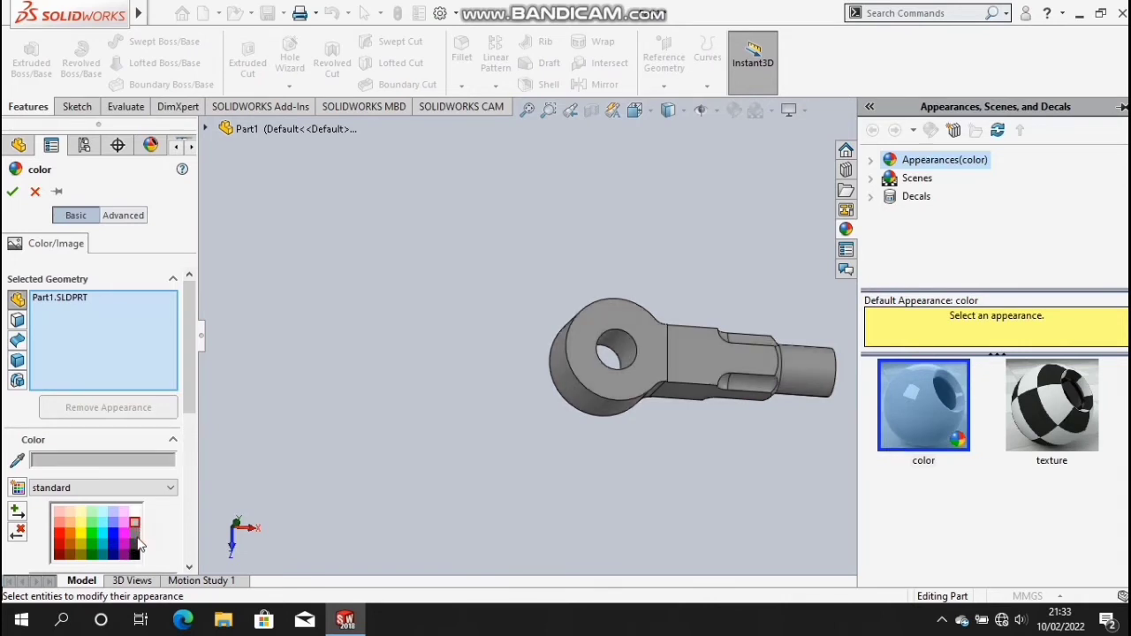
click(137, 544)
click(138, 554)
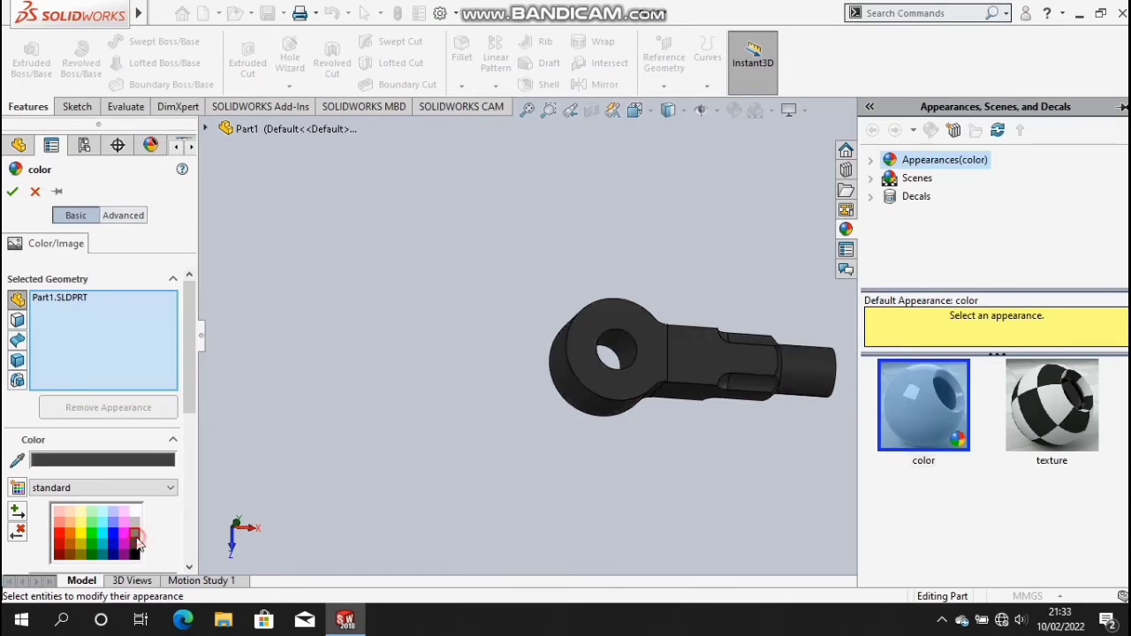
click(138, 548)
click(14, 191)
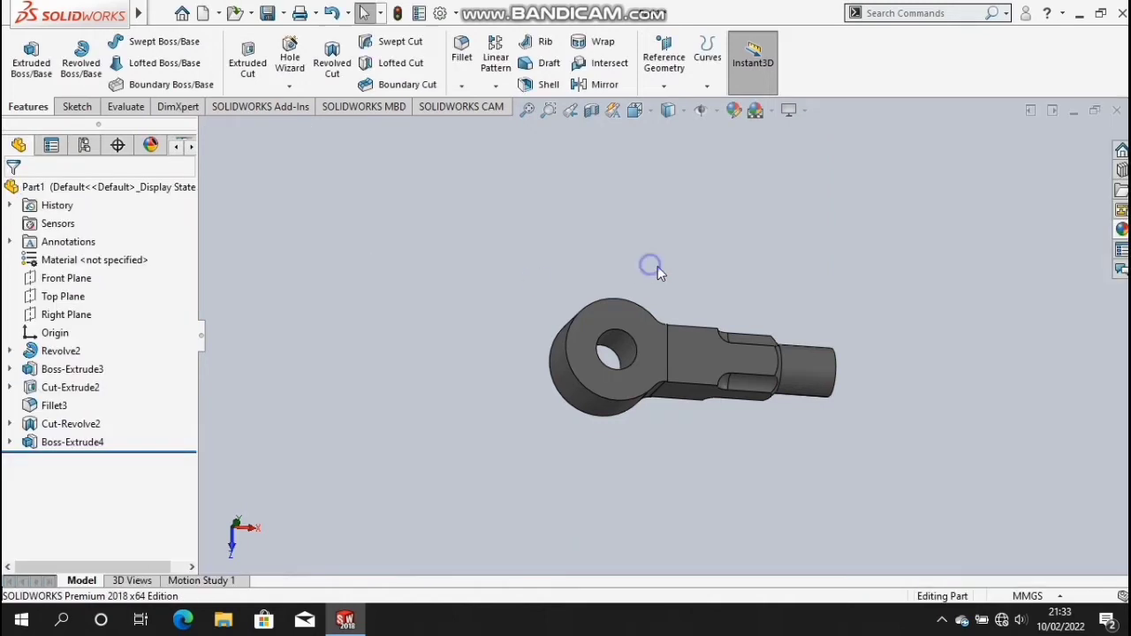
- Tumble the part diagonally, snap to a face view, then rotate to show the eye face and slot
right_click(657, 266)
click(702, 337)
drag(863, 335, 495, 263)
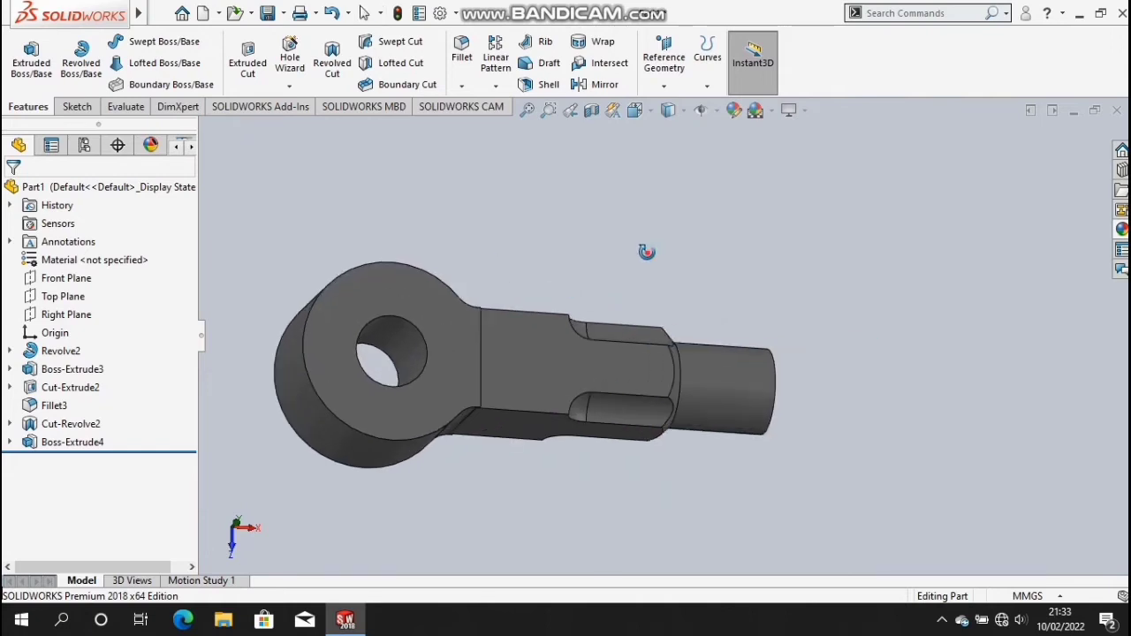
mouse_move(646, 252)
mouse_down()
mouse_move(821, 270)
mouse_move(783, 245)
mouse_move(687, 229)
mouse_up()
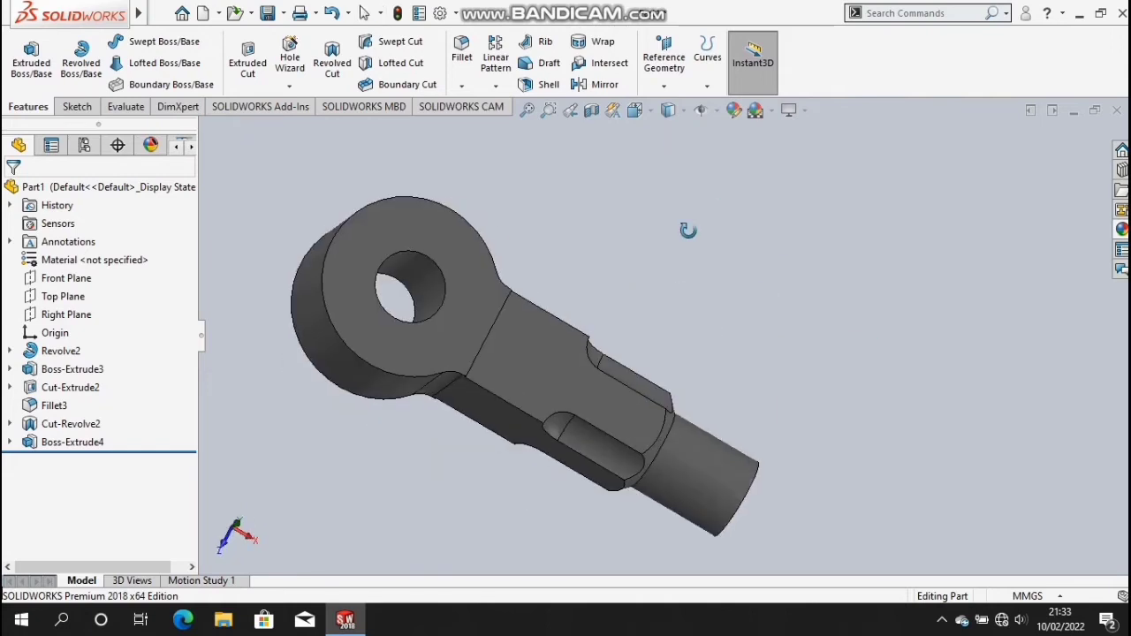
scroll(616, 300, up, 2)
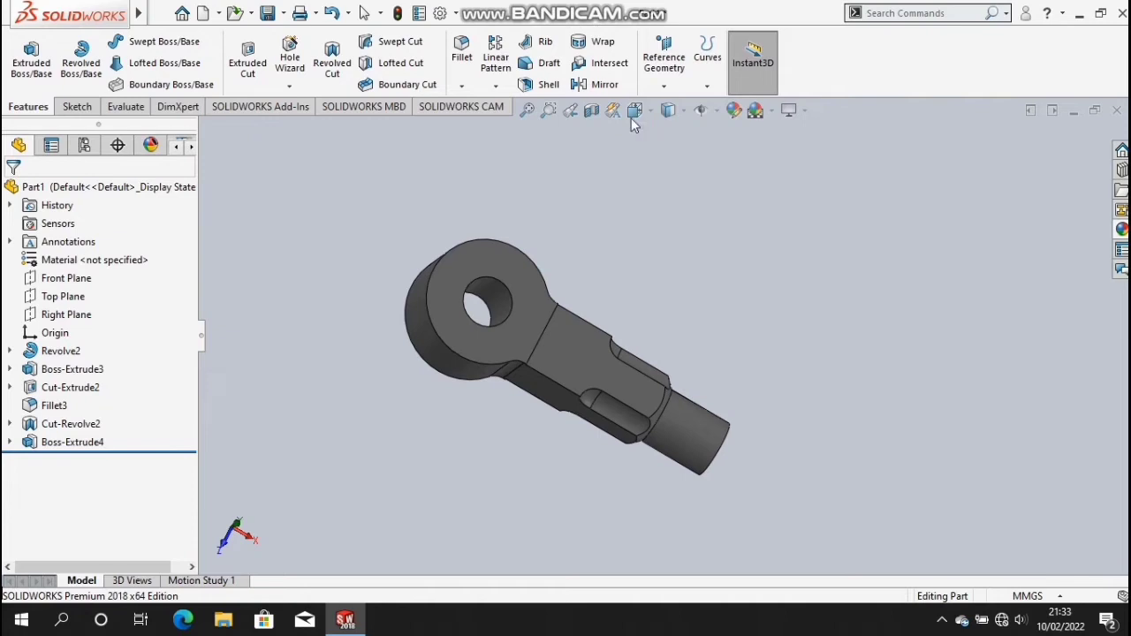
click(634, 112)
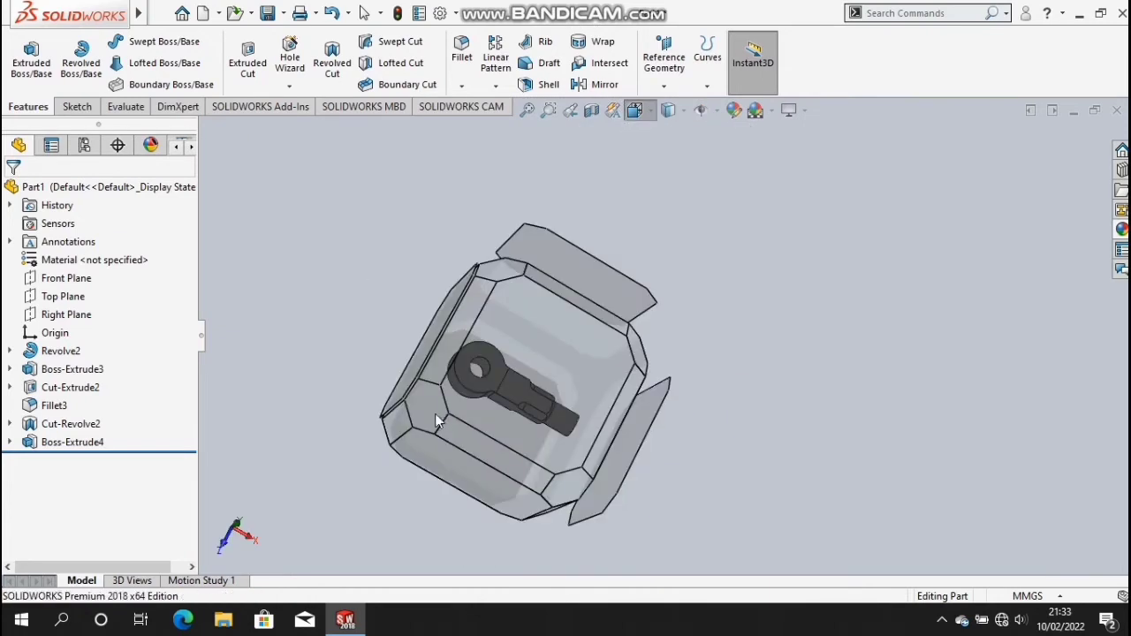
click(433, 413)
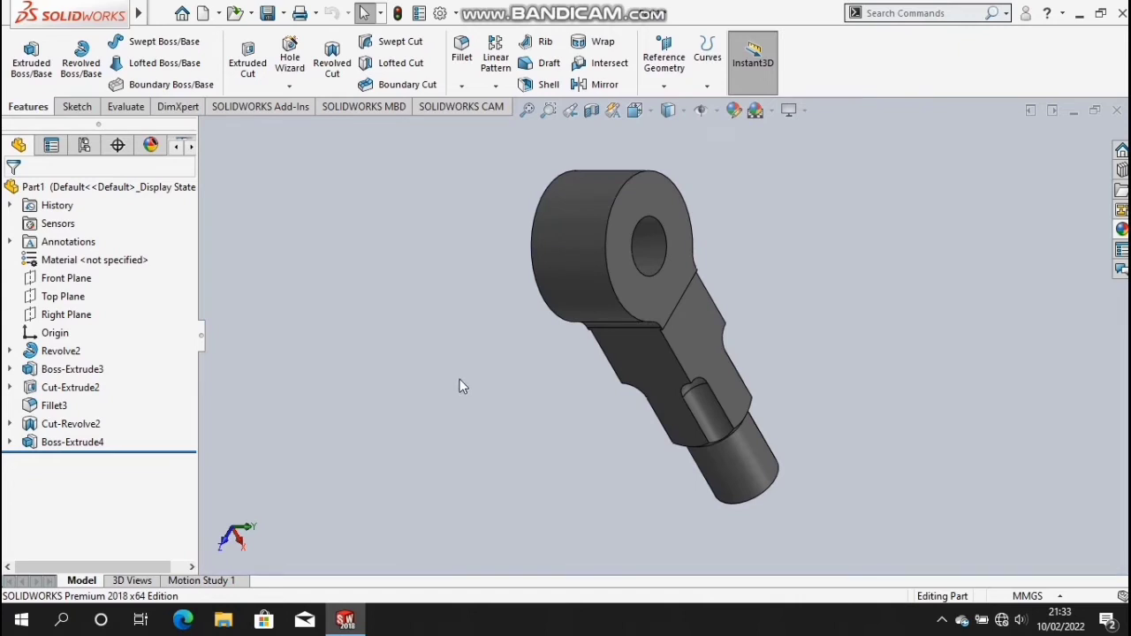
right_click(459, 381)
click(505, 449)
mouse_move(530, 360)
mouse_down()
mouse_move(507, 333)
mouse_move(480, 348)
mouse_move(501, 464)
mouse_move(535, 487)
mouse_move(474, 270)
mouse_move(271, 280)
mouse_move(245, 182)
mouse_move(312, 159)
mouse_move(293, 149)
mouse_move(360, 265)
mouse_up()
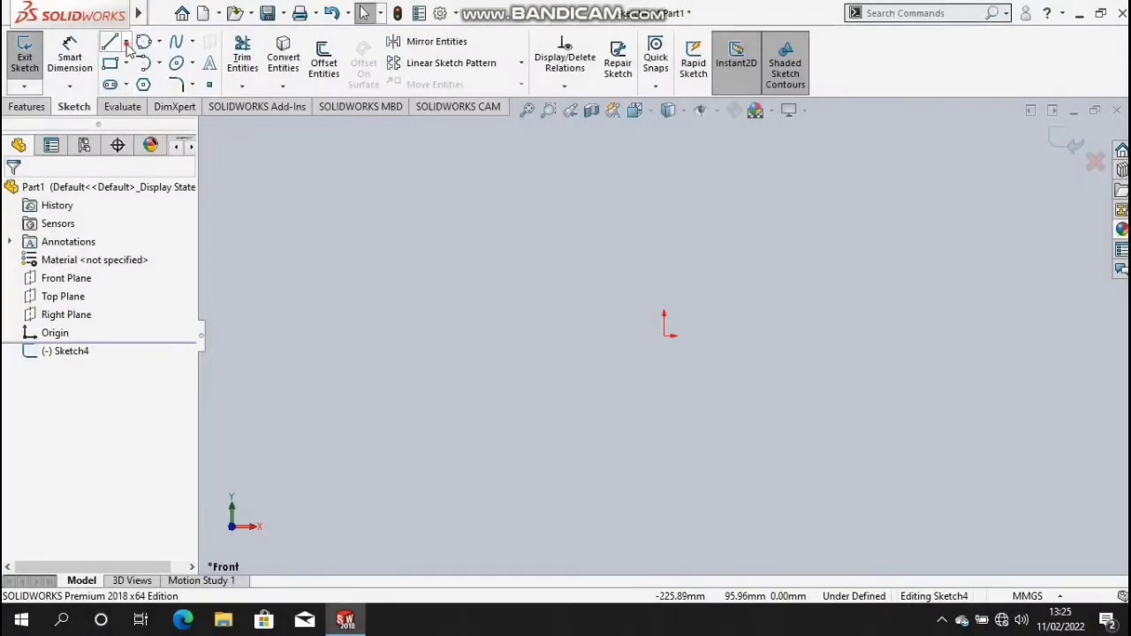
- Draw a horizontal centreline left of the origin and a rectangle of lines standing on it
click(126, 42)
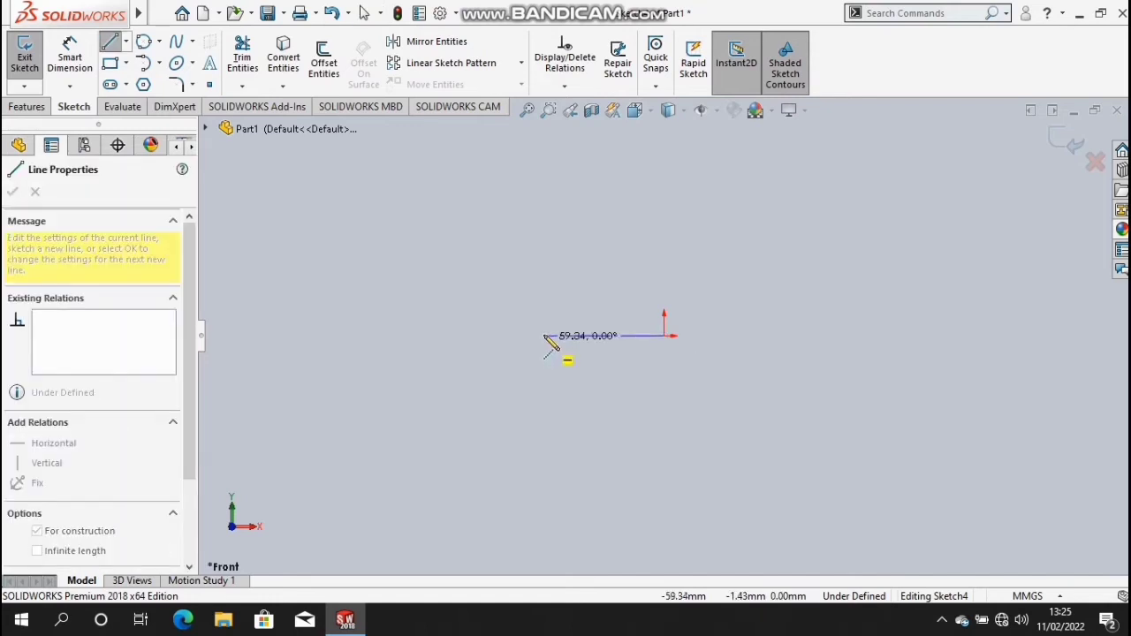
click(544, 337)
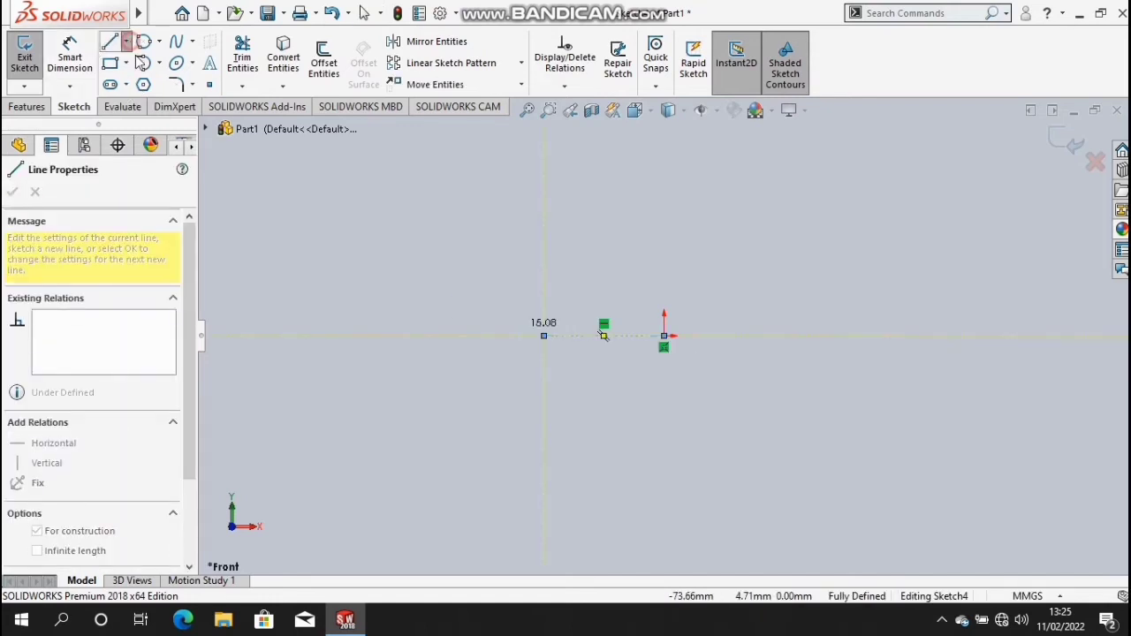
click(126, 42)
click(159, 81)
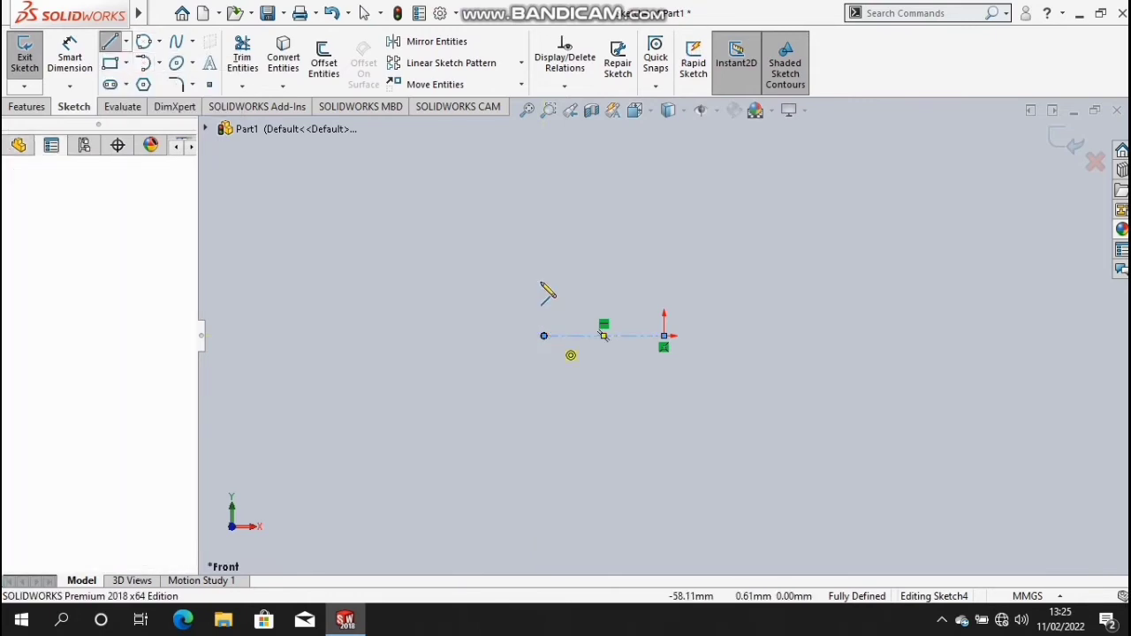
click(544, 336)
click(543, 281)
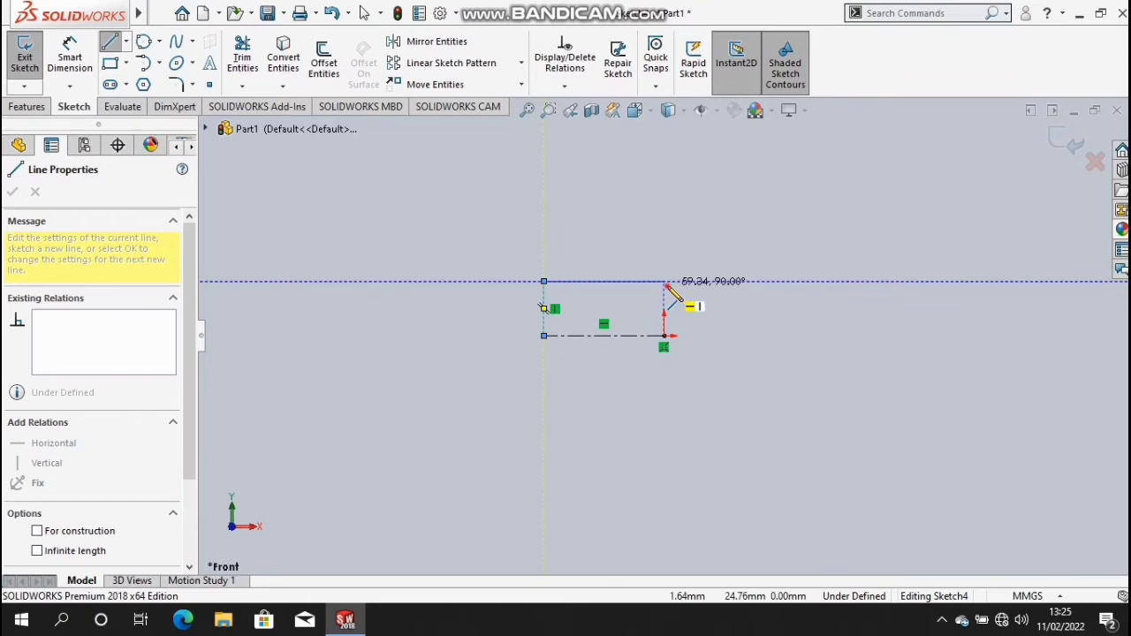
click(664, 281)
click(664, 336)
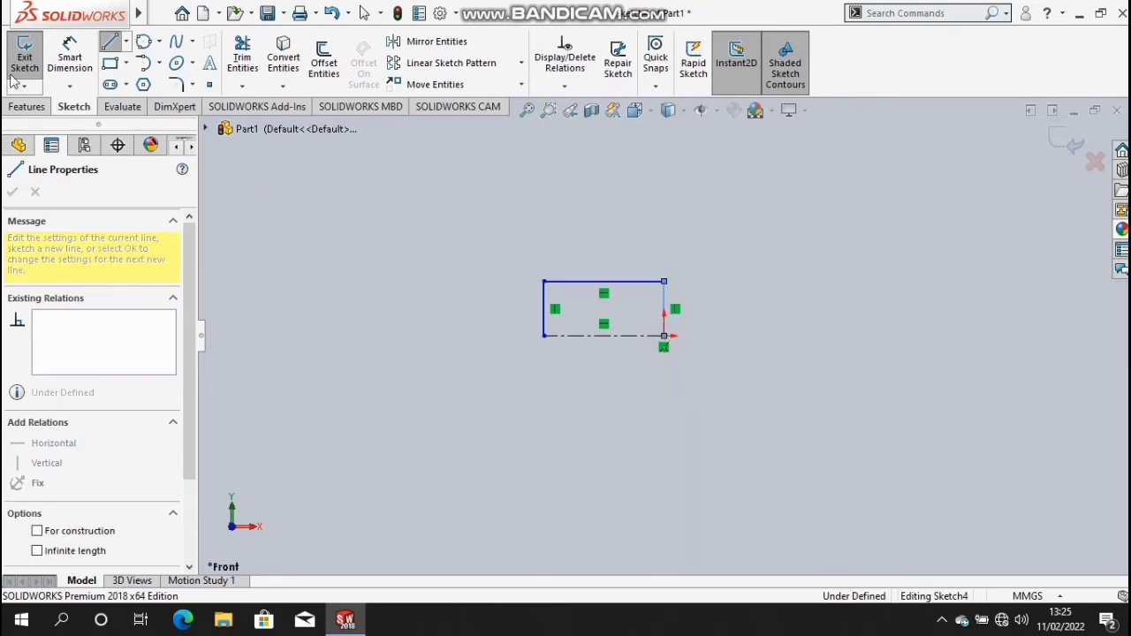
click(70, 58)
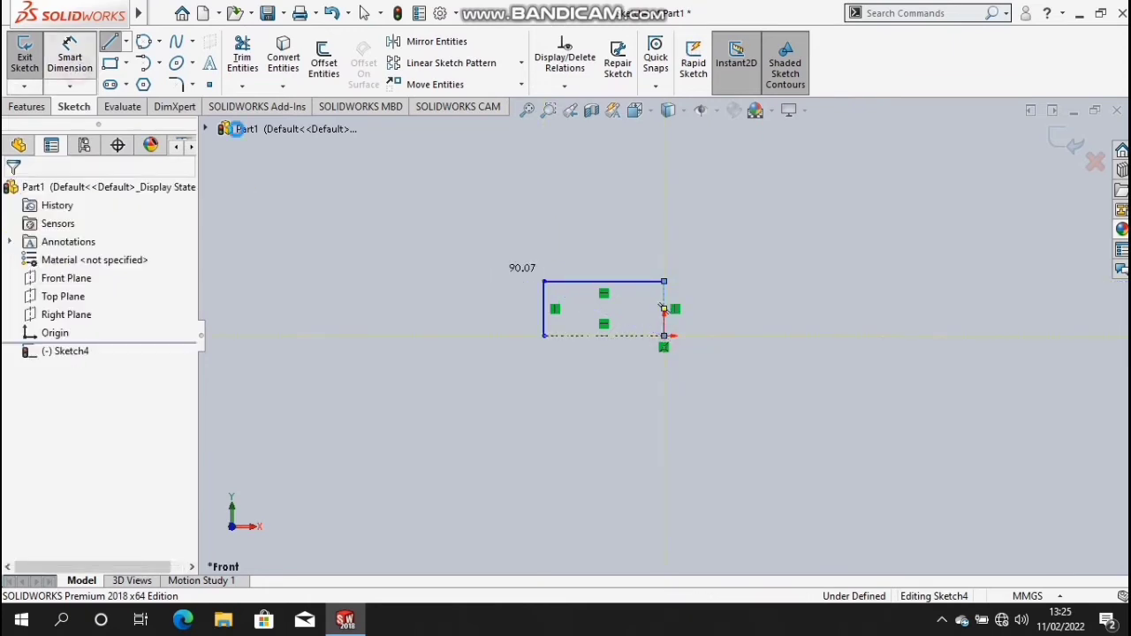
- Dimension the centreline 40 mm long and the profile's right edge 17.50 mm high
click(607, 336)
key(Escape)
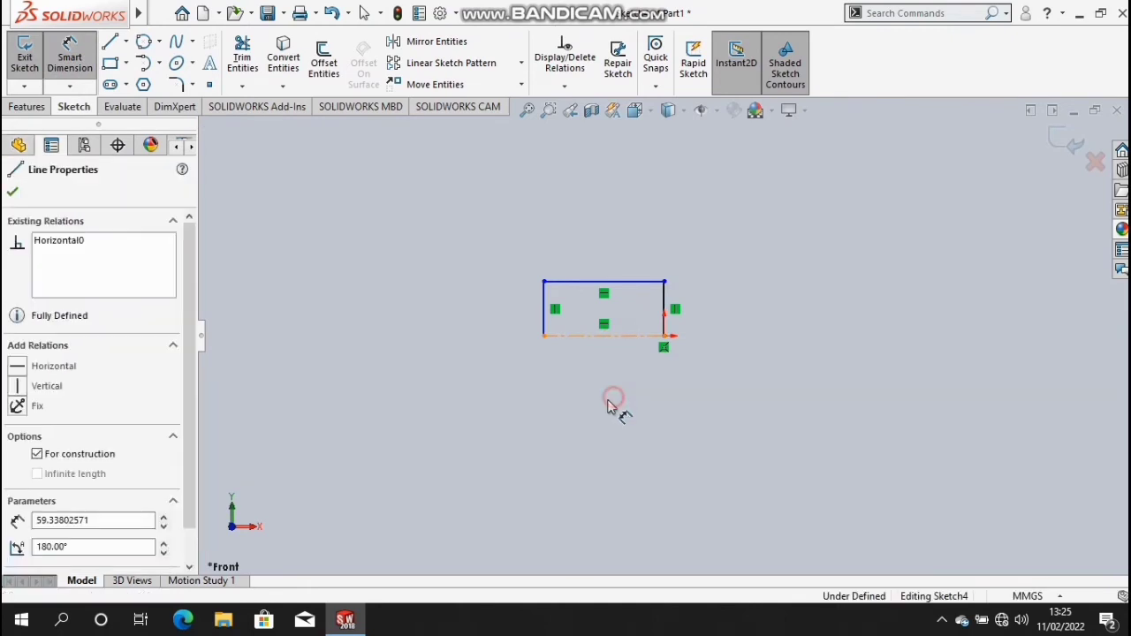
click(610, 406)
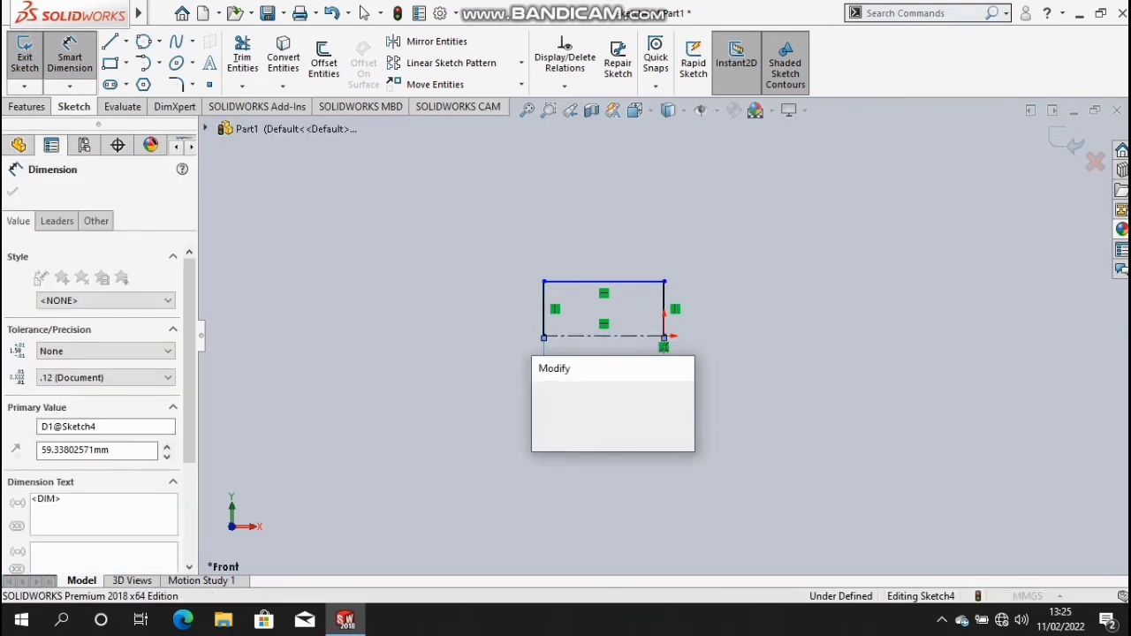
text(40)
key(Return)
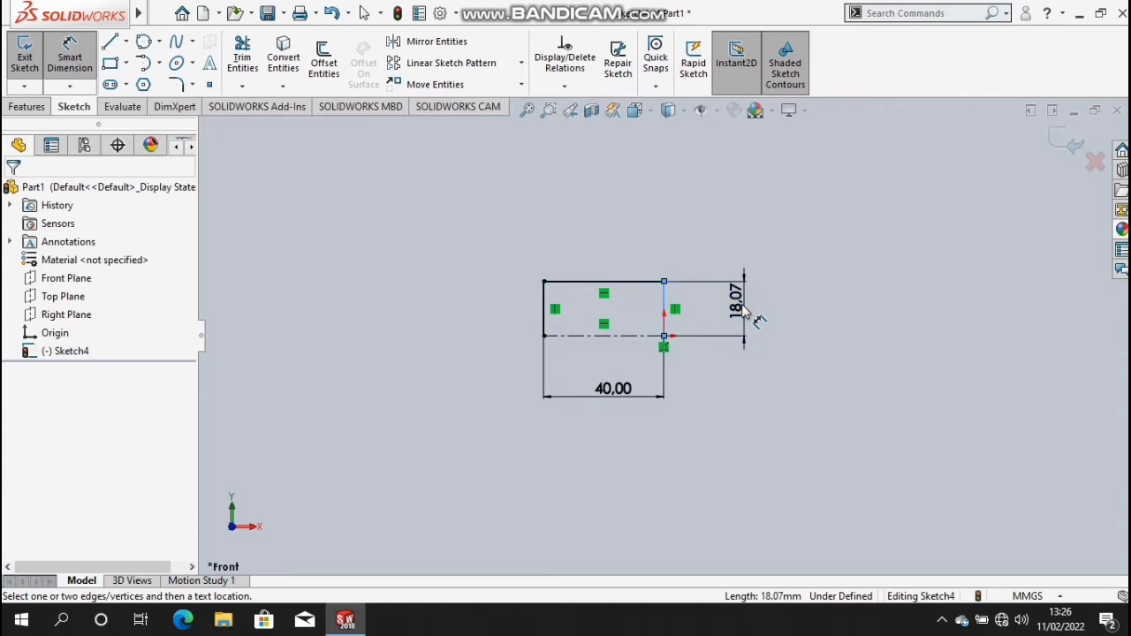
click(742, 311)
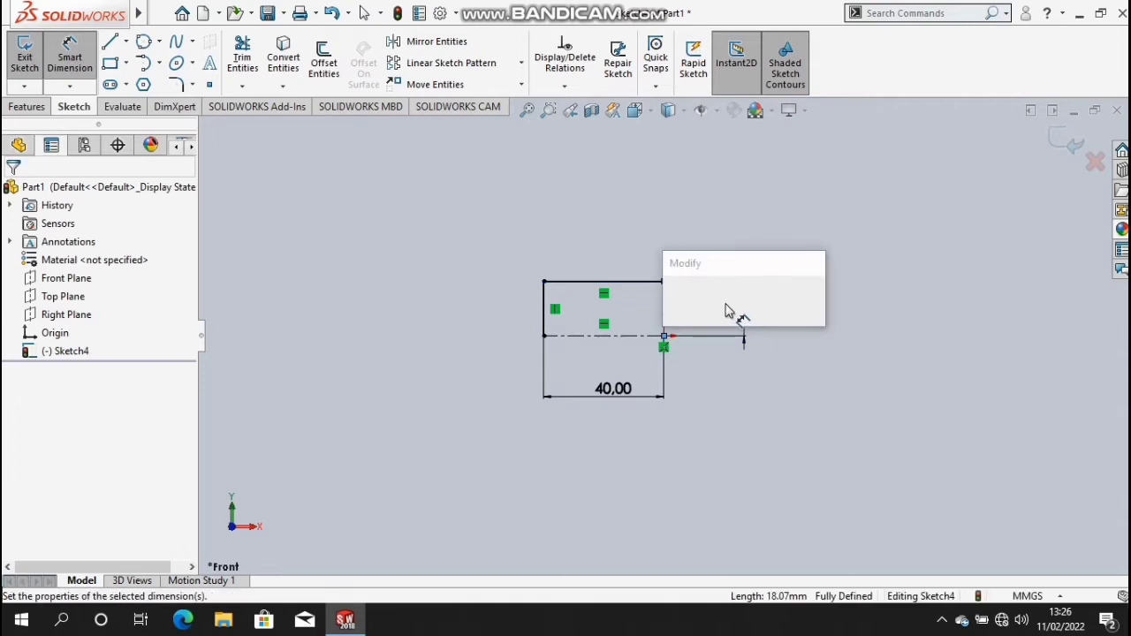
text(17.5)
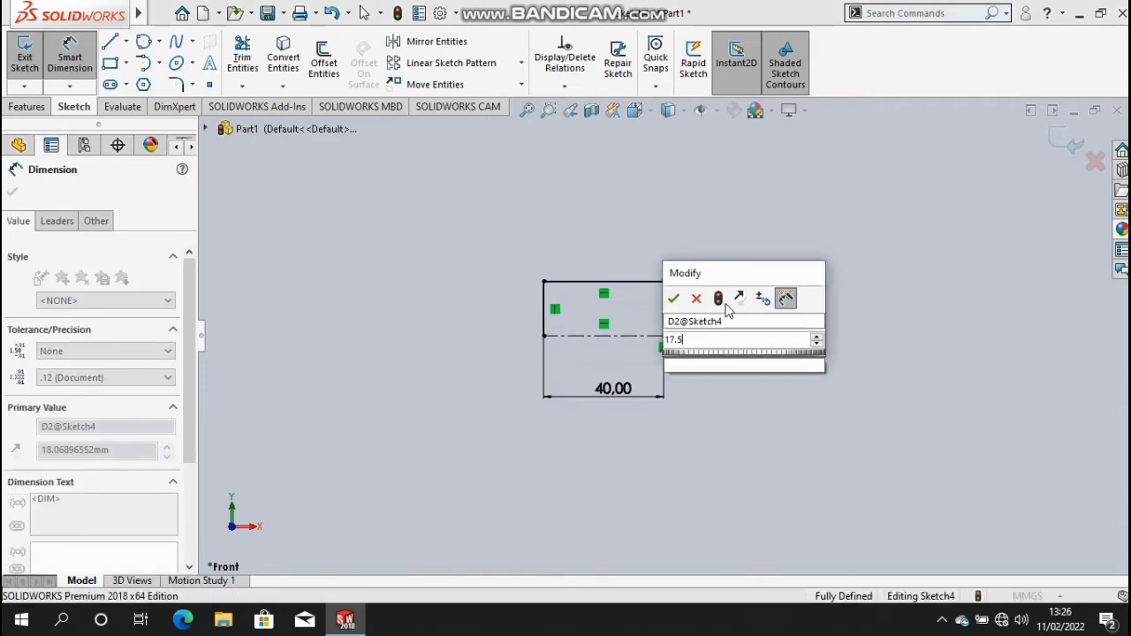
key(Escape)
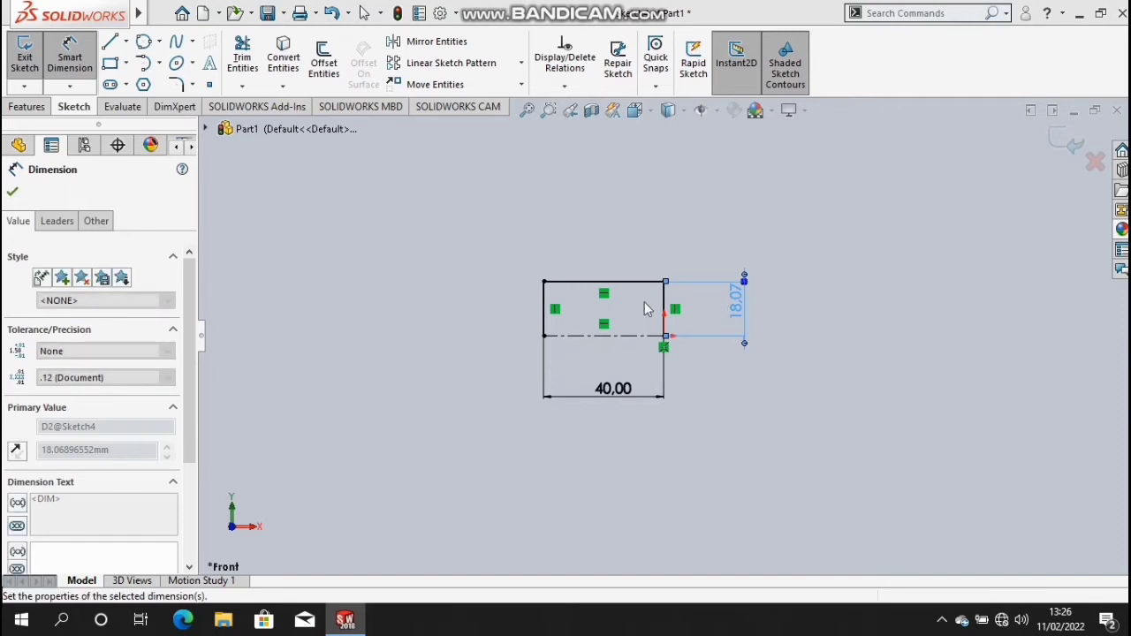
click(11, 192)
- Revolve Sketch4 360° around the construction line, creating Revolve2
click(31, 107)
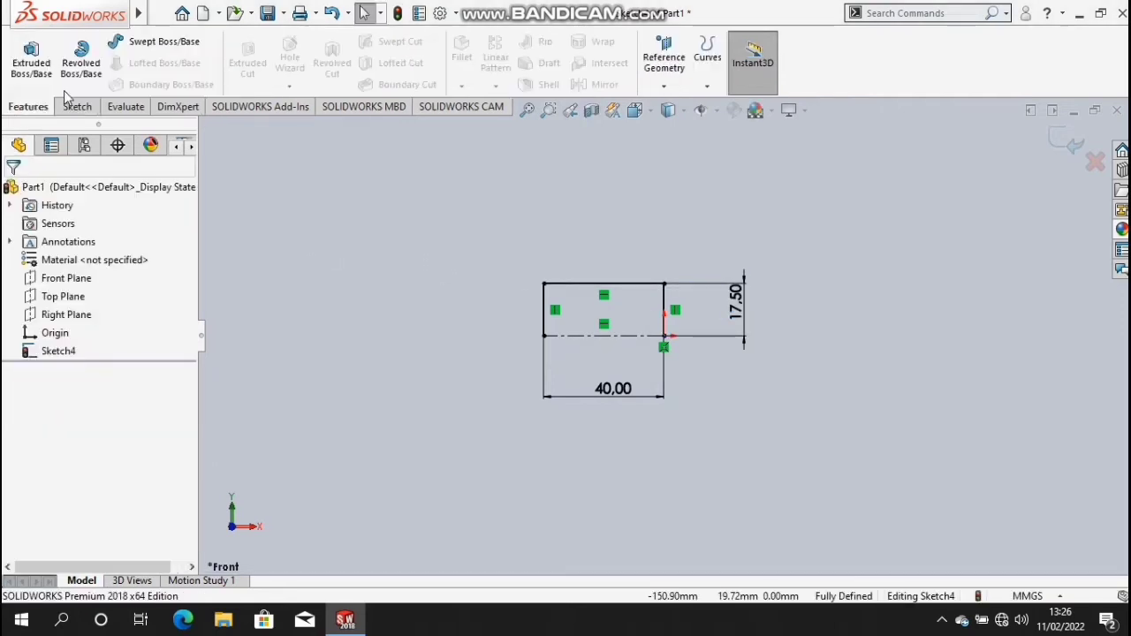
click(89, 78)
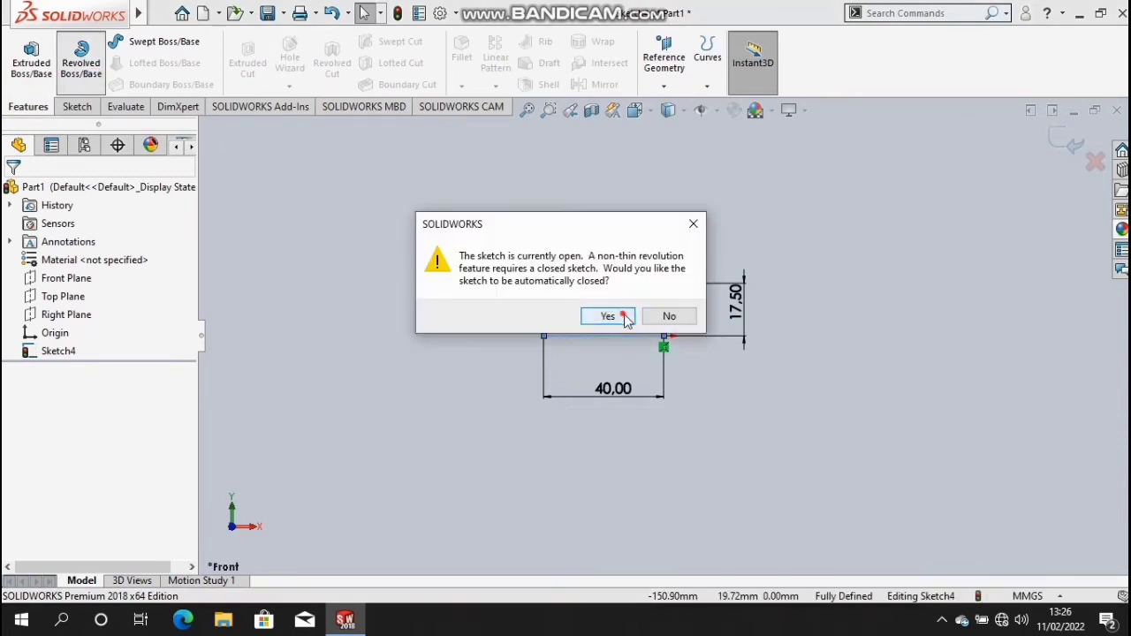
click(607, 316)
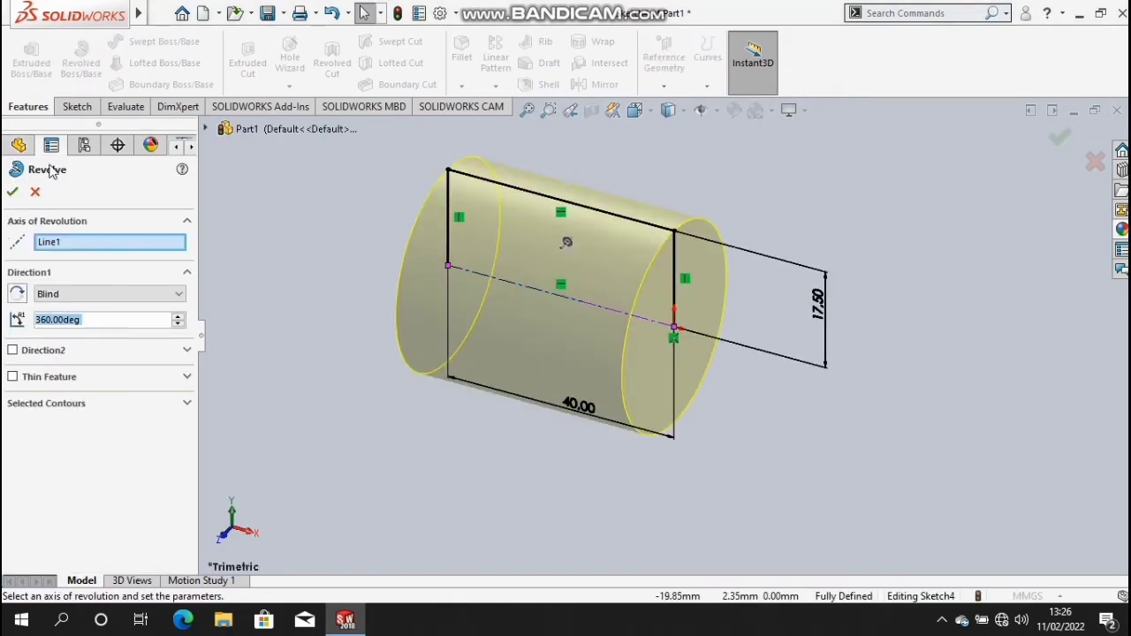
click(14, 193)
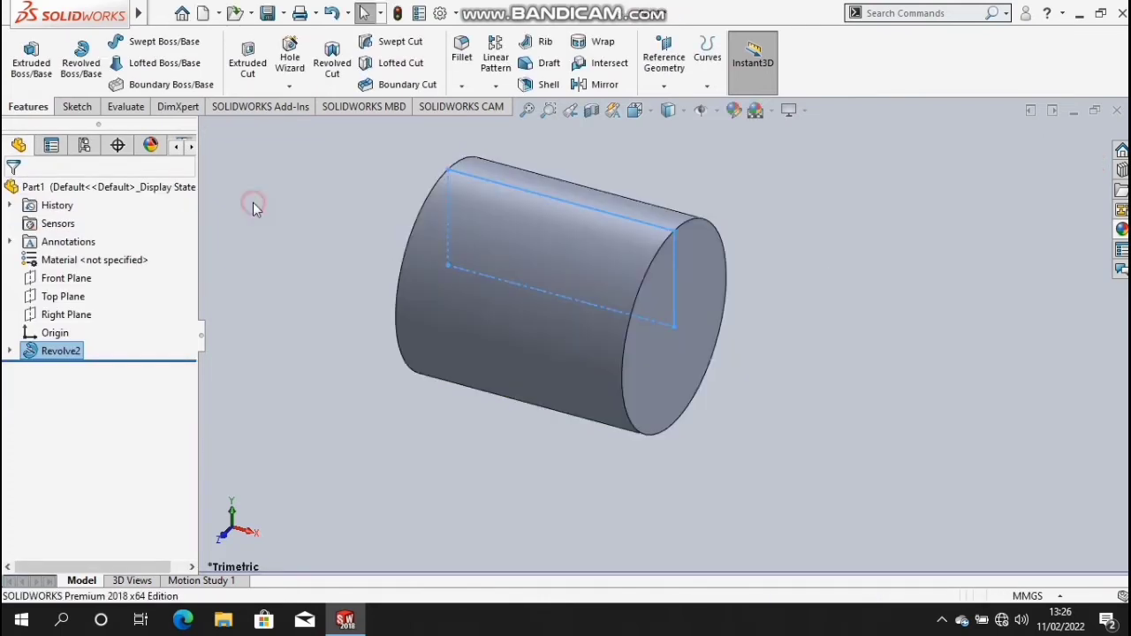
- Open a new sketch on the Top Plane, viewed normal to it
key(z)
middle_drag(332, 234, 545, 271)
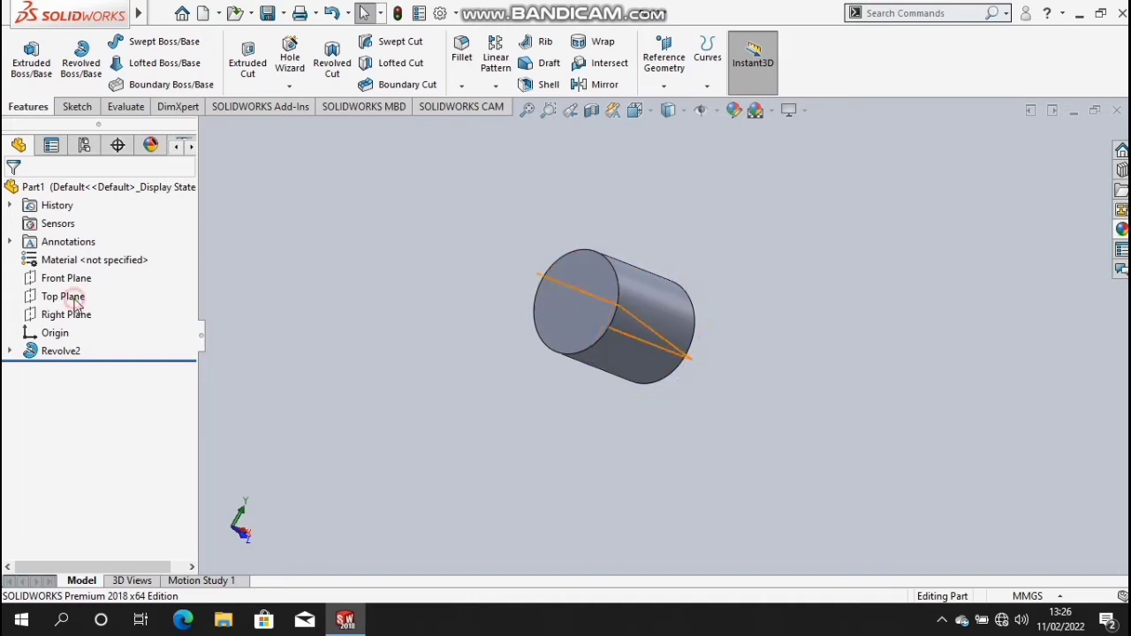
click(74, 302)
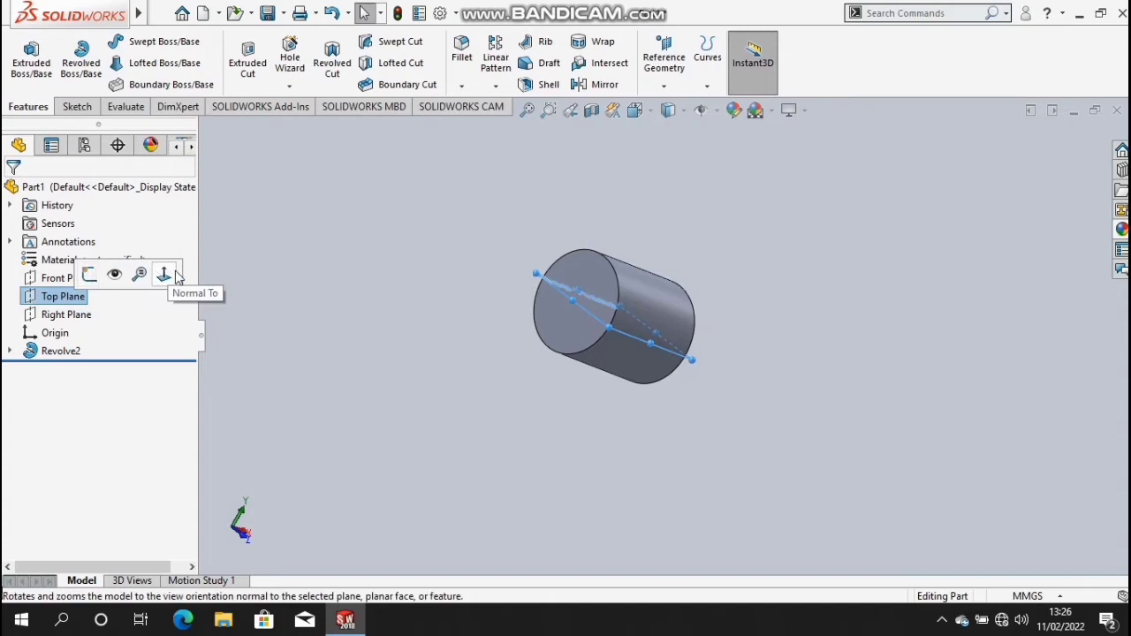
click(171, 276)
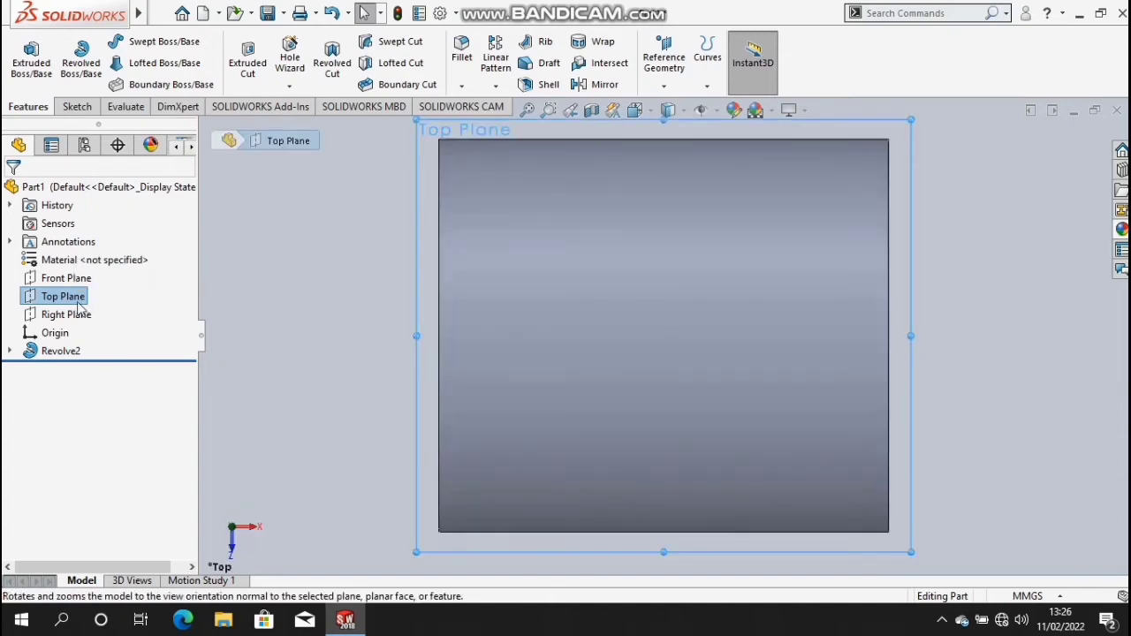
right_click(80, 300)
click(92, 273)
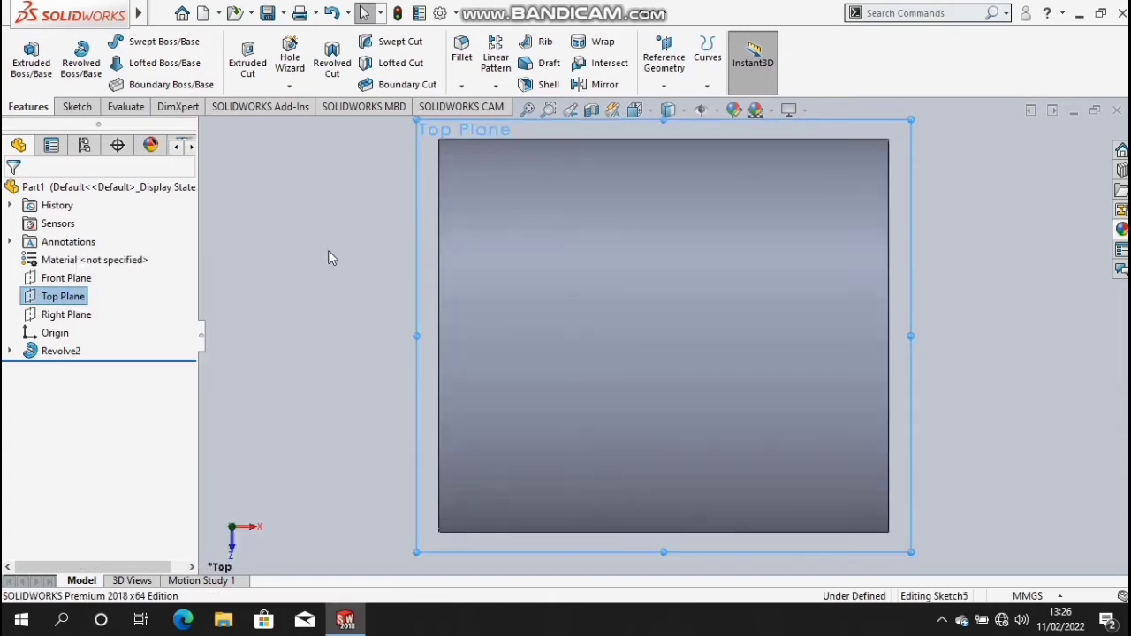
key(z)
key(z)
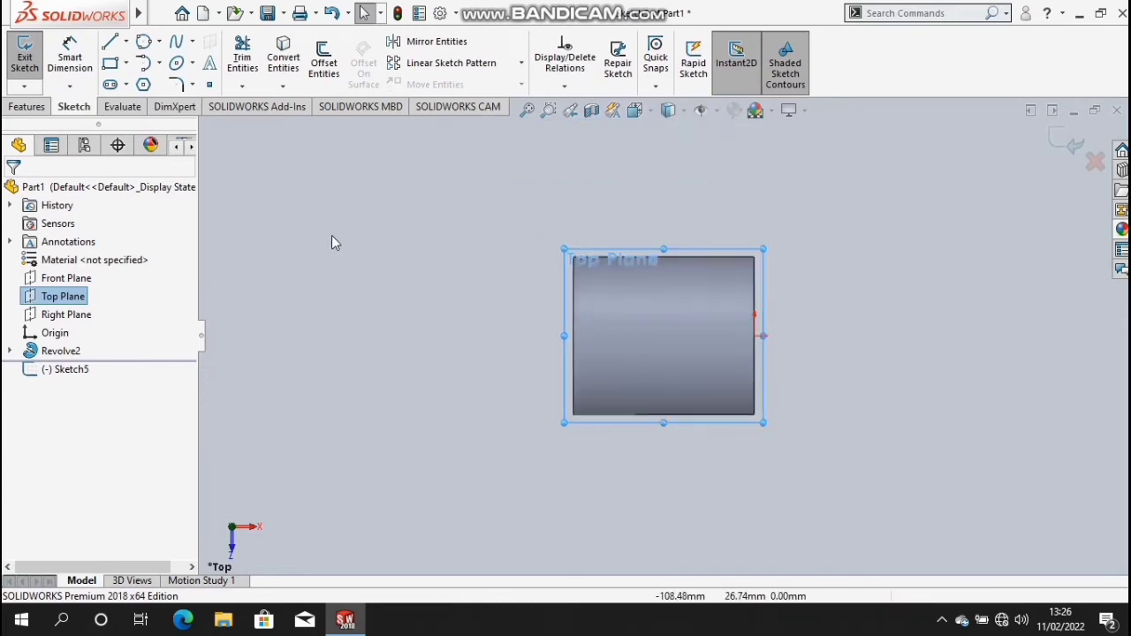
click(128, 42)
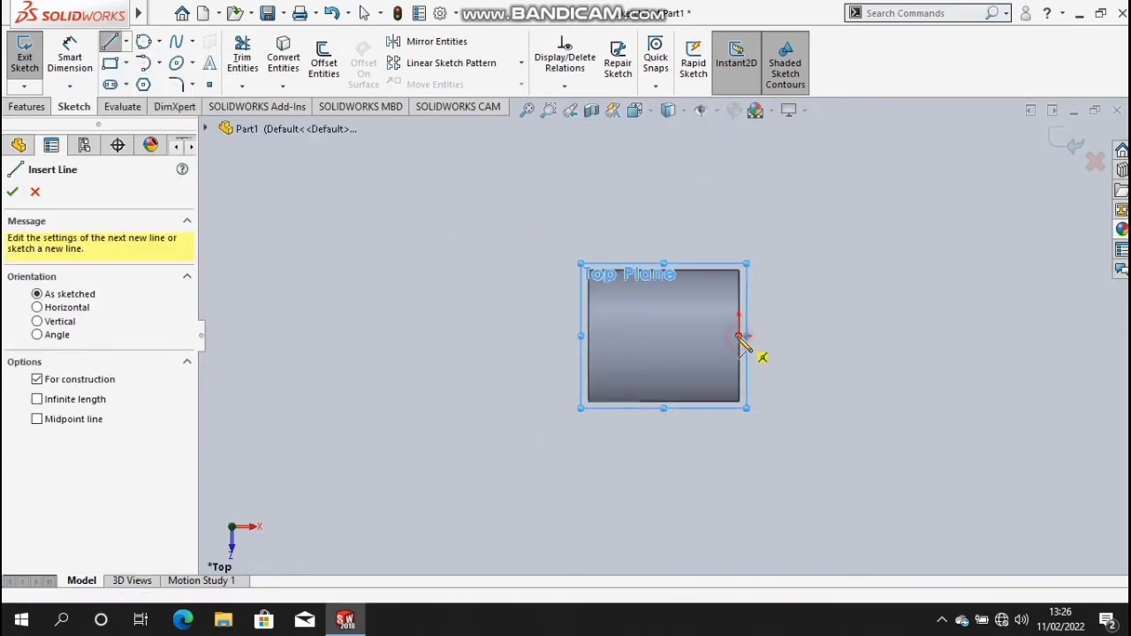
- Draw a centerline far left of the cylinder and dimension it 205.50 mm (280.5-75) long
click(325, 335)
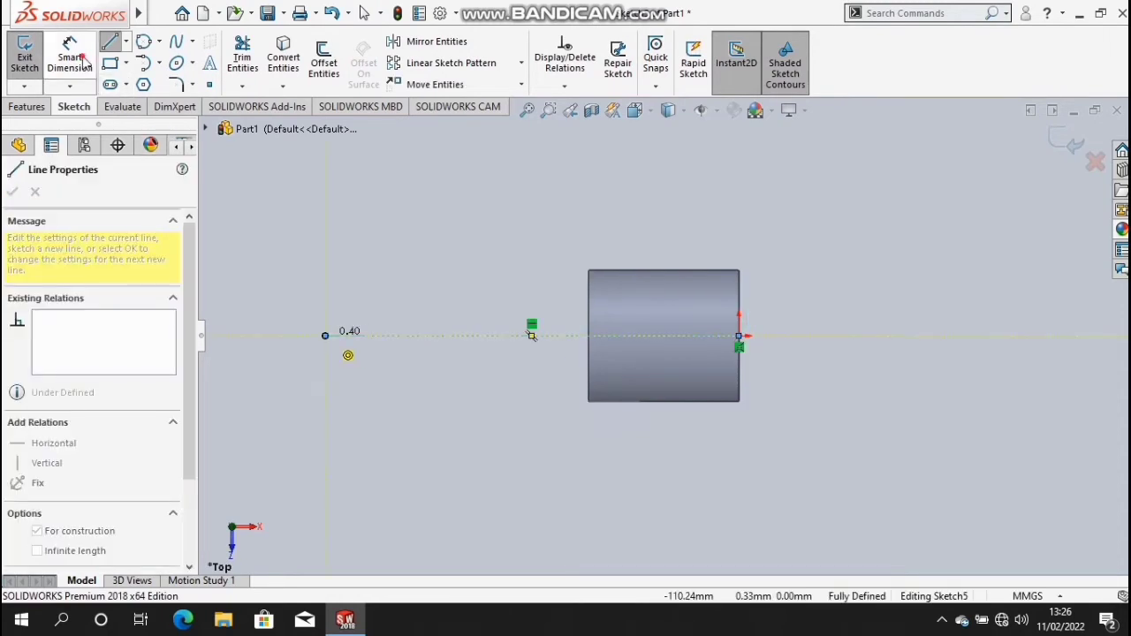
key(Escape)
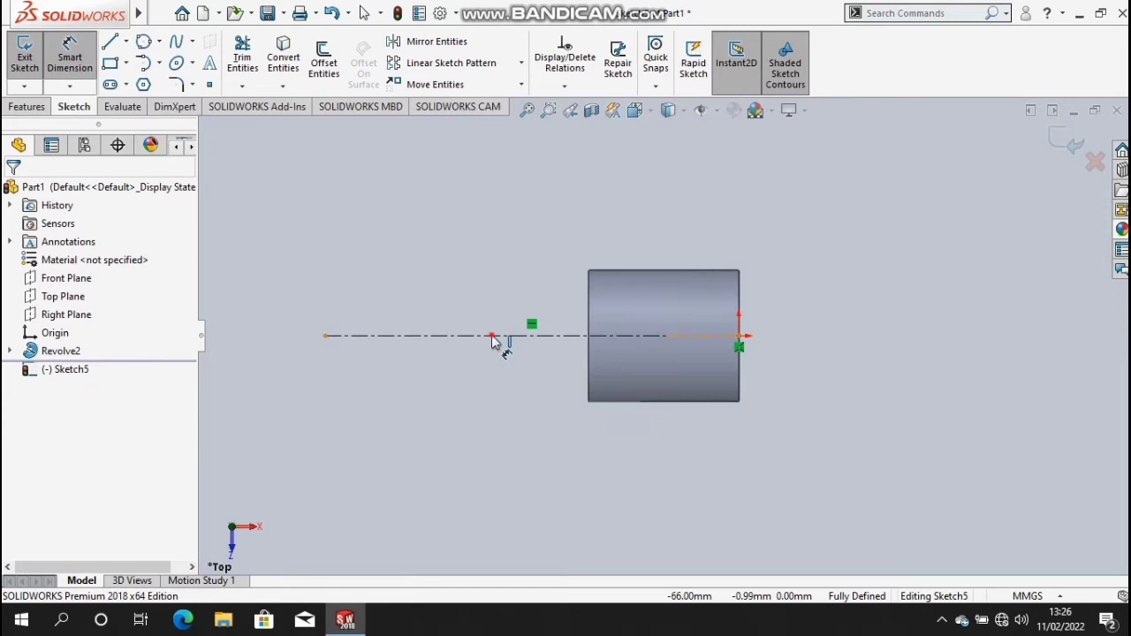
click(497, 337)
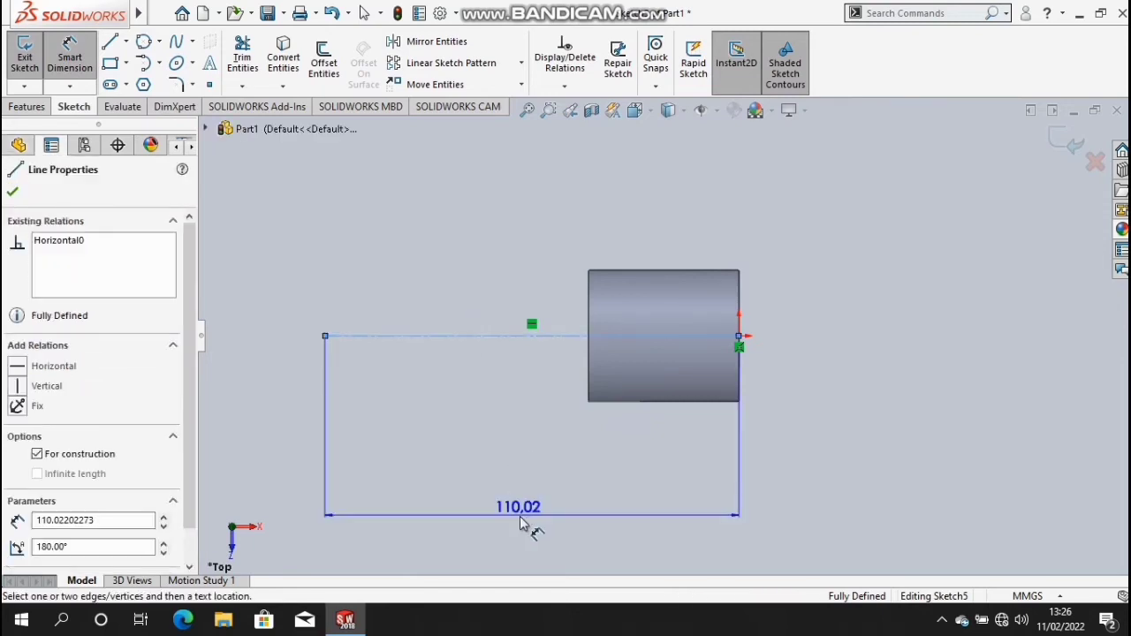
click(520, 518)
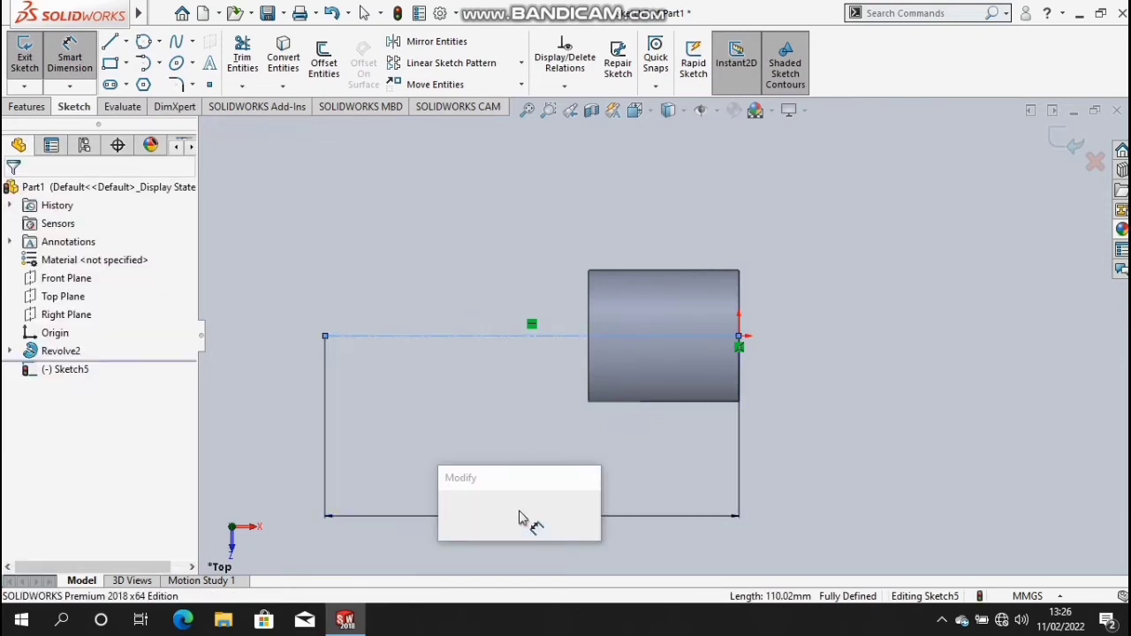
text(2)
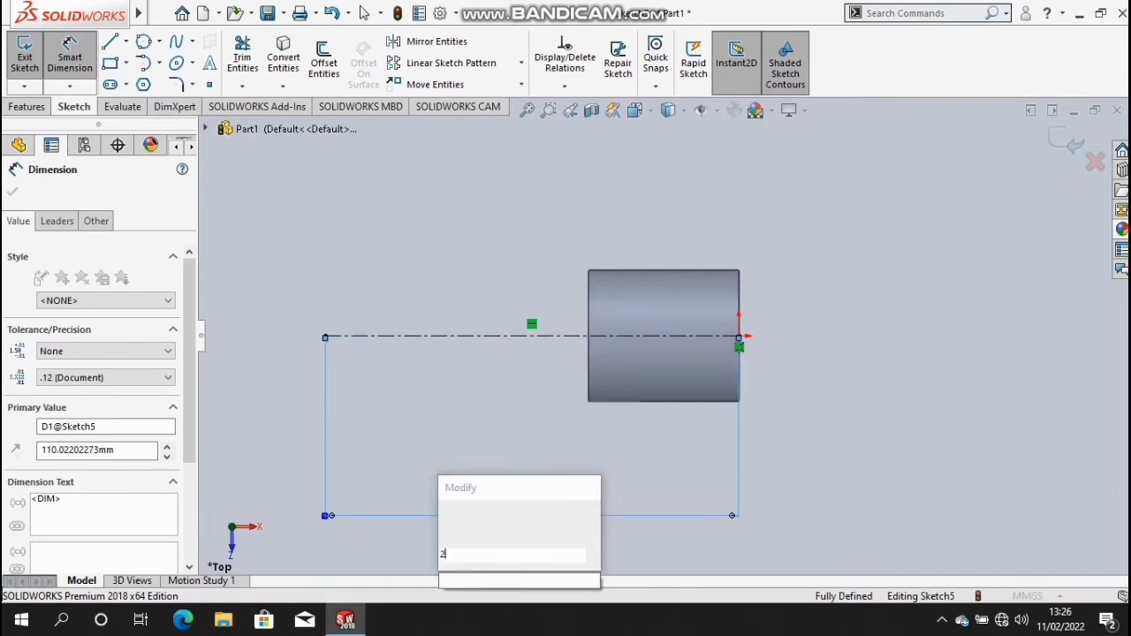
text(80.5-)
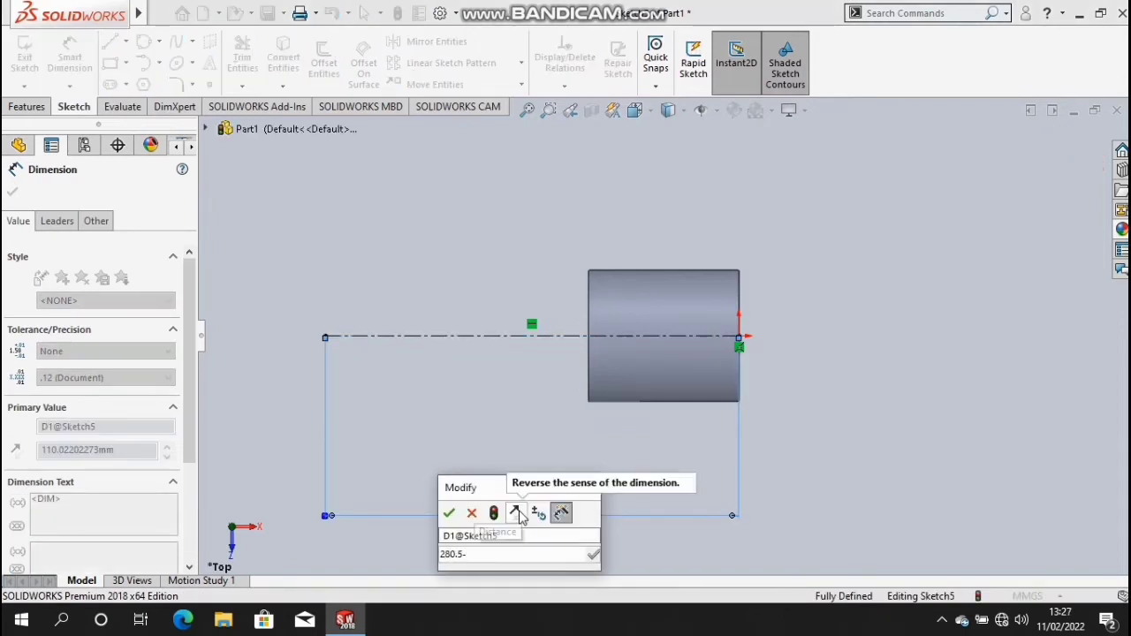
text(75)
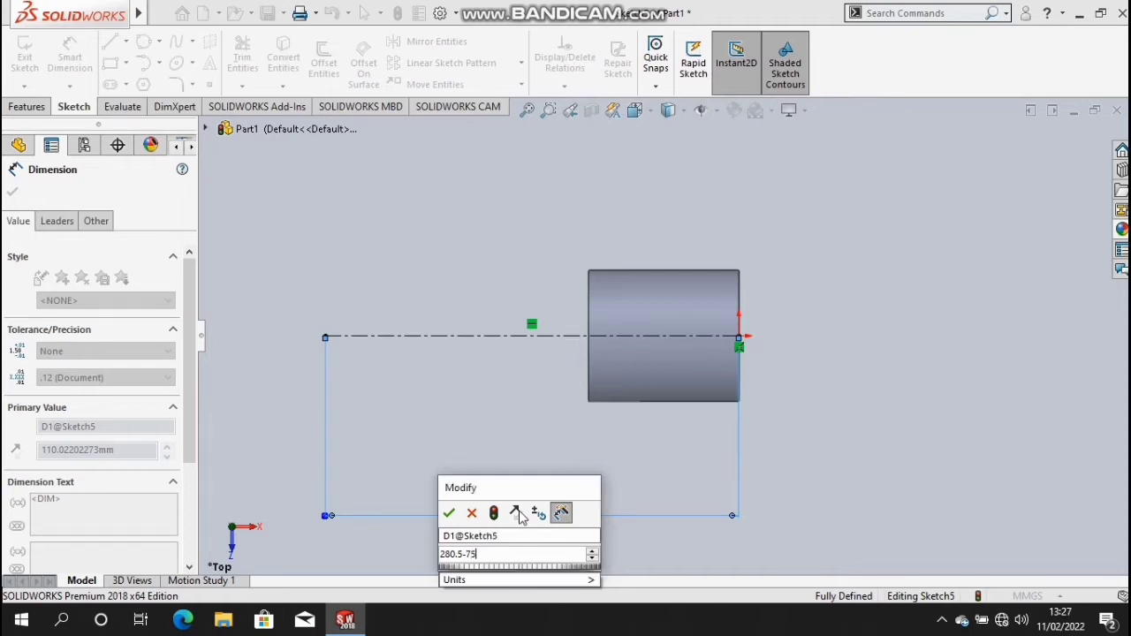
key(Escape)
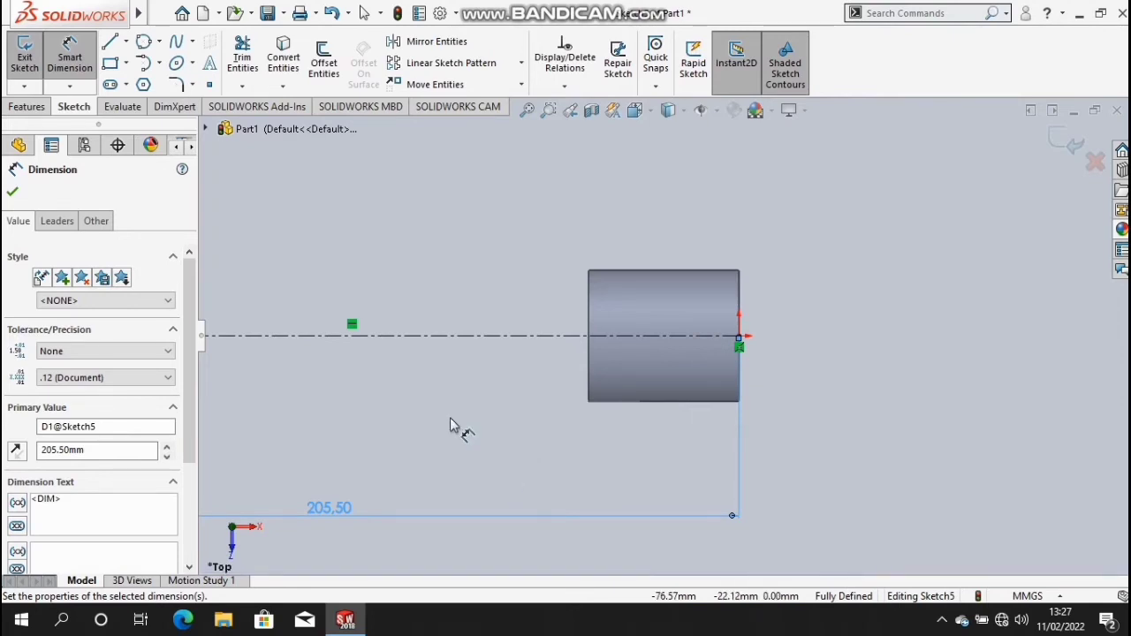
key(z)
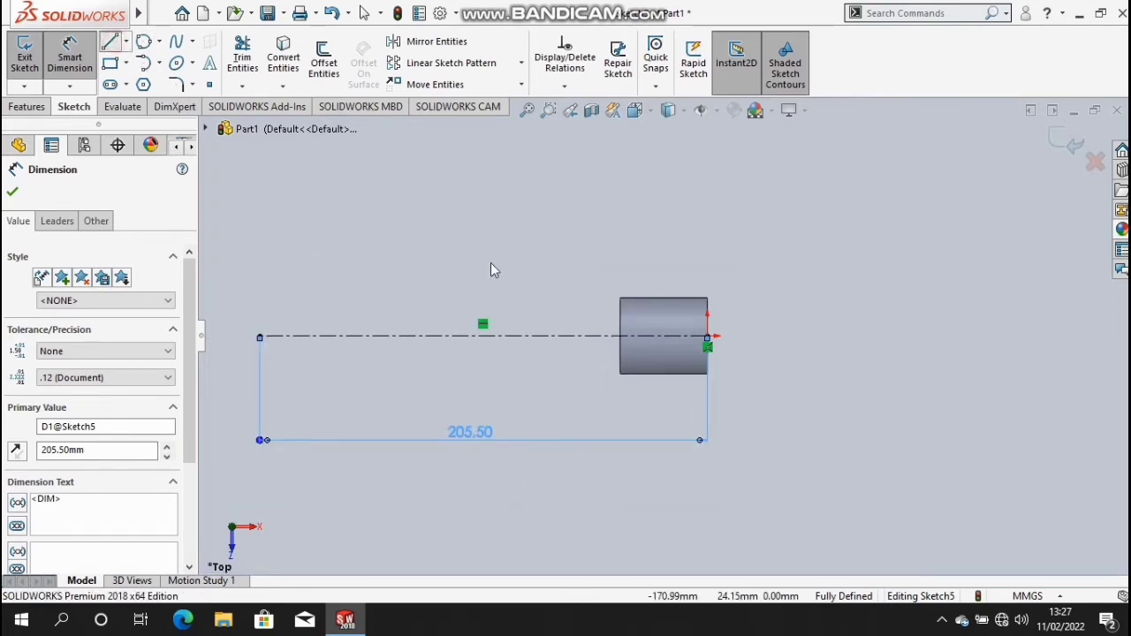
- Draw a vertical line down from the cylinder's left edge, then a horizontal line leftward below the centerline
key(l)
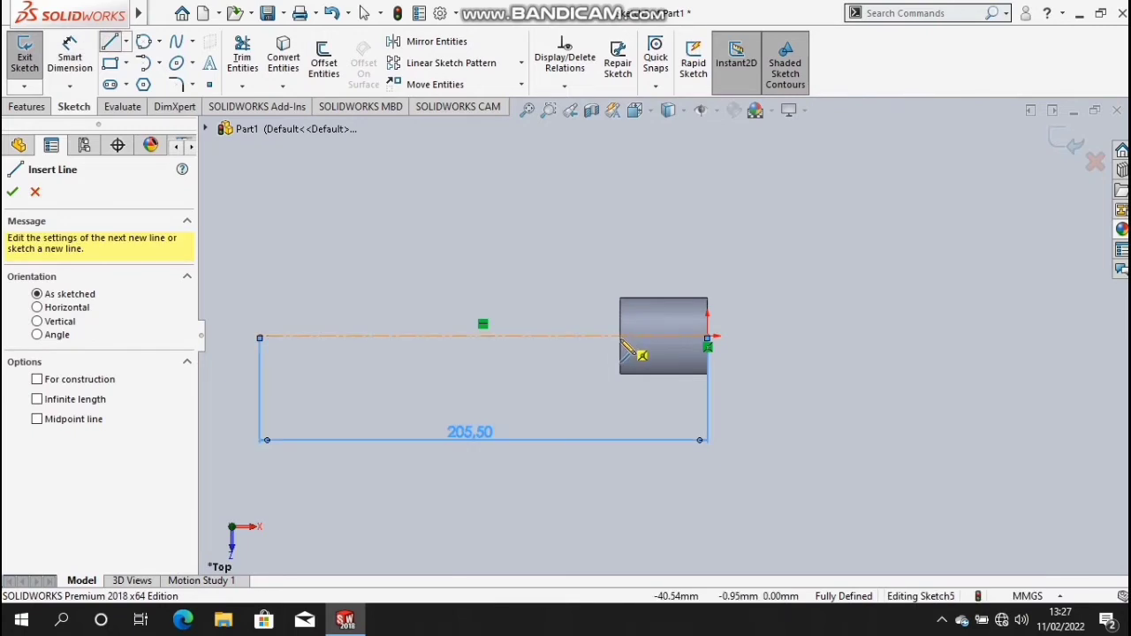
scroll(623, 344, down, 3)
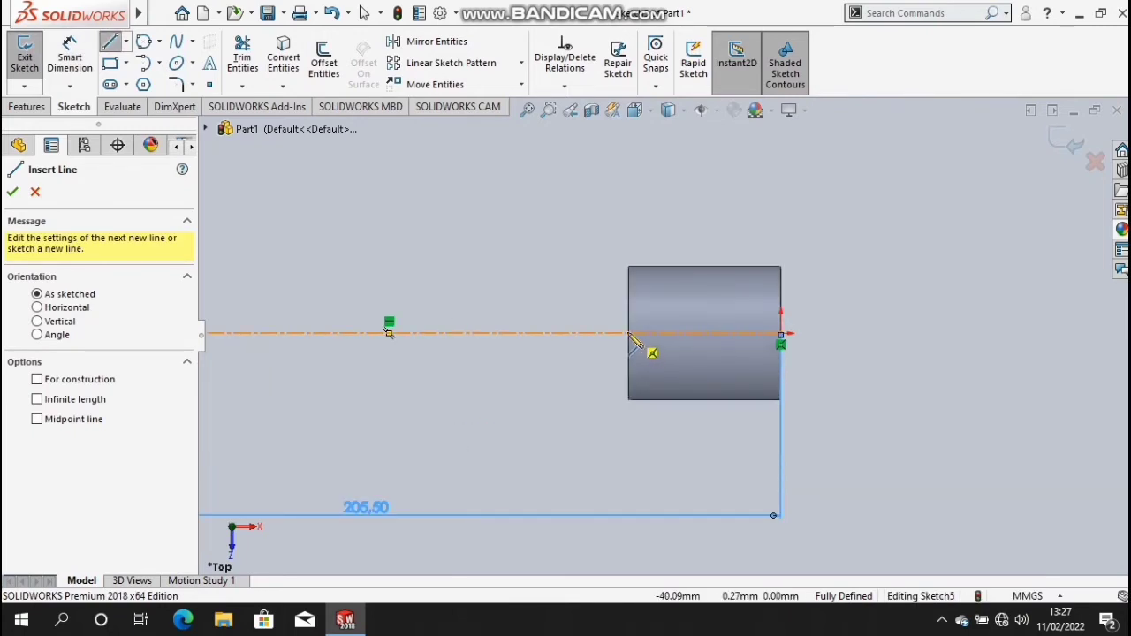
scroll(634, 340, down, 1)
scroll(636, 338, down, 1)
scroll(644, 335, down, 3)
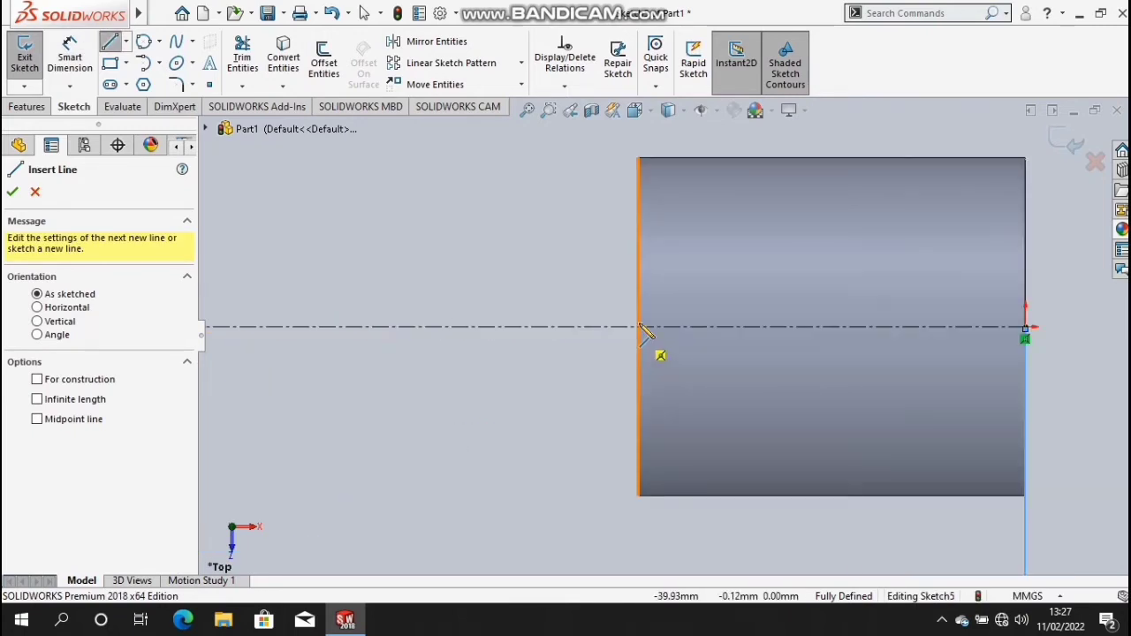
click(638, 496)
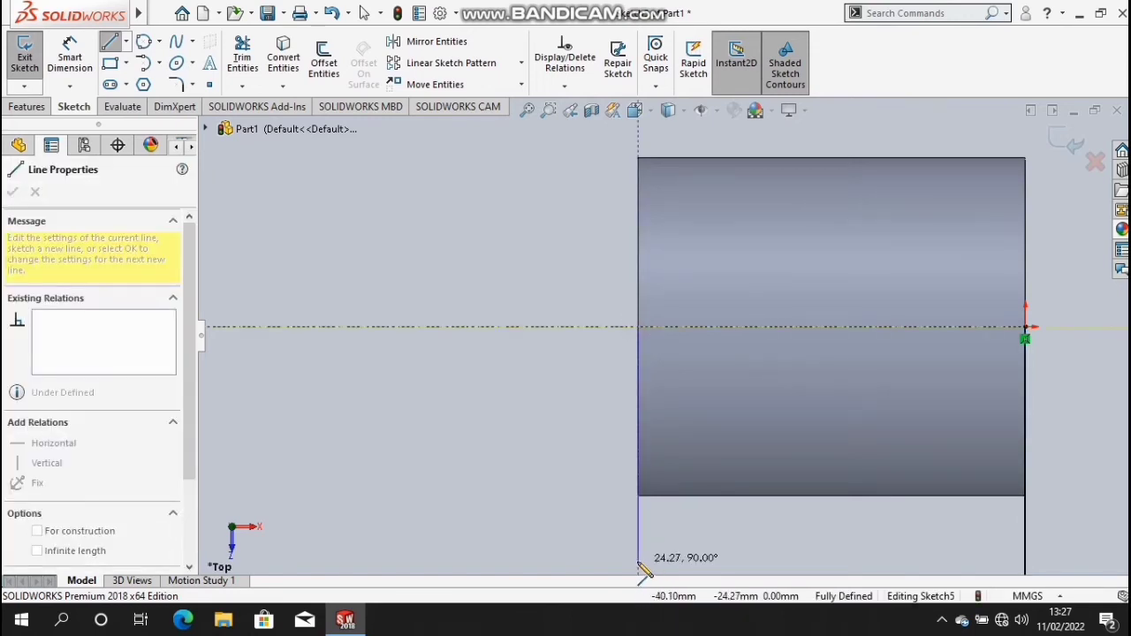
scroll(649, 566, up, 3)
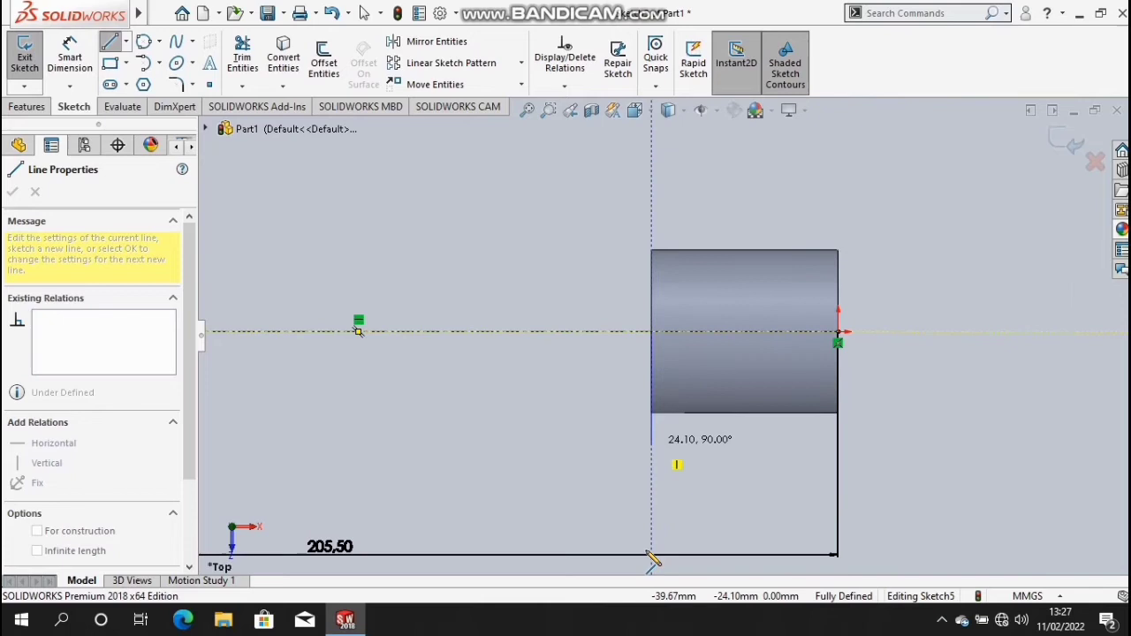
click(652, 490)
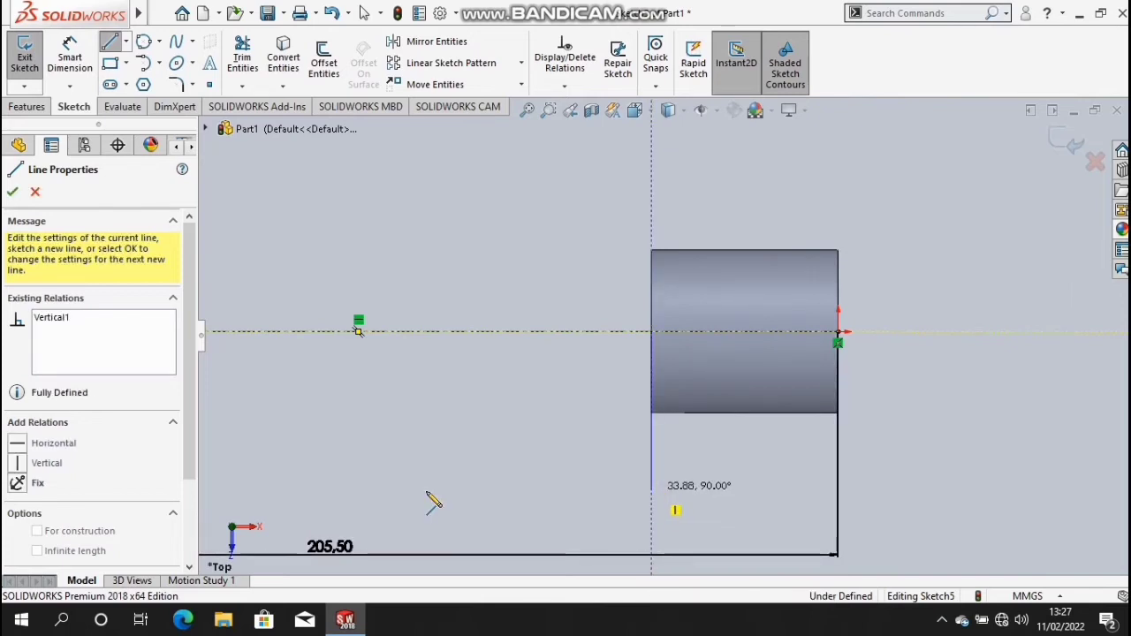
scroll(391, 468, up, 1)
scroll(389, 446, up, 2)
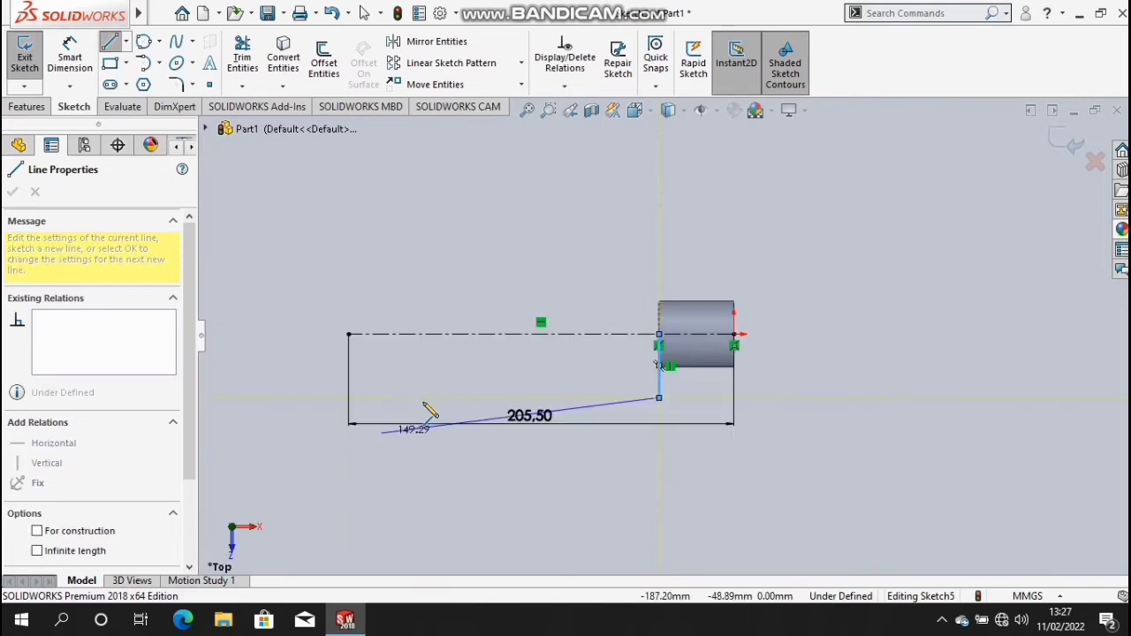
click(448, 399)
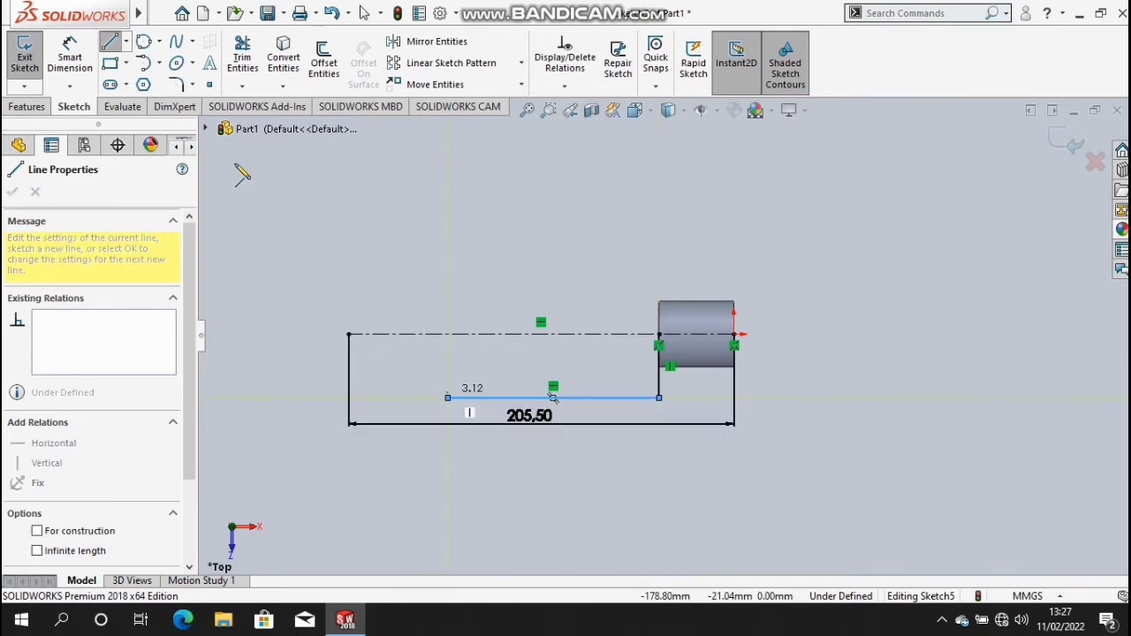
- Draw a circle of radius 38.19 centred on the centerline's left endpoint
click(143, 42)
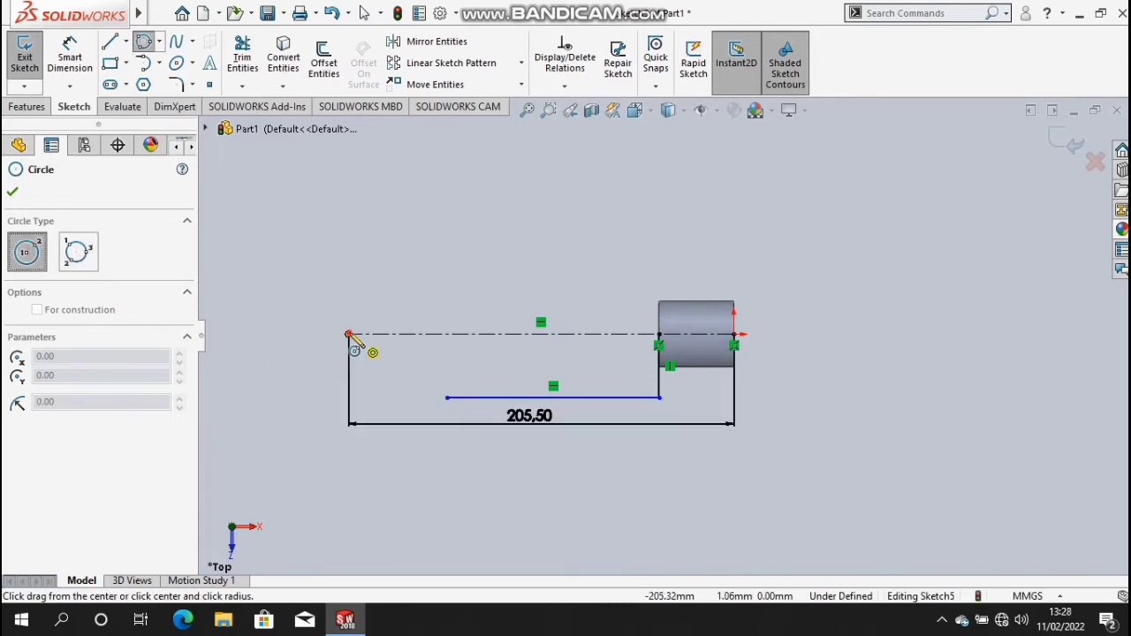
click(350, 336)
click(422, 336)
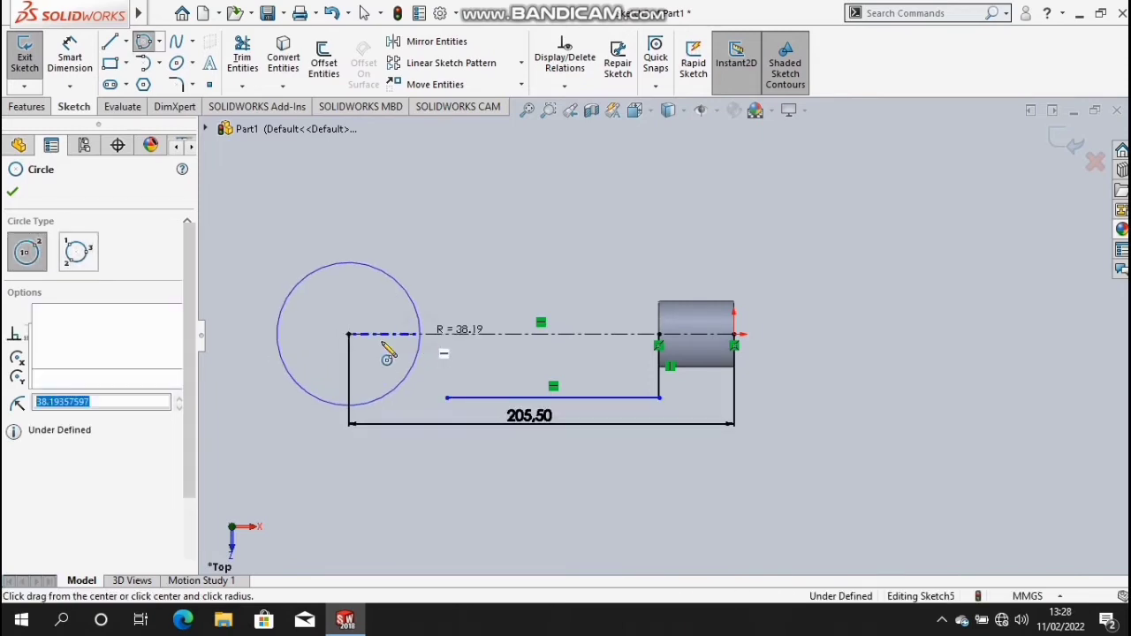
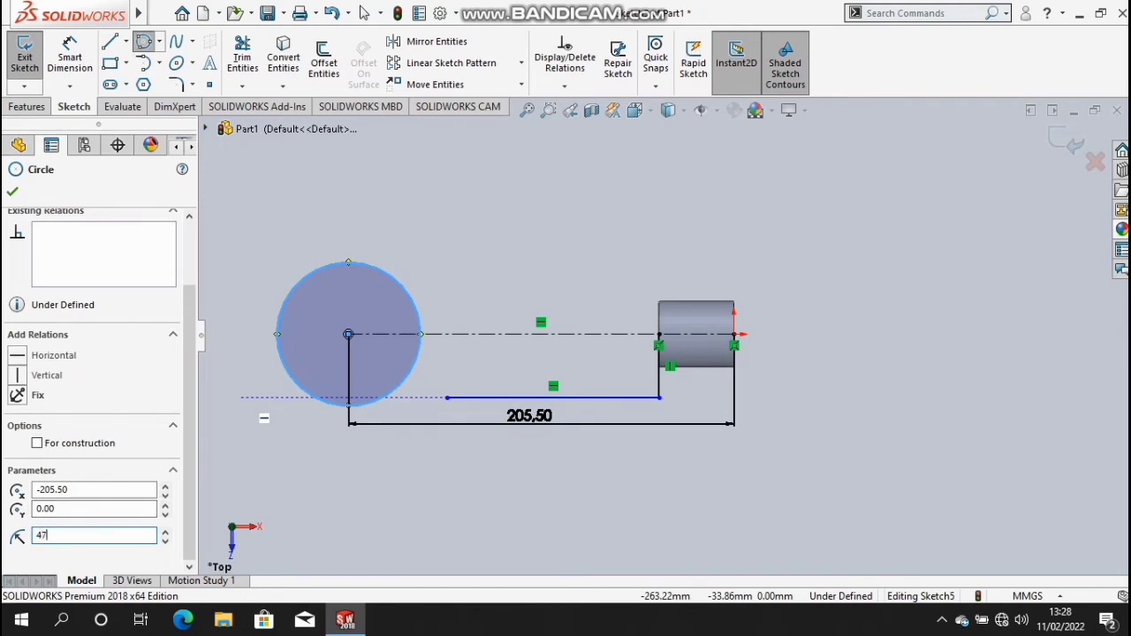
text(.50)
- Fix the eye circle at radius 47.50 and add a concentric inner circle of radius 22.50
key(Return)
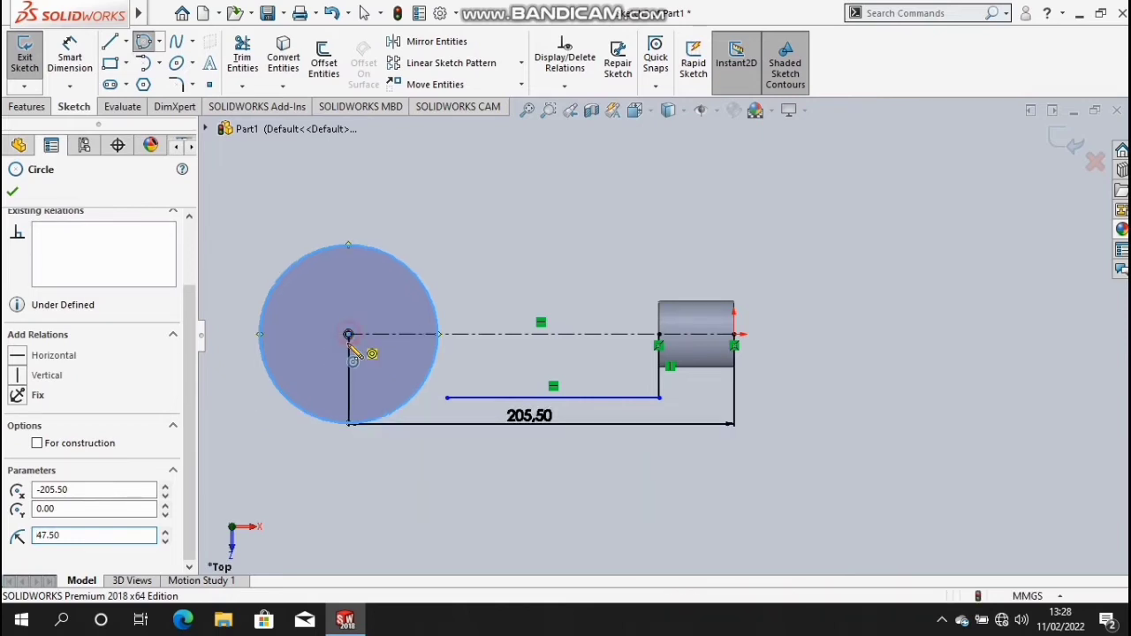
click(348, 334)
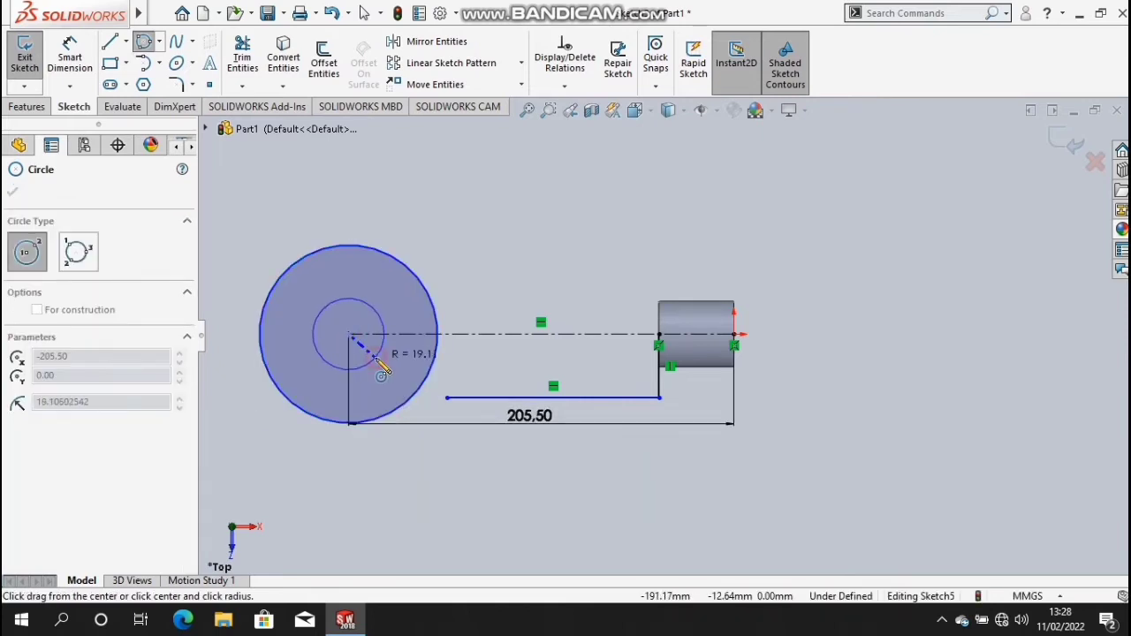
click(375, 358)
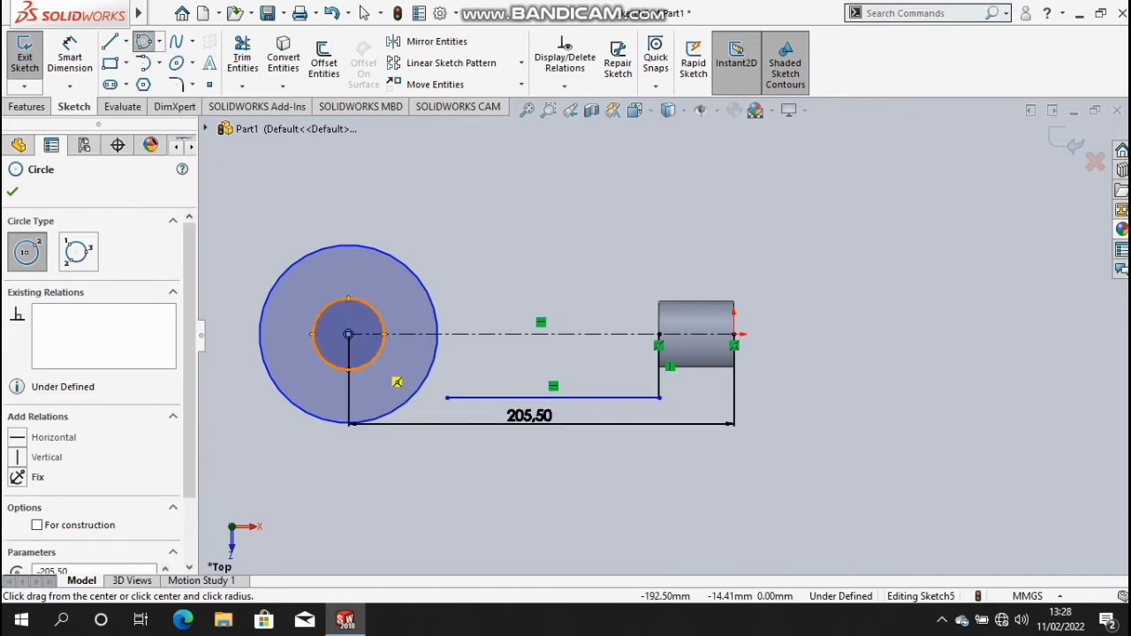
click(437, 344)
double_click(88, 535)
text(22.5)
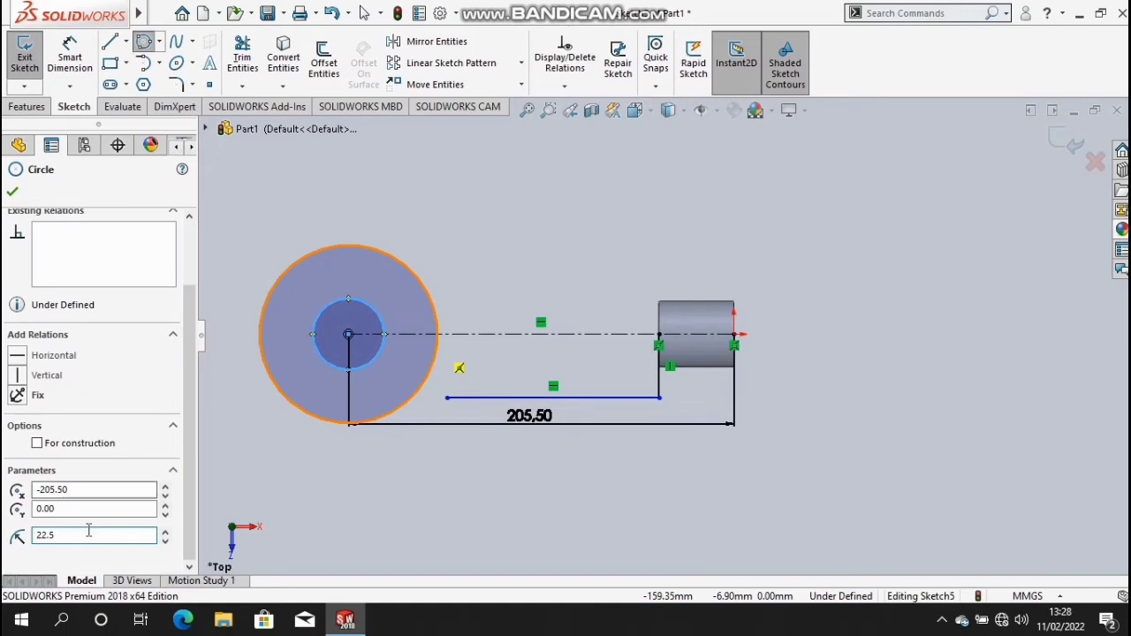
key(Return)
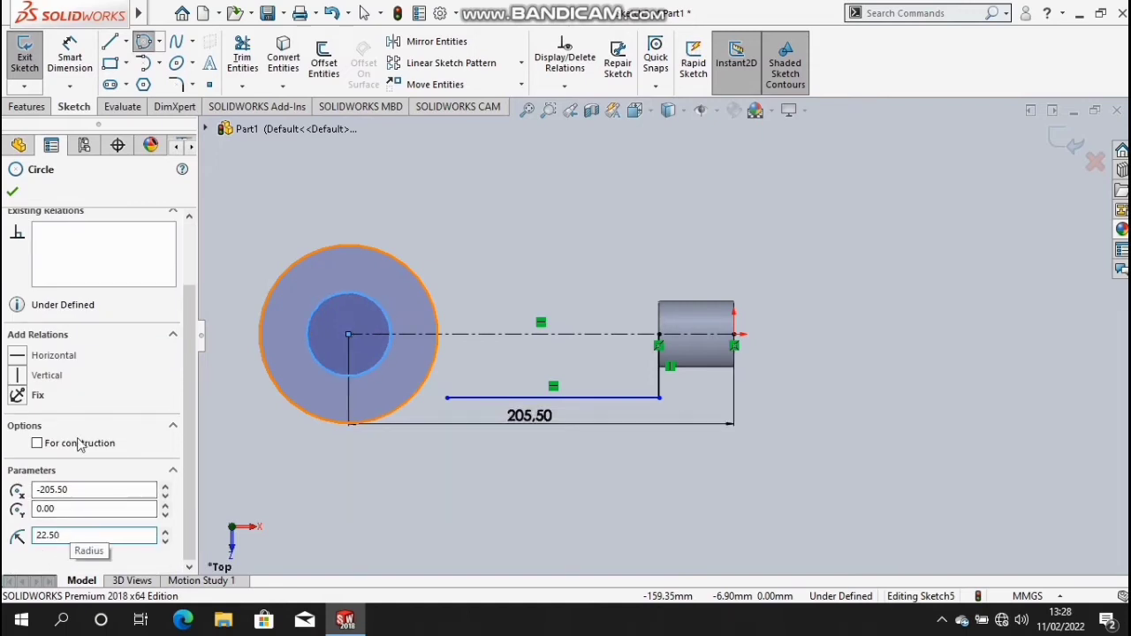
click(13, 193)
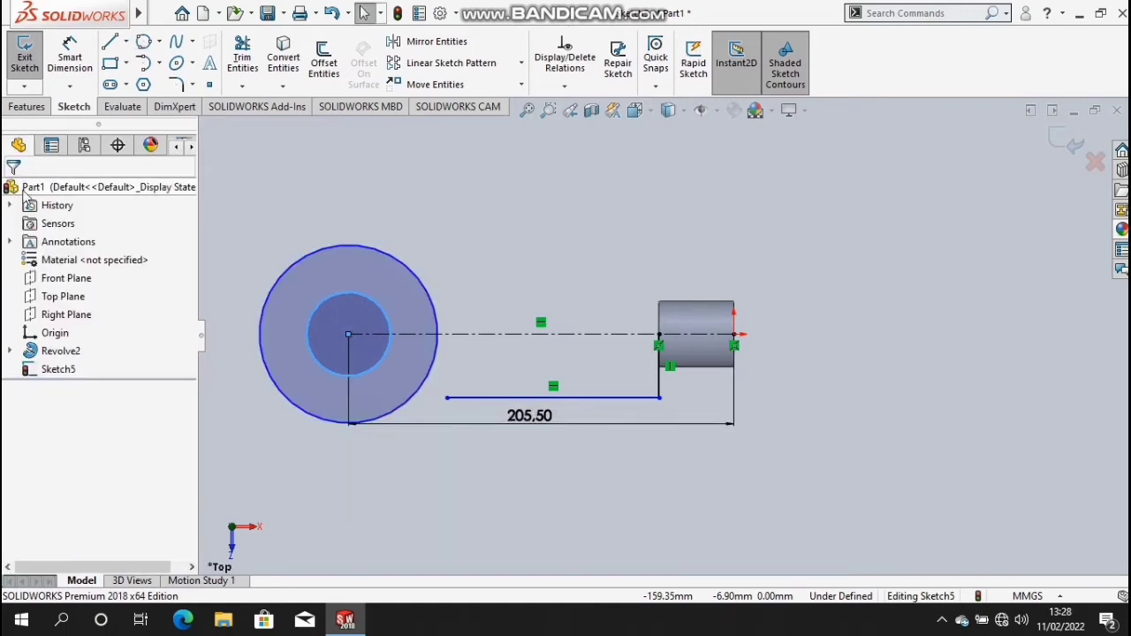
- Draw a vertical construction line down from the circle centre to its bottom
click(126, 41)
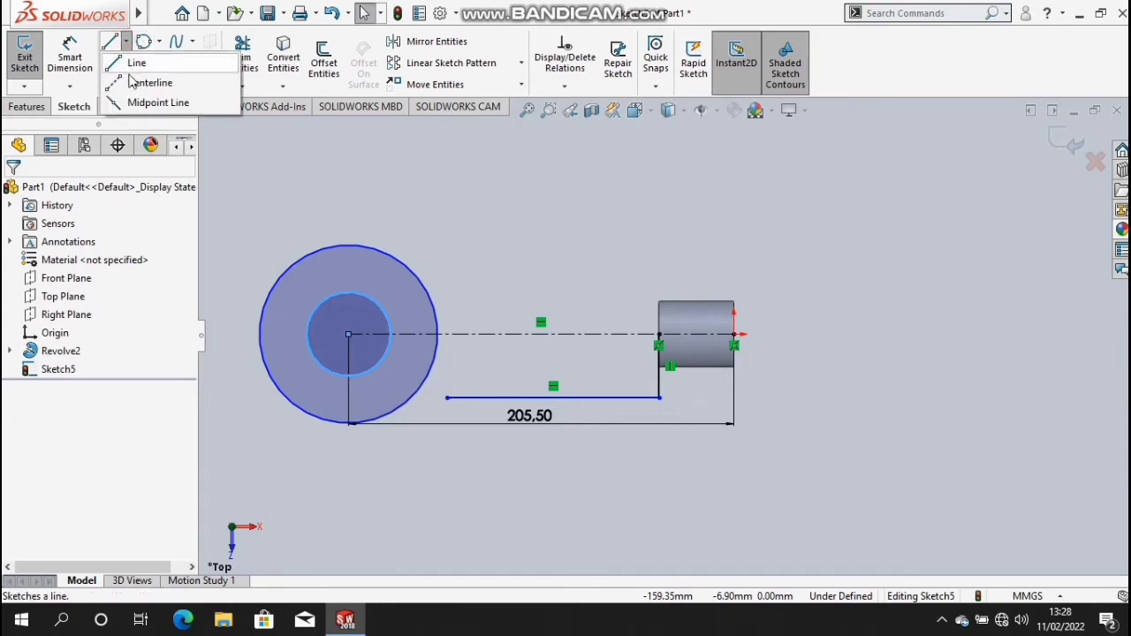
click(349, 335)
click(349, 422)
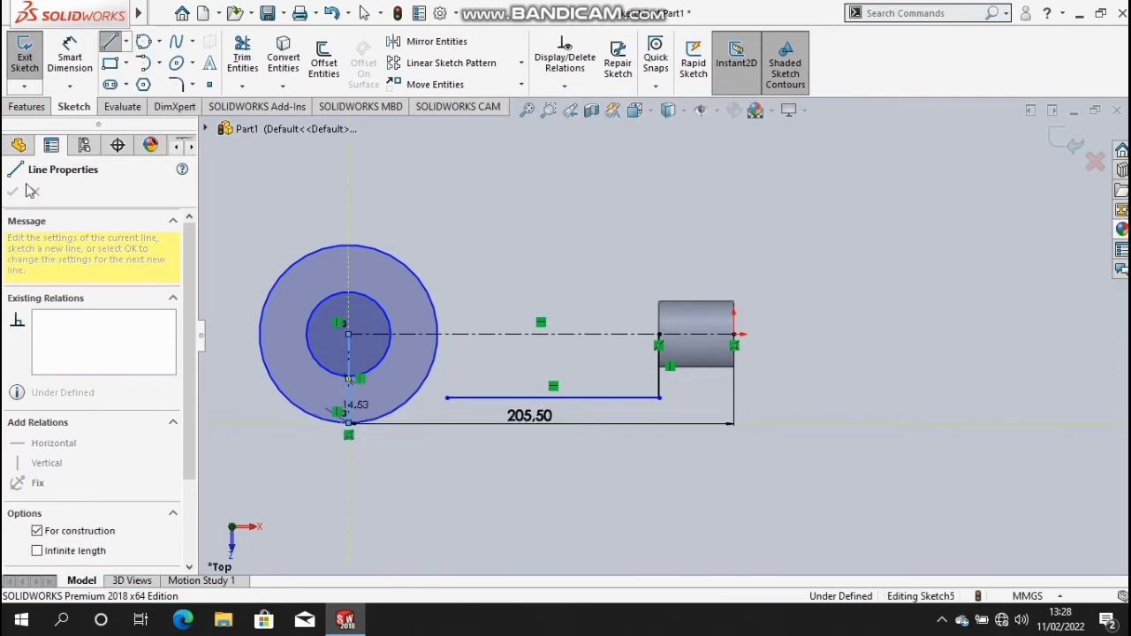
- Dimension the shaft-end vertical line to 21 mm with Smart Dimension
click(69, 57)
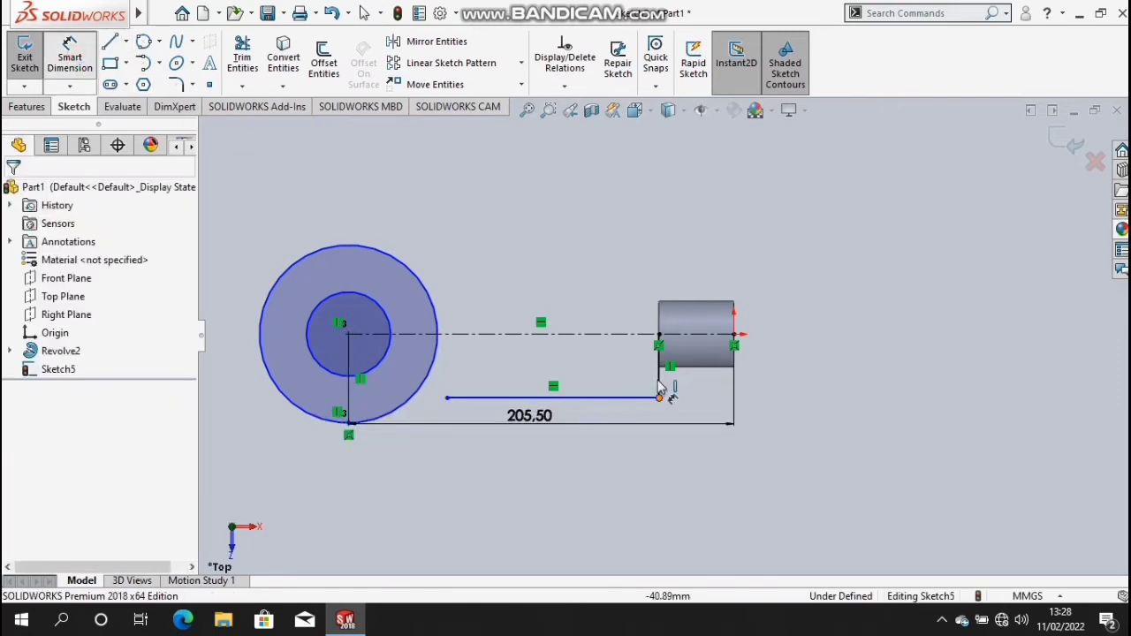
click(779, 372)
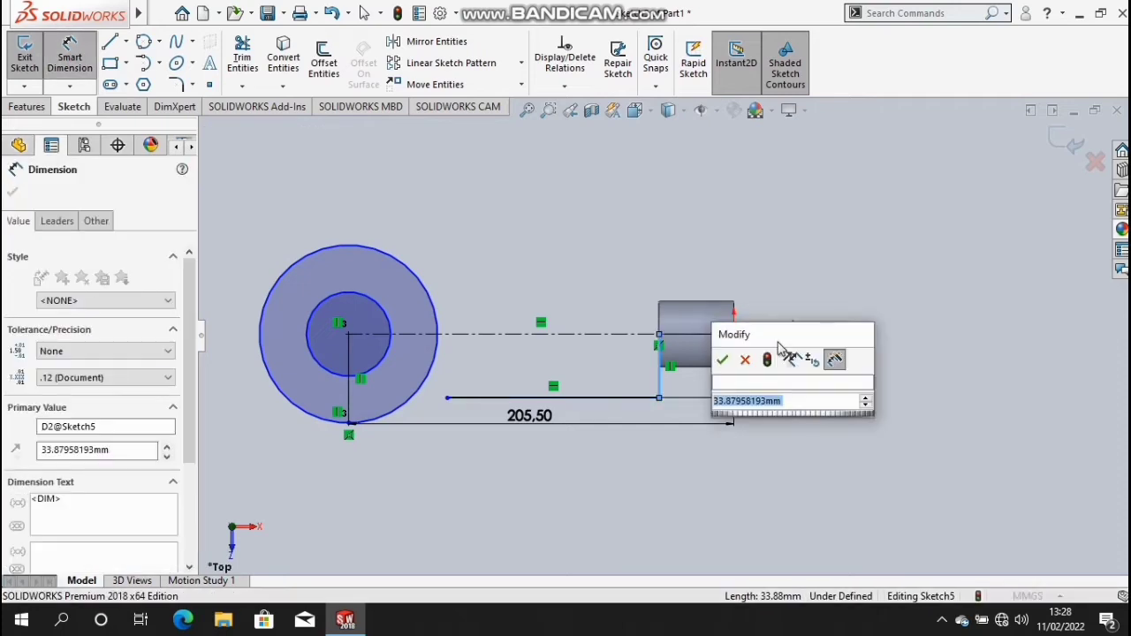
text(21)
key(Escape)
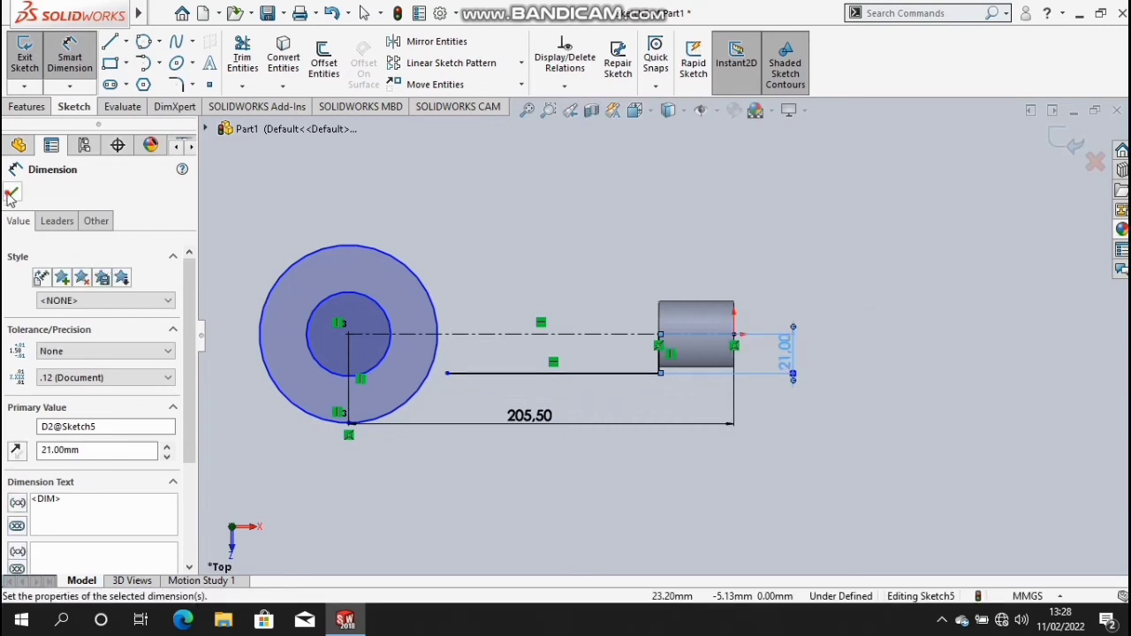
key(Escape)
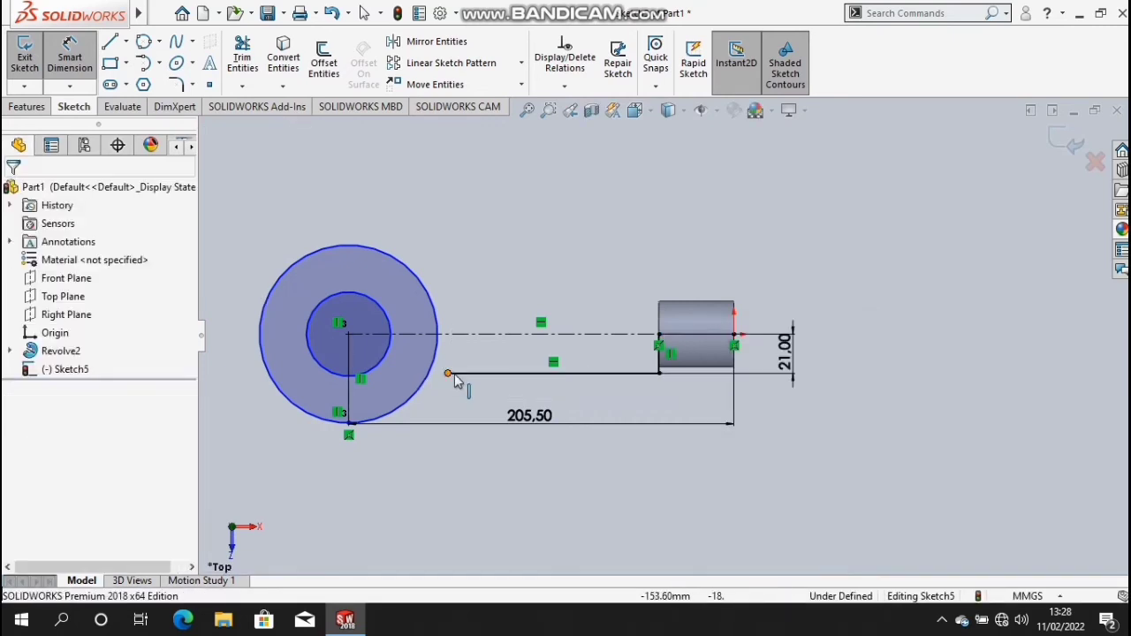
key(Escape)
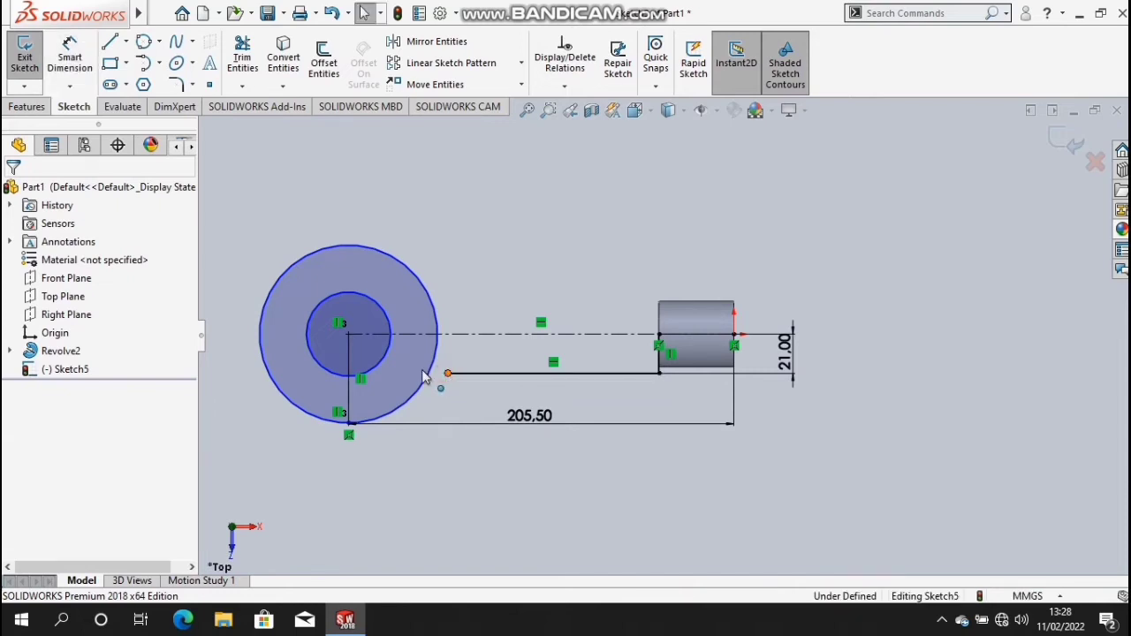
- Attach the shaft edge line to the outer circle and power-trim both circles into arcs
drag(447, 373, 428, 372)
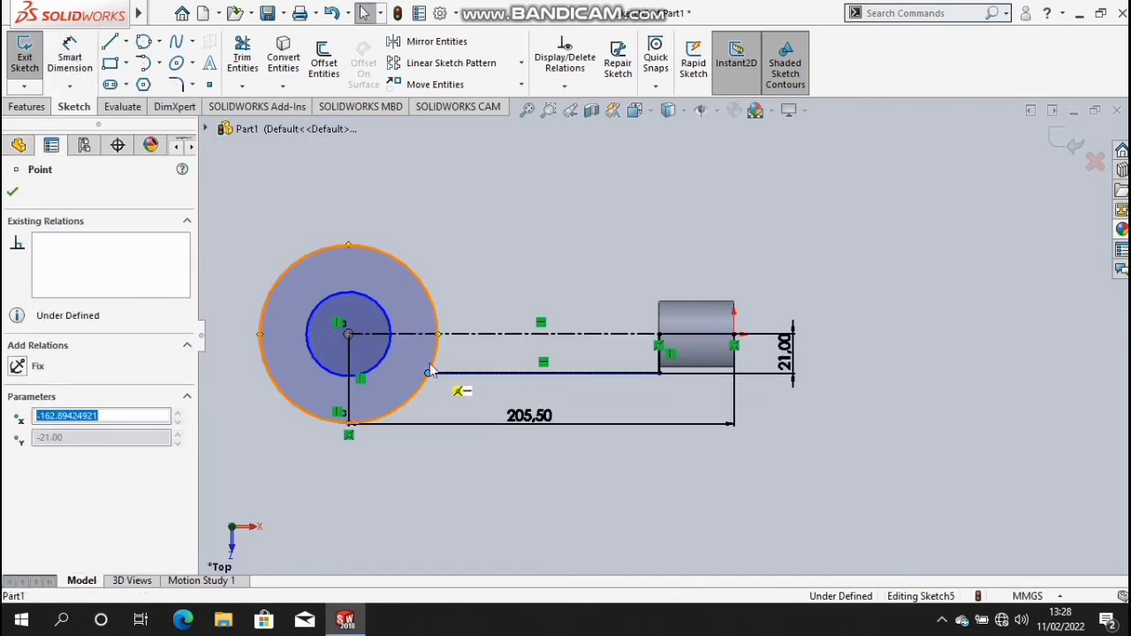
click(242, 55)
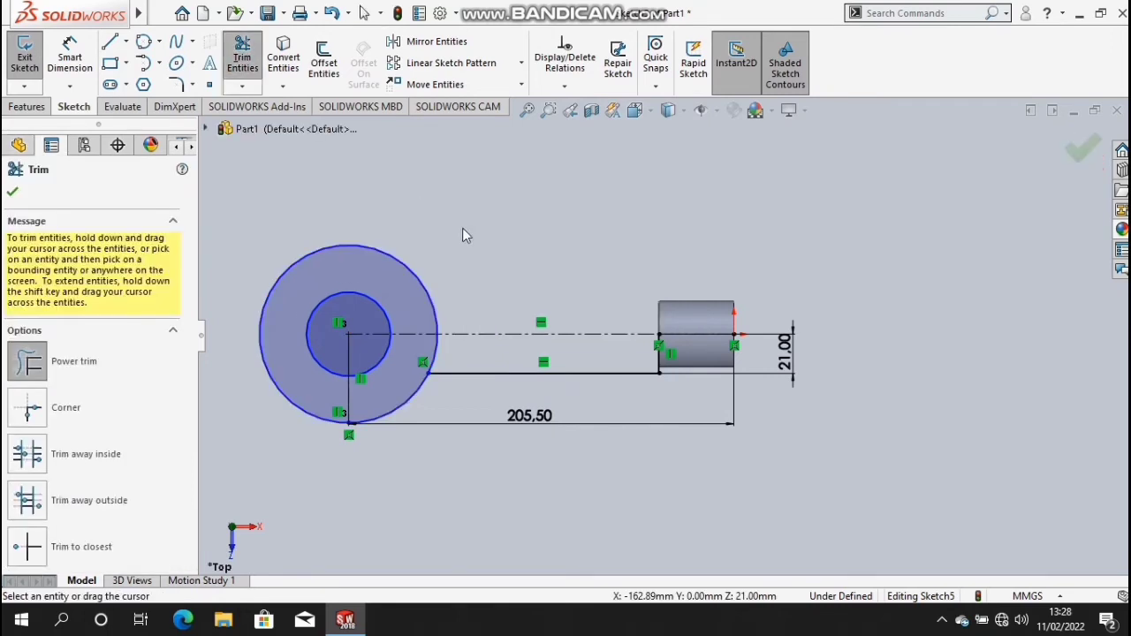
drag(430, 260, 336, 268)
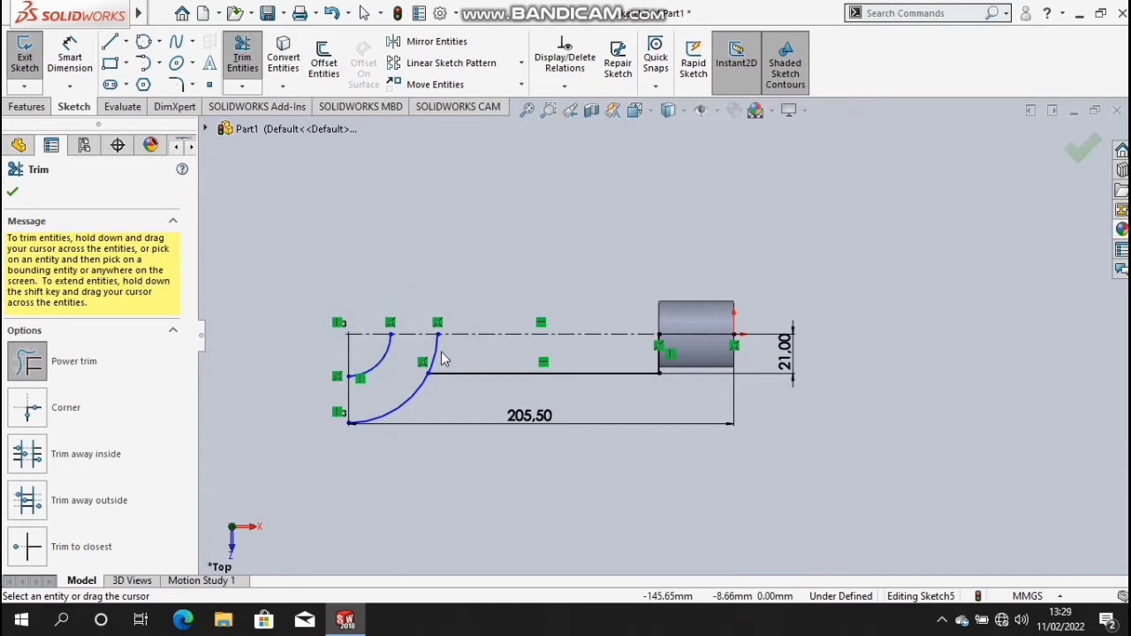
drag(446, 353, 429, 353)
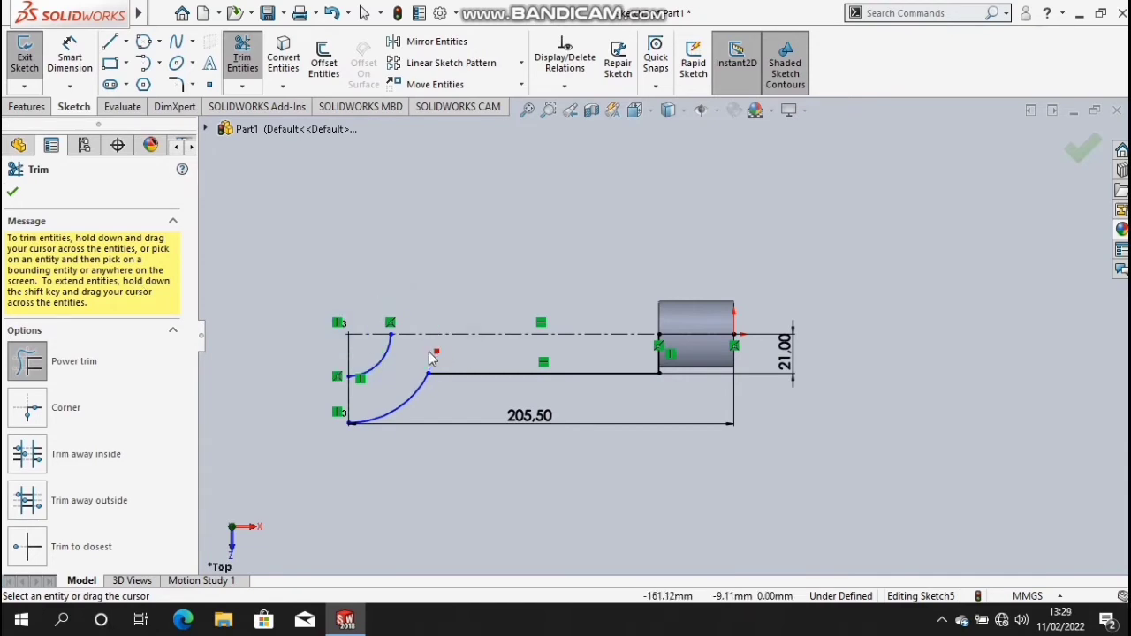
click(12, 194)
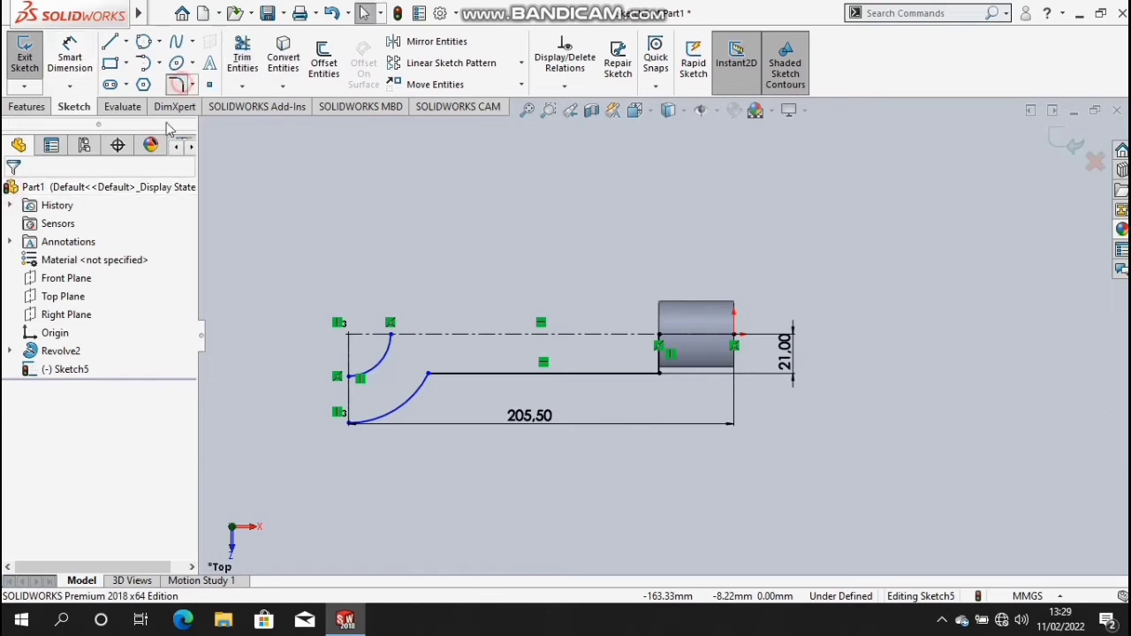
- Blend the outer arc into the shaft line with an R40 sketch fillet
click(177, 84)
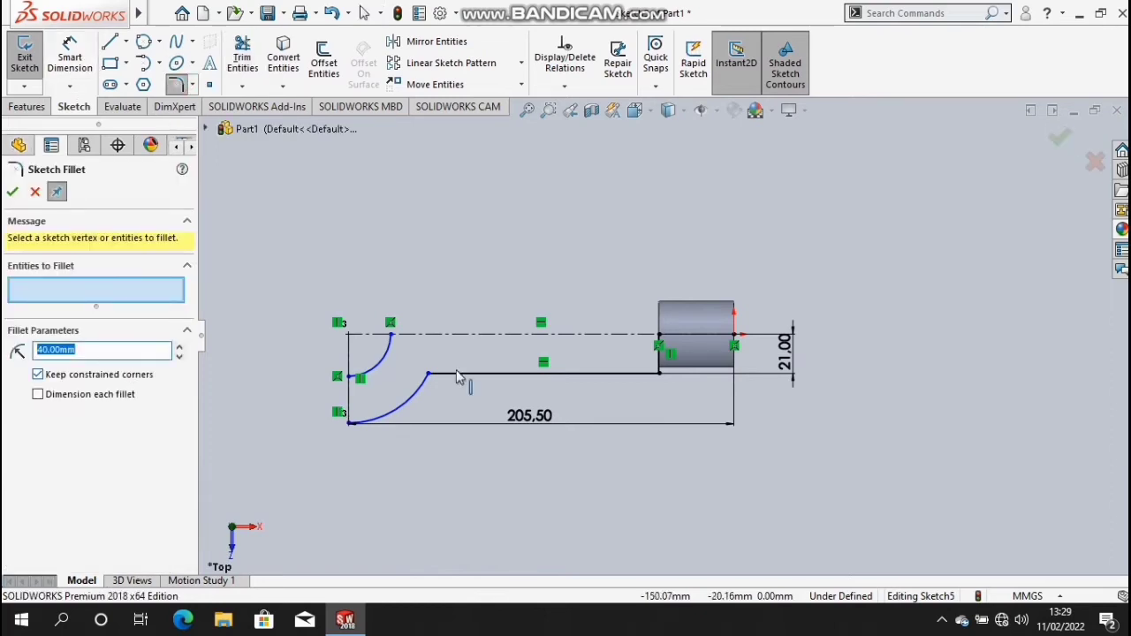
click(416, 391)
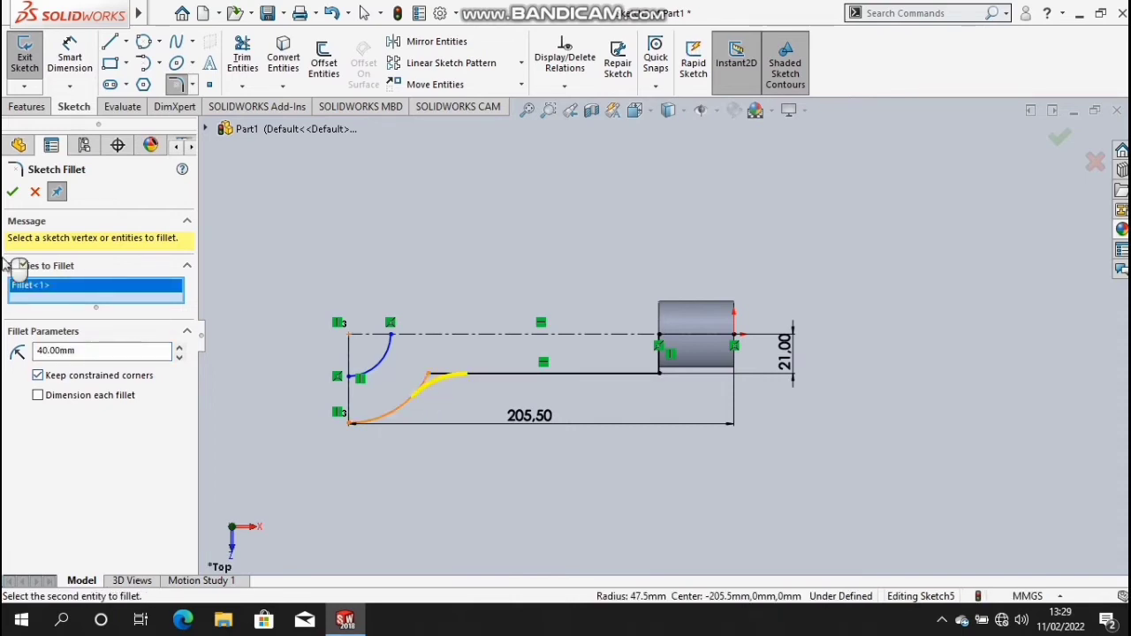
click(11, 192)
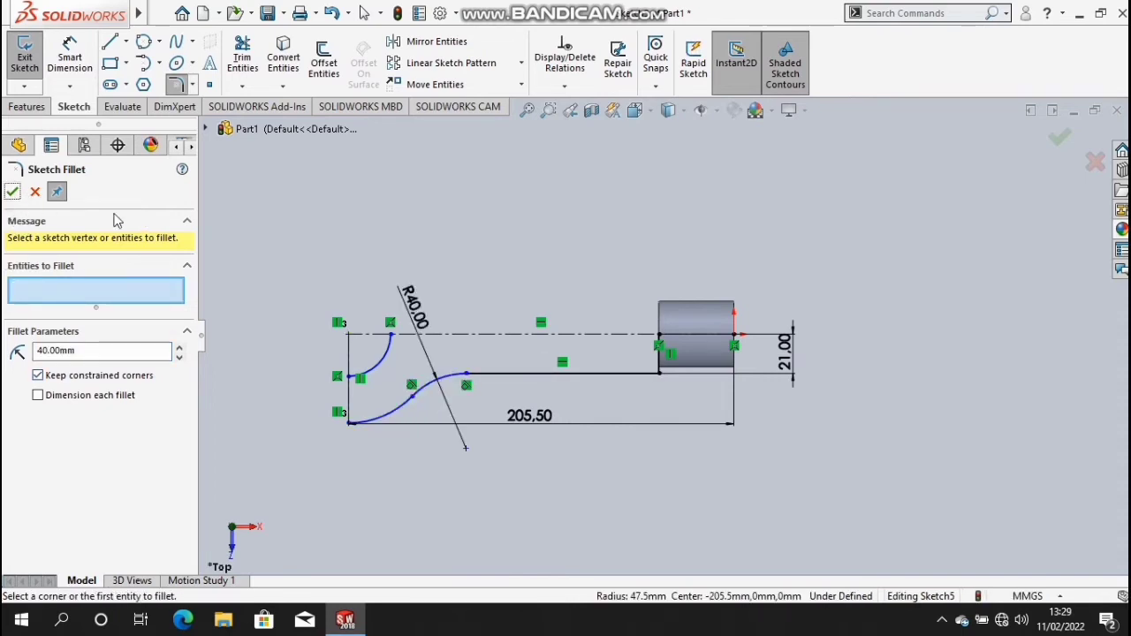
click(11, 193)
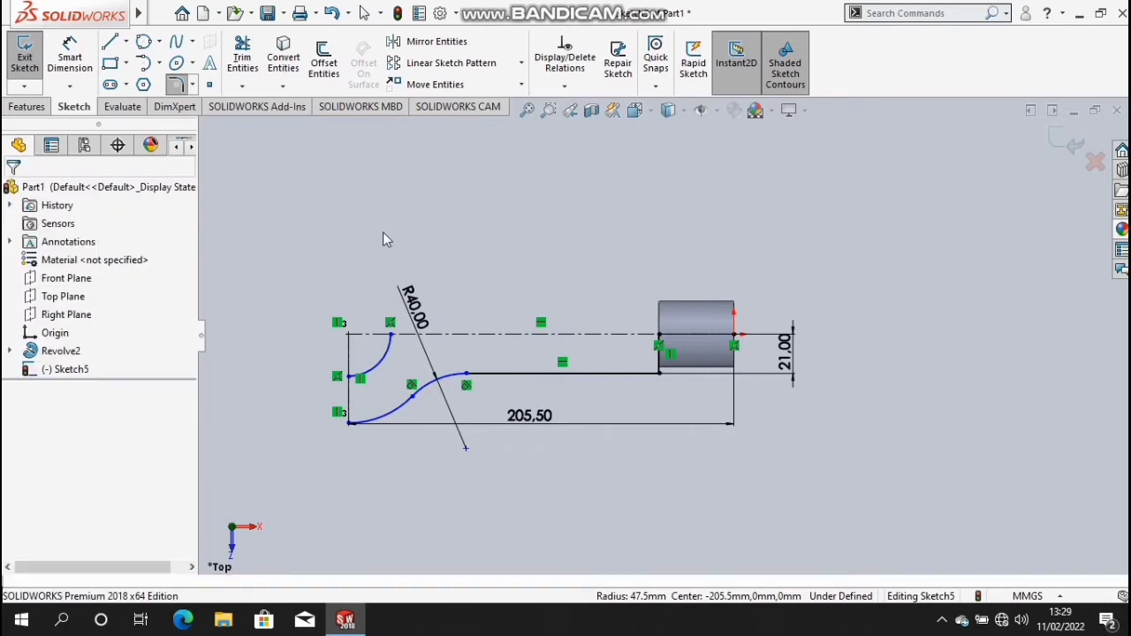
- Mirror the sketched half of the fork about the horizontal centreline
click(424, 46)
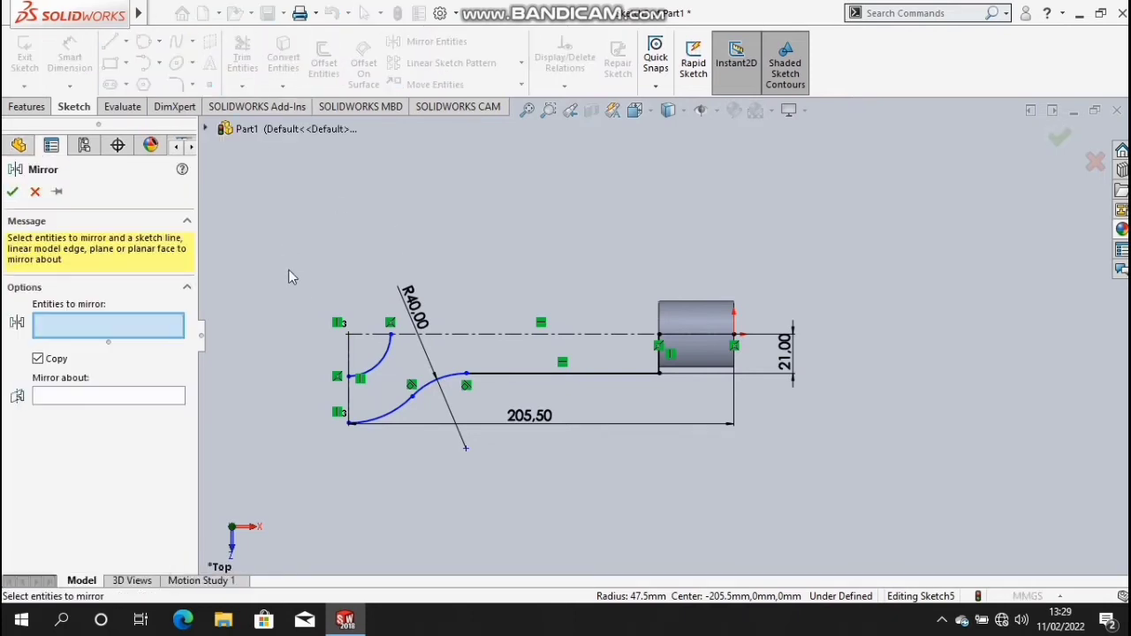
mouse_move(257, 257)
mouse_down()
mouse_move(722, 472)
mouse_move(687, 454)
mouse_up()
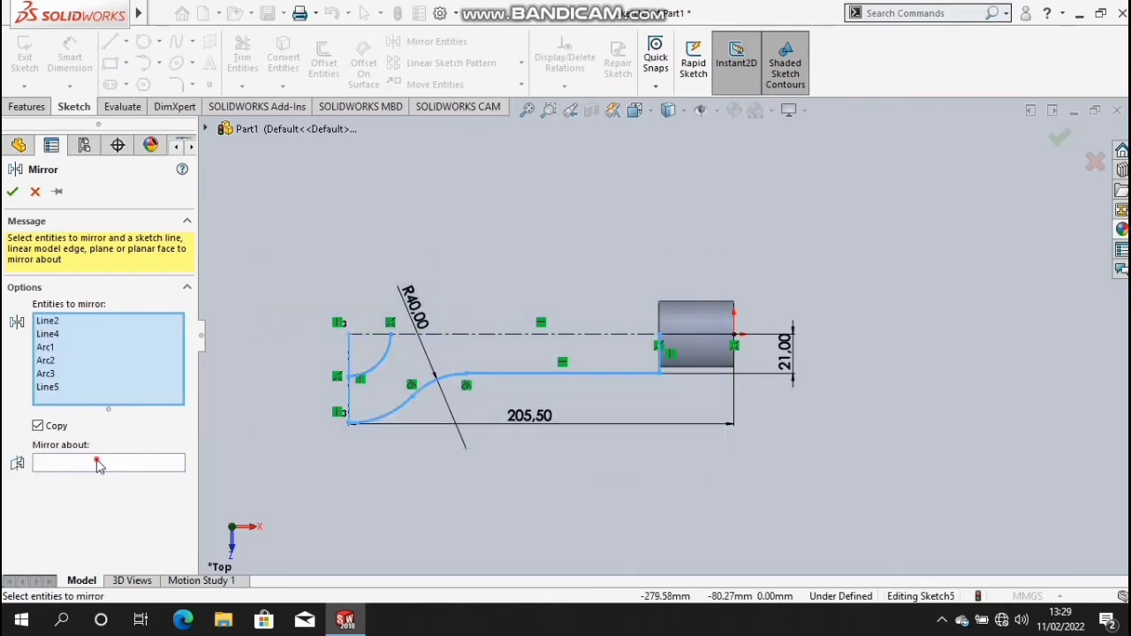
click(436, 334)
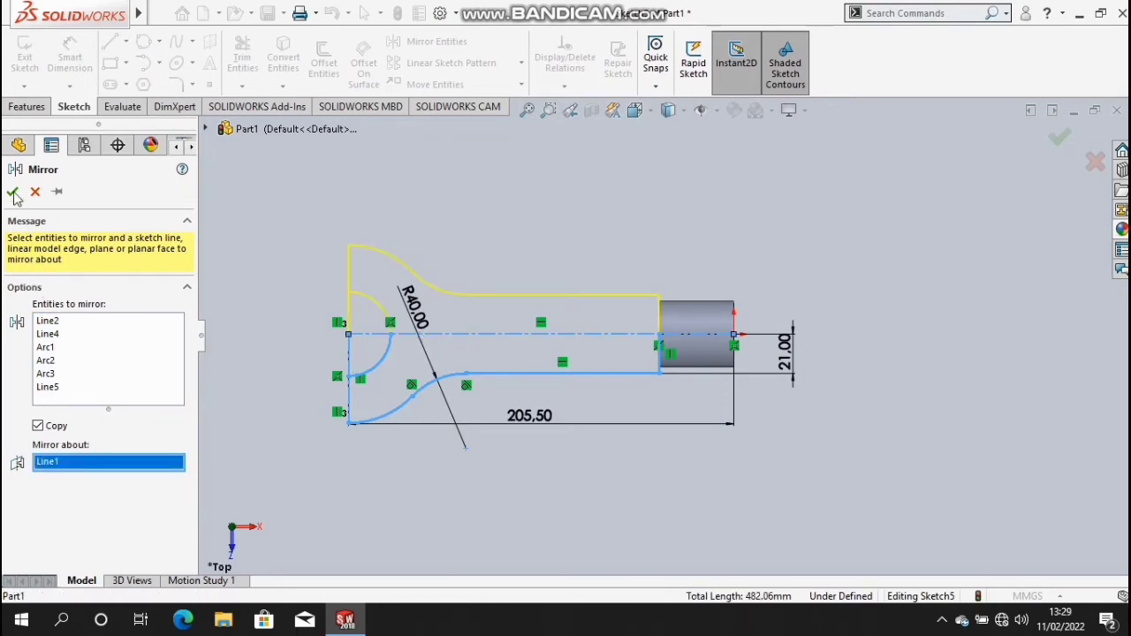
key(Return)
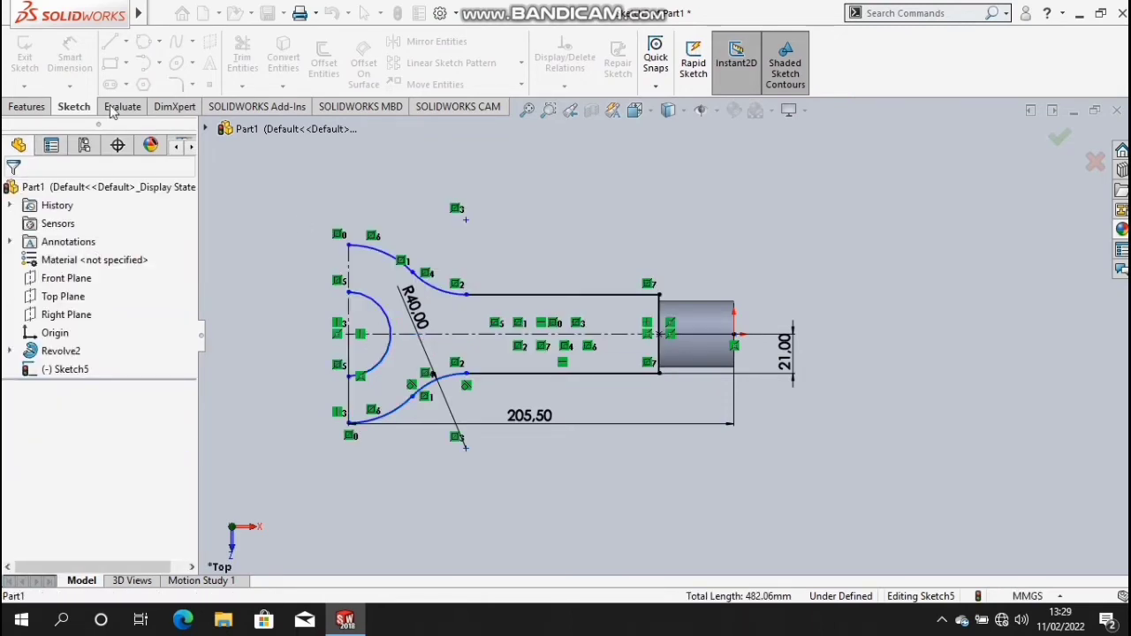
- Close the left end of the fork profile with two short vertical lines and exit the sketch
click(106, 45)
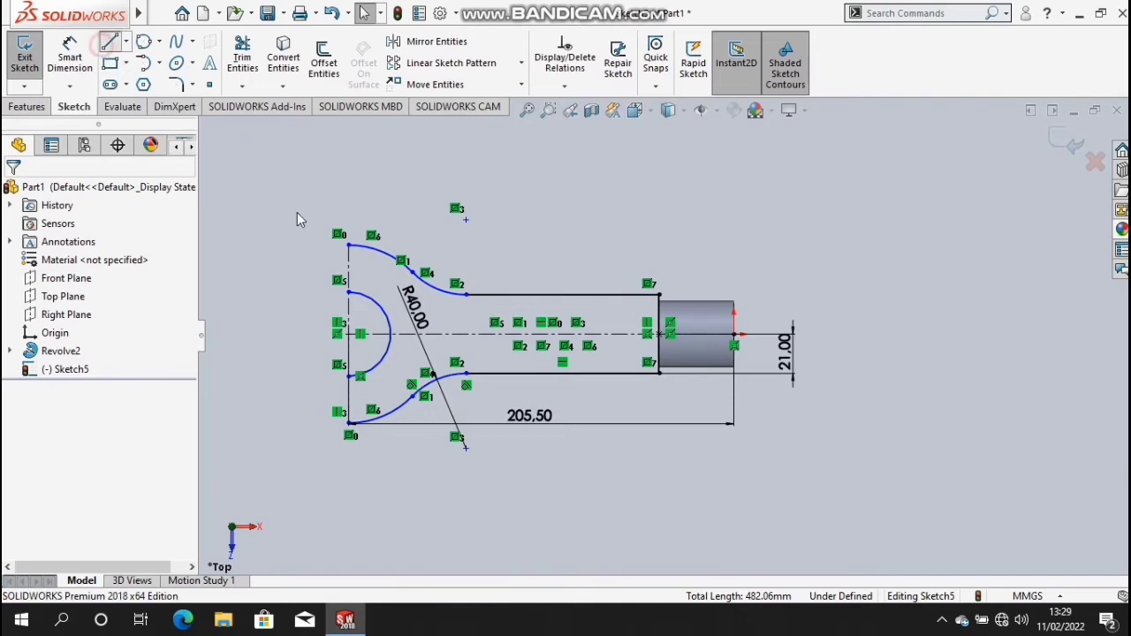
click(348, 246)
click(348, 292)
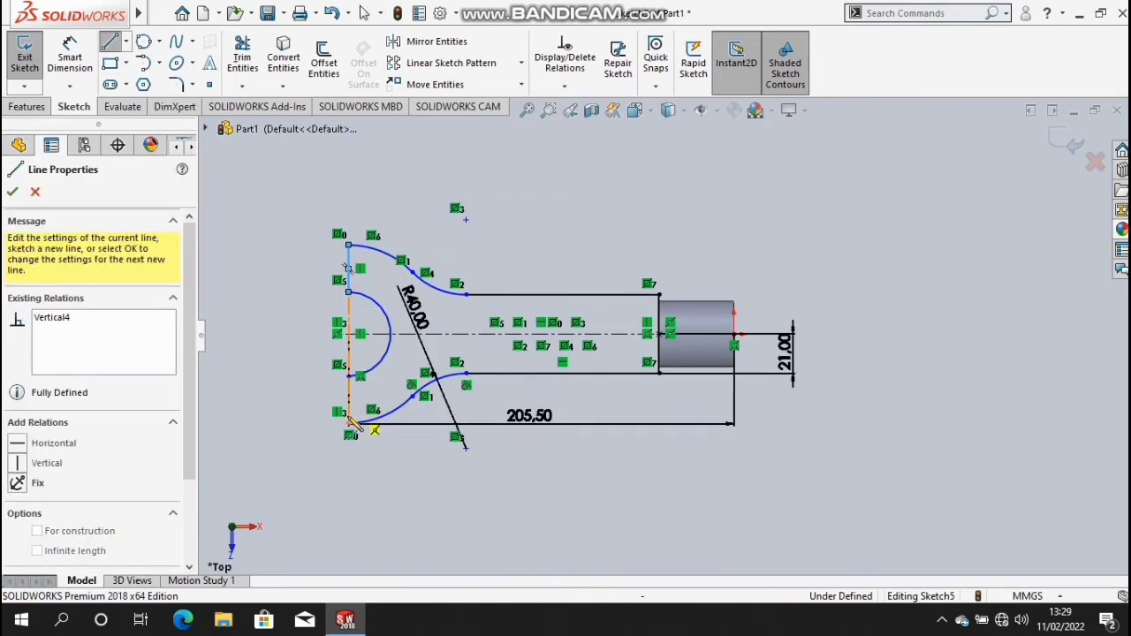
click(348, 376)
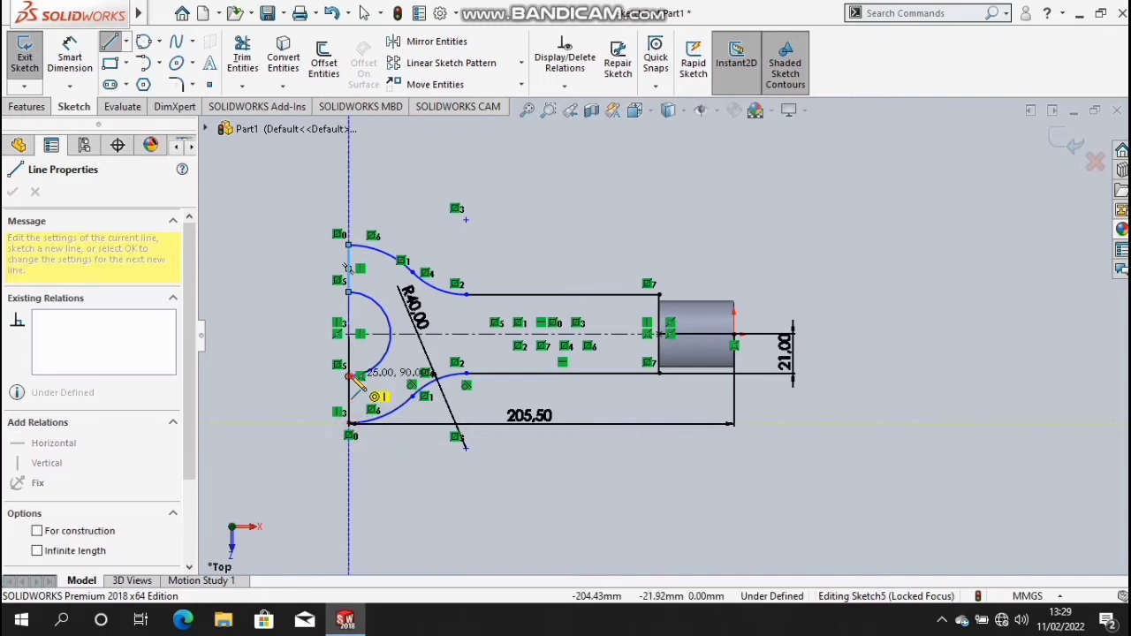
click(348, 421)
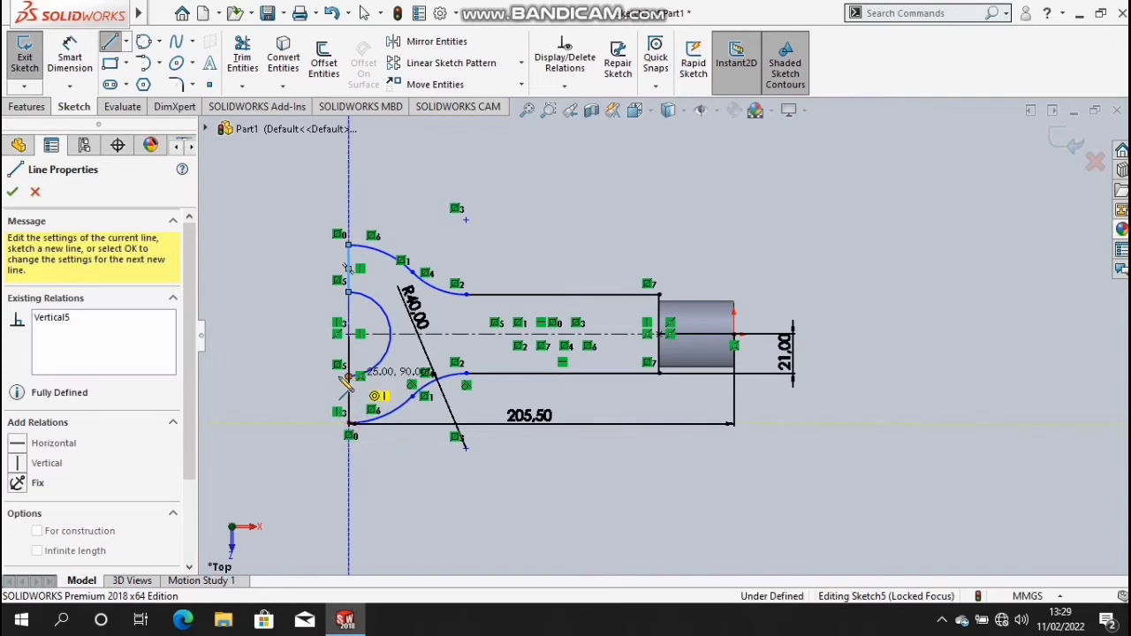
click(20, 193)
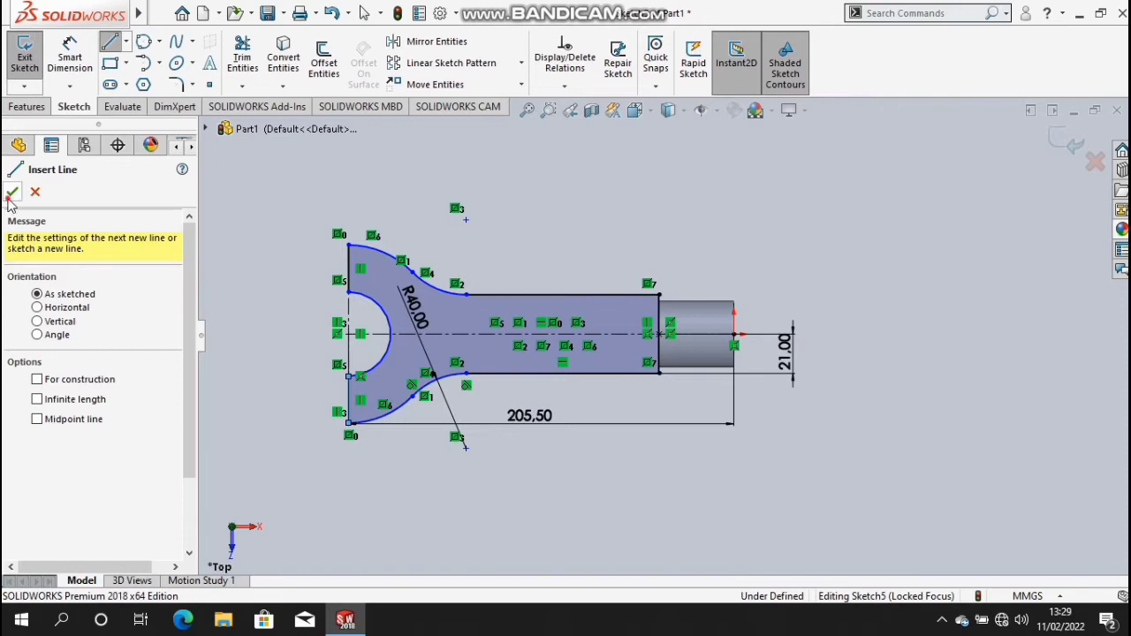
click(13, 193)
click(27, 107)
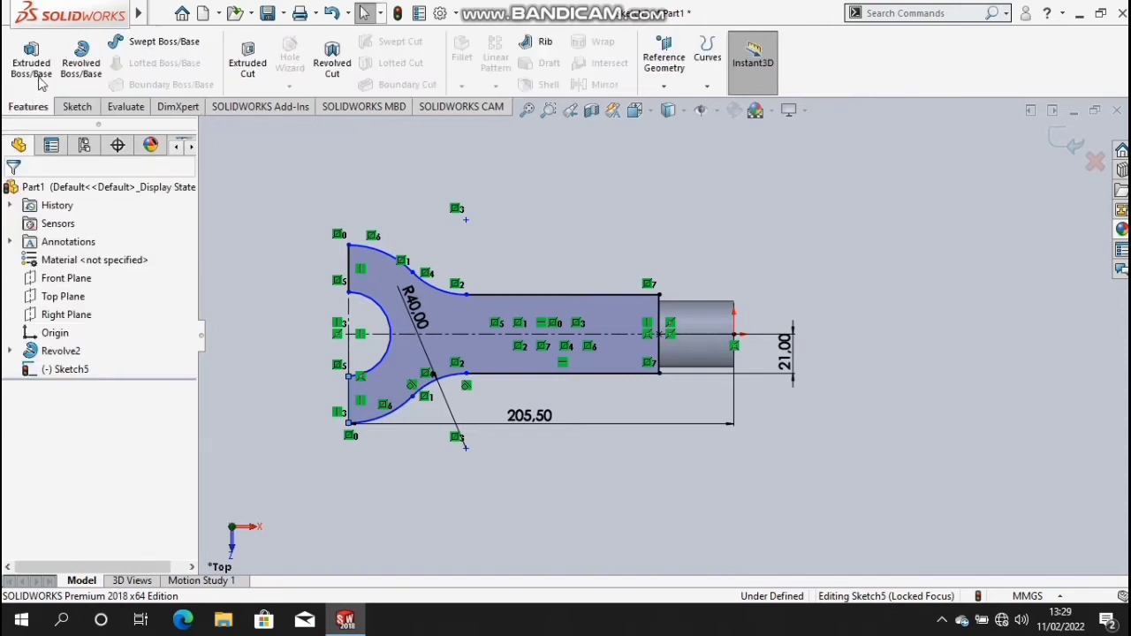
- Extrude the fork profile Mid Plane 42 mm as Boss-Extrude2, checking it from side and top views
click(39, 76)
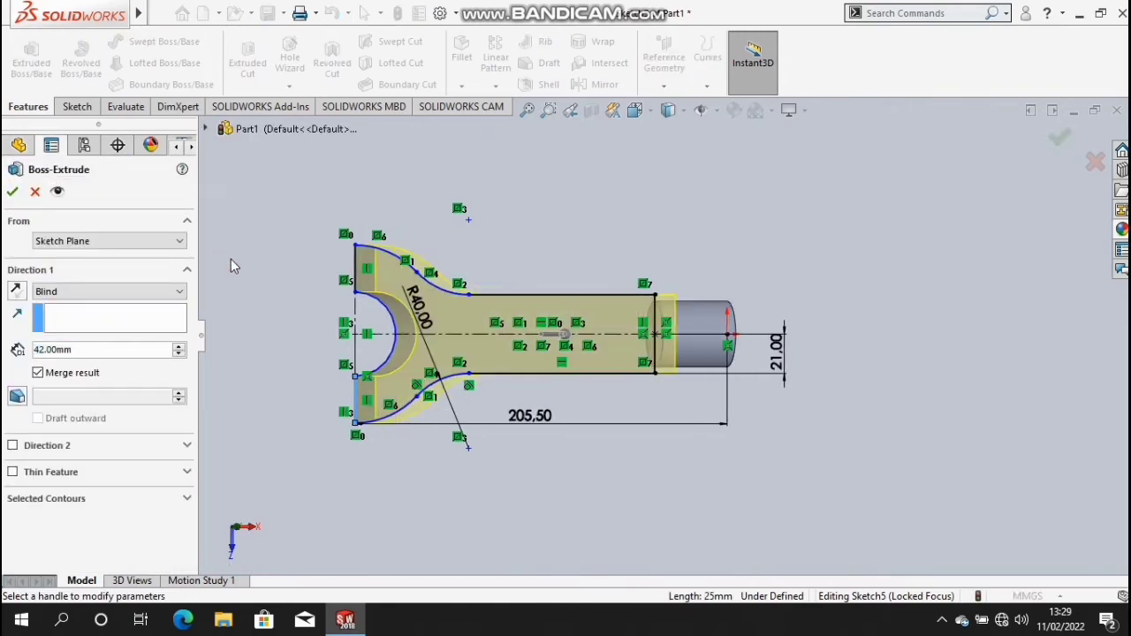
key(ctrl+1)
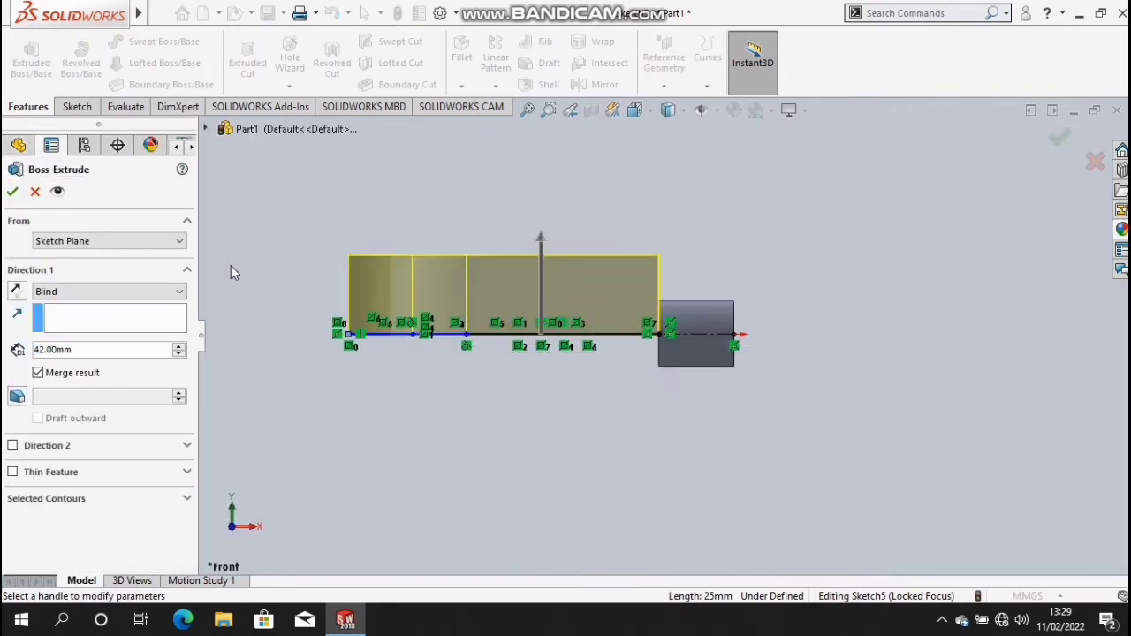
click(144, 291)
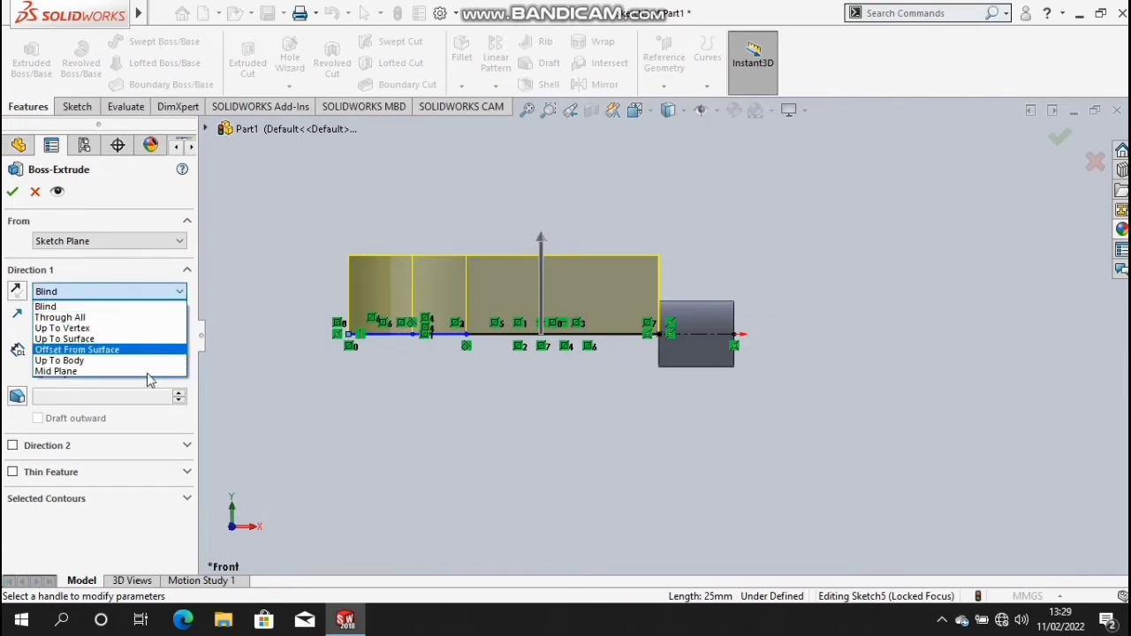
click(147, 369)
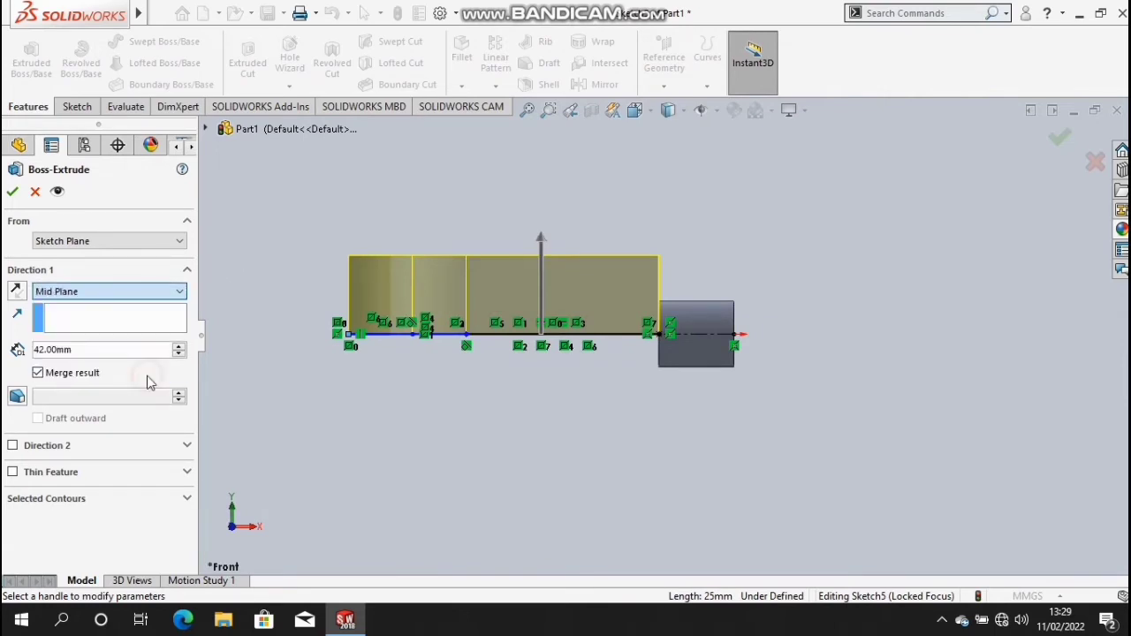
click(11, 194)
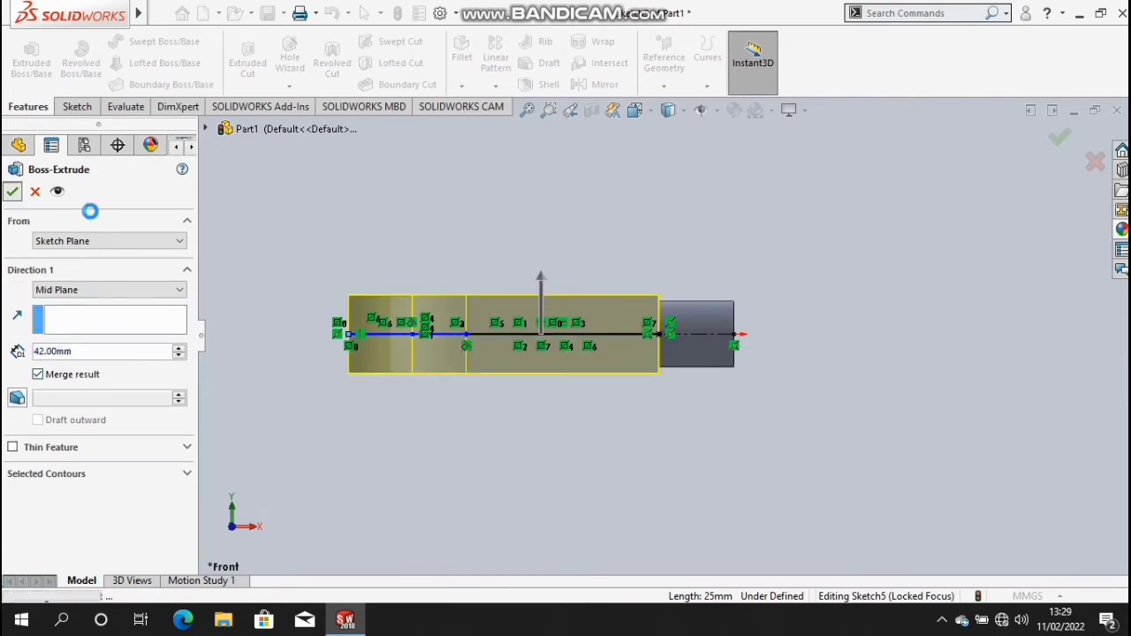
click(301, 215)
key(ctrl+4)
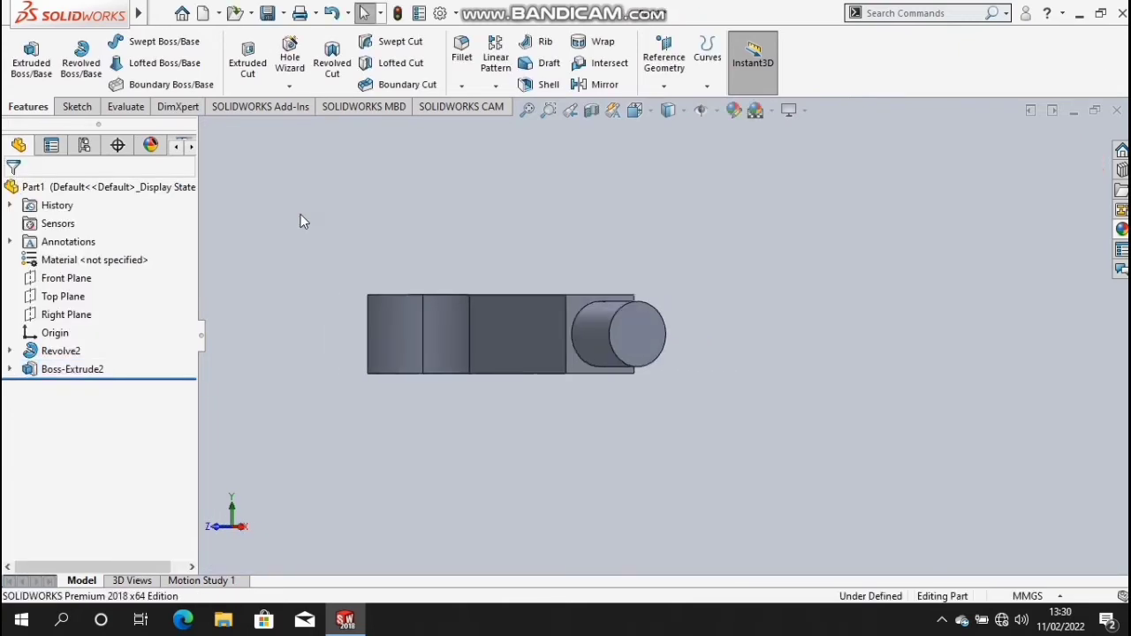
key(shift+Up)
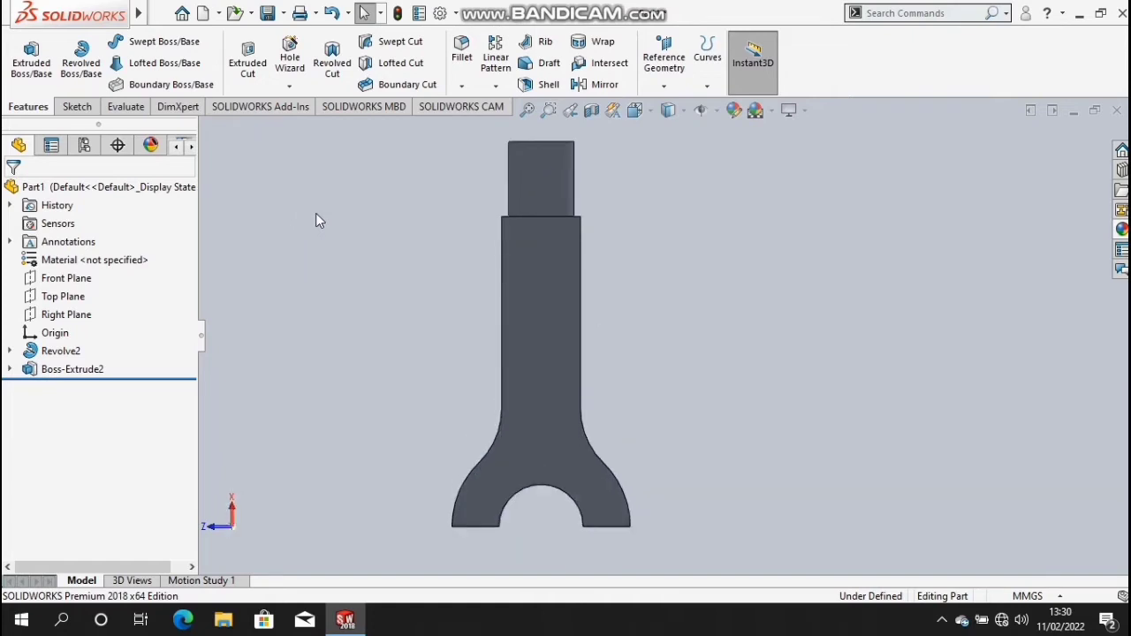
key(shift+Down)
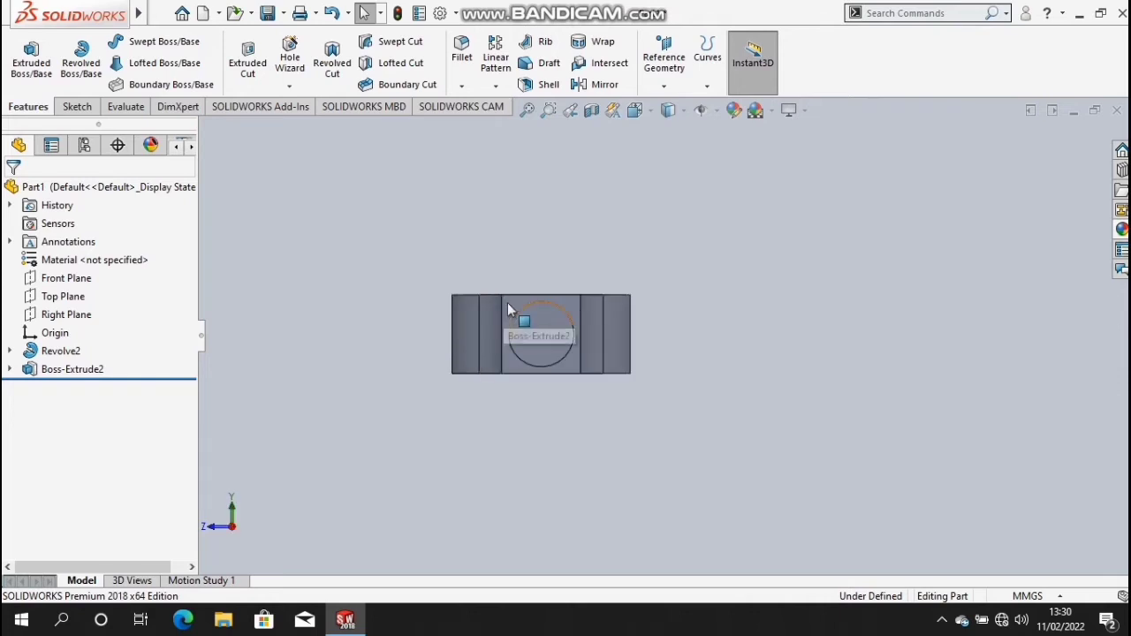
- Open Sketch6 on the fork's square end face and convert its four edges into the sketch
click(510, 309)
right_click(512, 310)
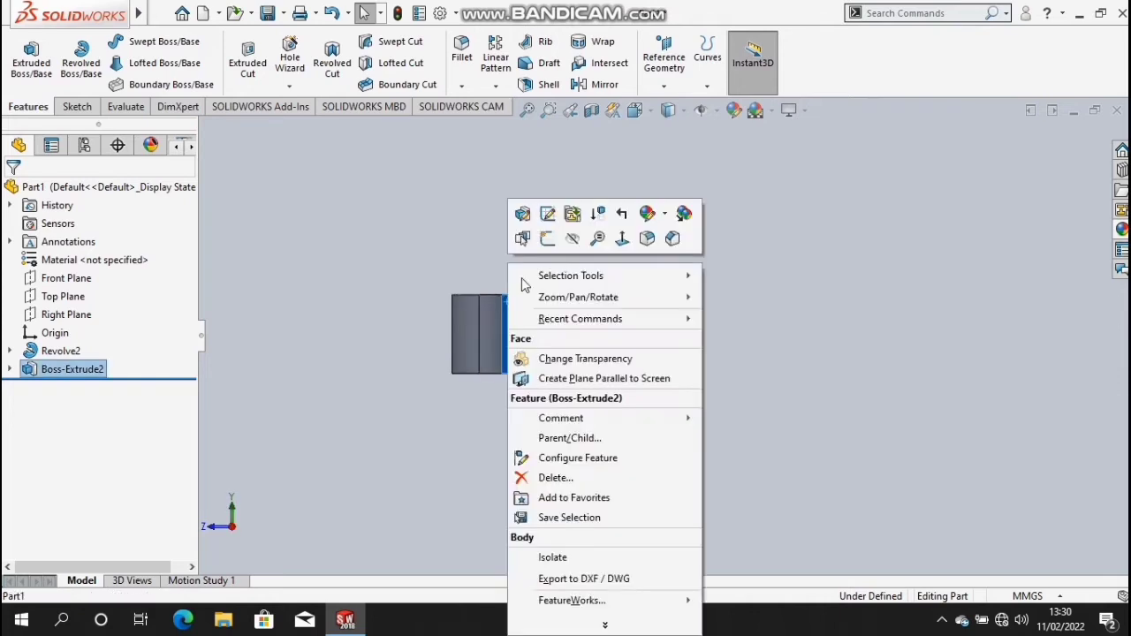
click(545, 233)
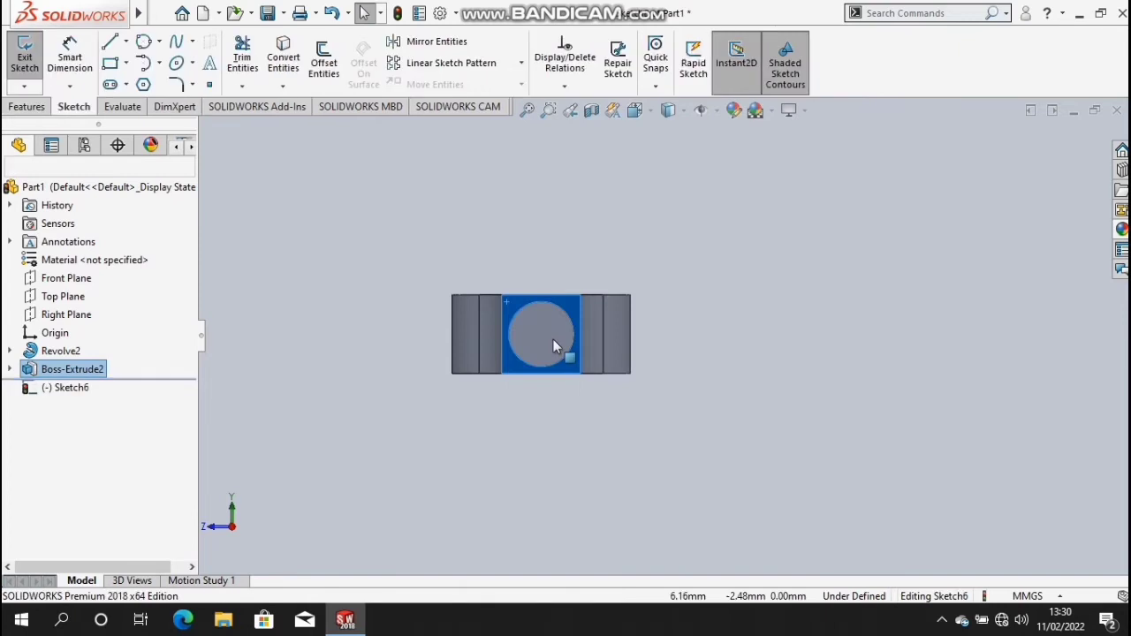
scroll(586, 323, down, 1)
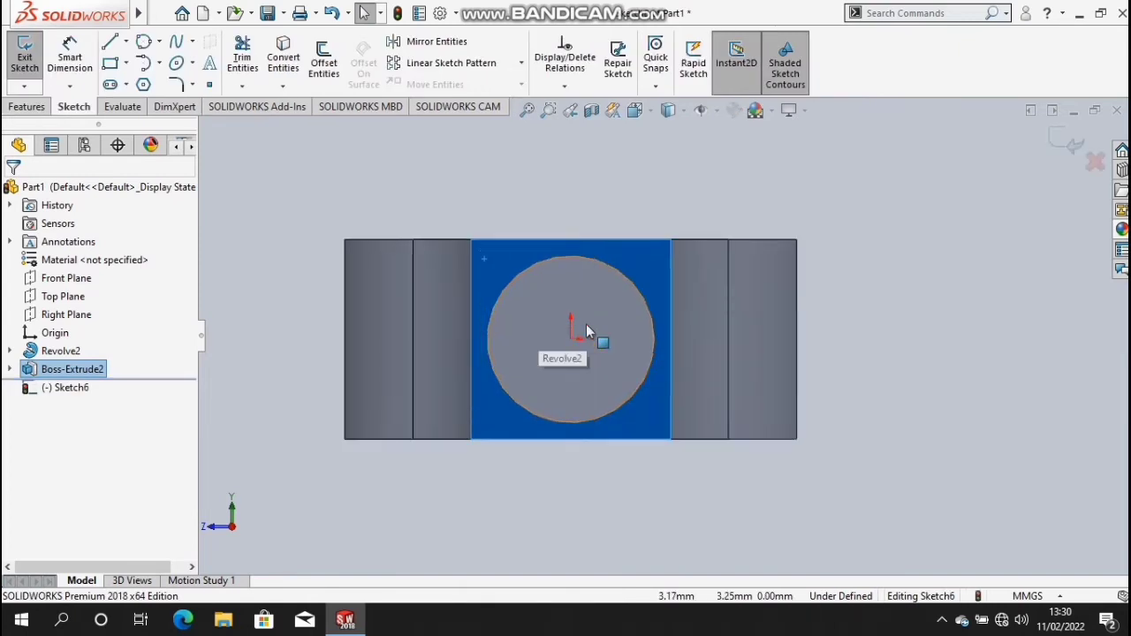
scroll(566, 324, down, 2)
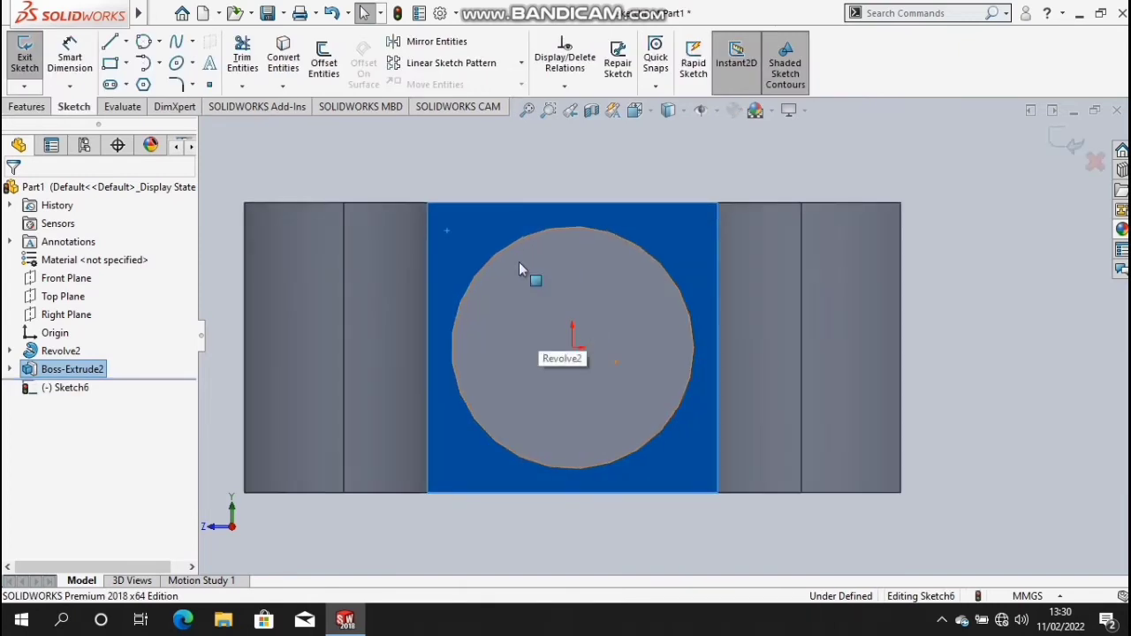
click(283, 57)
key(Escape)
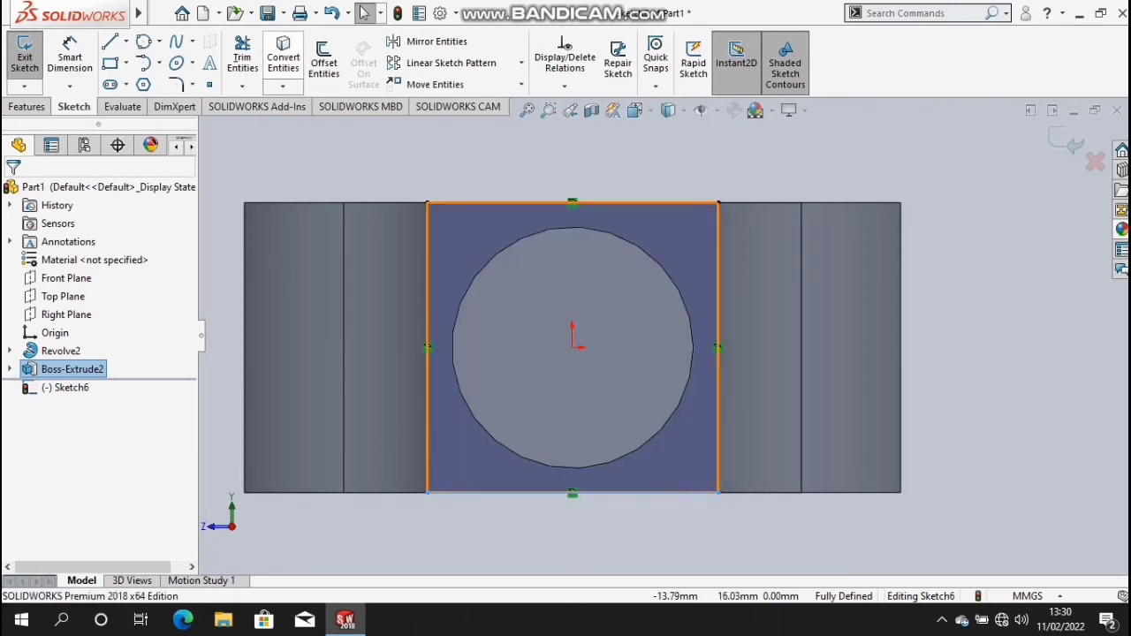
key(ctrl+a)
- Draw radius-10 circles centred on the top-right and top-left corners of the square outline
click(13, 186)
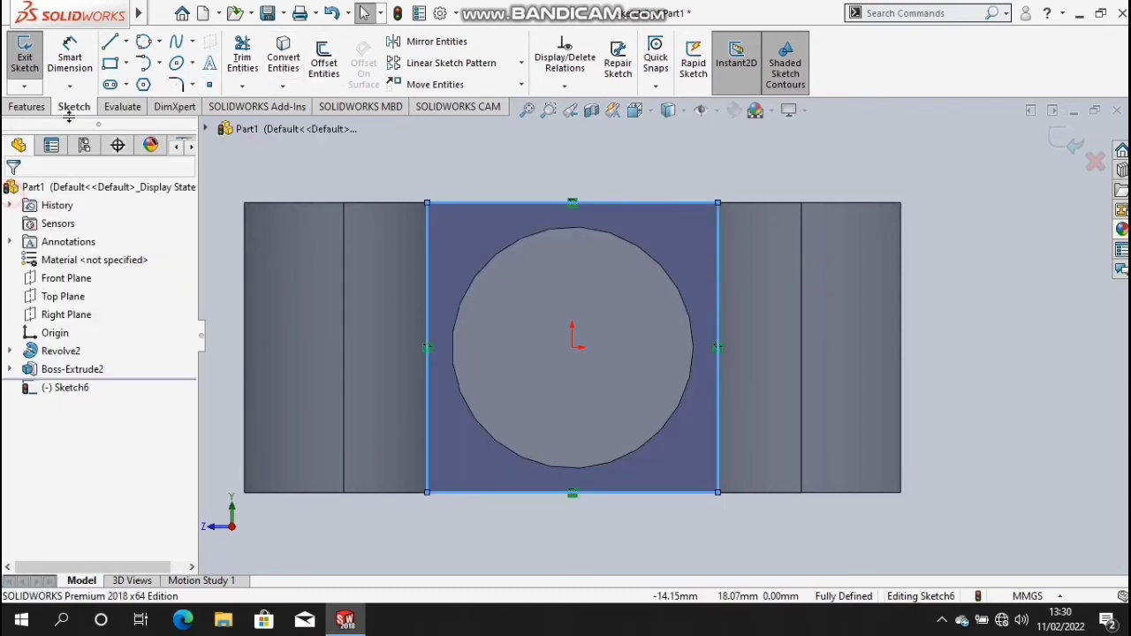
key(Escape)
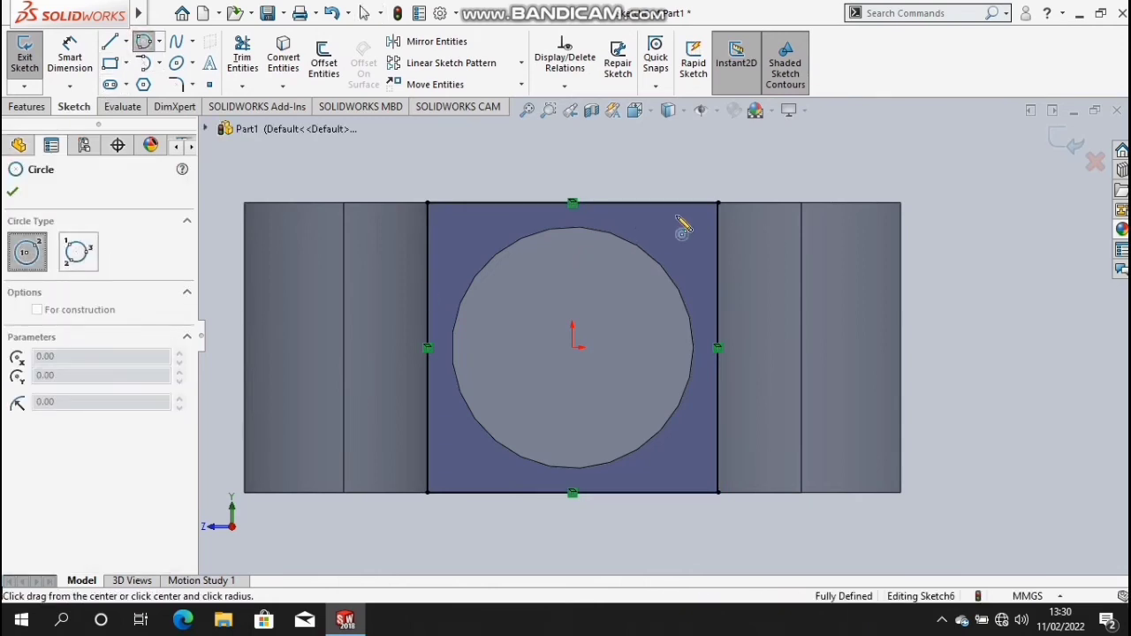
click(718, 202)
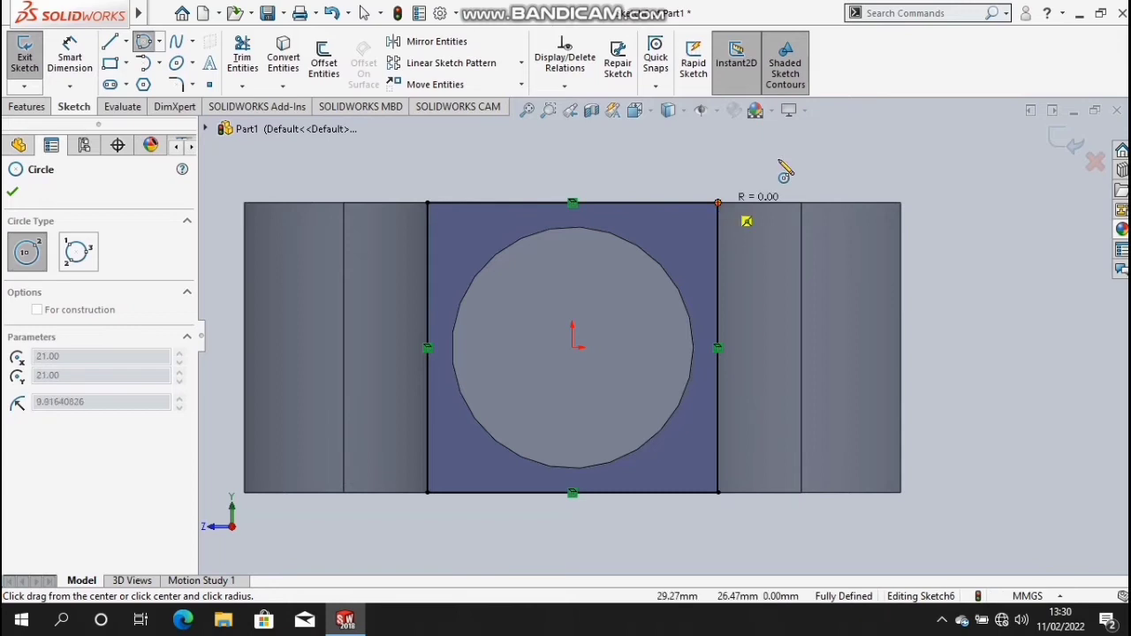
click(782, 172)
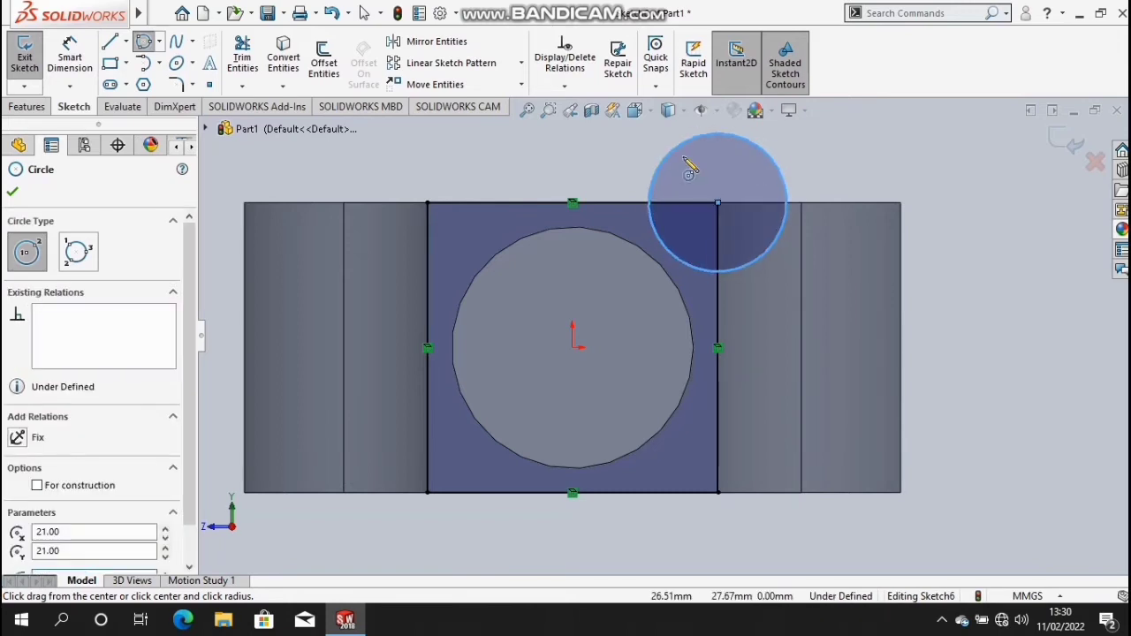
click(426, 202)
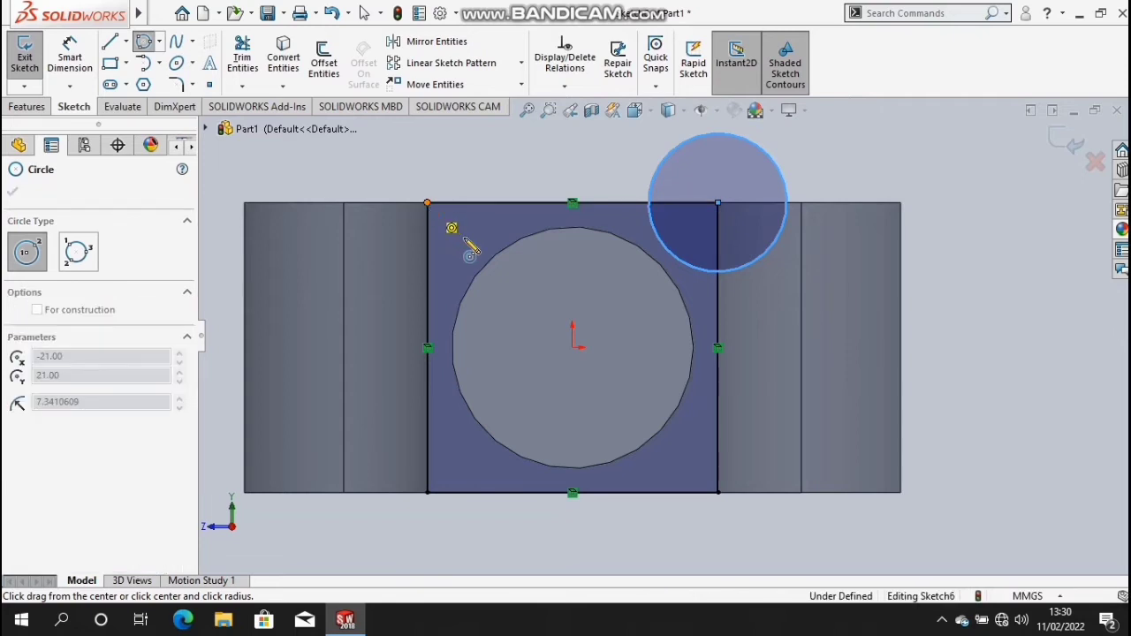
click(464, 240)
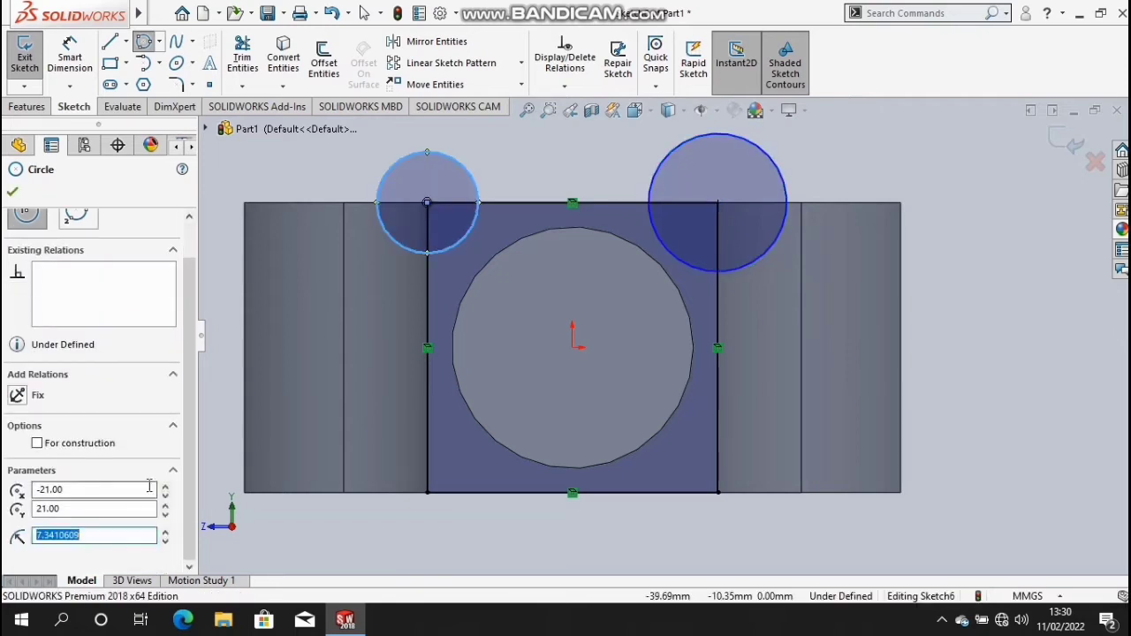
click(94, 535)
text(10)
key(Return)
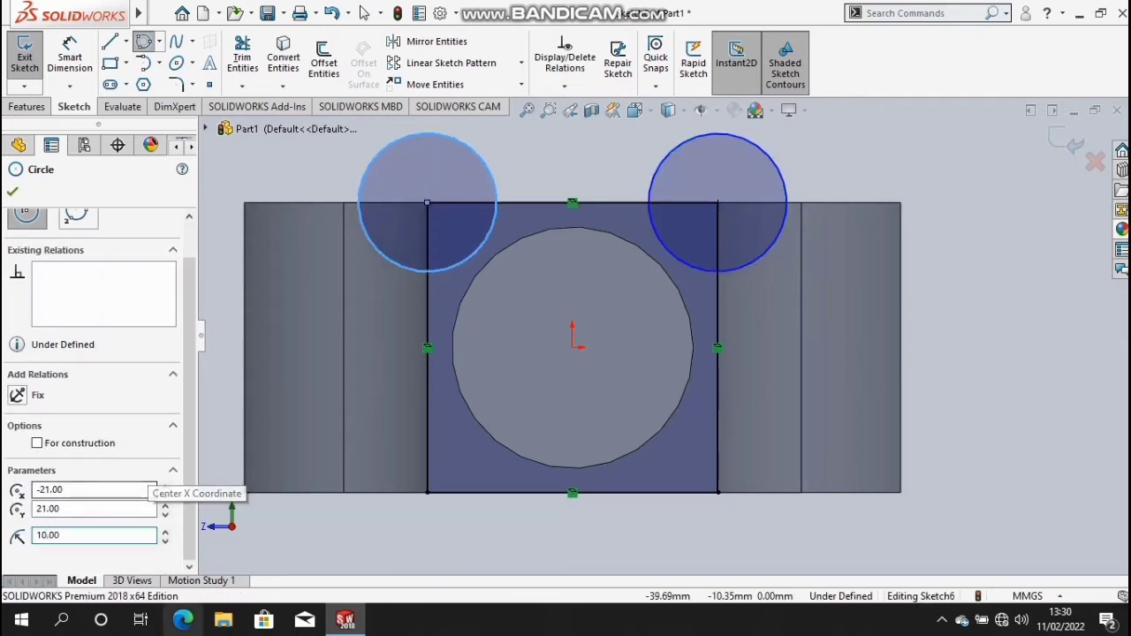
- Add radius-10 circles on the bottom-left and bottom-right corners
click(427, 493)
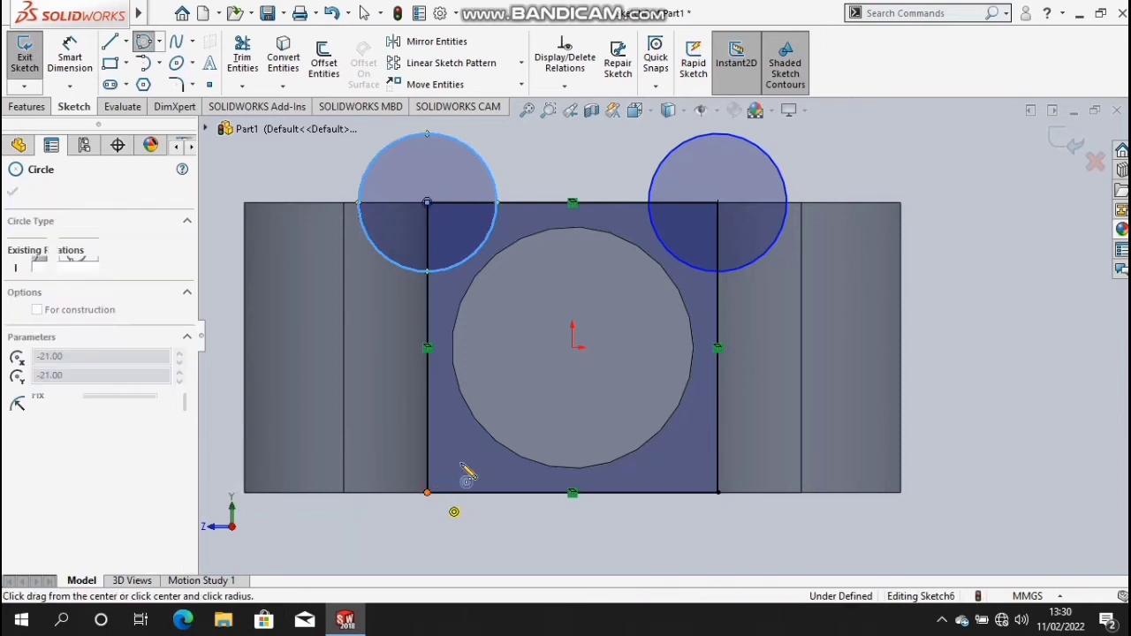
click(471, 468)
text(10)
key(Return)
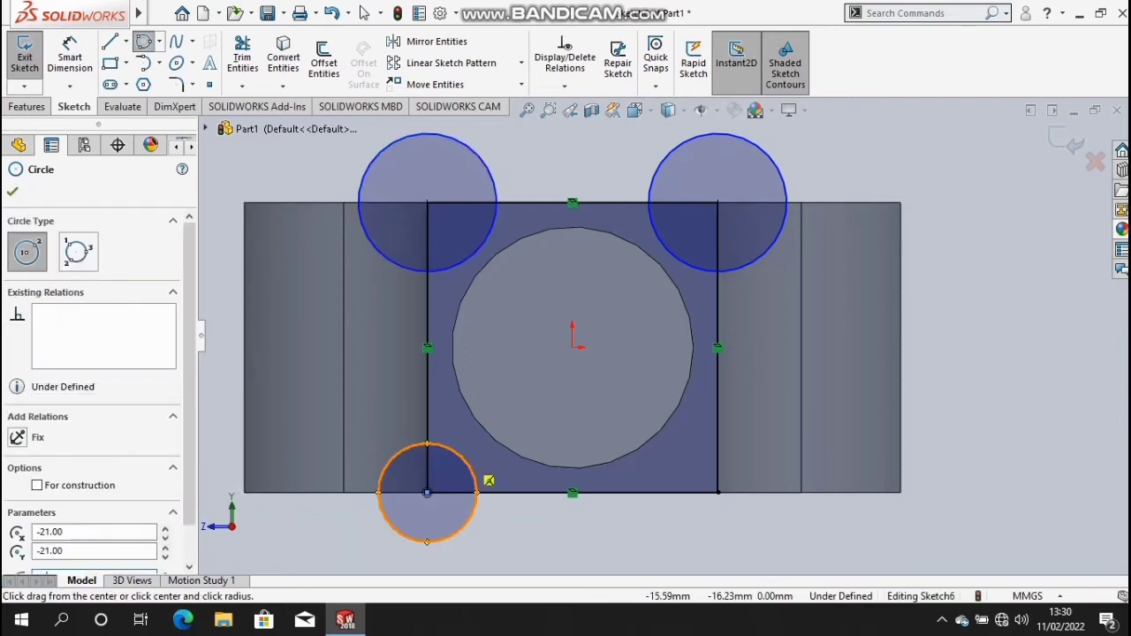
click(721, 496)
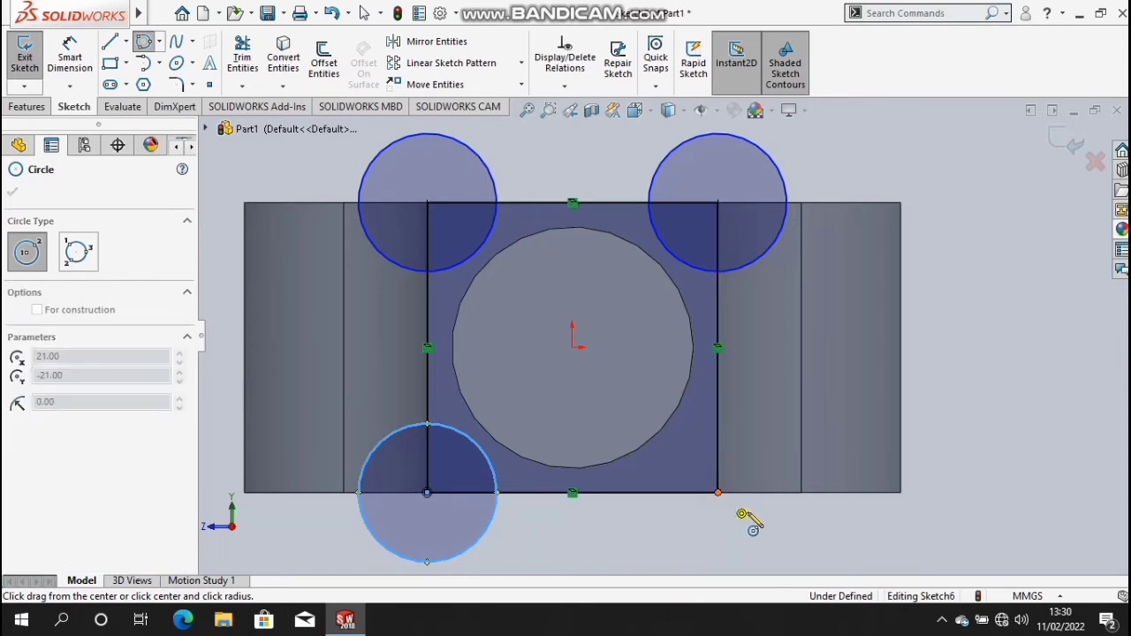
click(758, 531)
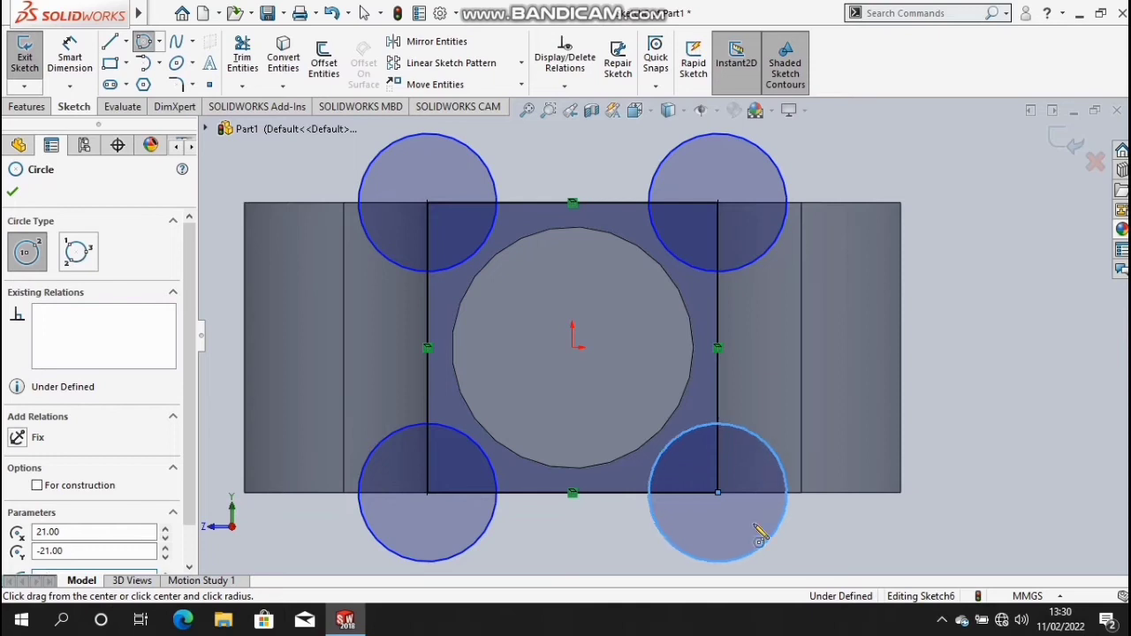
click(16, 196)
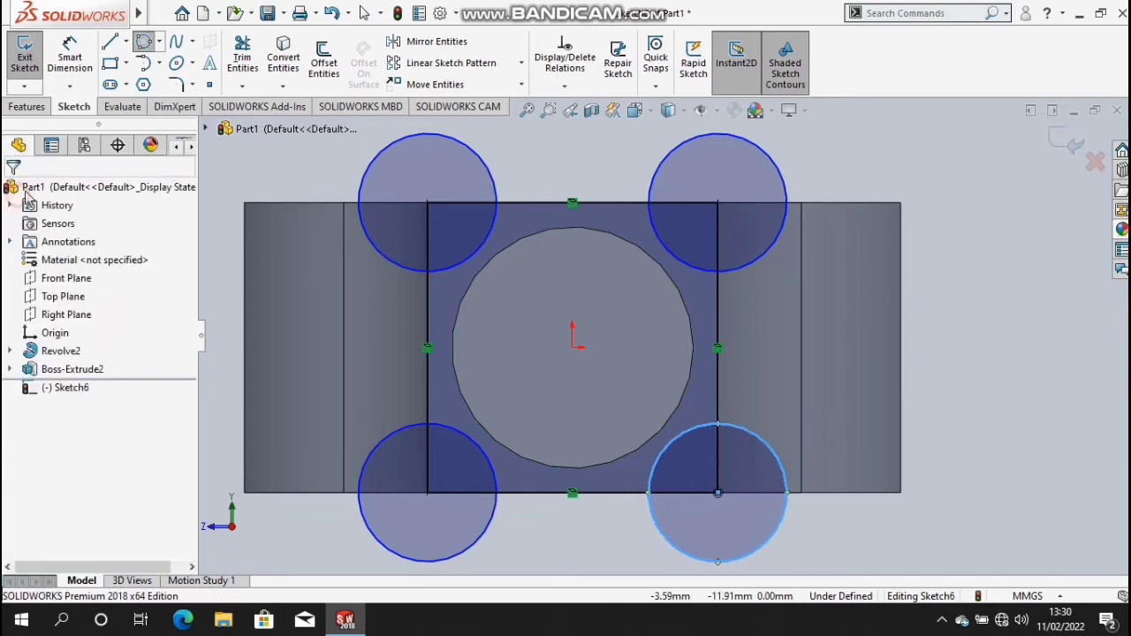
- Power-trim the corner circles' outer arcs and square edges into quarter-arc corner notches
click(25, 107)
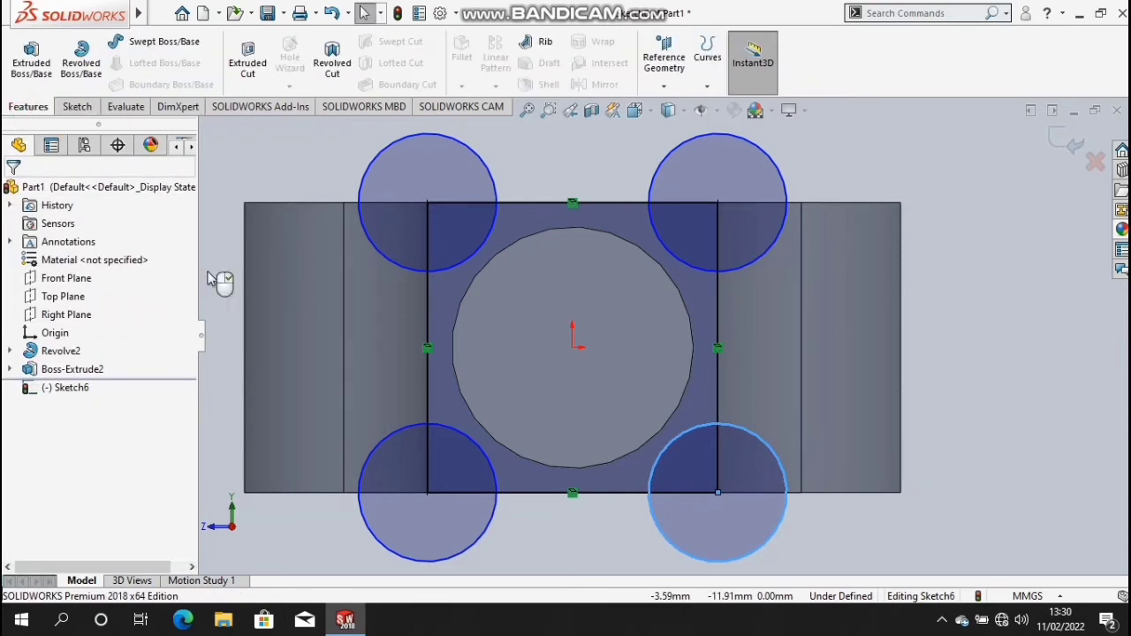
key(f)
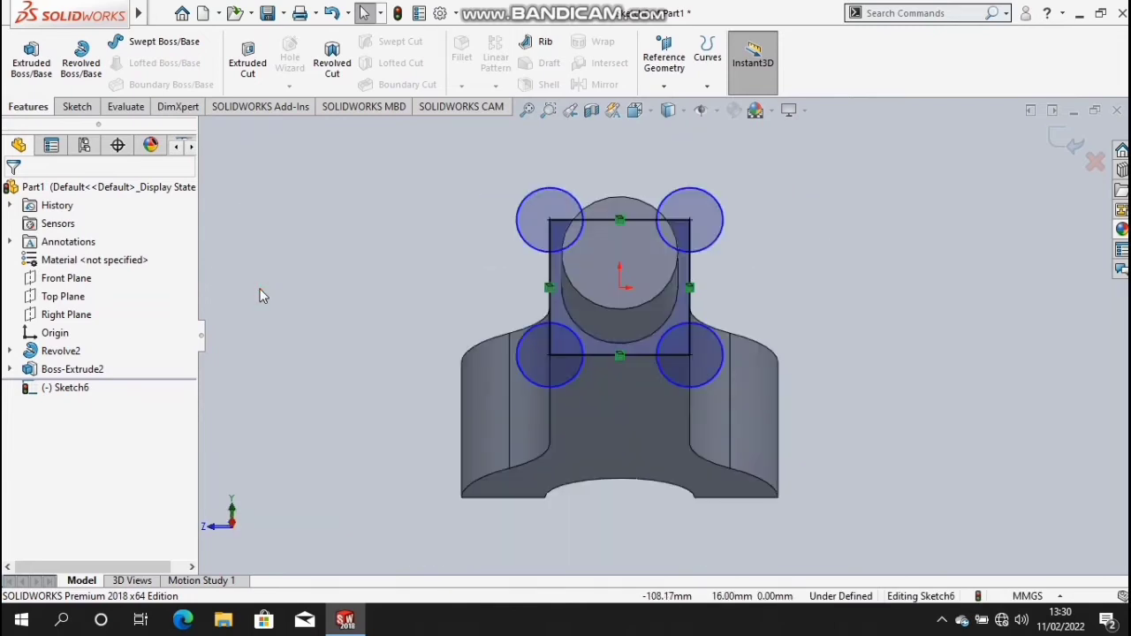
key(shift+Up)
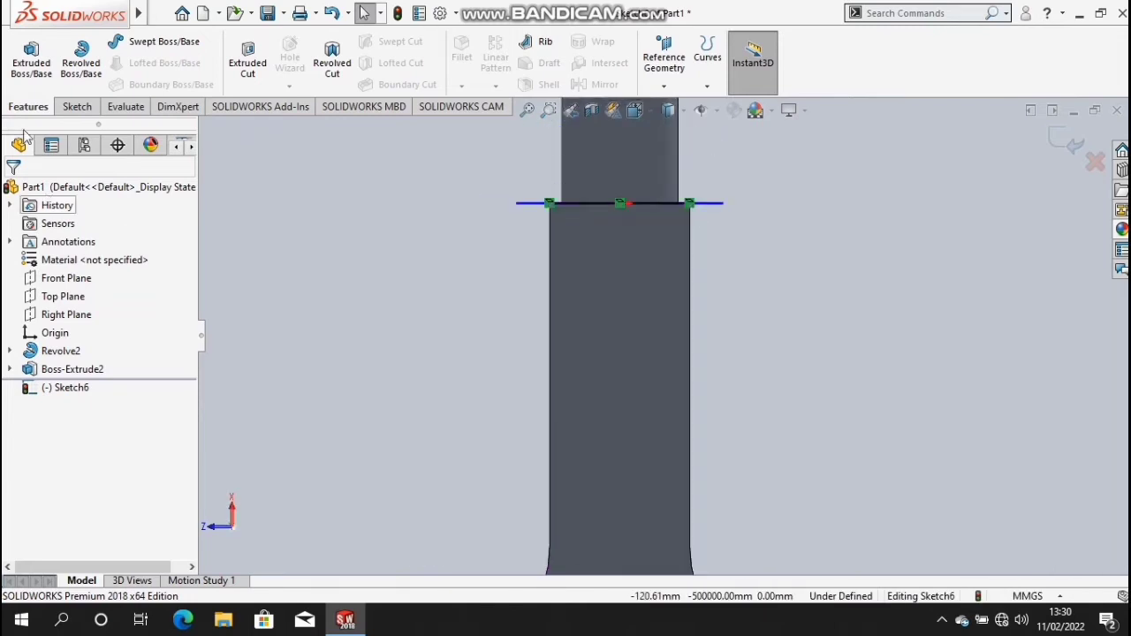
key(shift+Down)
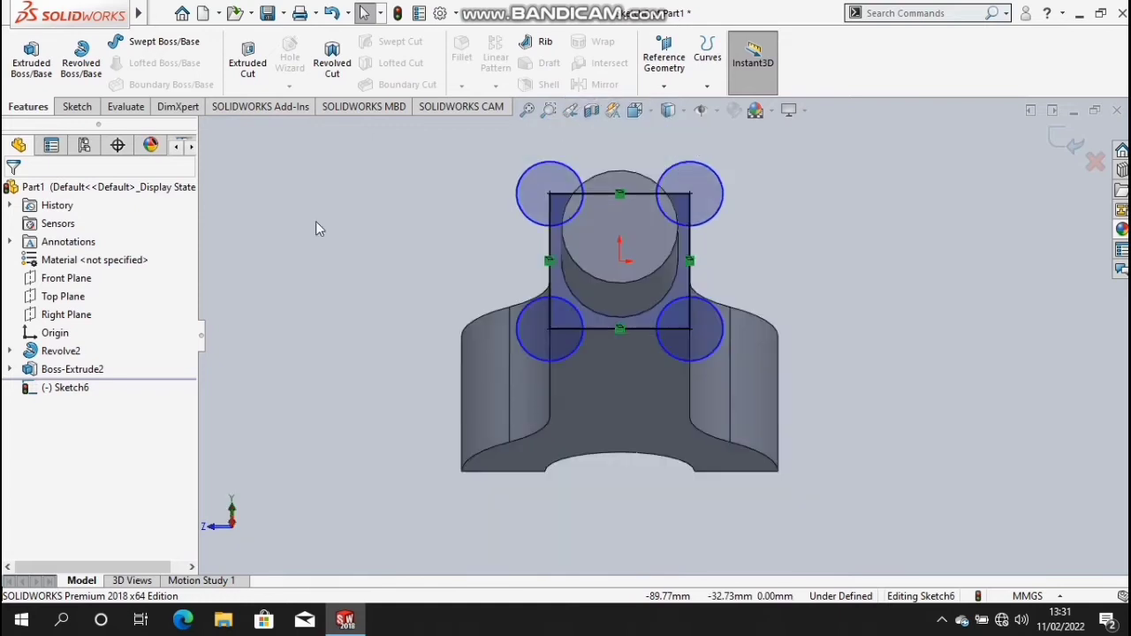
click(77, 106)
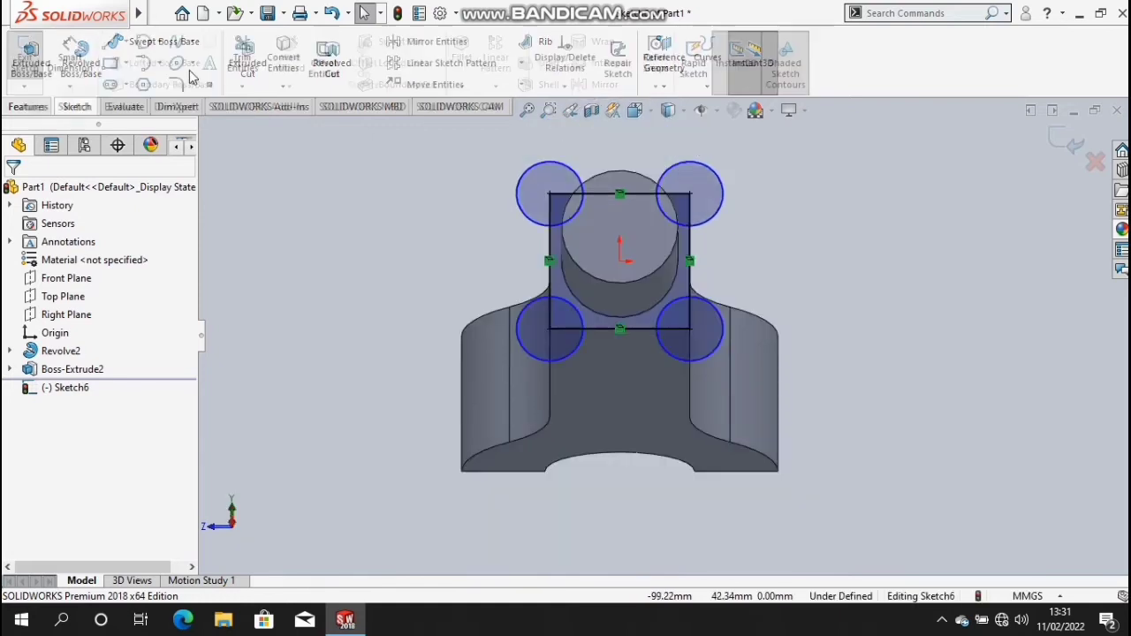
click(243, 66)
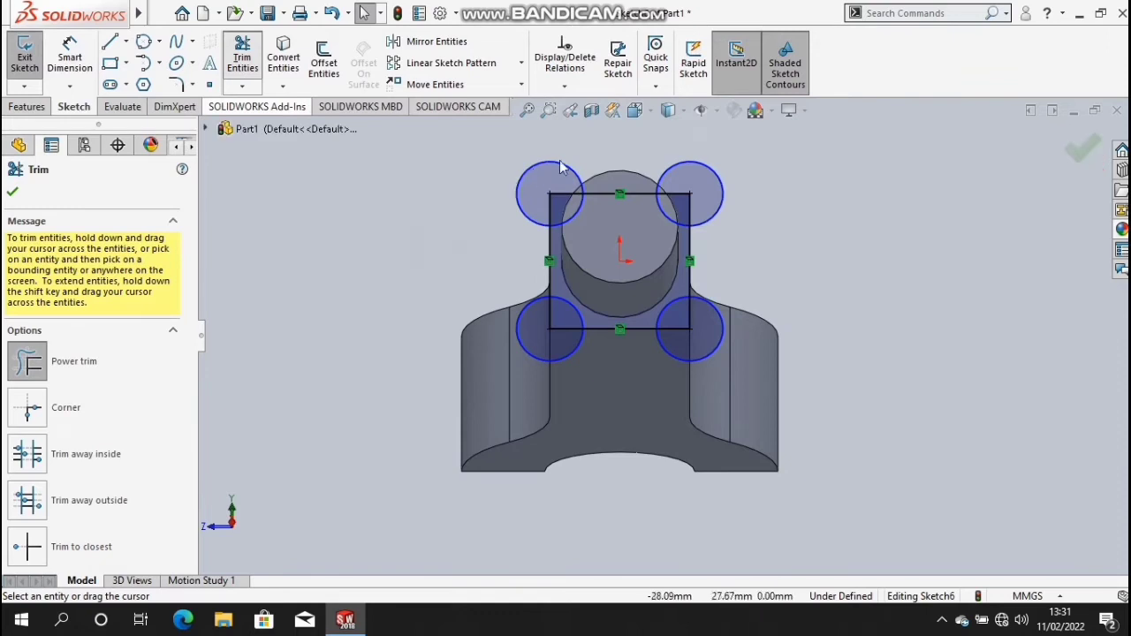
mouse_move(559, 168)
mouse_down()
mouse_move(584, 160)
mouse_move(703, 181)
mouse_move(731, 305)
mouse_up()
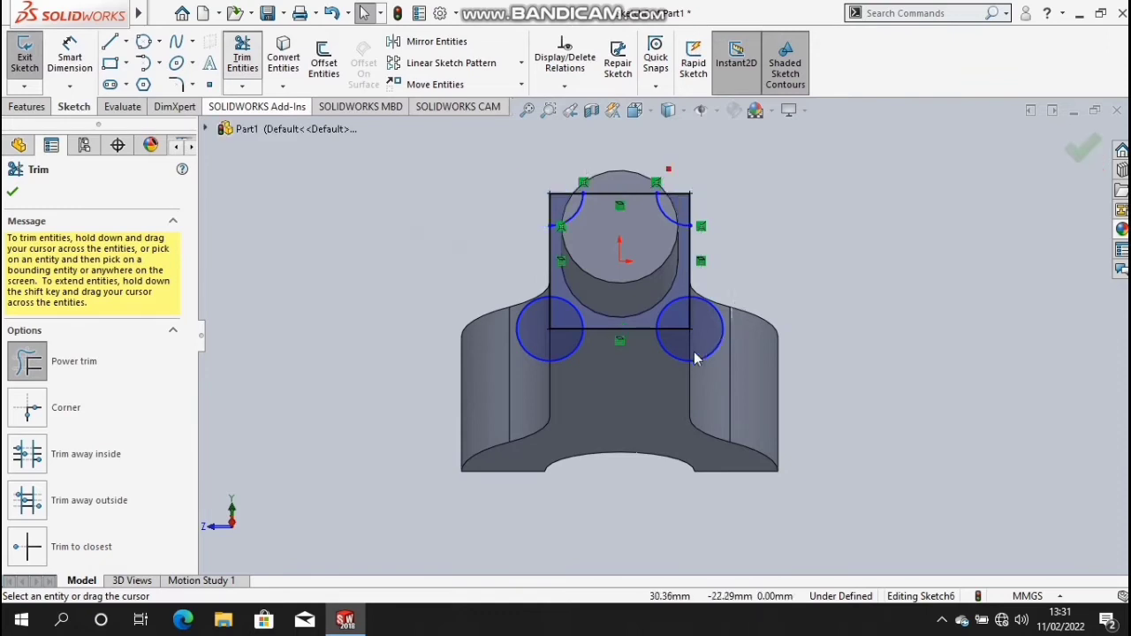
mouse_move(696, 357)
mouse_down()
mouse_move(567, 359)
mouse_move(534, 335)
mouse_up()
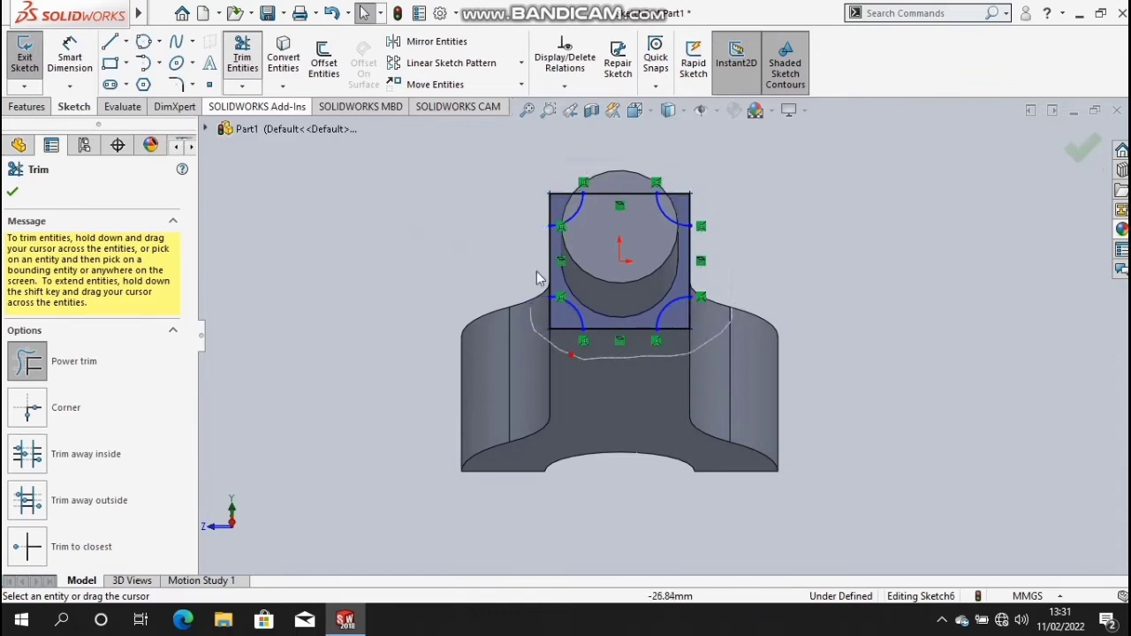
mouse_move(572, 265)
mouse_down()
mouse_move(610, 334)
mouse_move(679, 265)
mouse_move(624, 246)
mouse_up()
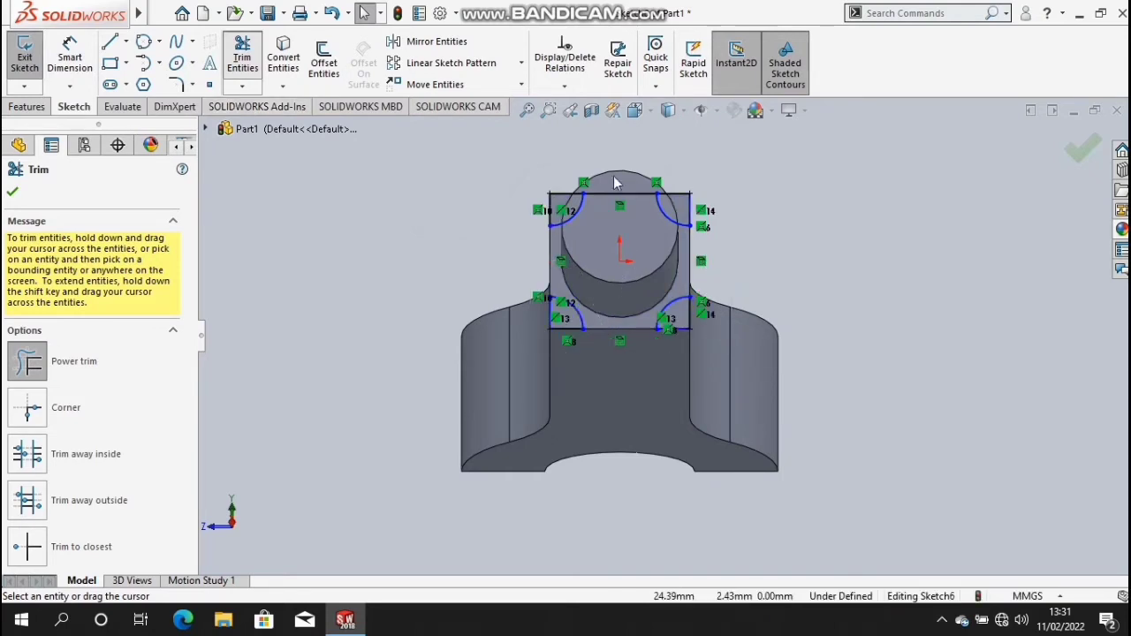
drag(616, 173, 630, 239)
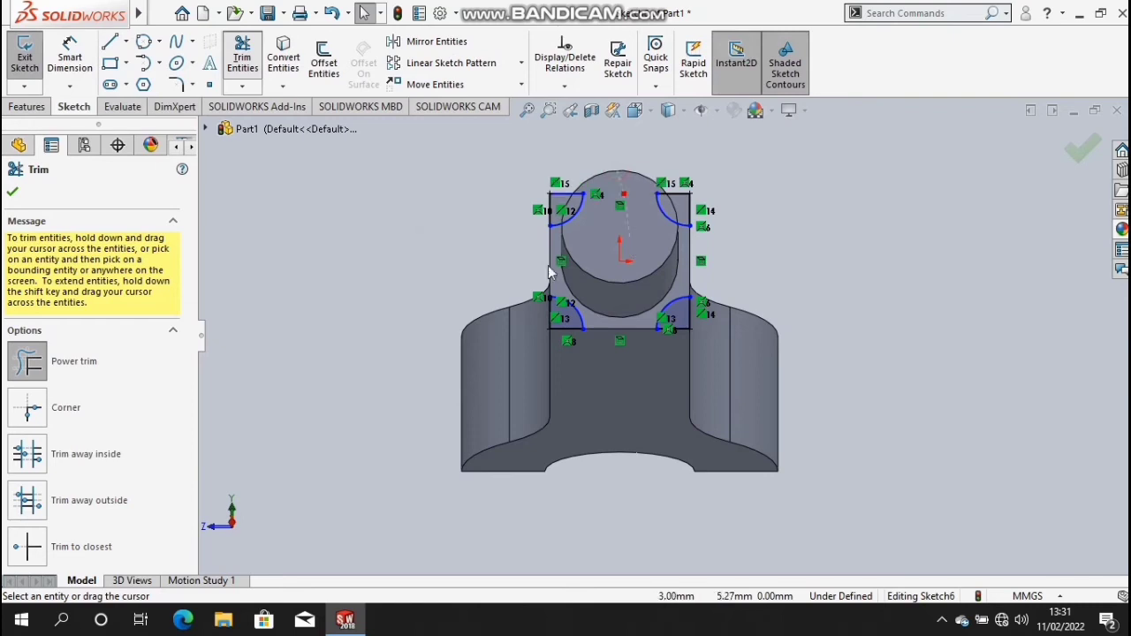
click(12, 191)
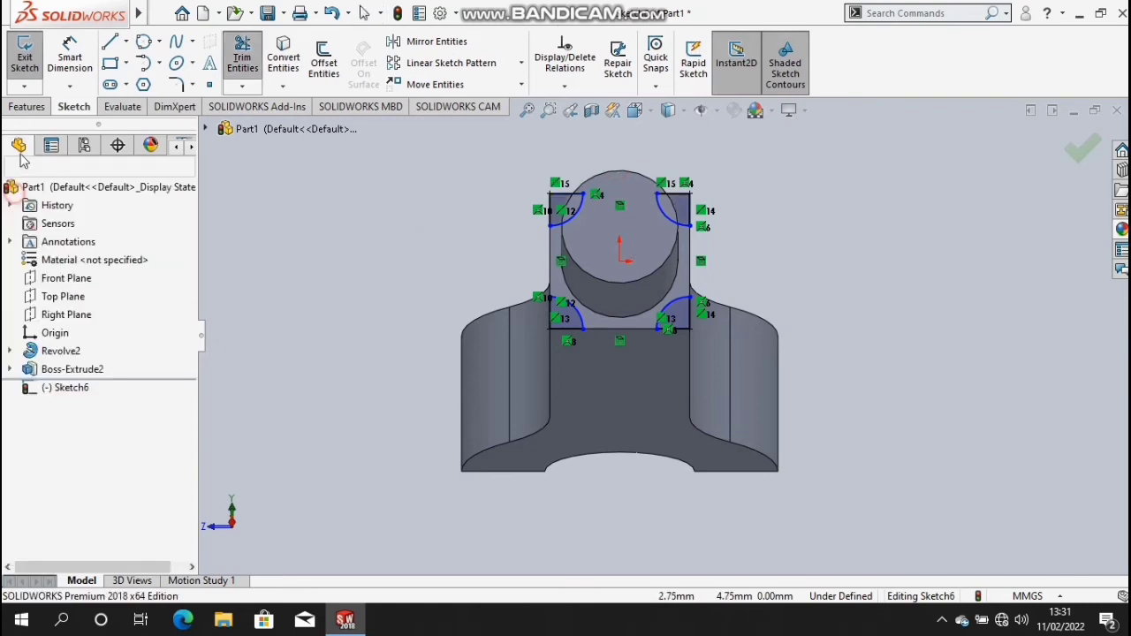
- Extruded Cut the Sketch6 corner profiles to a 48 mm blind depth as Cut-Extrude1
click(38, 108)
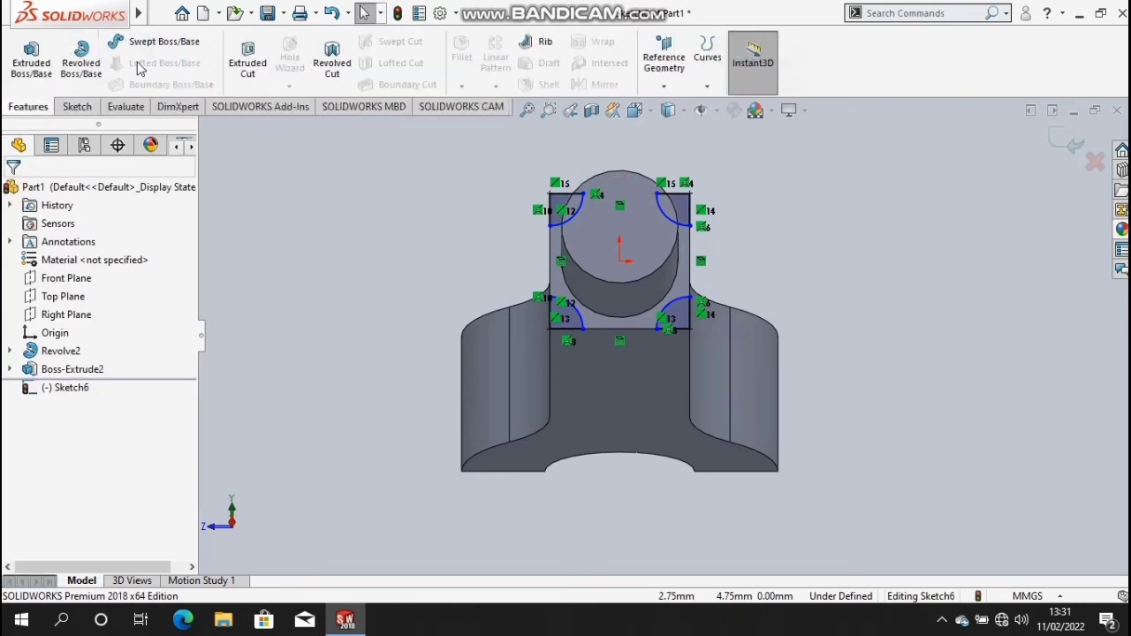
click(247, 57)
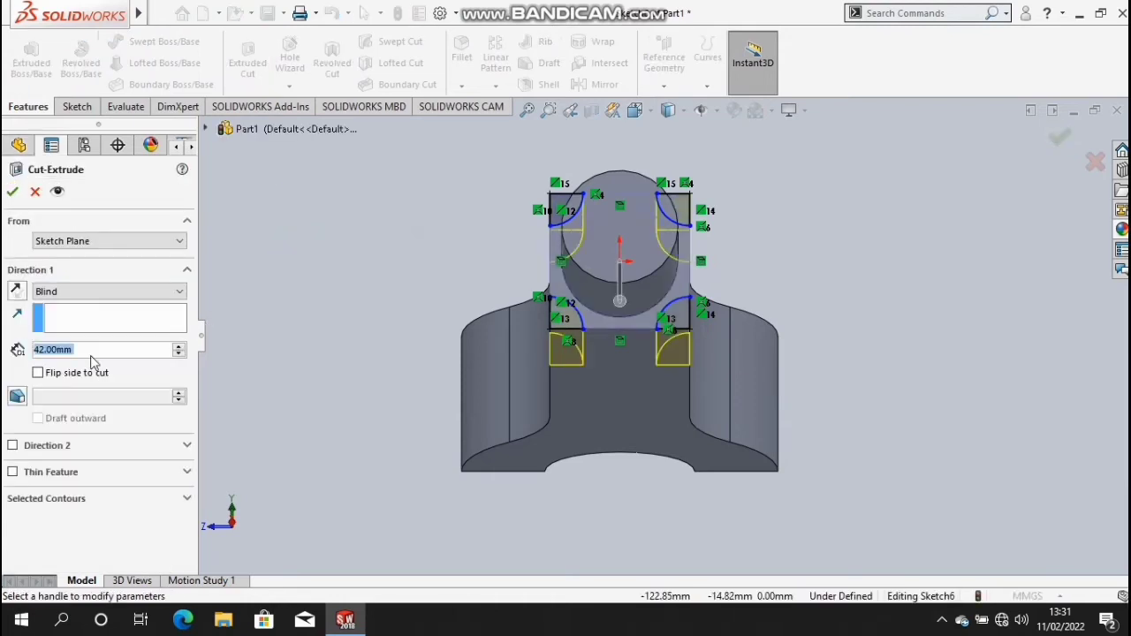
key(BackSpace)
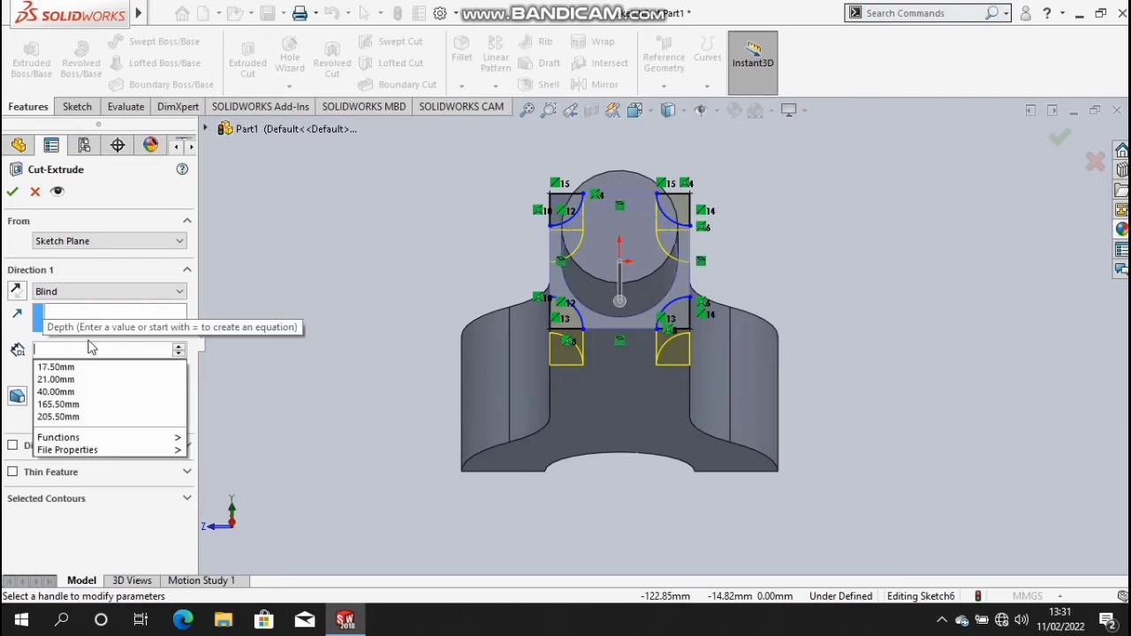
text(48)
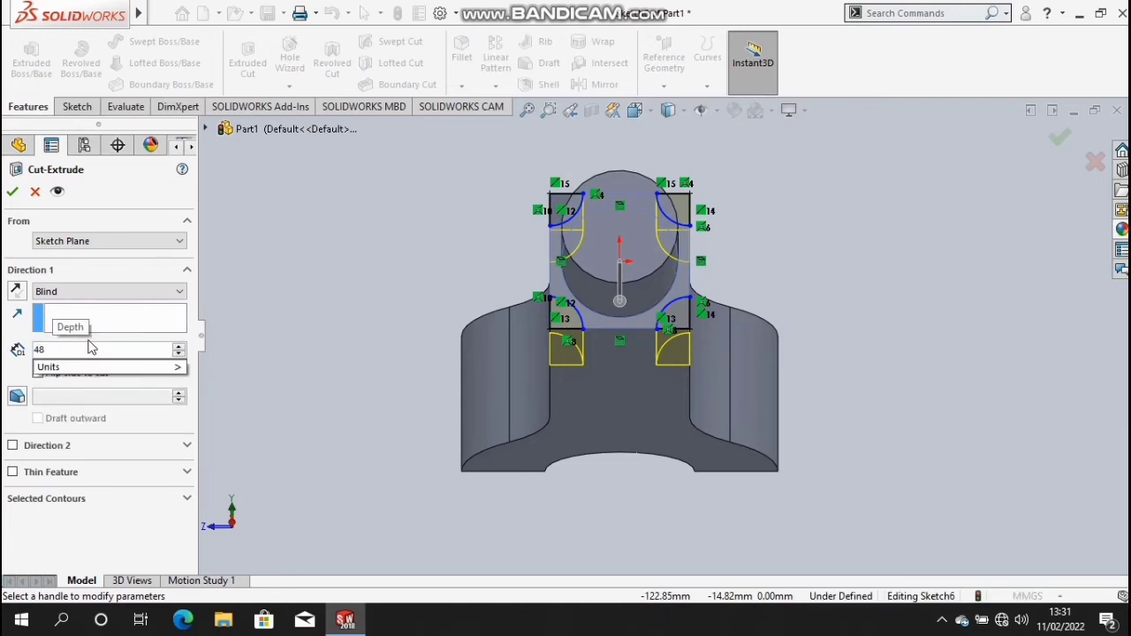
key(Return)
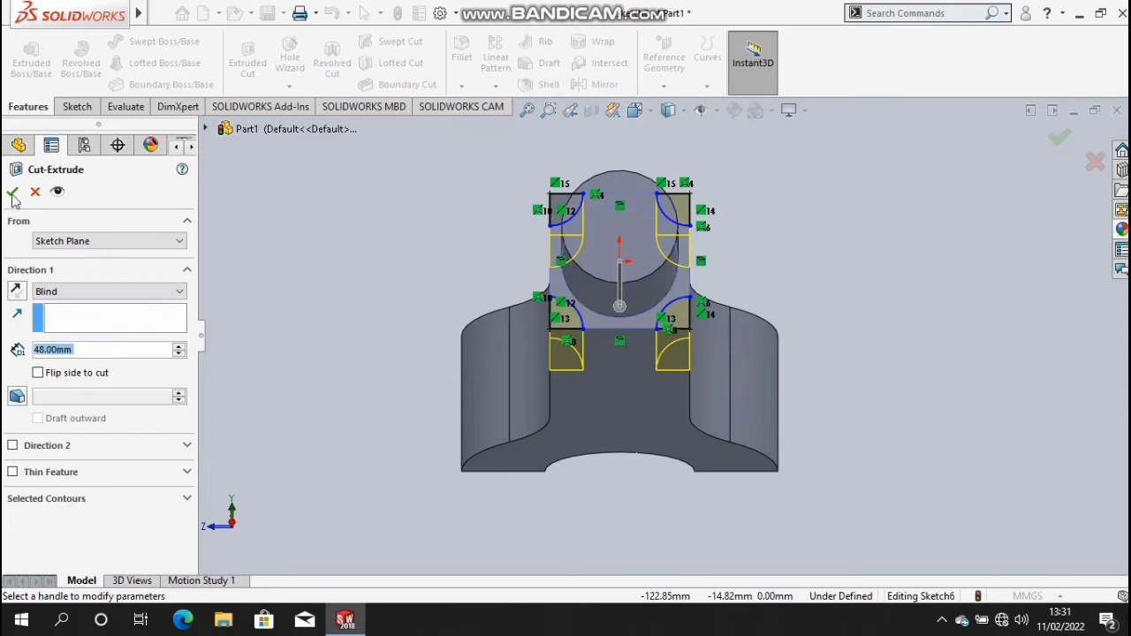
click(11, 191)
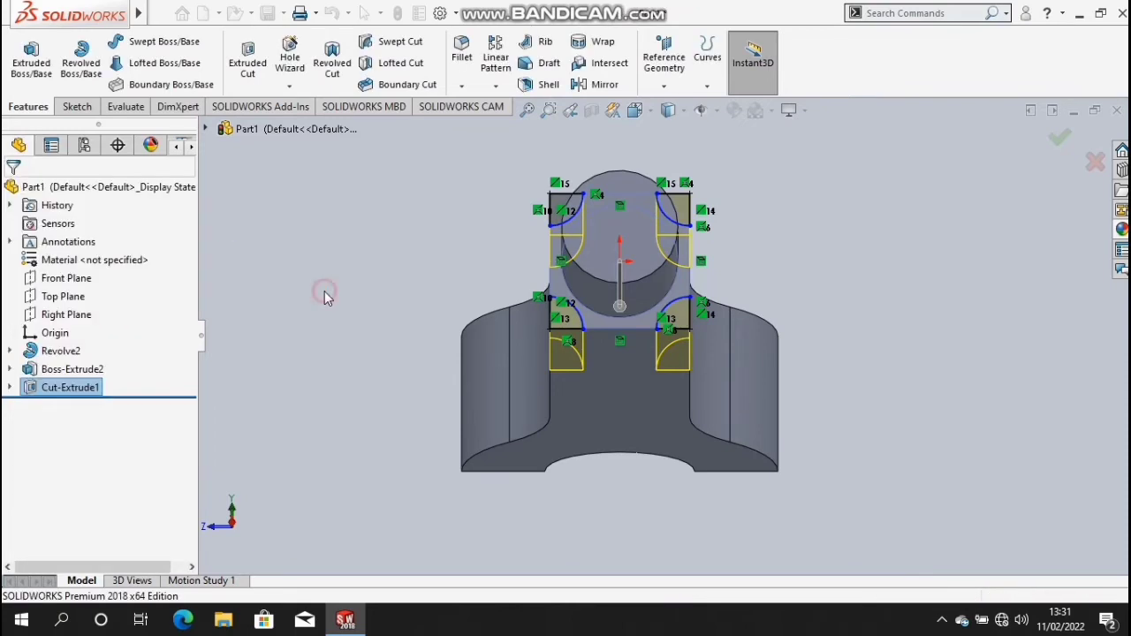
key(Up)
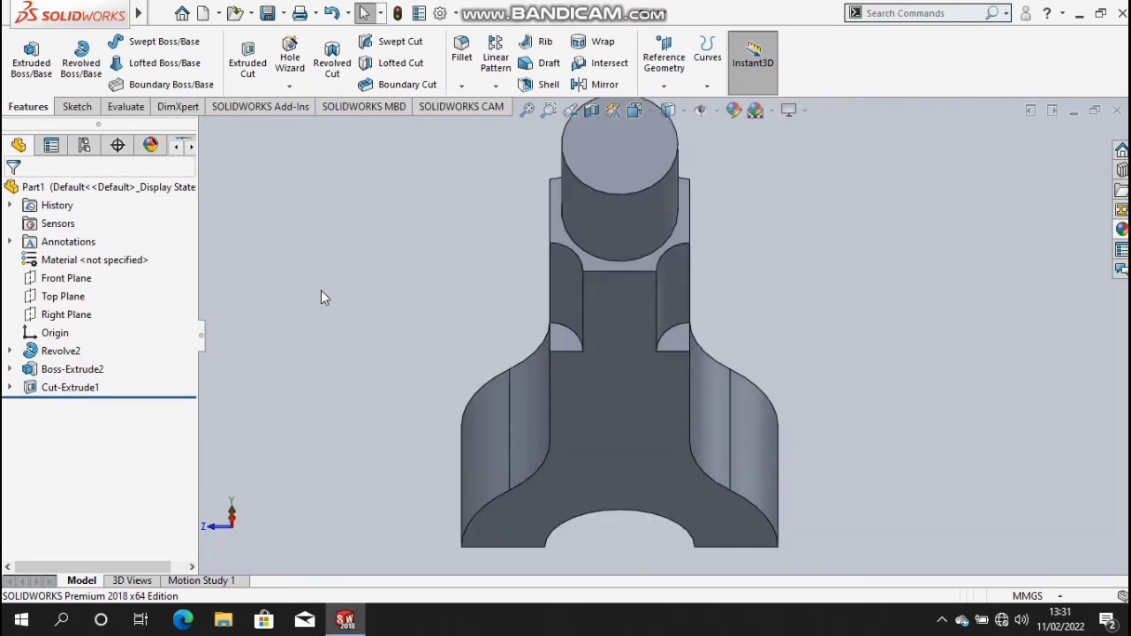
key(Down)
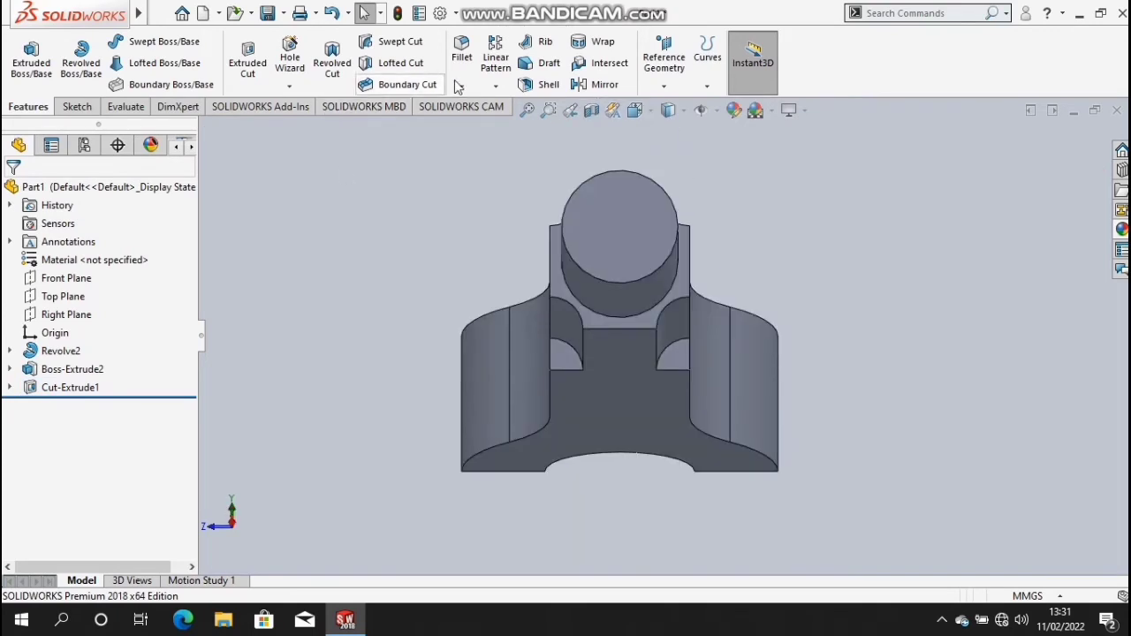
- Fillet the four notch arc edges at 10.00 mm radius to create Fillet1
click(461, 86)
click(468, 107)
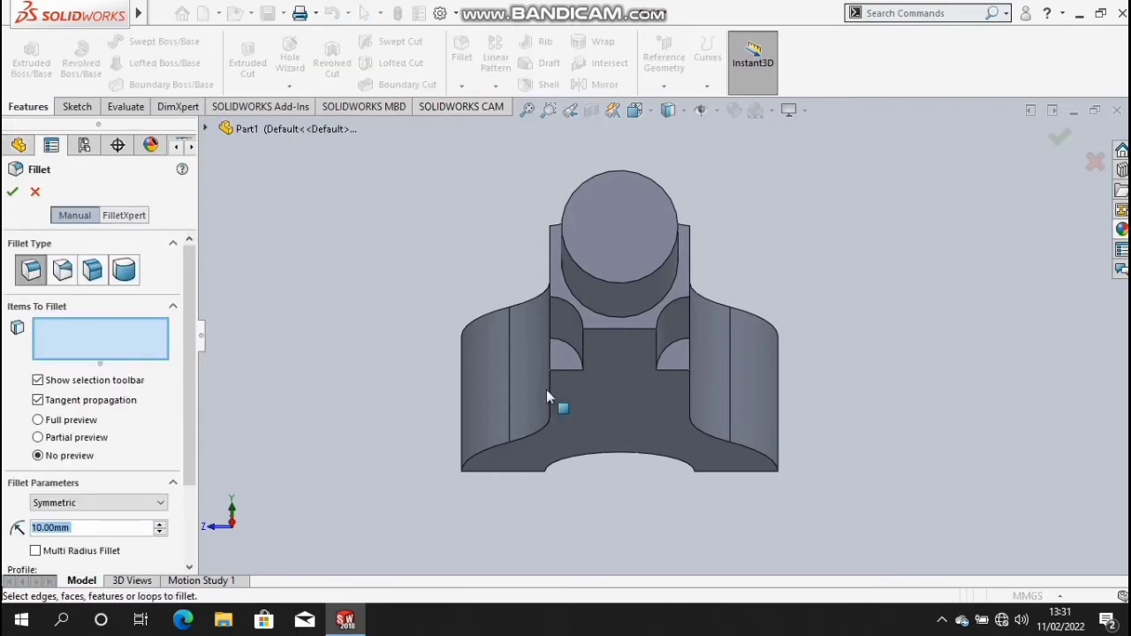
click(568, 346)
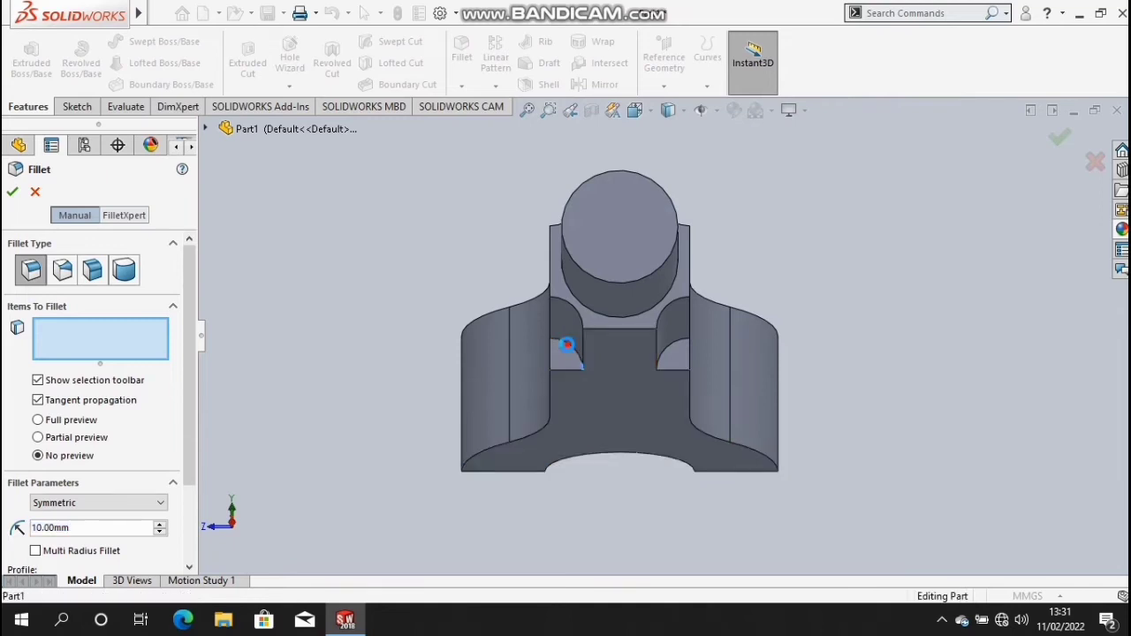
click(666, 352)
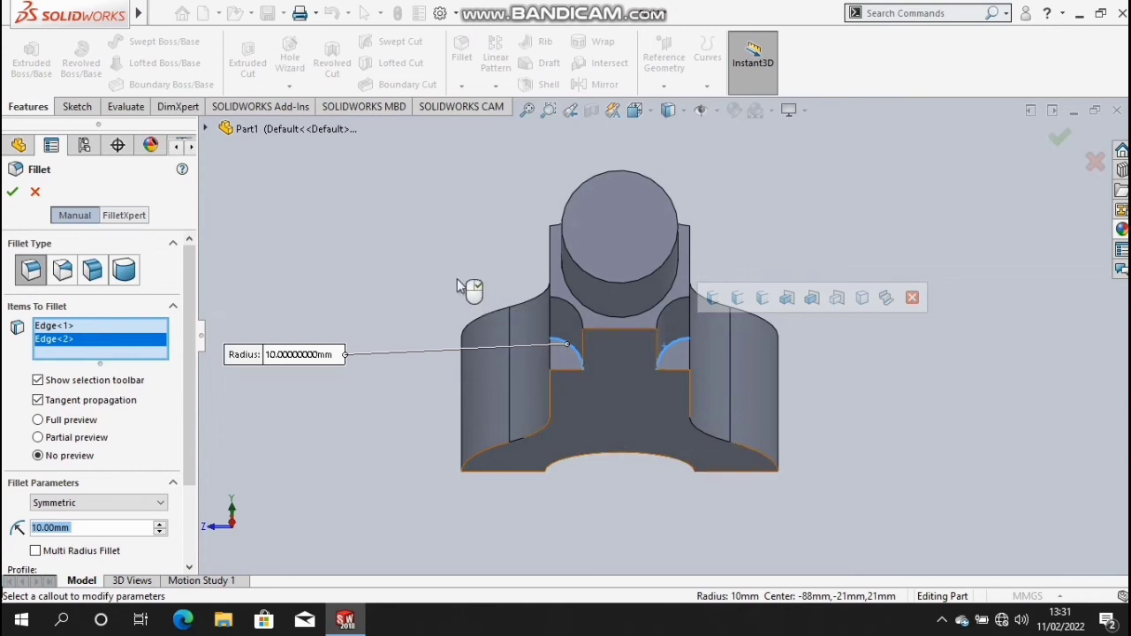
key(shift+Down)
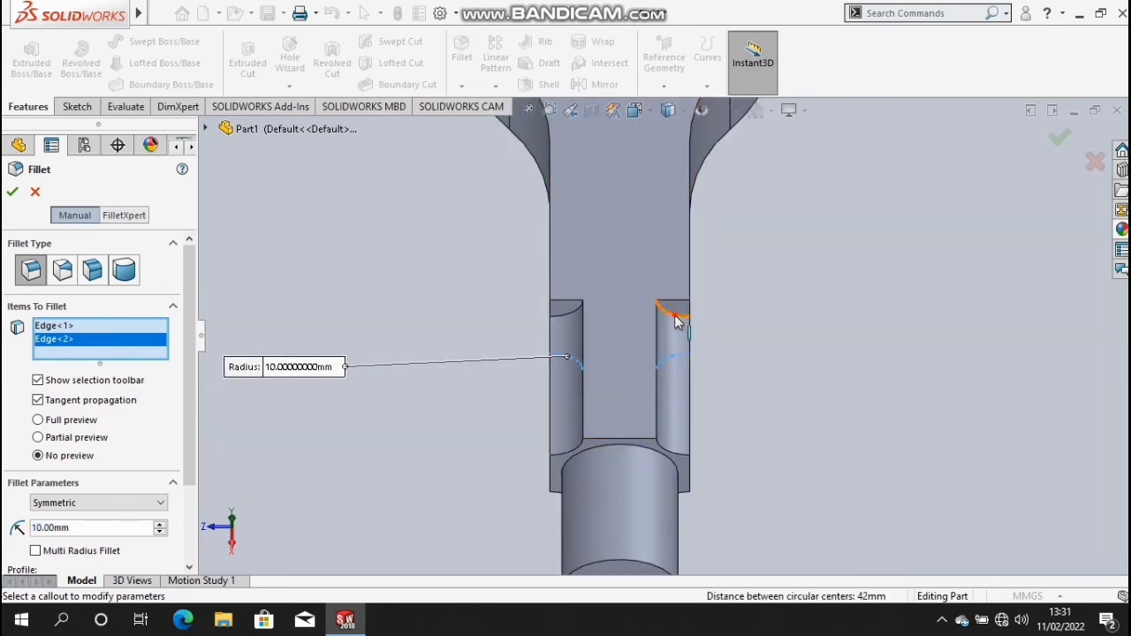
click(677, 316)
click(565, 316)
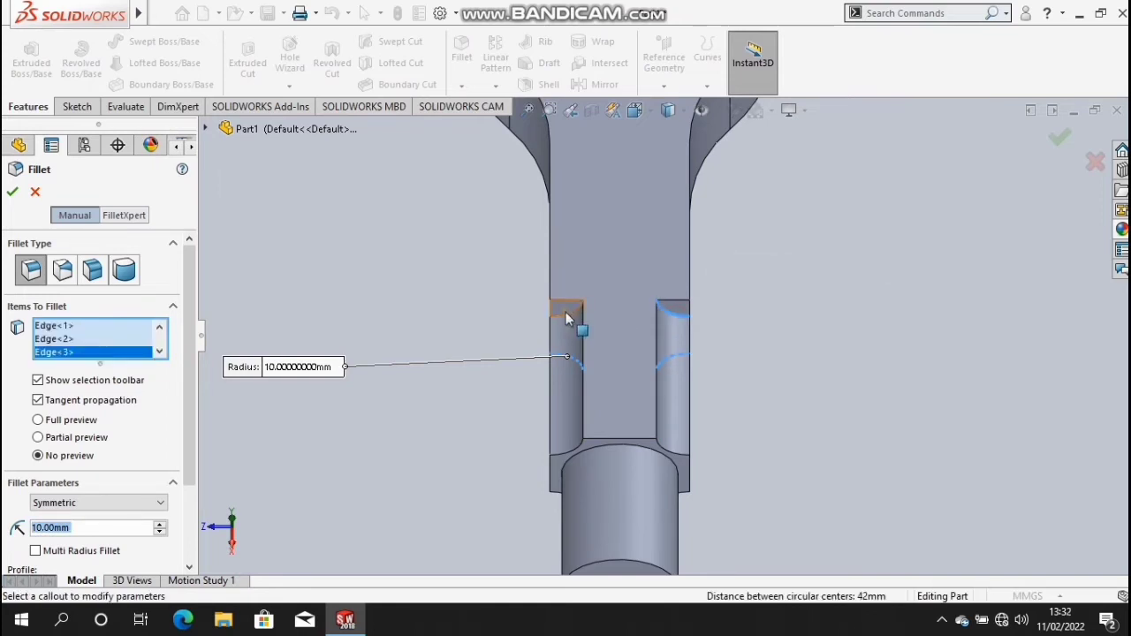
click(570, 313)
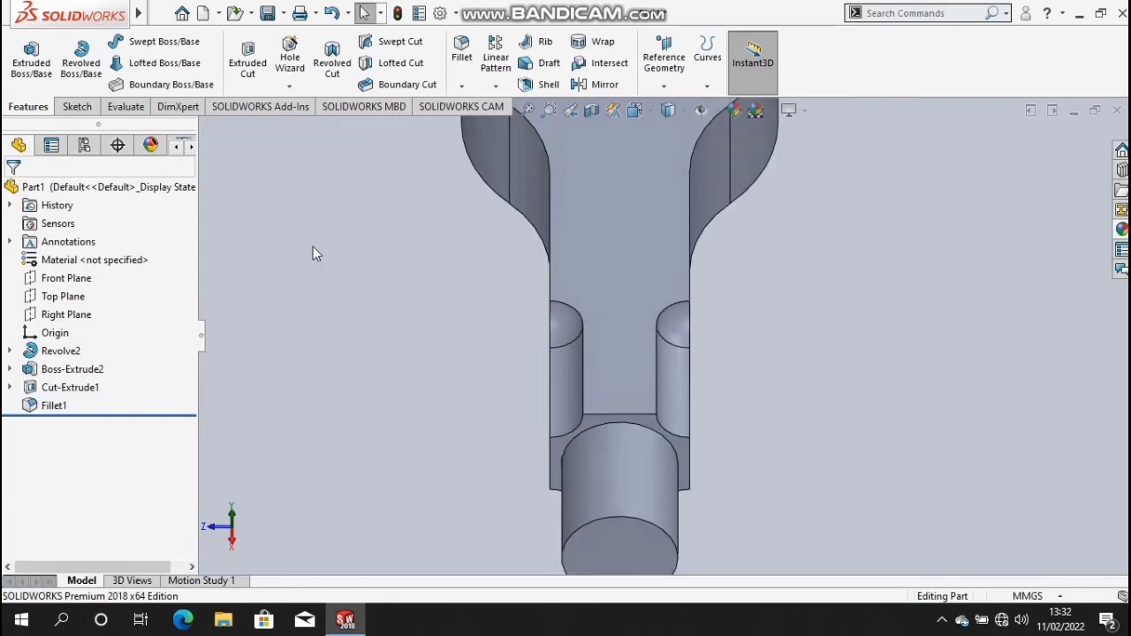
key(ctrl+4)
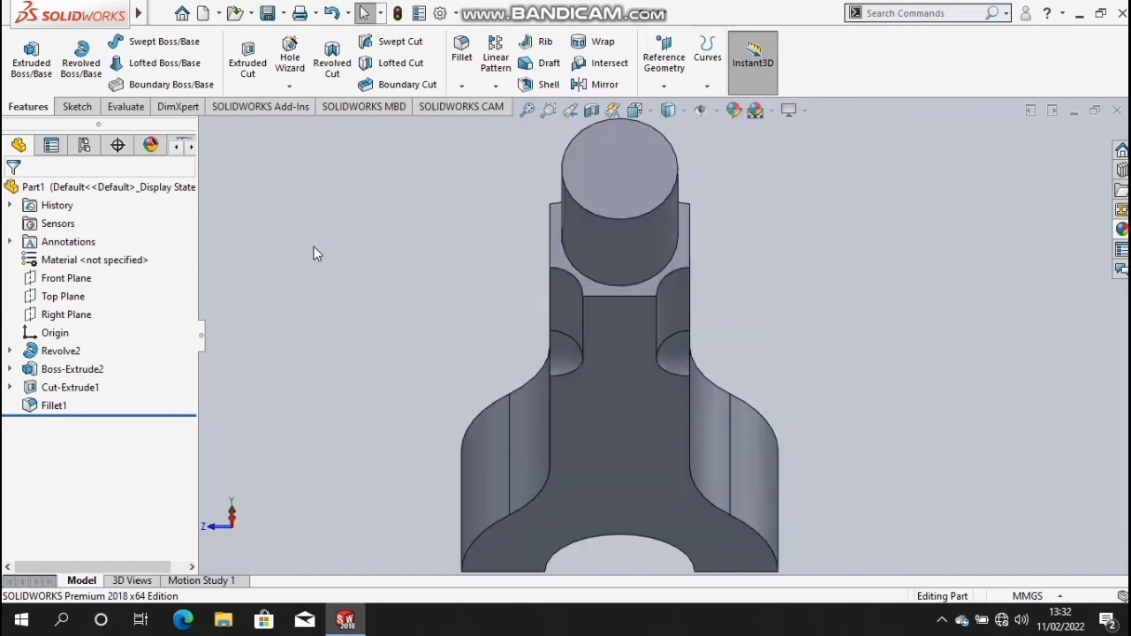
key(shift+Up)
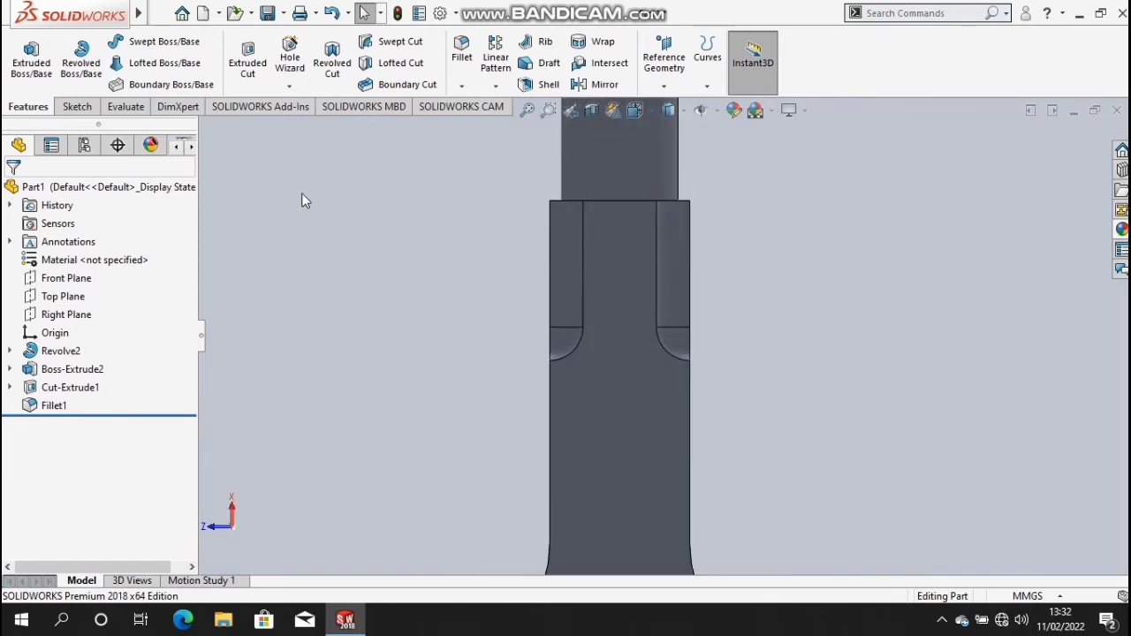
- Start a sketch on the Top Plane and draw a centreline down the shaft axis
click(76, 107)
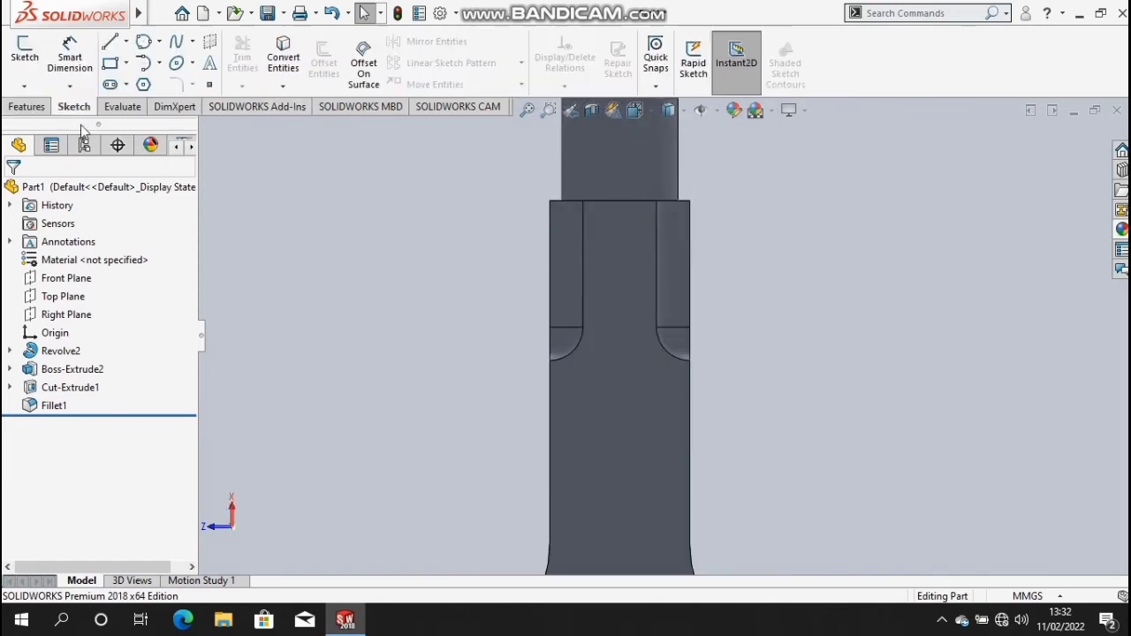
right_click(71, 299)
click(85, 269)
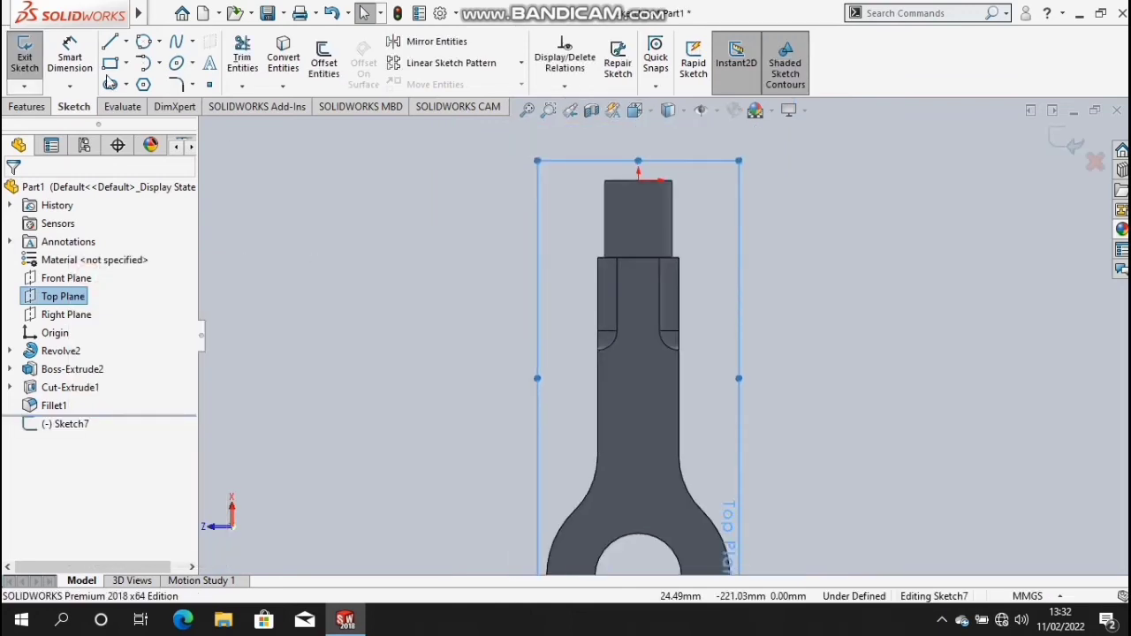
click(125, 43)
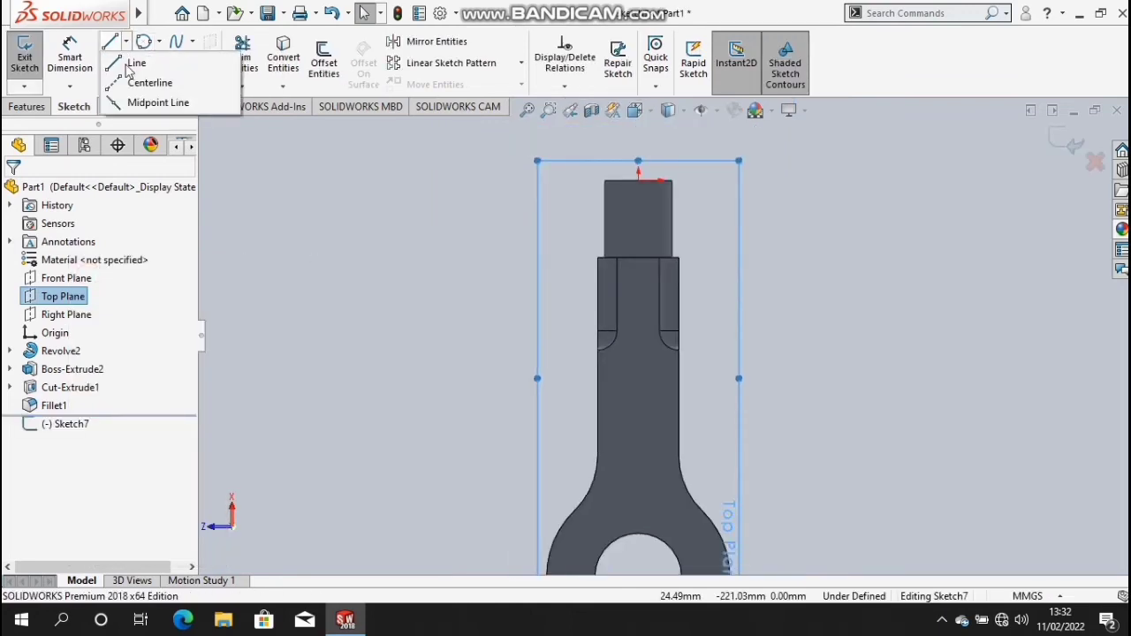
click(141, 82)
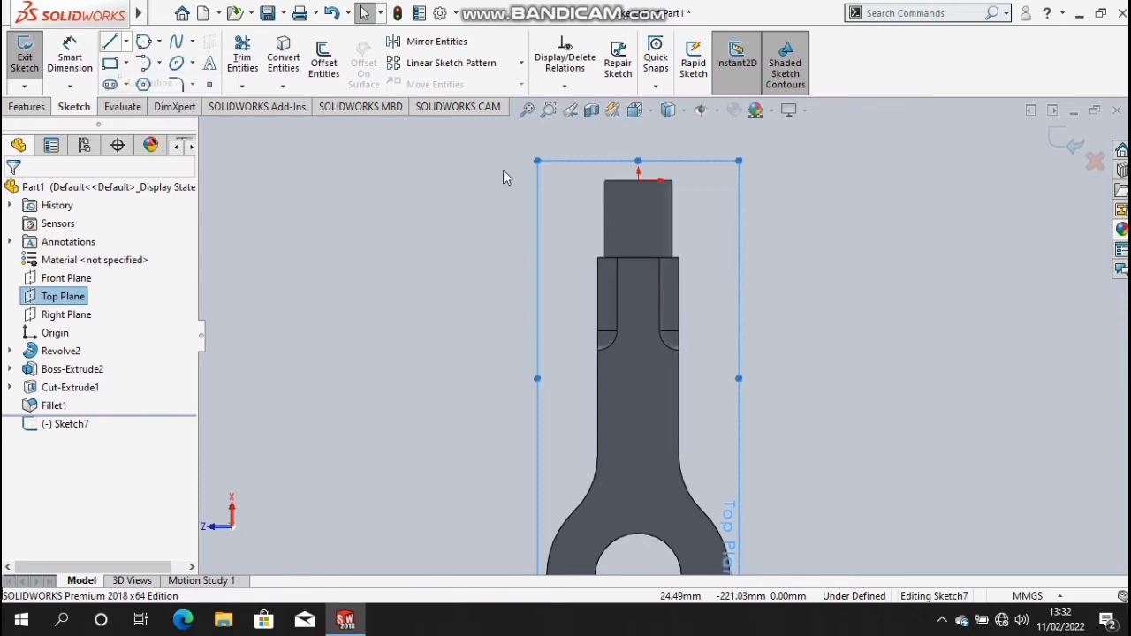
click(638, 180)
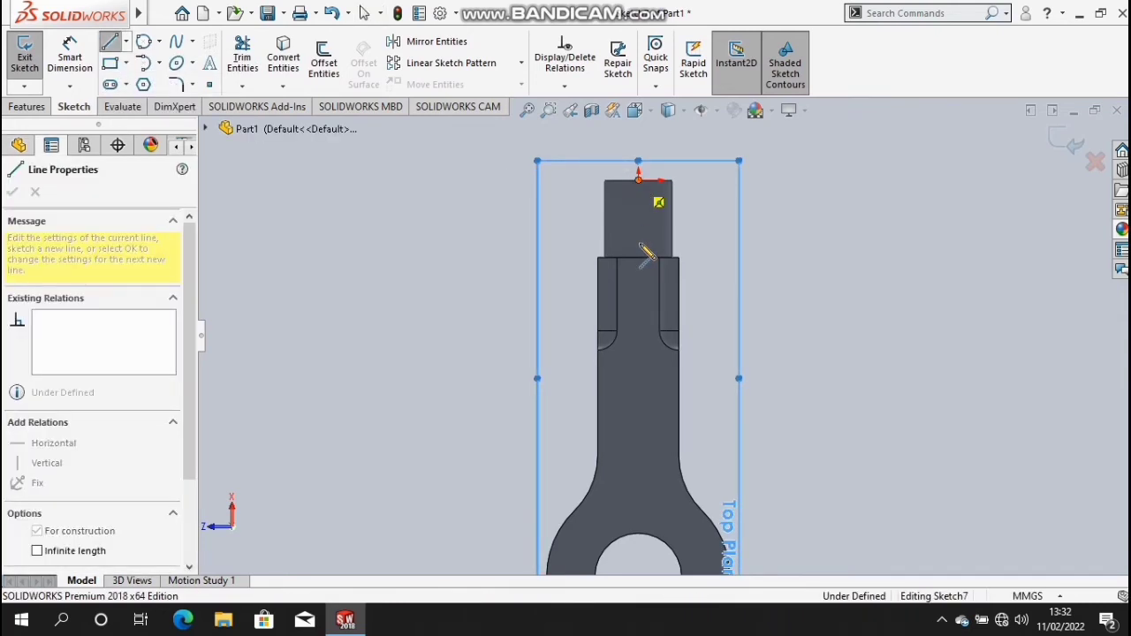
click(638, 242)
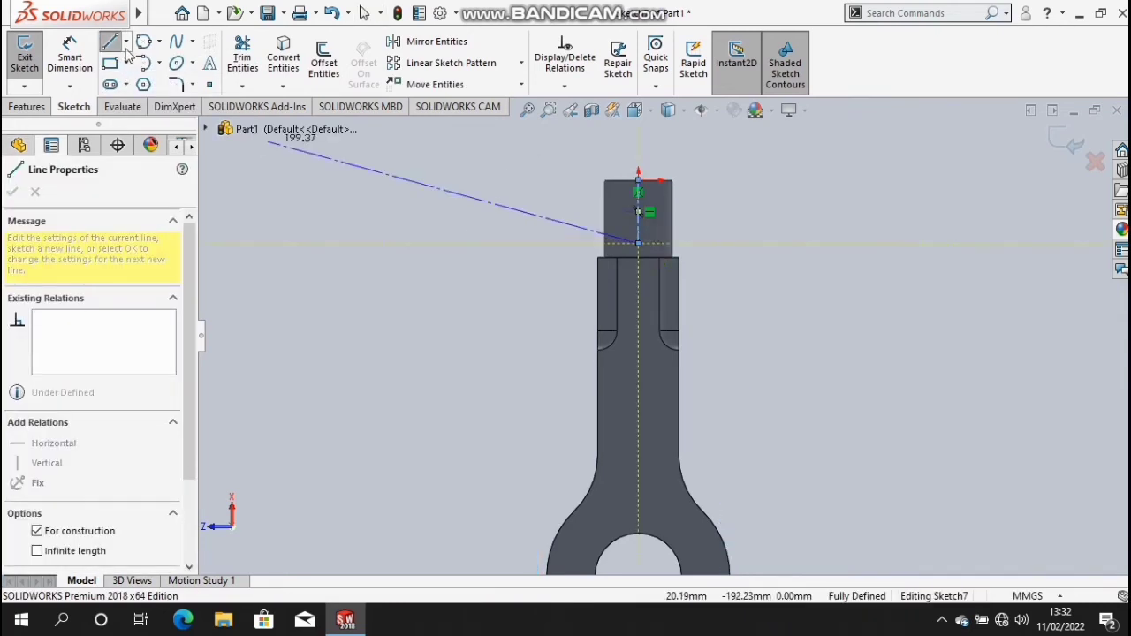
click(125, 41)
click(142, 82)
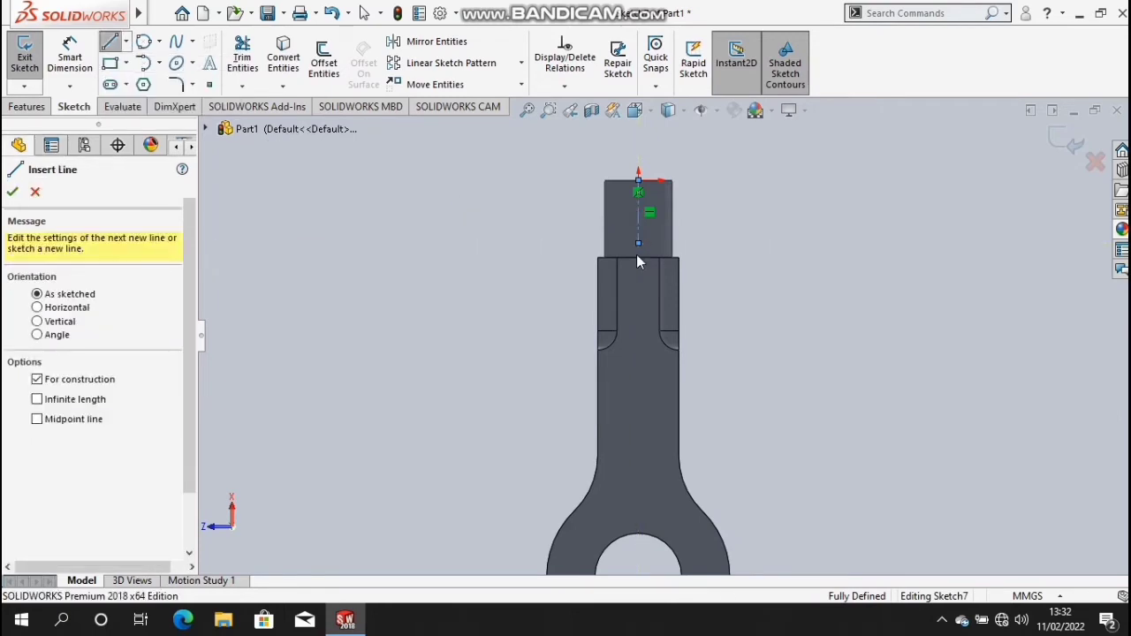
- Draw a closed profile with a sloped edge running down from the shaft's corner
scroll(610, 262, down, 3)
scroll(617, 272, down, 1)
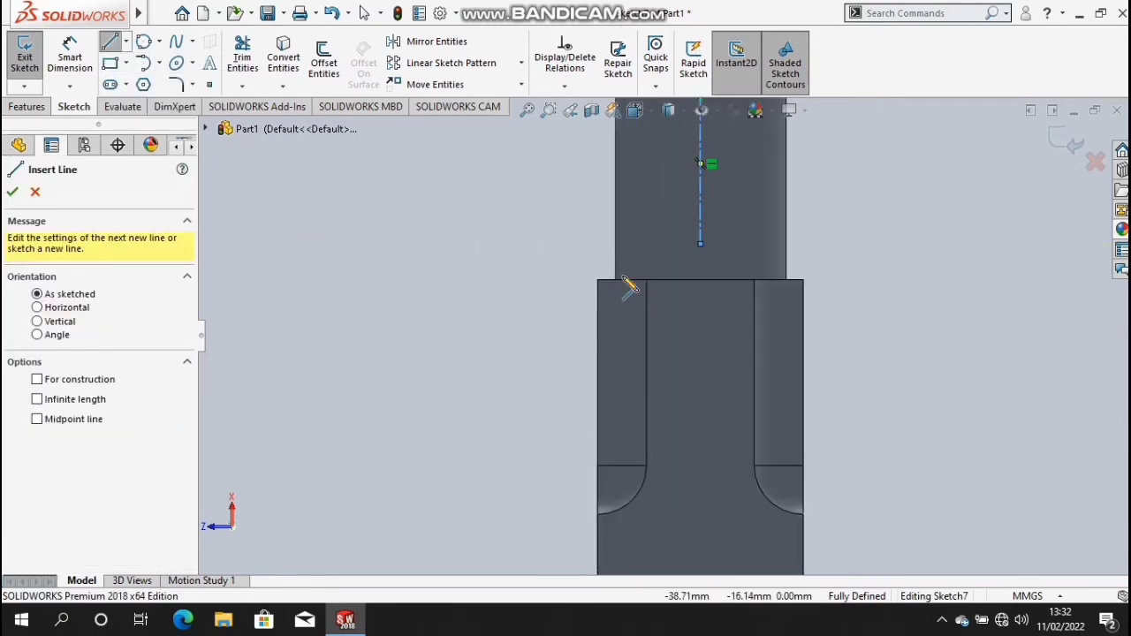
scroll(623, 292, down, 2)
scroll(634, 322, down, 2)
scroll(634, 320, down, 1)
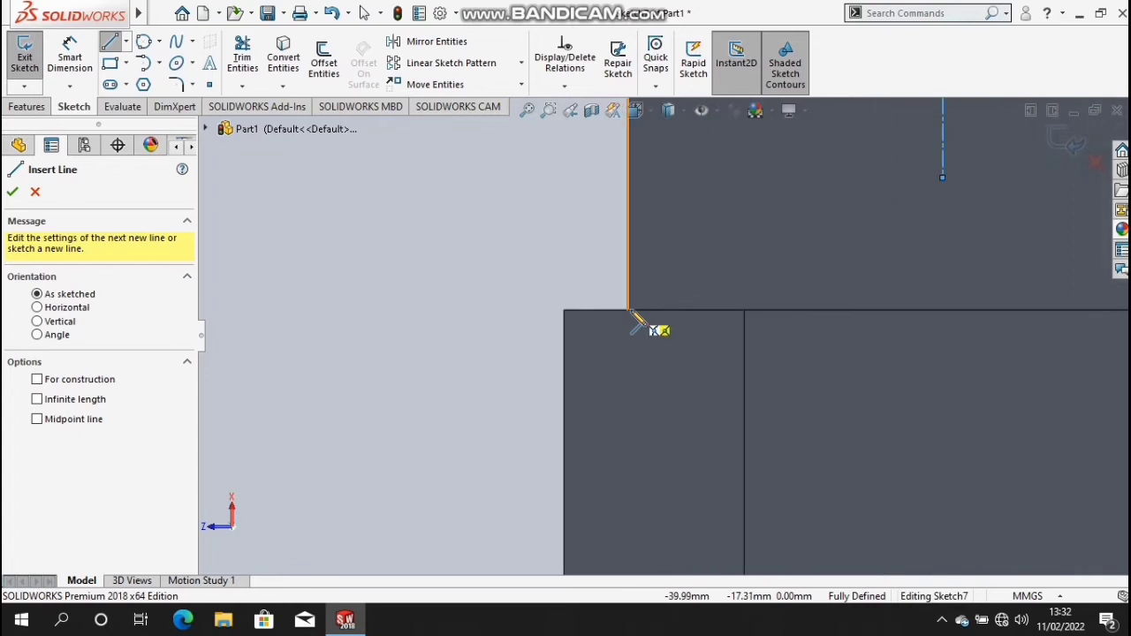
click(628, 312)
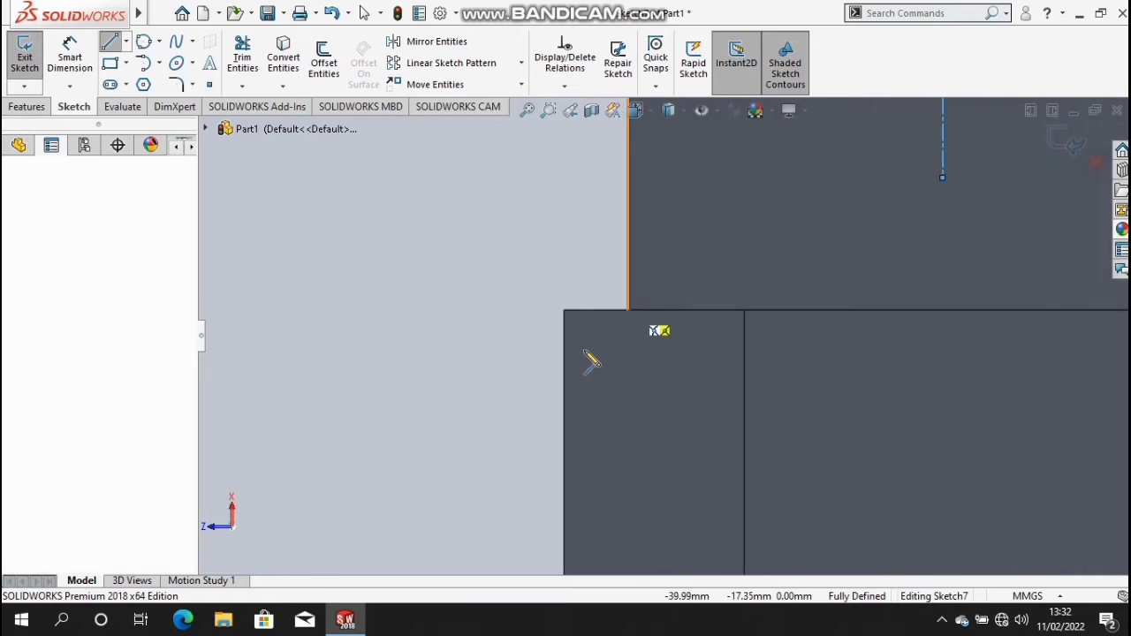
double_click(523, 443)
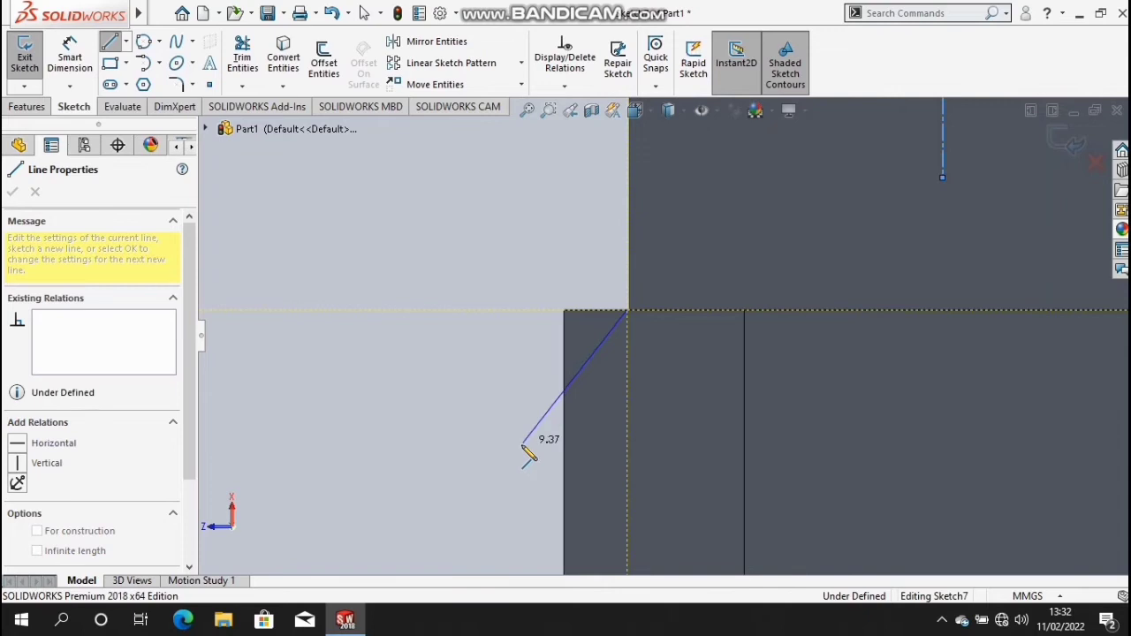
click(405, 443)
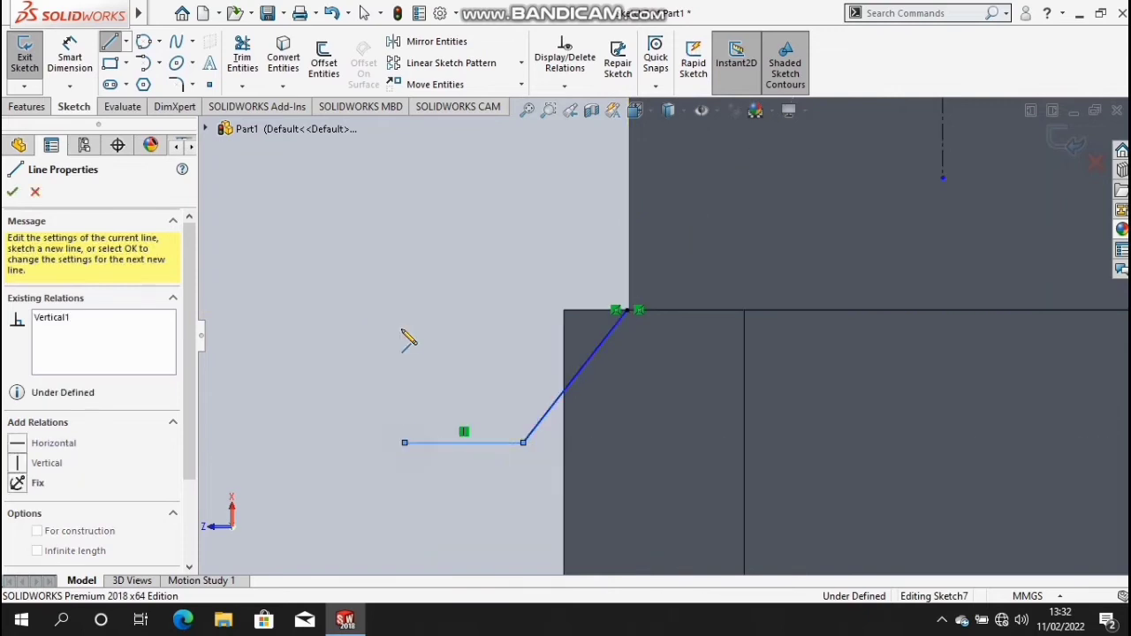
click(406, 169)
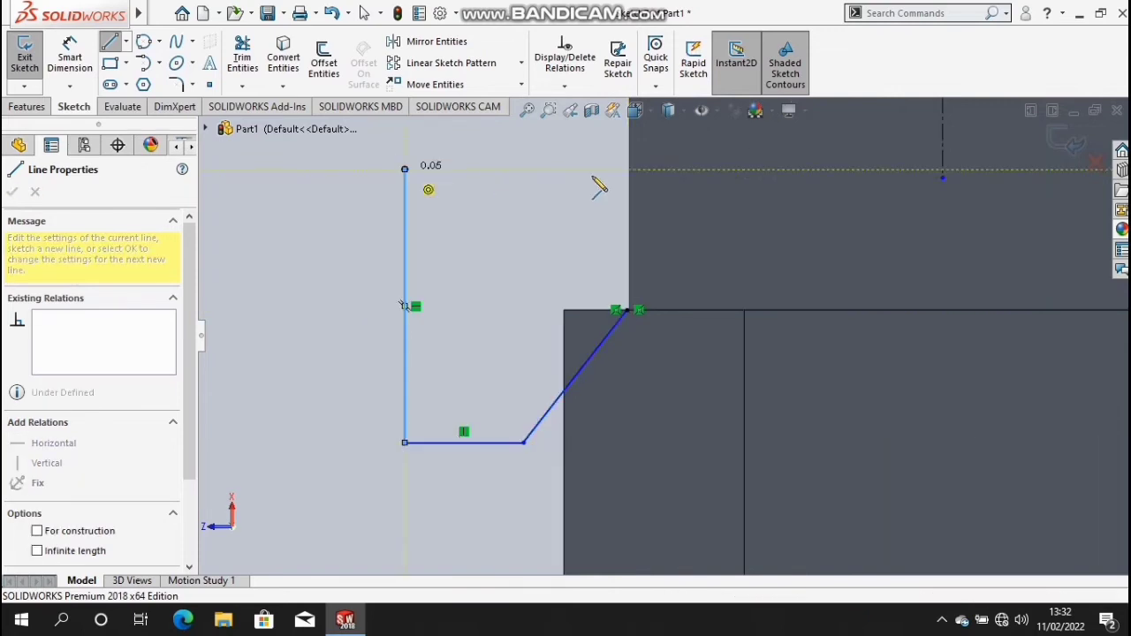
click(628, 168)
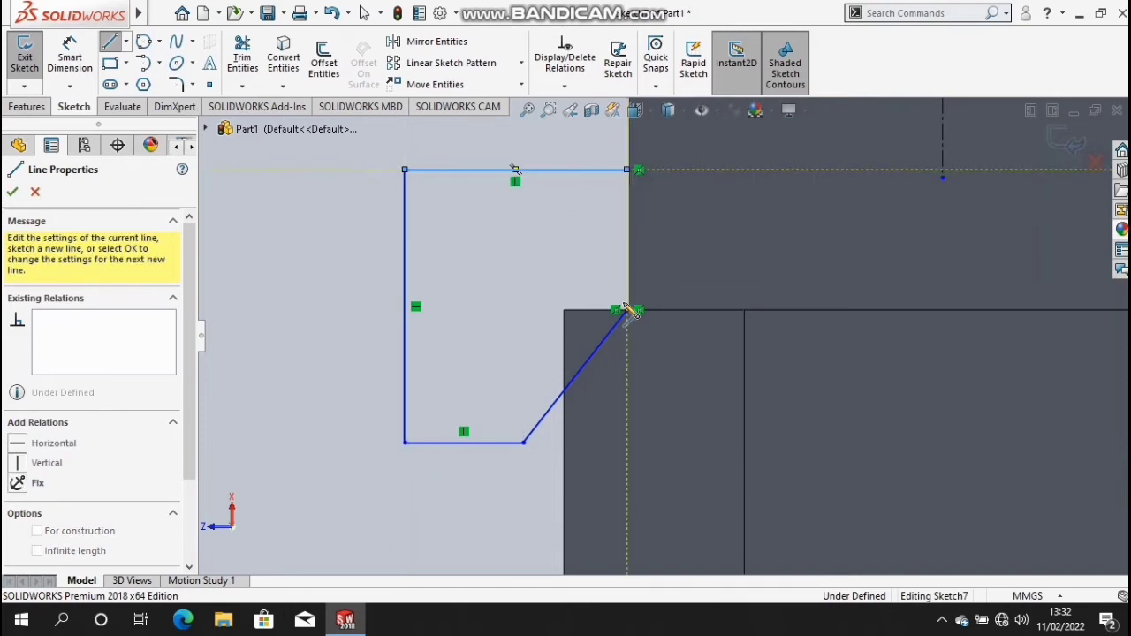
click(627, 310)
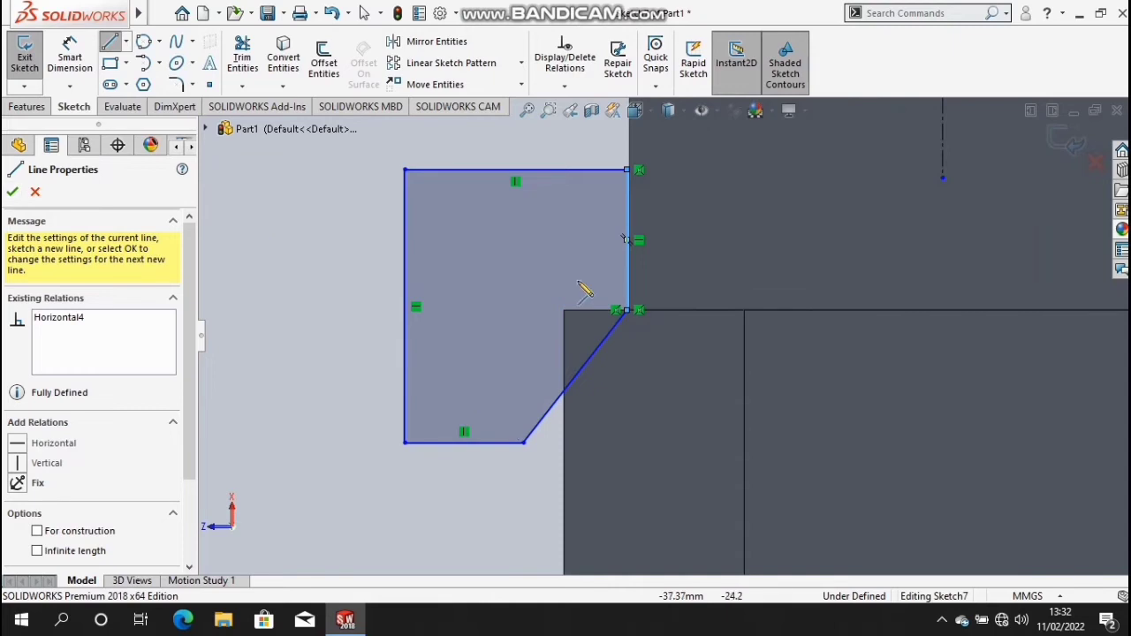
- Add a short horizontal edge and a vertical edge at the shaft corner to close the outline
scroll(629, 311, down, 2)
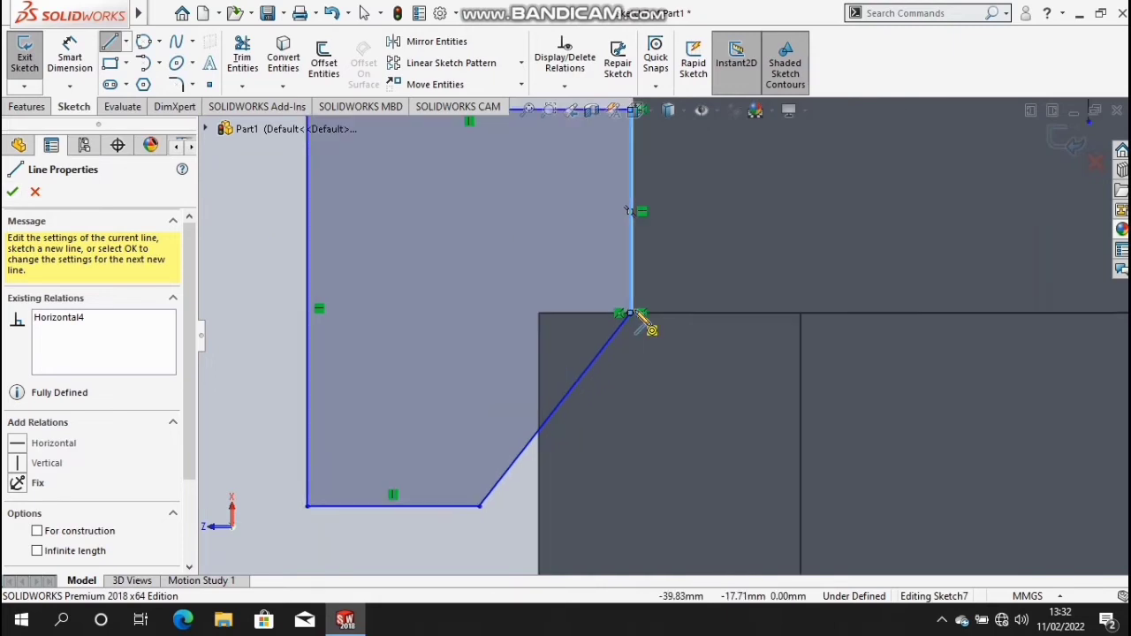
scroll(638, 318, down, 2)
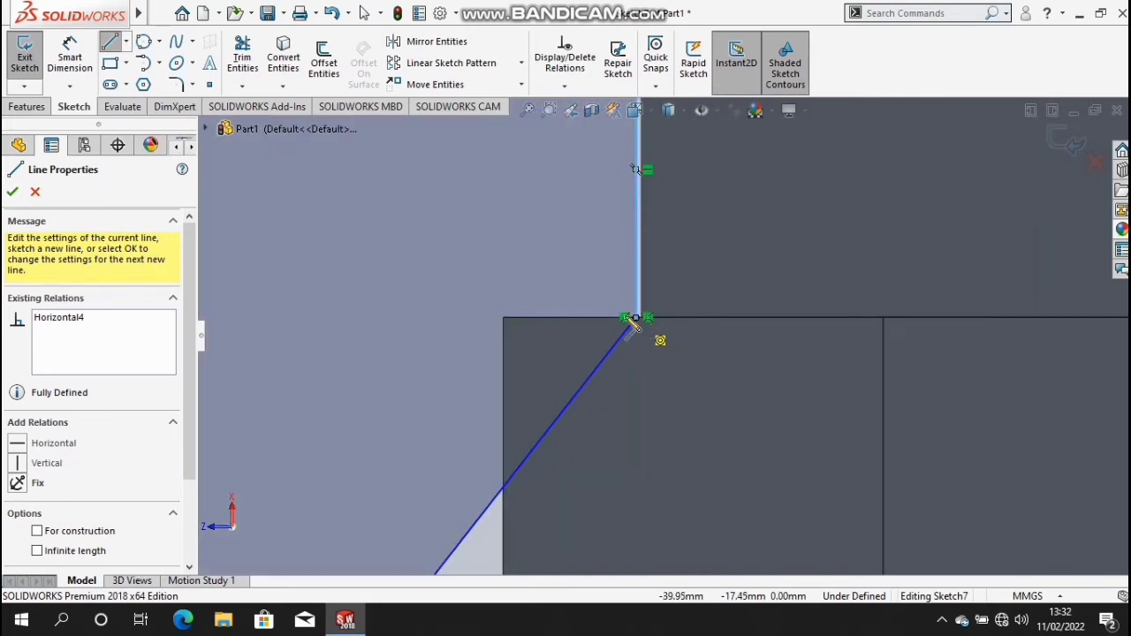
click(503, 318)
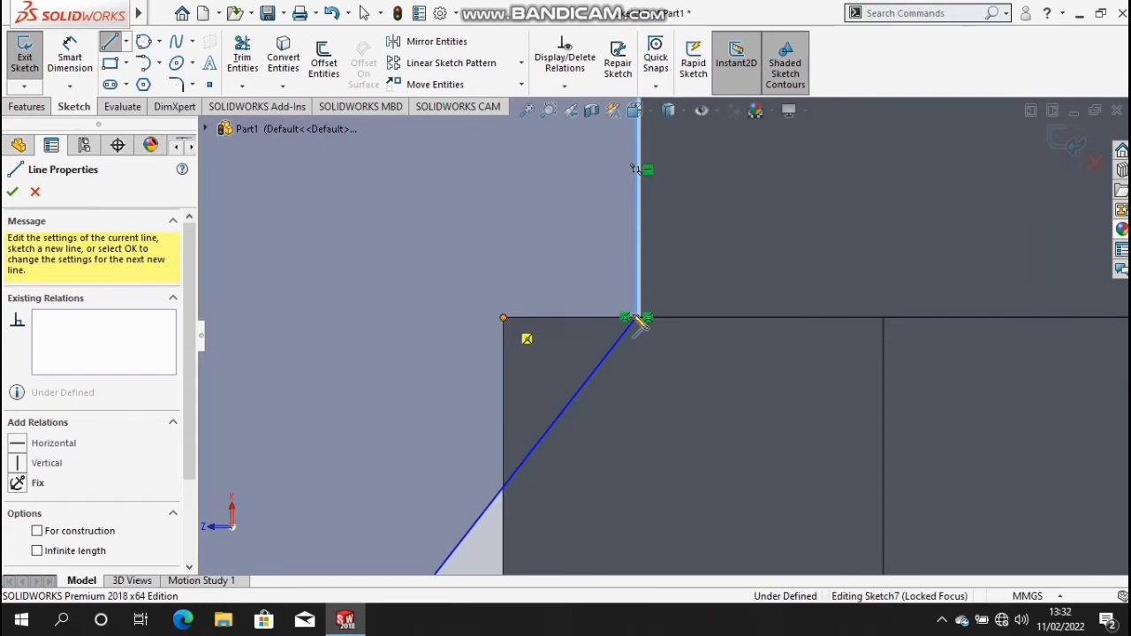
click(637, 319)
double_click(634, 168)
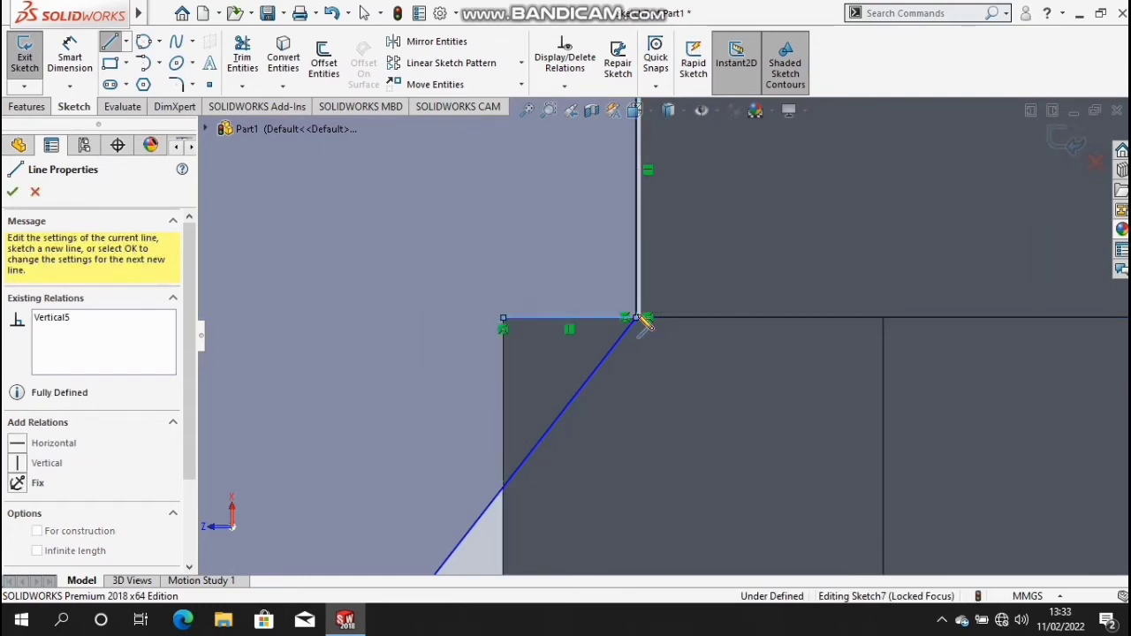
scroll(505, 279, up, 3)
scroll(341, 240, down, 2)
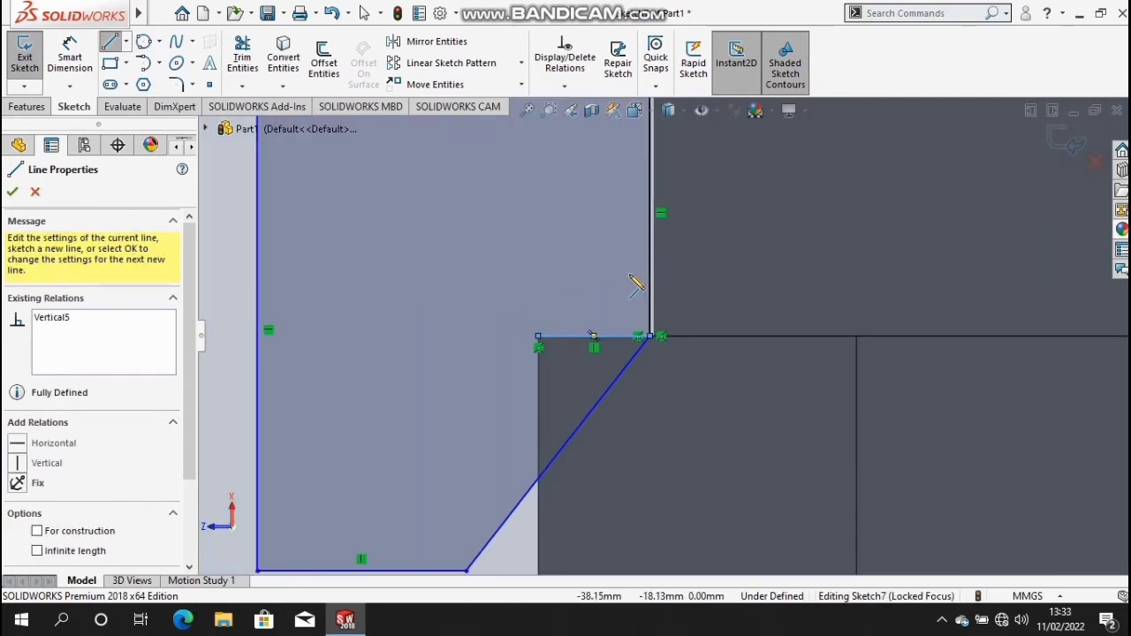
scroll(342, 240, down, 1)
click(11, 193)
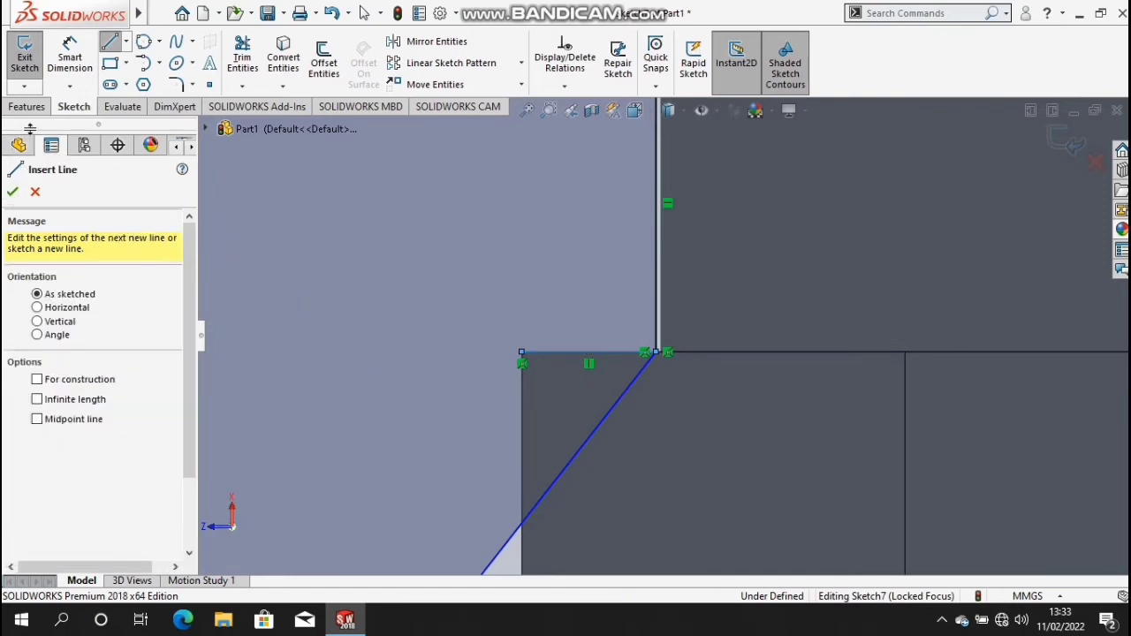
click(12, 193)
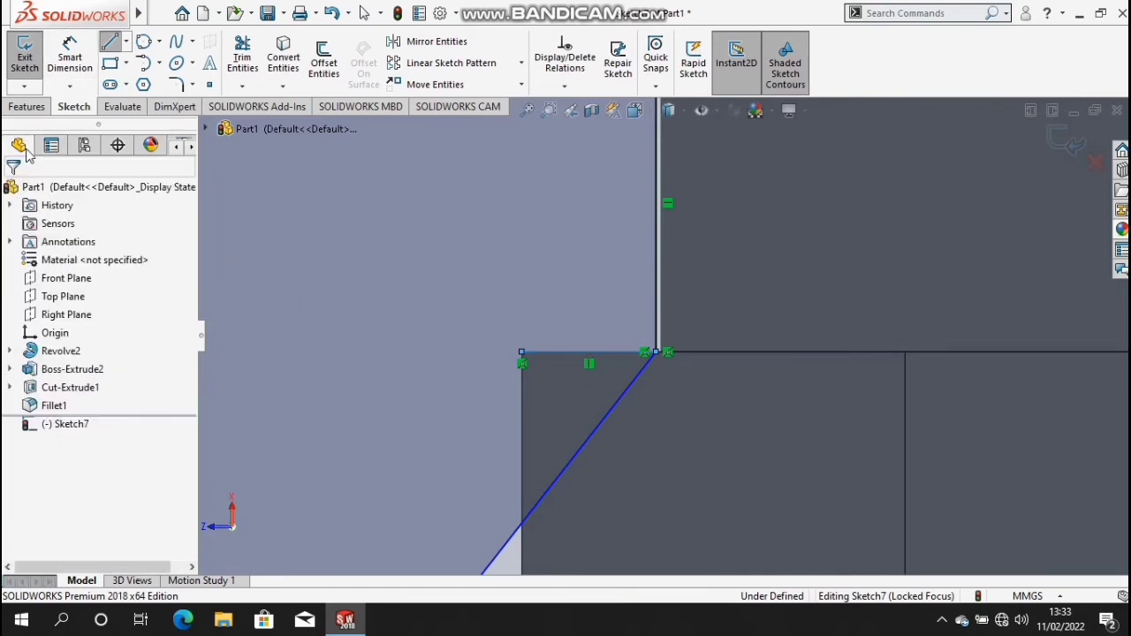
- Set a 45° angle dimension between the short horizontal edge and the sloped edge
click(70, 57)
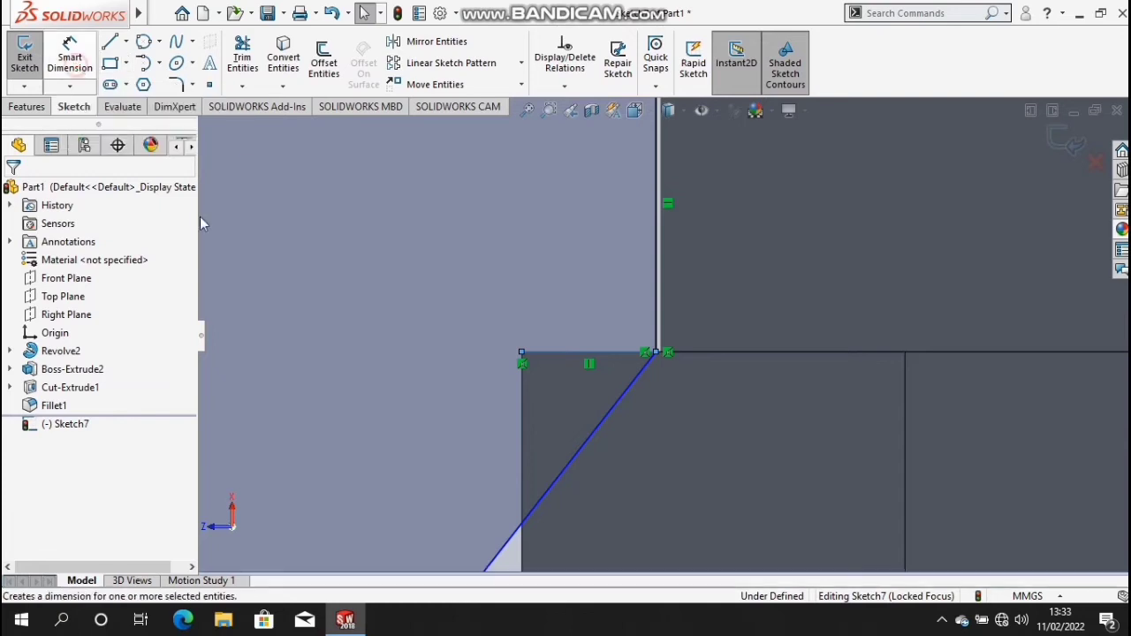
click(569, 351)
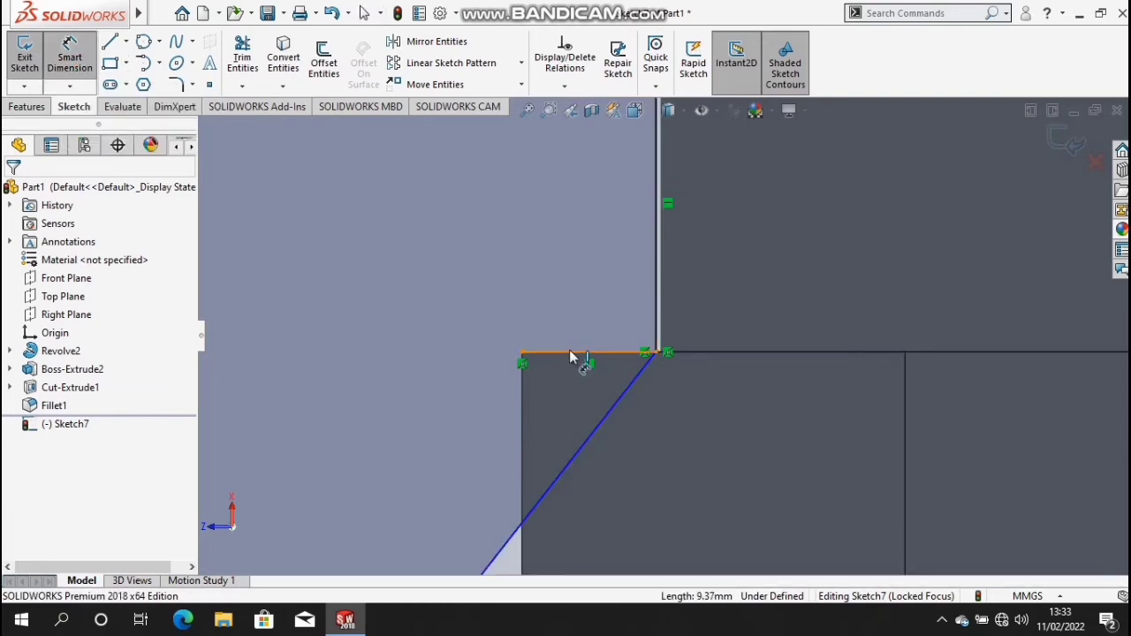
click(598, 434)
click(585, 436)
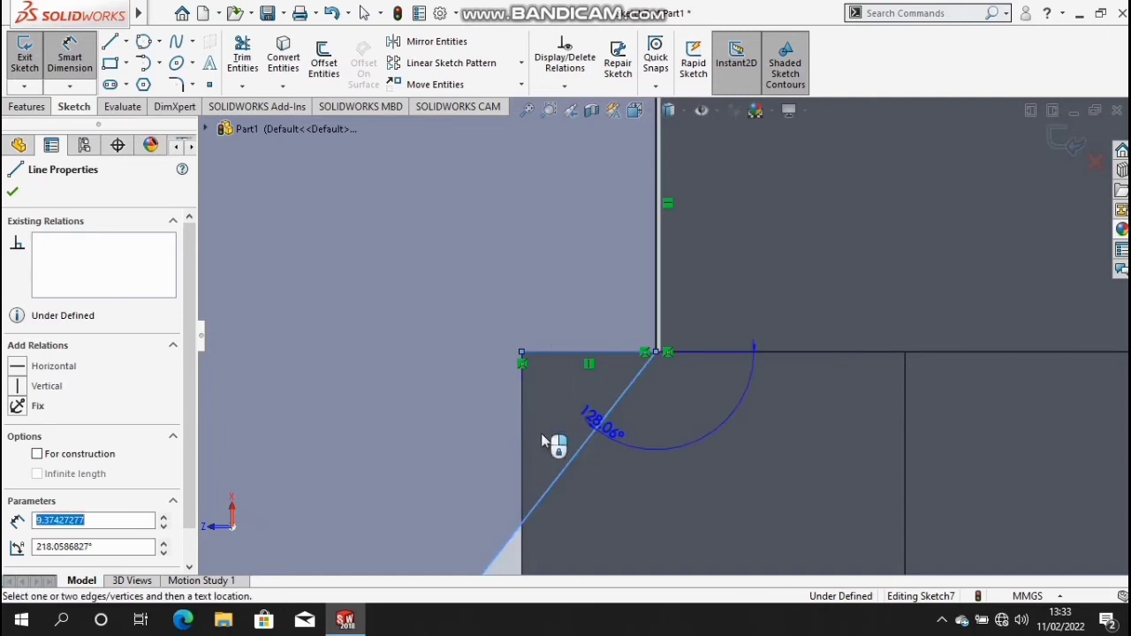
click(545, 431)
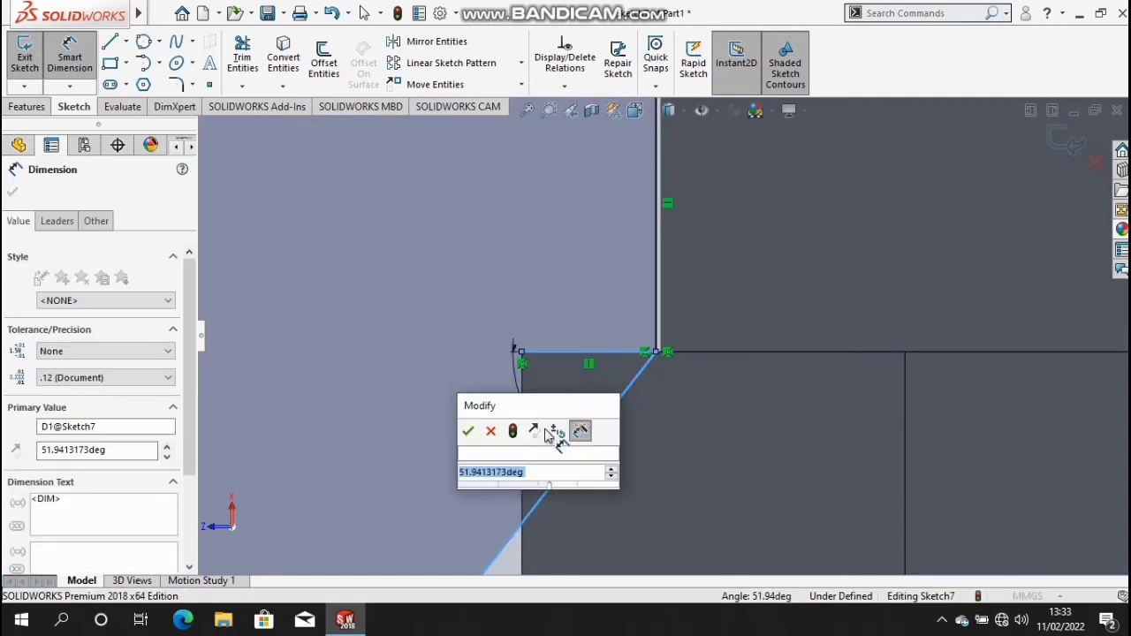
text(45)
key(Return)
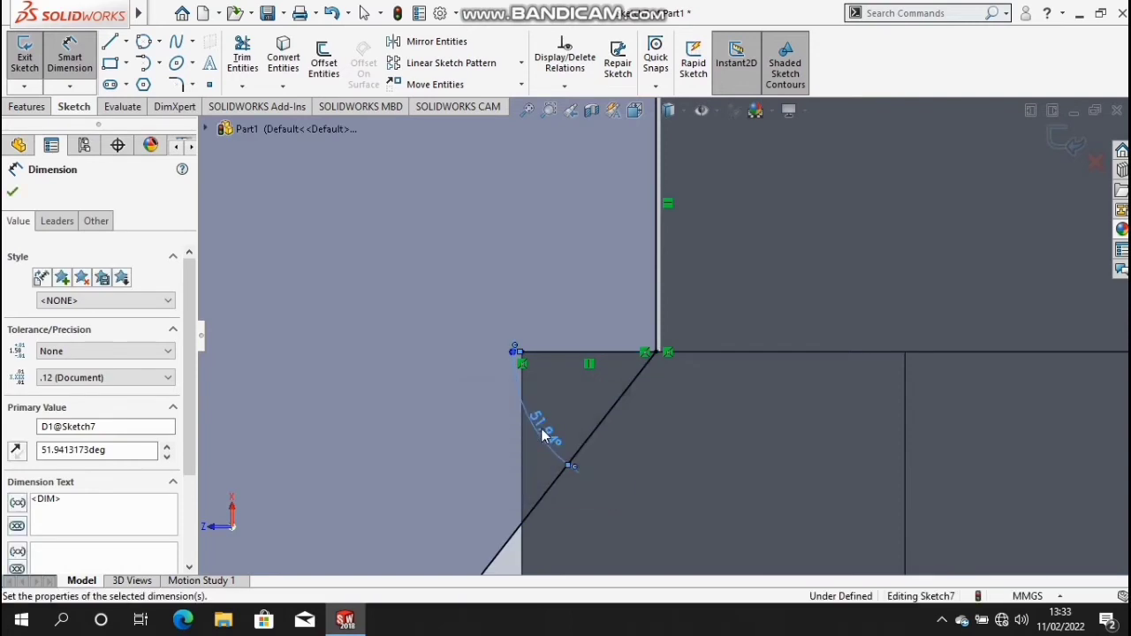
click(14, 192)
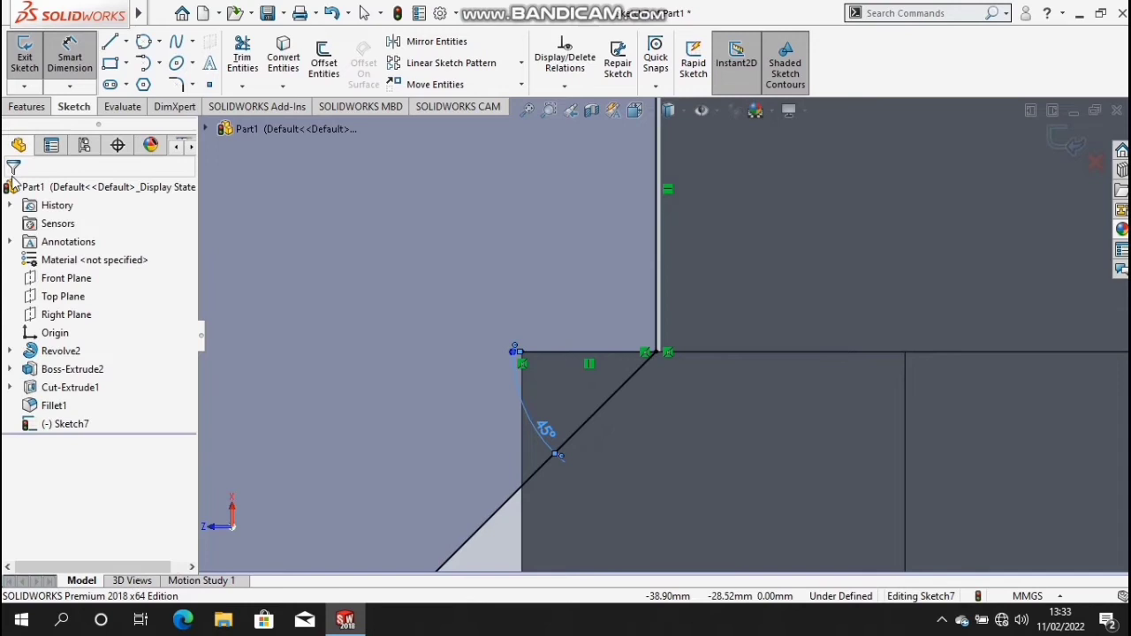
click(21, 110)
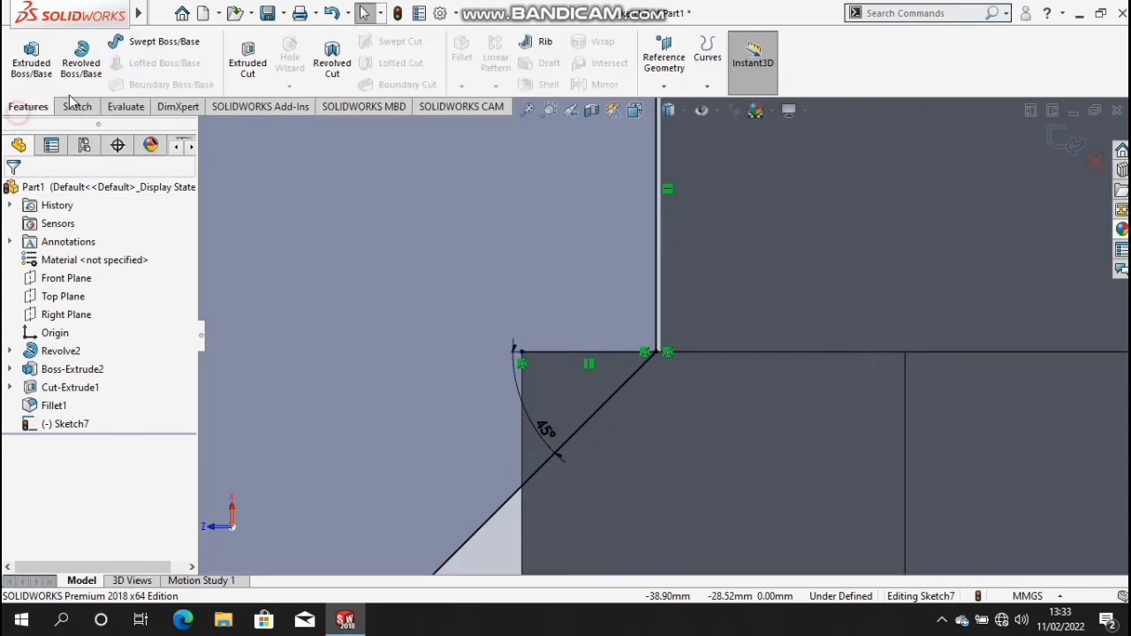
- Revolve-cut the sketch region 360° about the shaft centreline to chamfer the shoulder
click(334, 75)
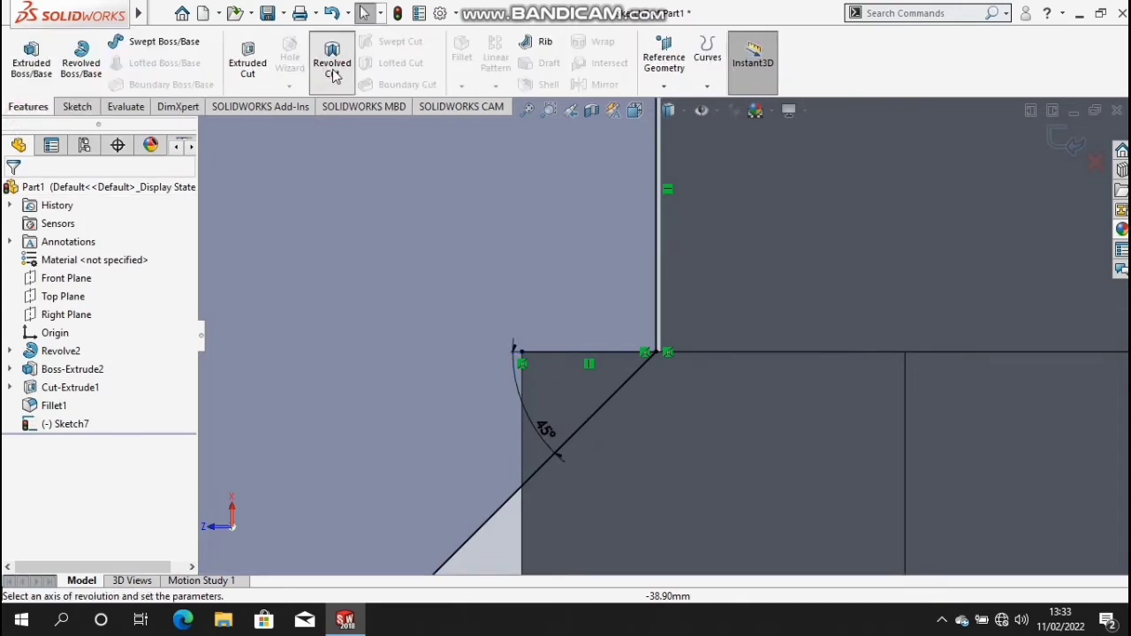
scroll(652, 278, up, 2)
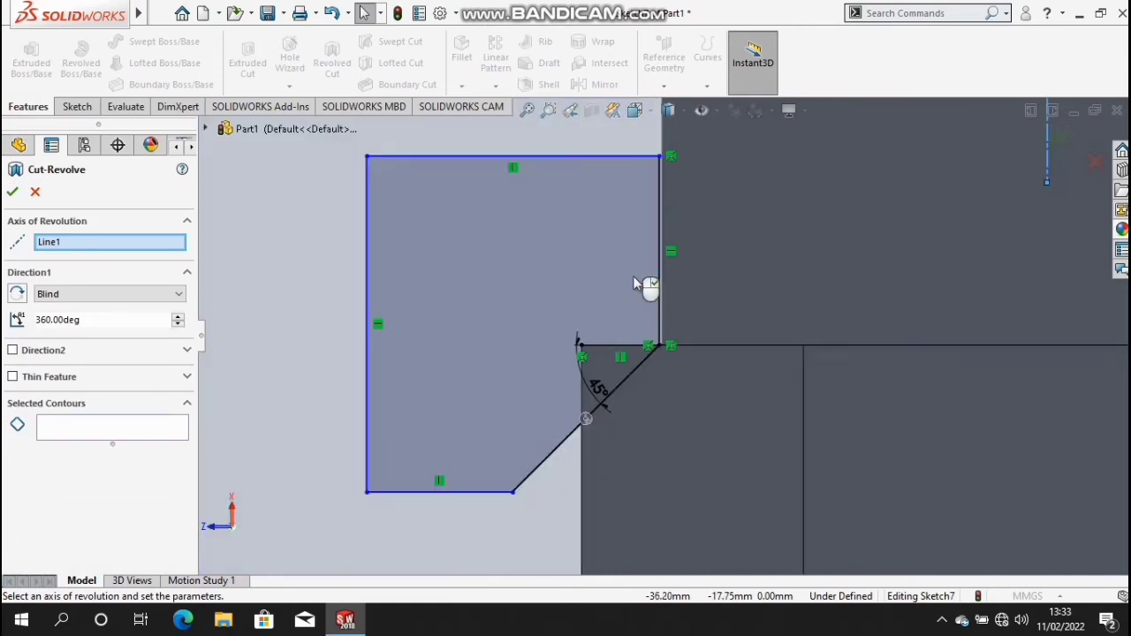
scroll(707, 287, up, 1)
scroll(774, 276, up, 1)
scroll(776, 272, up, 1)
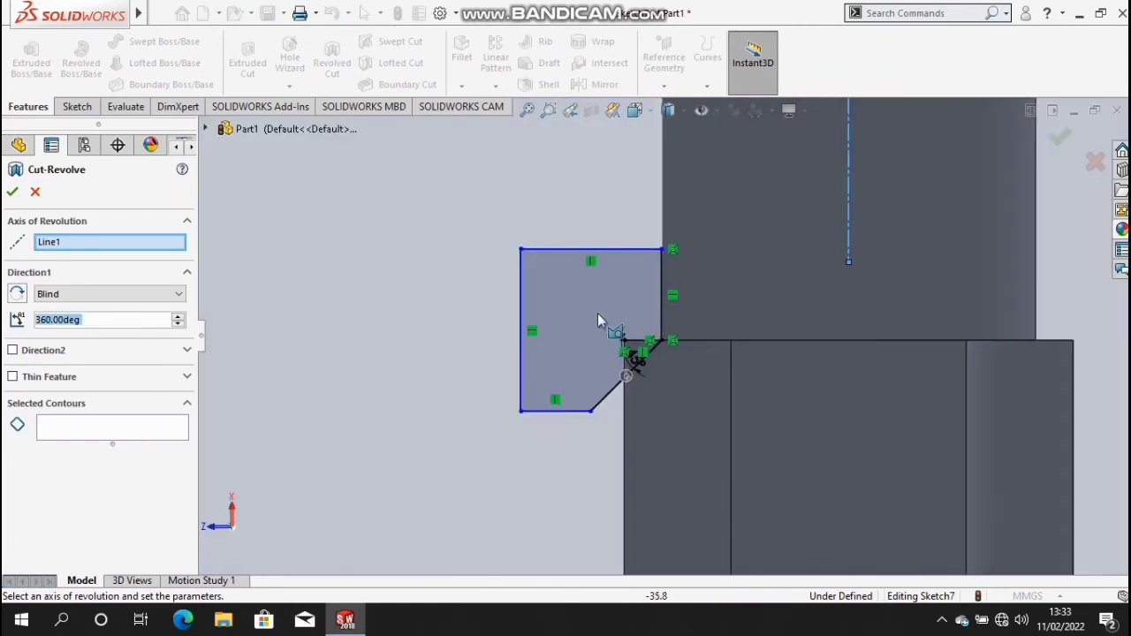
click(562, 339)
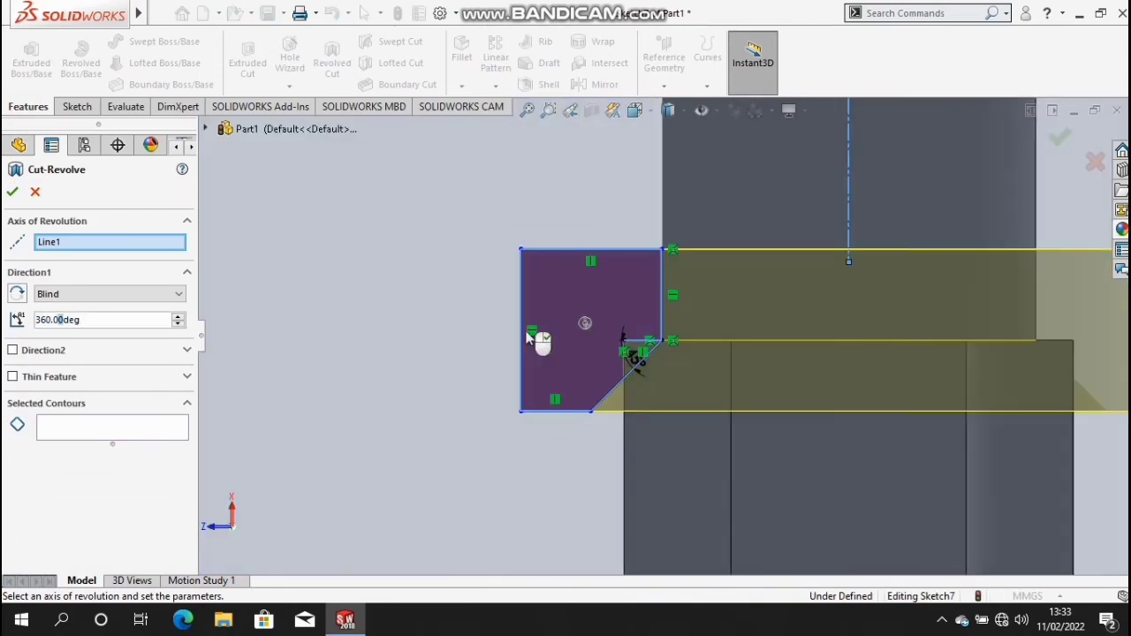
click(13, 193)
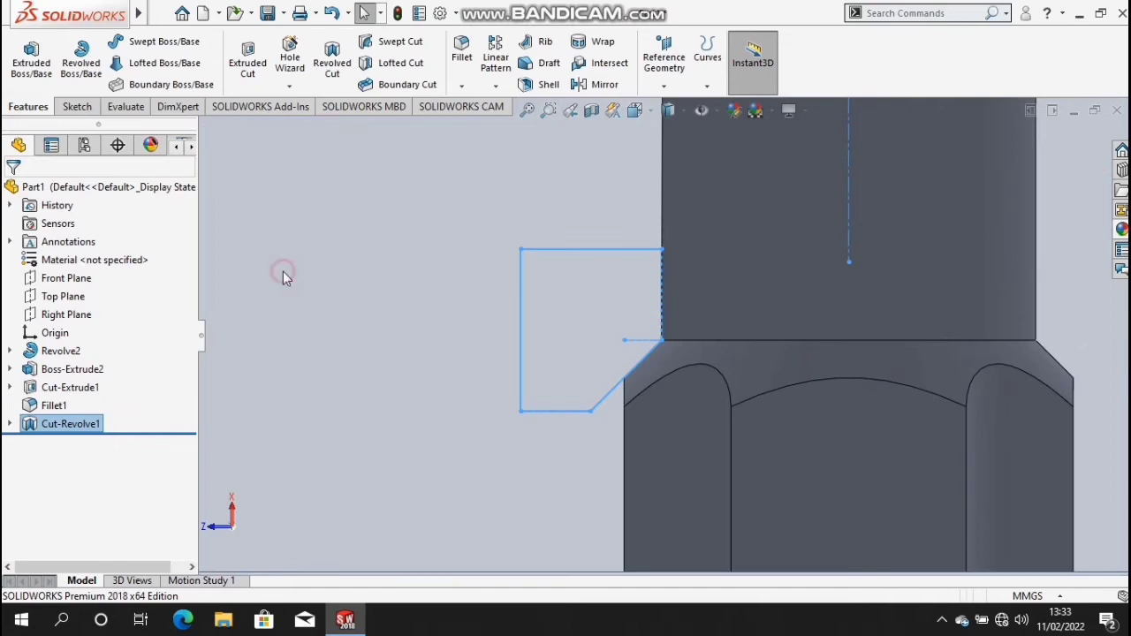
click(359, 293)
key(Down)
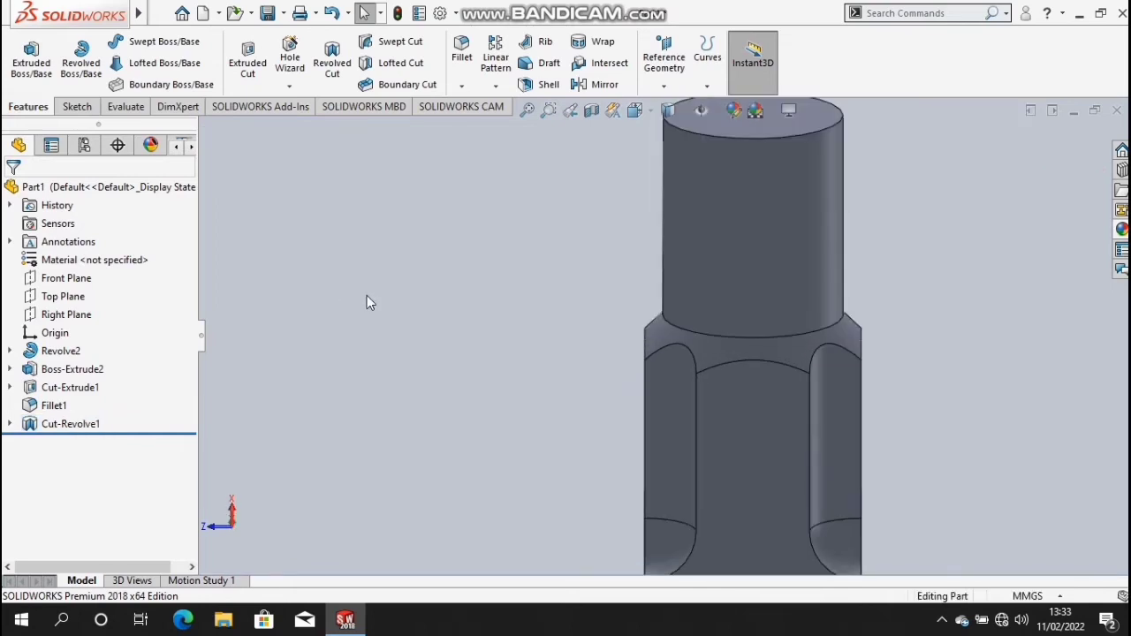
key(Up)
key(f)
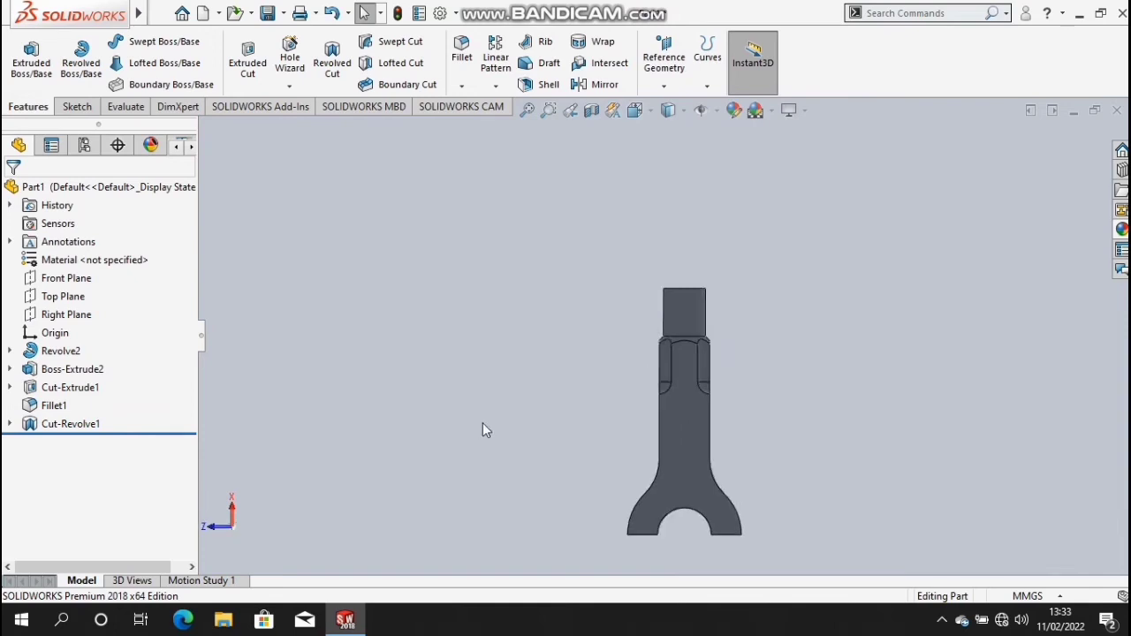
key(z)
key(Left)
key(Left)
key(Left)
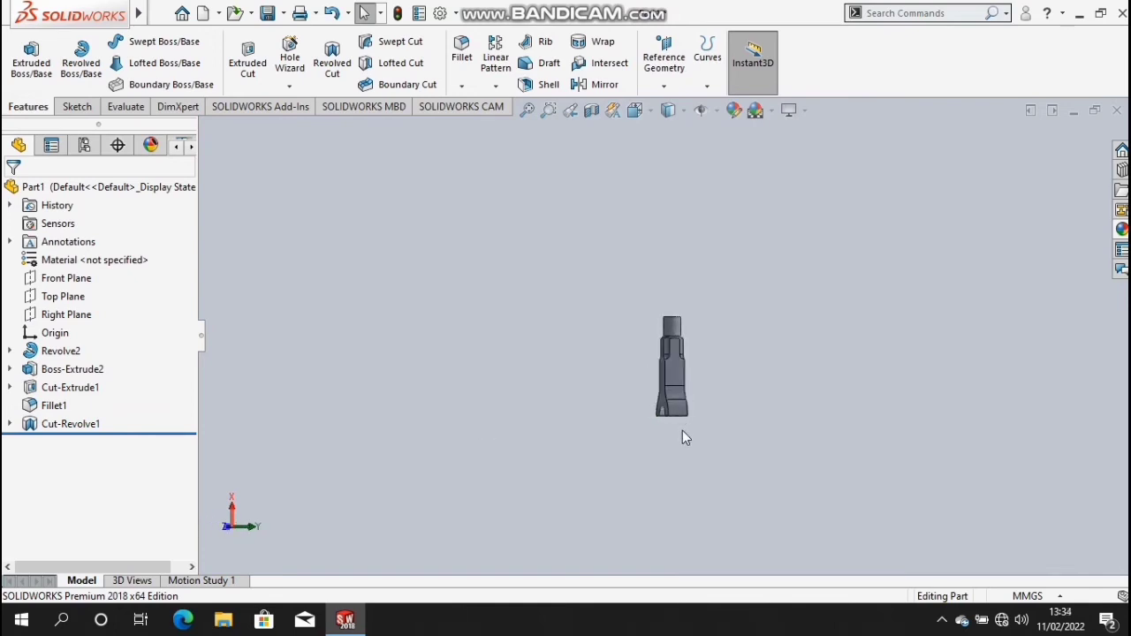
scroll(664, 409, down, 2)
scroll(665, 409, down, 3)
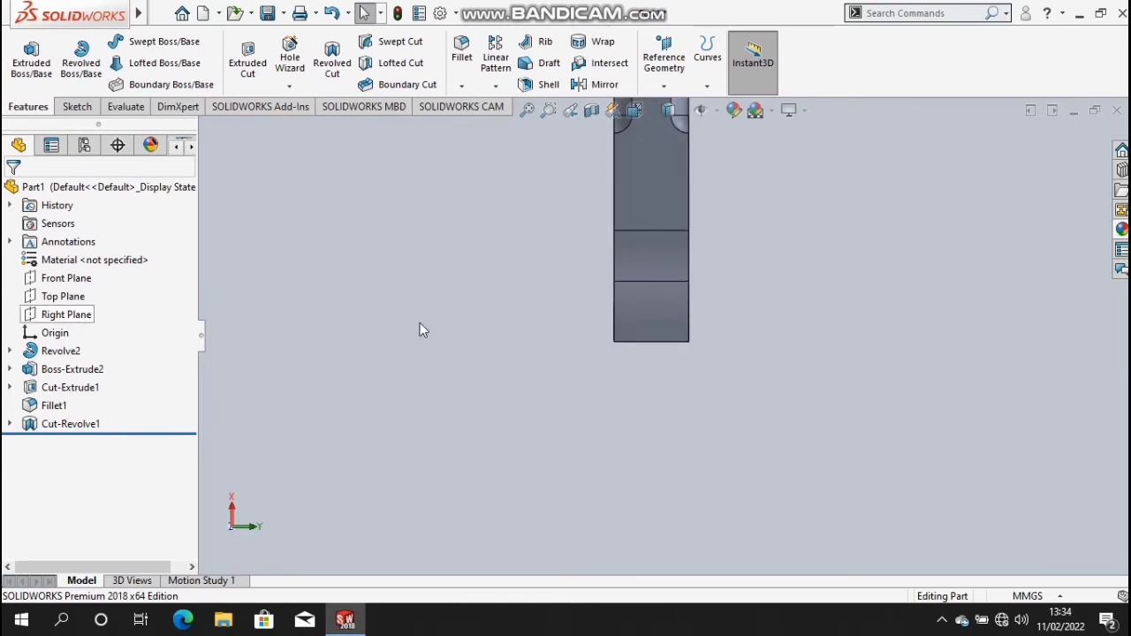
key(z)
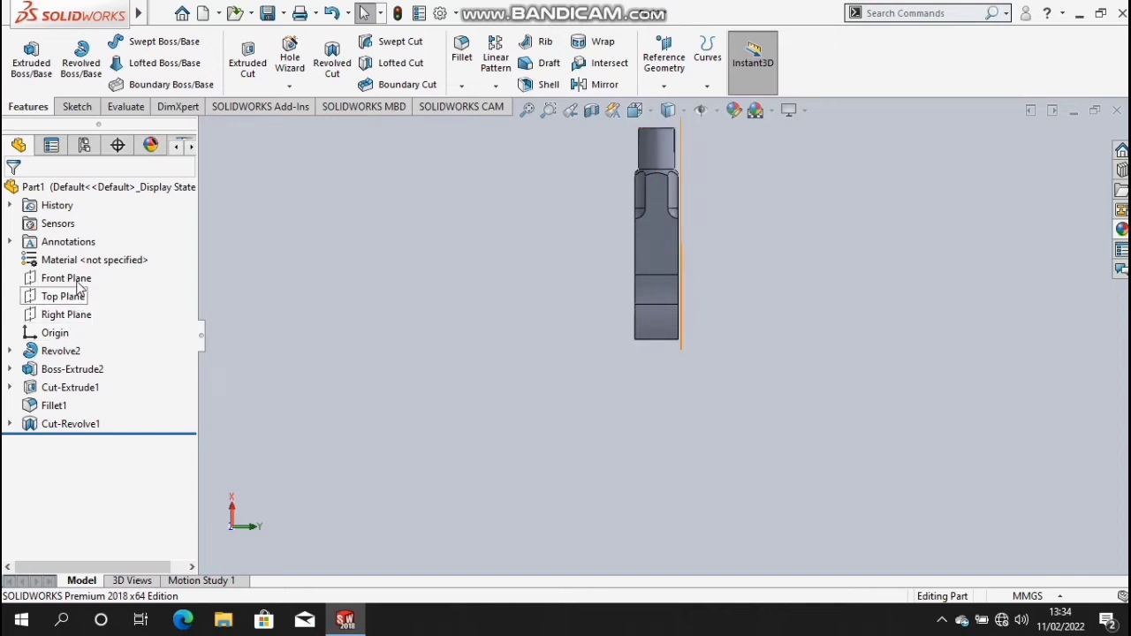
- Start a sketch on the Front Plane with a line along the part's bottom edge
click(76, 279)
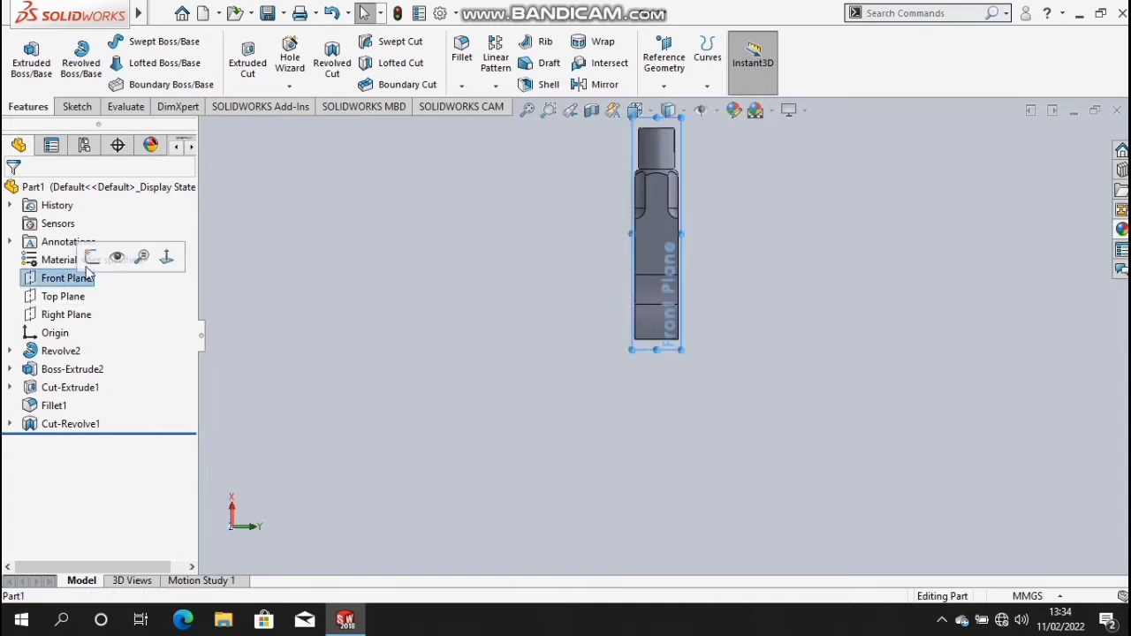
click(96, 255)
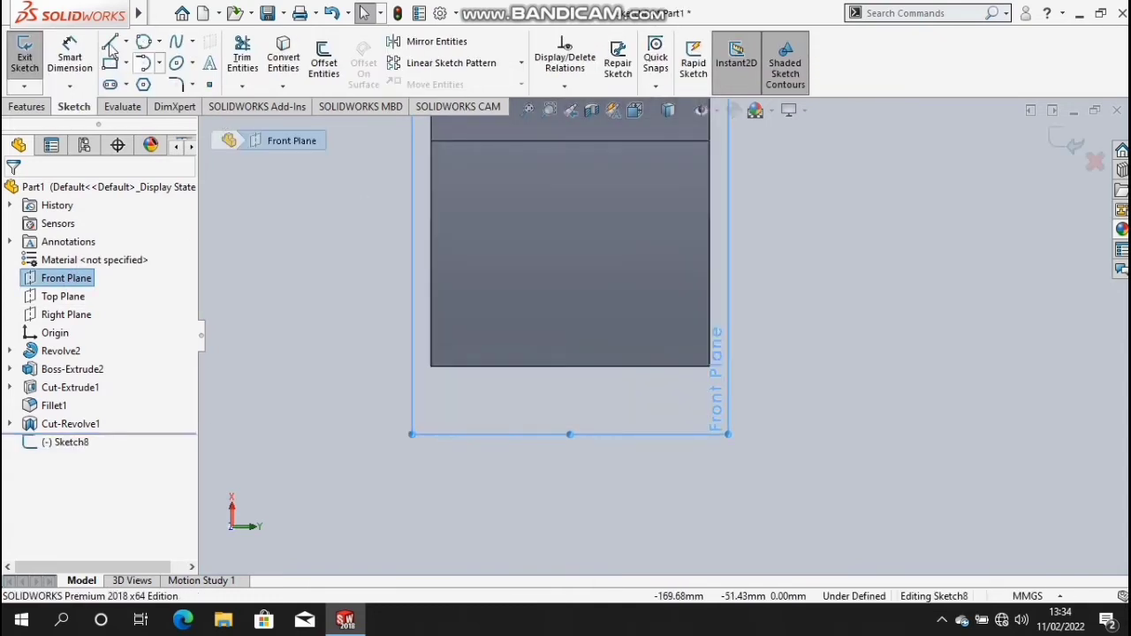
click(431, 366)
click(710, 366)
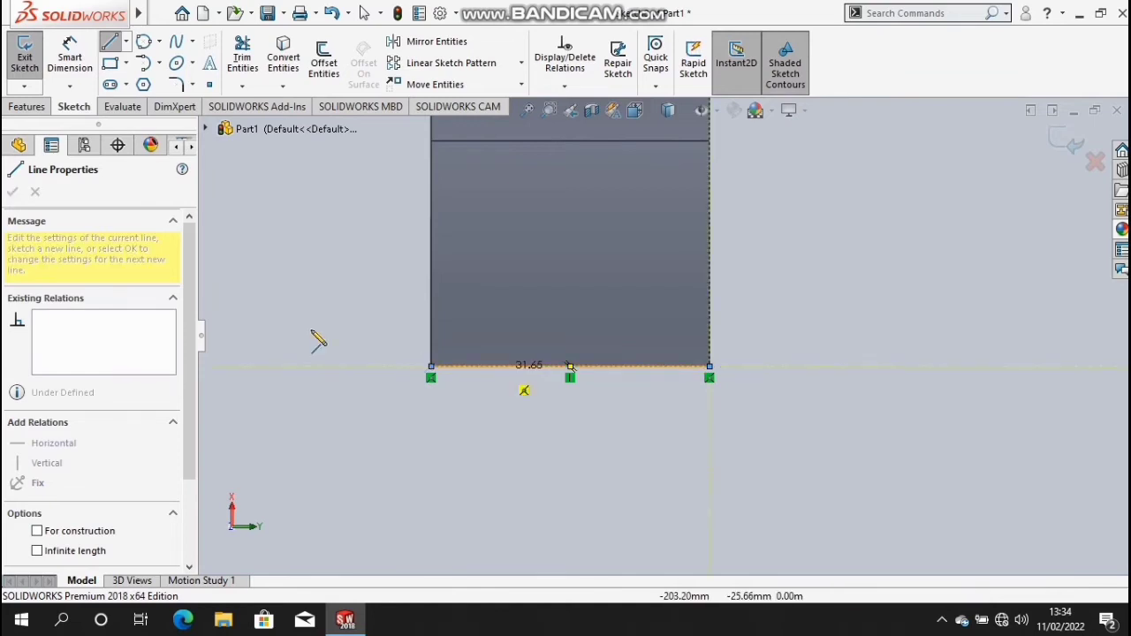
key(Escape)
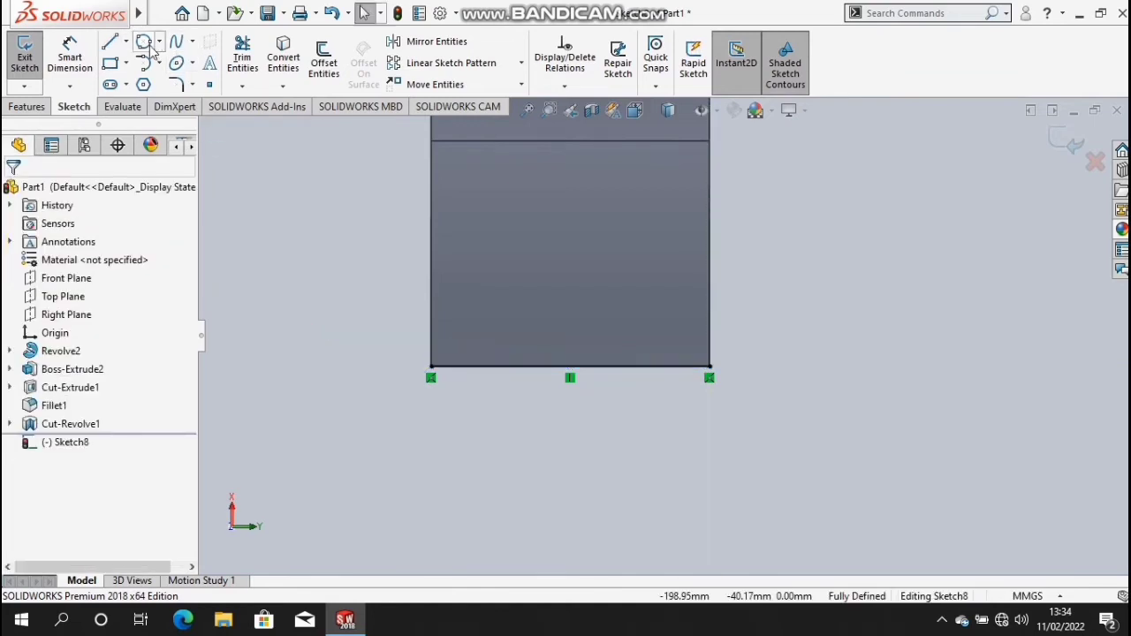
- Draw a vertical centreline from the part's top point down past the part
click(127, 42)
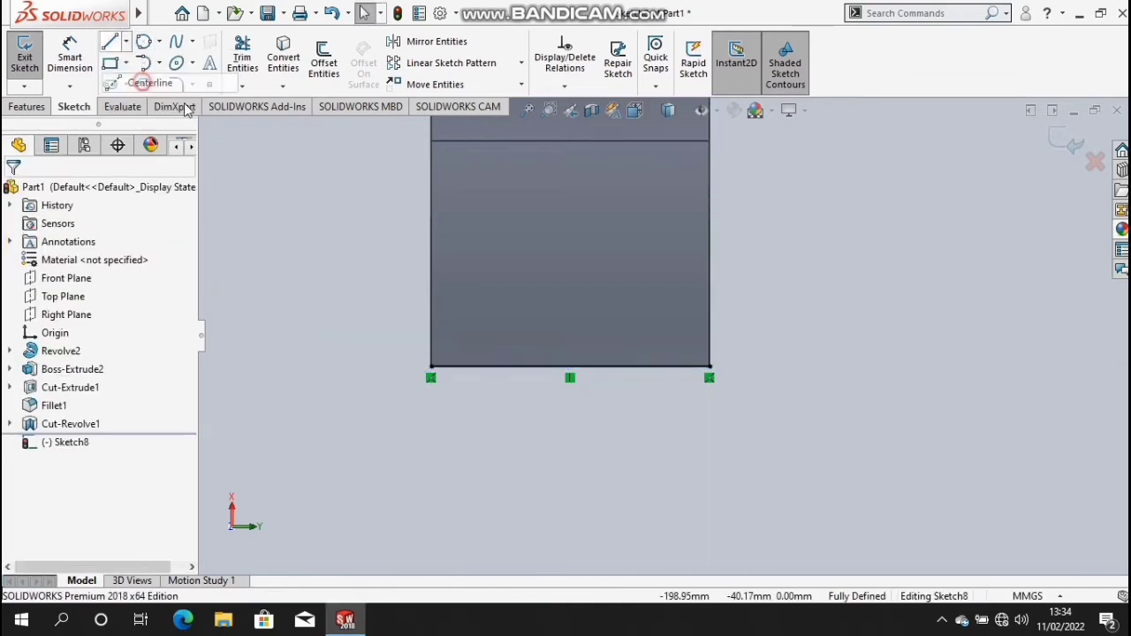
scroll(442, 216, up, 1)
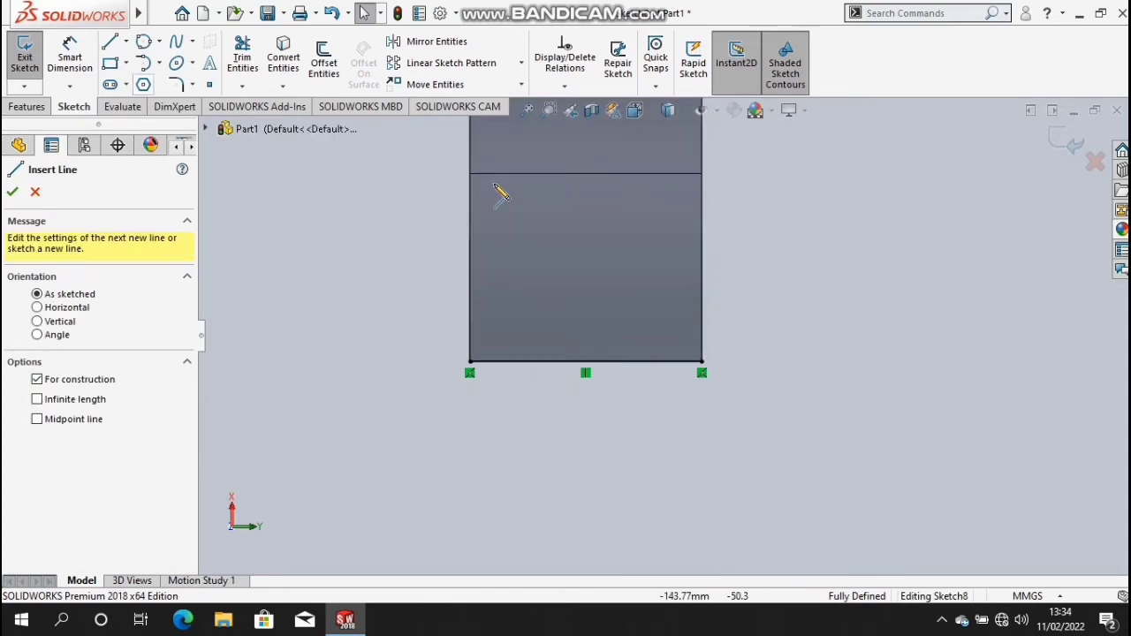
scroll(530, 185, up, 3)
scroll(664, 181, up, 2)
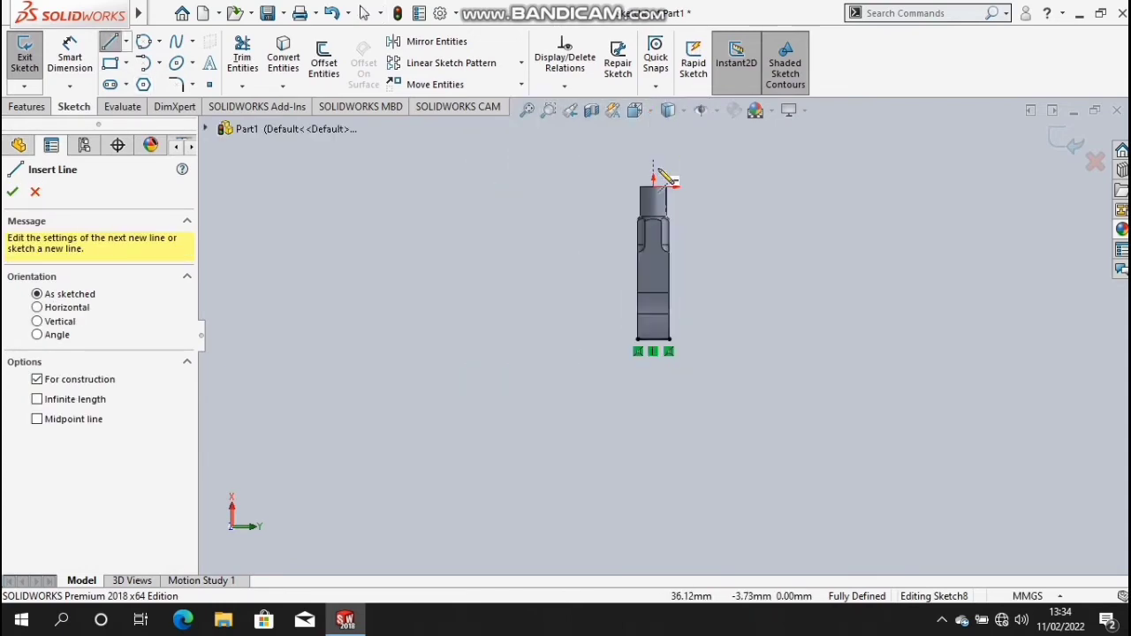
click(653, 187)
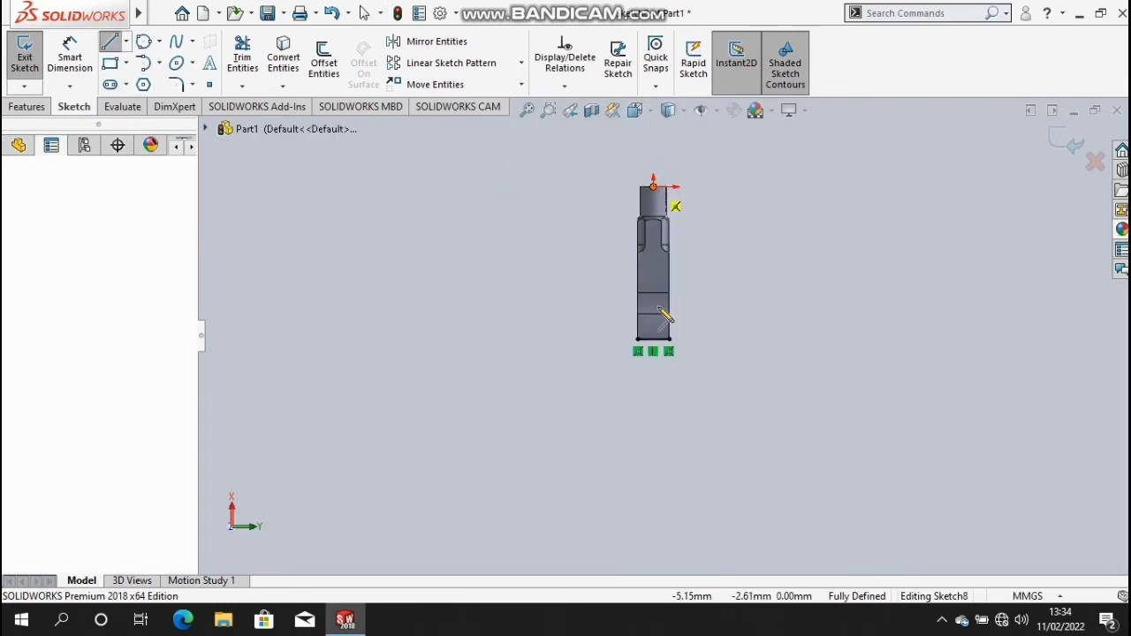
click(653, 382)
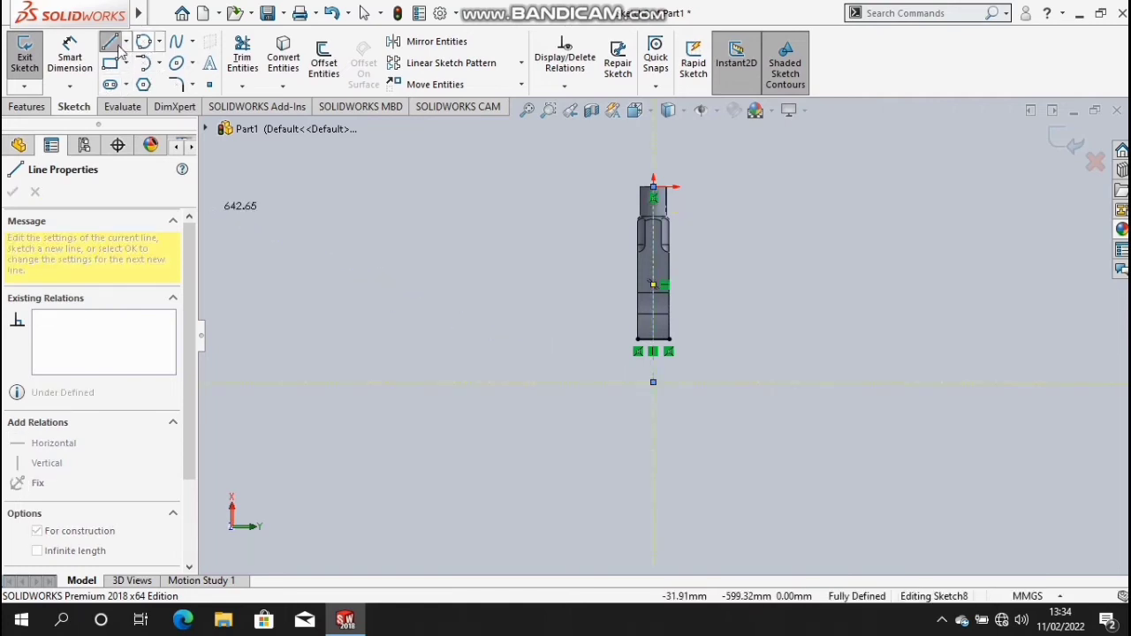
key(Escape)
key(Escape)
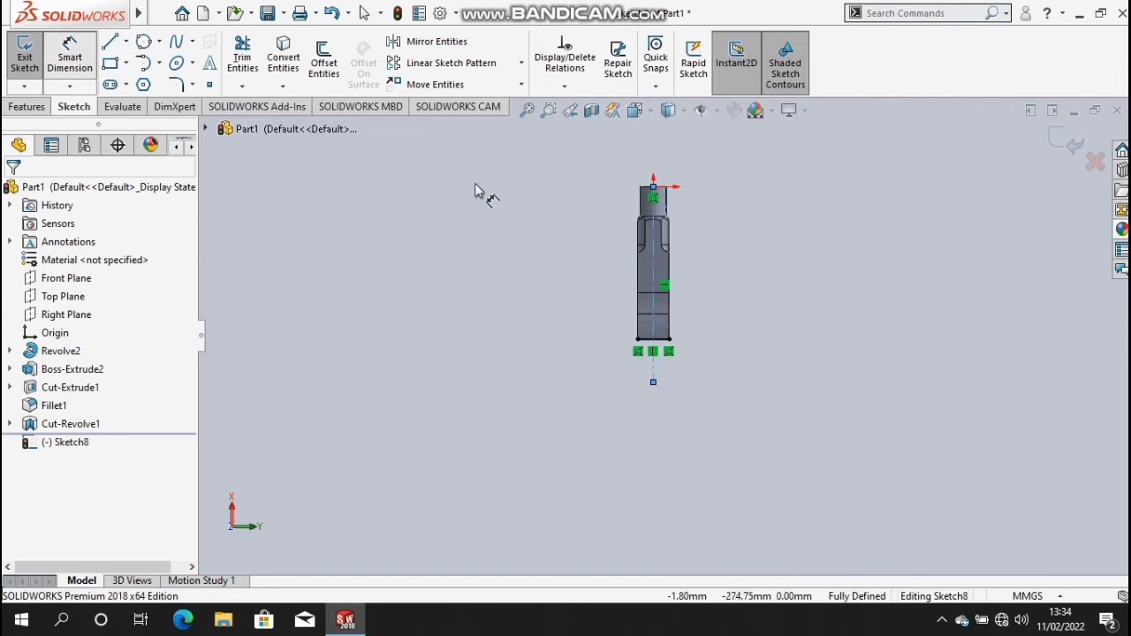
- Dimension the centreline's length, entering 265
scroll(477, 183, down, 3)
scroll(906, 361, down, 2)
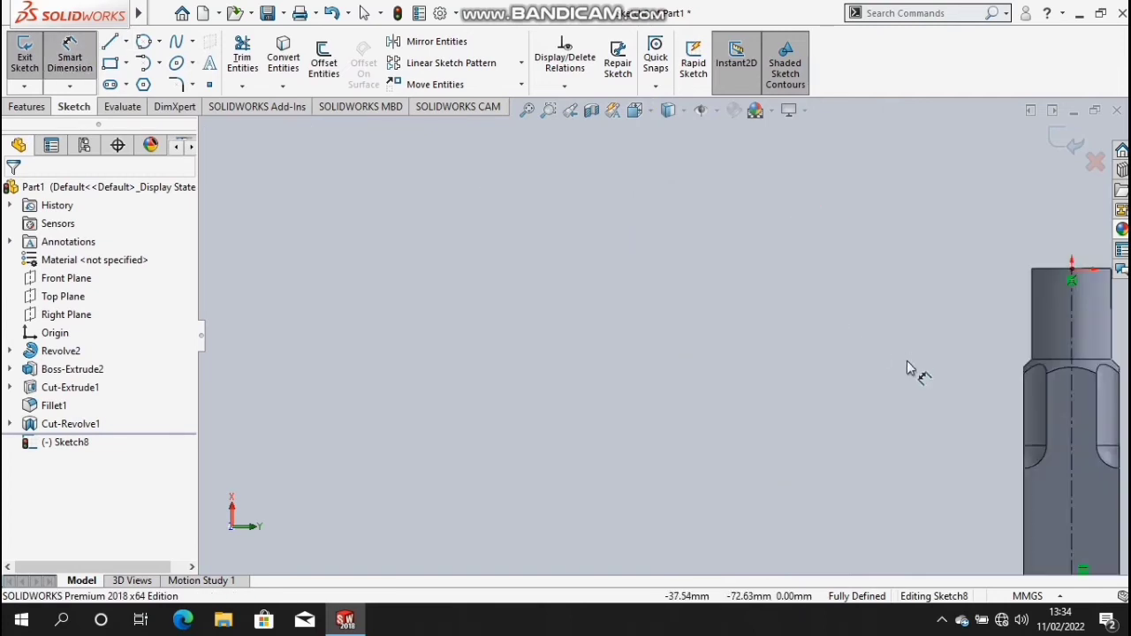
scroll(906, 372, up, 3)
scroll(836, 414, down, 3)
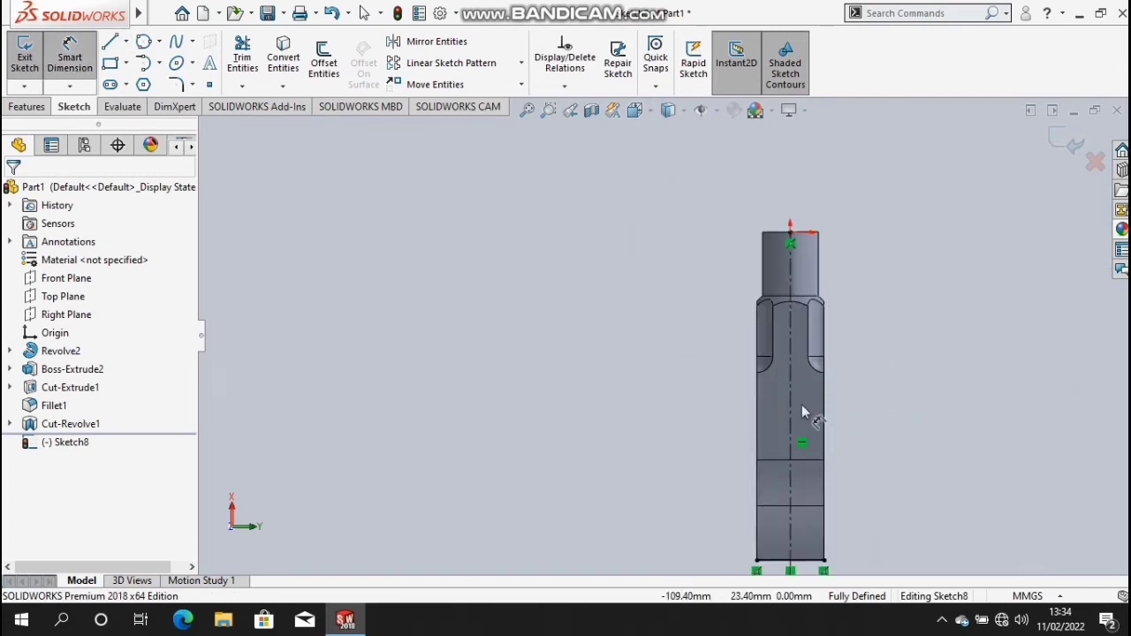
click(790, 399)
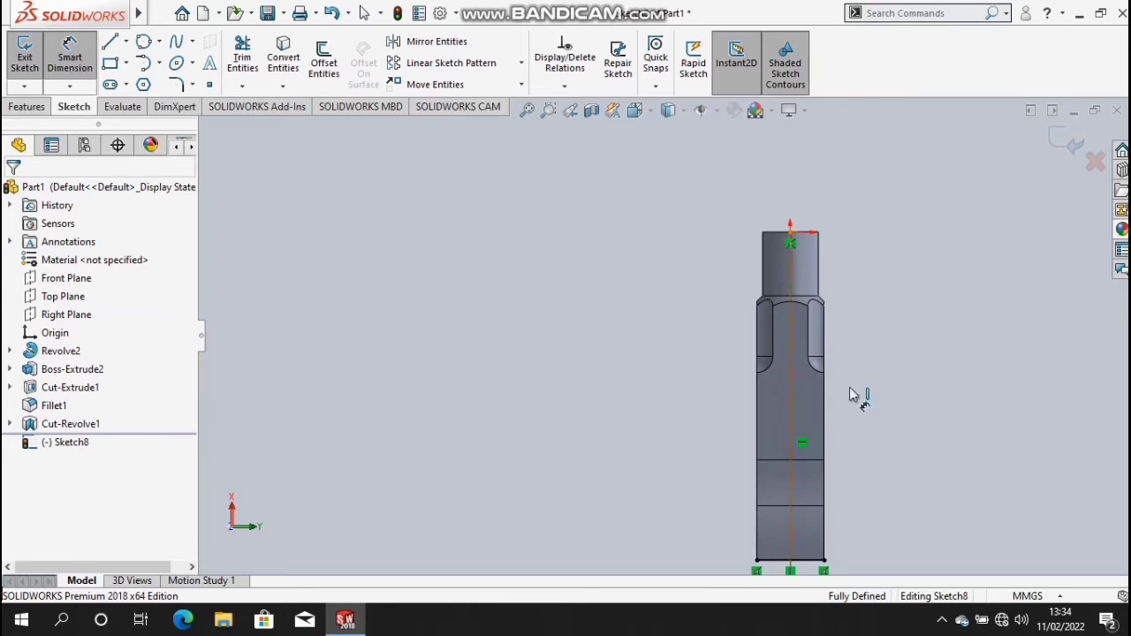
click(938, 395)
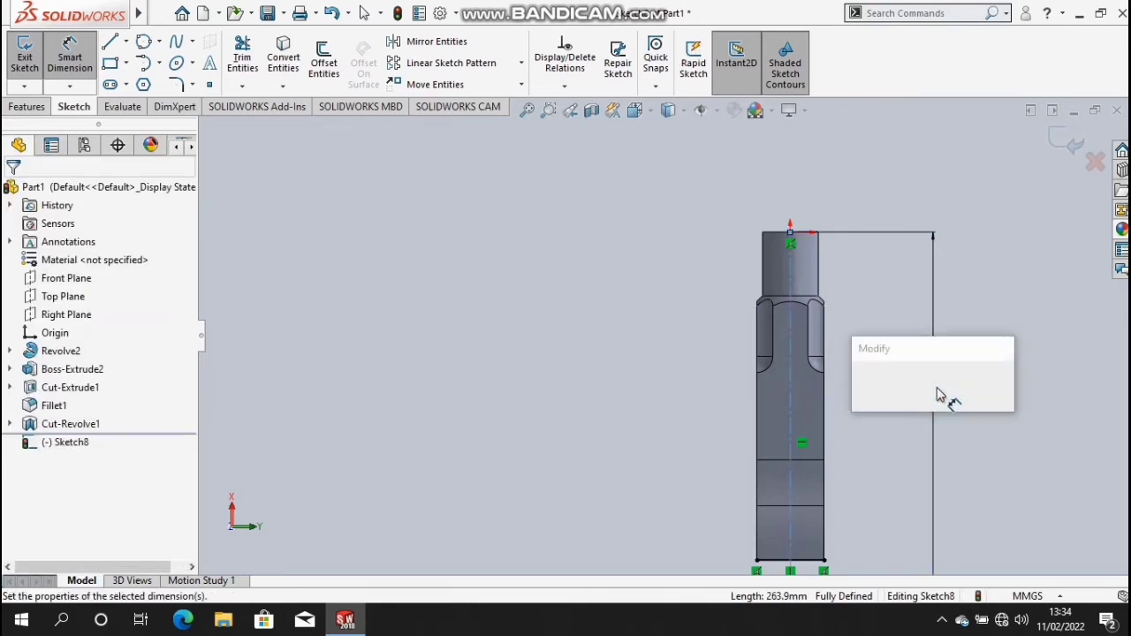
text(26)
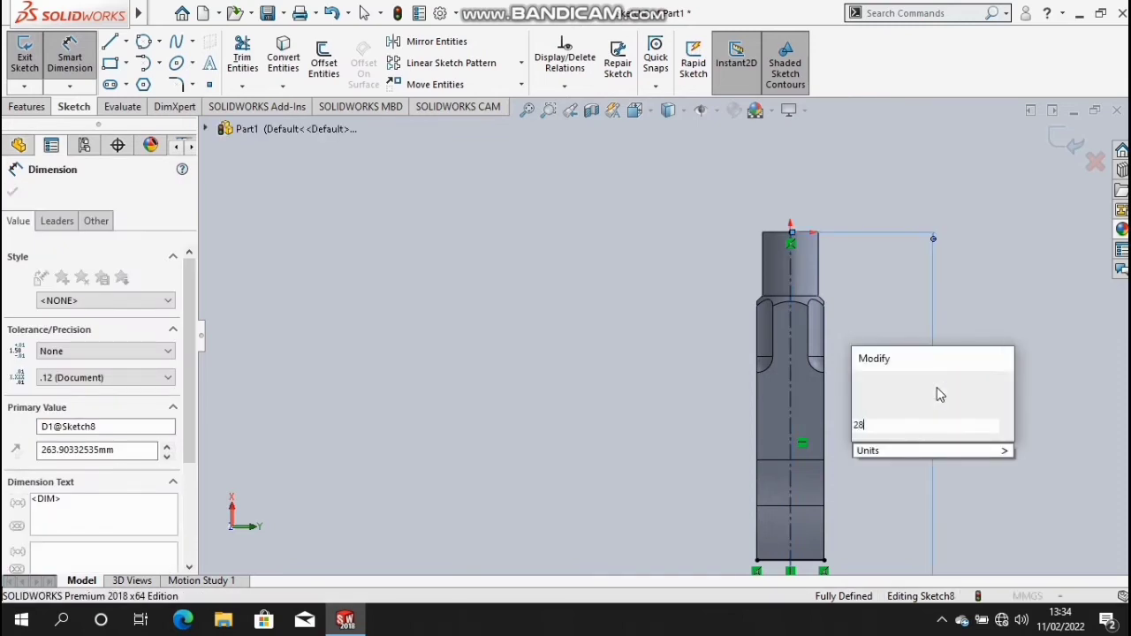
text(5)
key(Return)
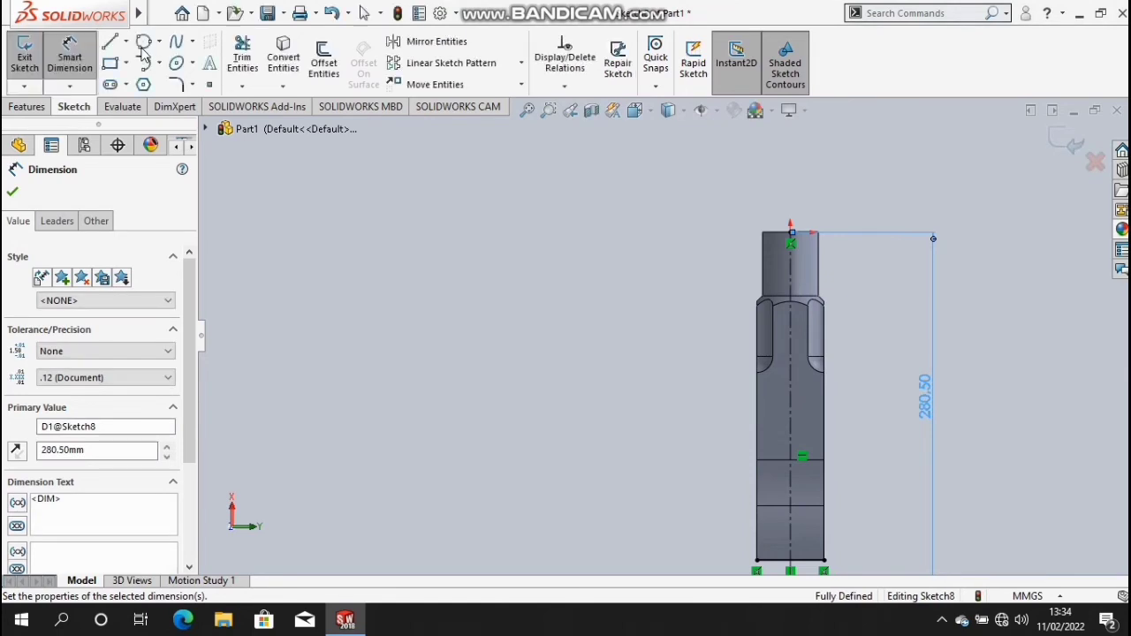
click(144, 44)
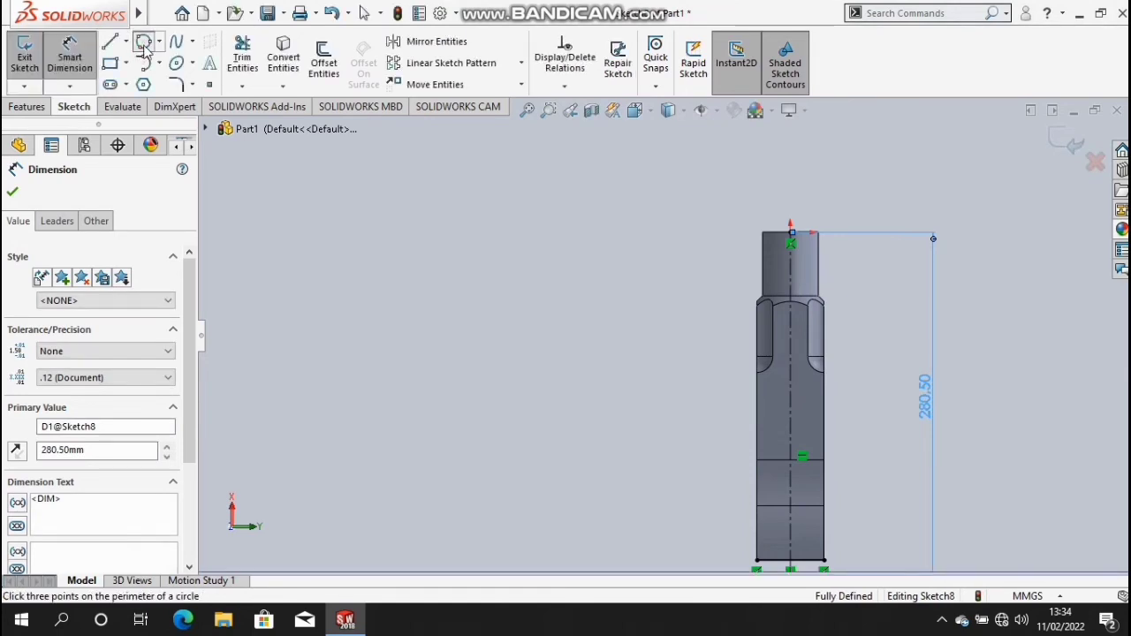
- Draw a 37.50-radius circle at the centreline's lower end plus a concentric inner circle
click(26, 252)
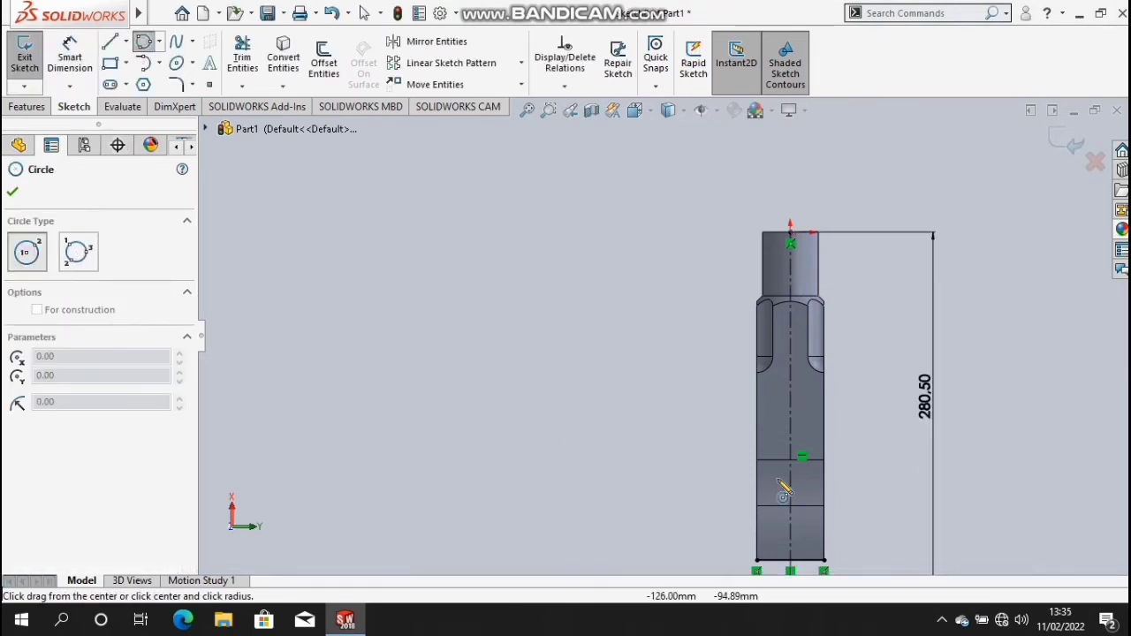
scroll(779, 517, up, 2)
scroll(779, 517, up, 1)
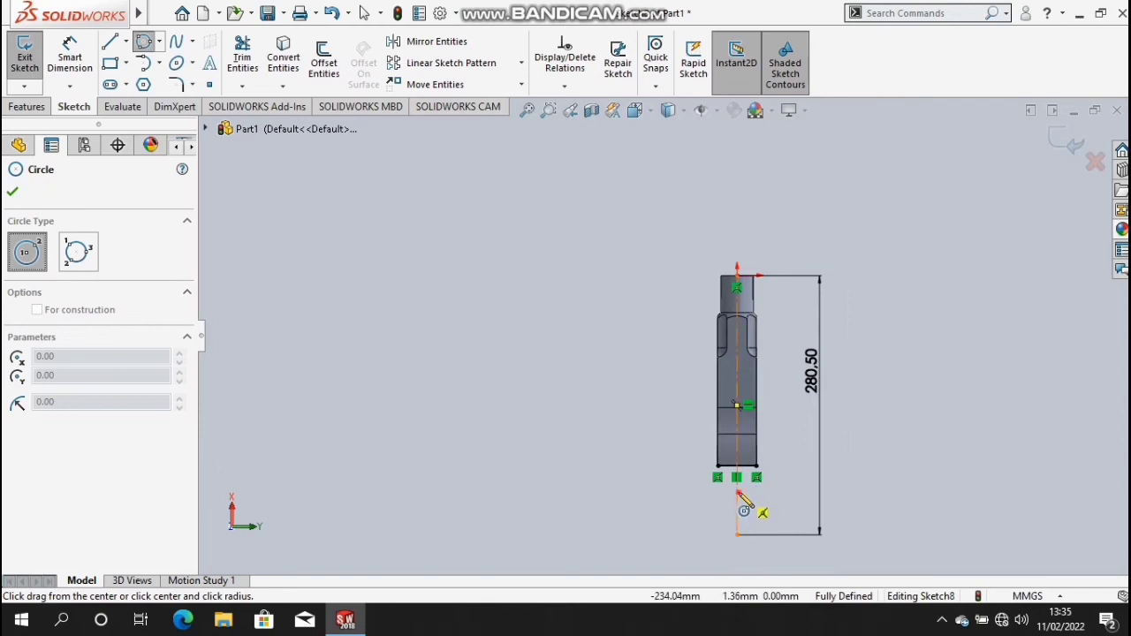
click(738, 492)
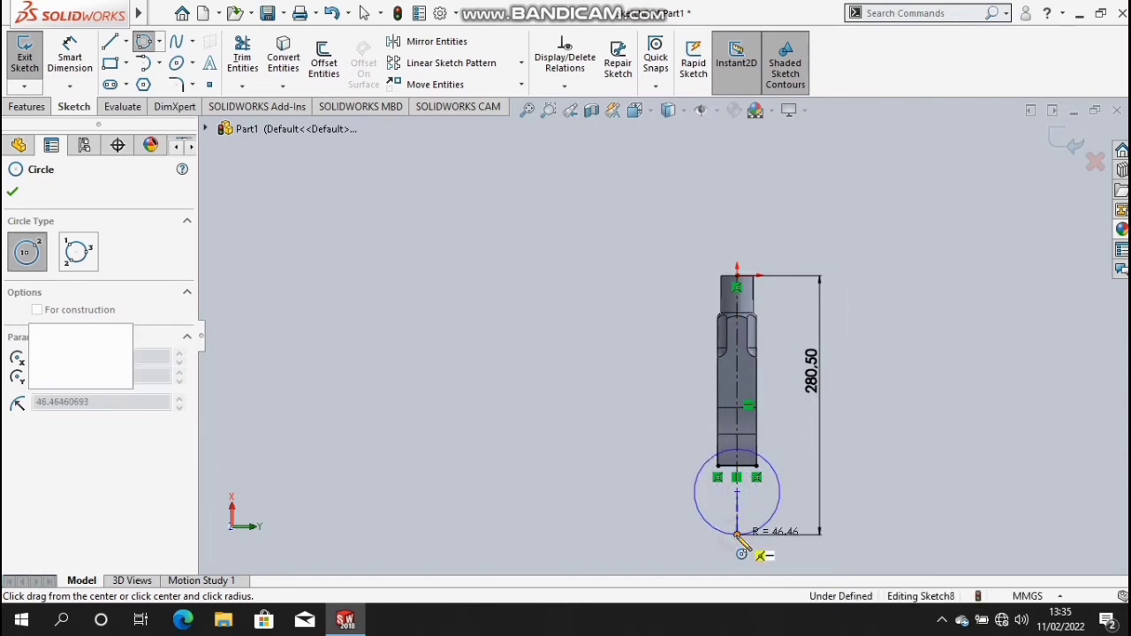
click(737, 533)
scroll(106, 563, down, 1)
text(75/2)
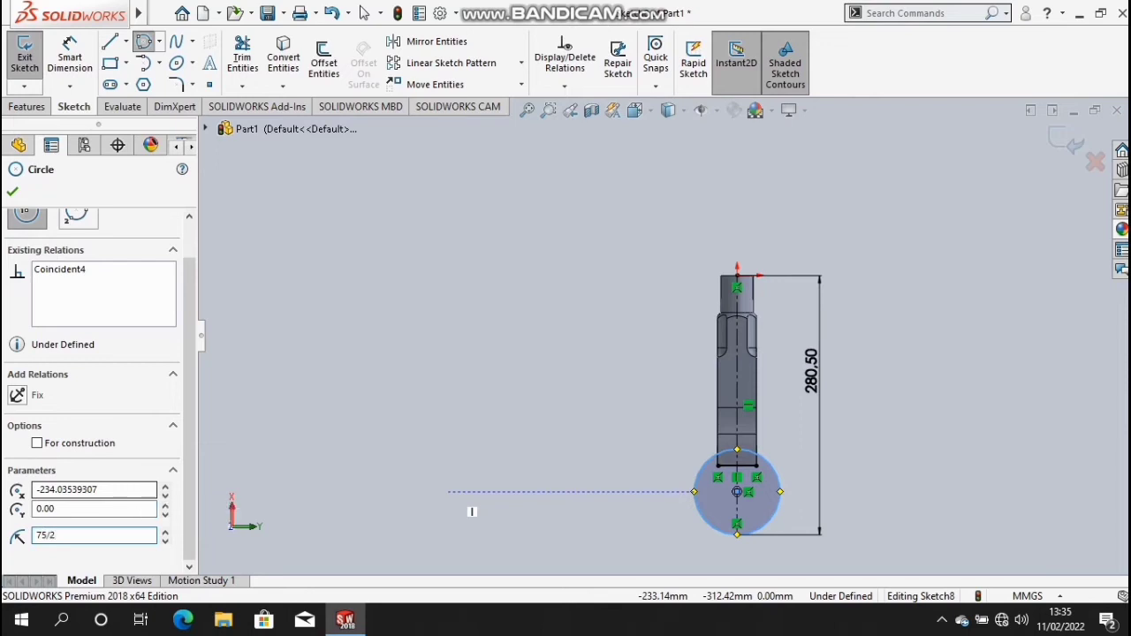
key(Return)
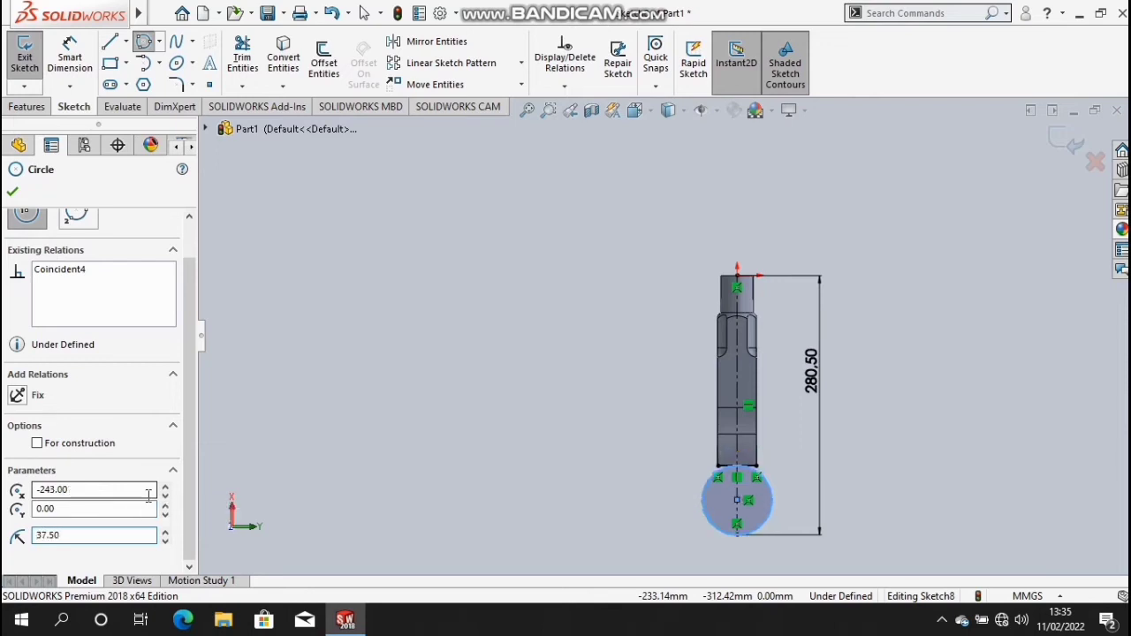
click(737, 501)
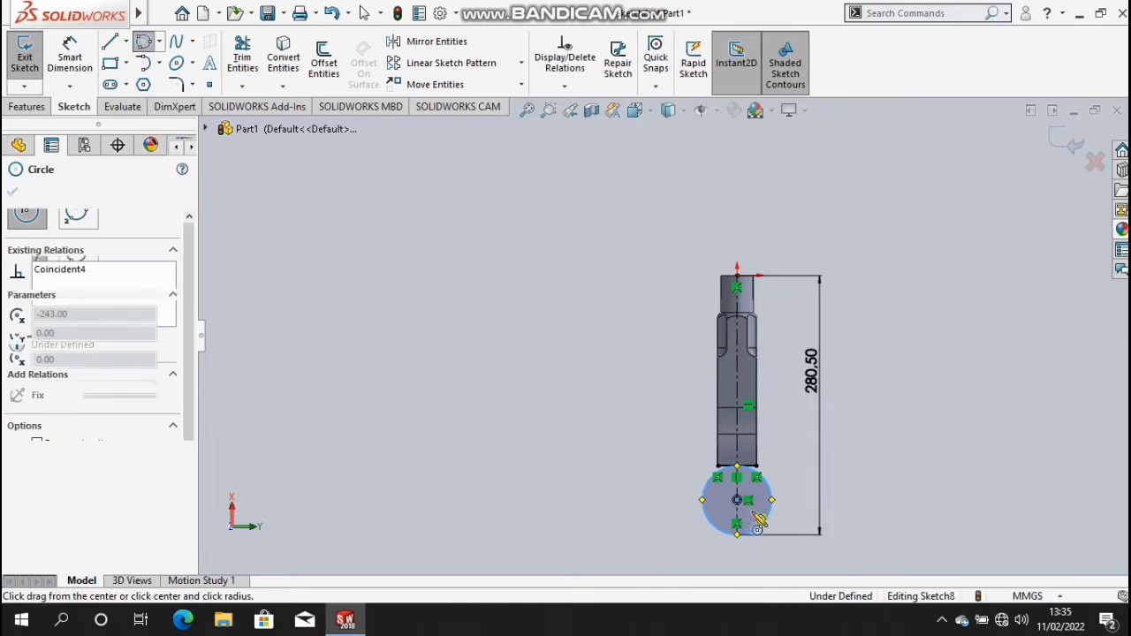
click(751, 512)
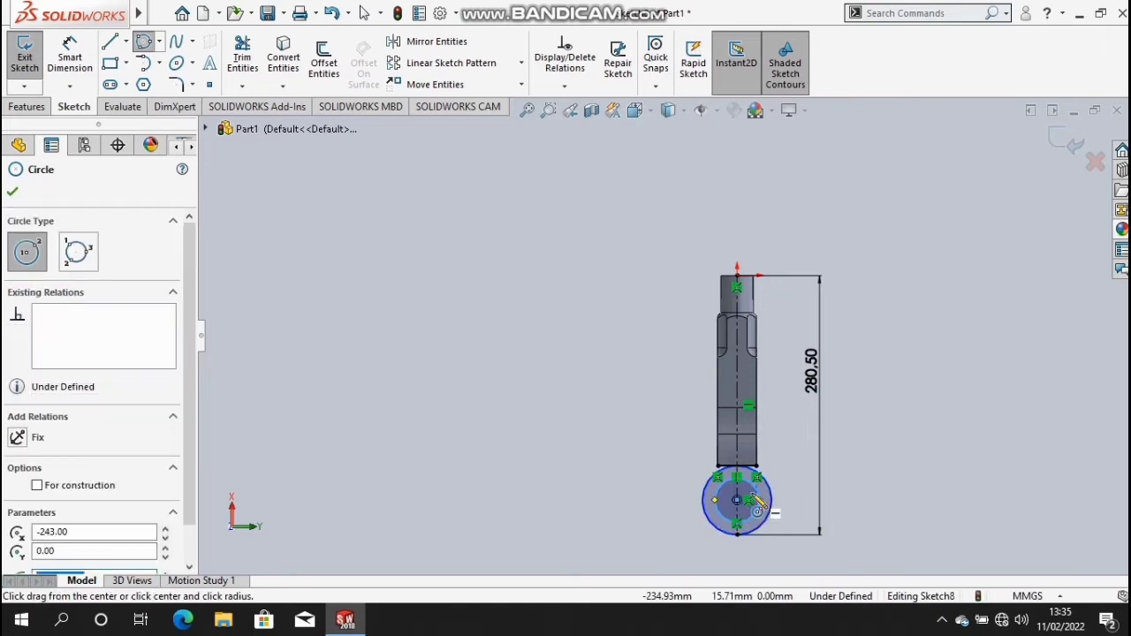
scroll(91, 566, down, 1)
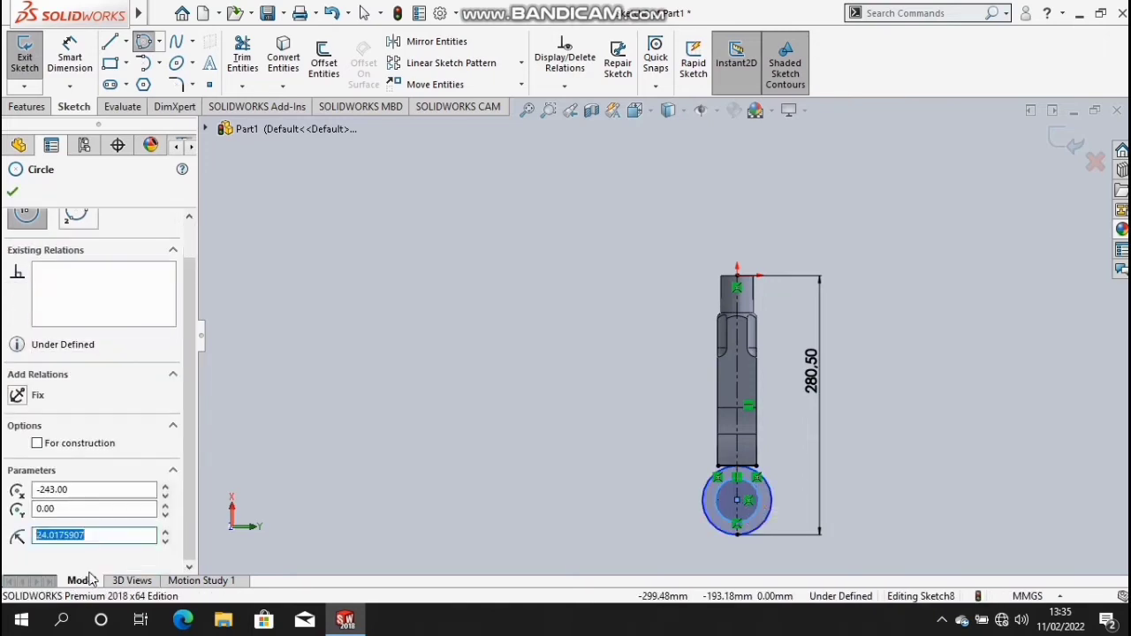
click(613, 472)
key(Escape)
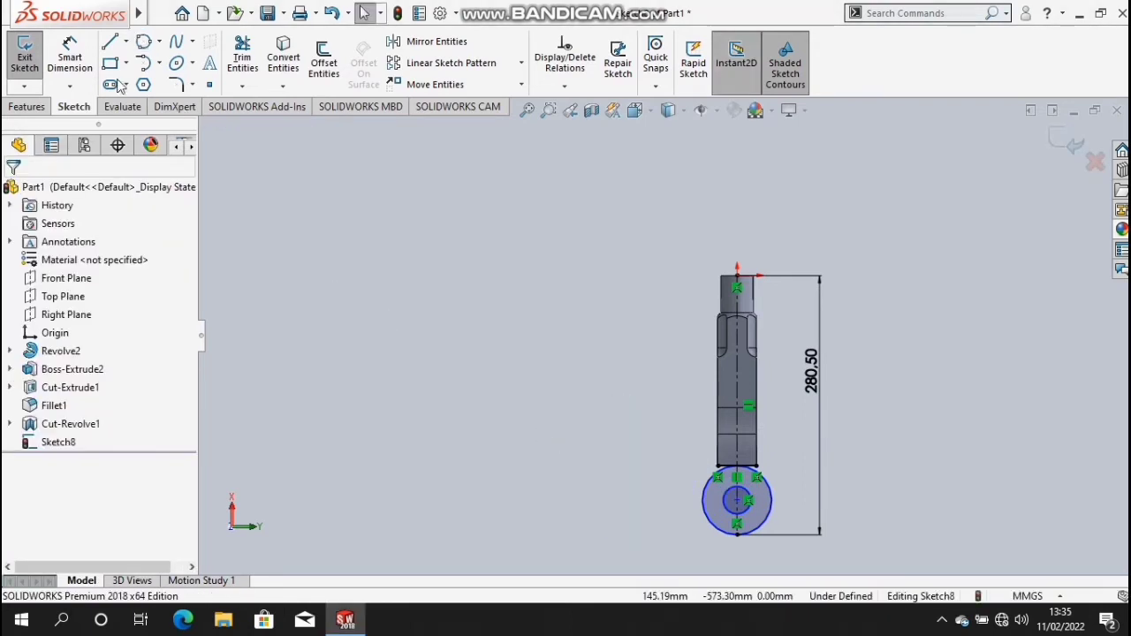
- Dimension the outer circle to Ø75 and the inner hole circle to Ø30
click(70, 58)
scroll(800, 497, down, 6)
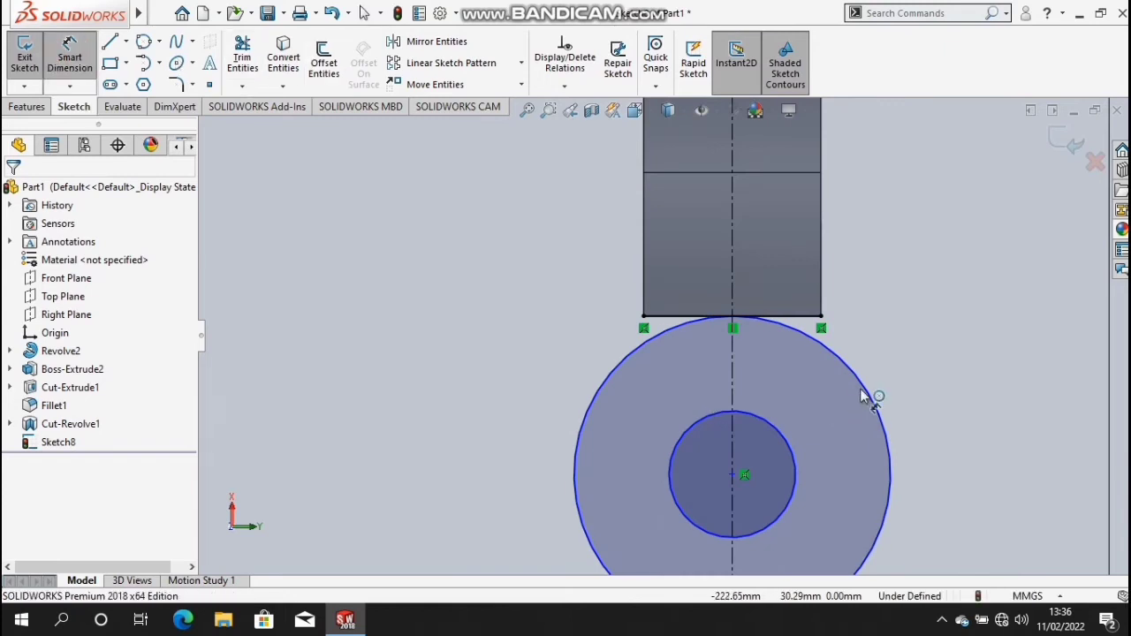
click(993, 439)
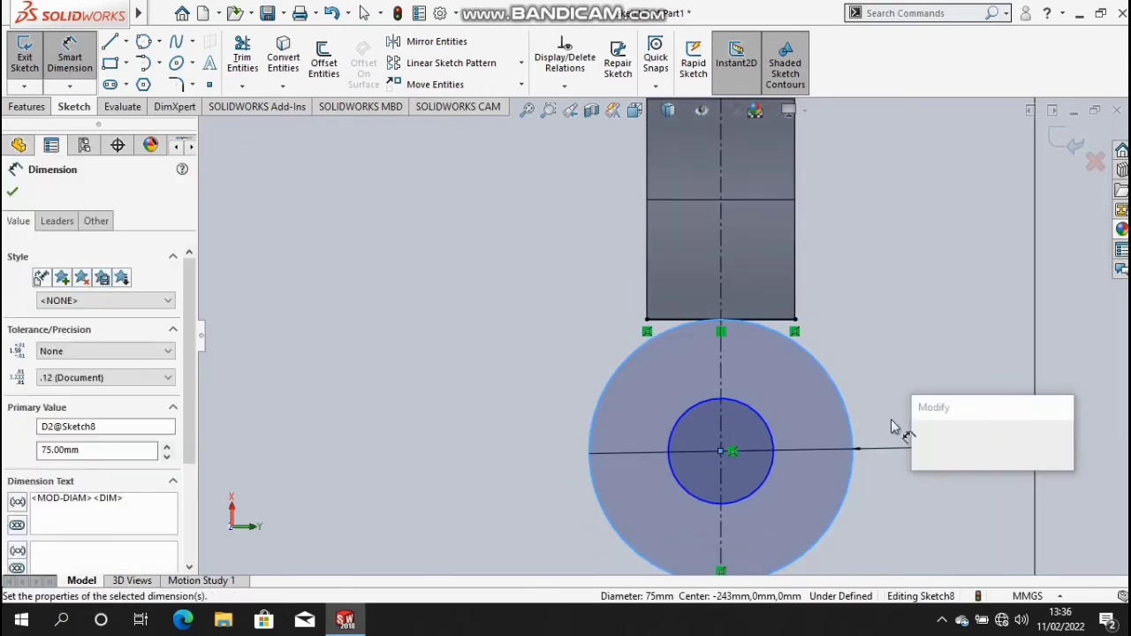
text(75)
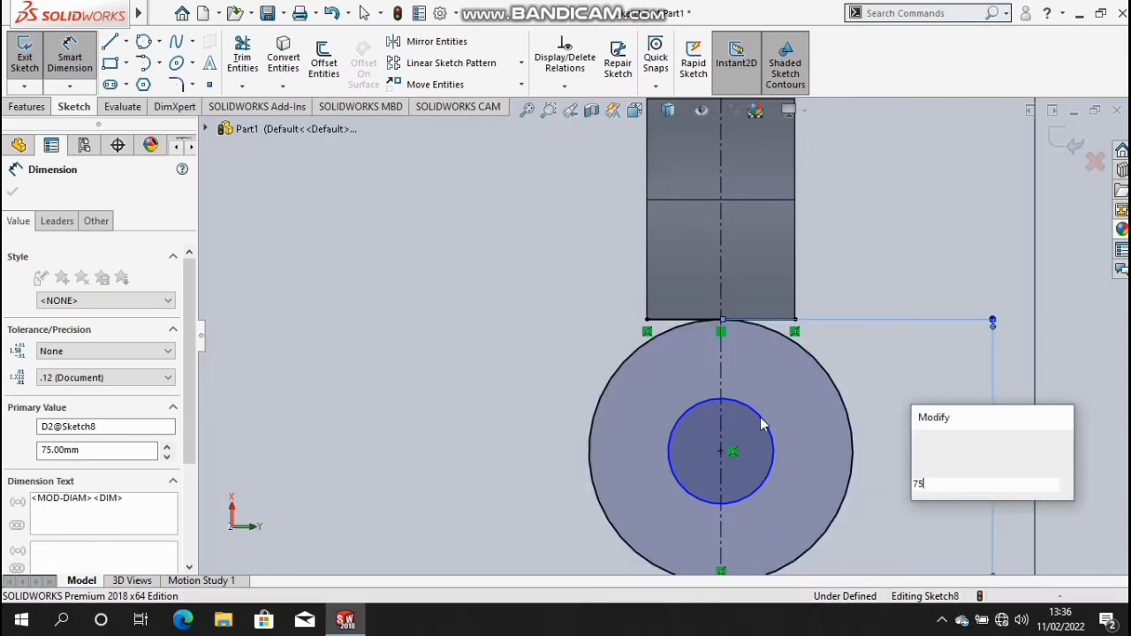
key(Return)
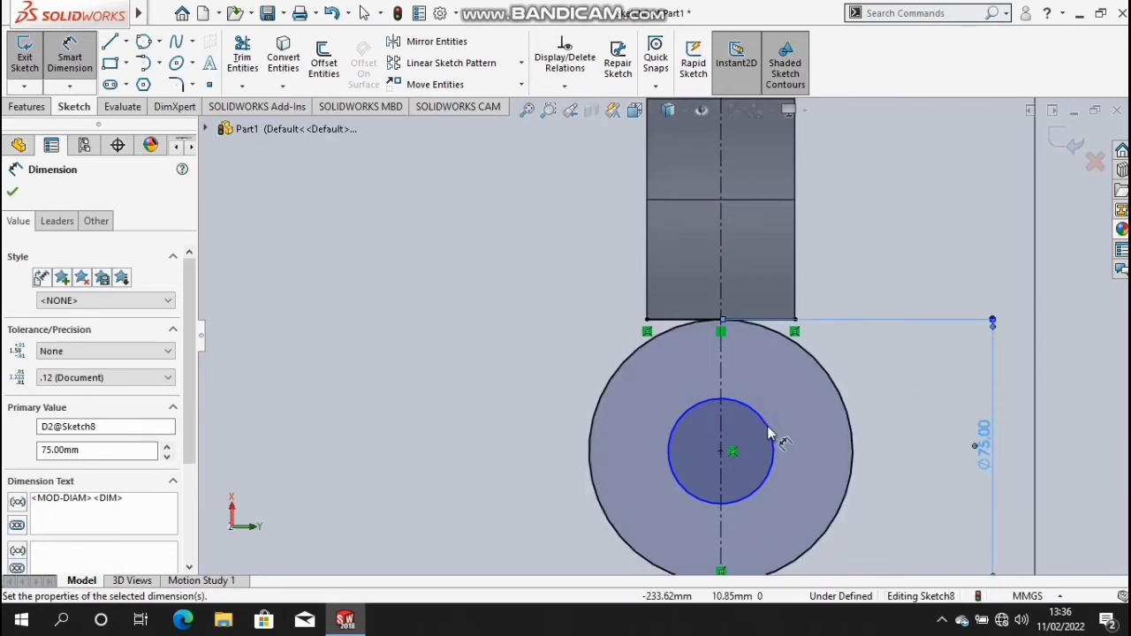
click(830, 454)
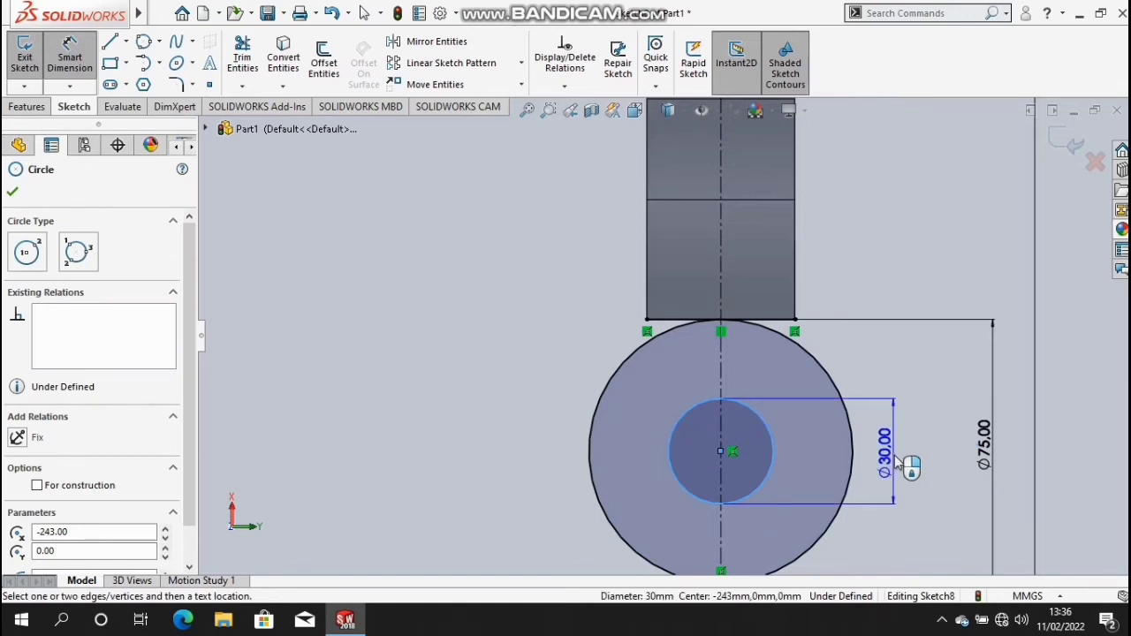
click(898, 466)
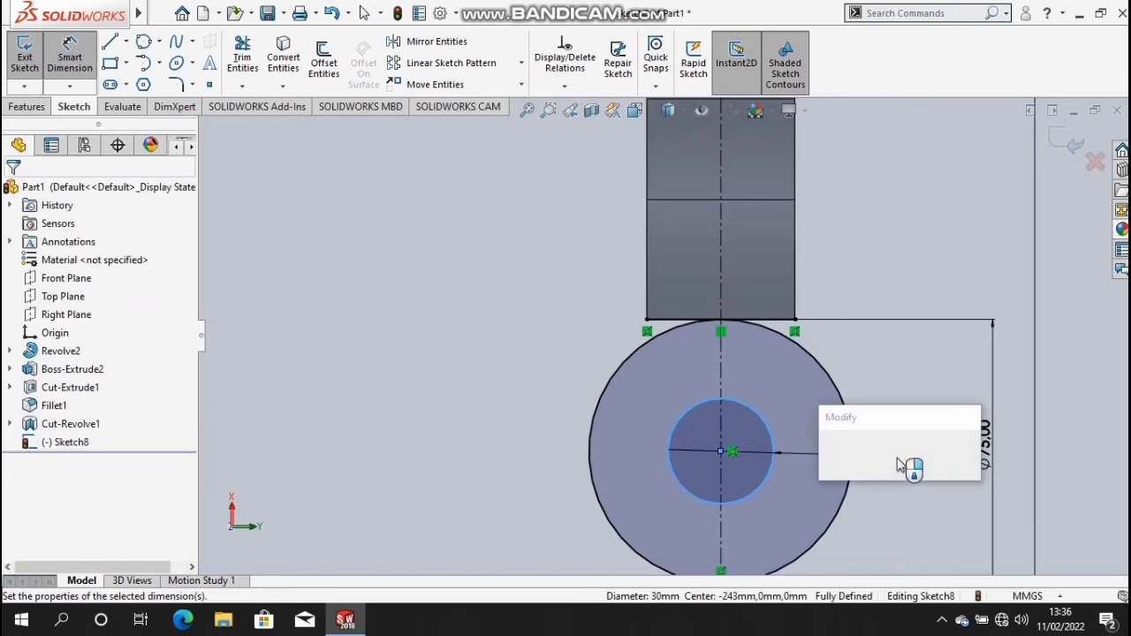
text(30)
key(Return)
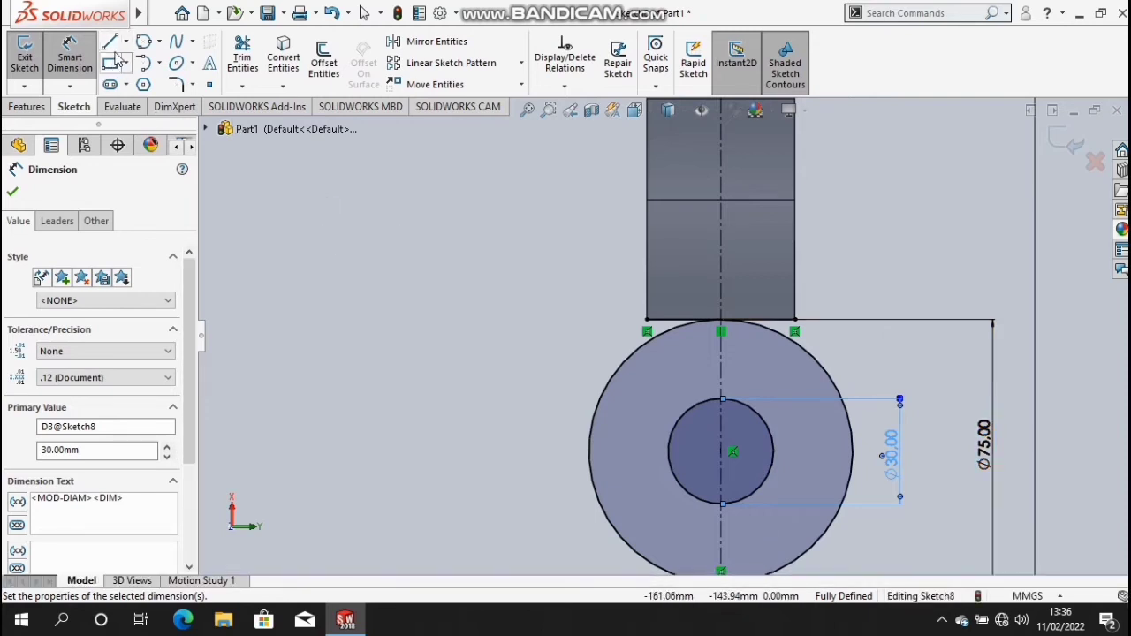
- Draw short vertical lines from both shaft bottom corners down to the eye circle
key(l)
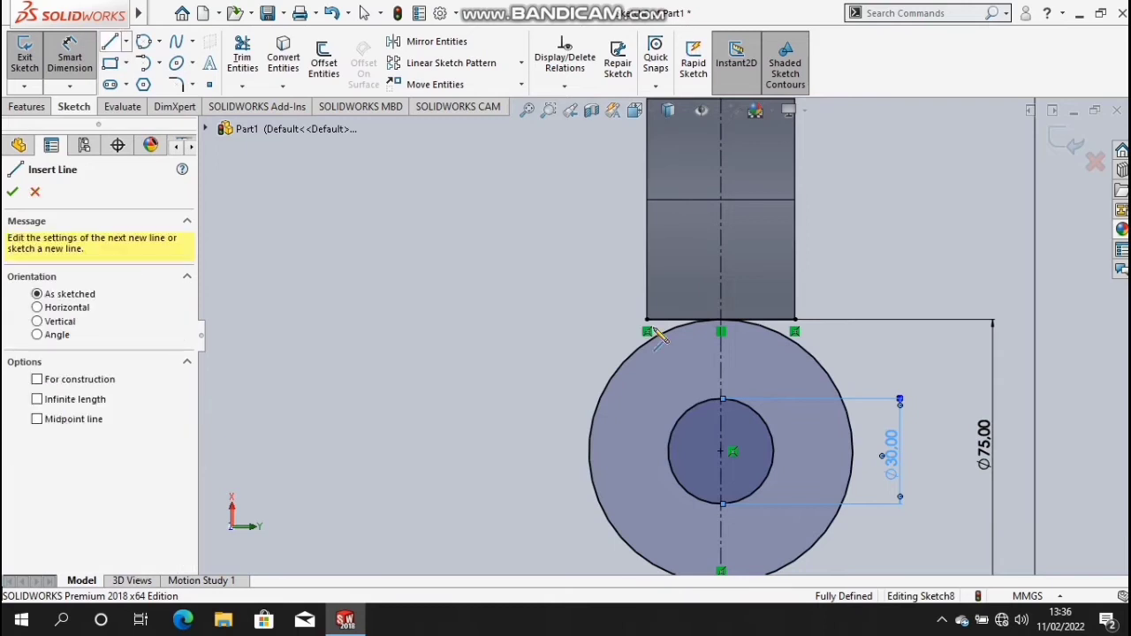
click(649, 348)
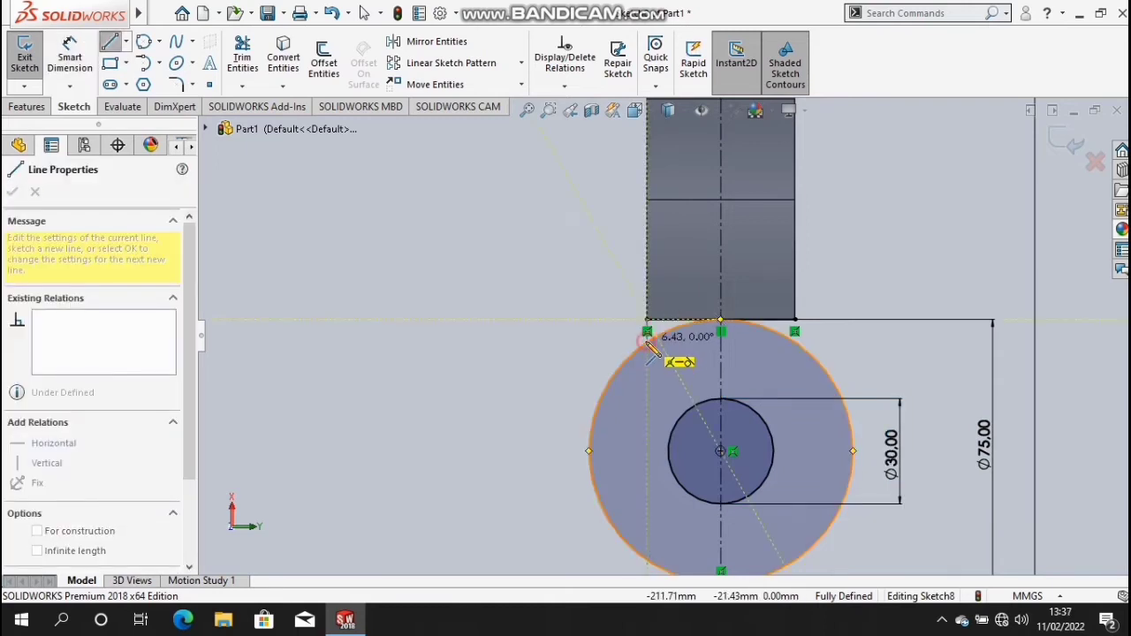
click(647, 340)
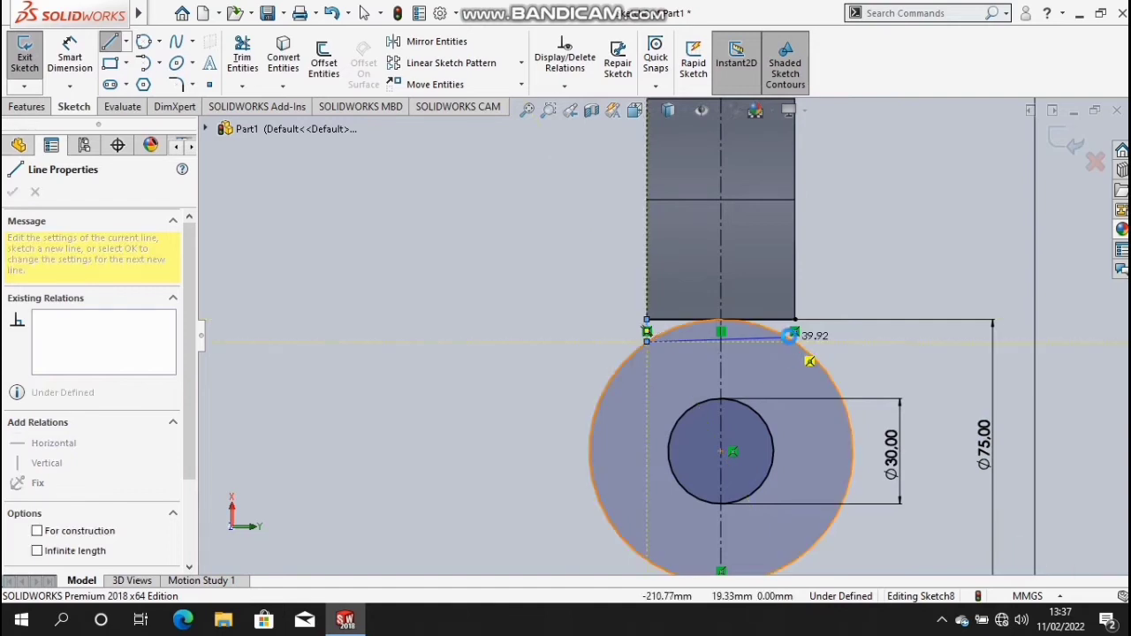
click(791, 333)
key(Escape)
click(107, 46)
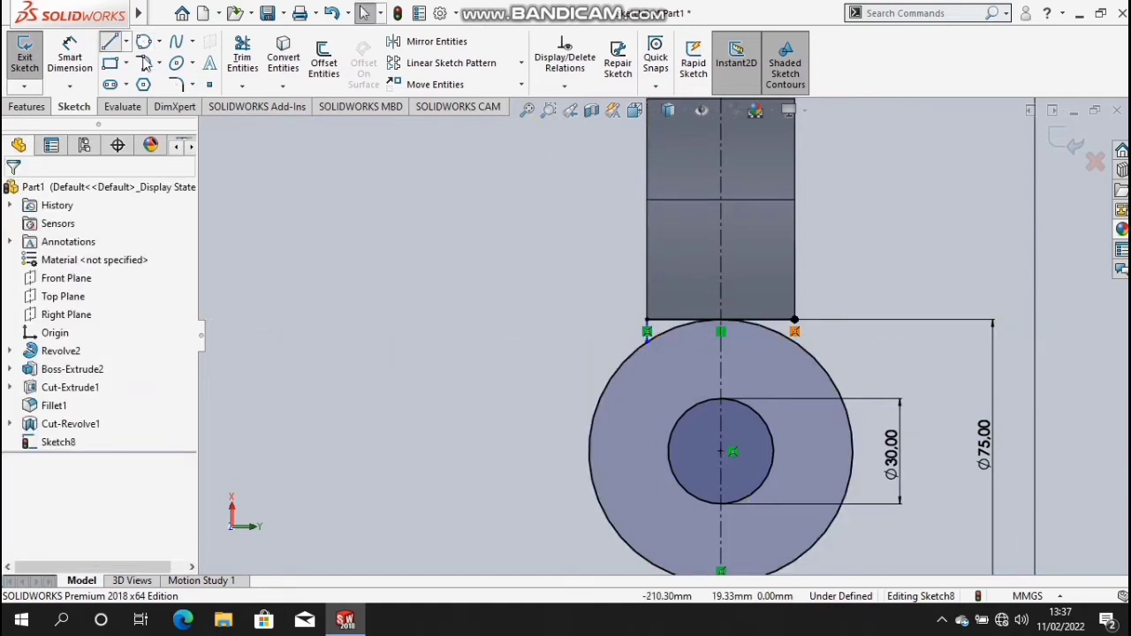
scroll(790, 332, down, 1)
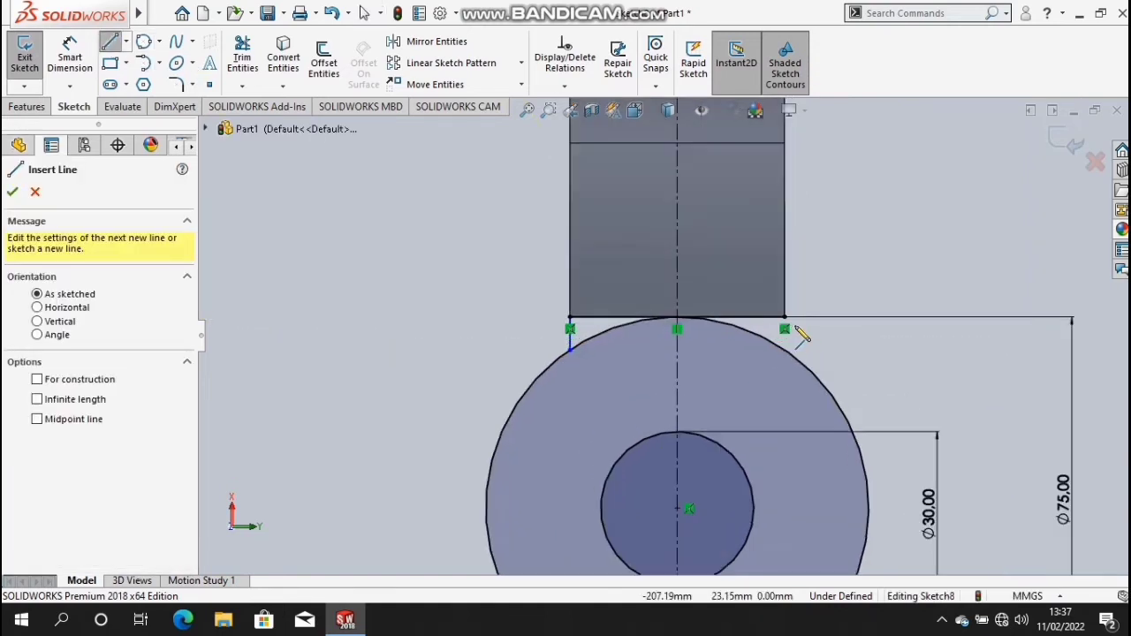
scroll(786, 331, down, 1)
scroll(777, 330, down, 1)
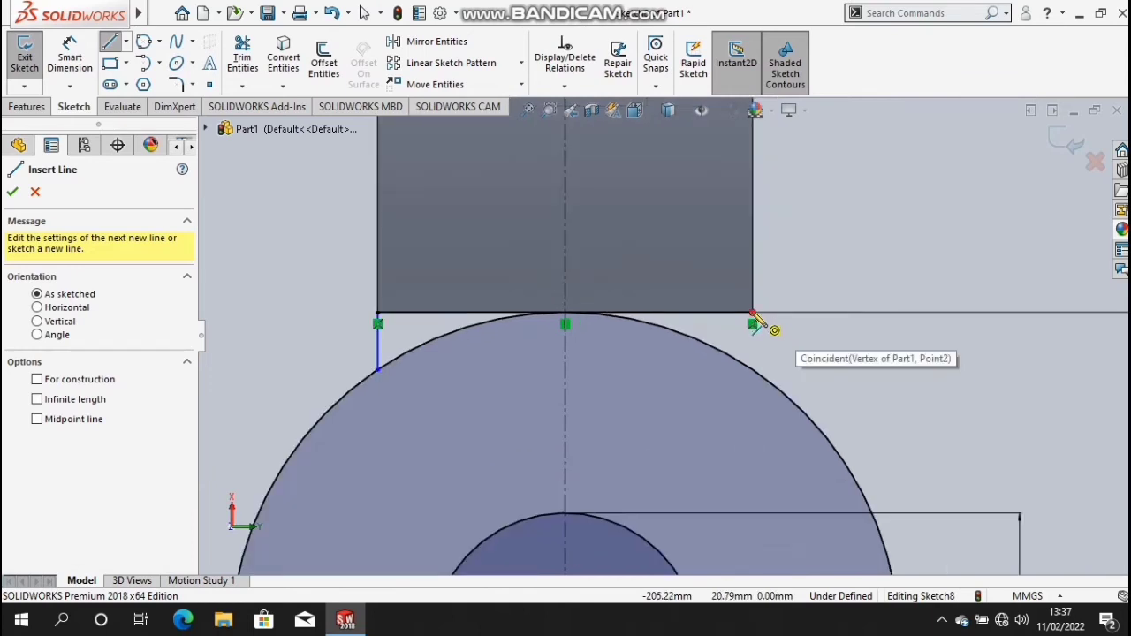
click(752, 313)
click(754, 370)
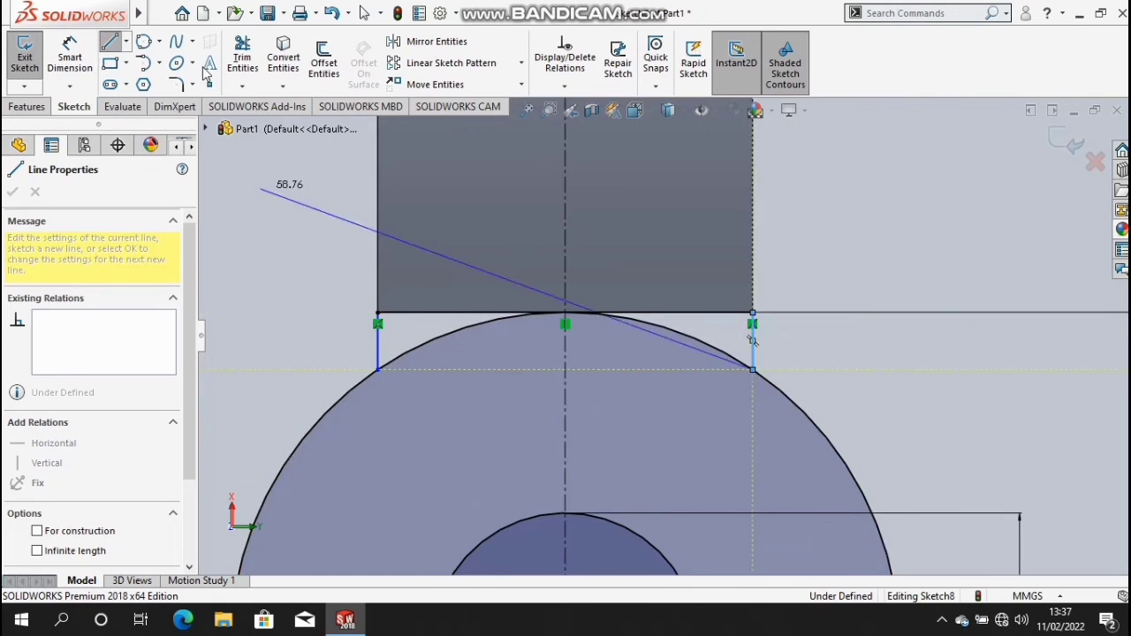
- Trim away the arc section between the two neck lines
click(242, 58)
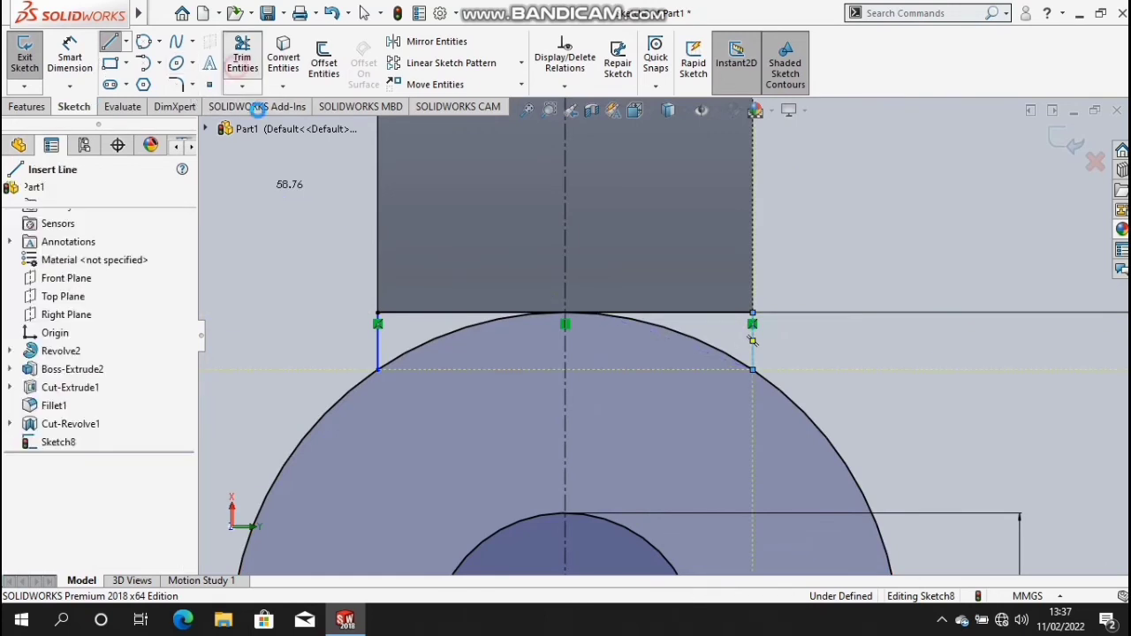
drag(455, 342, 456, 343)
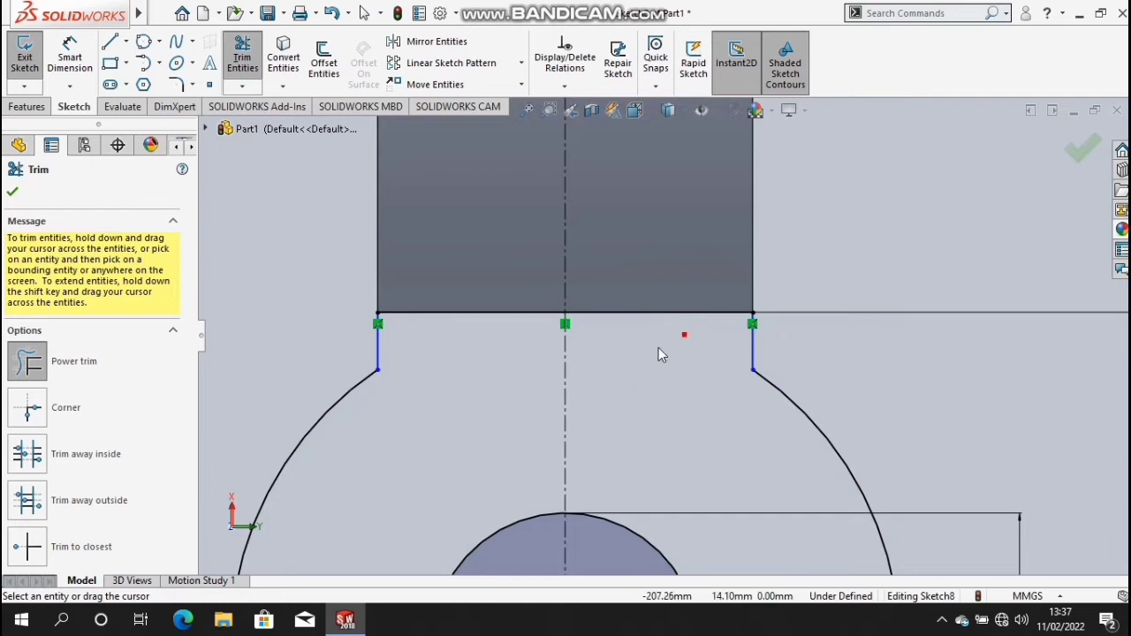
drag(658, 349, 582, 422)
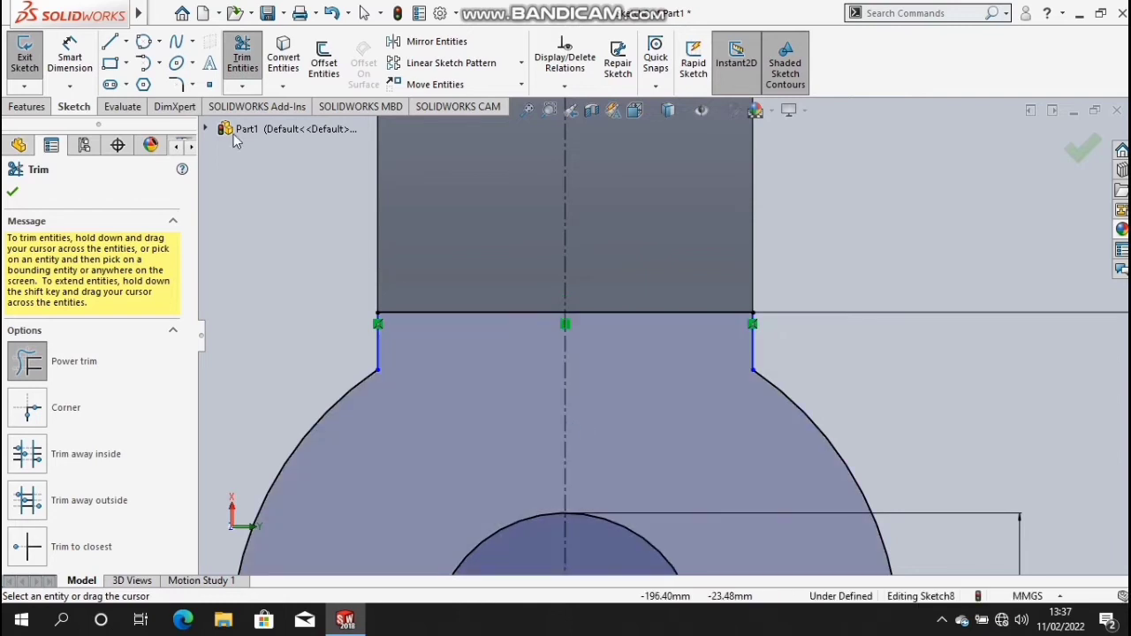
click(177, 85)
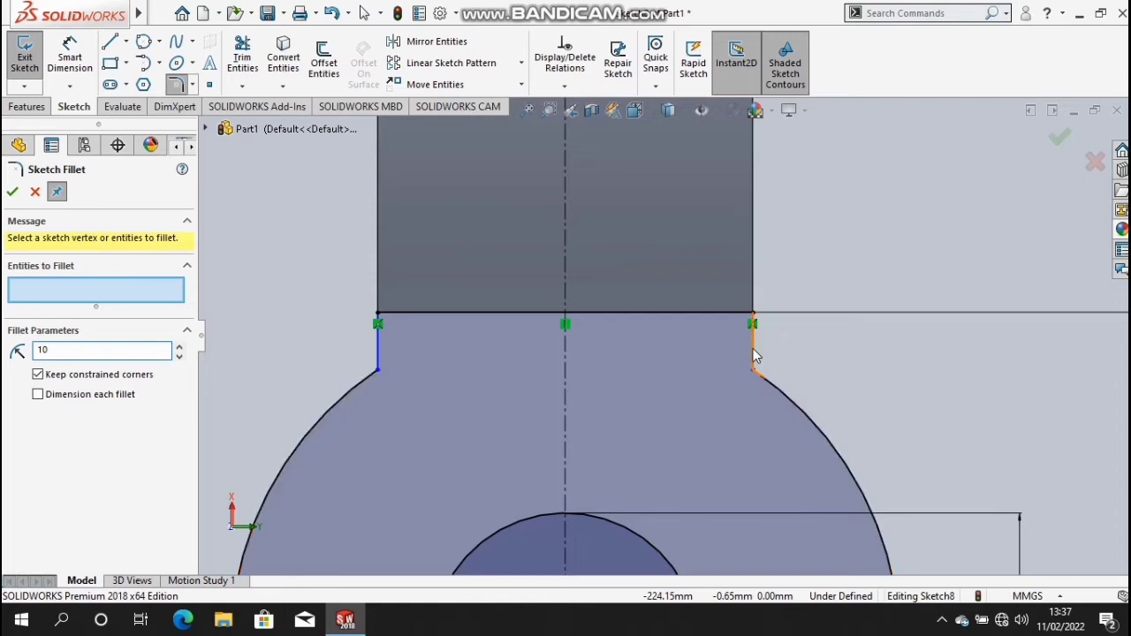
- Fillet the left and right neck-line-to-arc corners with R10 sketch fillets
click(763, 376)
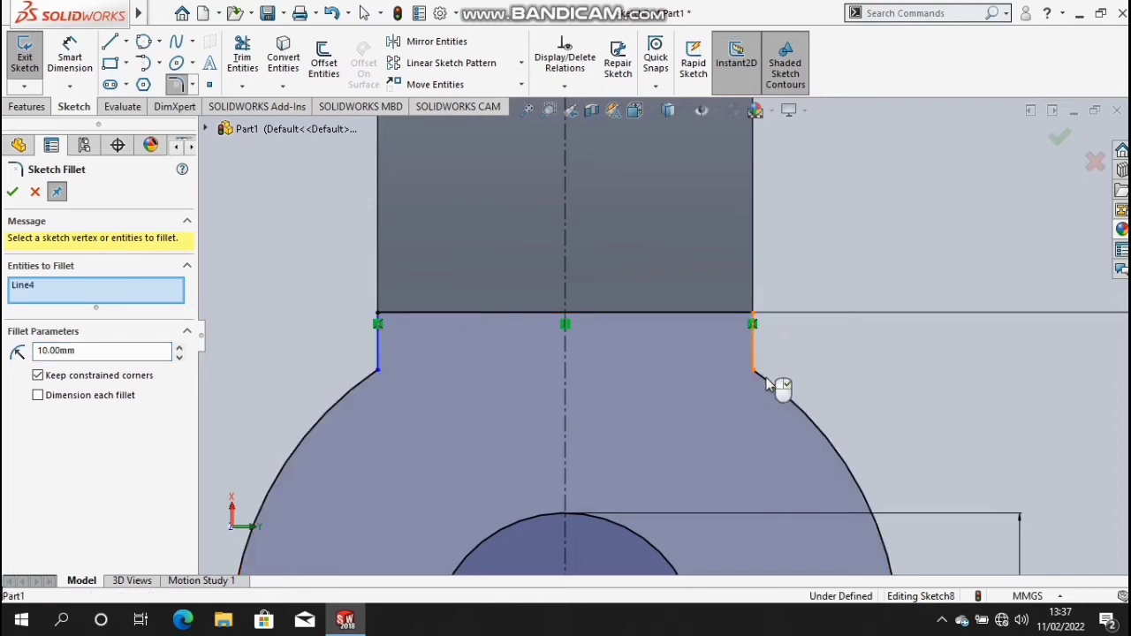
click(380, 375)
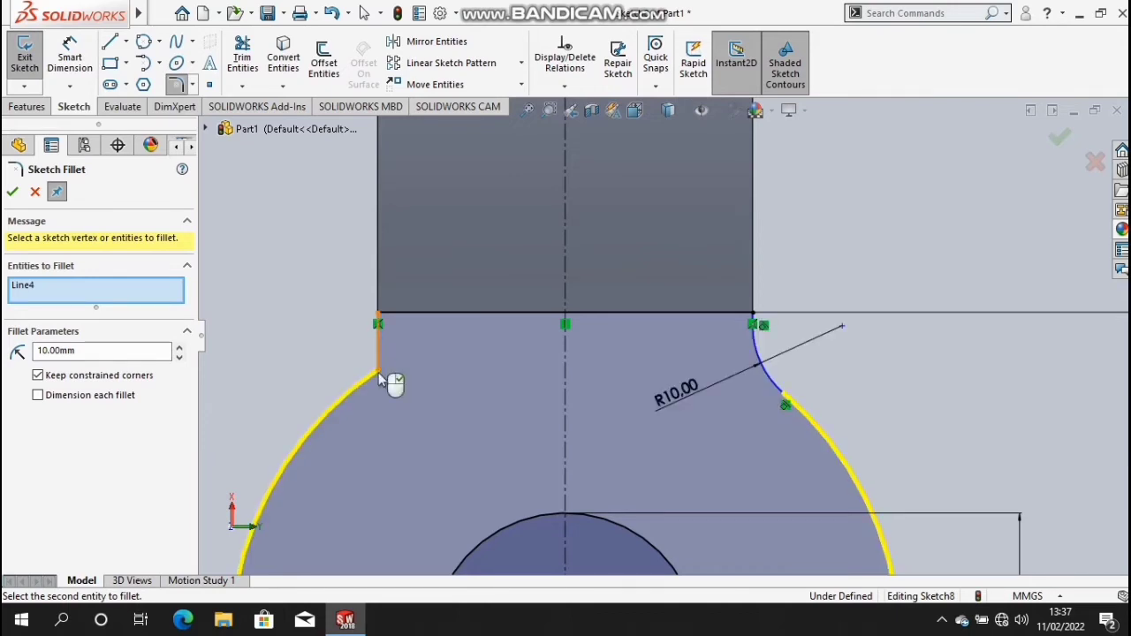
click(380, 378)
click(378, 377)
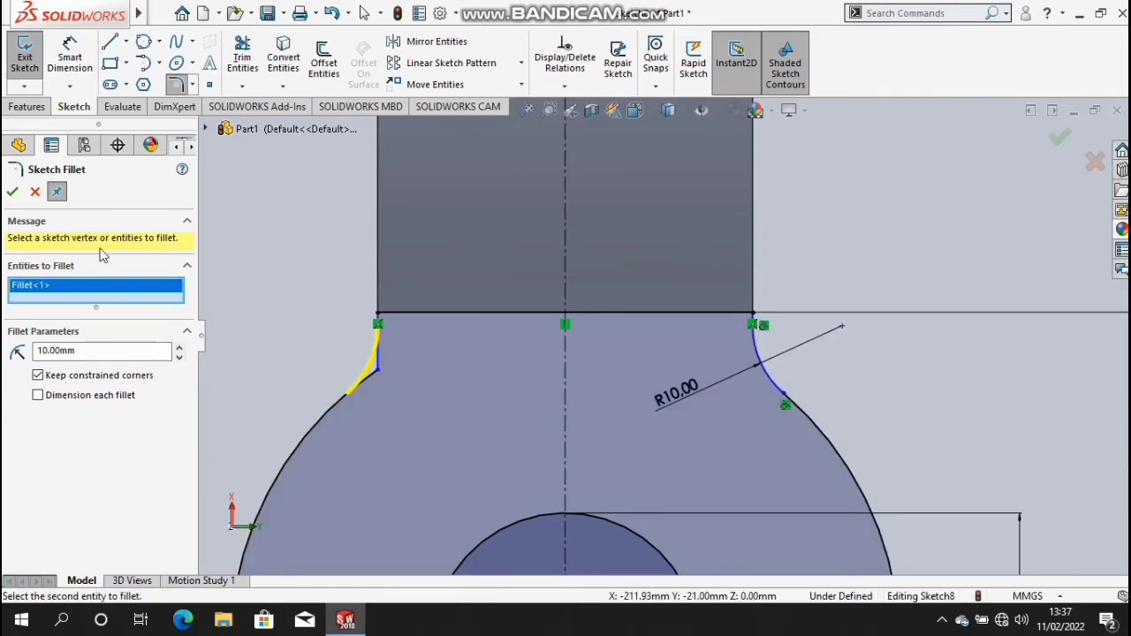
click(12, 194)
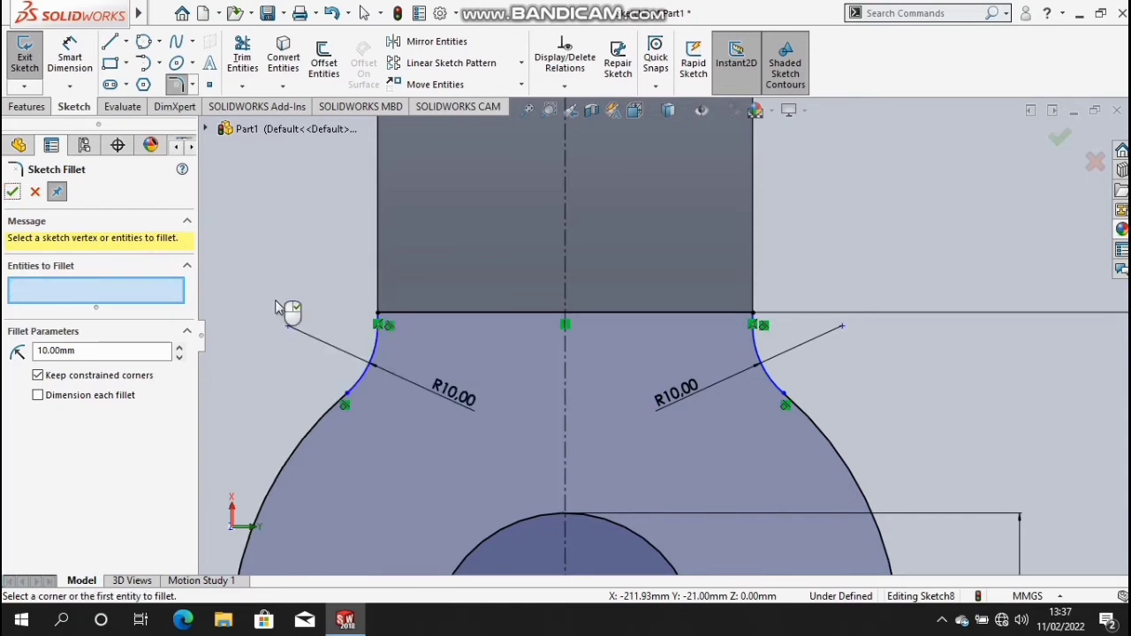
click(12, 193)
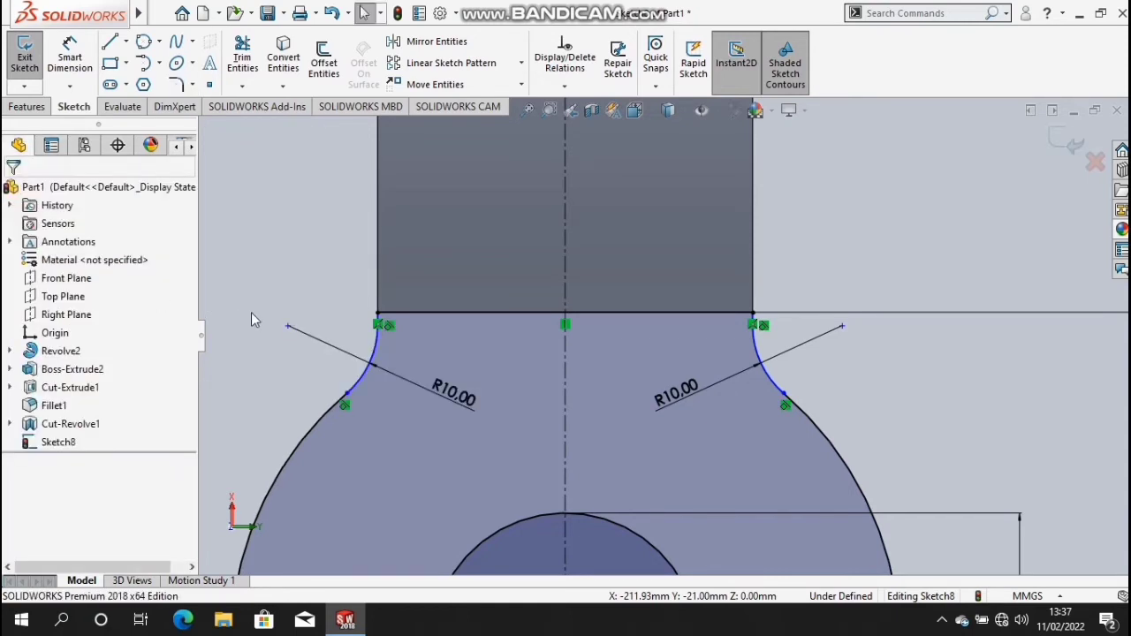
- Extrude the Sketch8 eye profile 100 mm with a Mid Plane end condition
key(f)
key(Left)
key(Left)
key(Left)
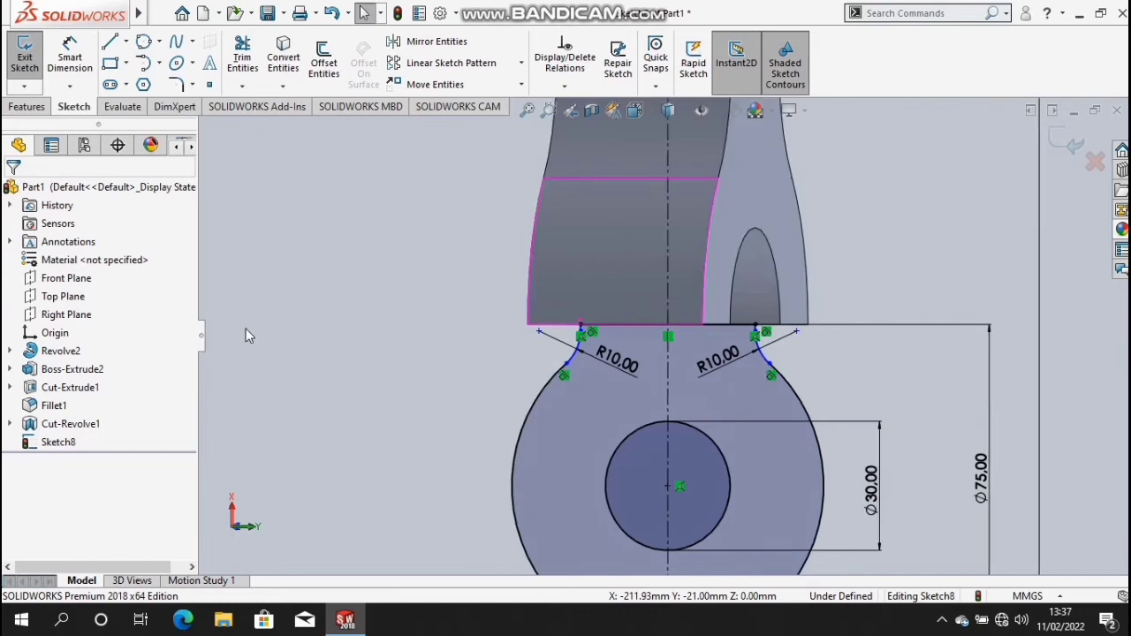
key(Left)
key(Left)
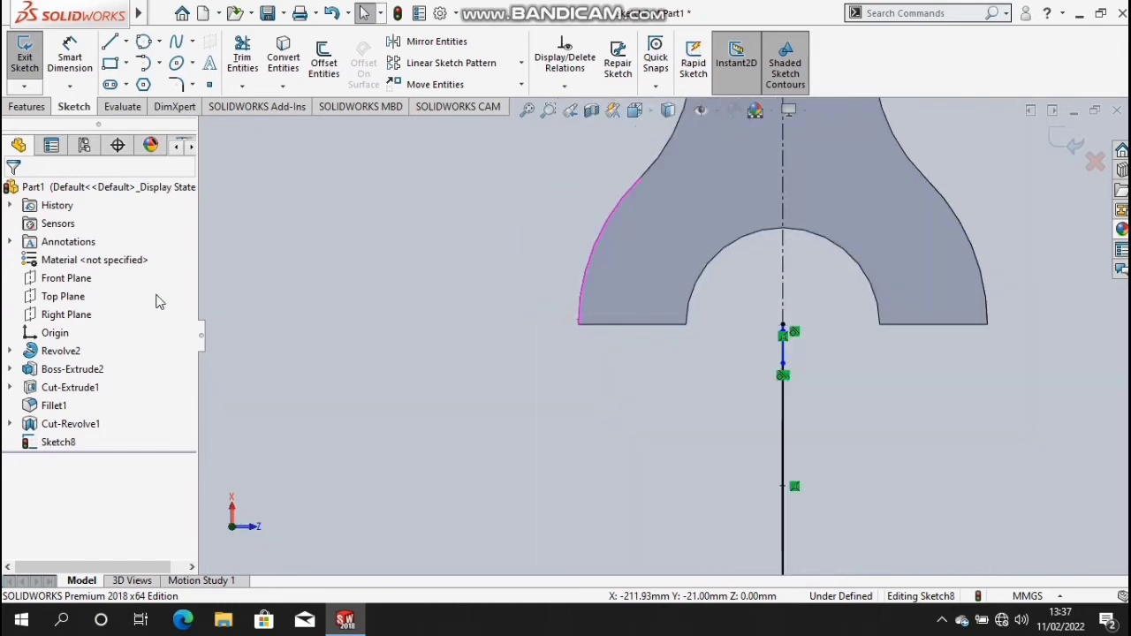
click(27, 107)
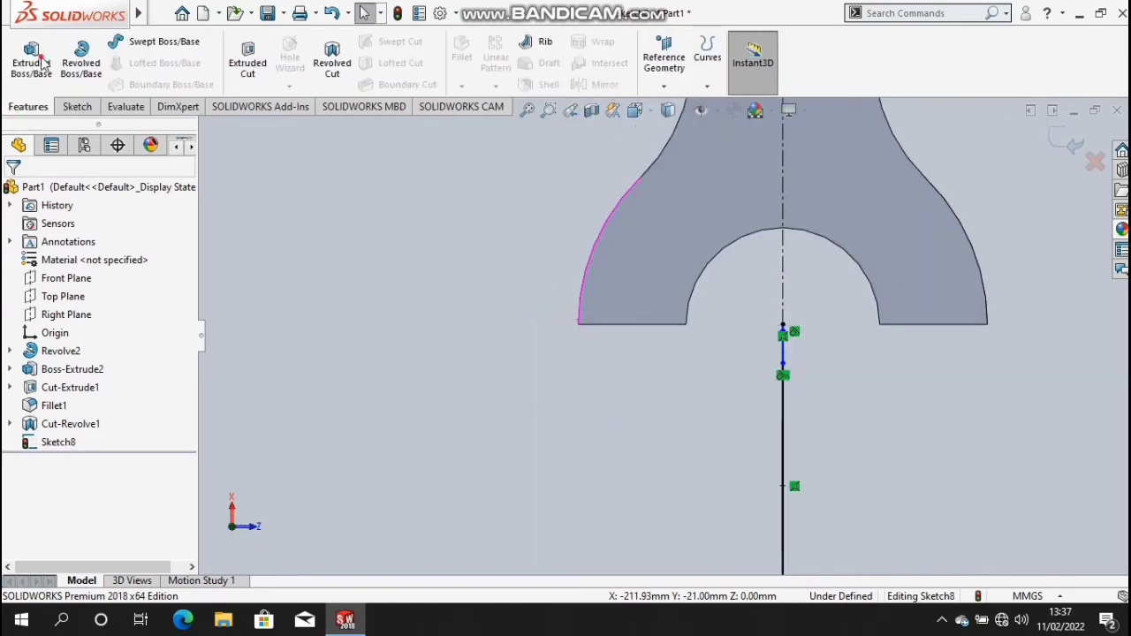
click(30, 57)
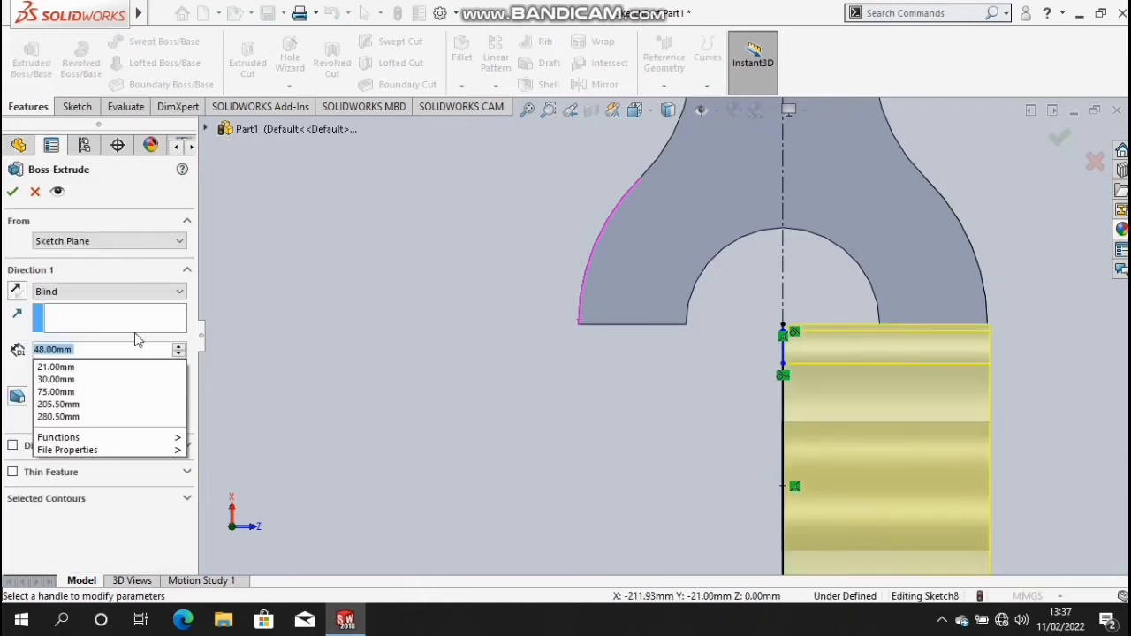
text(100)
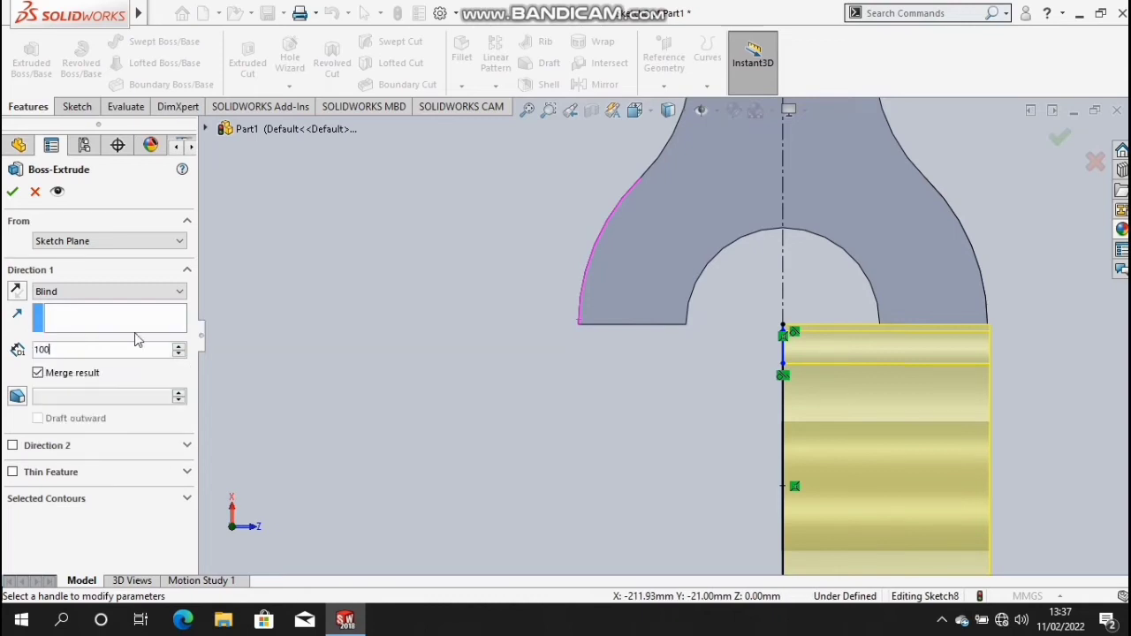
key(Return)
click(151, 297)
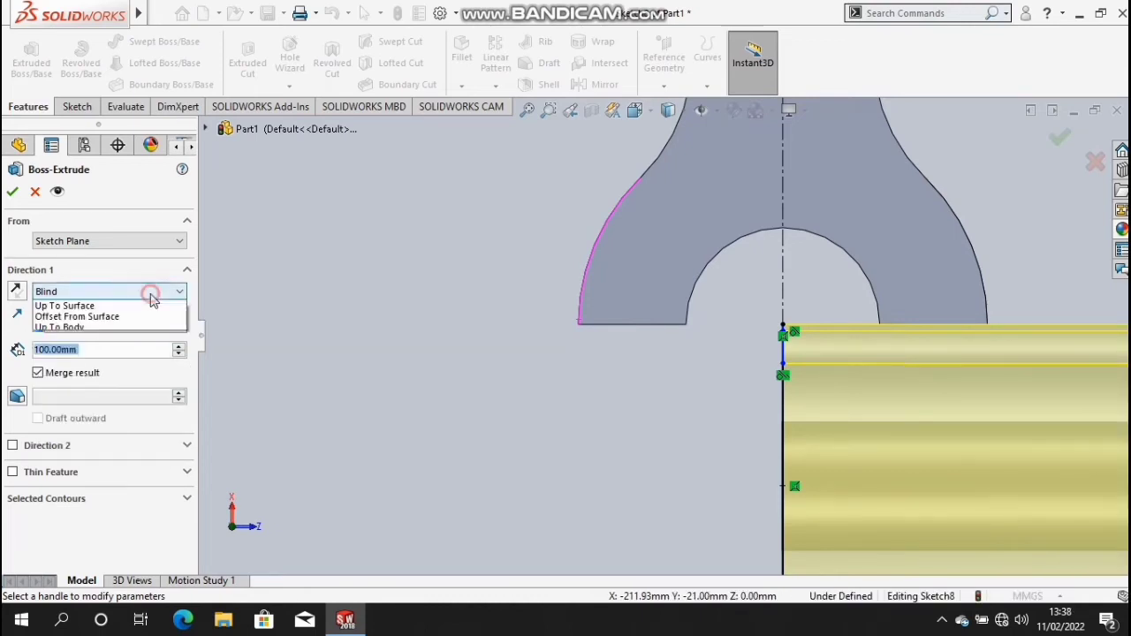
click(128, 371)
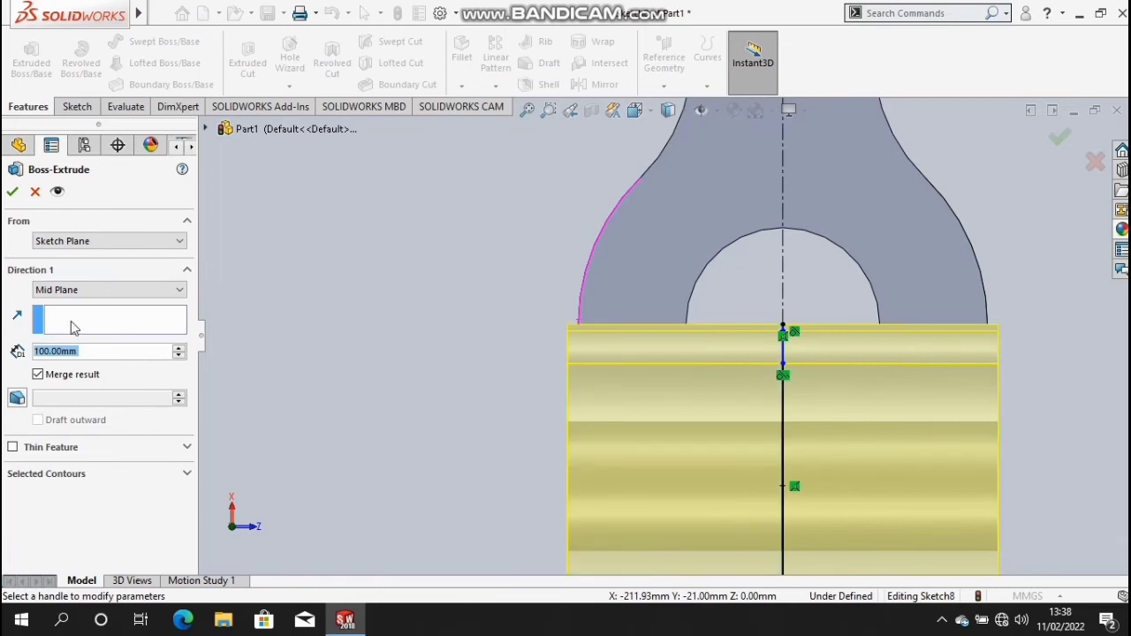
click(12, 194)
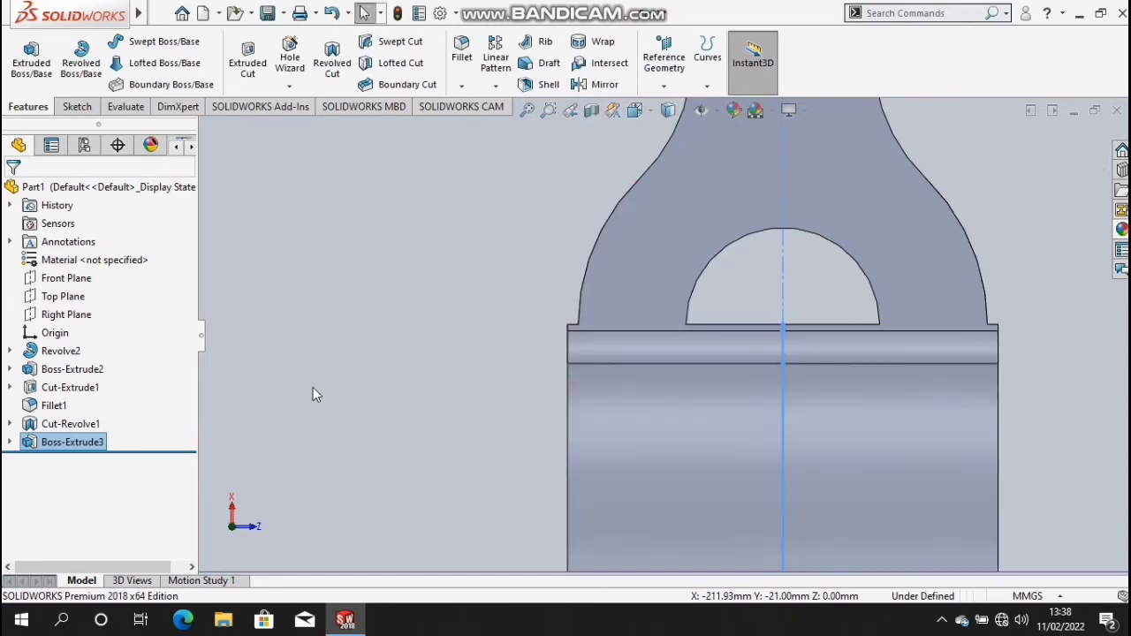
- Start a new sketch on the fork's front face
click(311, 396)
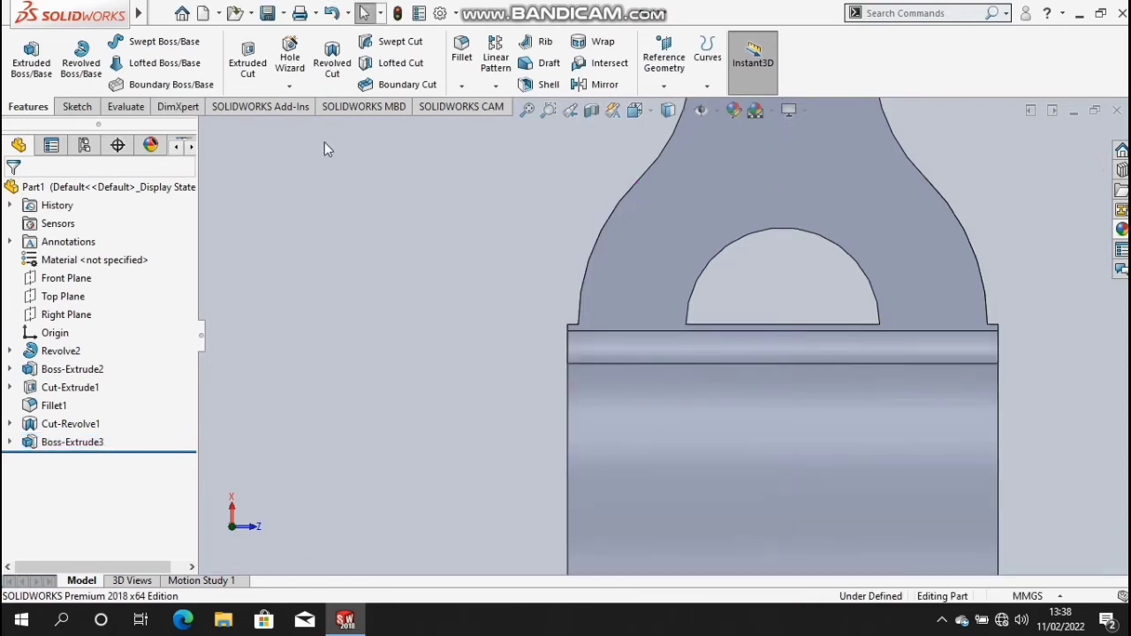
click(78, 107)
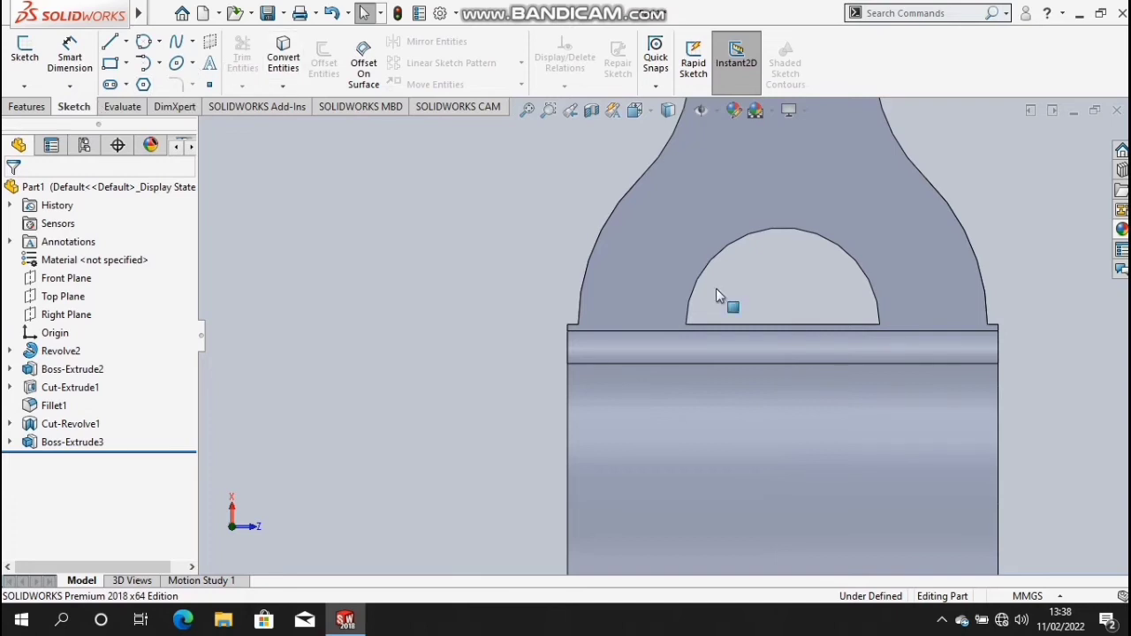
click(659, 264)
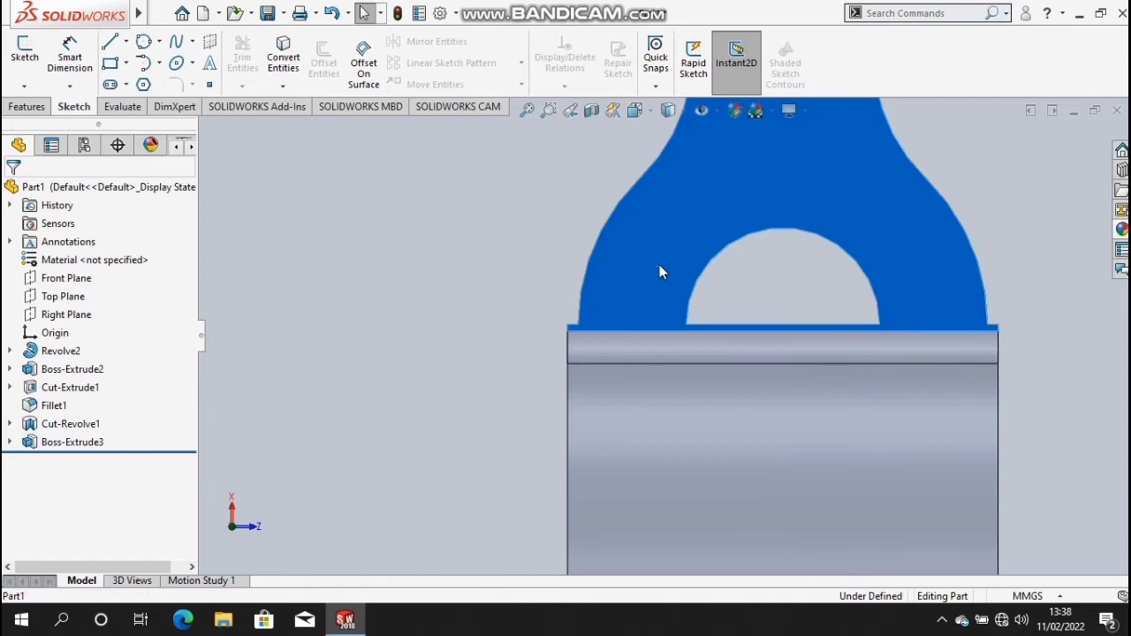
right_click(659, 273)
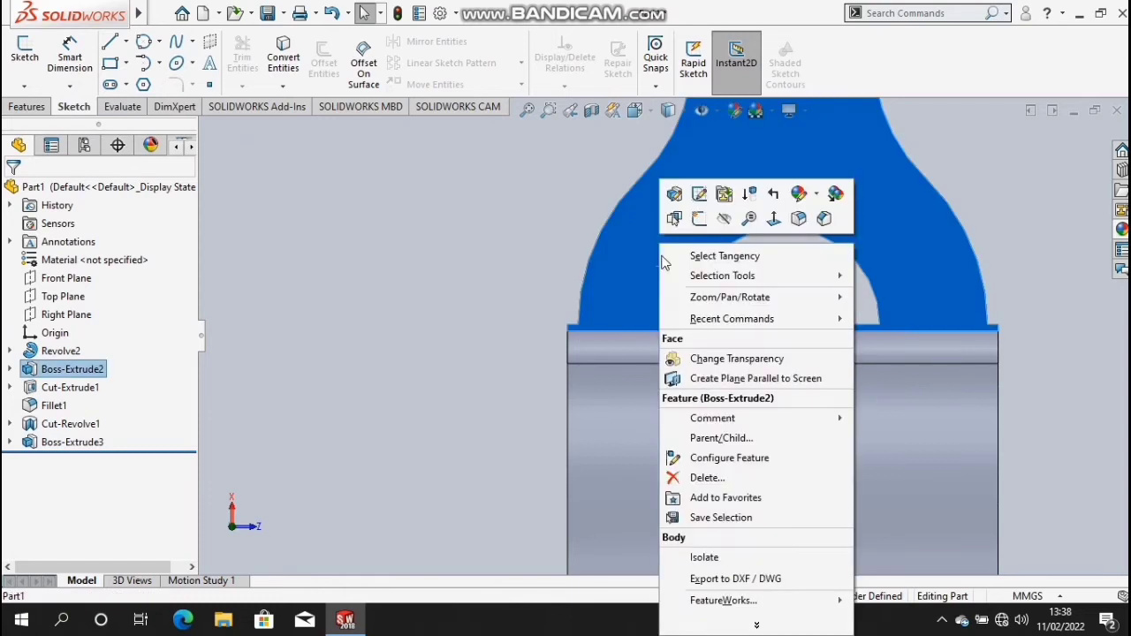
click(697, 196)
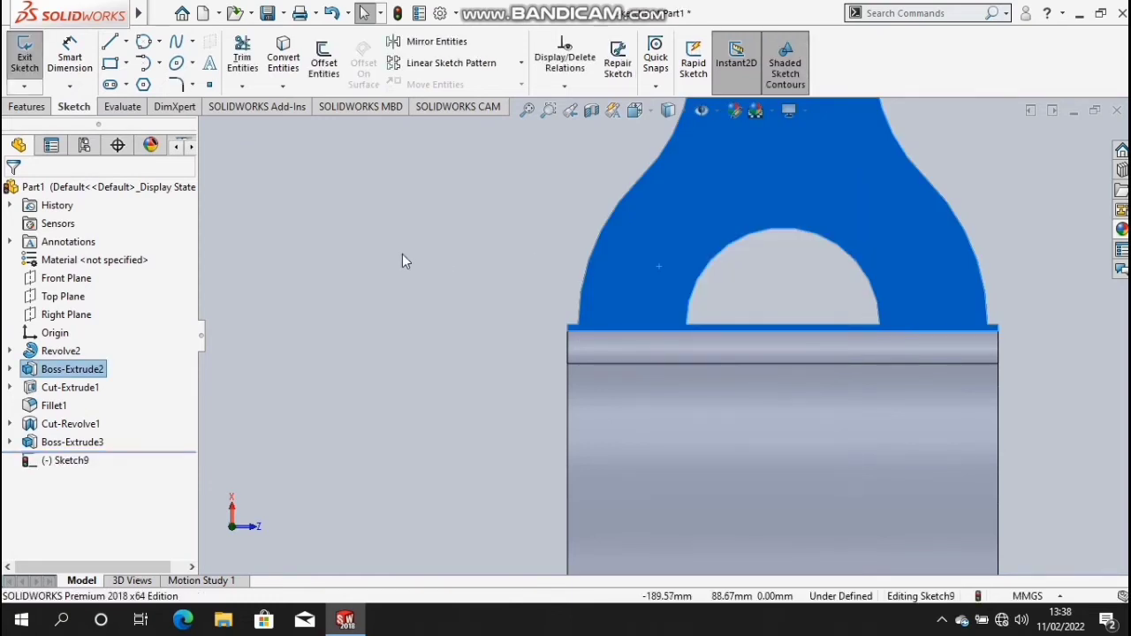
click(402, 254)
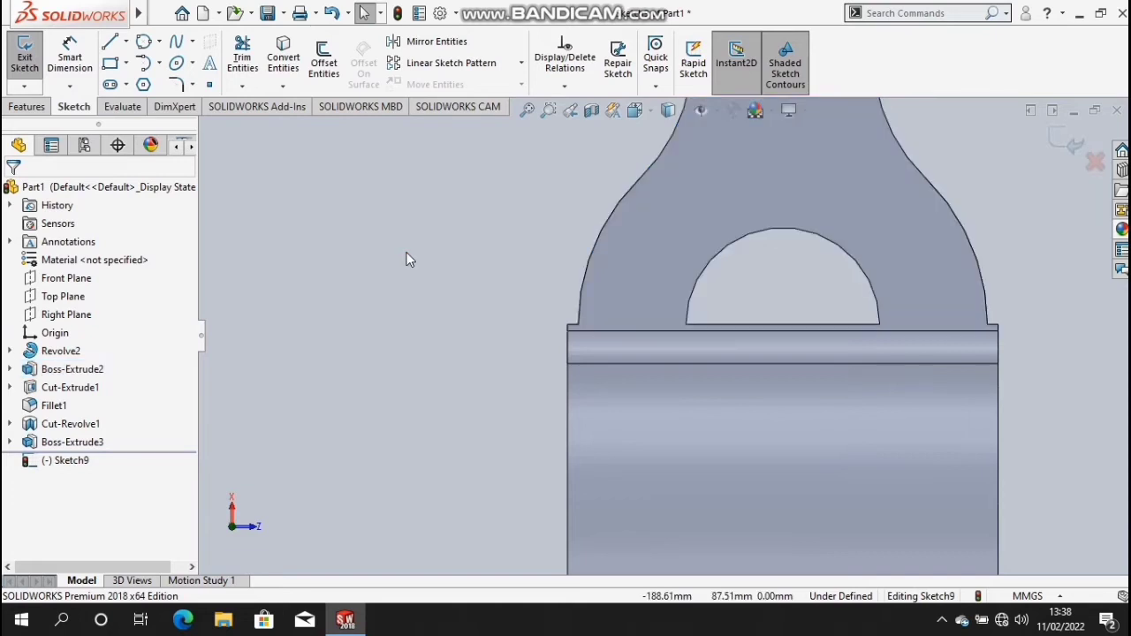
key(f)
key(f)
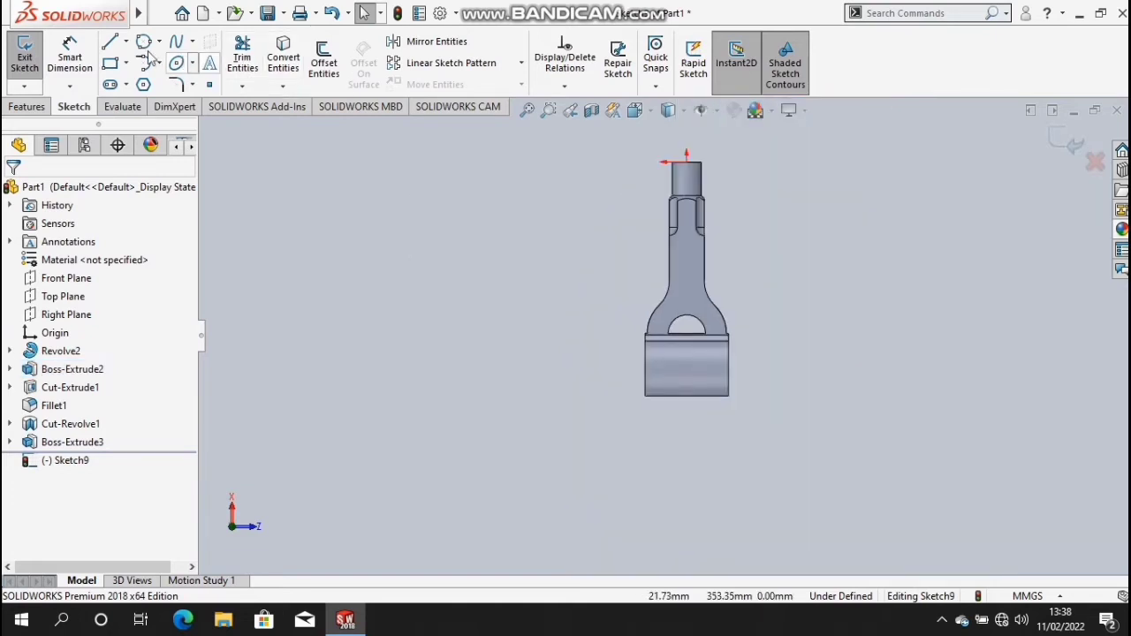
- Draw a vertical centreline down the part's axis to the boss's bottom edge
click(126, 42)
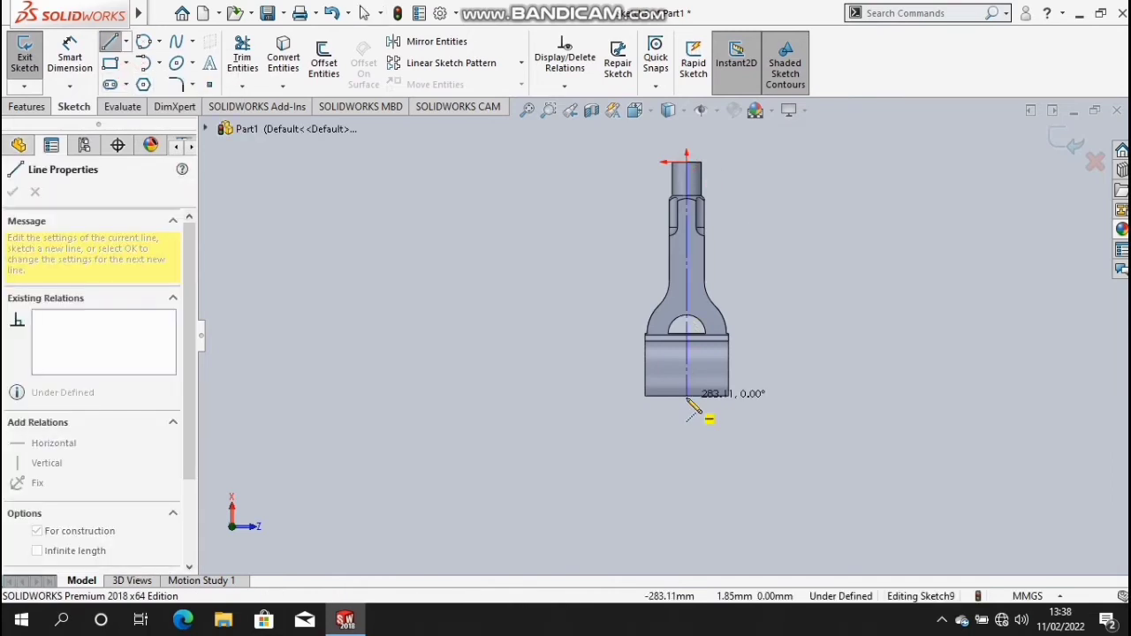
scroll(697, 404, down, 3)
scroll(702, 394, down, 2)
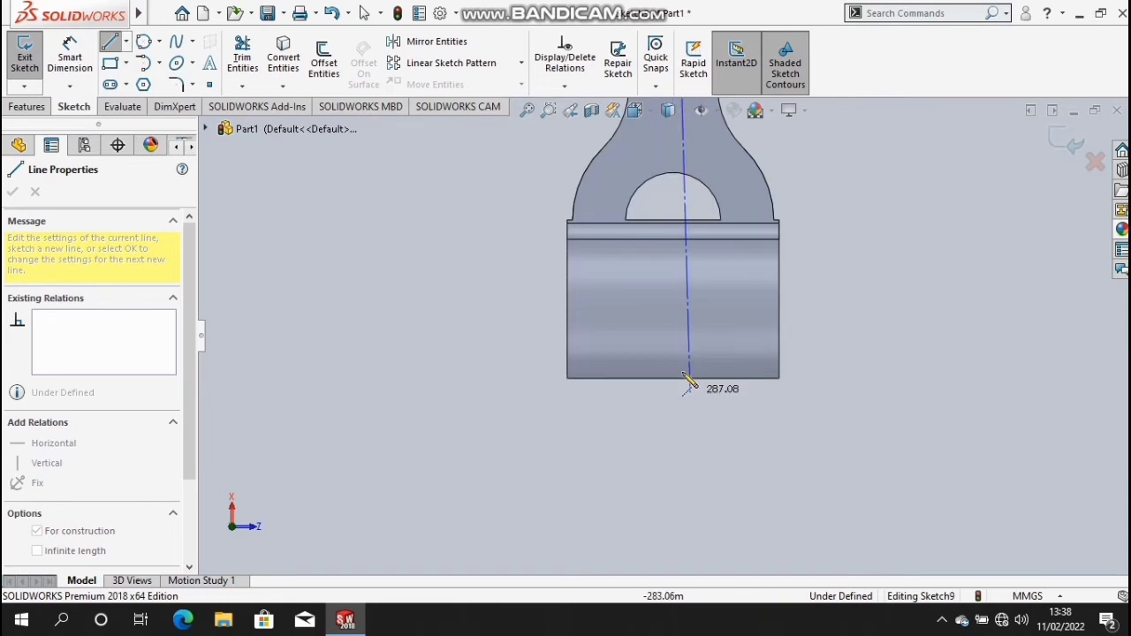
scroll(687, 379, down, 2)
scroll(676, 381, down, 1)
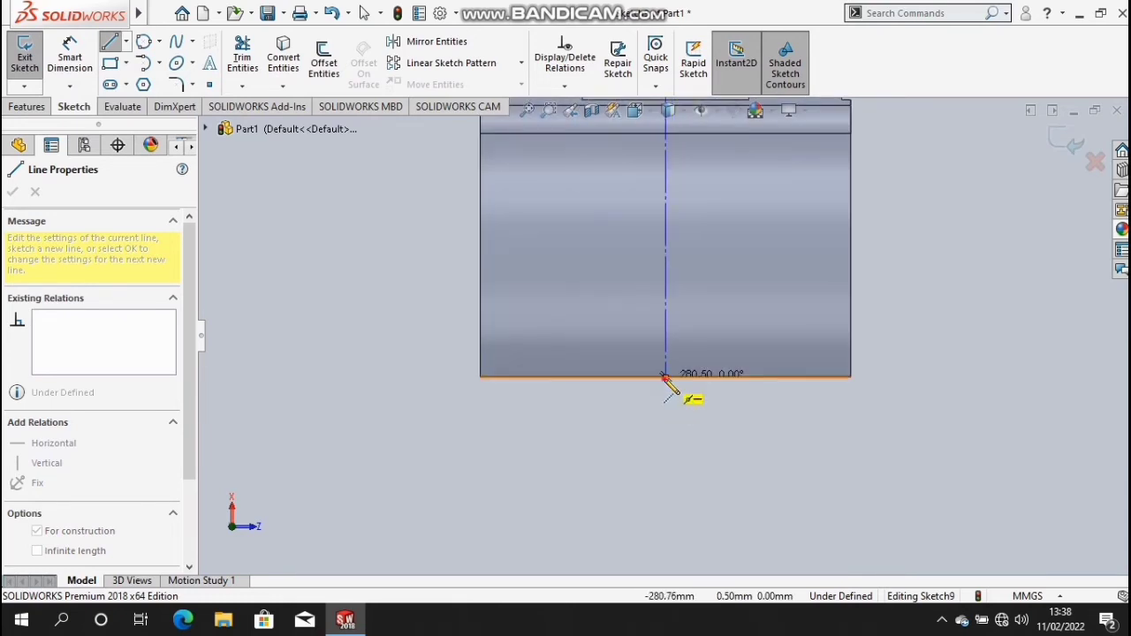
click(664, 378)
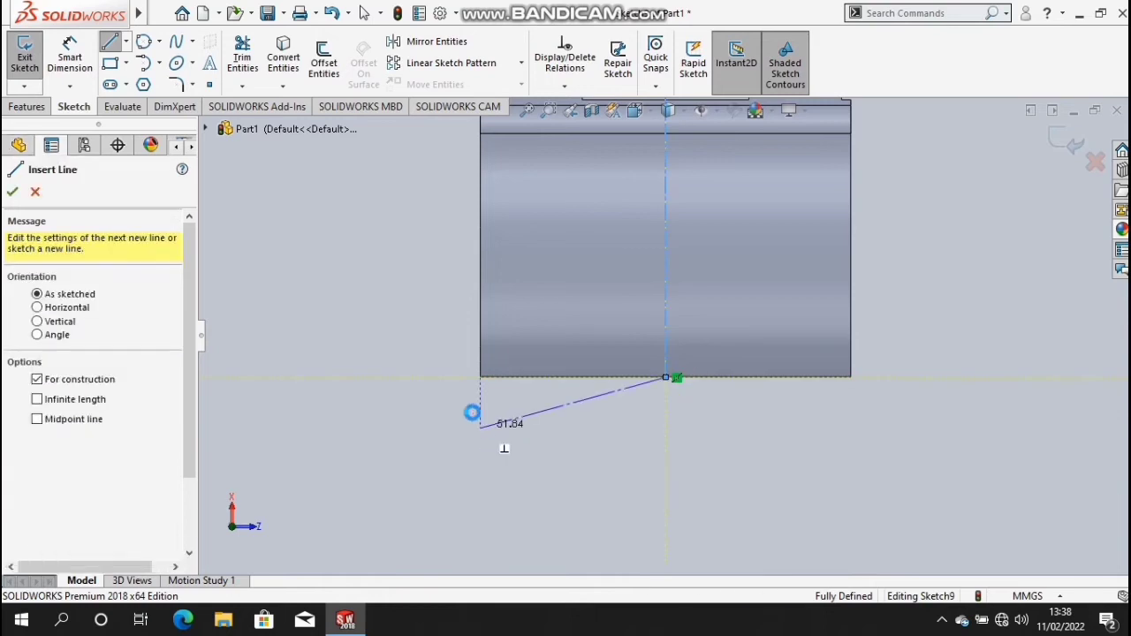
key(Escape)
- Choose the ordinary sketch Line tool for Sketch9
click(126, 41)
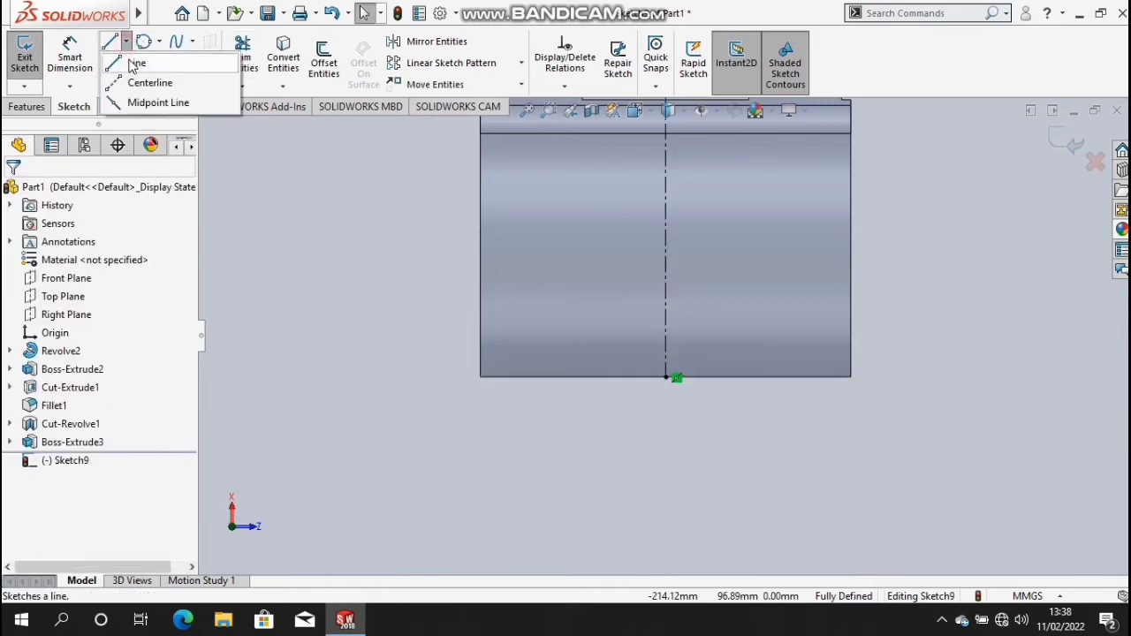
click(583, 221)
key(l)
scroll(658, 181, up, 1)
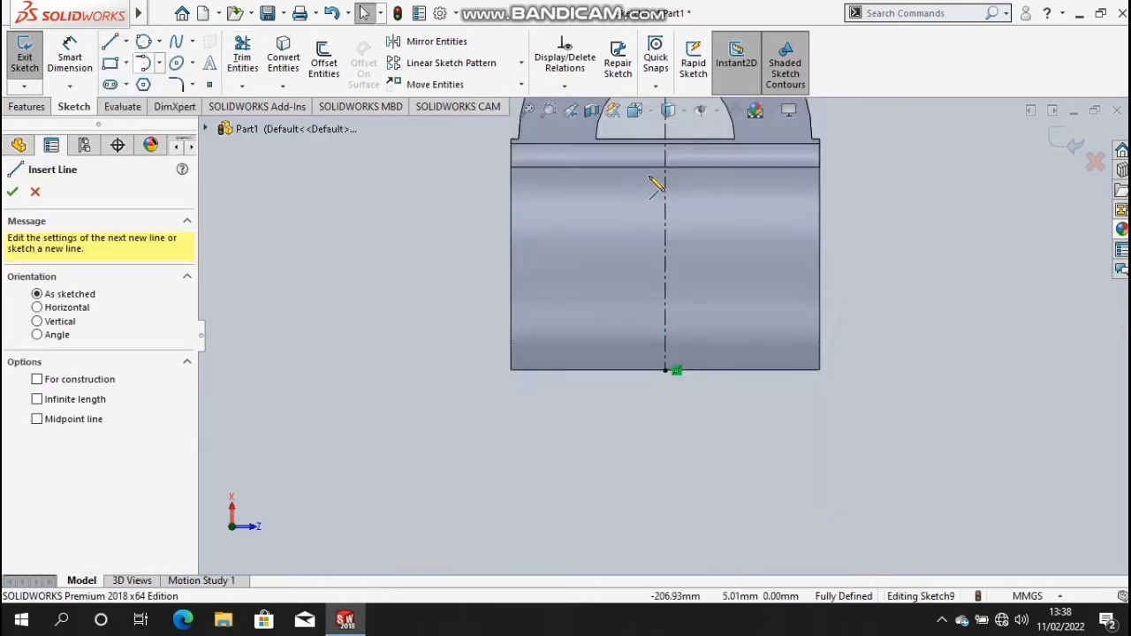
scroll(640, 201, up, 2)
scroll(641, 225, down, 3)
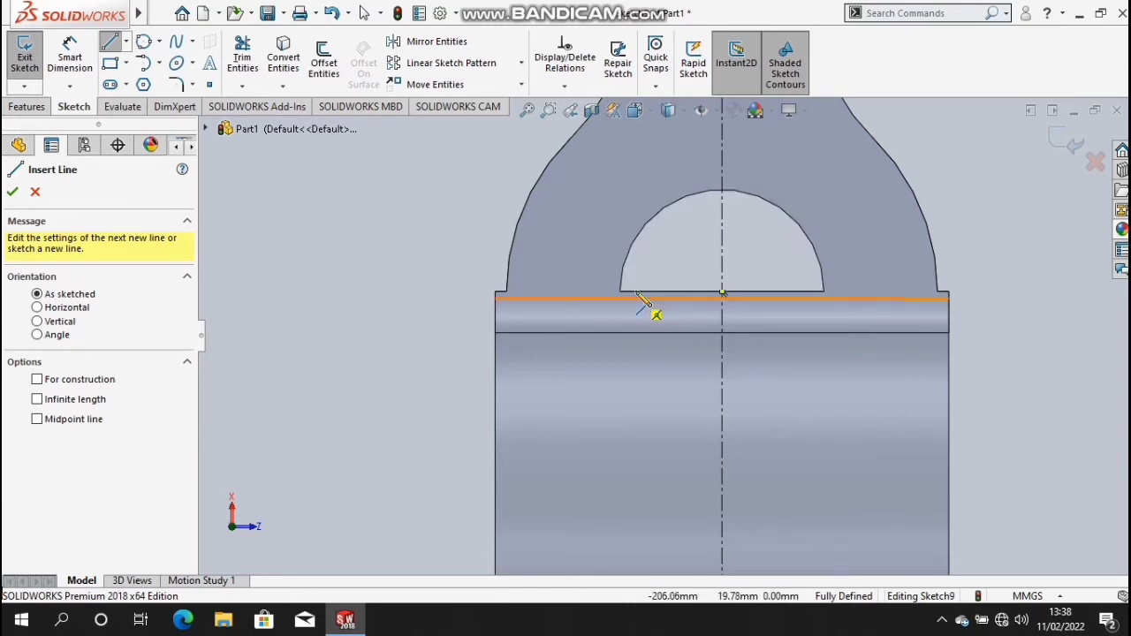
key(Escape)
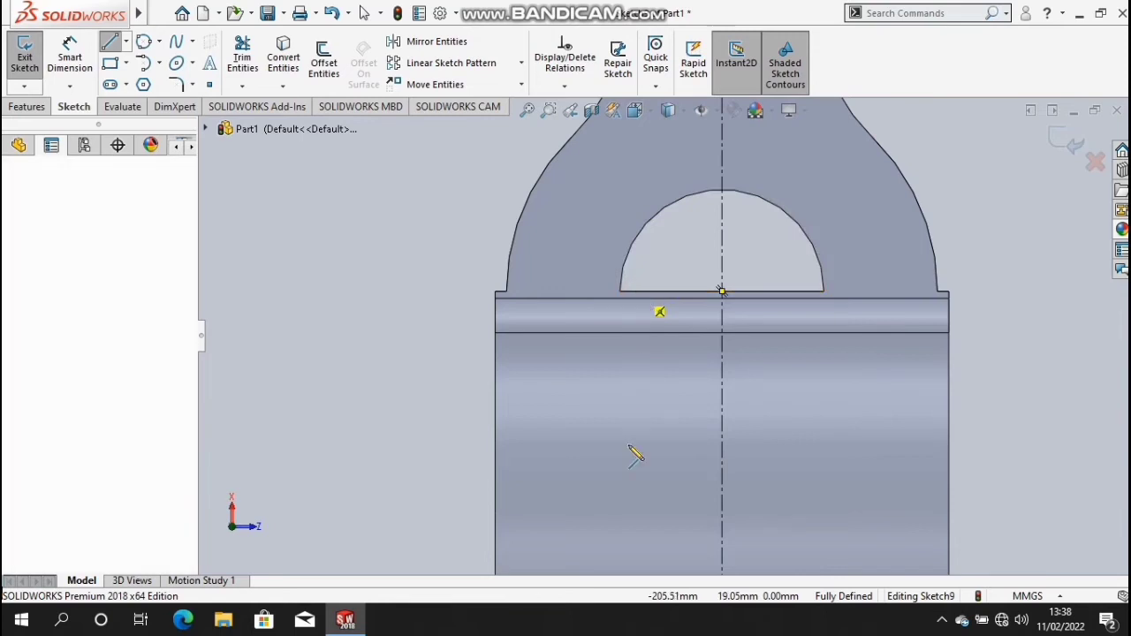
- Draw a vertical line from the arch base to below the boss, then a short horizontal line to the centreline
click(634, 453)
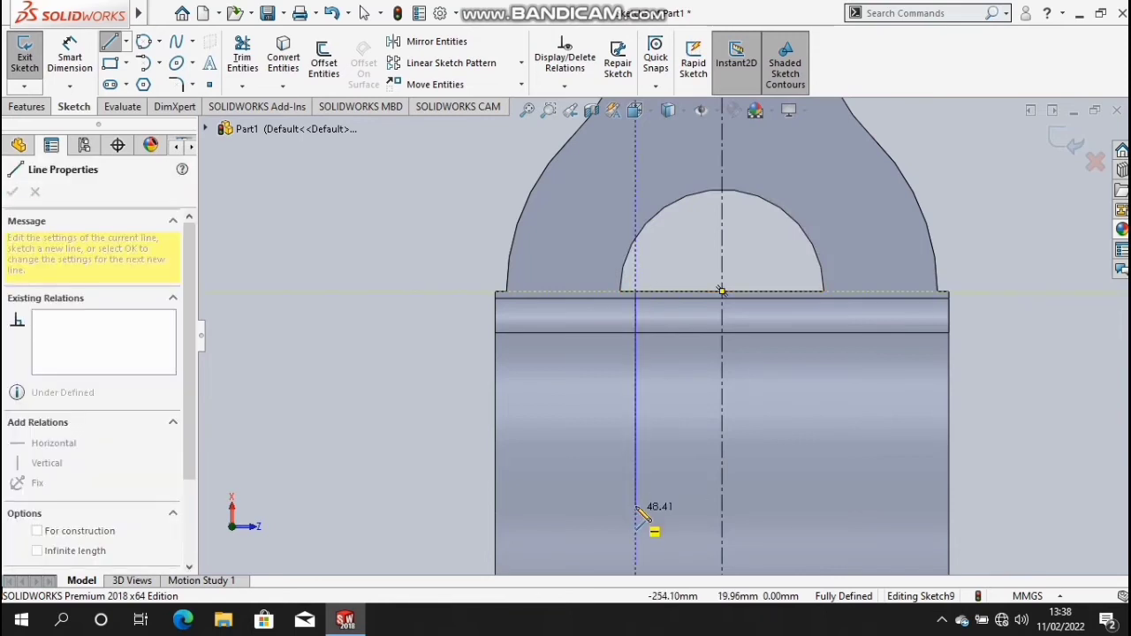
scroll(638, 508, up, 3)
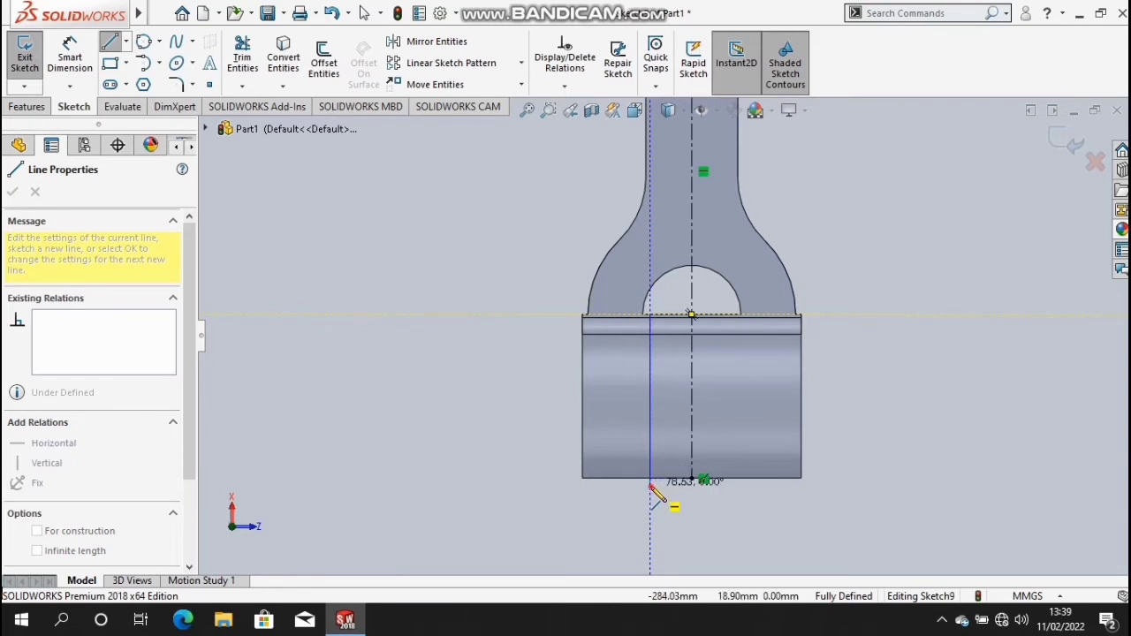
click(651, 486)
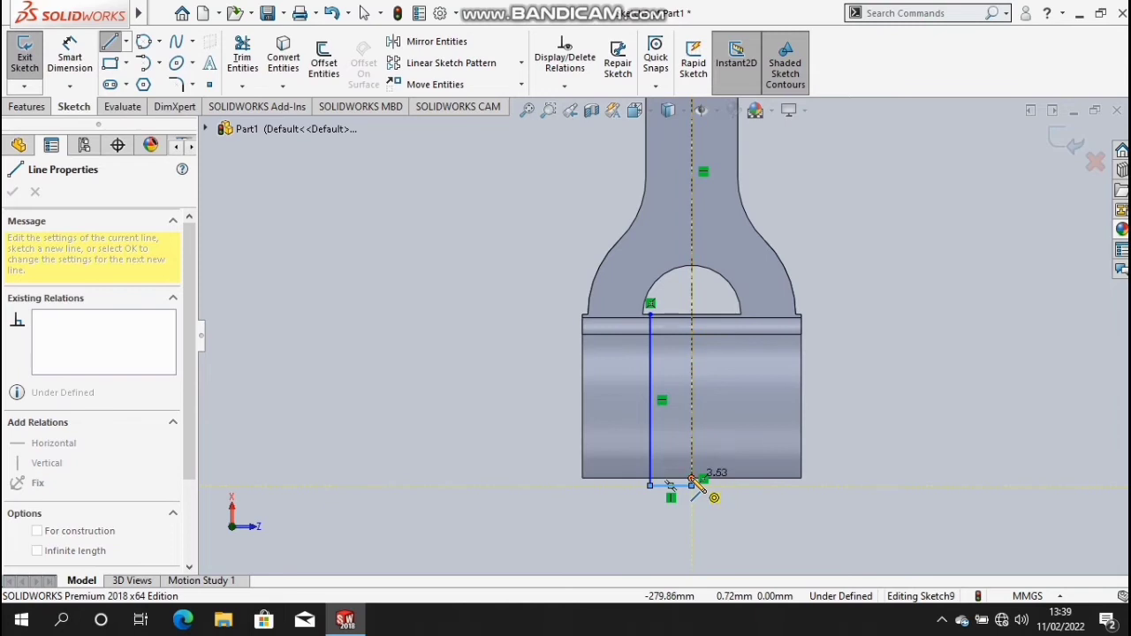
double_click(692, 485)
key(Escape)
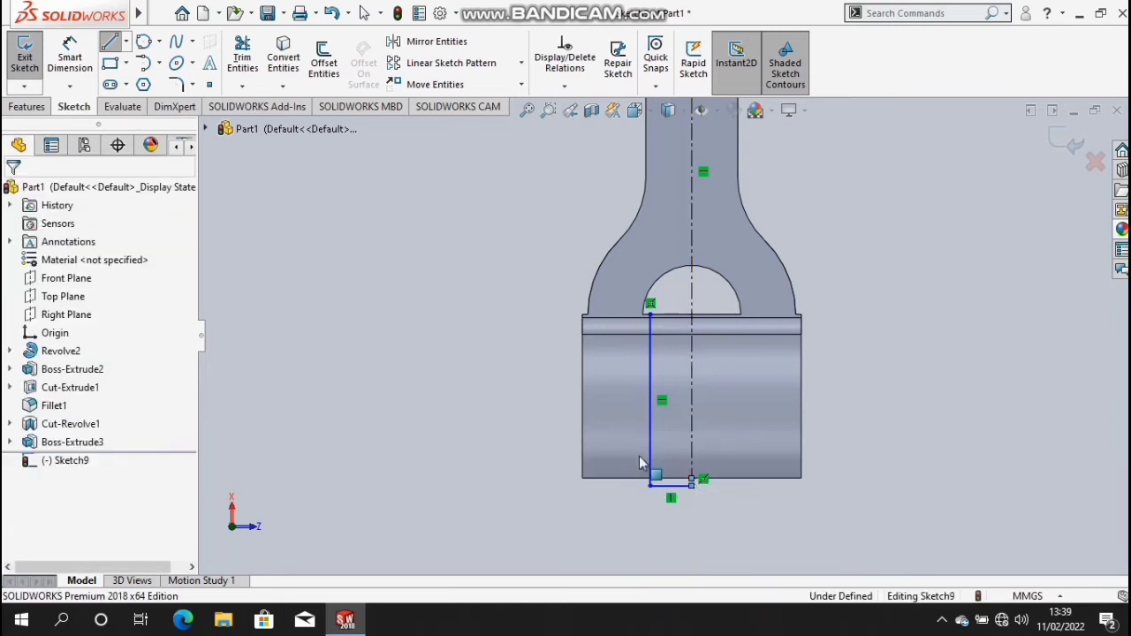
scroll(650, 459, down, 2)
scroll(665, 437, down, 3)
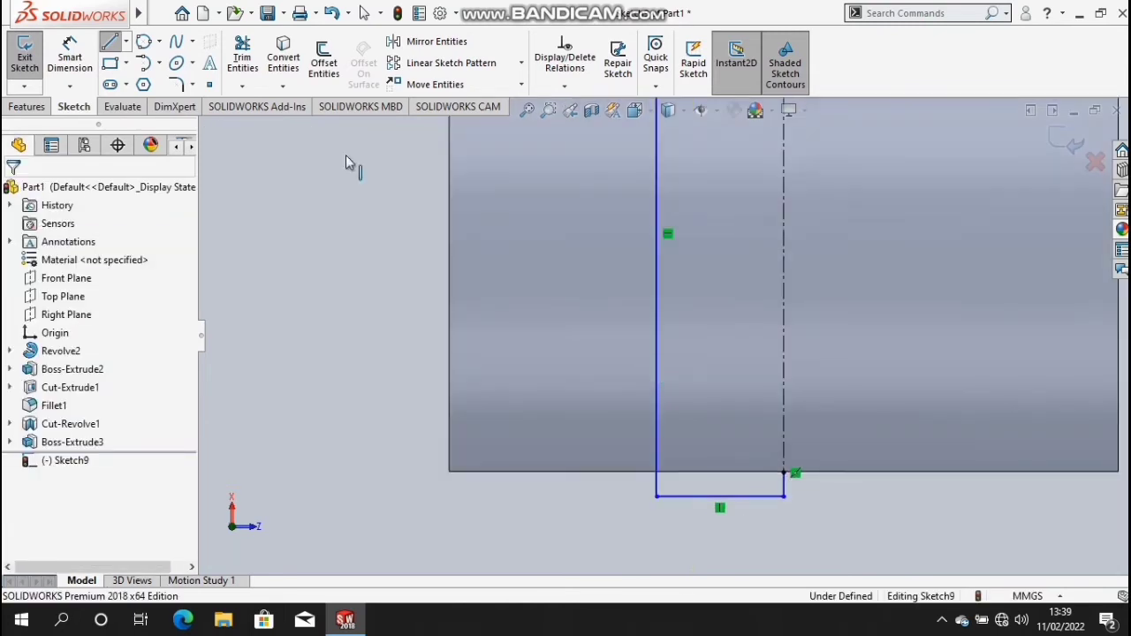
- Dimension the short bottom line from the centreline, changing 19.05 to 22.50 mm
click(81, 56)
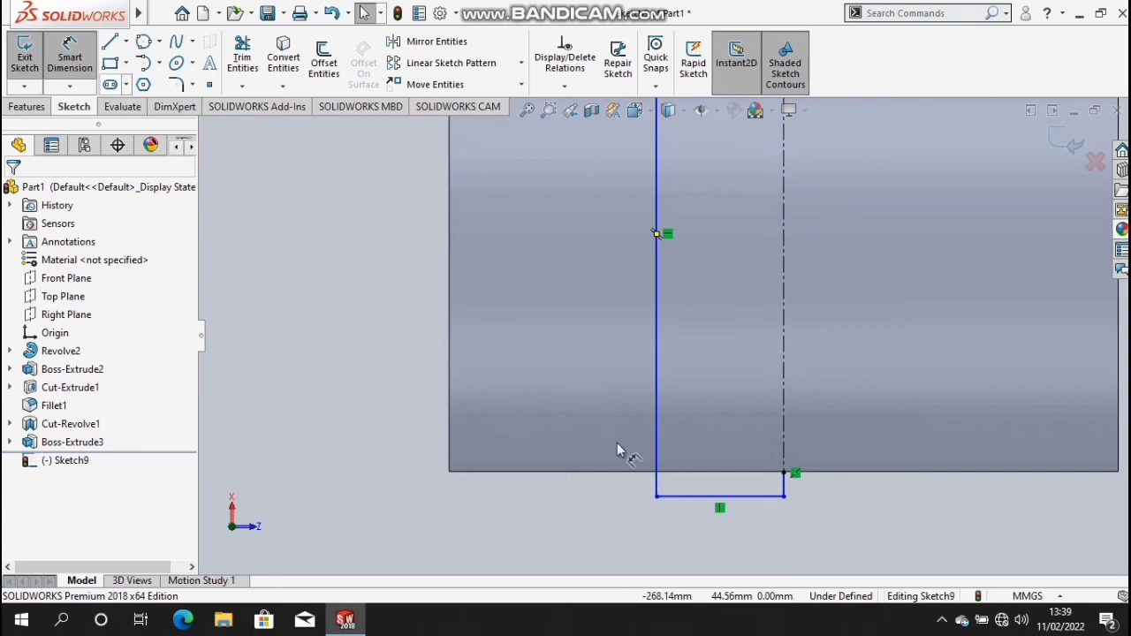
click(714, 497)
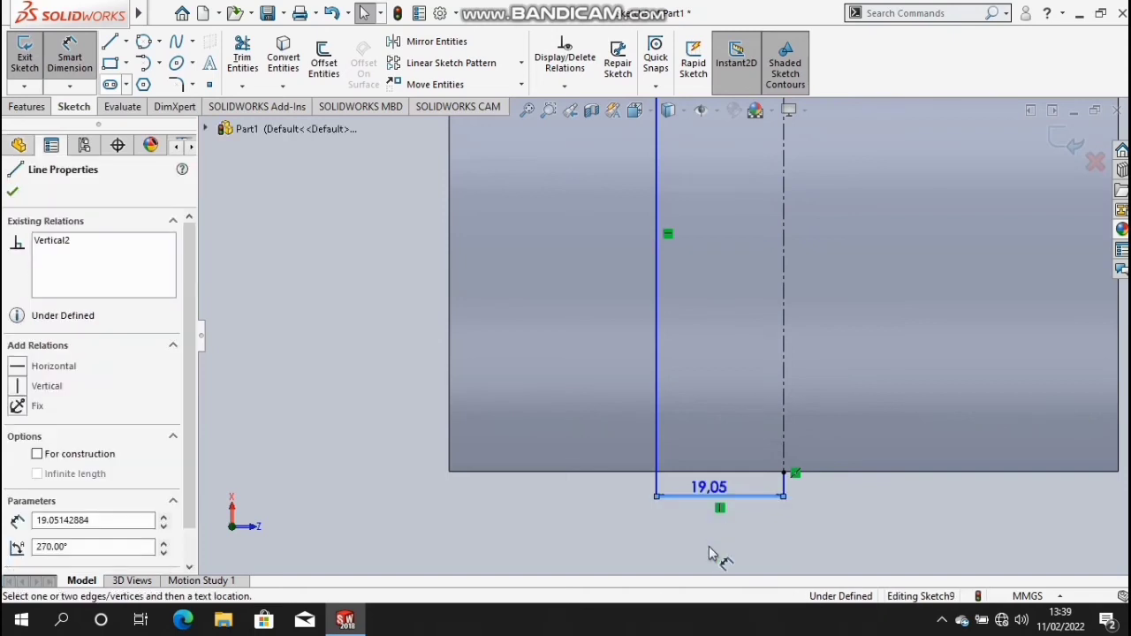
click(712, 553)
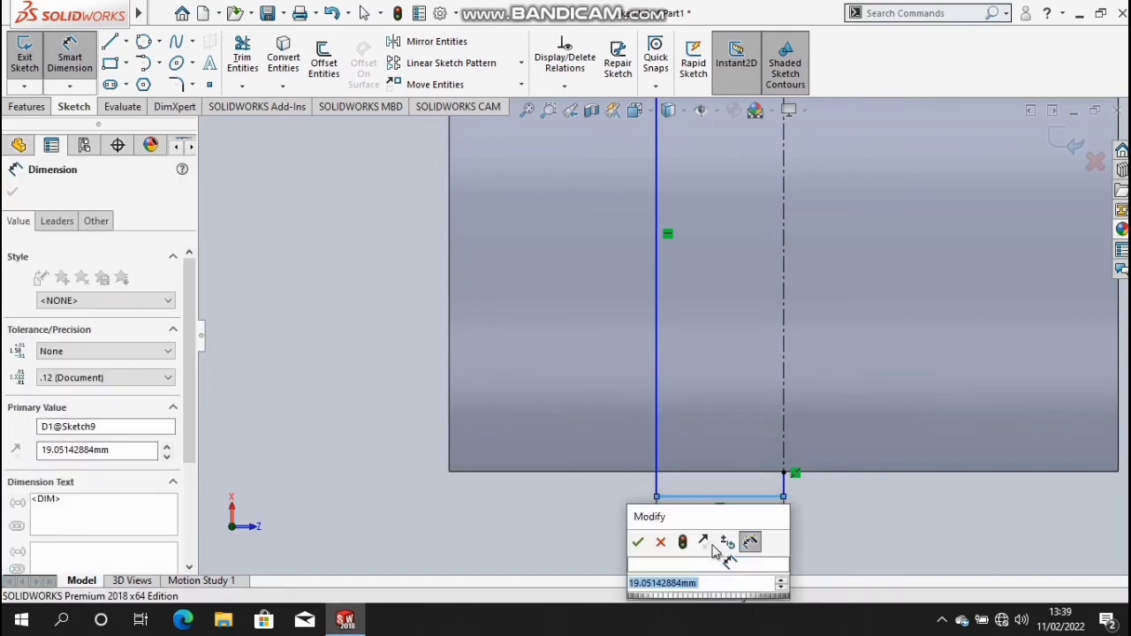
text(45/2)
key(Escape)
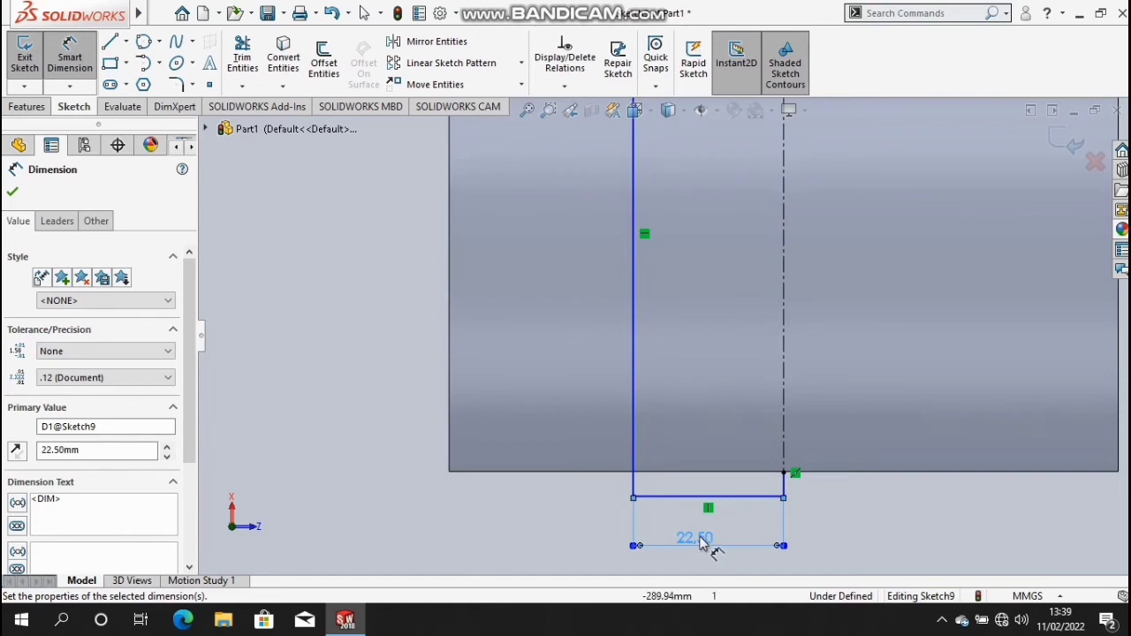
scroll(640, 360, up, 2)
scroll(662, 291, up, 3)
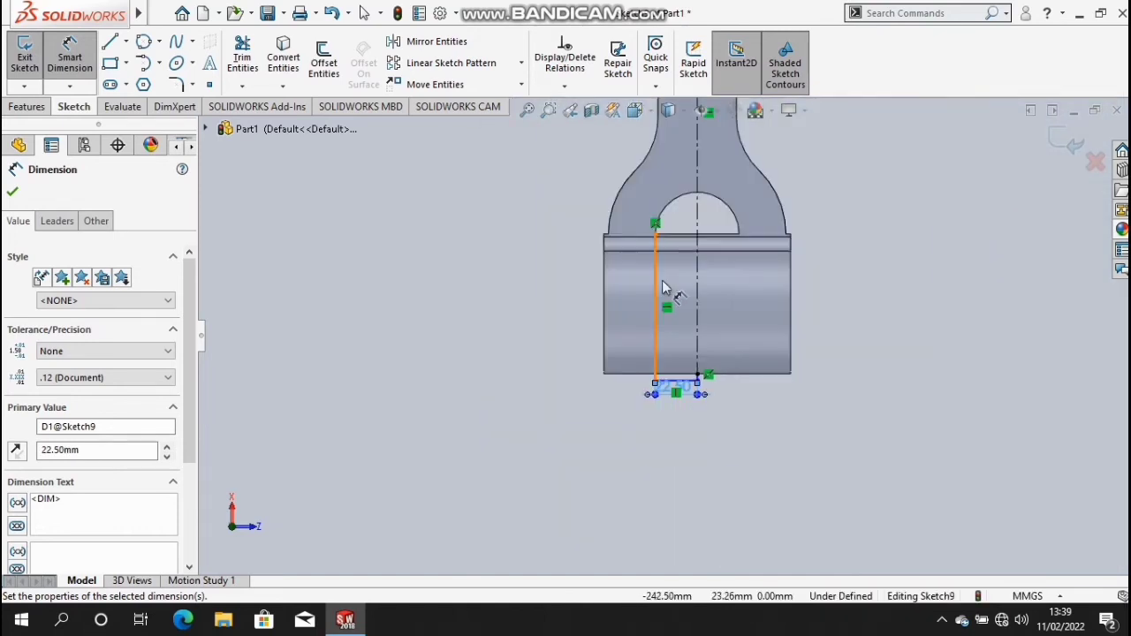
scroll(674, 240, down, 2)
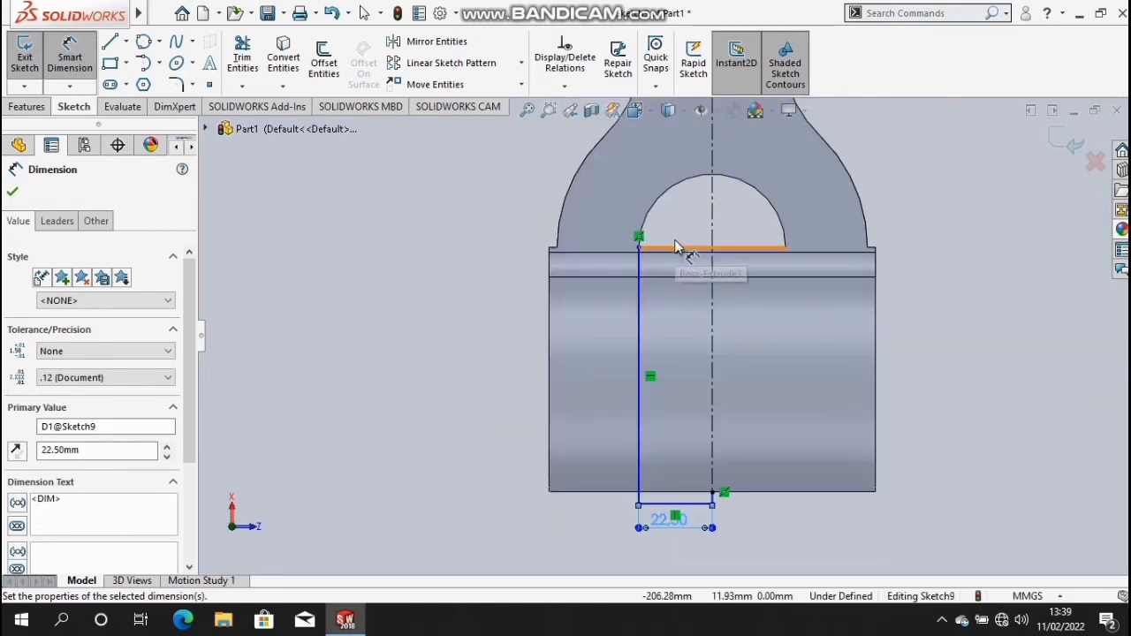
scroll(678, 252, down, 3)
scroll(677, 257, down, 1)
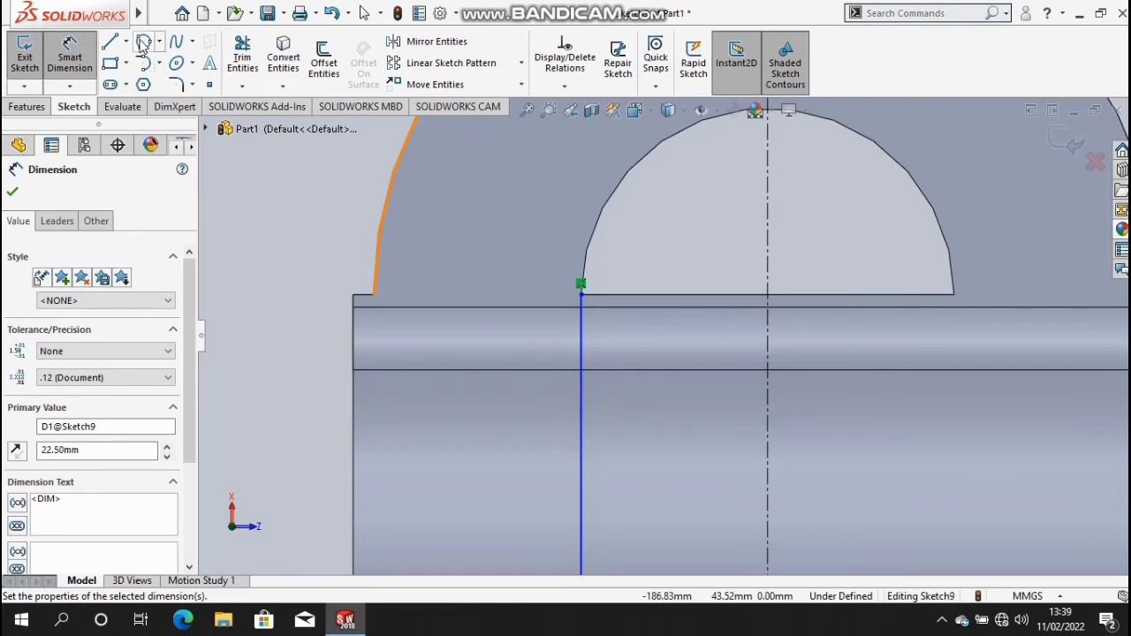
- Draw a horizontal line from the top corner across to the centreline
click(149, 44)
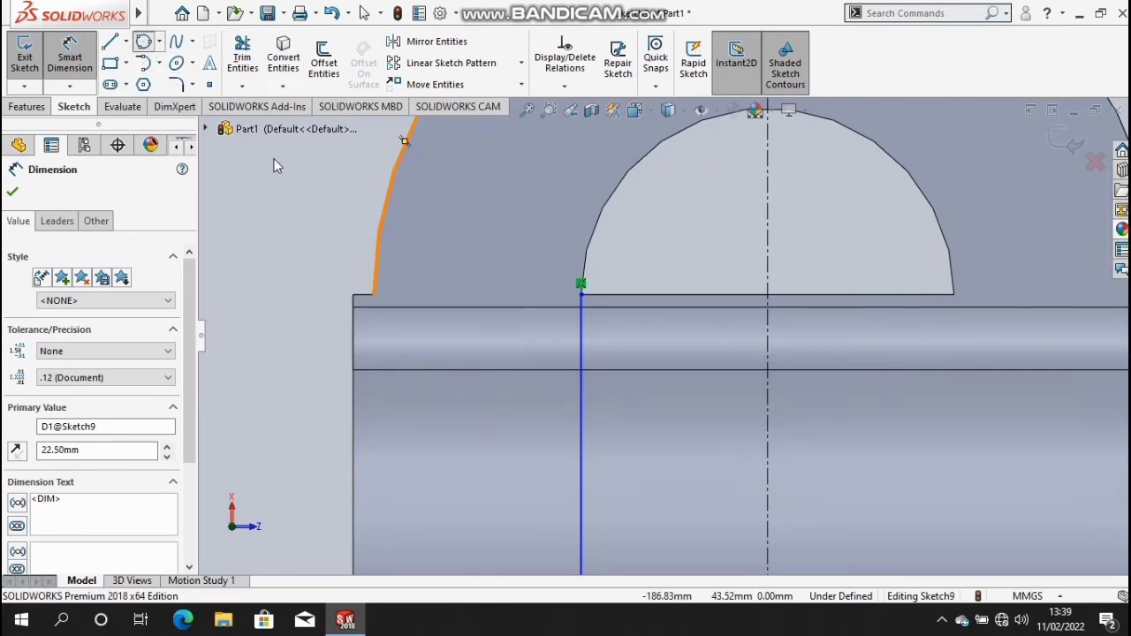
click(119, 44)
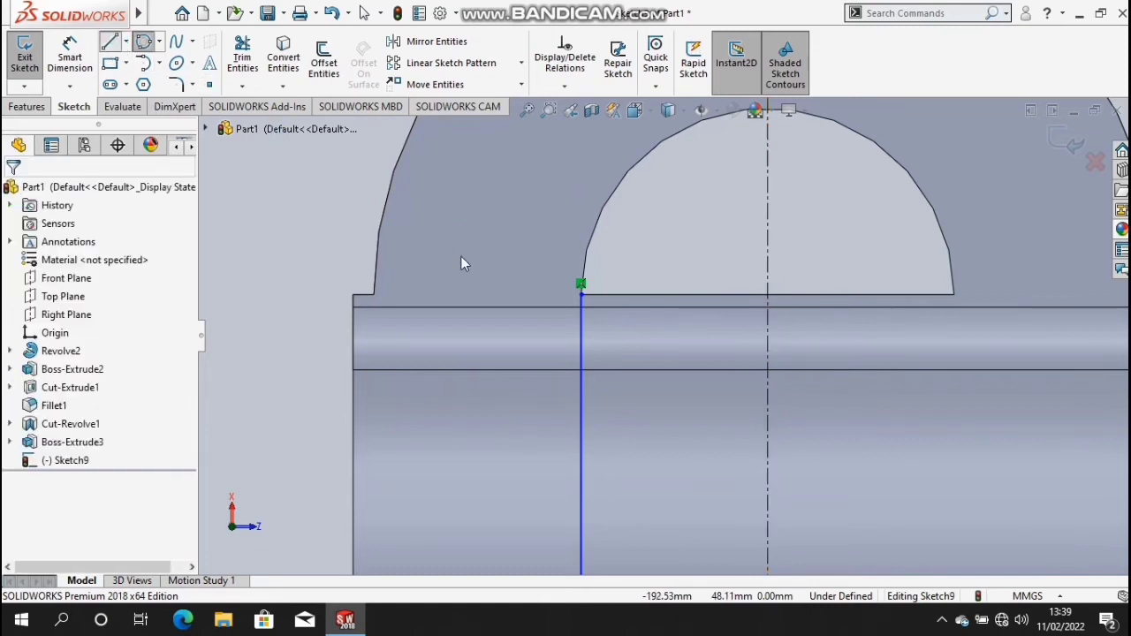
click(581, 294)
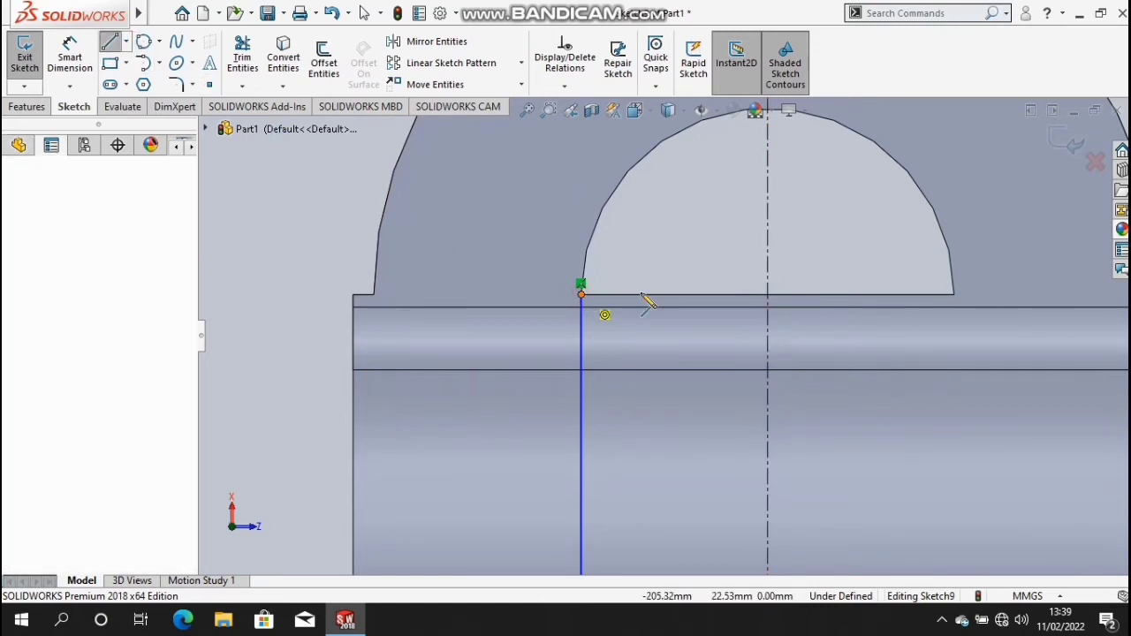
click(767, 294)
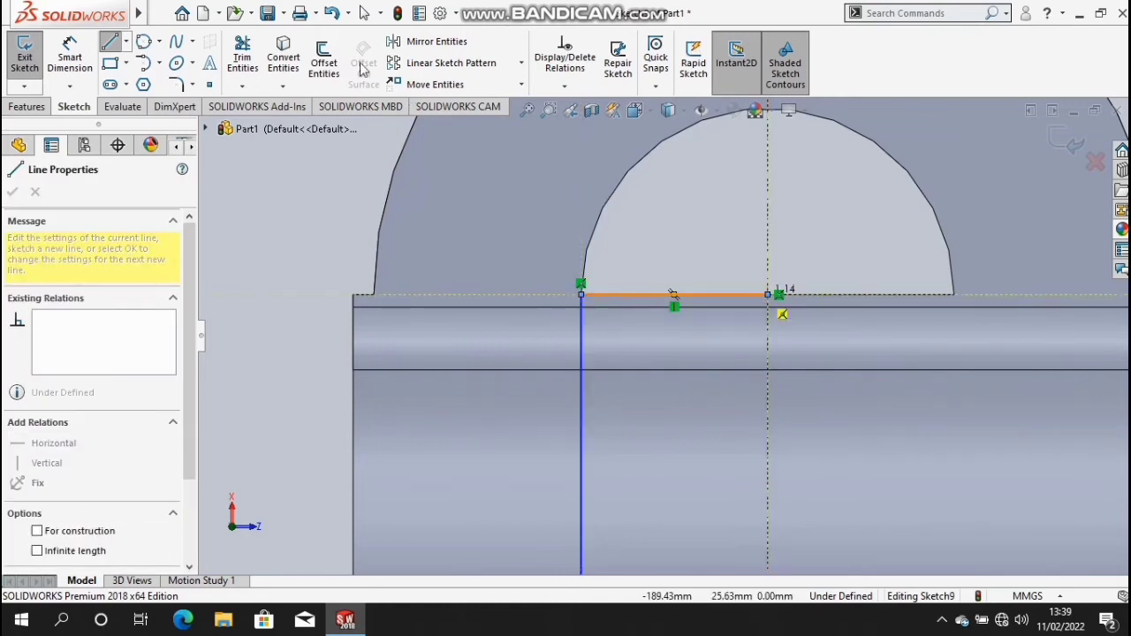
key(Escape)
key(Escape)
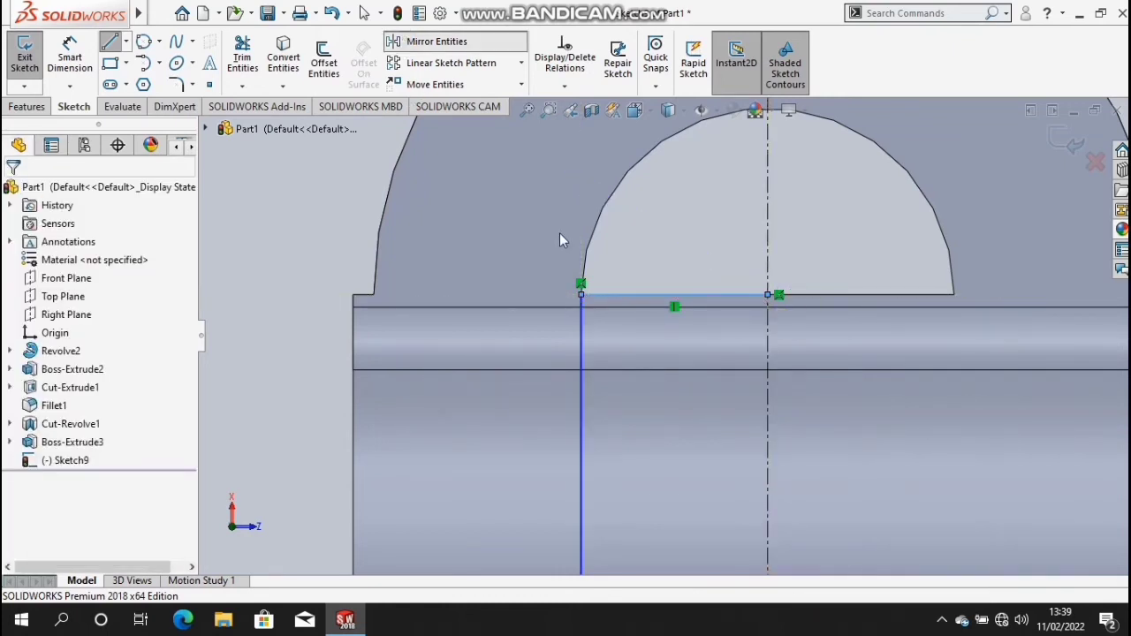
scroll(559, 233, up, 2)
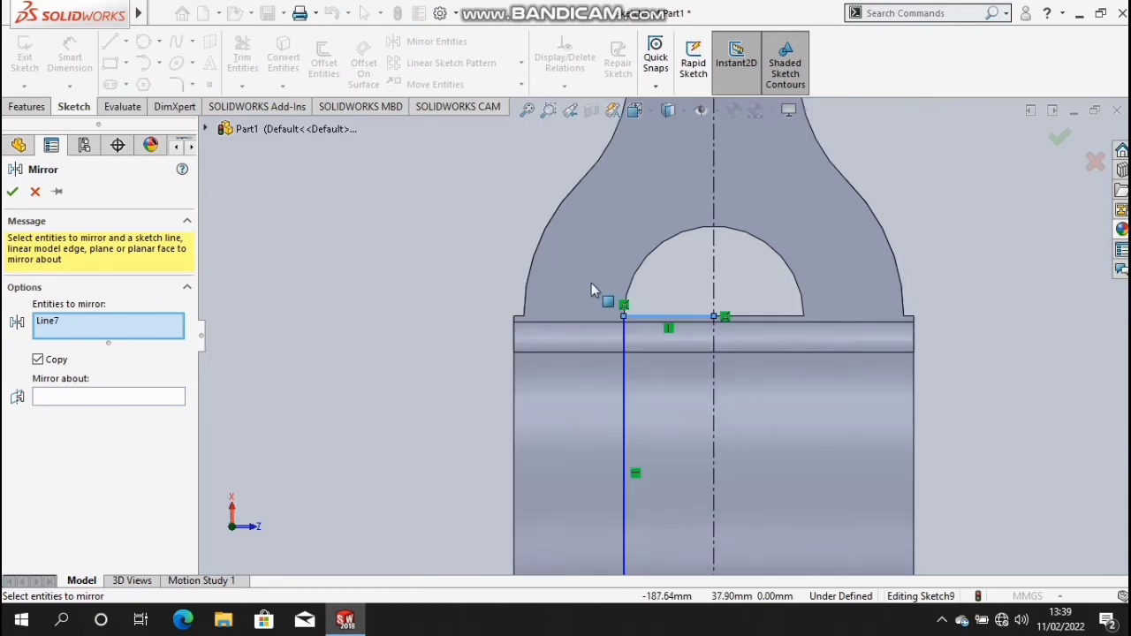
scroll(658, 336, up, 2)
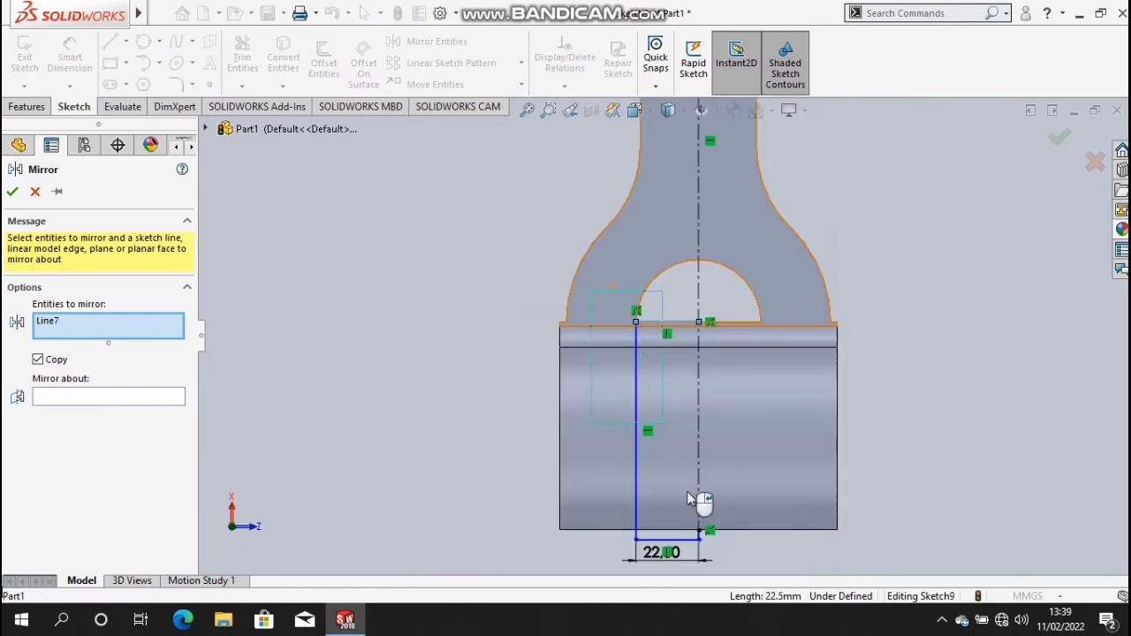
- Mirror the sketch lines about the vertical centreline and trim away the extra bottom segment
drag(594, 537, 715, 566)
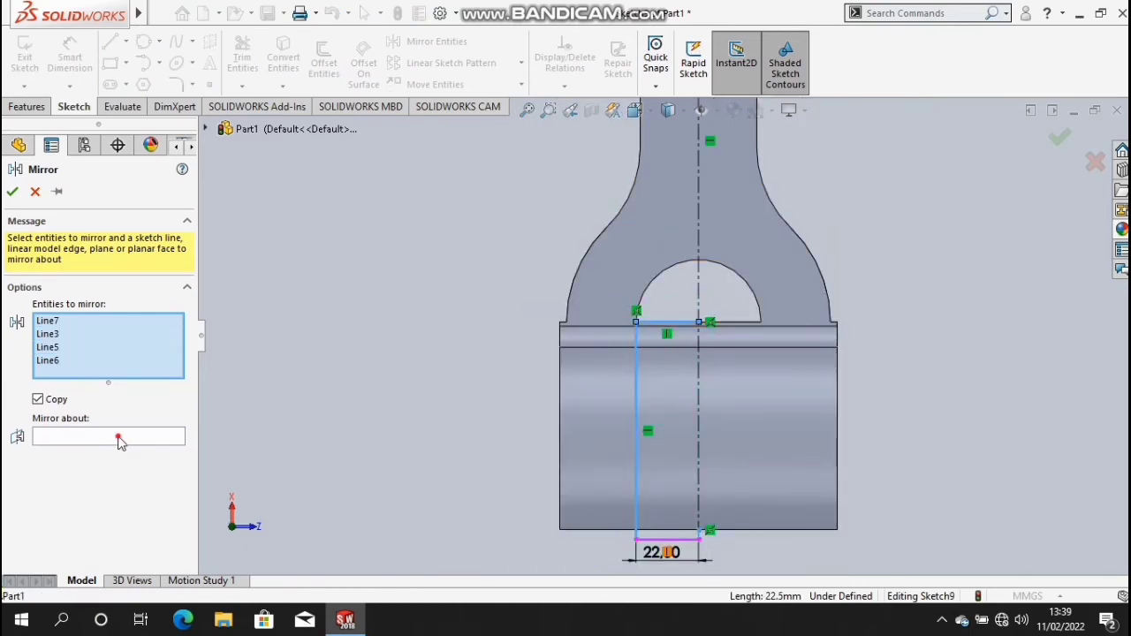
click(119, 439)
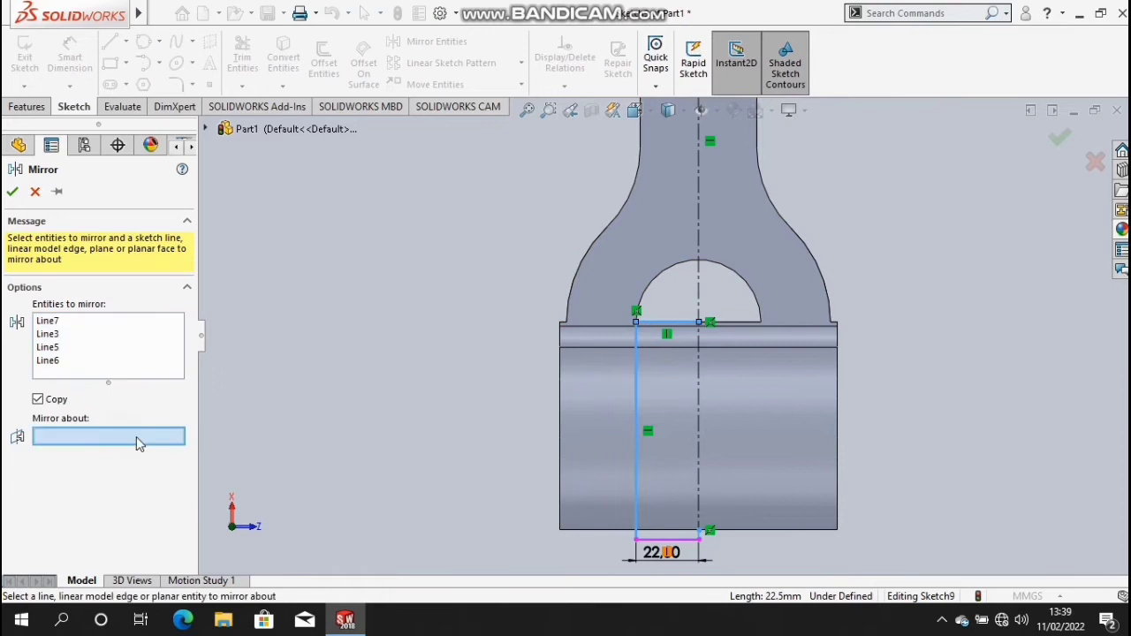
click(698, 435)
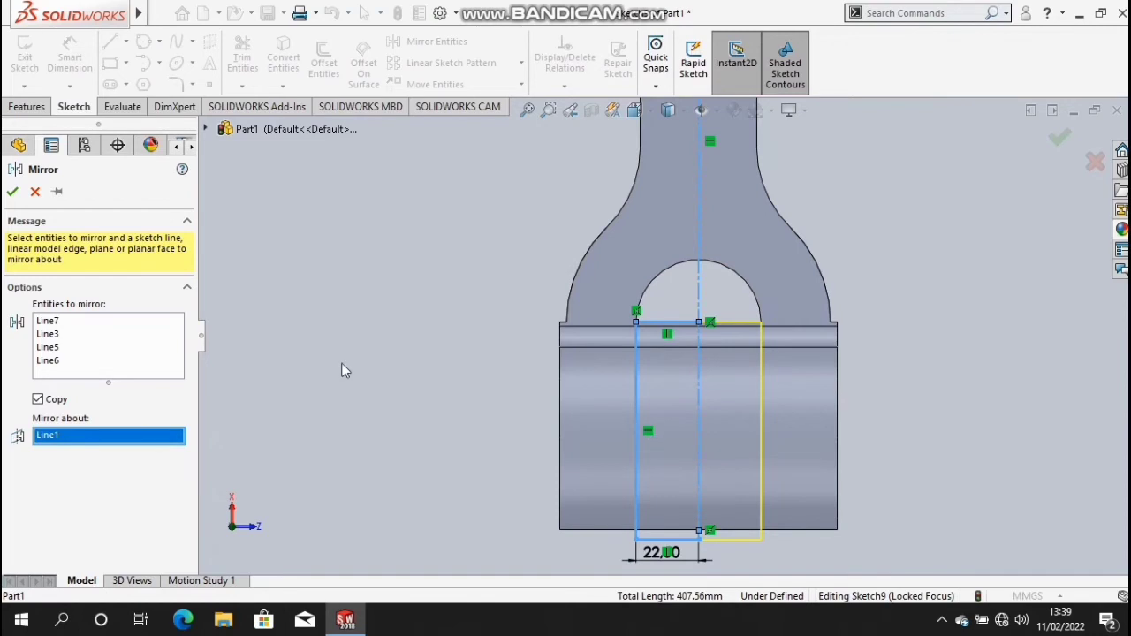
click(13, 194)
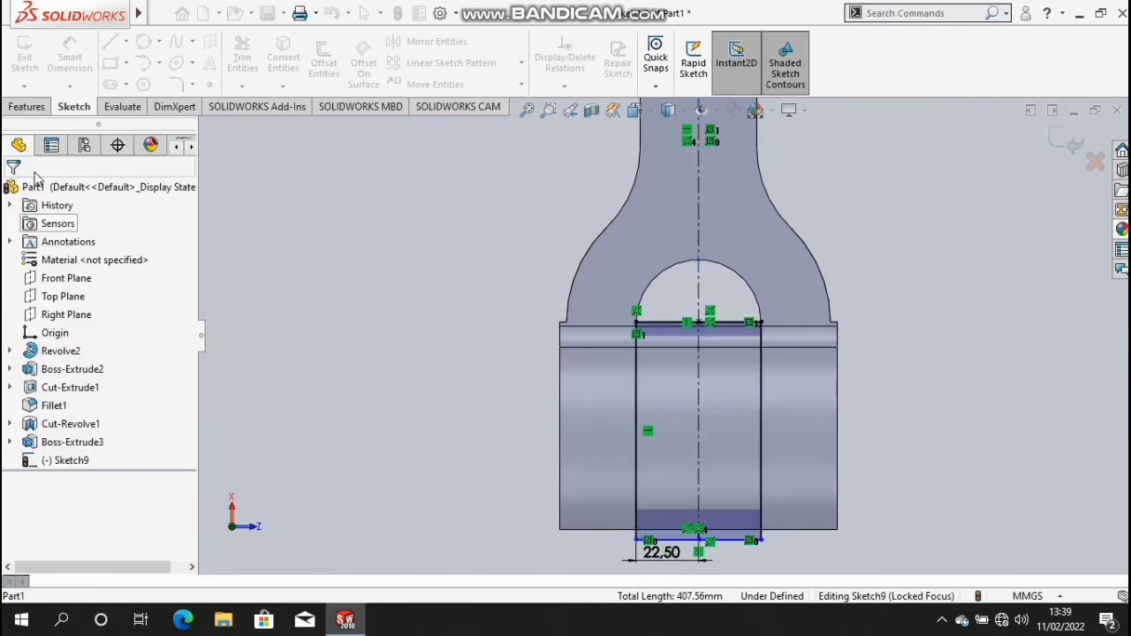
click(237, 59)
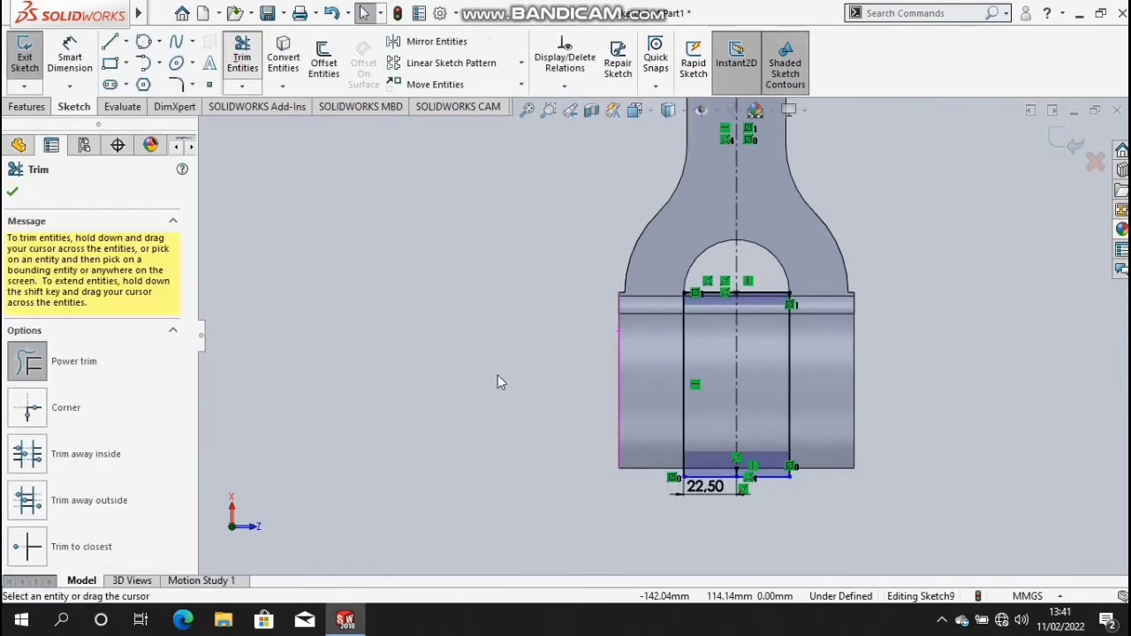
mouse_move(736, 407)
mouse_down()
mouse_move(747, 473)
mouse_move(723, 484)
mouse_up()
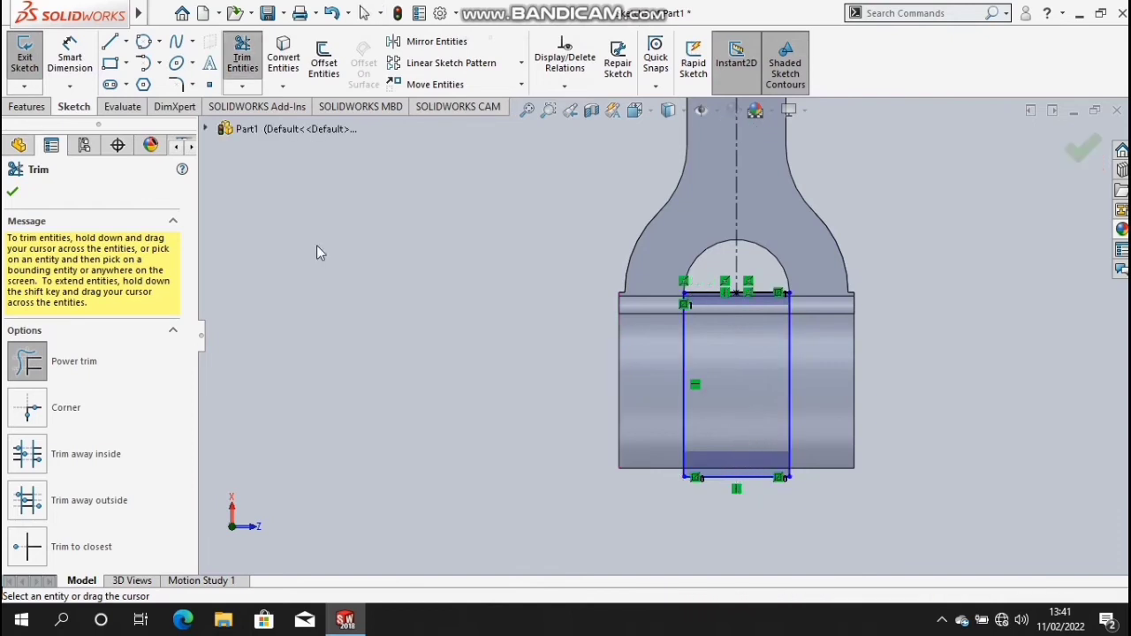
click(13, 192)
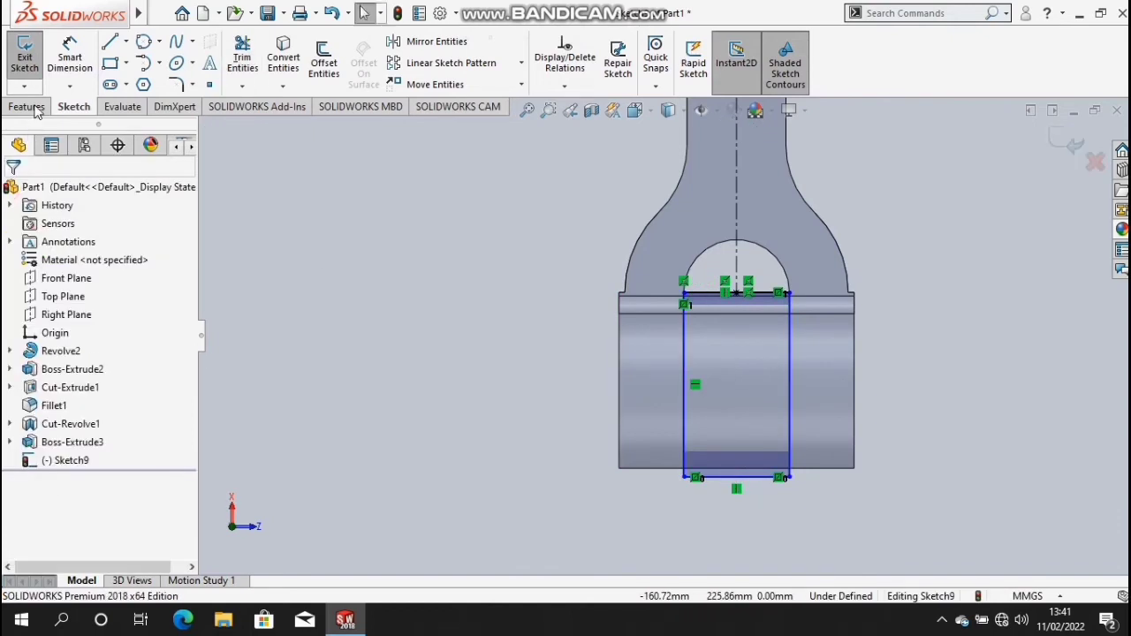
- Extrude-cut the Sketch9 rectangle 100 mm Blind in both directions through the eye boss
click(26, 107)
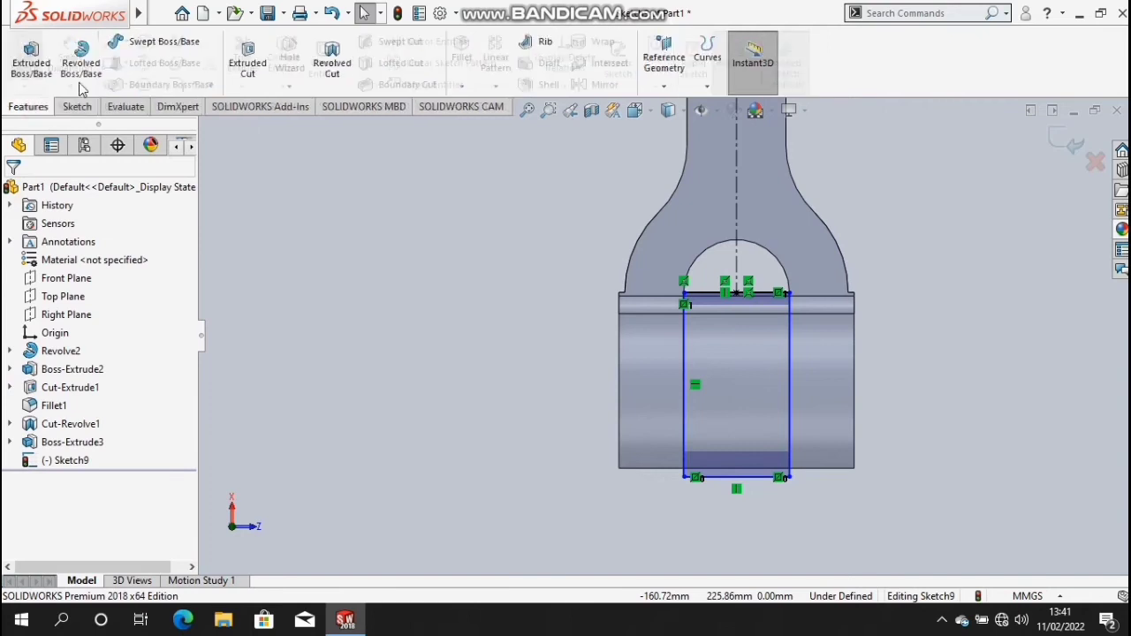
click(259, 67)
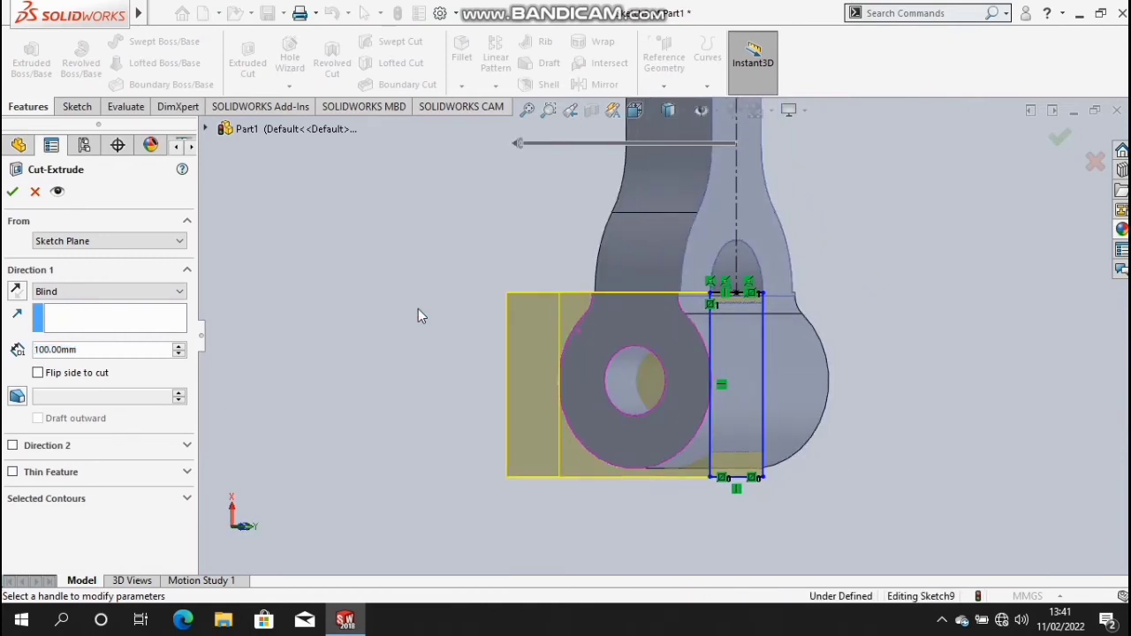
click(13, 447)
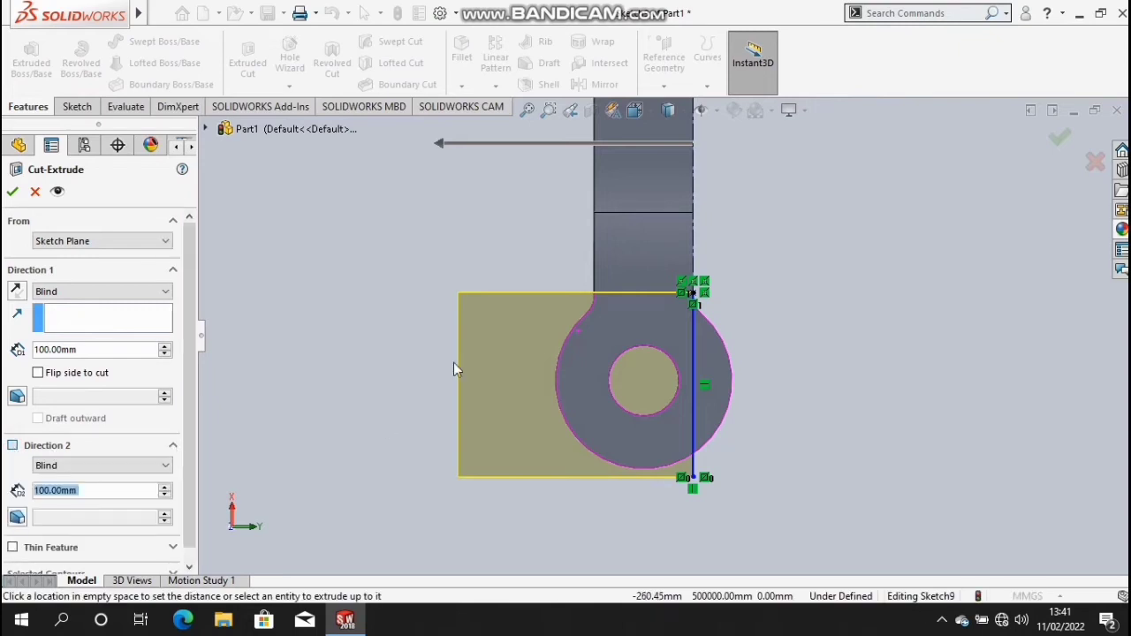
click(13, 191)
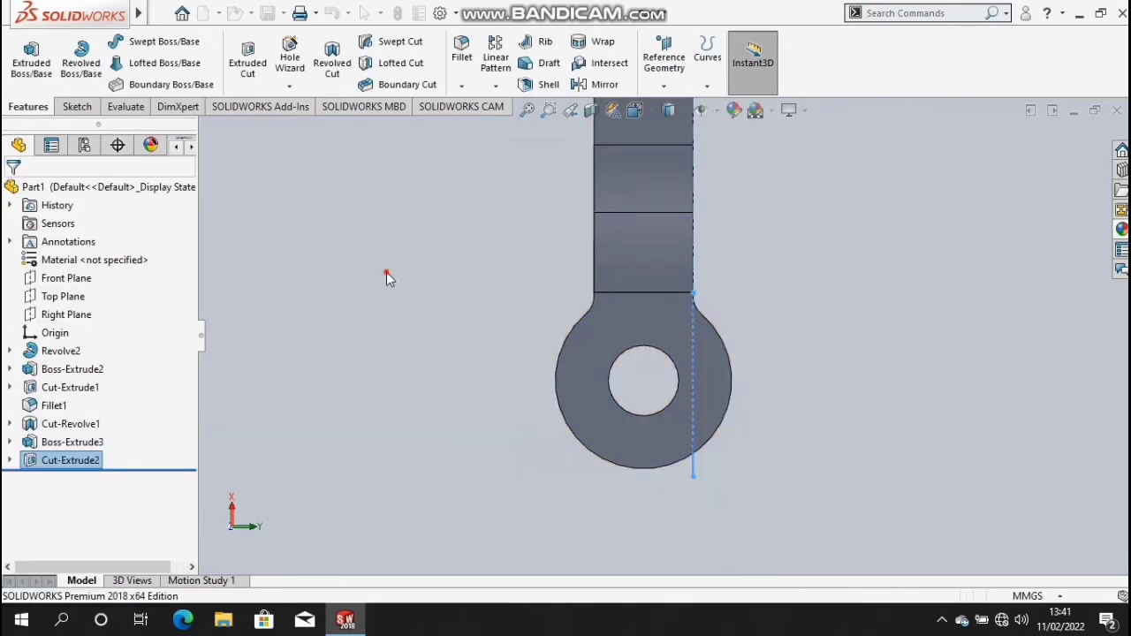
- Rotate to a 3D view and zoom to fit the whole part to inspect both holed lugs
key(Left)
key(Left)
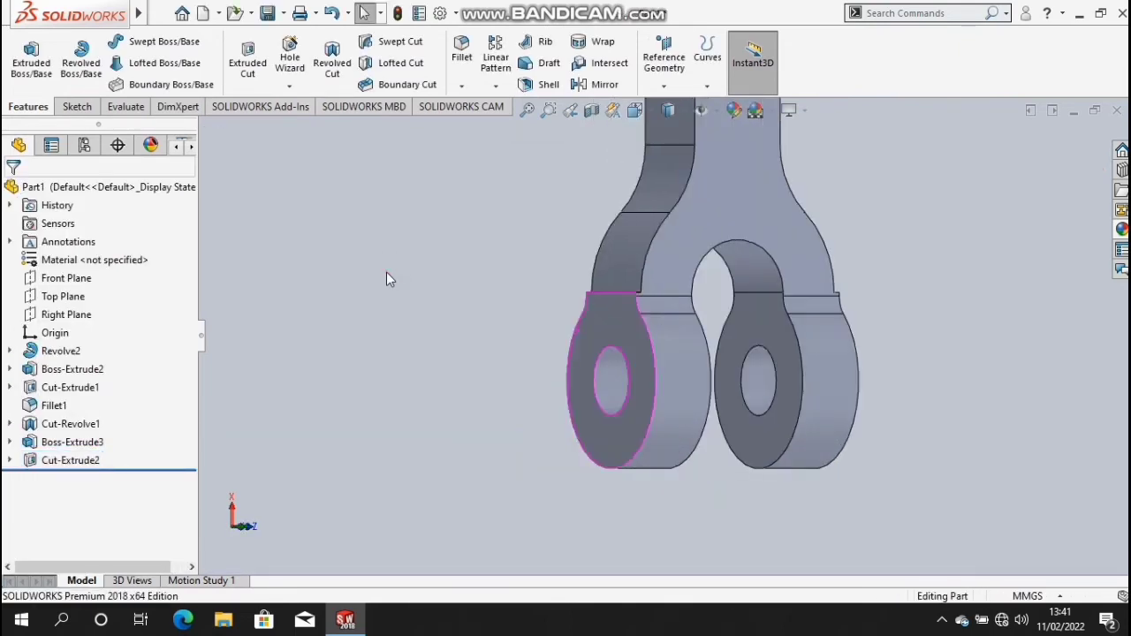
key(f)
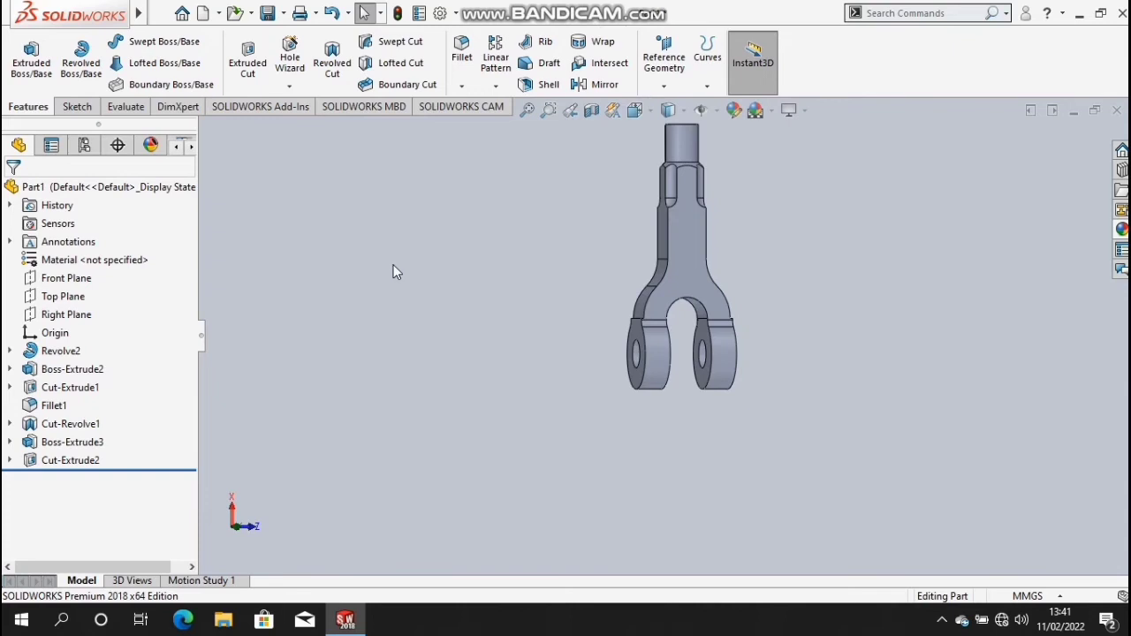
right_click(393, 264)
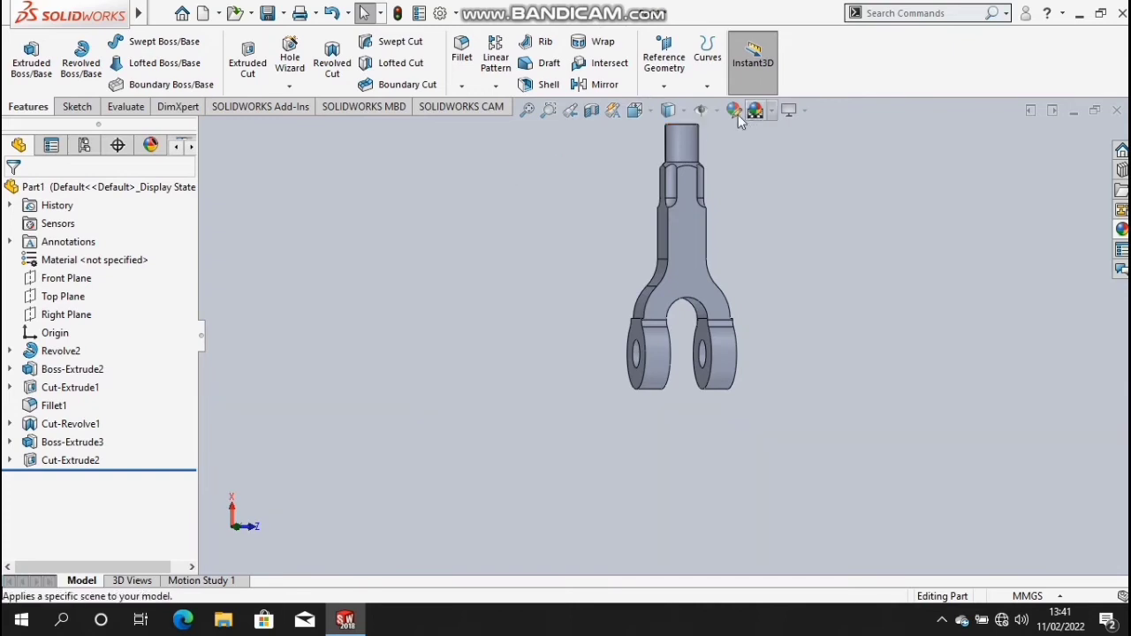
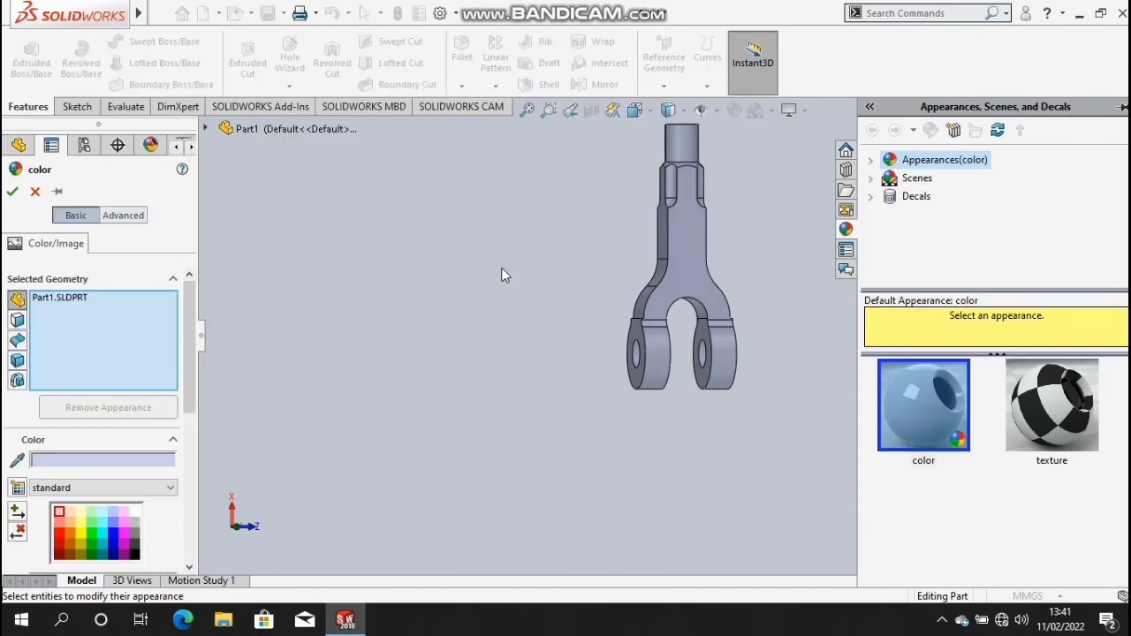
- Apply red to the fork part, then orbit it round toward a top-down view
click(59, 539)
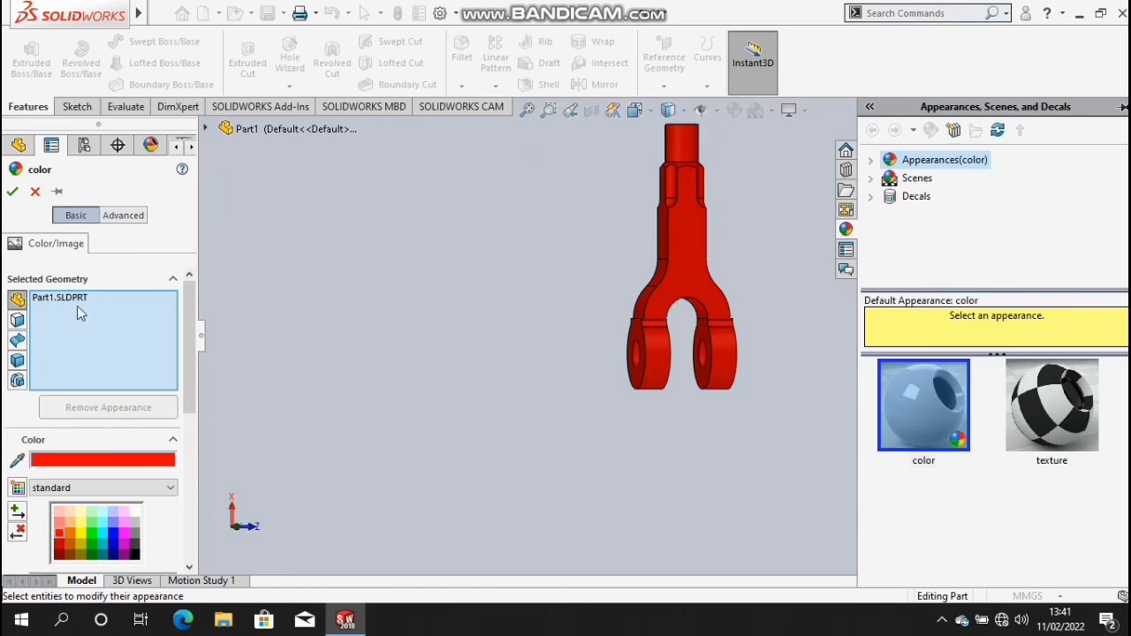
click(11, 193)
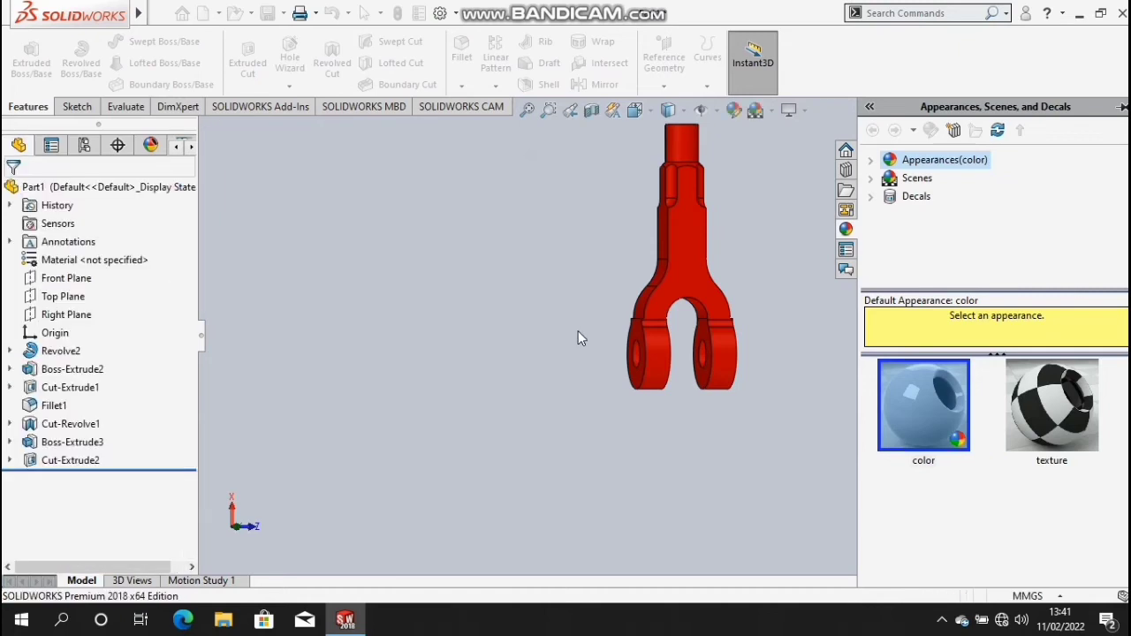
right_click(519, 317)
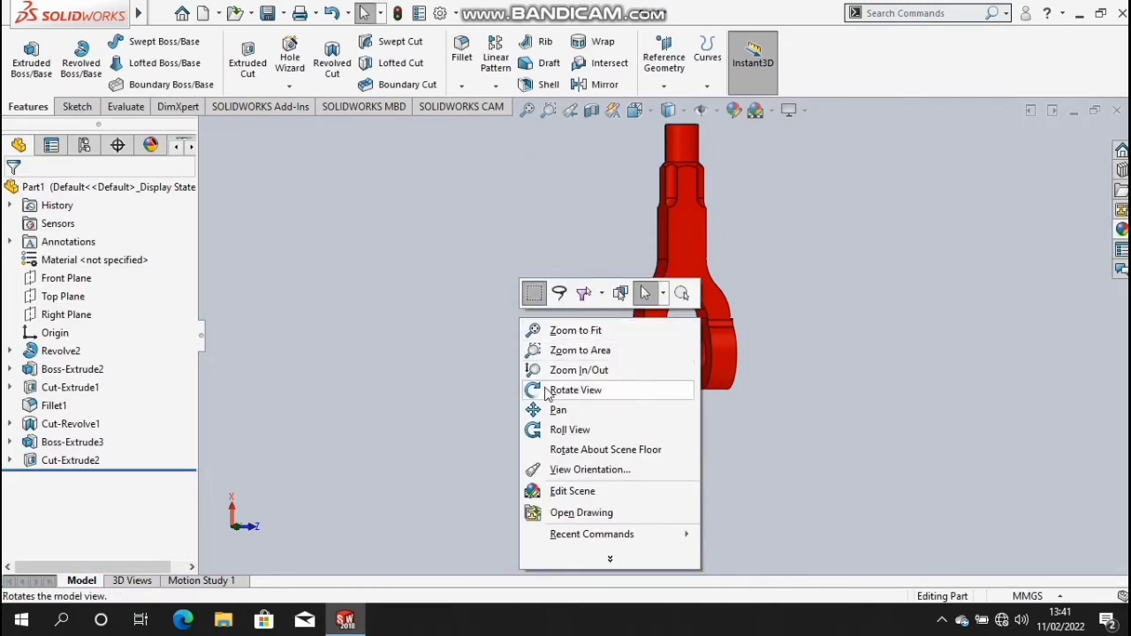
click(545, 387)
mouse_move(631, 472)
mouse_down()
mouse_move(548, 341)
mouse_move(545, 278)
mouse_move(780, 349)
mouse_up()
mouse_move(718, 234)
mouse_down()
mouse_move(720, 252)
mouse_move(736, 214)
mouse_move(662, 250)
mouse_up()
scroll(719, 253, down, 2)
scroll(704, 252, down, 2)
scroll(698, 273, down, 2)
mouse_move(661, 207)
mouse_down()
mouse_move(642, 186)
mouse_move(647, 255)
mouse_up()
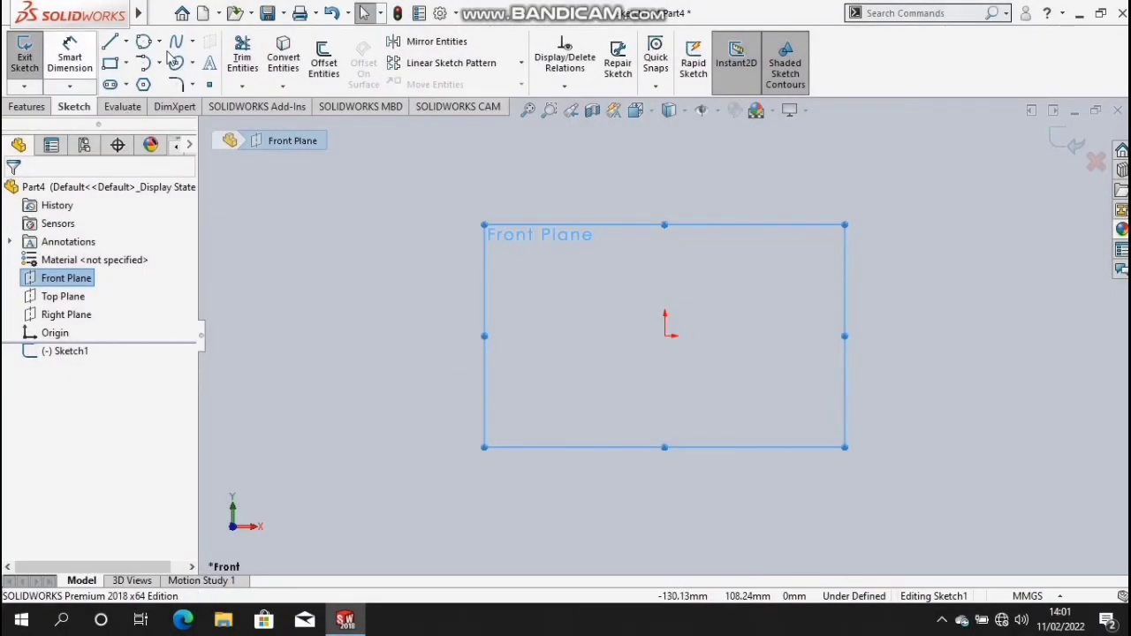
- Draw a vertical centerline starting at the origin
click(127, 43)
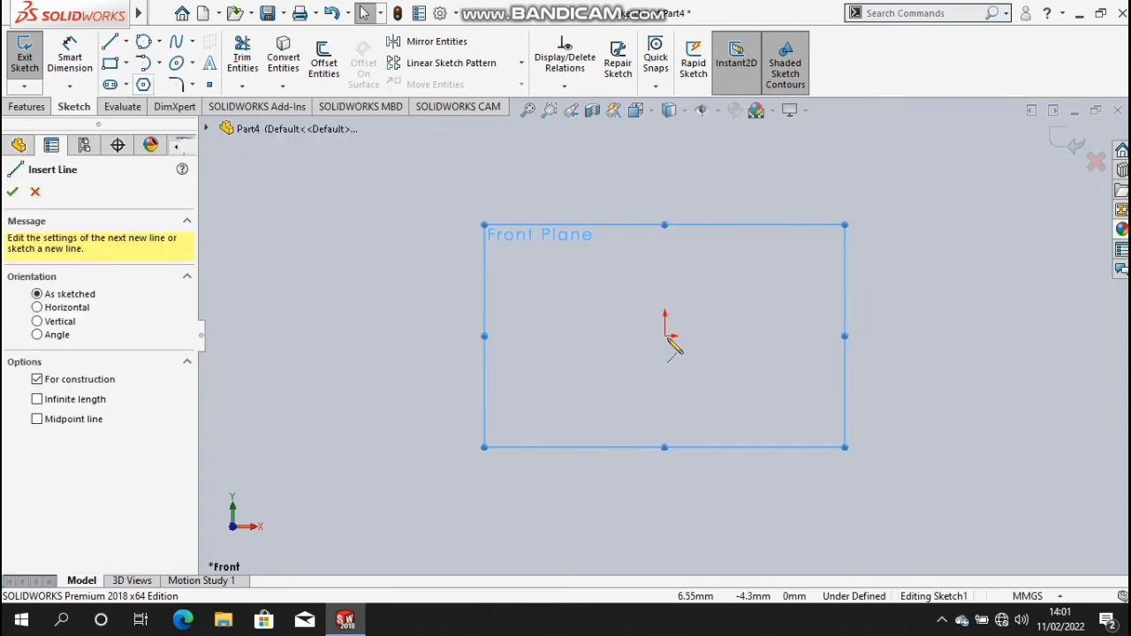
click(658, 183)
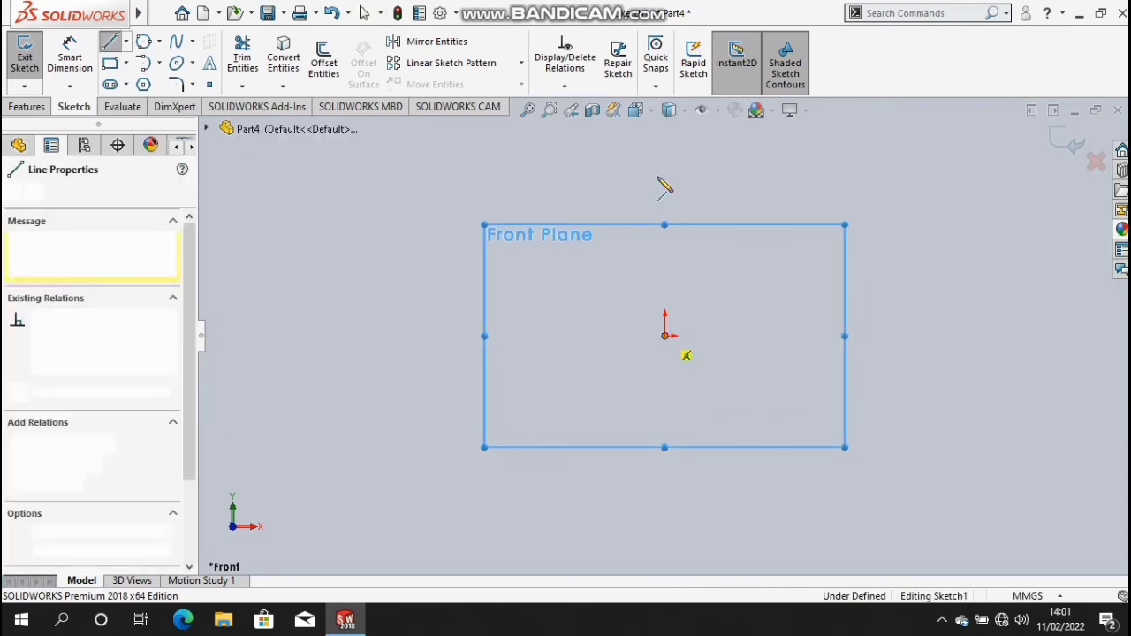
click(664, 174)
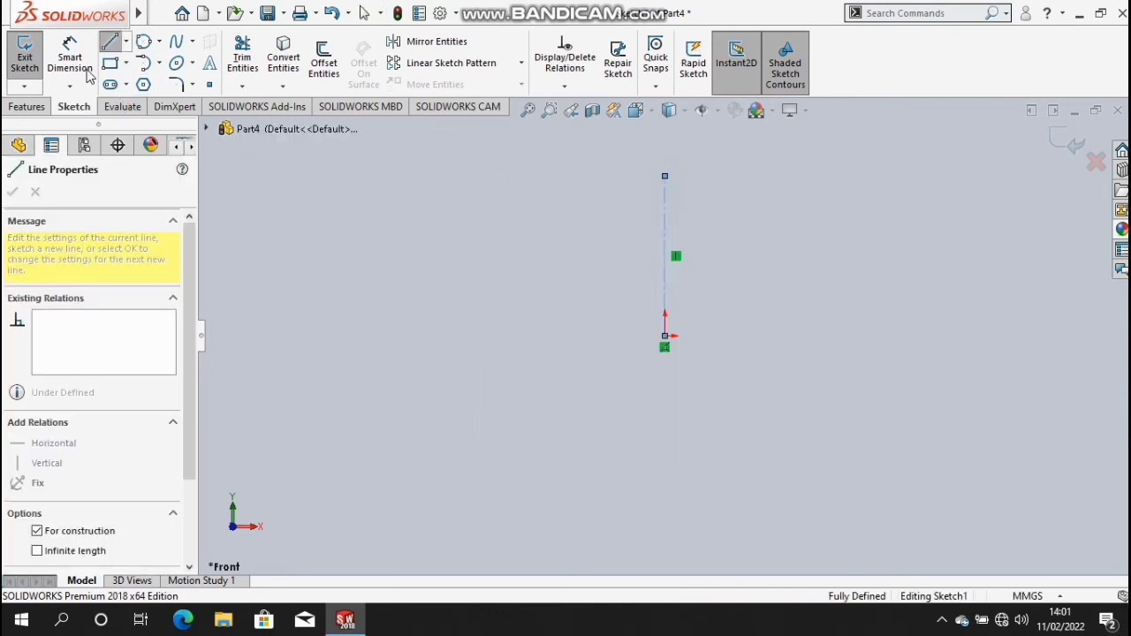
key(Escape)
key(Escape)
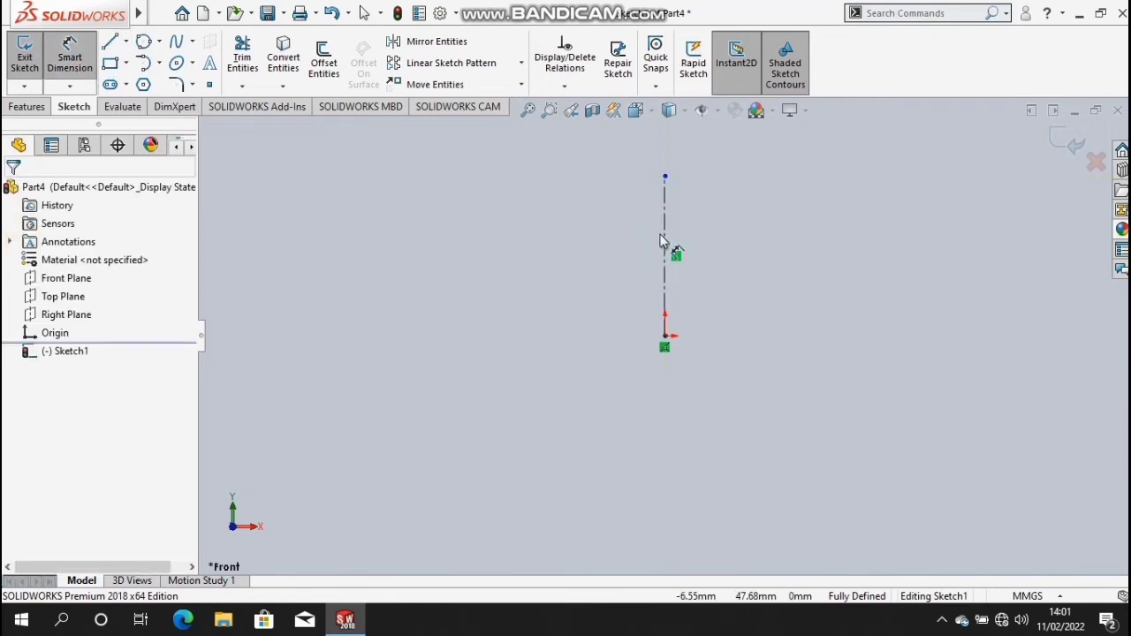
- Dimension the vertical centerline to 43 mm long
click(665, 274)
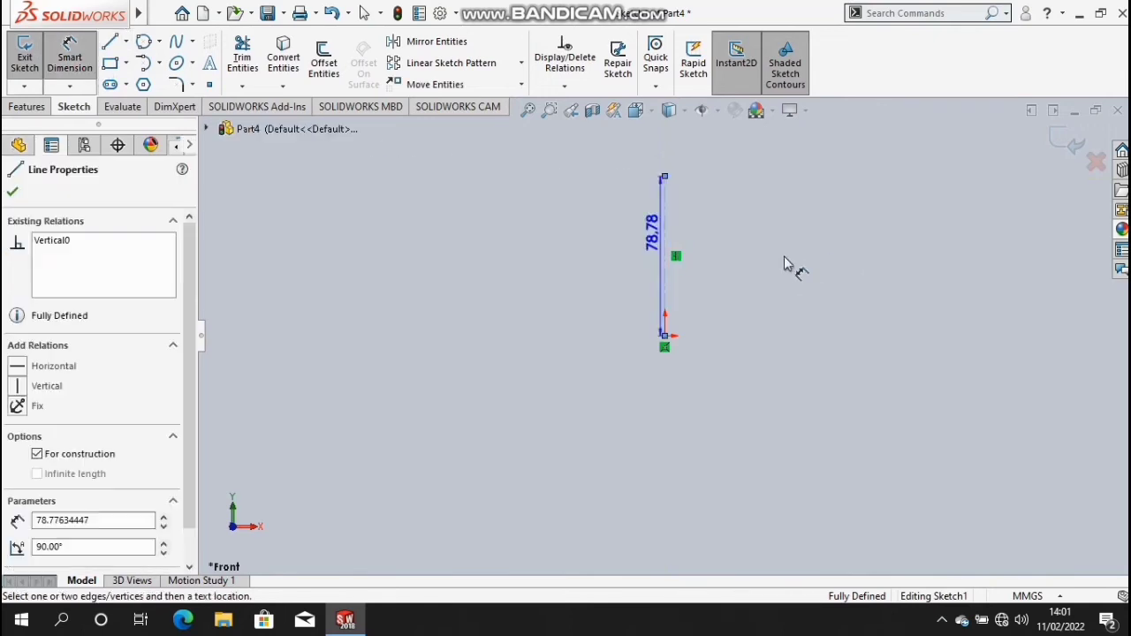
click(781, 272)
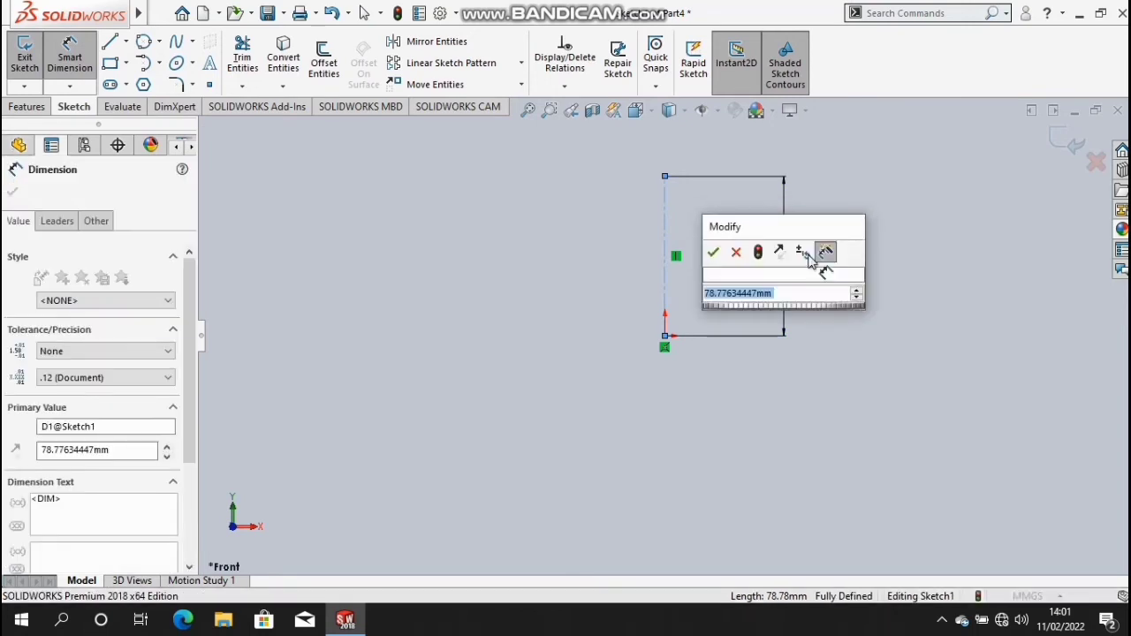
text(43)
key(Return)
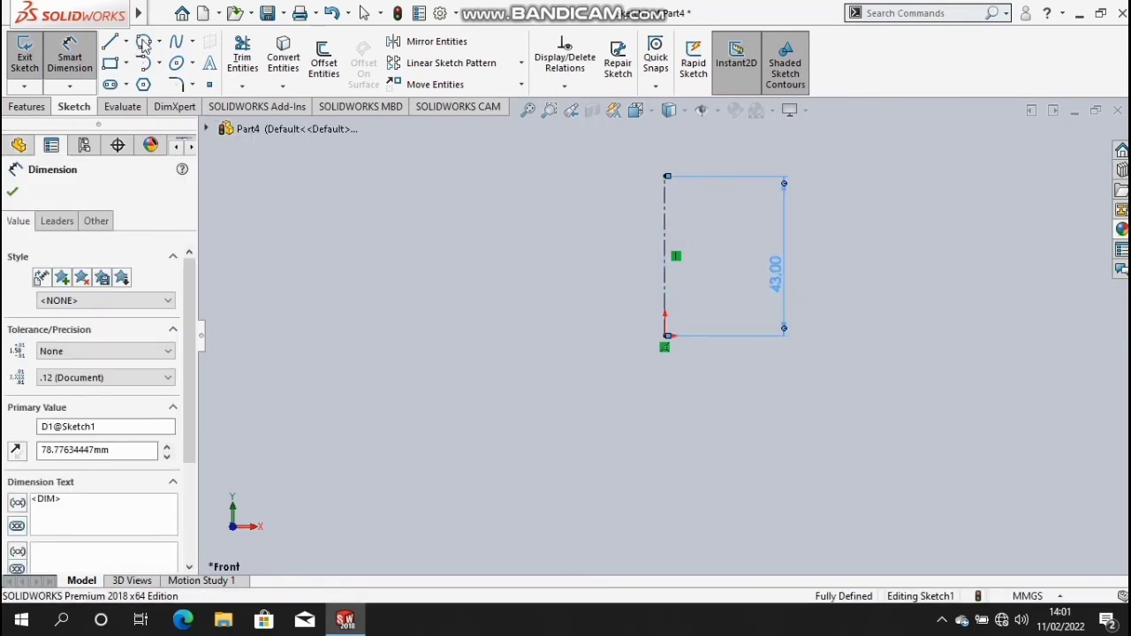
click(144, 42)
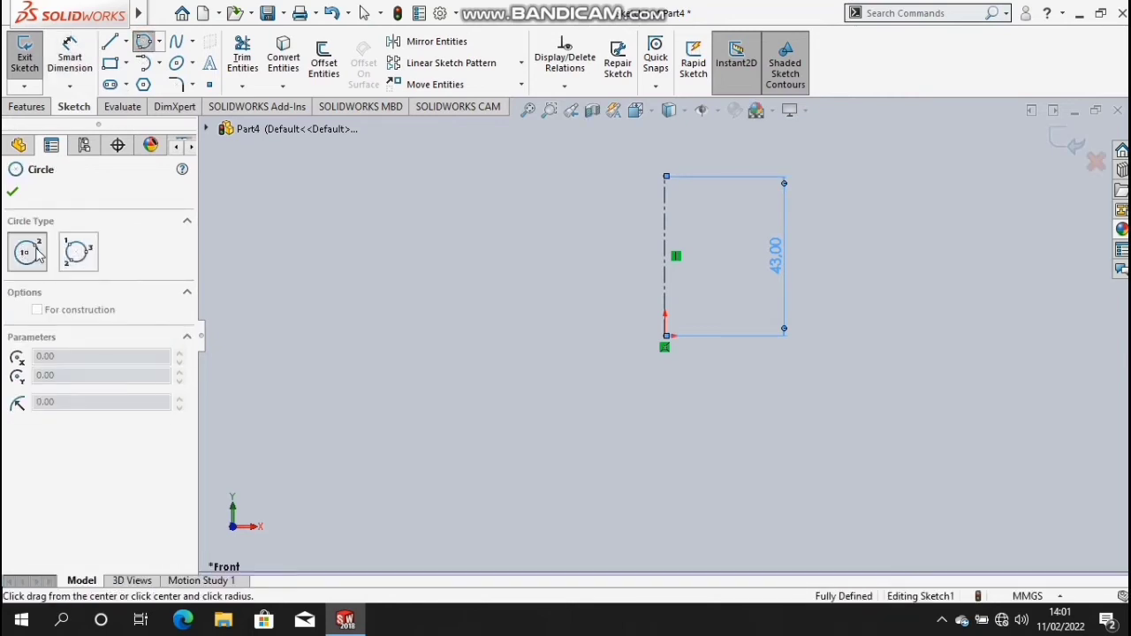
key(Escape)
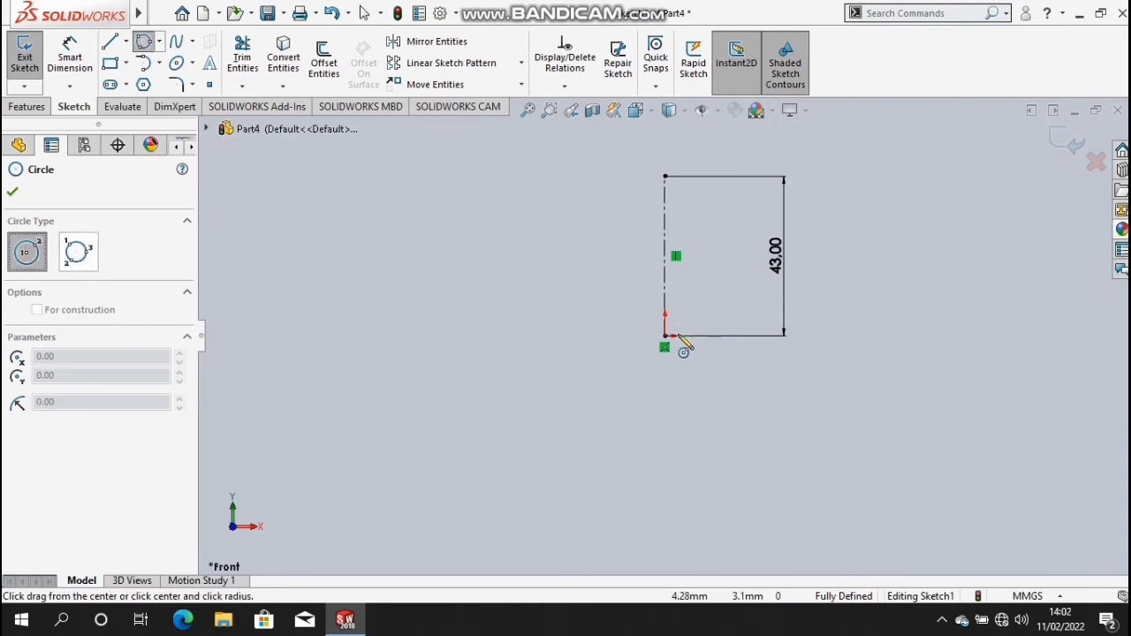
- Draw a circle centred on the centerline with its edge at the origin, dimensioned Ø7 mm
scroll(670, 344, down, 3)
scroll(639, 354, down, 3)
click(552, 306)
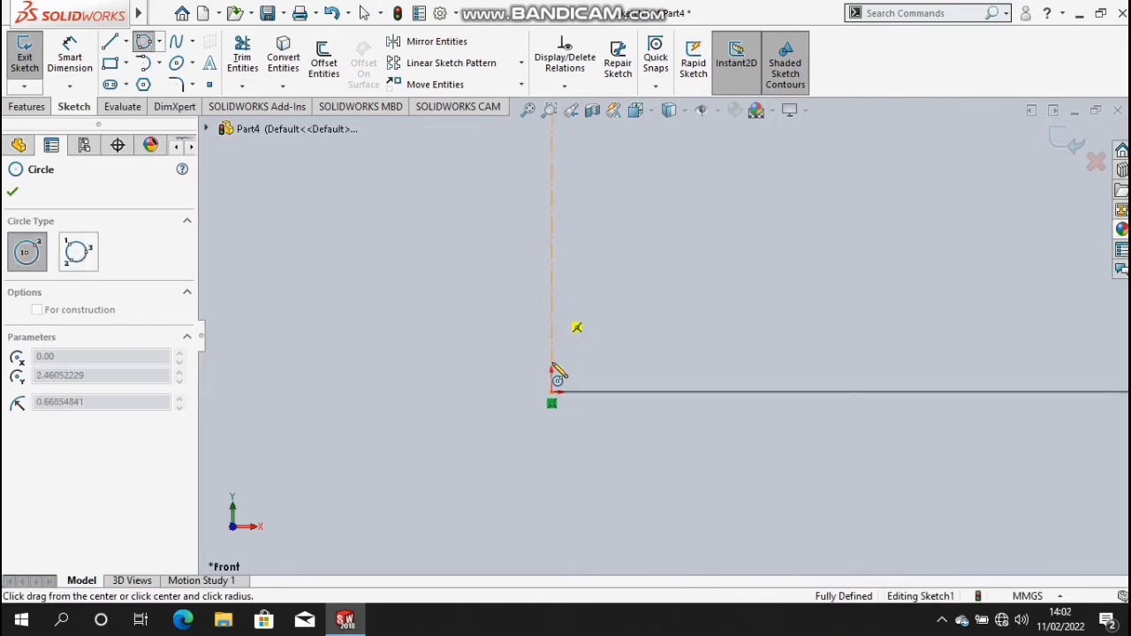
click(552, 394)
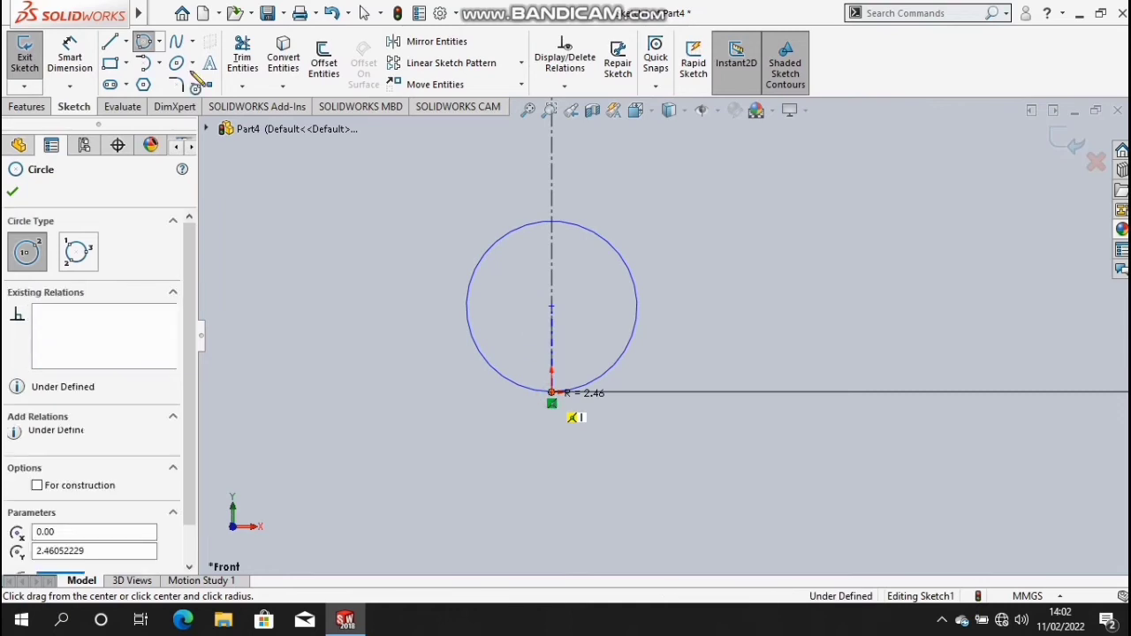
click(71, 55)
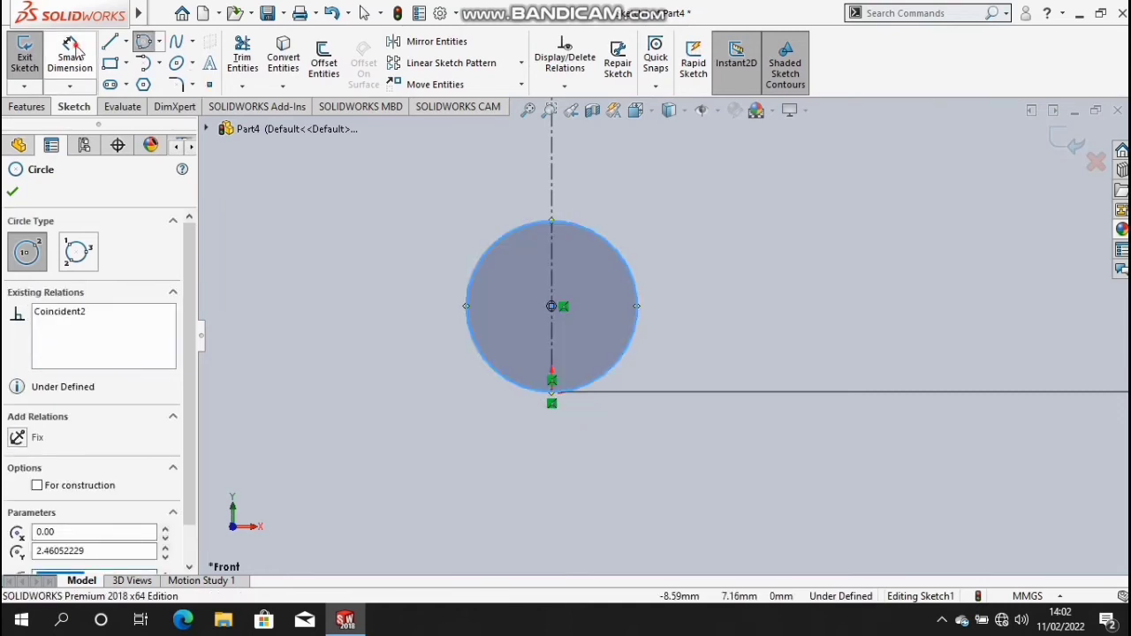
click(627, 271)
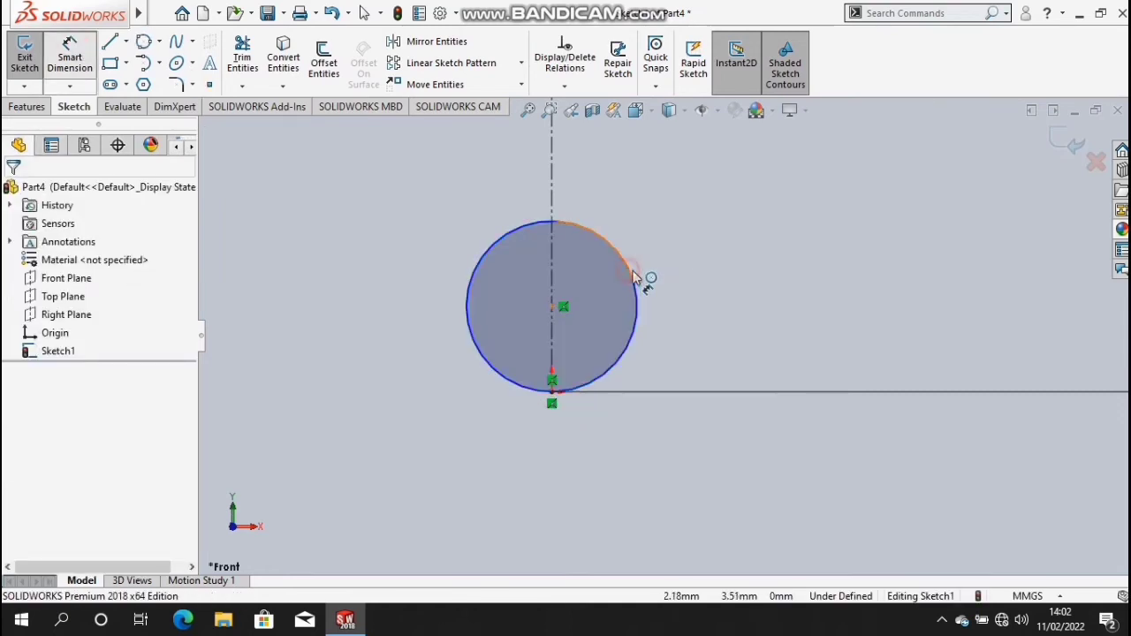
click(737, 297)
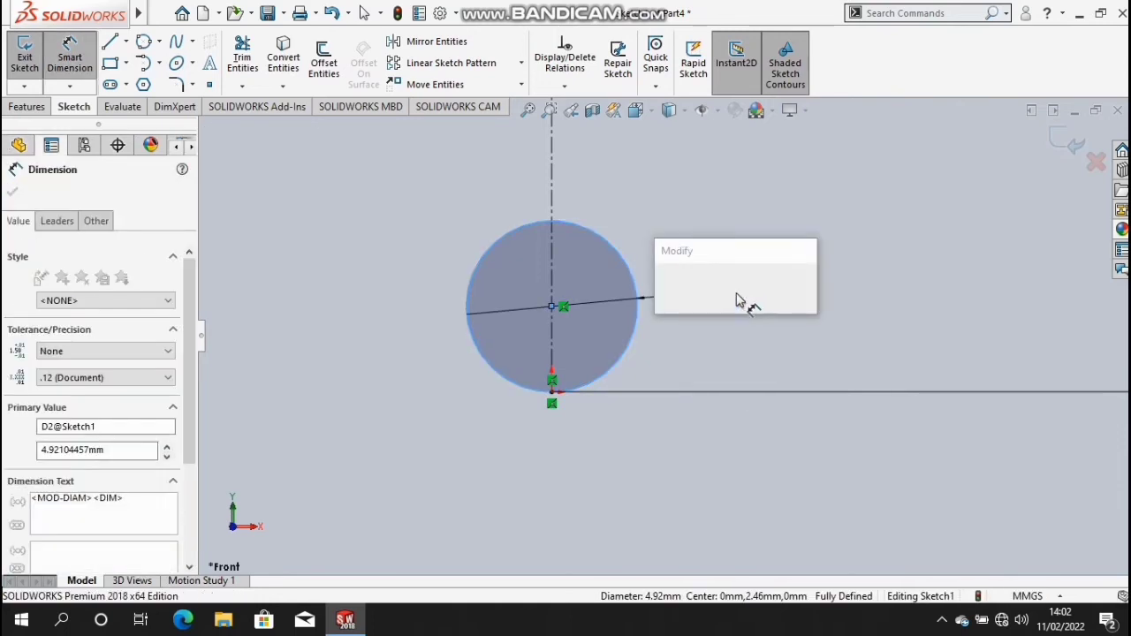
text(7)
key(Return)
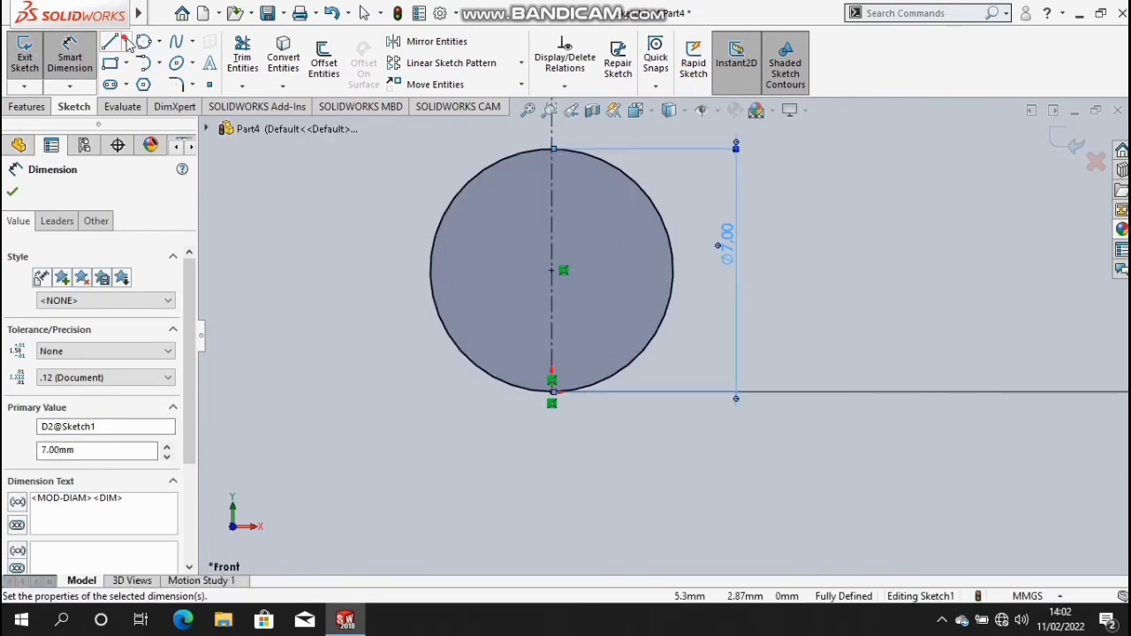
- Draw a horizontal centerline from the circle's centre to its left edge
click(126, 44)
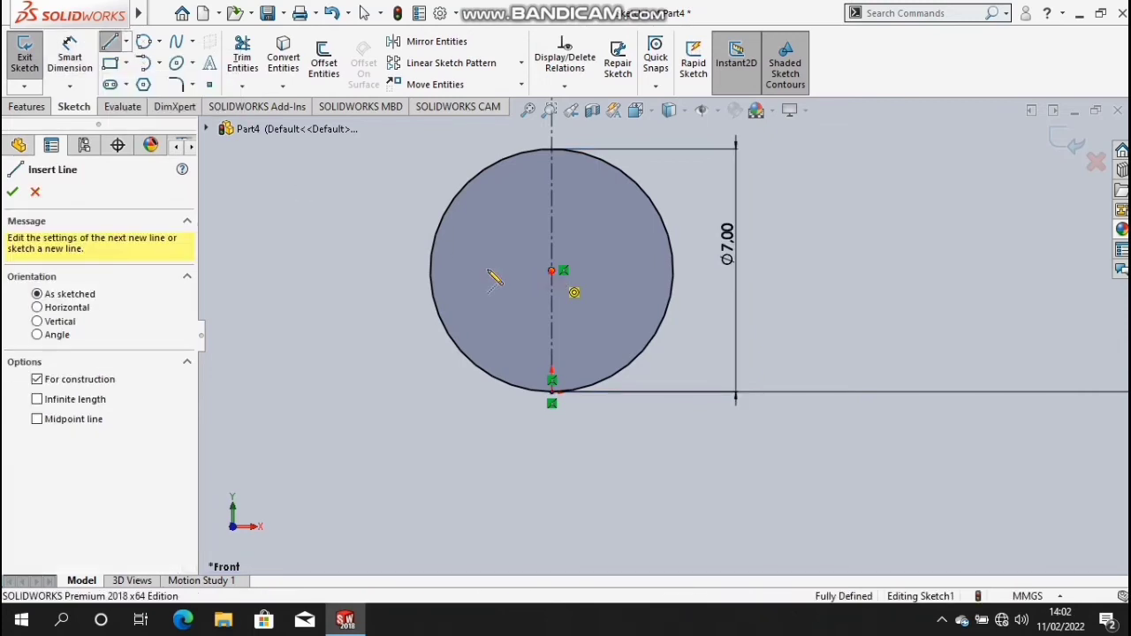
click(432, 270)
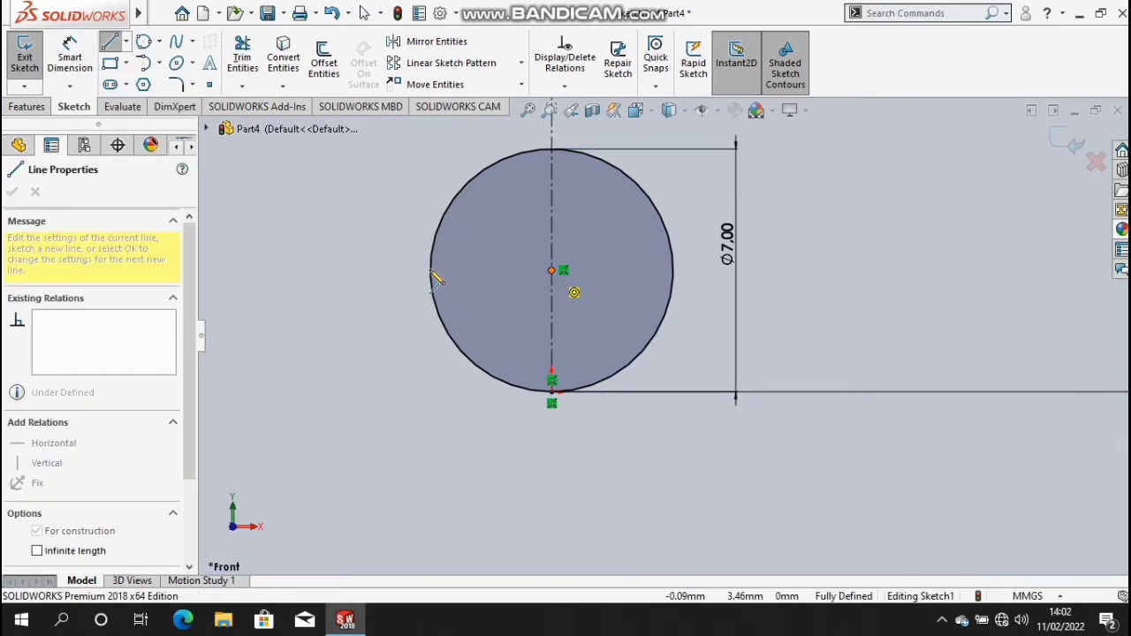
click(551, 271)
- Power-trim the circle down to its lower-left quarter arc
click(242, 58)
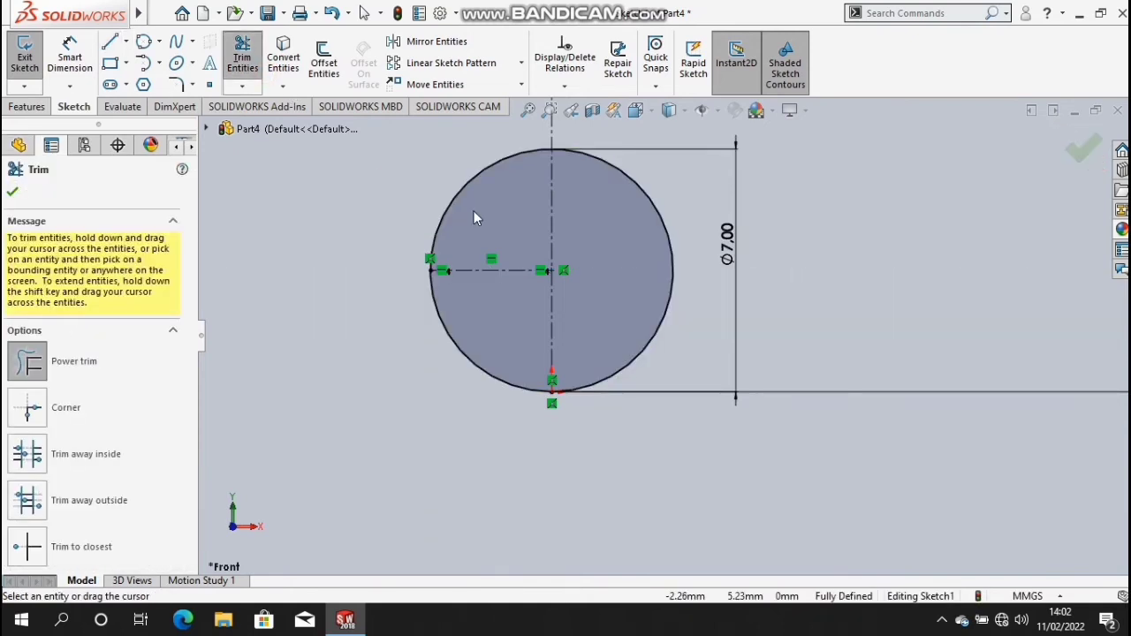
drag(428, 201, 662, 200)
scroll(486, 209, up, 3)
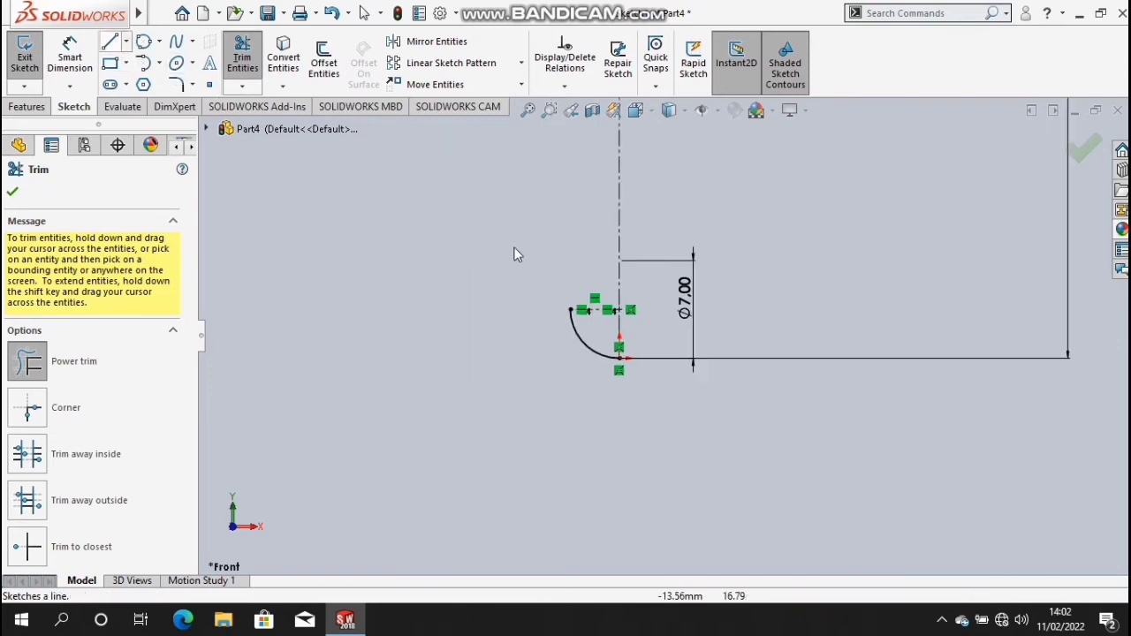
- Draw a vertical line about 21 mm up from the arc's upper end
click(108, 46)
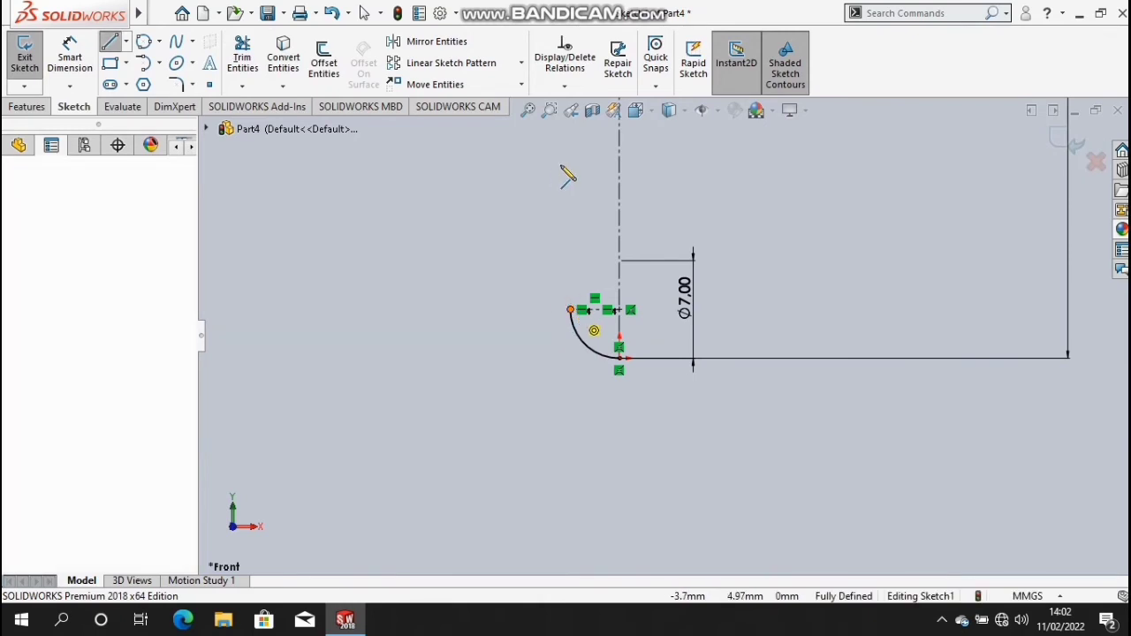
click(570, 310)
scroll(618, 265, up, 3)
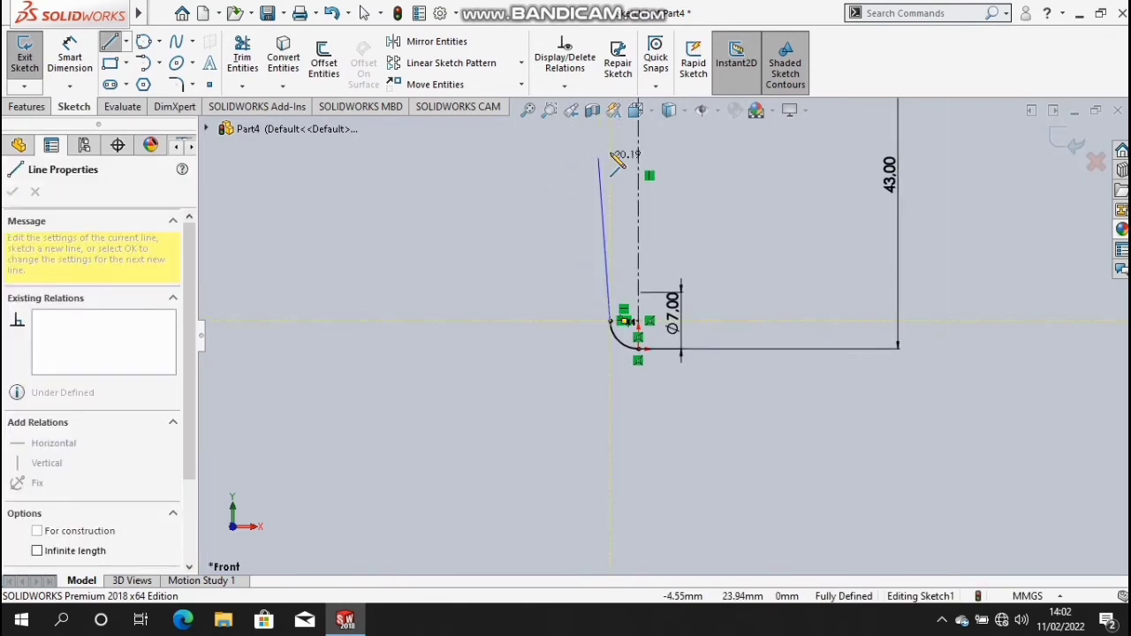
scroll(618, 162, up, 1)
scroll(619, 163, up, 2)
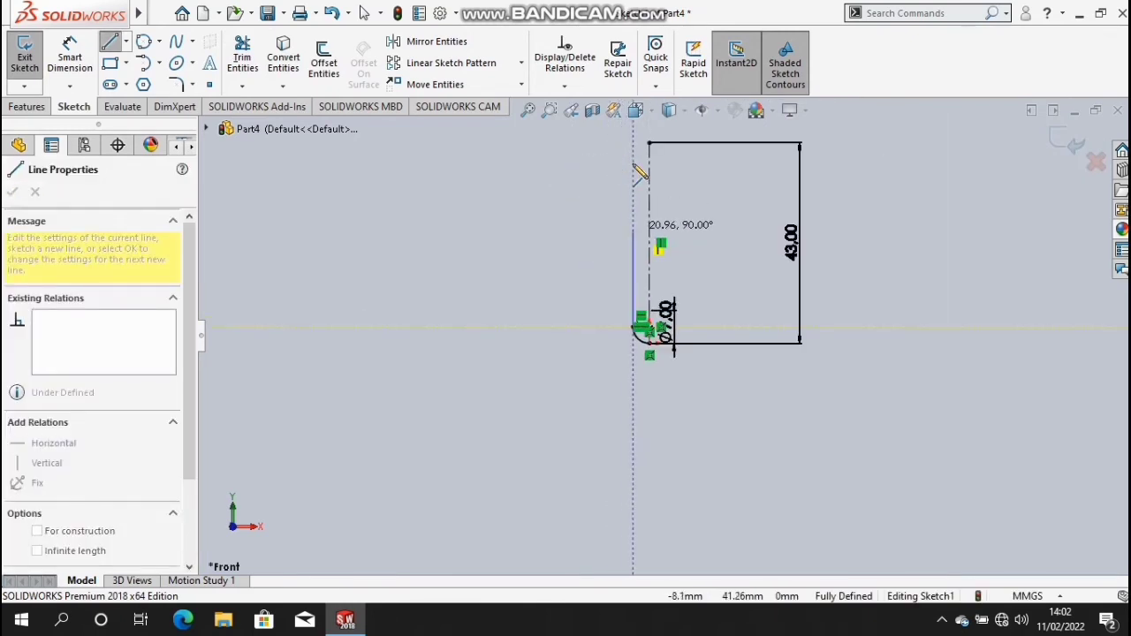
double_click(633, 177)
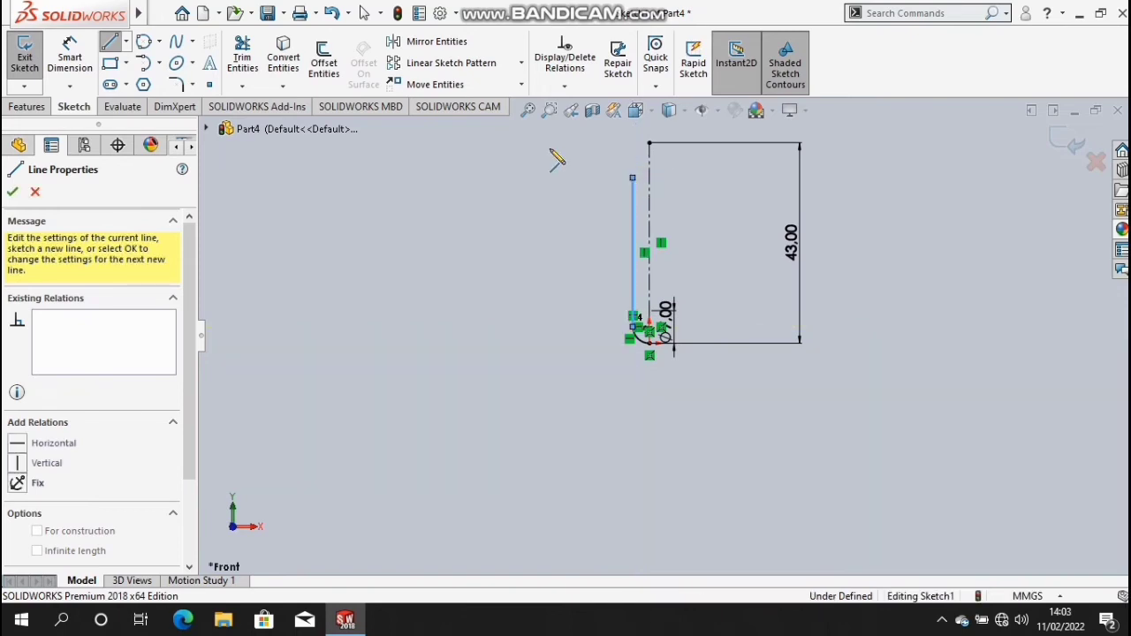
click(145, 42)
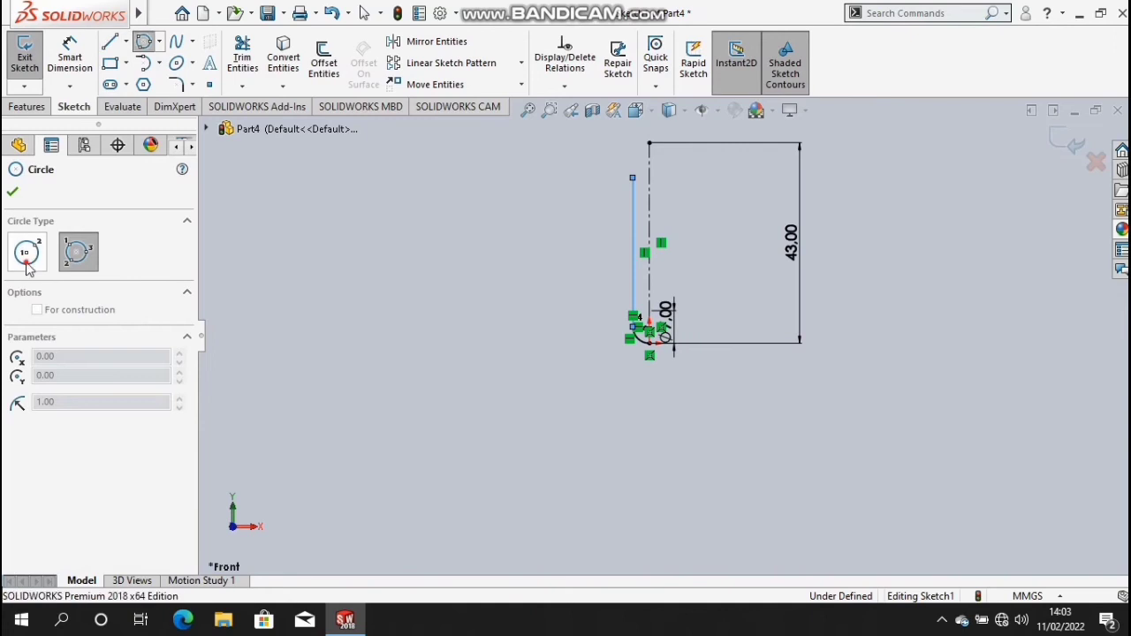
- Draw a centre-radius circle near the top of the vertical centreline and dimension it Ø10 mm
click(26, 252)
scroll(654, 159, down, 2)
scroll(647, 176, down, 3)
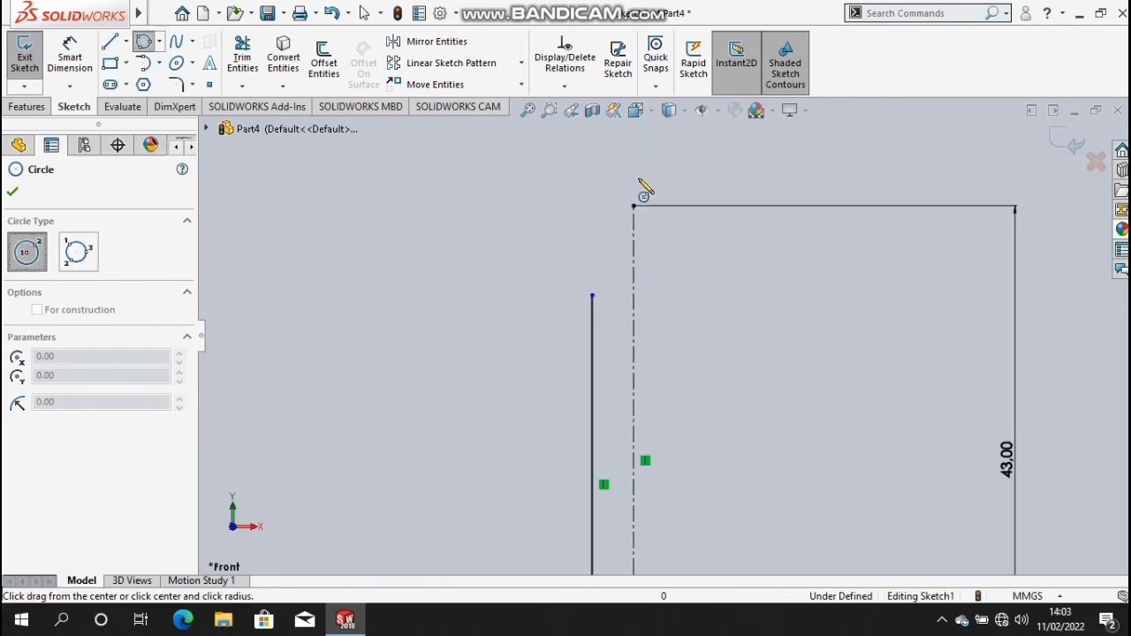
scroll(638, 292, down, 3)
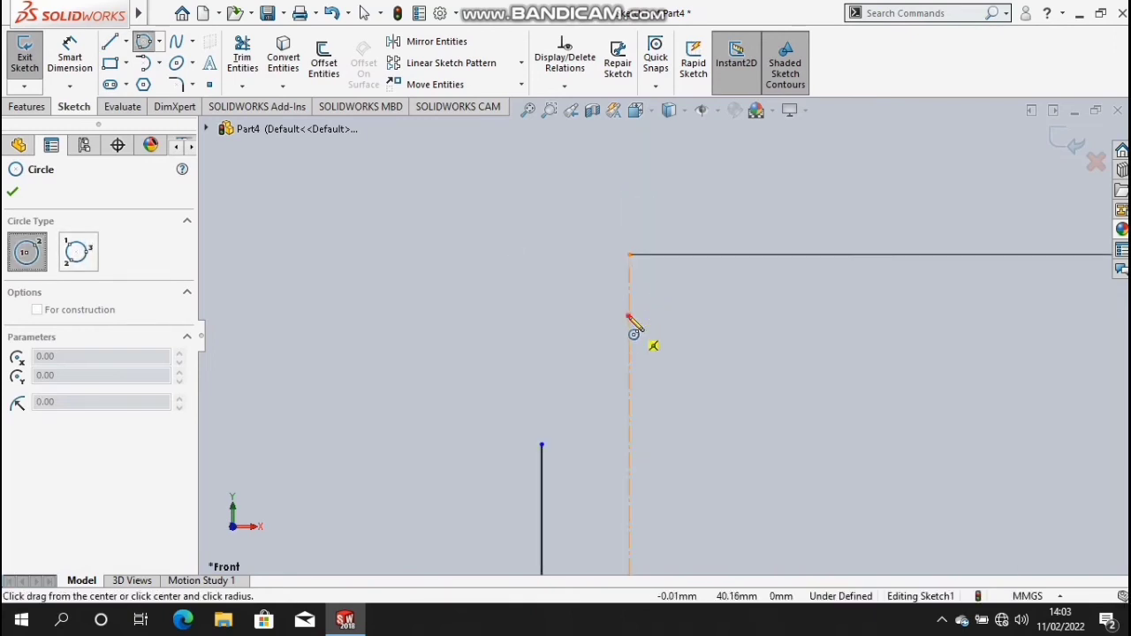
click(629, 325)
click(629, 256)
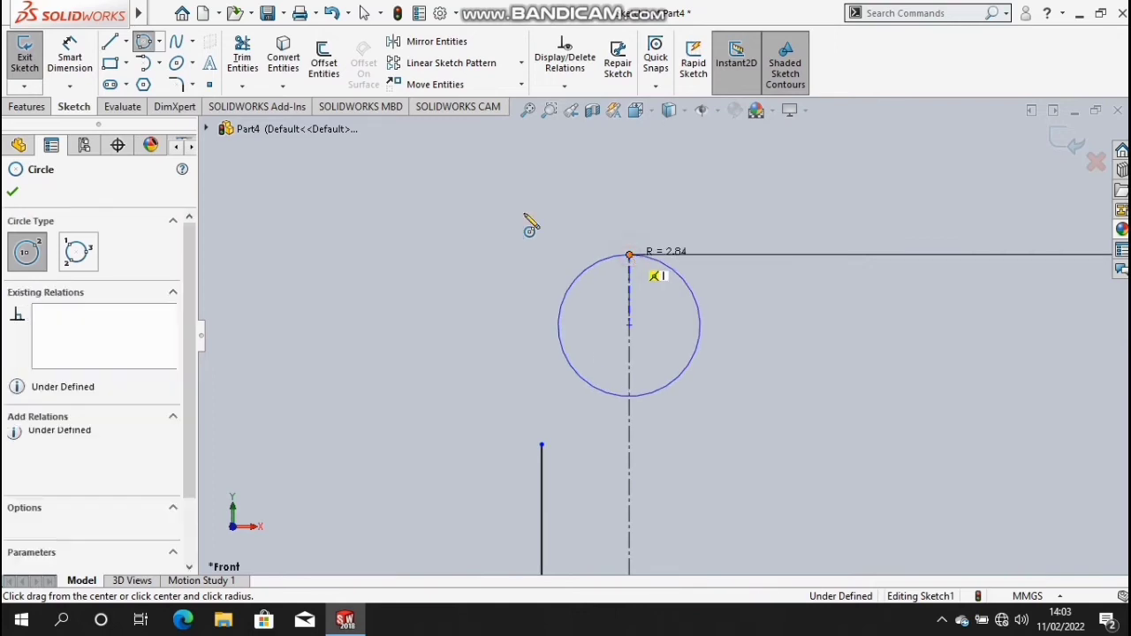
click(70, 57)
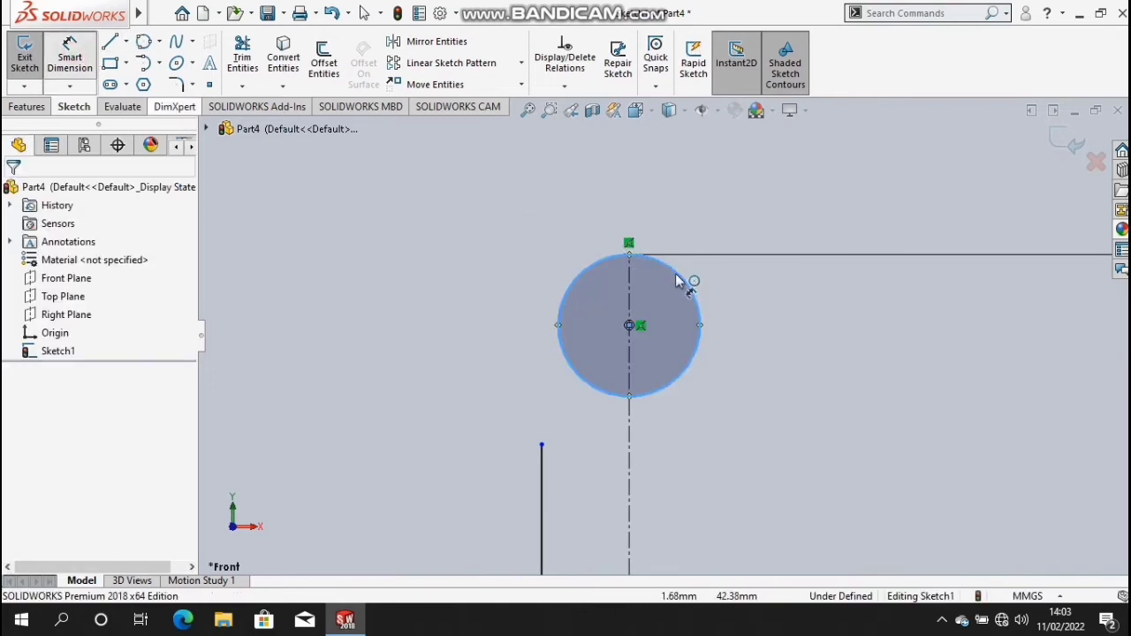
click(823, 305)
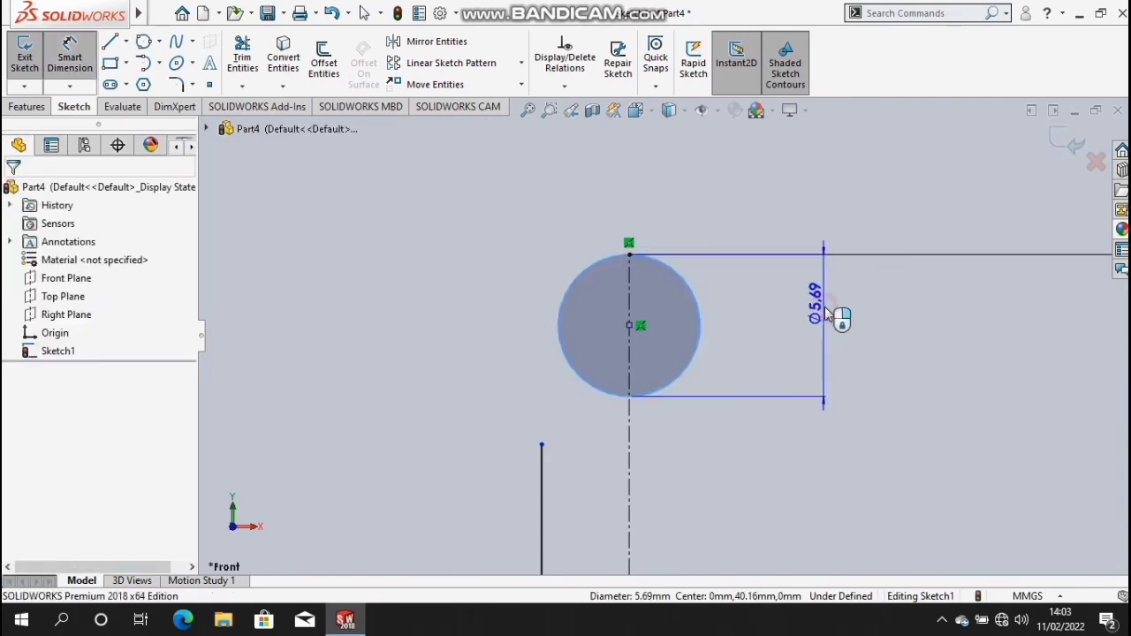
click(825, 310)
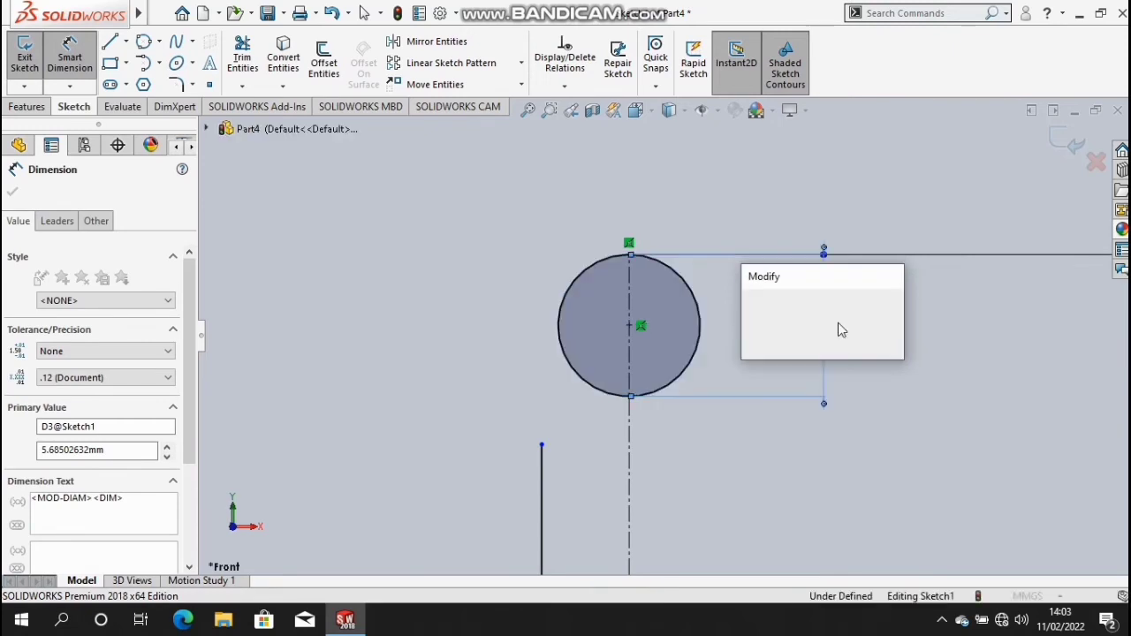
text(10)
key(Return)
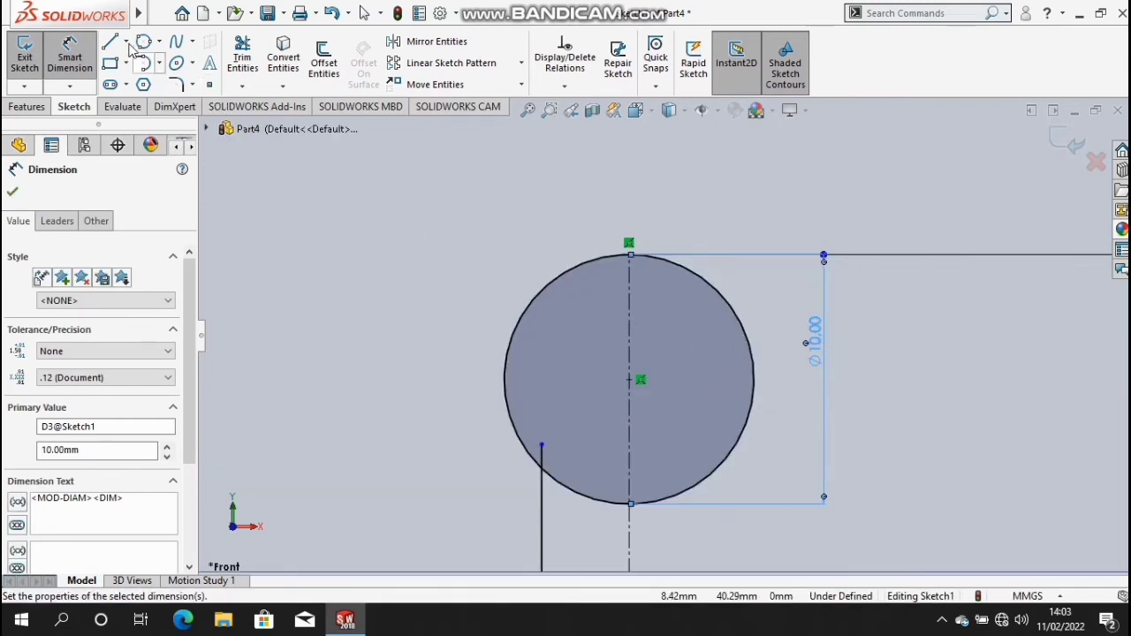
click(127, 42)
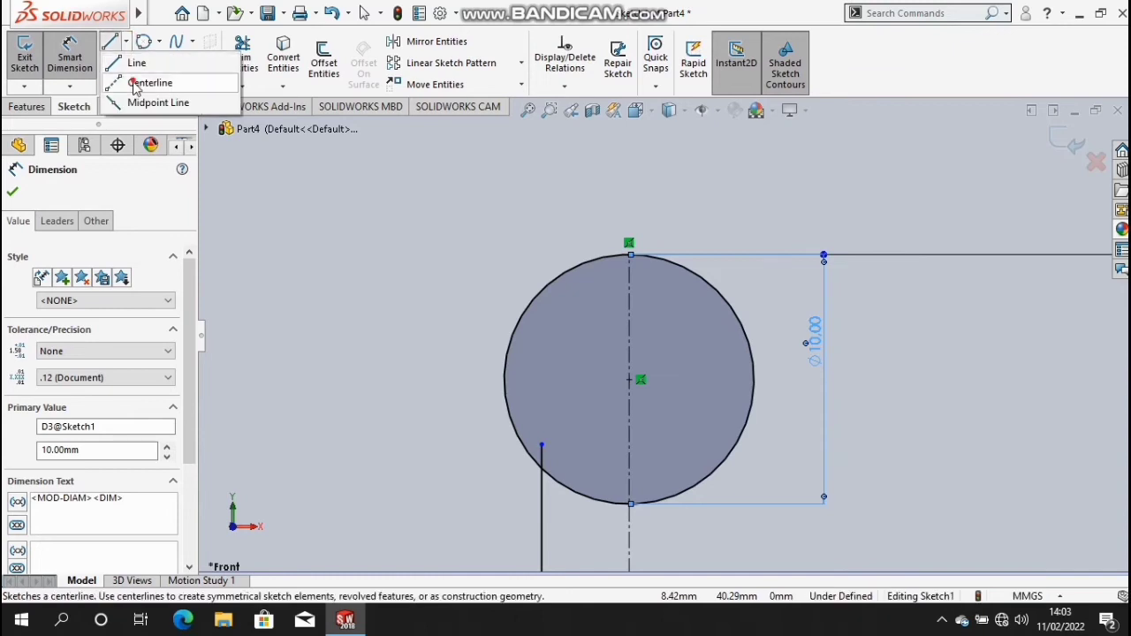
- Draw horizontal construction lines from the circle's left quadrant to its centre and just below
click(505, 381)
click(629, 380)
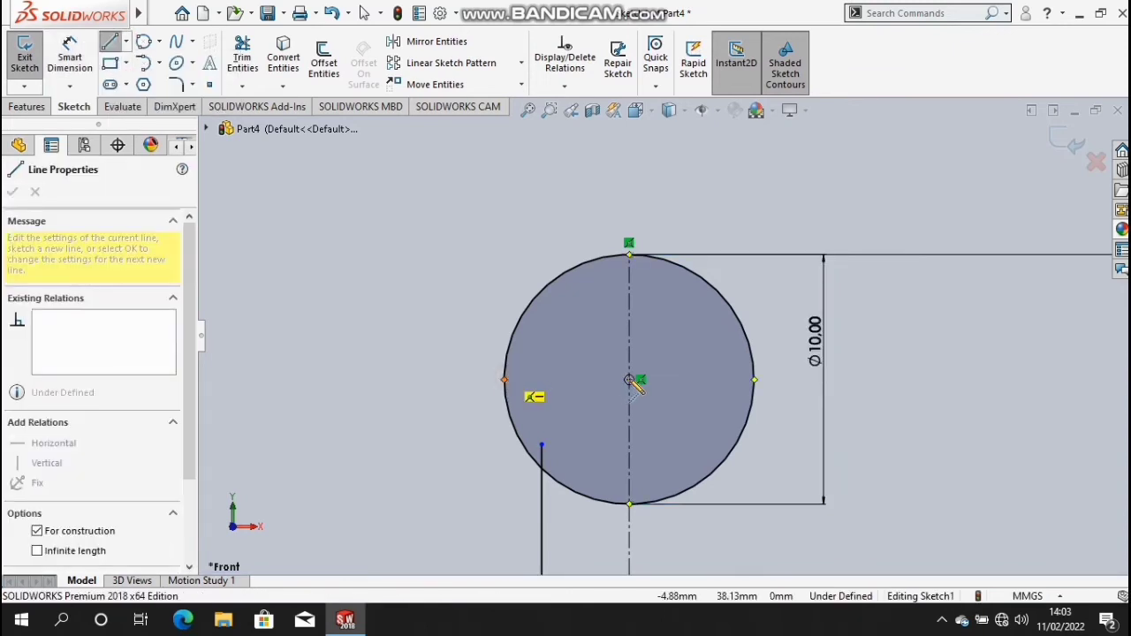
click(629, 392)
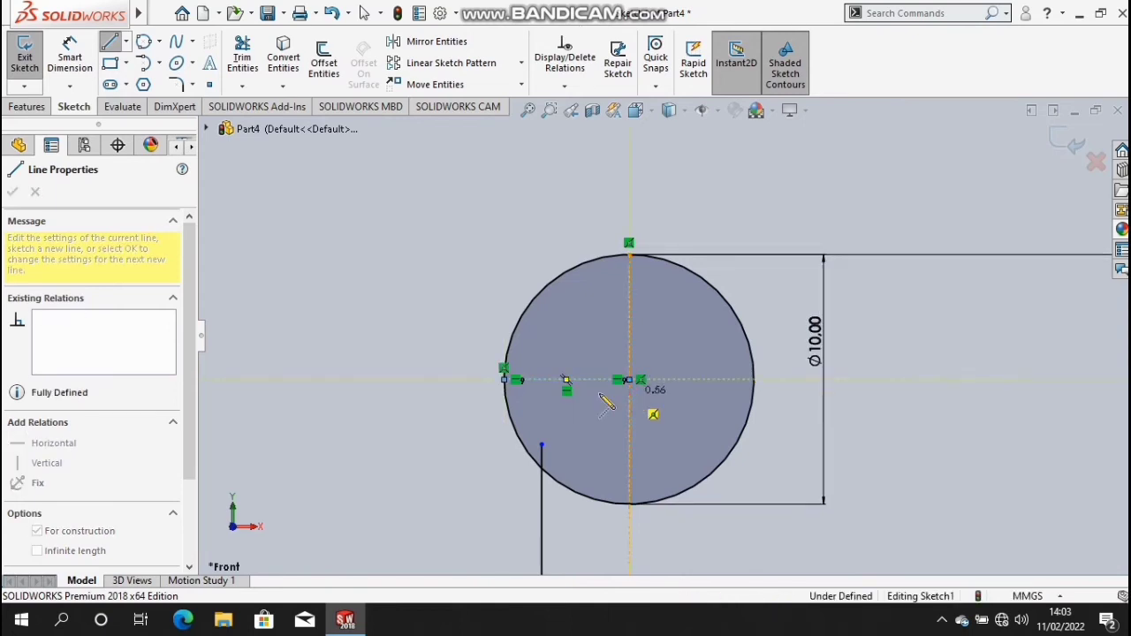
click(506, 392)
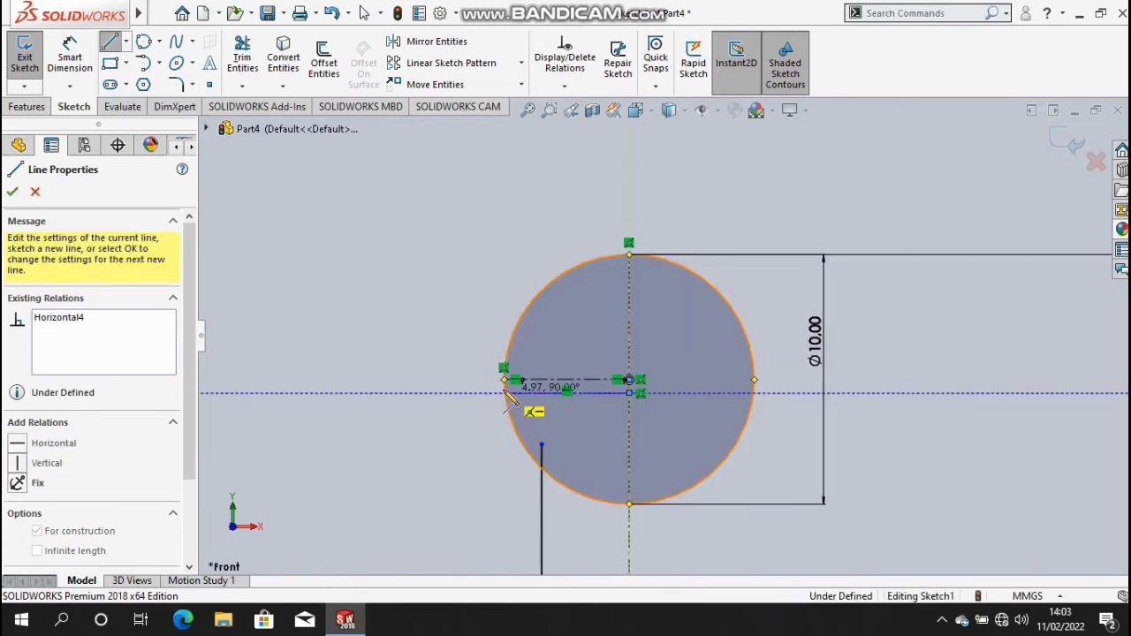
- Trim the circle's lower-left, lower and right arcs, keeping the upper-left arc
click(241, 67)
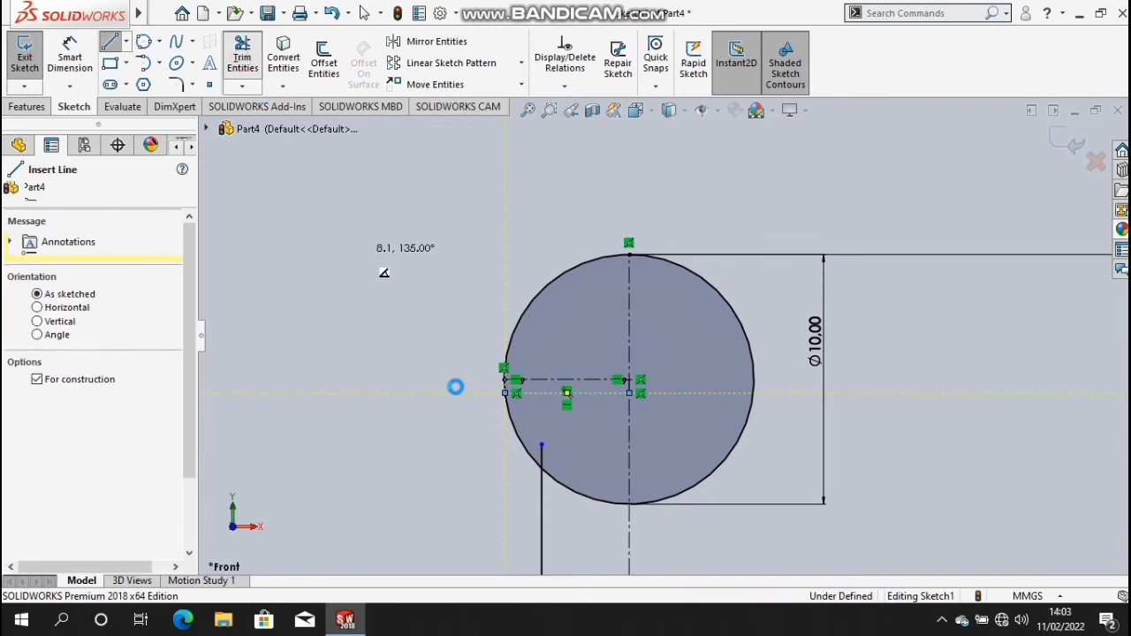
scroll(587, 419, down, 1)
scroll(586, 420, down, 2)
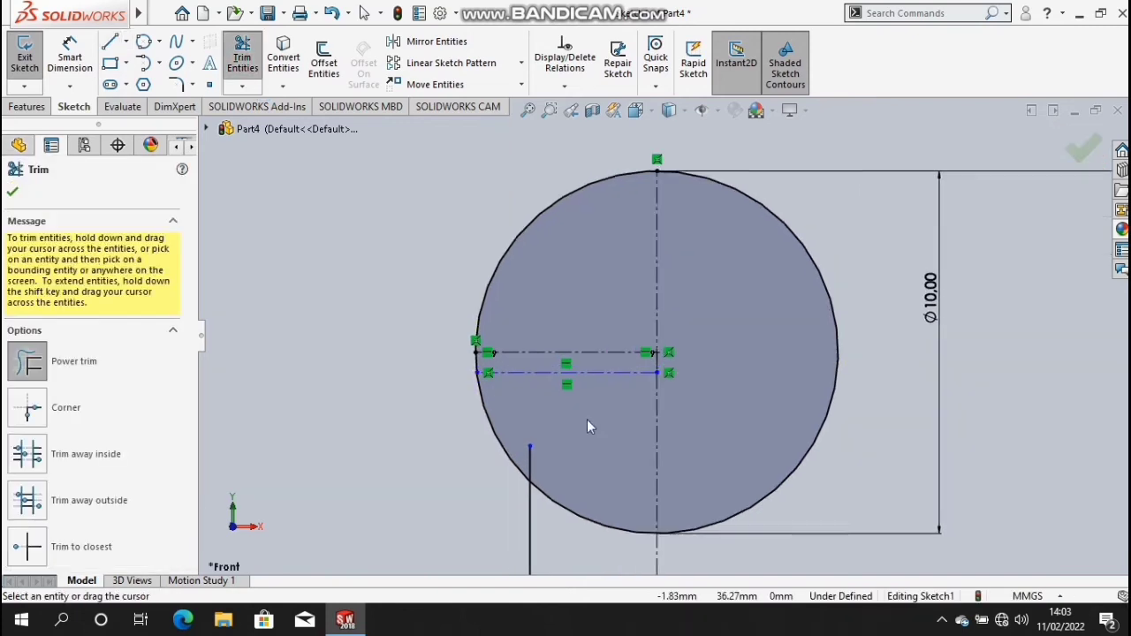
scroll(556, 415, down, 2)
mouse_move(407, 399)
mouse_down()
mouse_move(404, 329)
mouse_move(482, 364)
mouse_up()
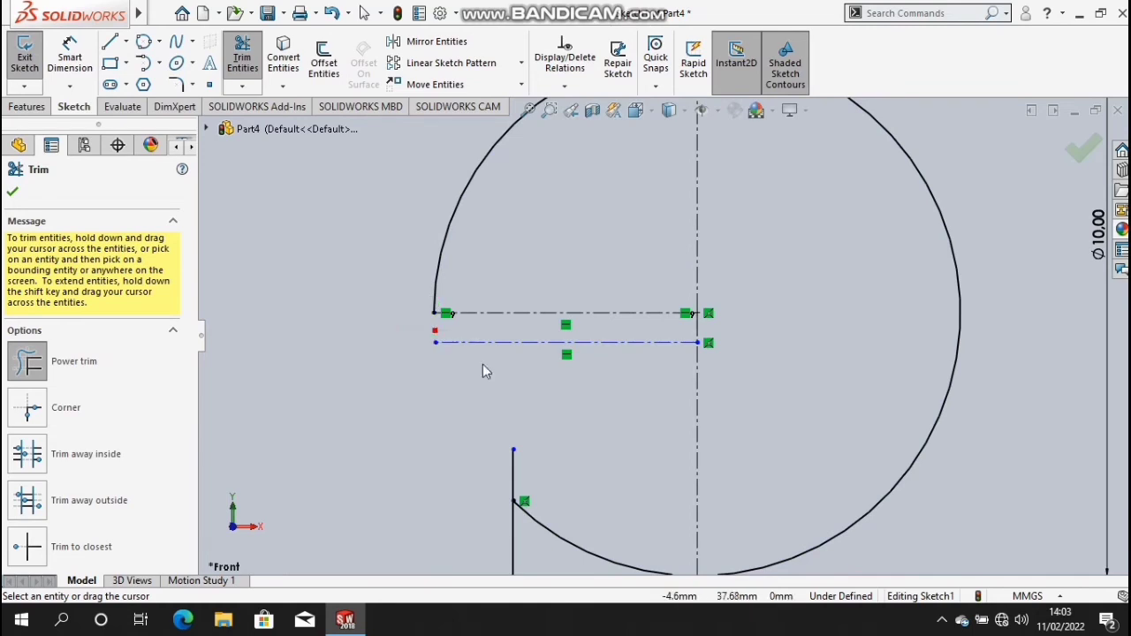
drag(593, 557, 592, 555)
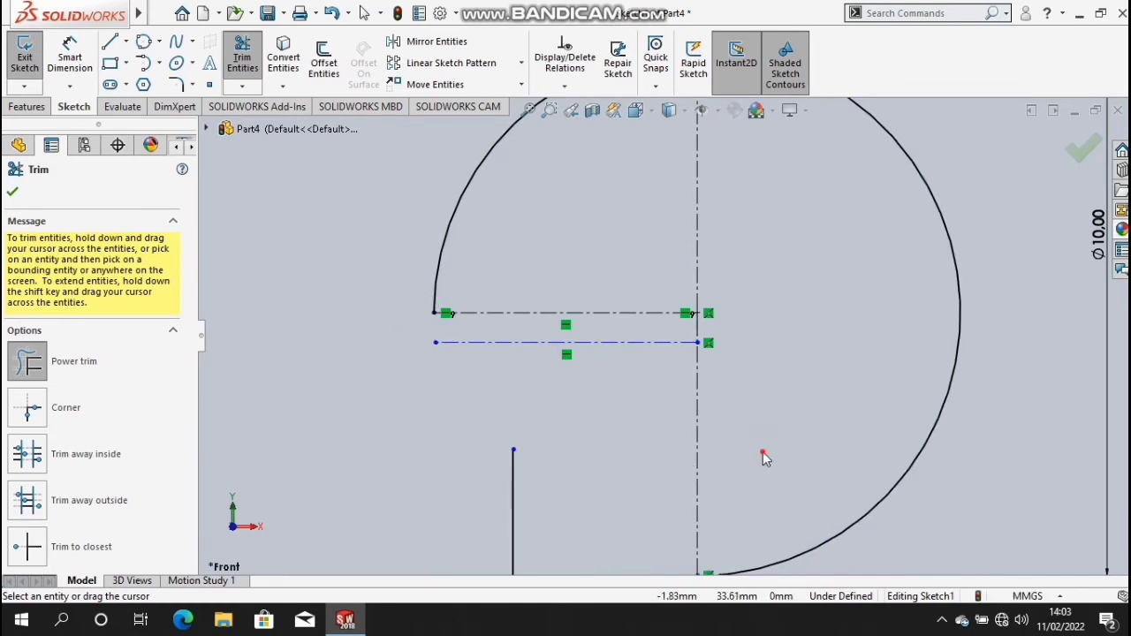
drag(865, 523, 893, 525)
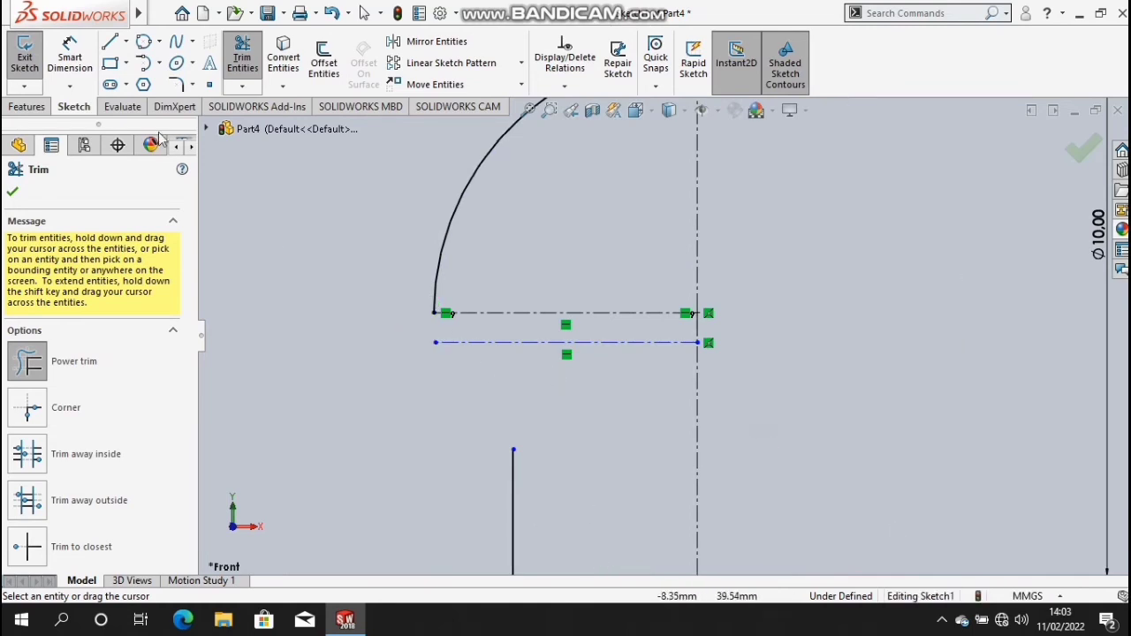
- Dimension the gap between the two horizontal lines to 0.70 mm
click(75, 58)
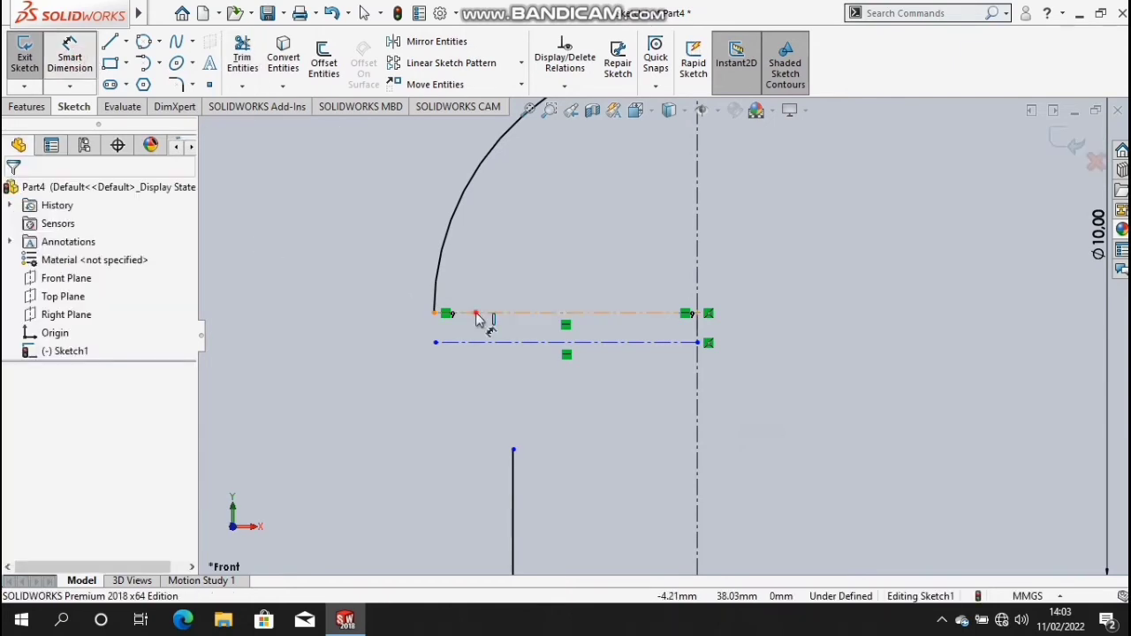
click(491, 343)
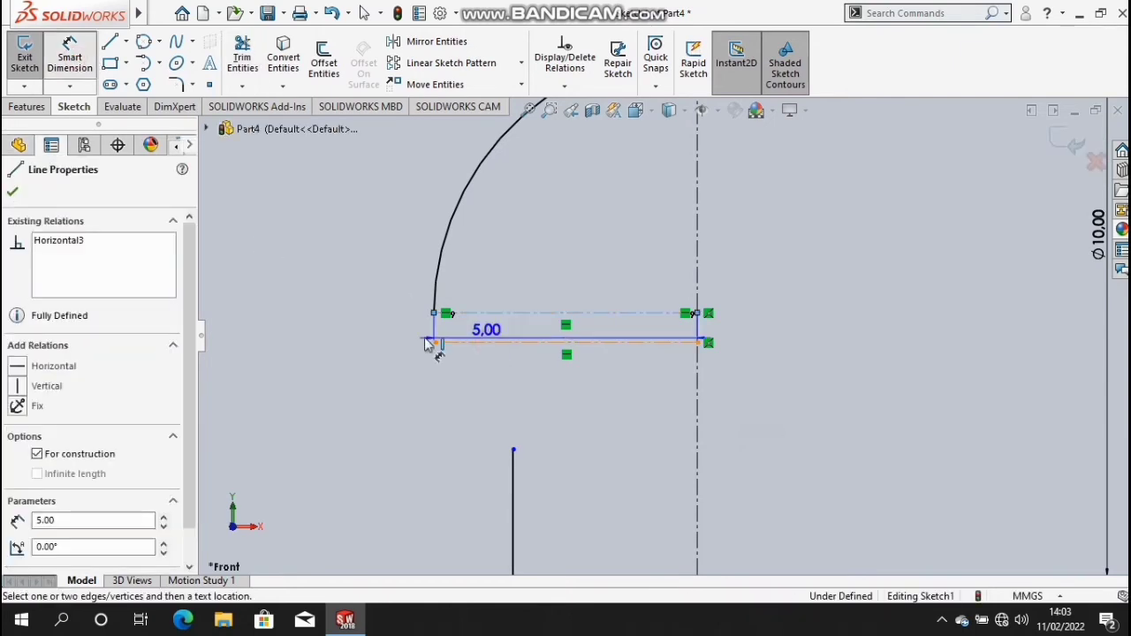
click(238, 328)
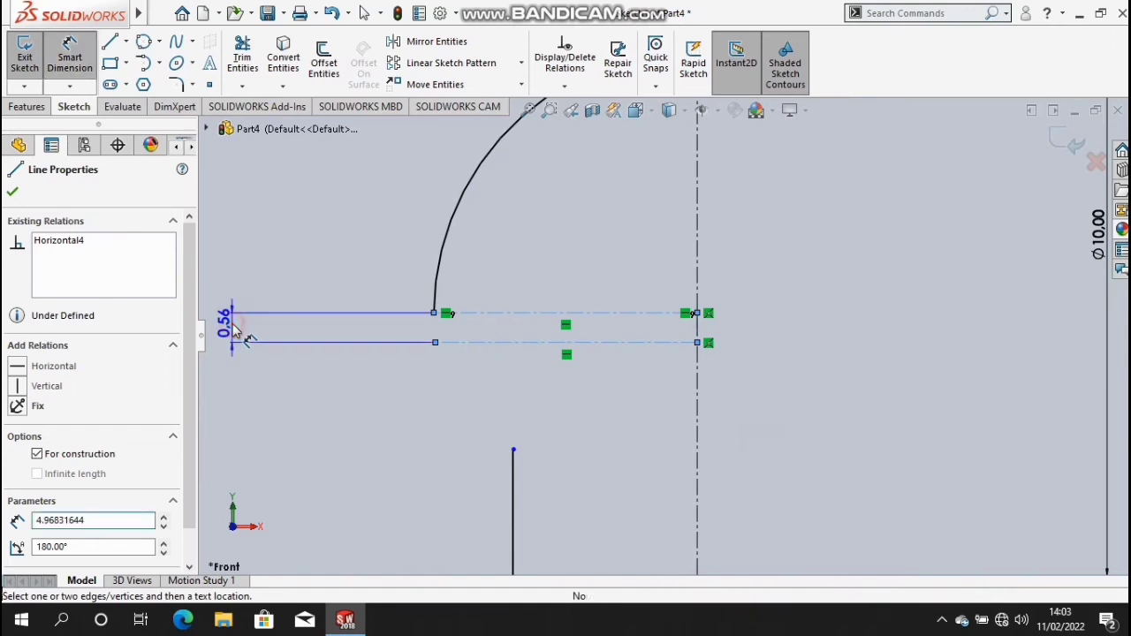
click(225, 326)
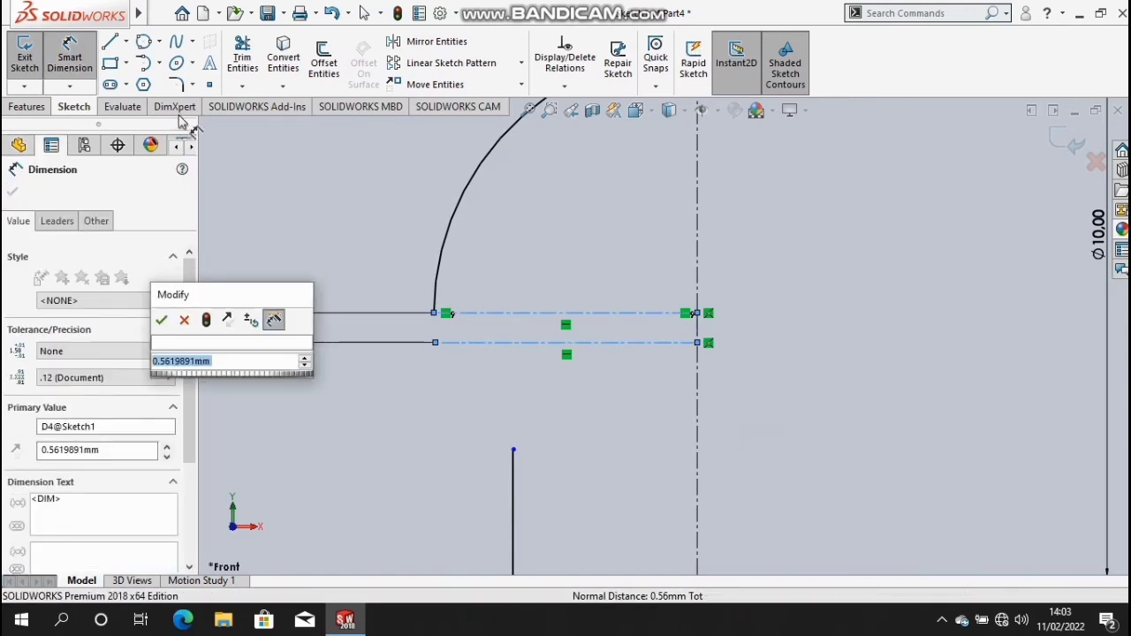
text(0.7)
key(Return)
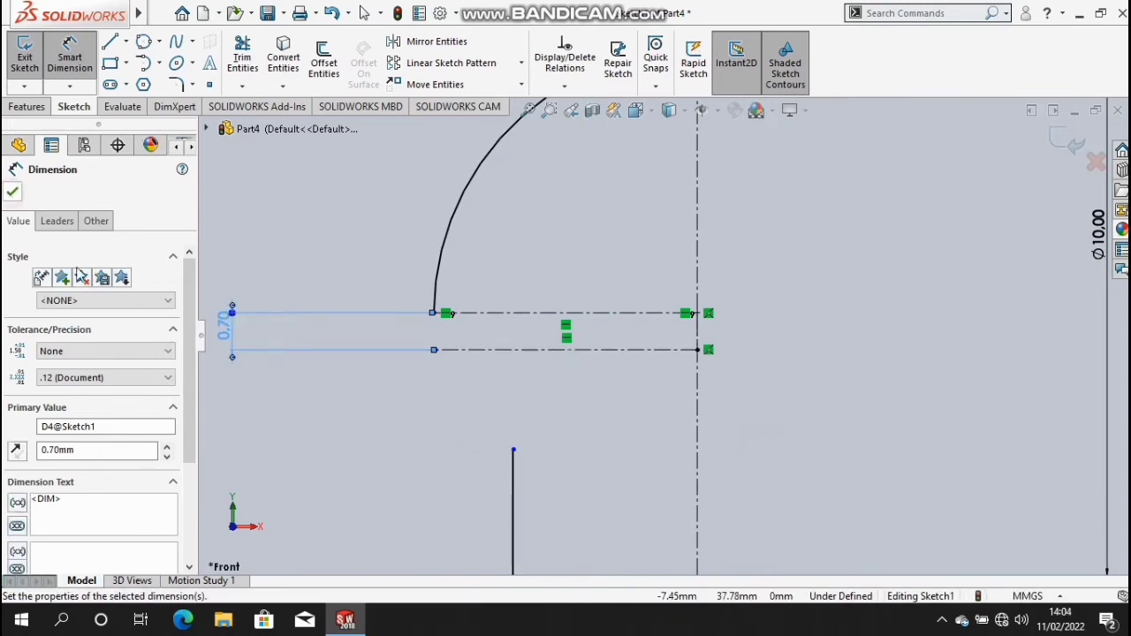
click(464, 459)
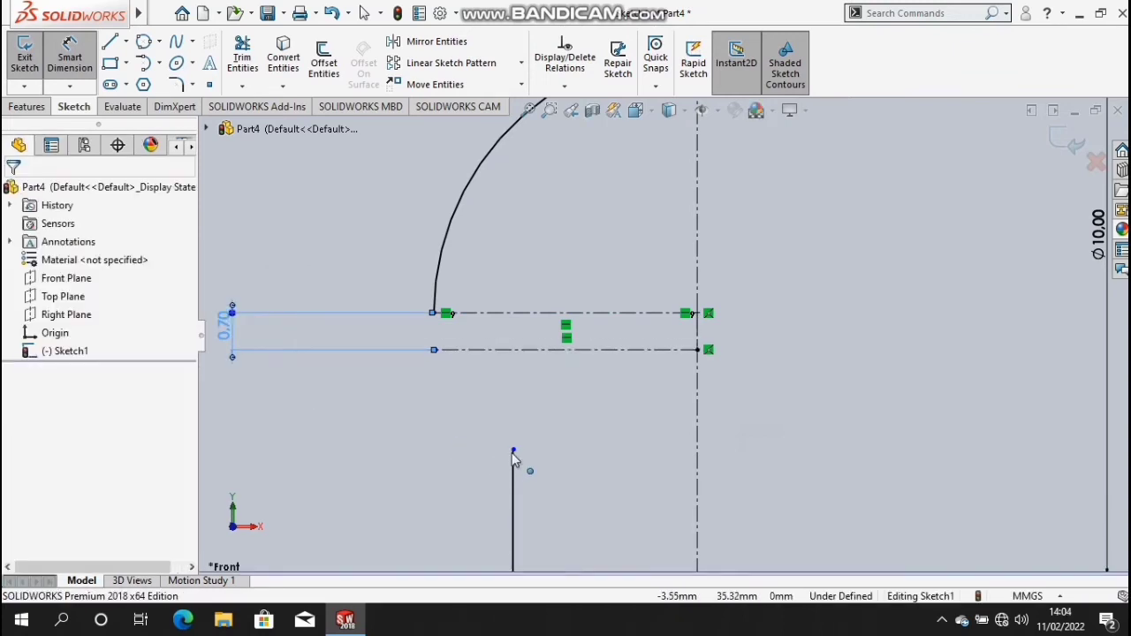
key(Escape)
- Extend the side line and draw connecting lines from the arc end to close the profile
drag(501, 380, 511, 351)
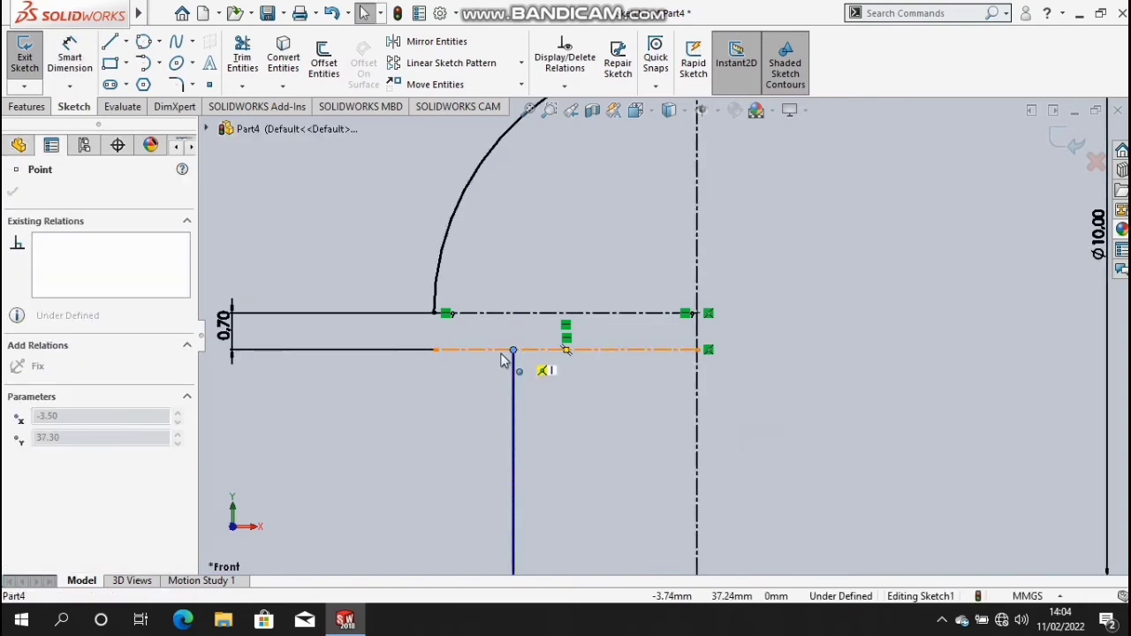
click(111, 44)
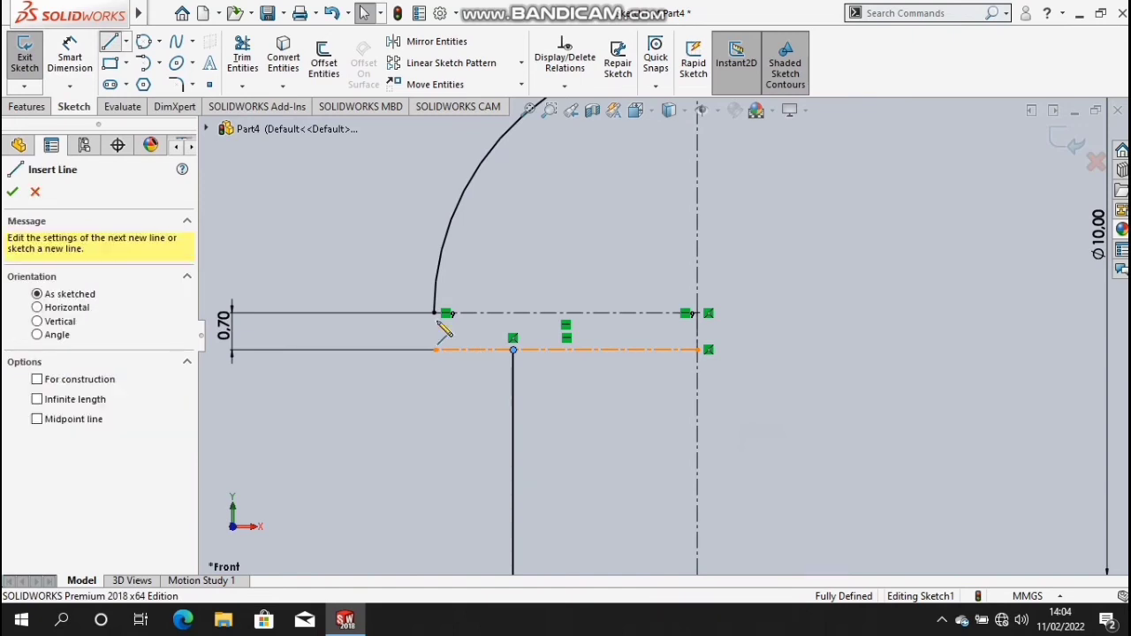
click(434, 314)
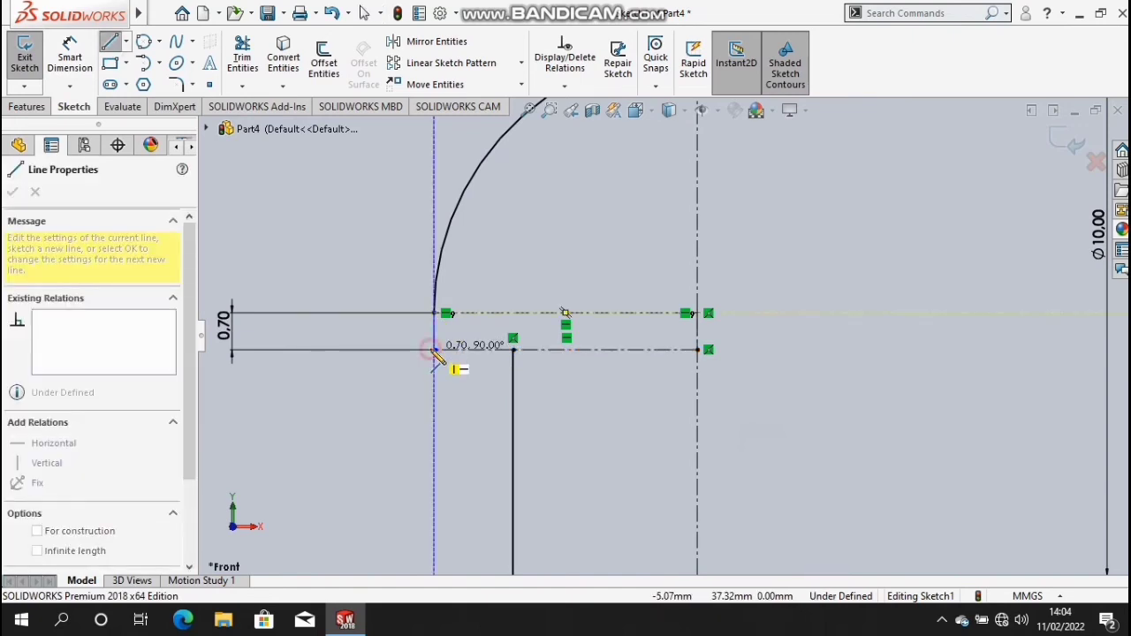
click(434, 349)
click(512, 350)
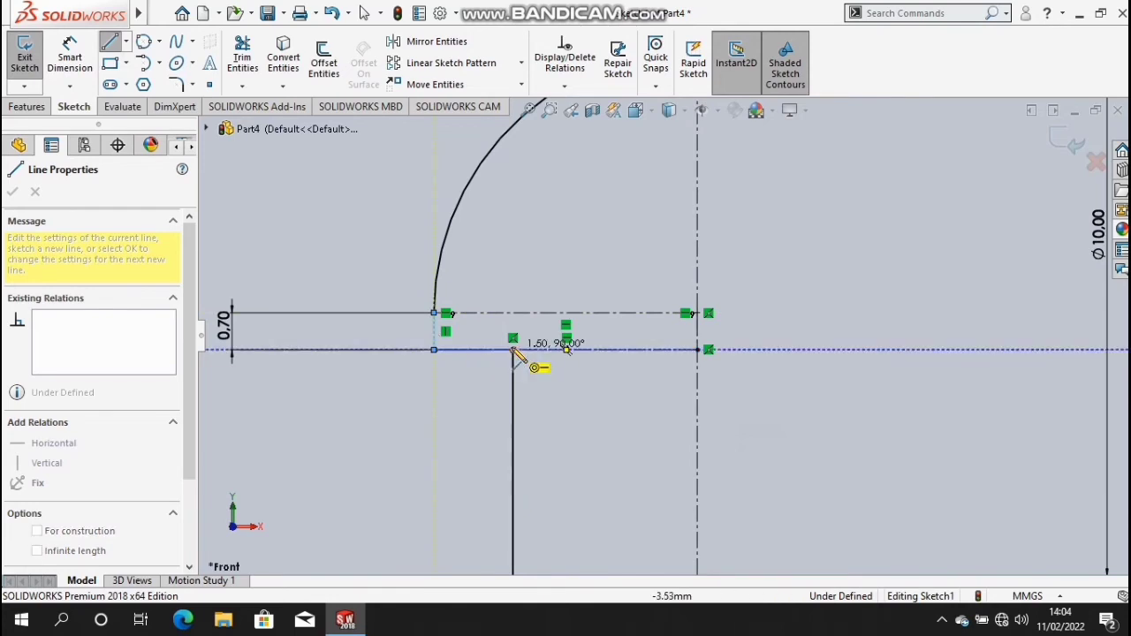
click(512, 349)
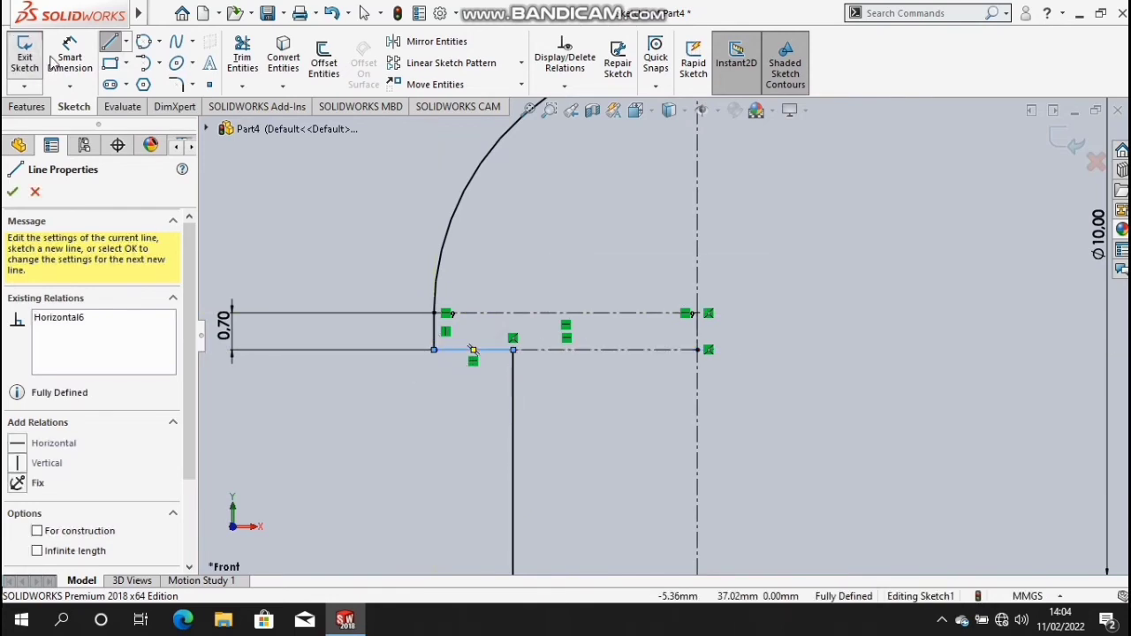
click(14, 192)
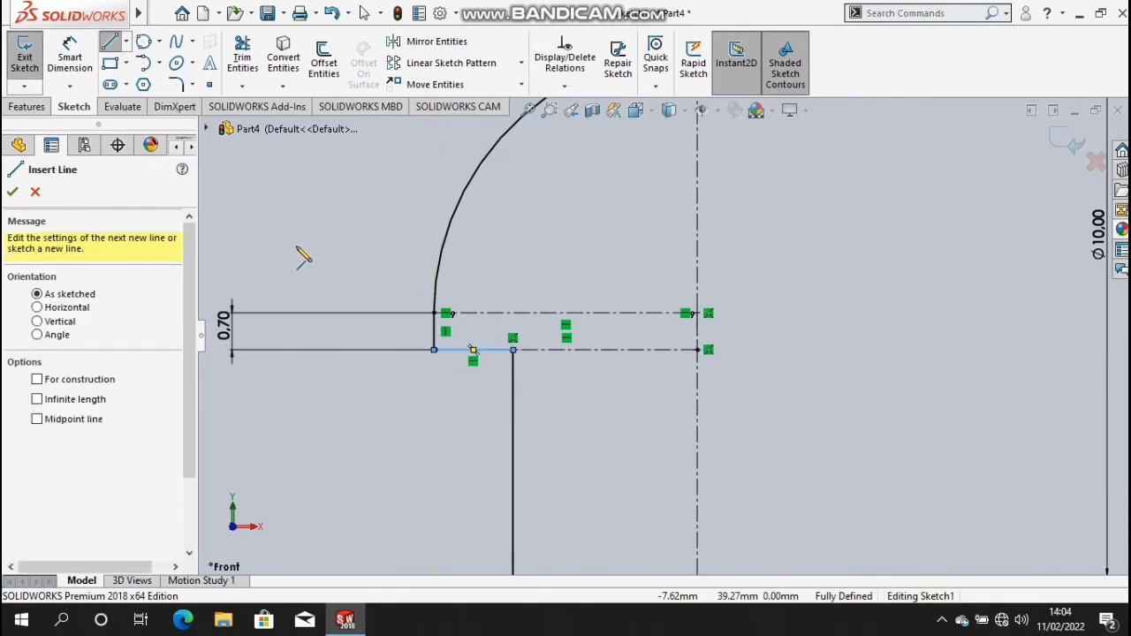
key(z)
key(z)
key(z)
key(z)
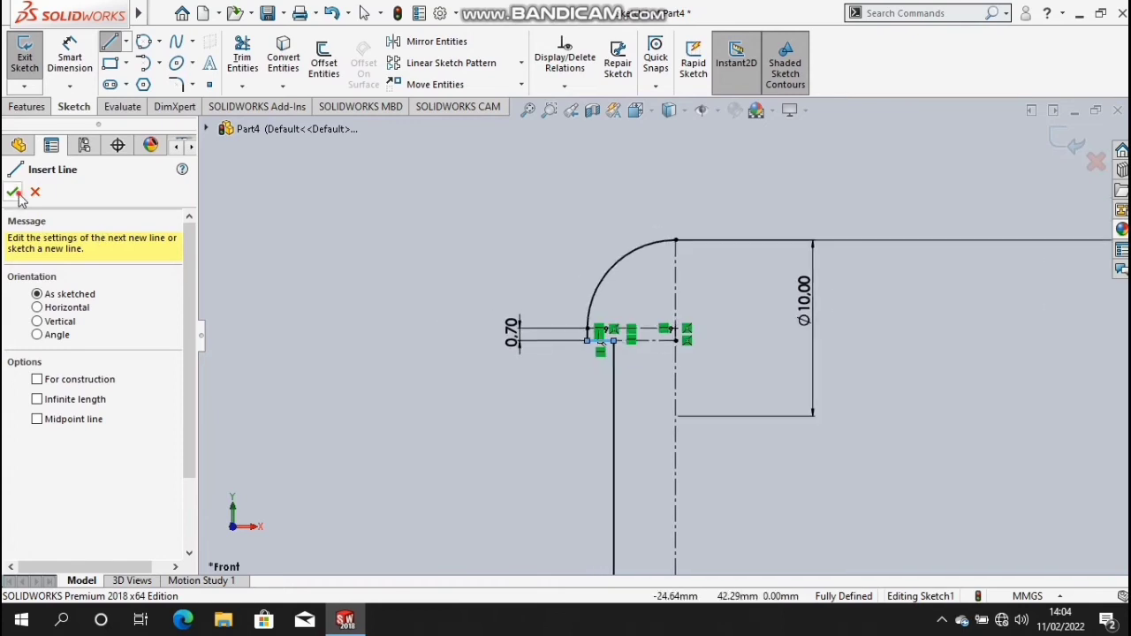
click(15, 193)
- Revolve the sketch 360° about centerline Line9, replacing Line8 as the axis
click(28, 106)
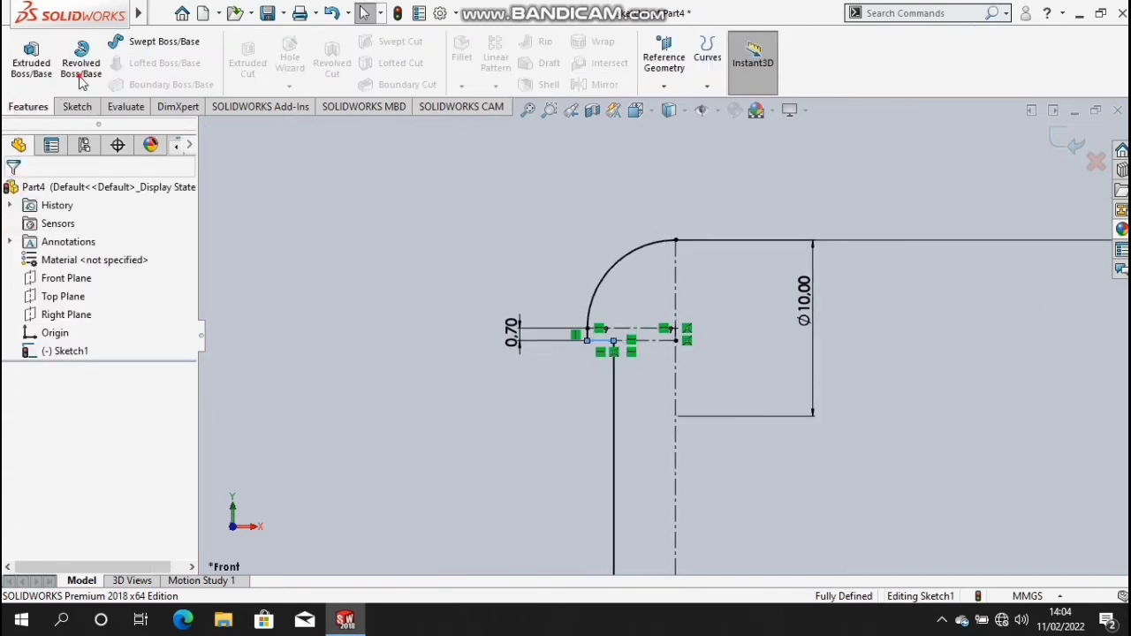
click(80, 75)
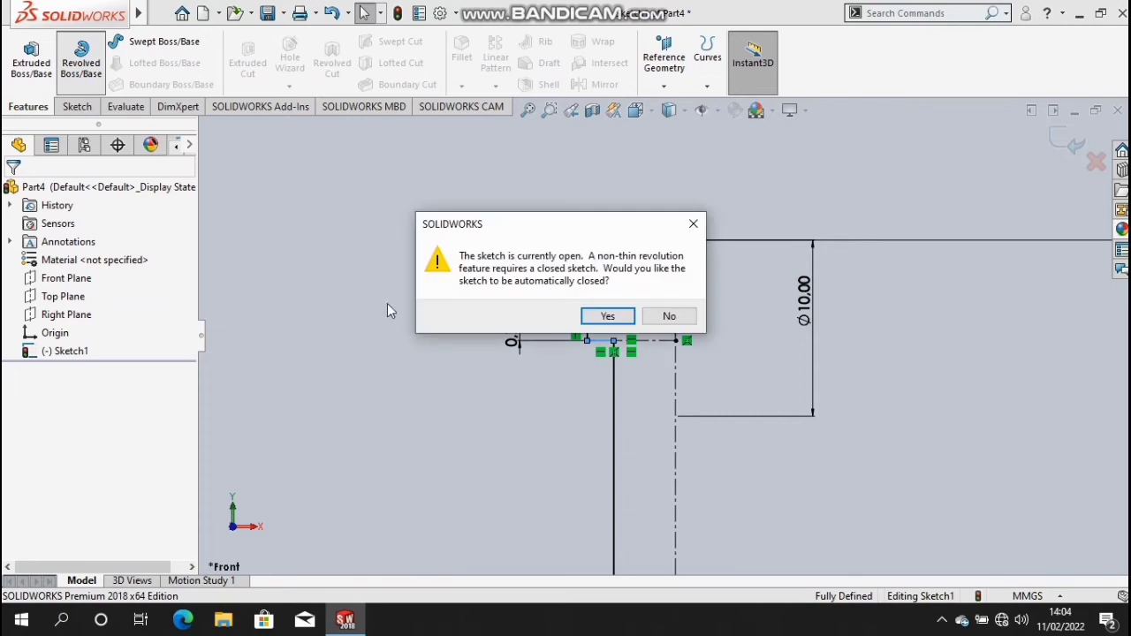
click(598, 326)
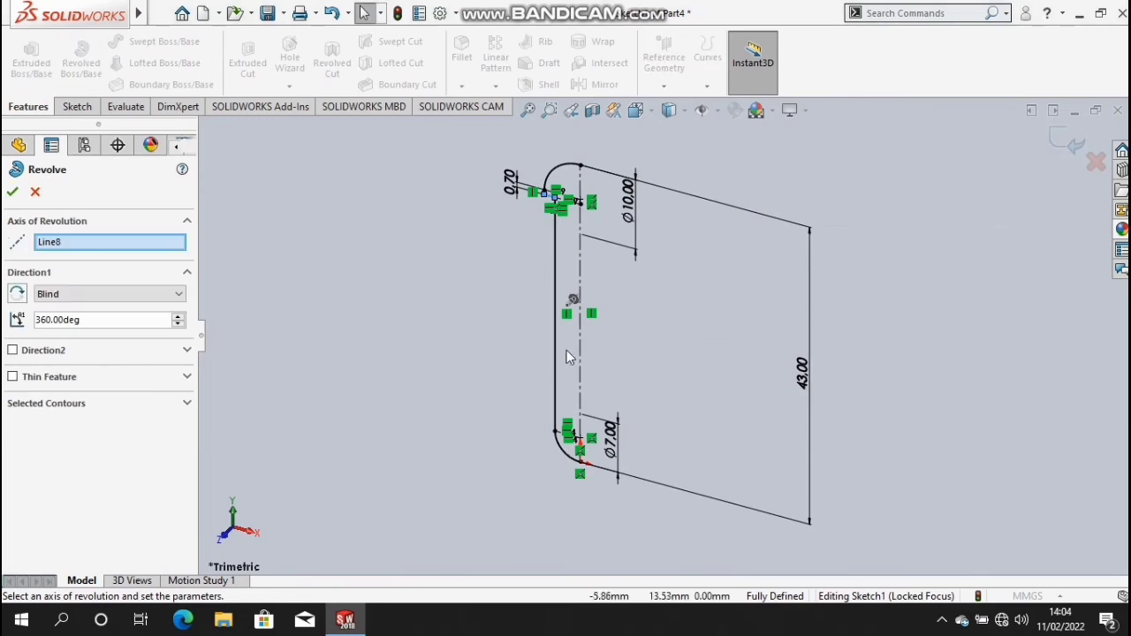
right_click(81, 245)
click(113, 271)
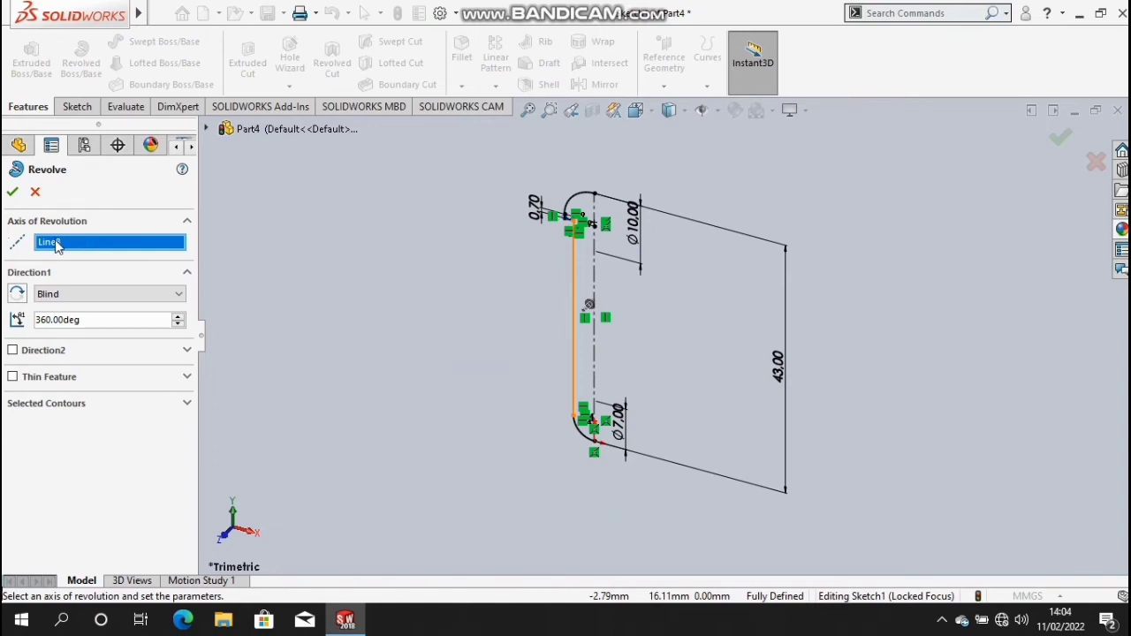
click(595, 358)
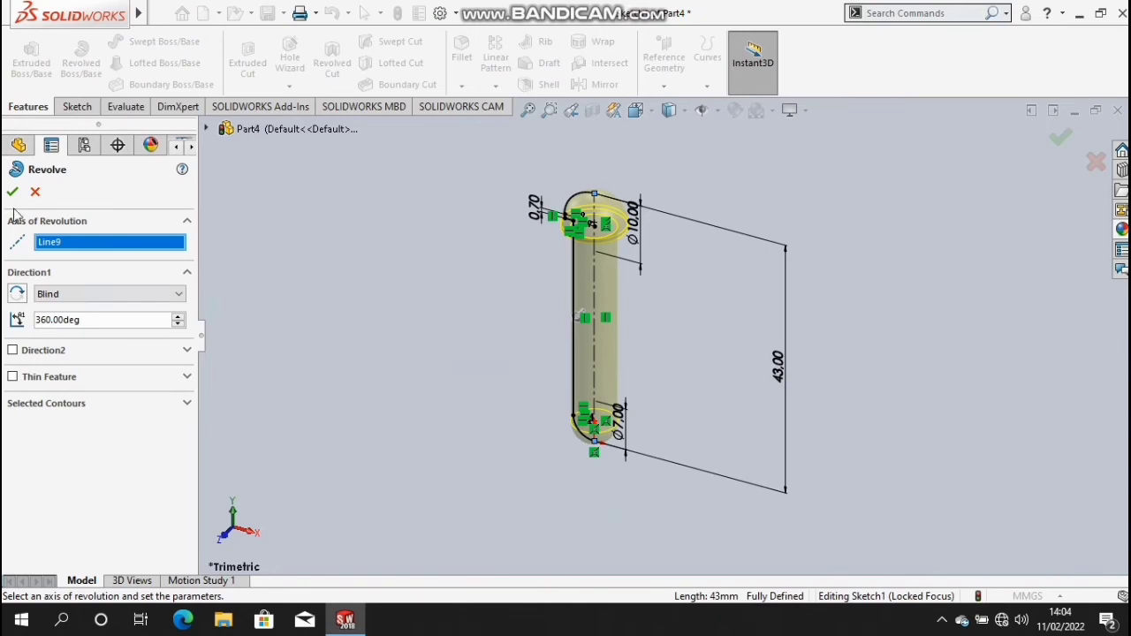
- Orbit the finished pin to inspect its head and domed end
right_click(288, 272)
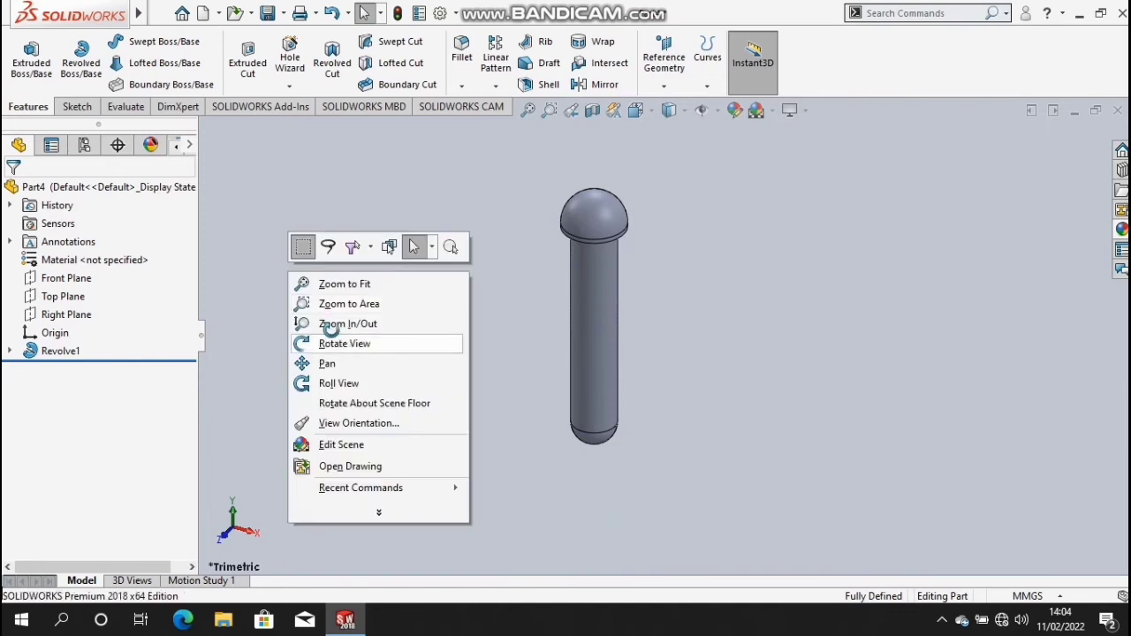
click(340, 344)
mouse_move(434, 374)
mouse_down()
mouse_move(276, 237)
mouse_move(278, 288)
mouse_move(363, 285)
mouse_move(298, 225)
mouse_move(238, 212)
mouse_move(227, 189)
mouse_up()
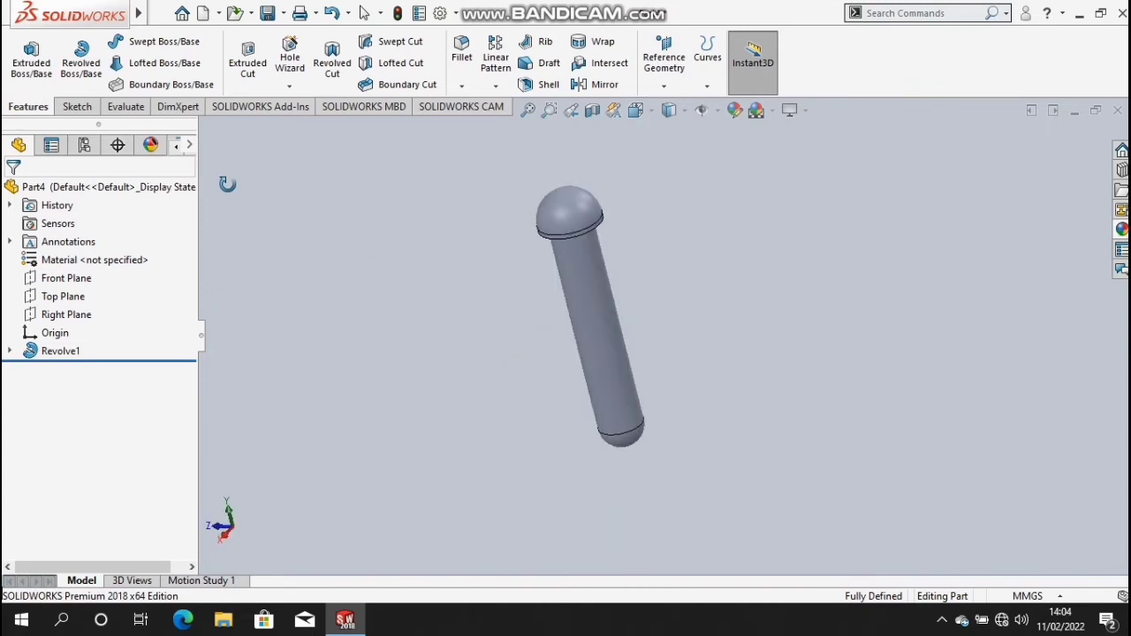
drag(498, 285, 541, 332)
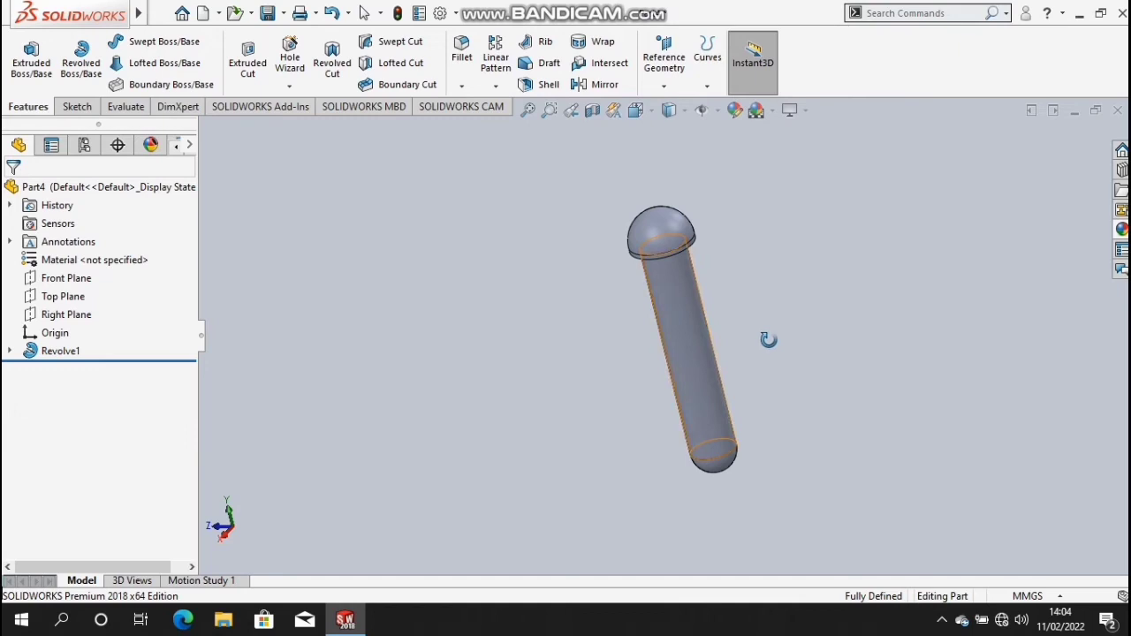
scroll(767, 340, down, 2)
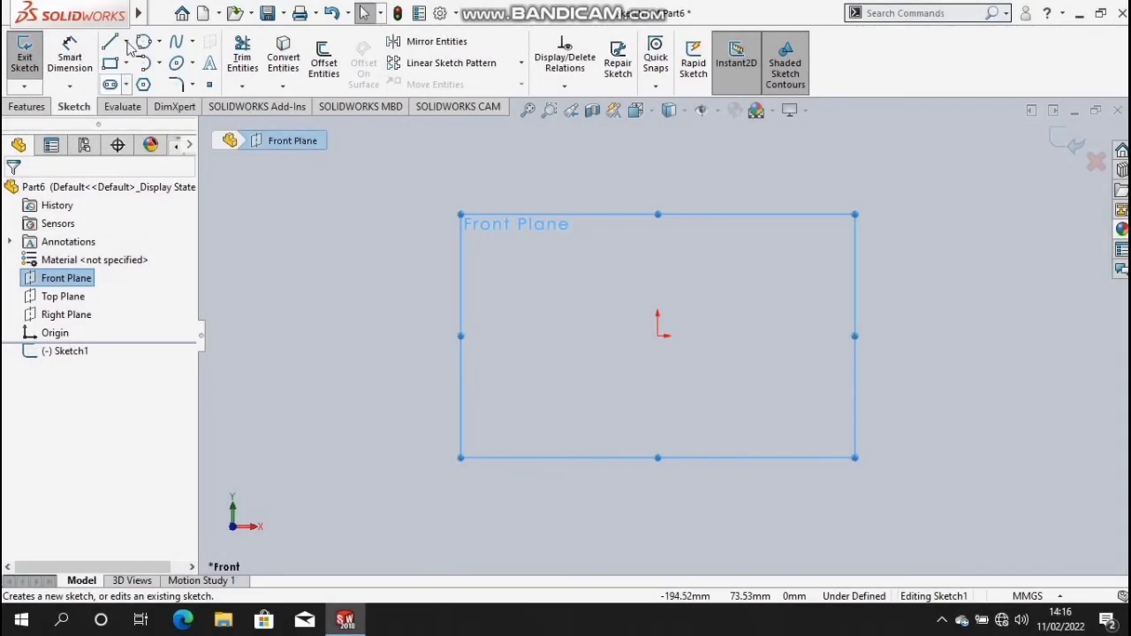
- Draw two concentric circles centred on the origin
click(143, 43)
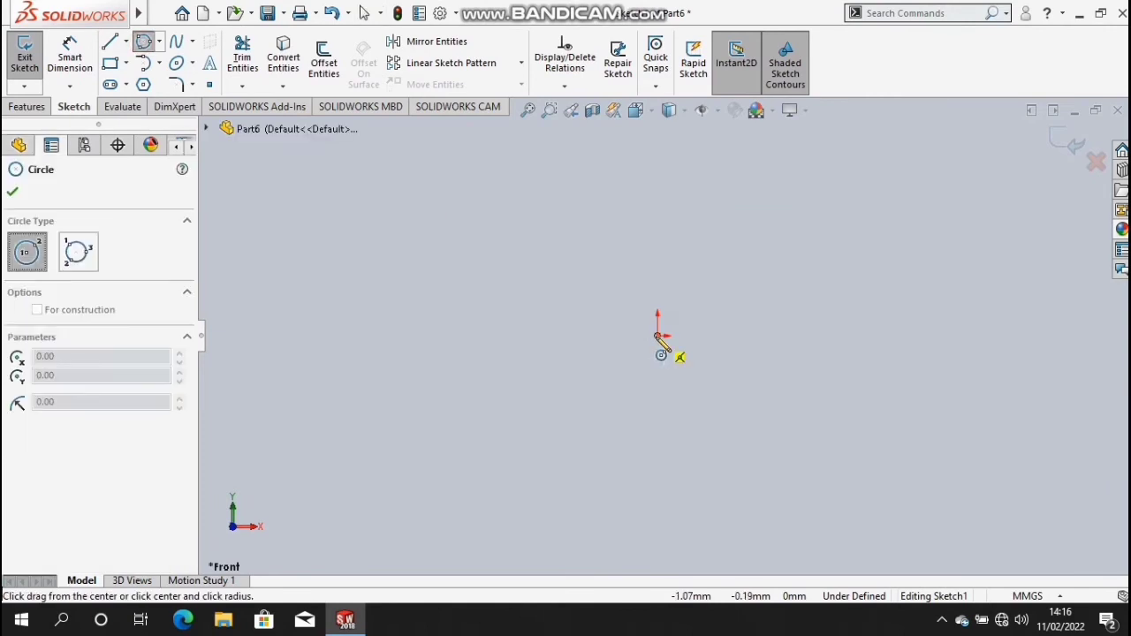
click(712, 352)
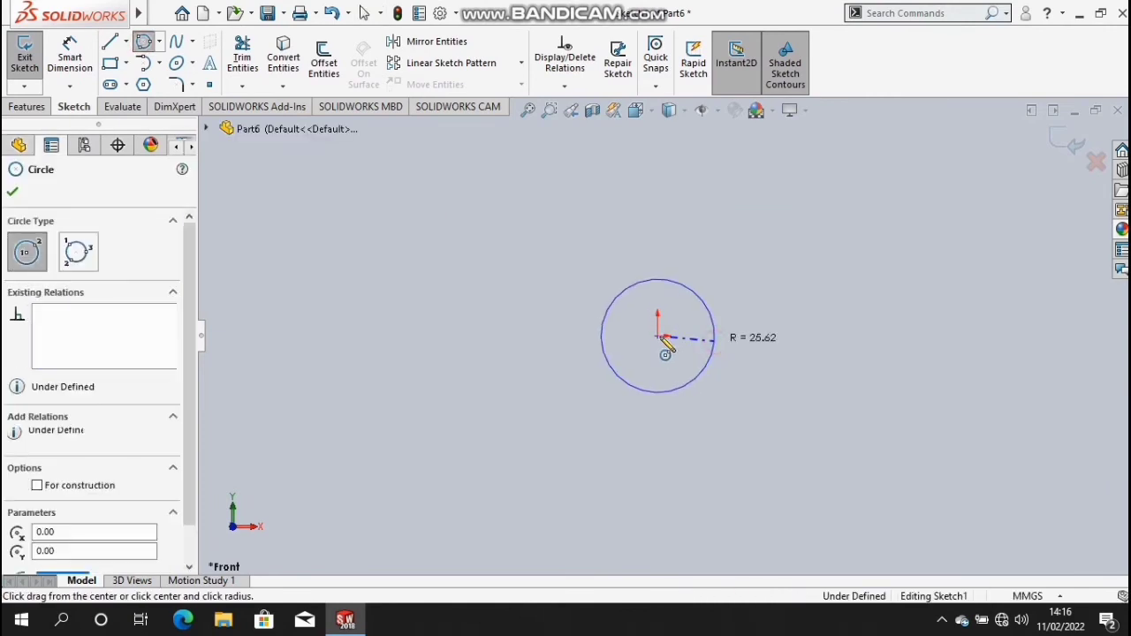
click(657, 335)
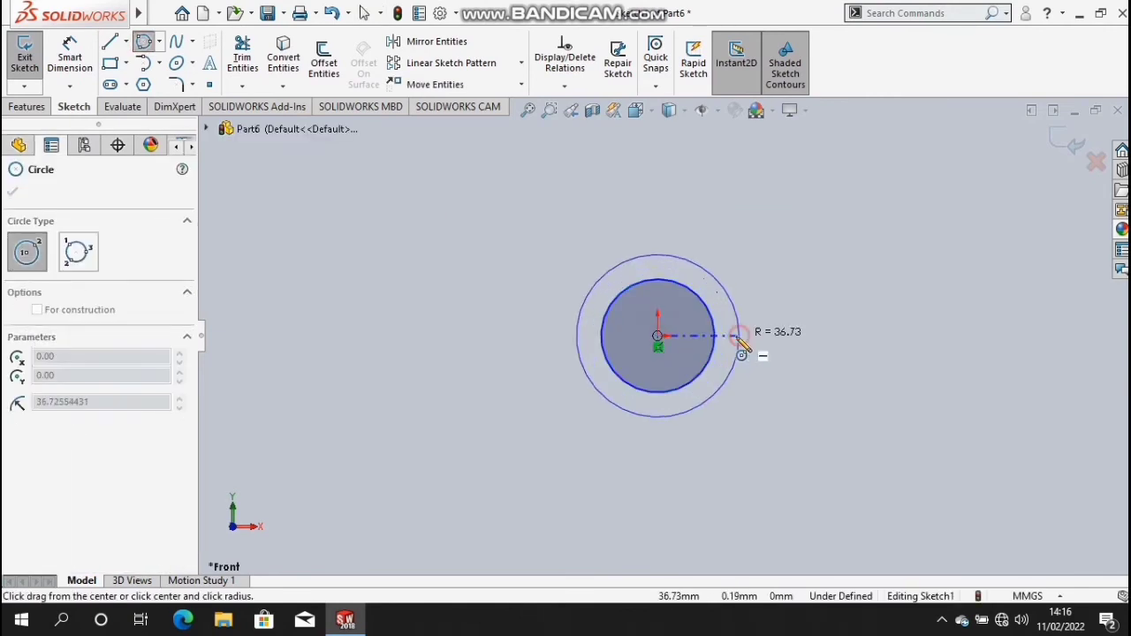
- Dimension the inner circle Ø30 and the outer circle Ø35
click(64, 55)
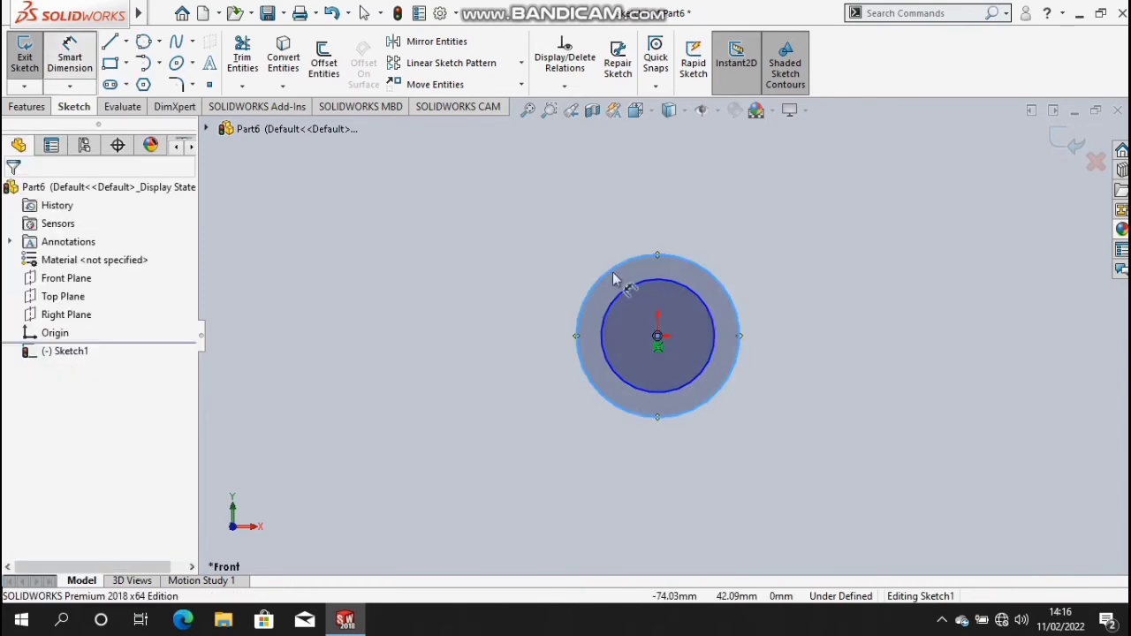
click(804, 347)
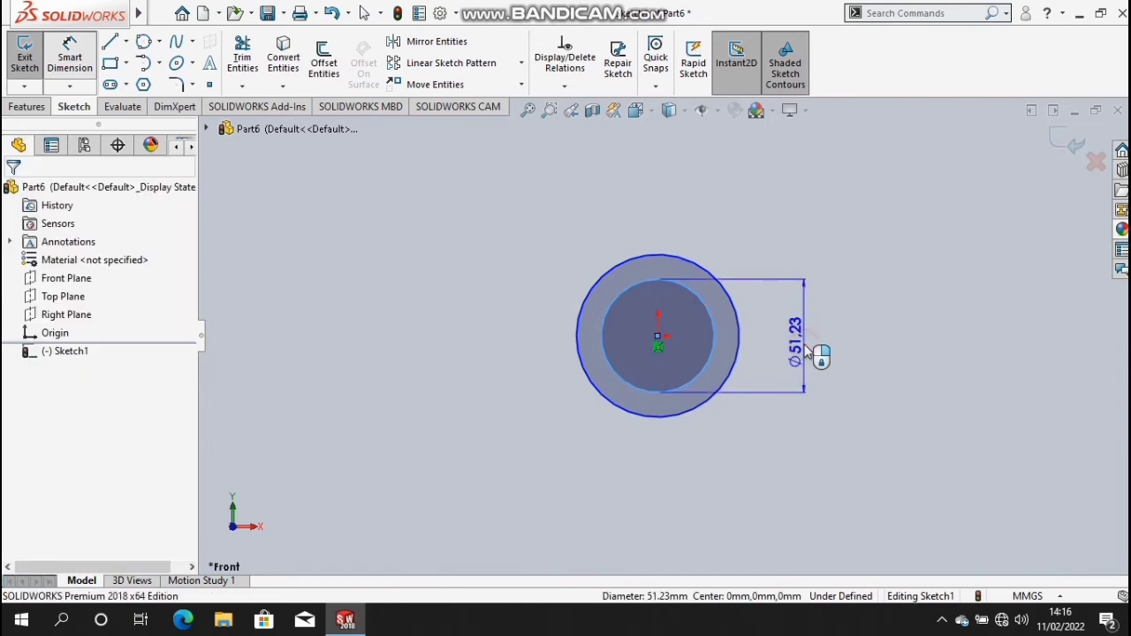
click(807, 351)
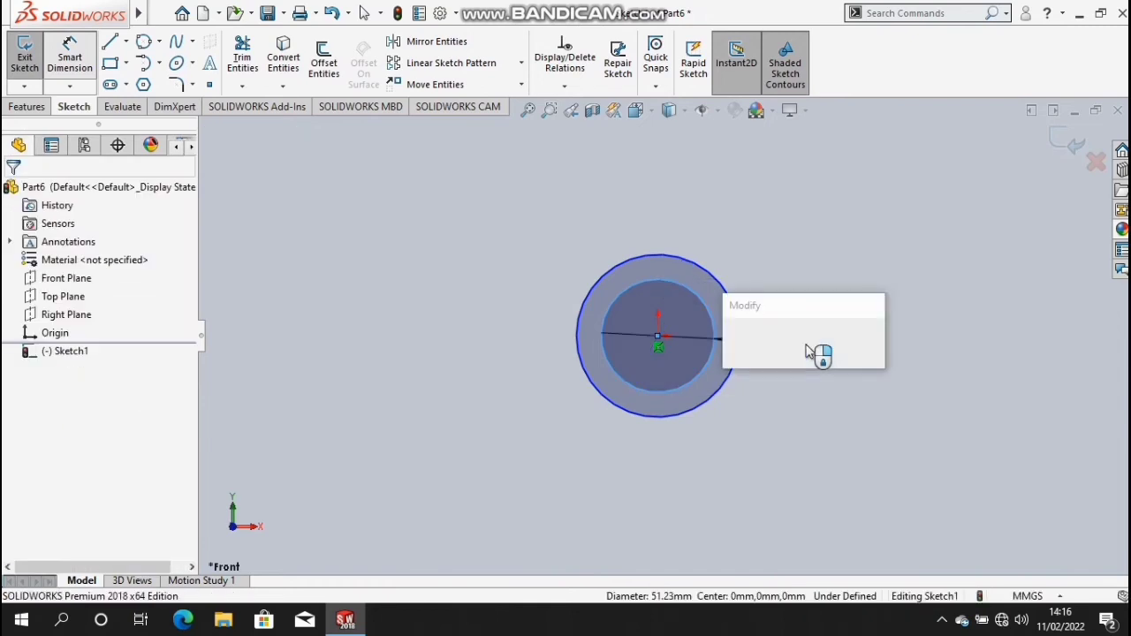
text(3)
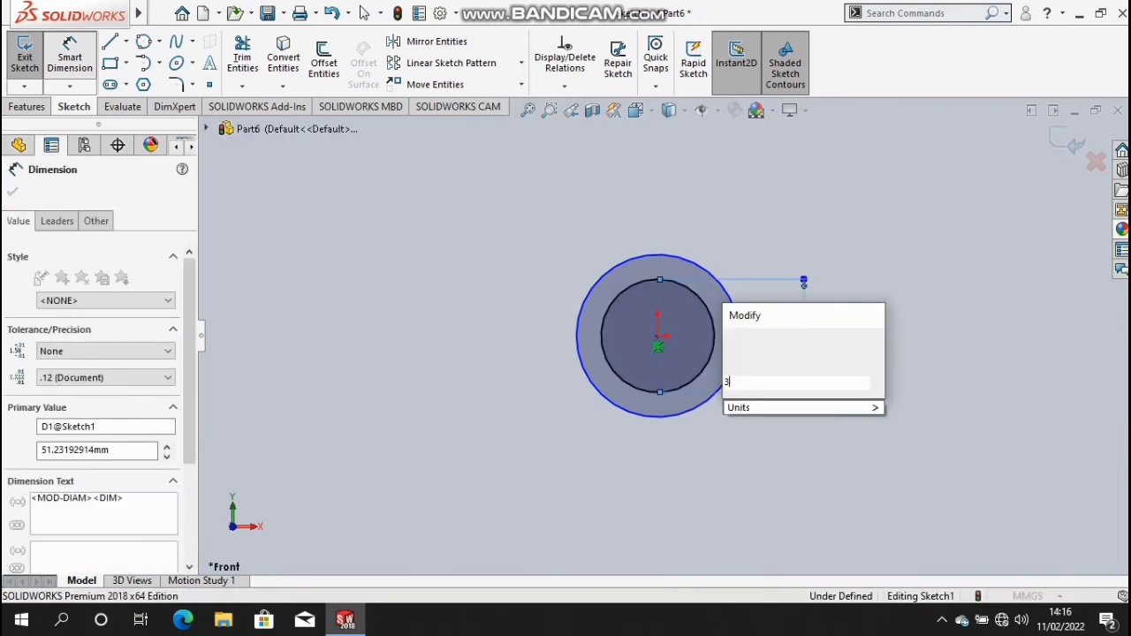
text(0)
key(Return)
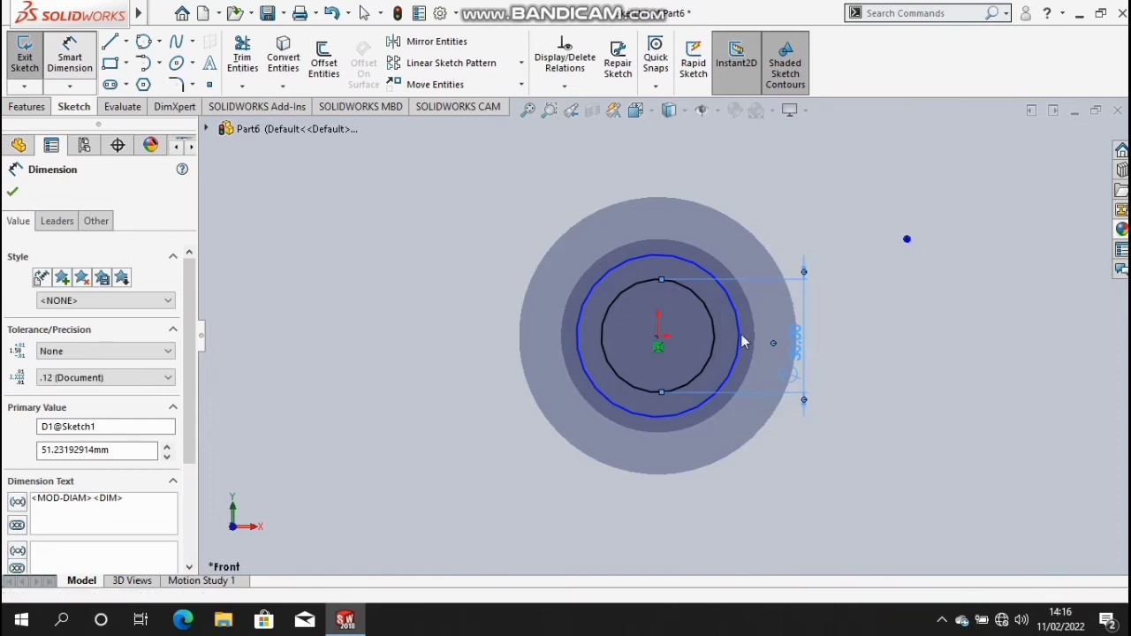
click(870, 347)
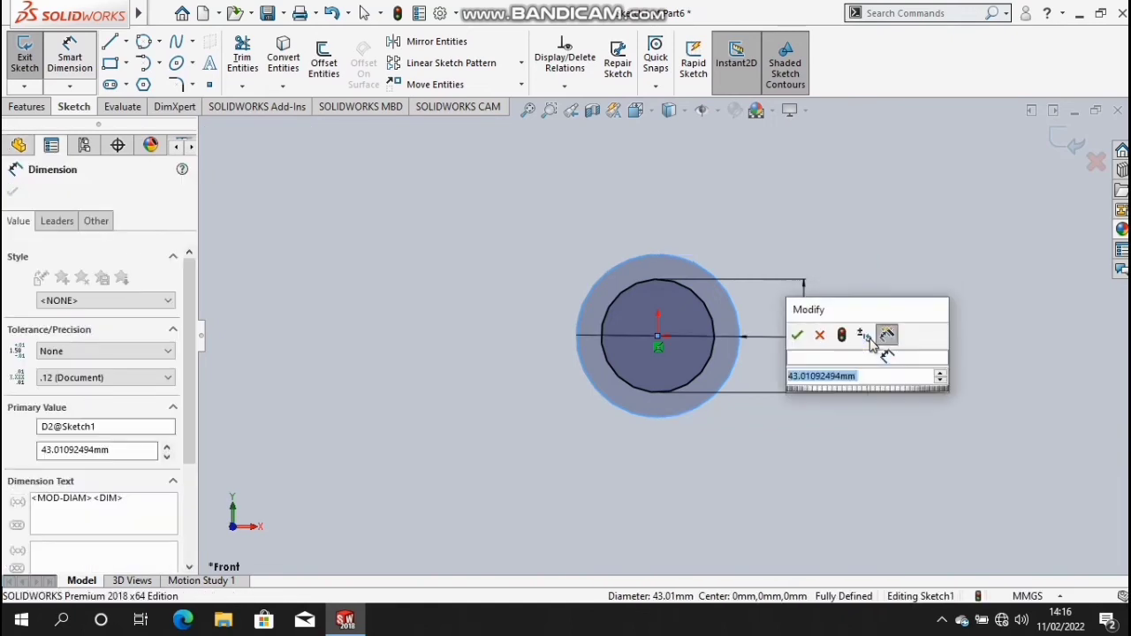
key(Return)
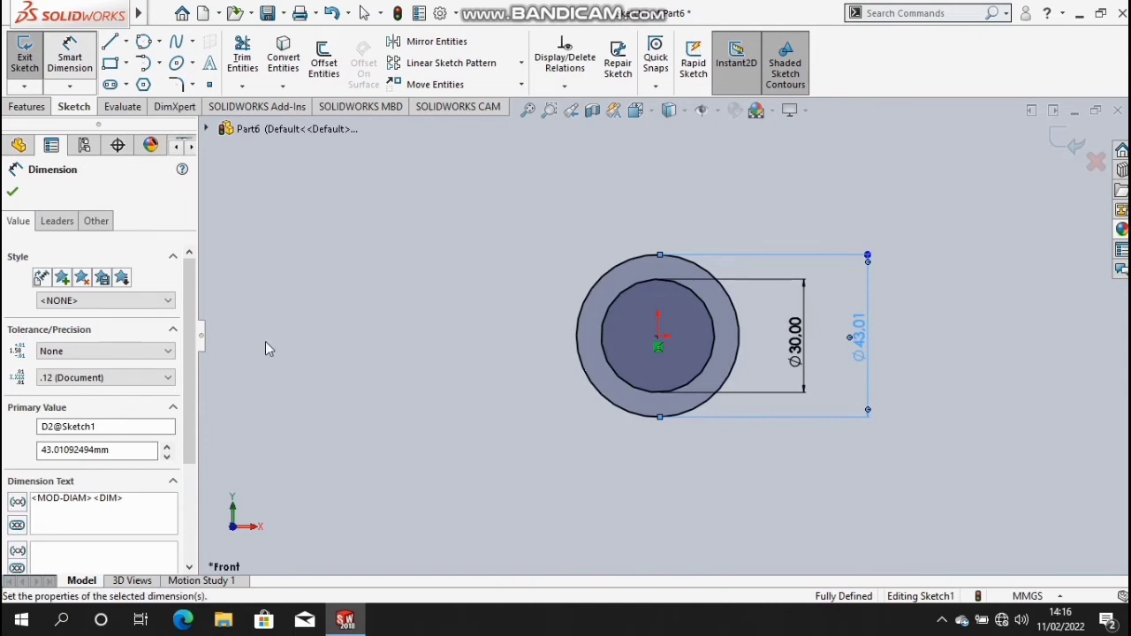
click(12, 192)
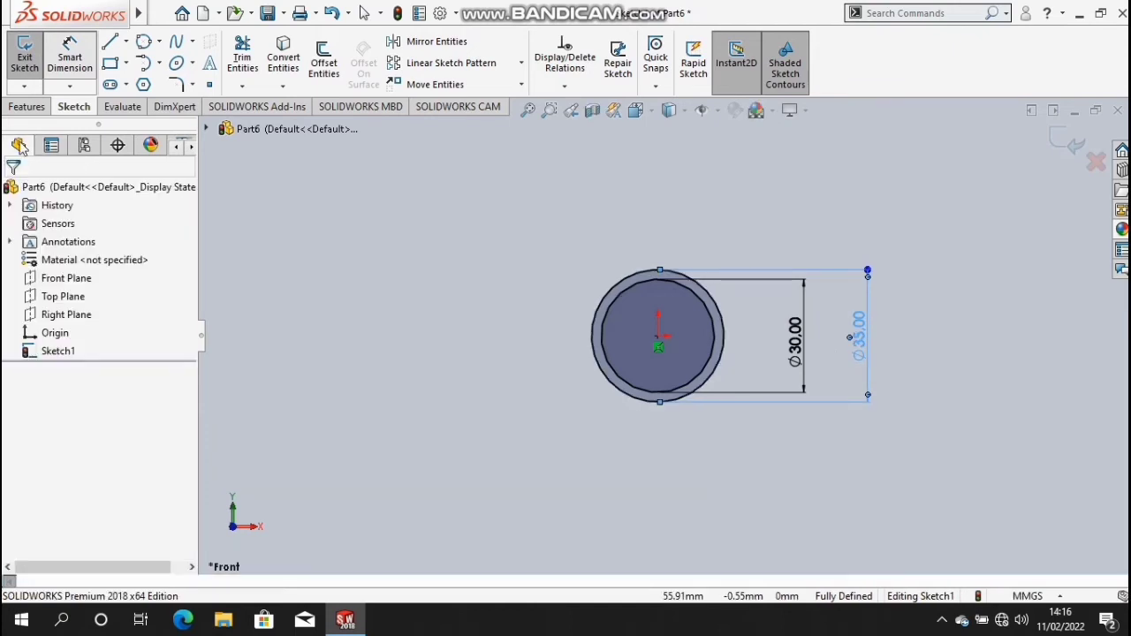
click(32, 108)
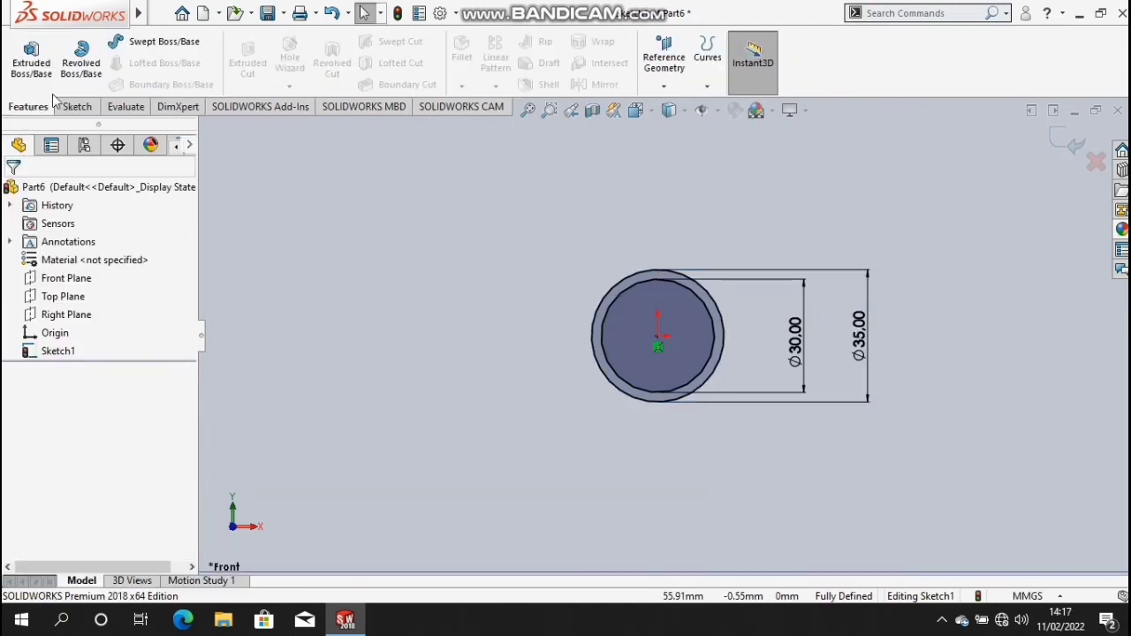
- Extrude the ring sketch 16 mm in Direction 1 into a hollow tube
click(51, 74)
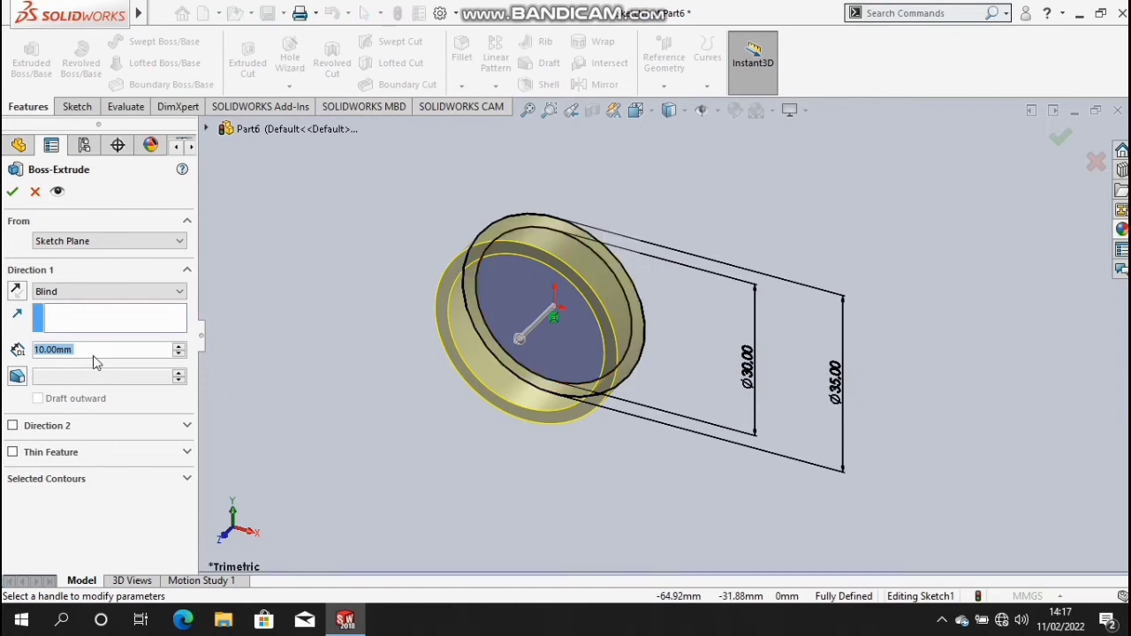
key(BackSpace)
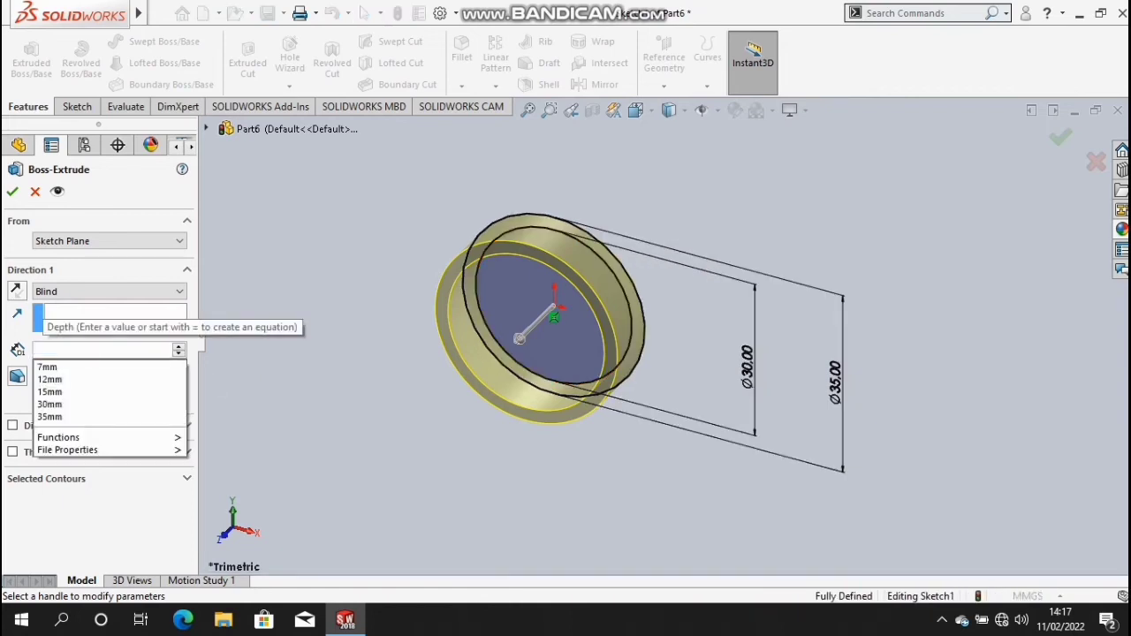
text(16)
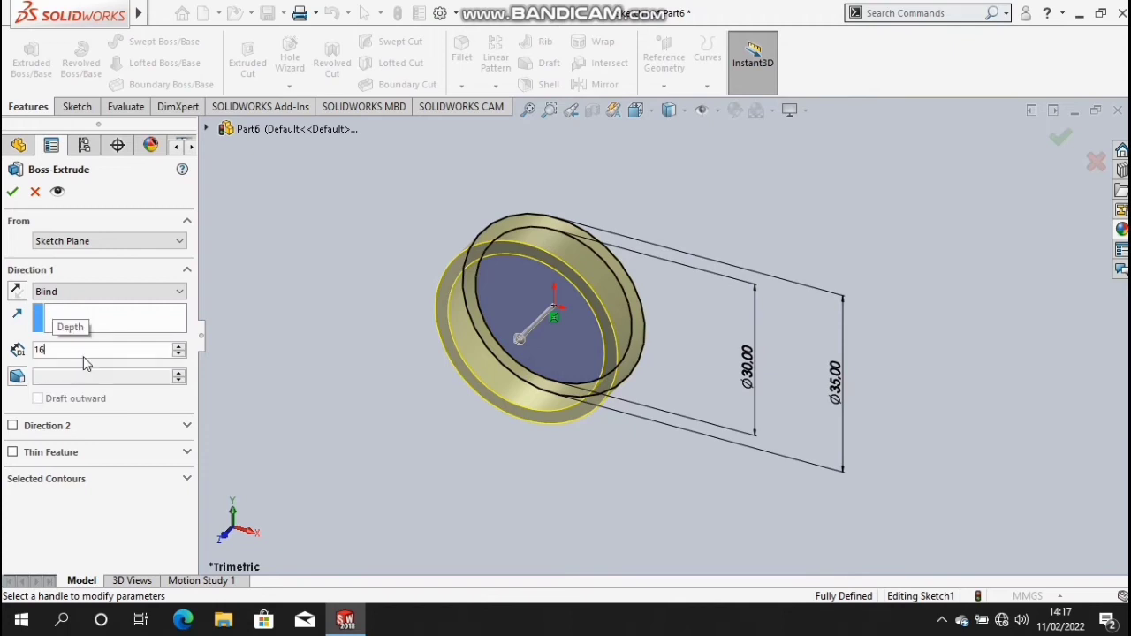
key(Return)
click(14, 192)
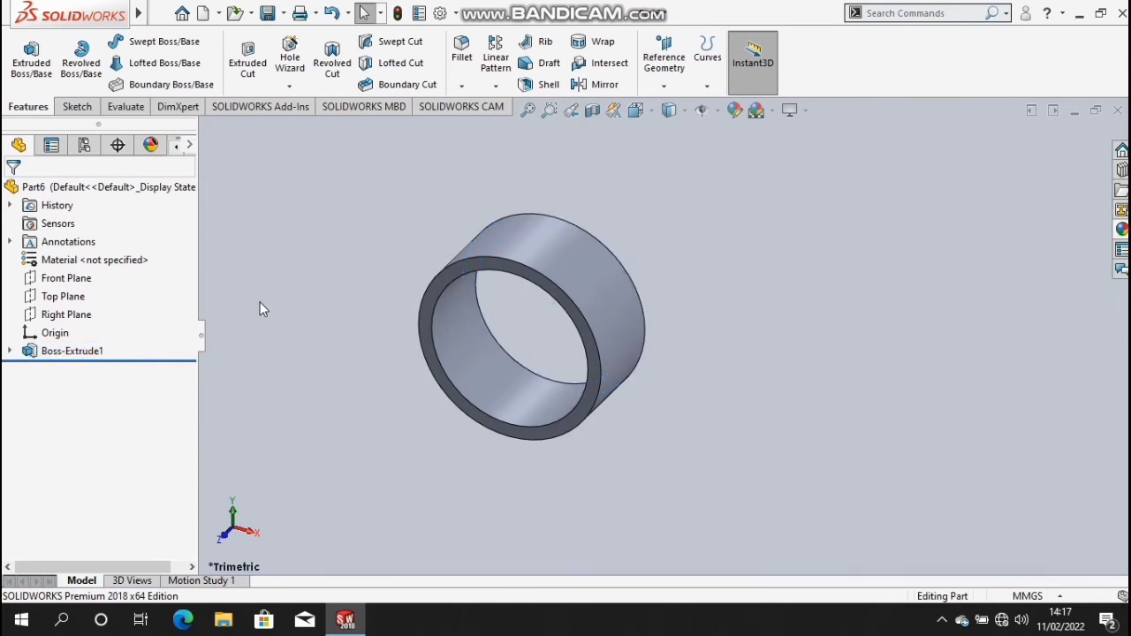
- Start a new sketch on the Top Plane and view it normal-to
click(78, 297)
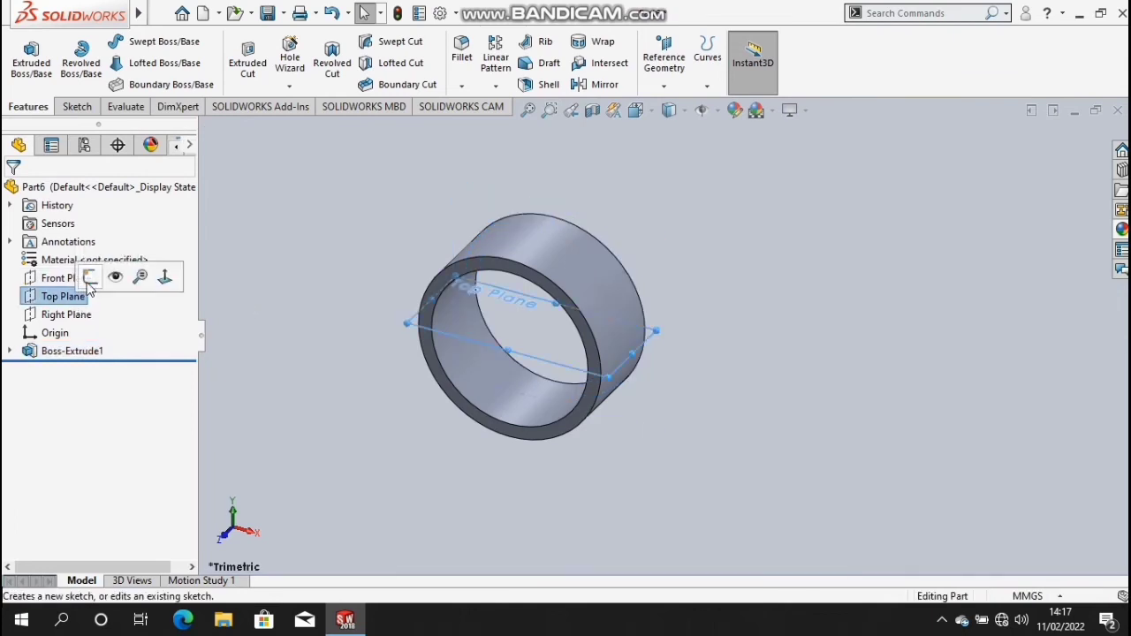
click(91, 280)
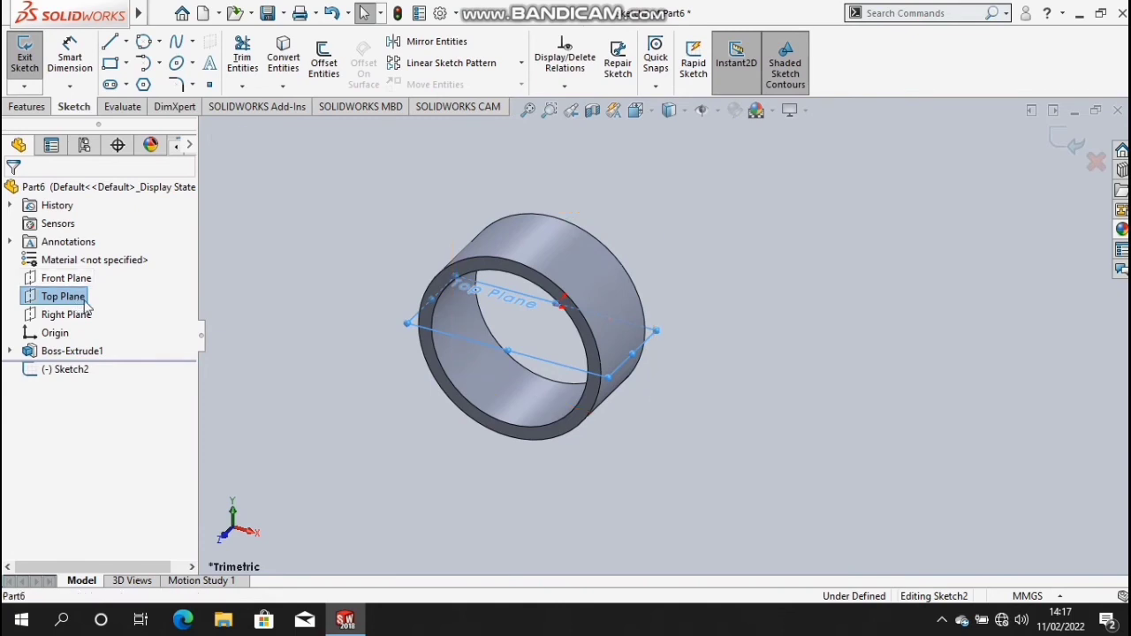
right_click(82, 300)
click(161, 270)
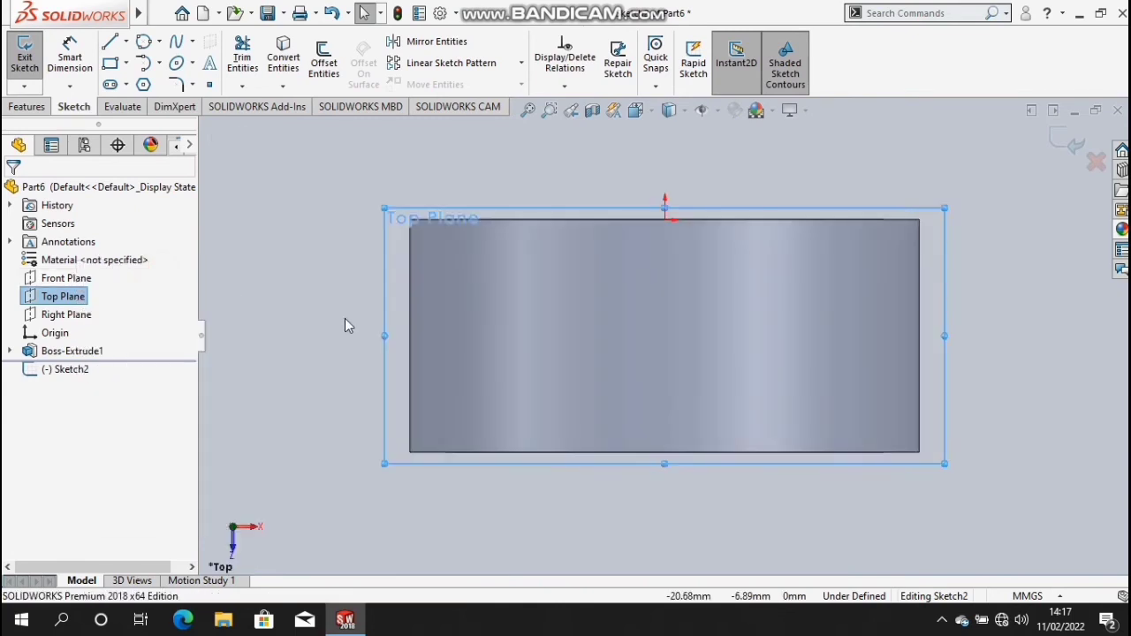
- Draw a vertical centerline down to the ring's bottom edge
click(126, 42)
click(148, 83)
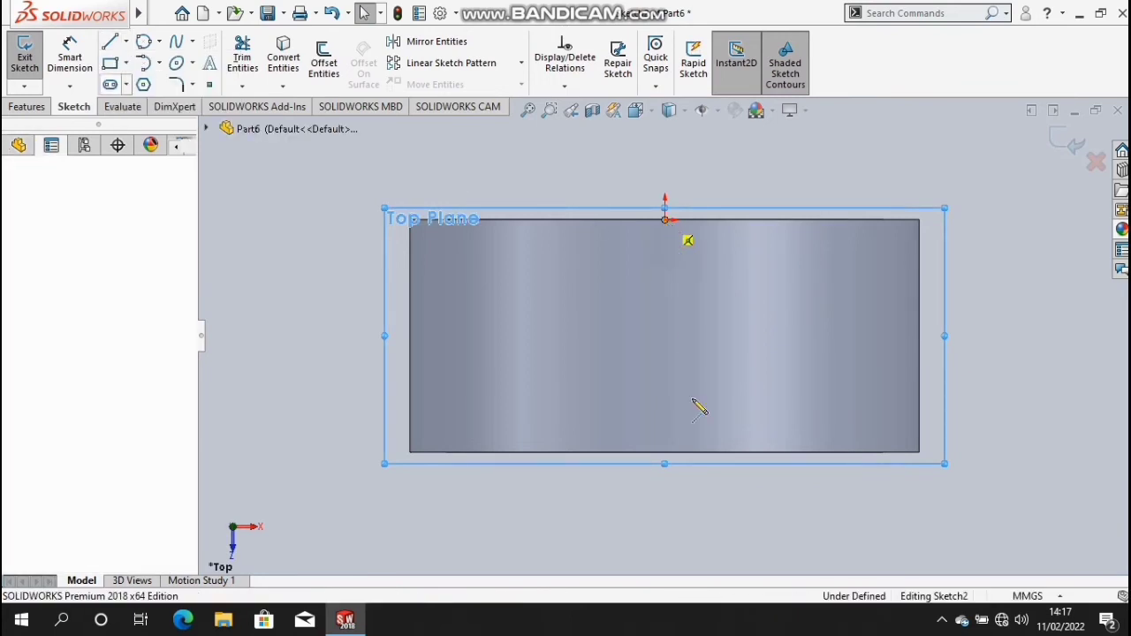
click(665, 450)
key(Escape)
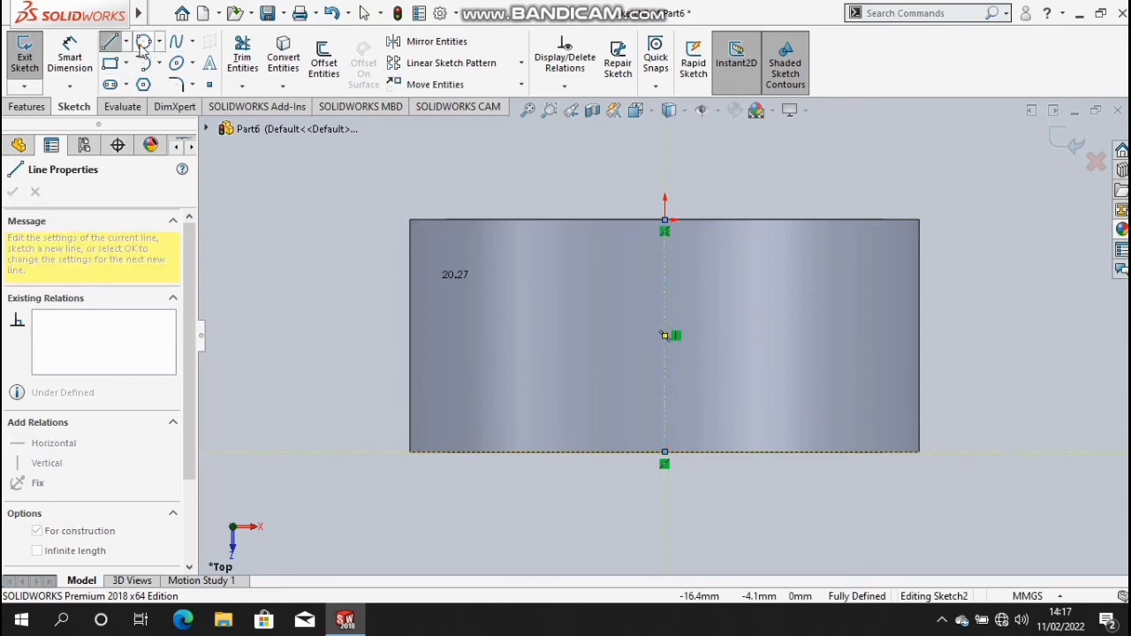
key(Escape)
- Draw a circle centred on the centerline and dimension it Ø7 mm
key(c)
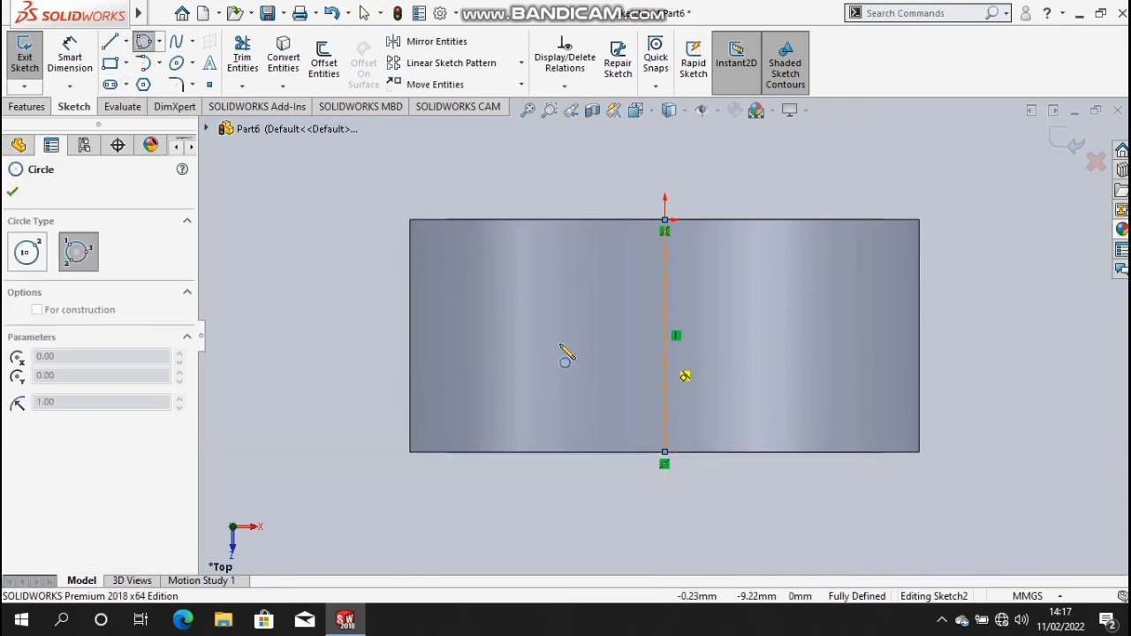
click(37, 255)
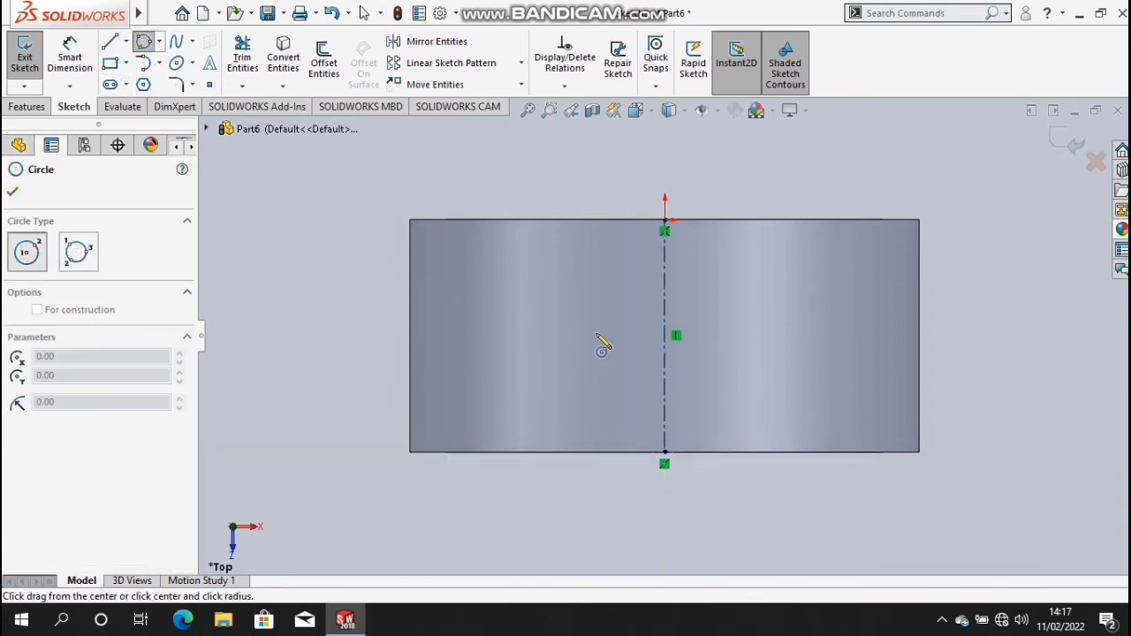
click(665, 336)
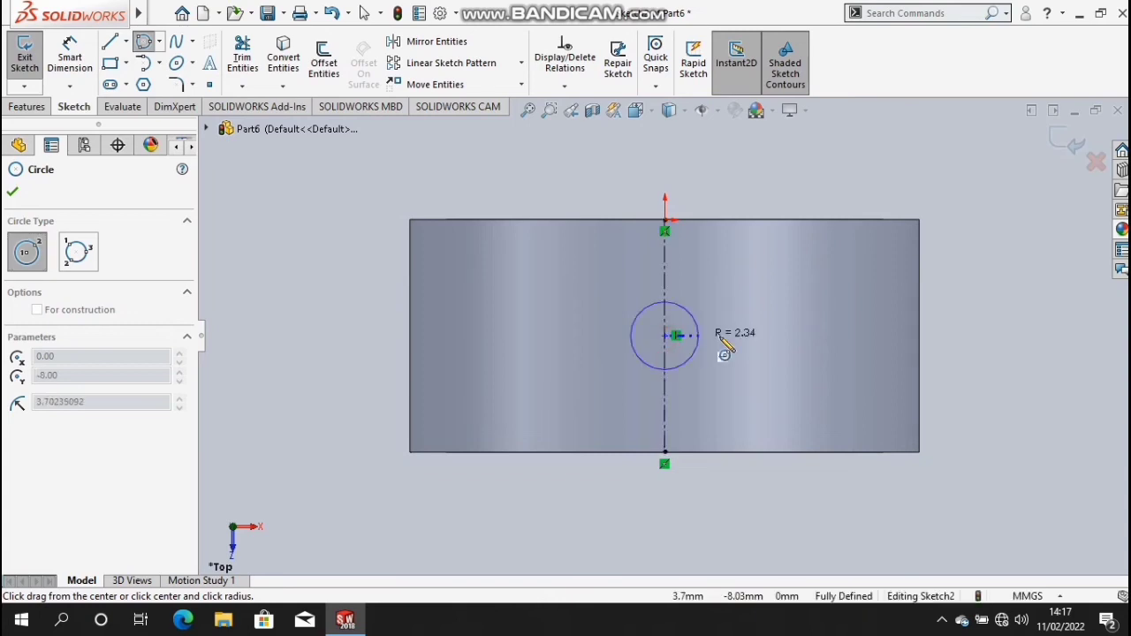
click(721, 339)
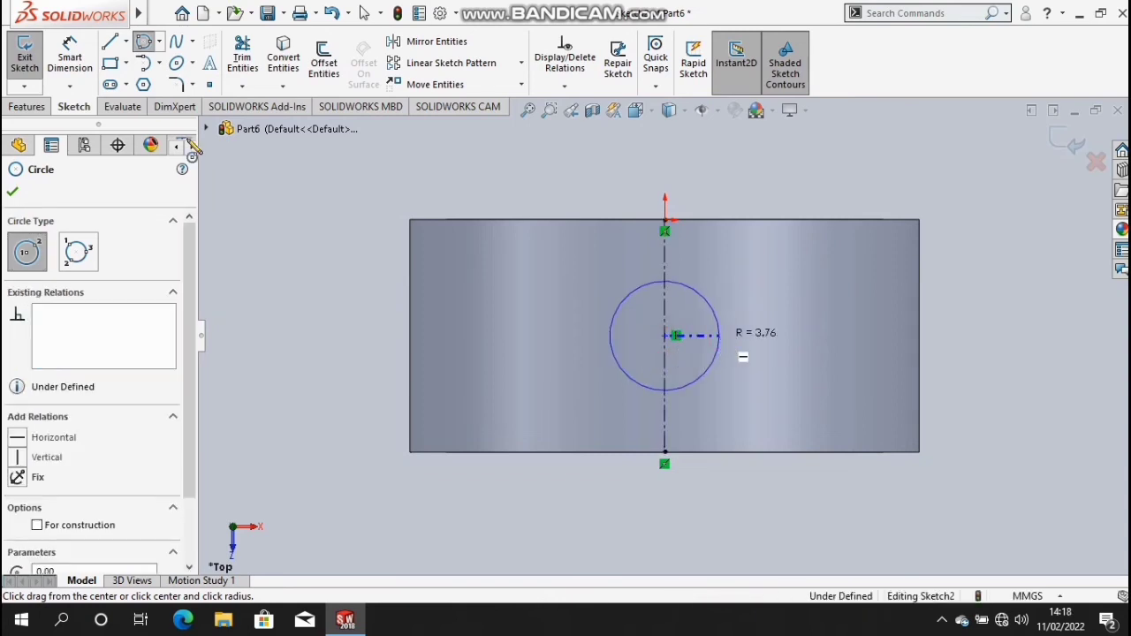
click(71, 62)
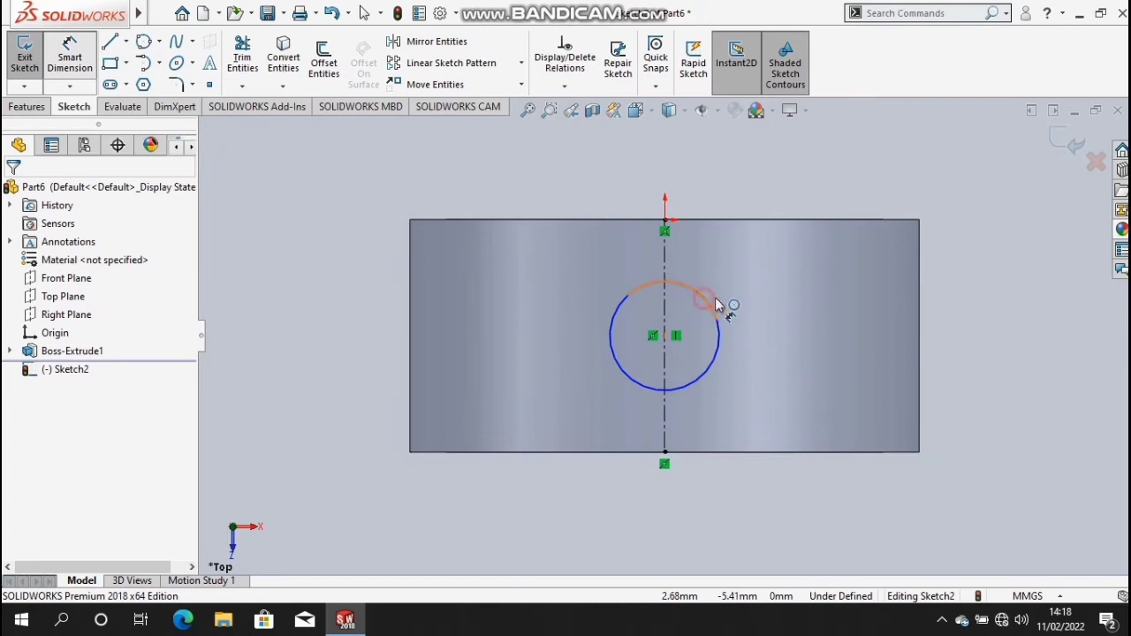
click(767, 298)
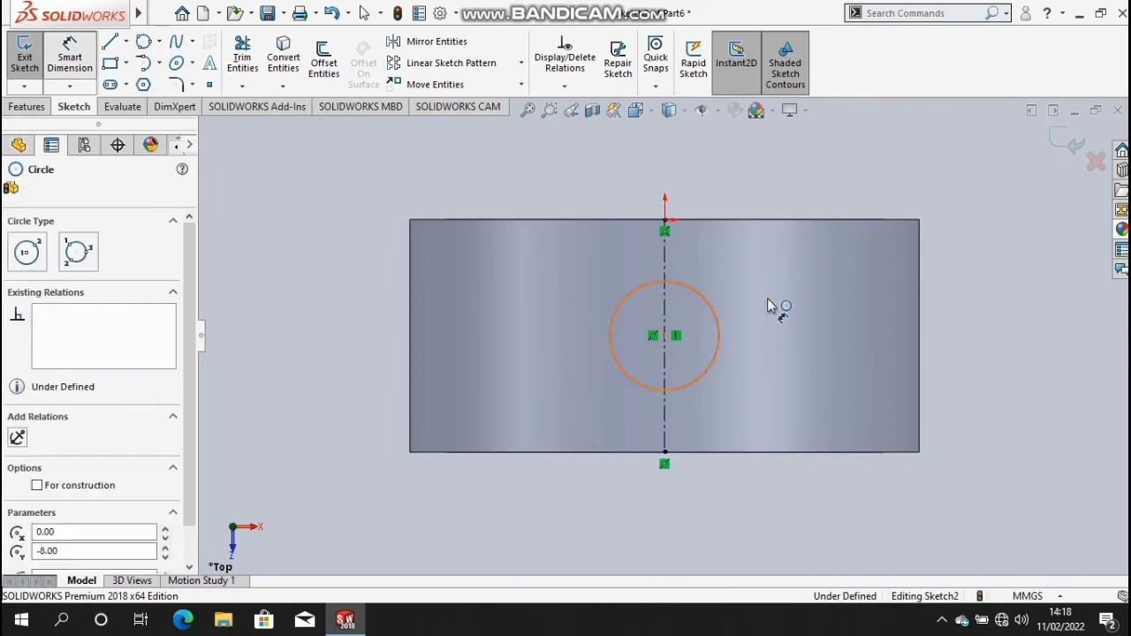
click(768, 301)
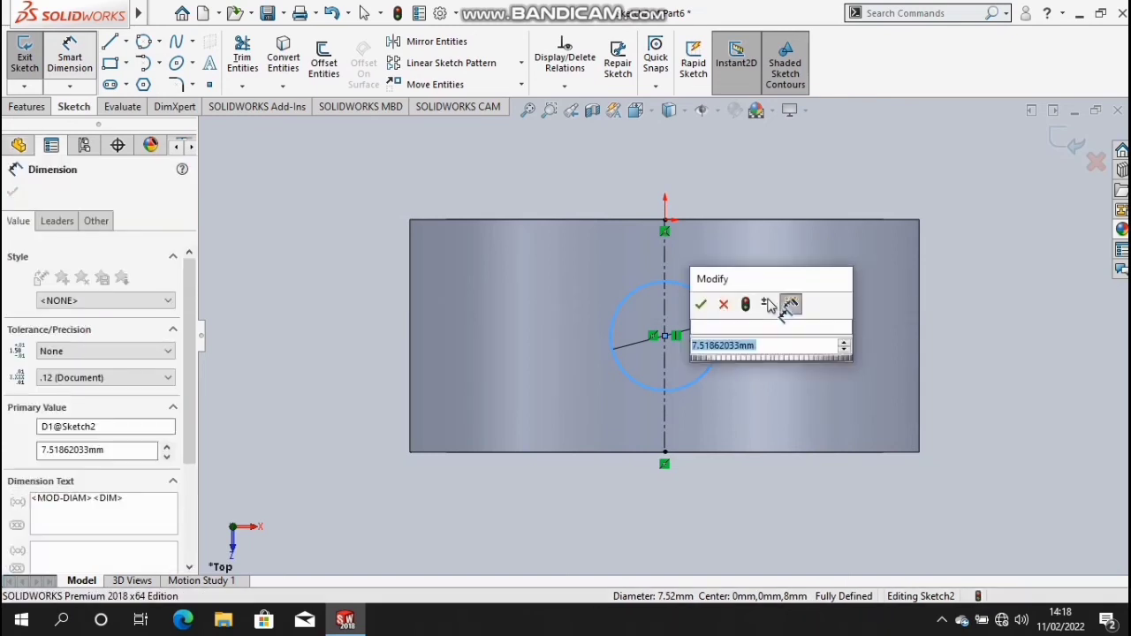
text(7)
key(Return)
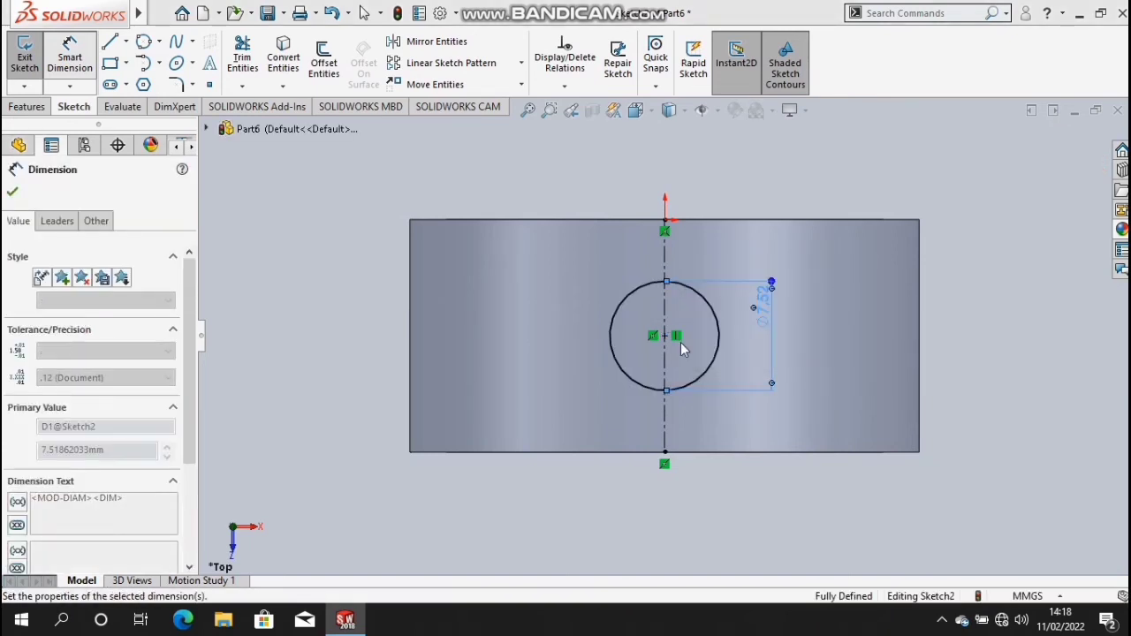
text(7)
key(Return)
key(Escape)
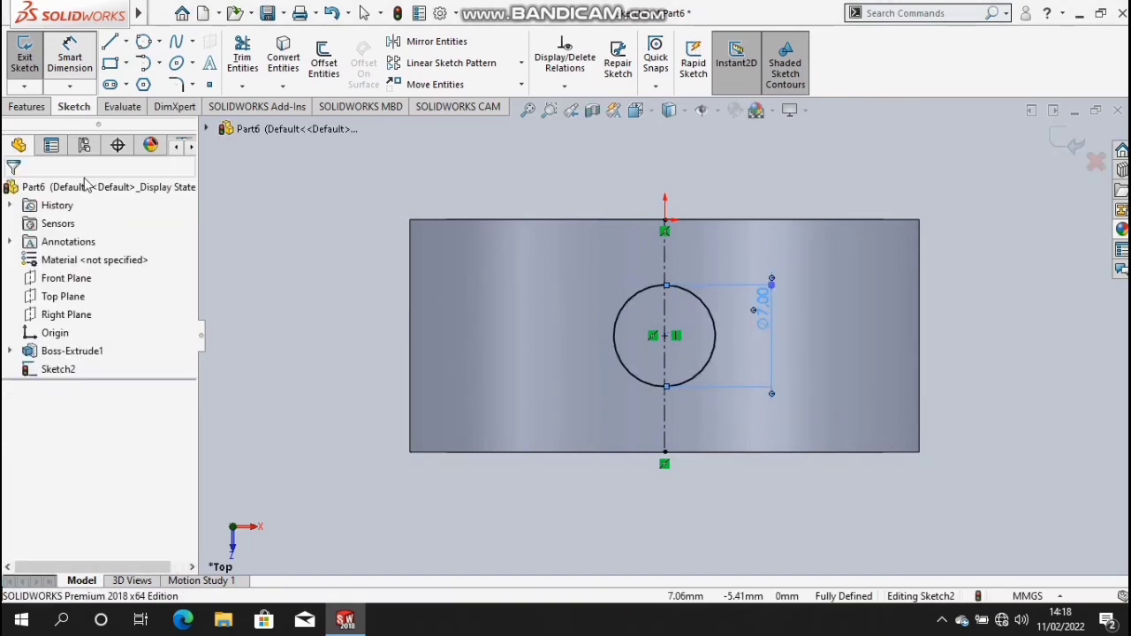
click(38, 109)
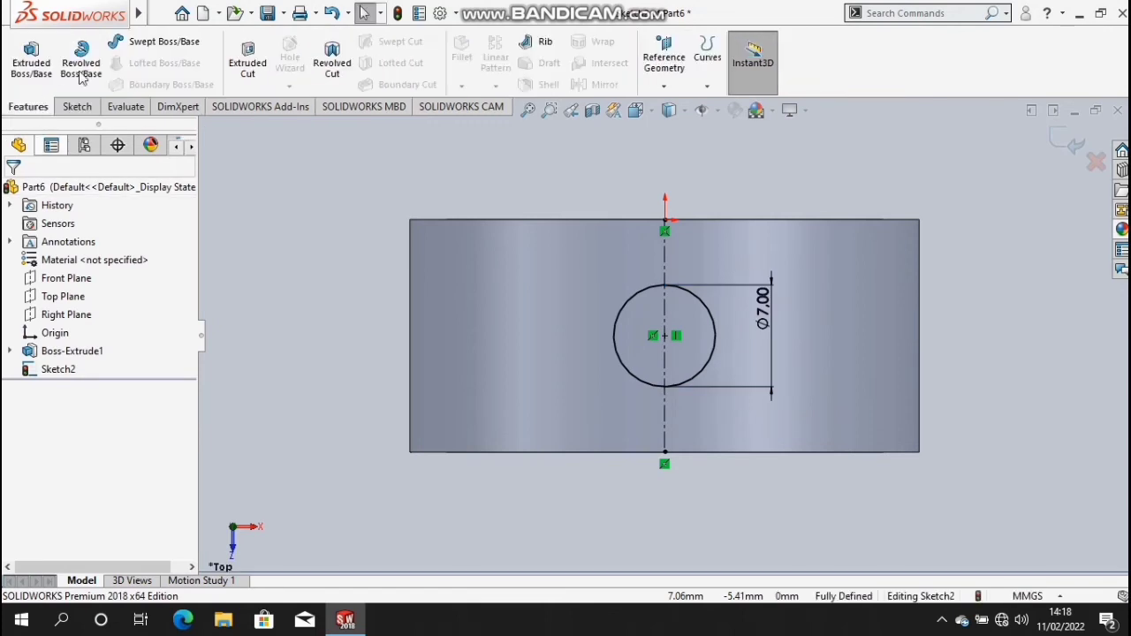
- Extrude-cut the 7 mm circle Blind 25 mm in Direction 1 and 28 mm in Direction 2
click(245, 75)
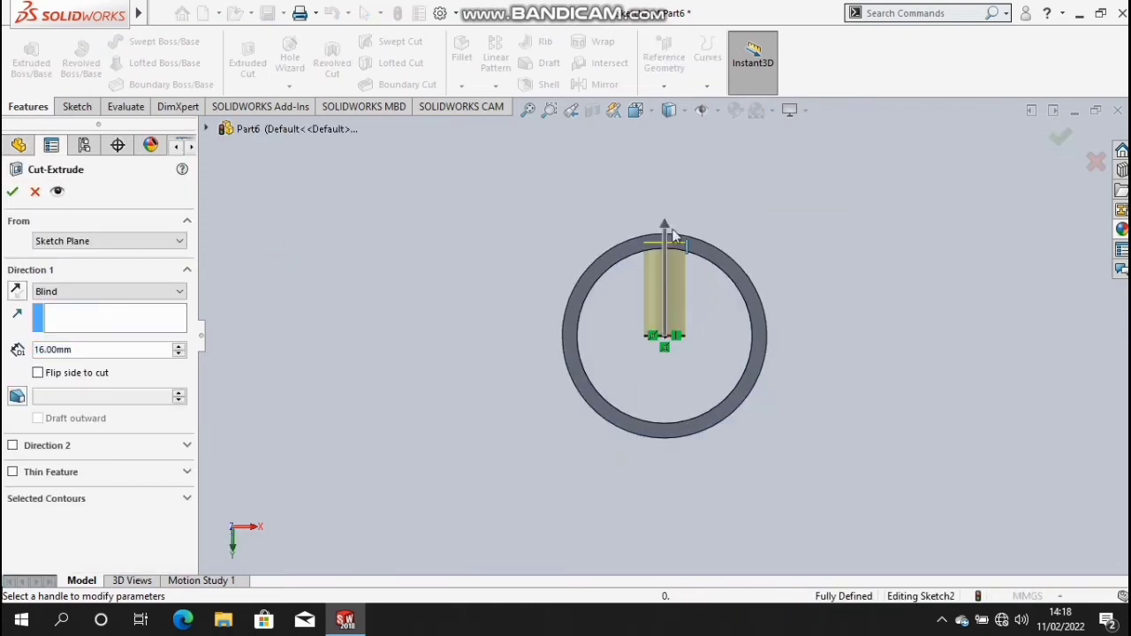
click(670, 228)
click(667, 190)
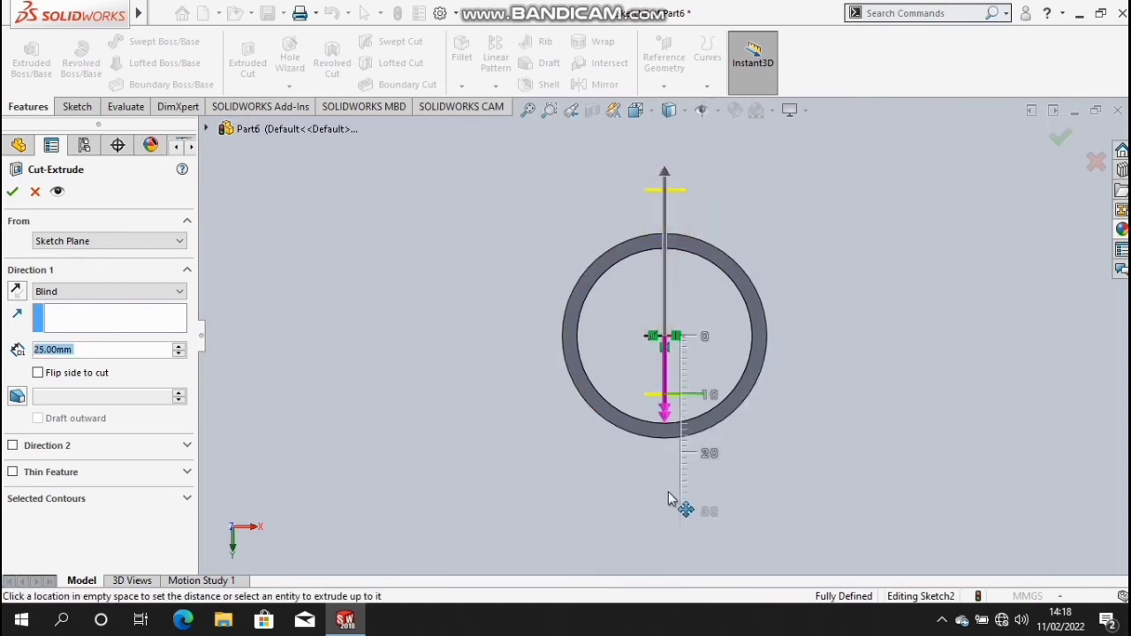
drag(677, 498, 664, 517)
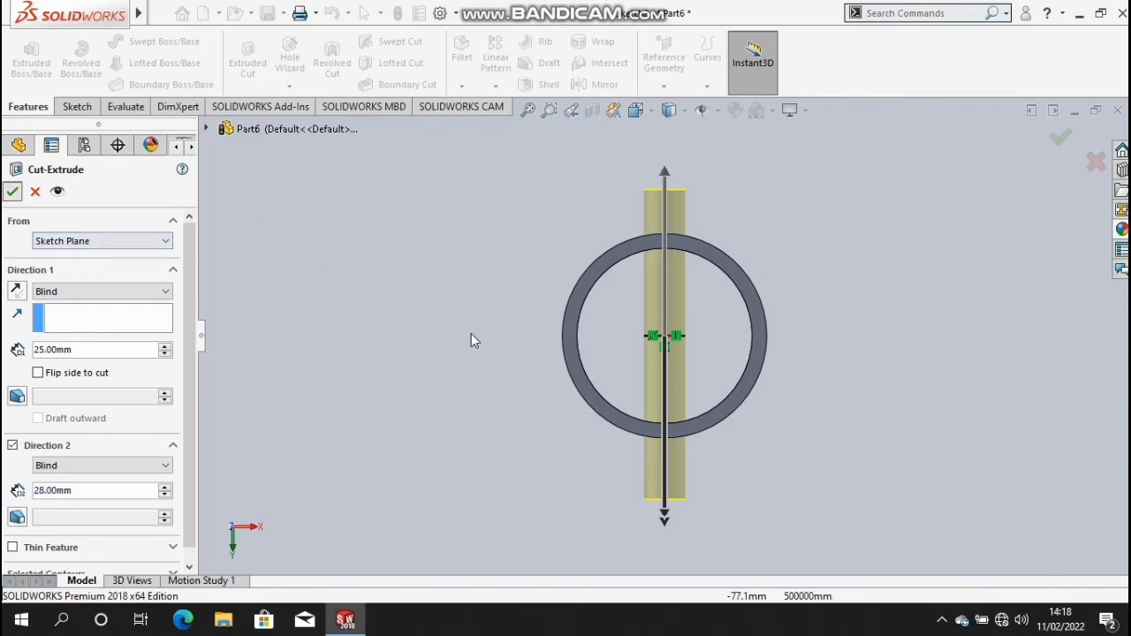
key(Return)
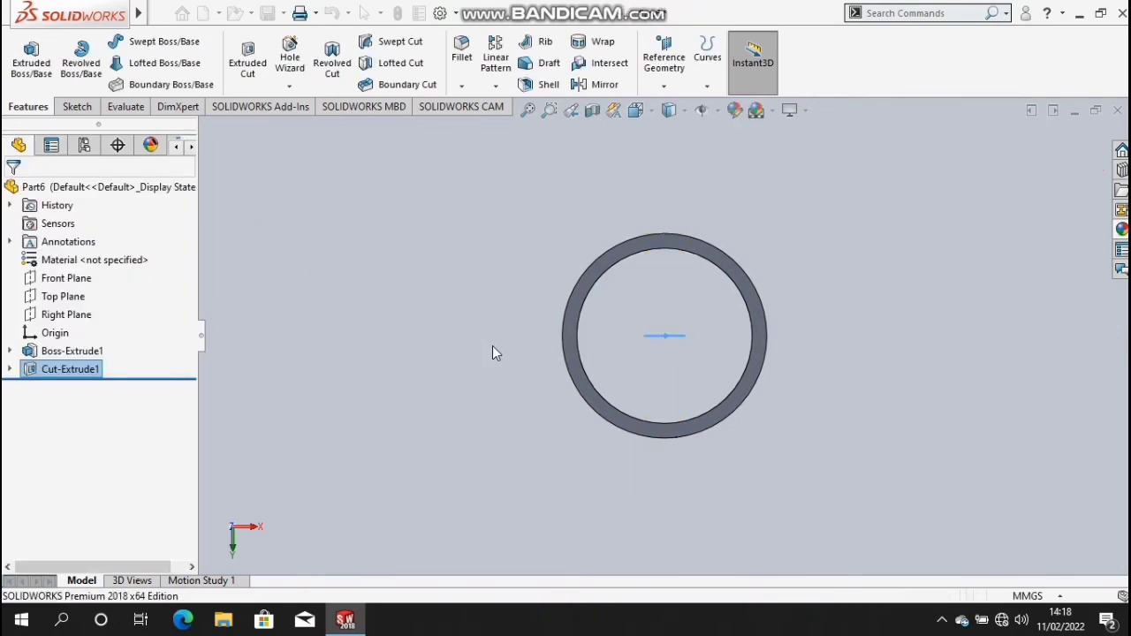
- Orbit the ring into a 3-D view to inspect the cross holes through both walls
key(Up)
key(Up)
key(Up)
key(Left)
key(Left)
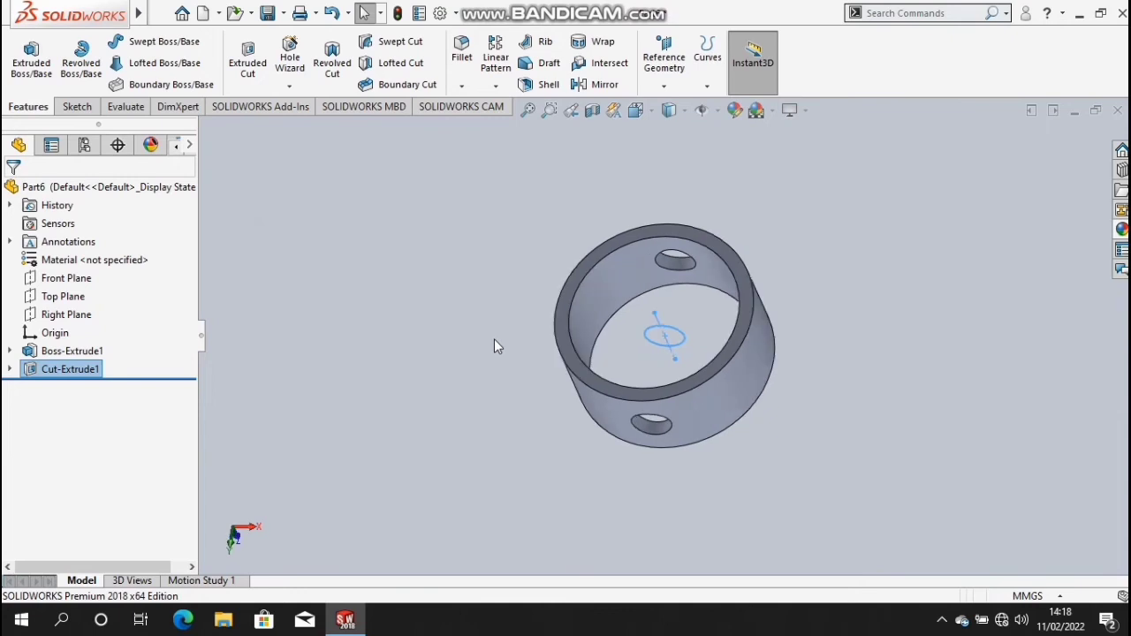
click(497, 338)
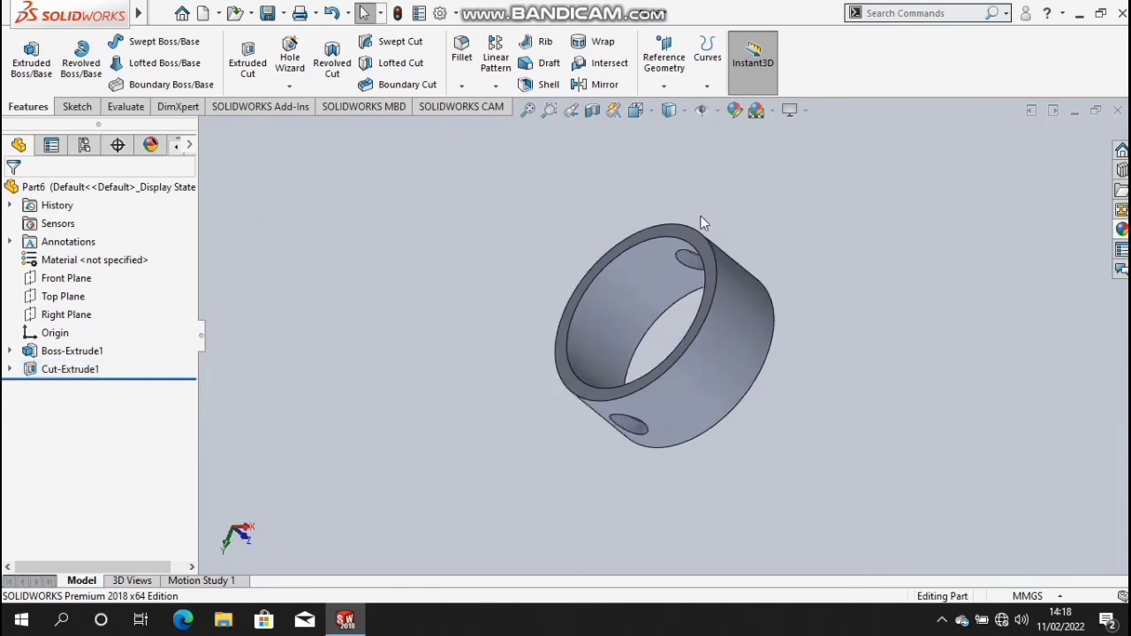
key(z)
key(Left)
key(Left)
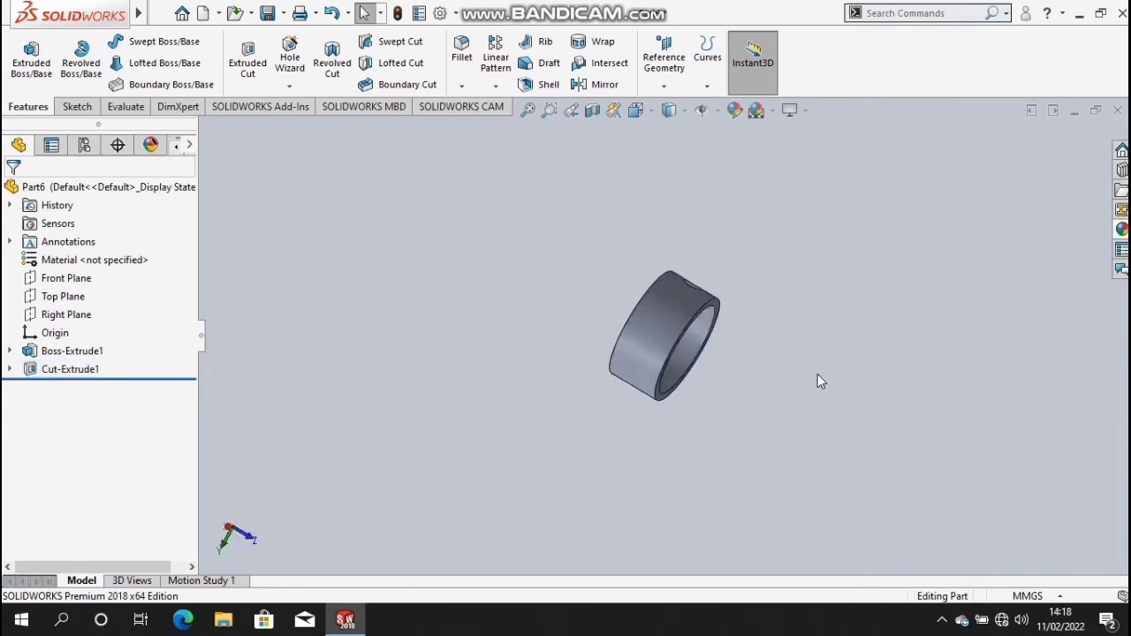
key(Left)
key(Left)
right_click(813, 375)
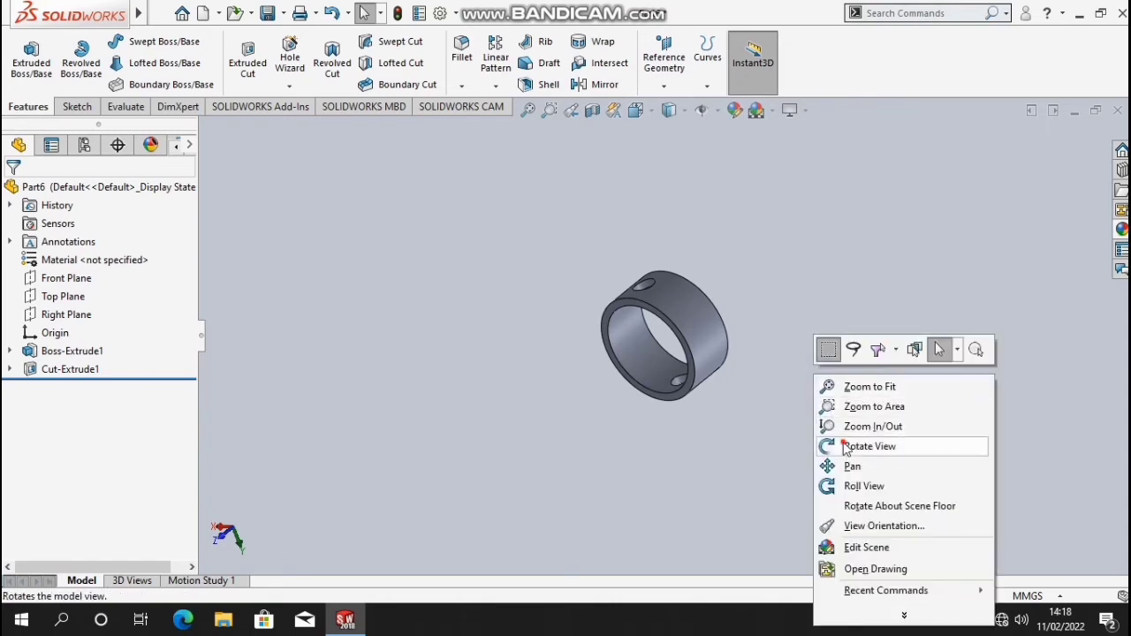
click(835, 442)
mouse_move(816, 351)
mouse_down()
mouse_move(638, 375)
mouse_move(568, 296)
mouse_move(563, 454)
mouse_up()
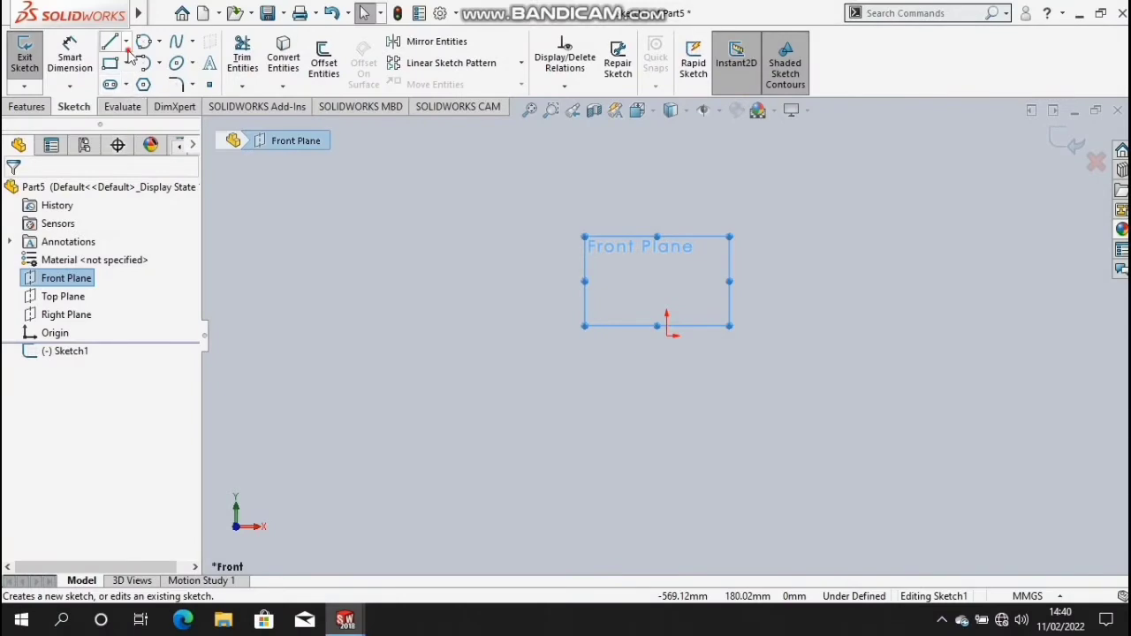
- Draw a vertical centreline up from the origin and dimension it 135 mm long
click(126, 42)
click(142, 82)
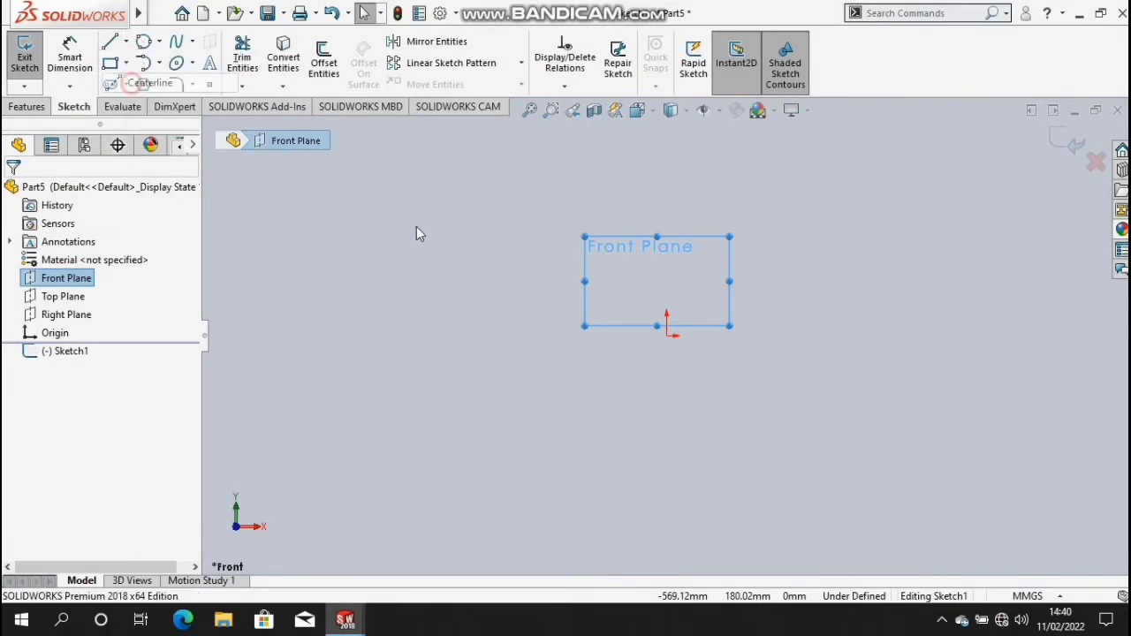
click(666, 335)
click(666, 236)
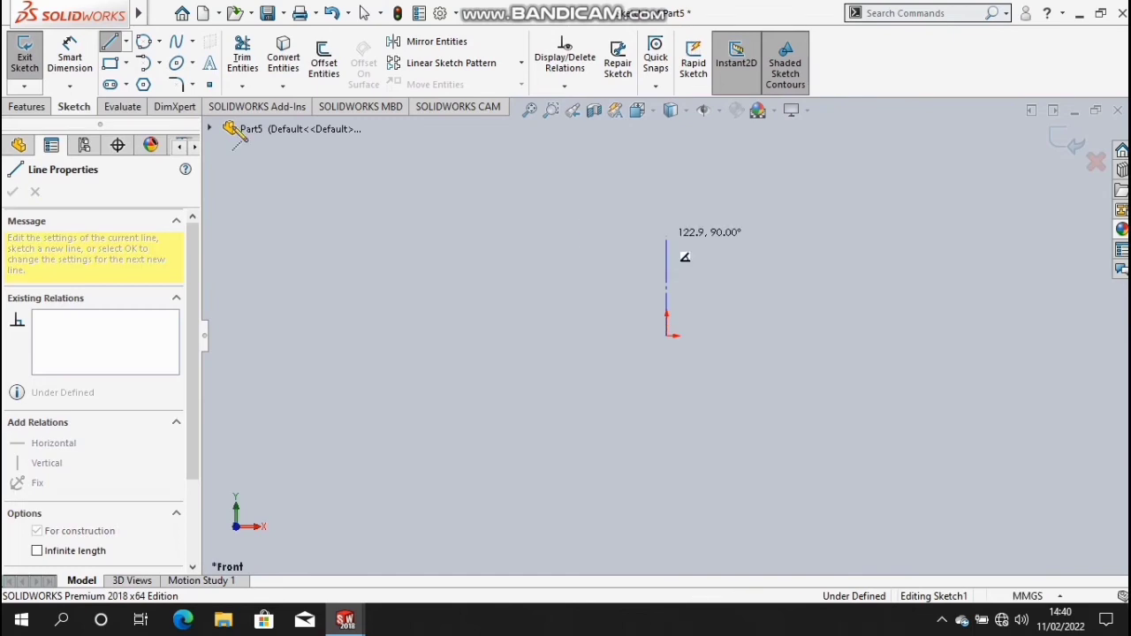
click(71, 69)
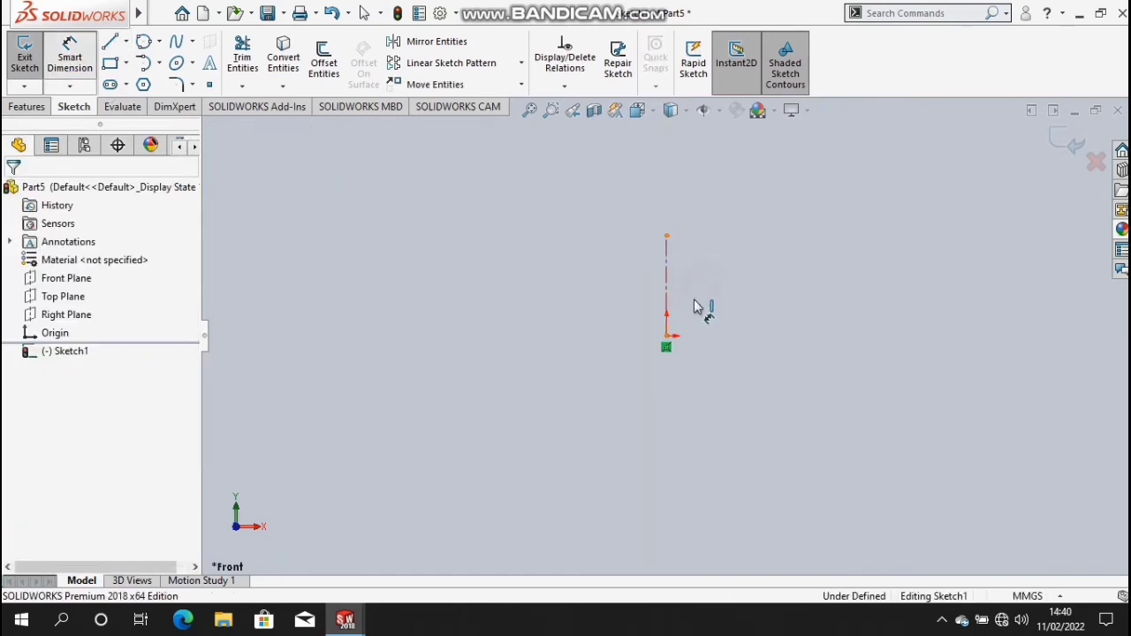
click(667, 305)
click(694, 306)
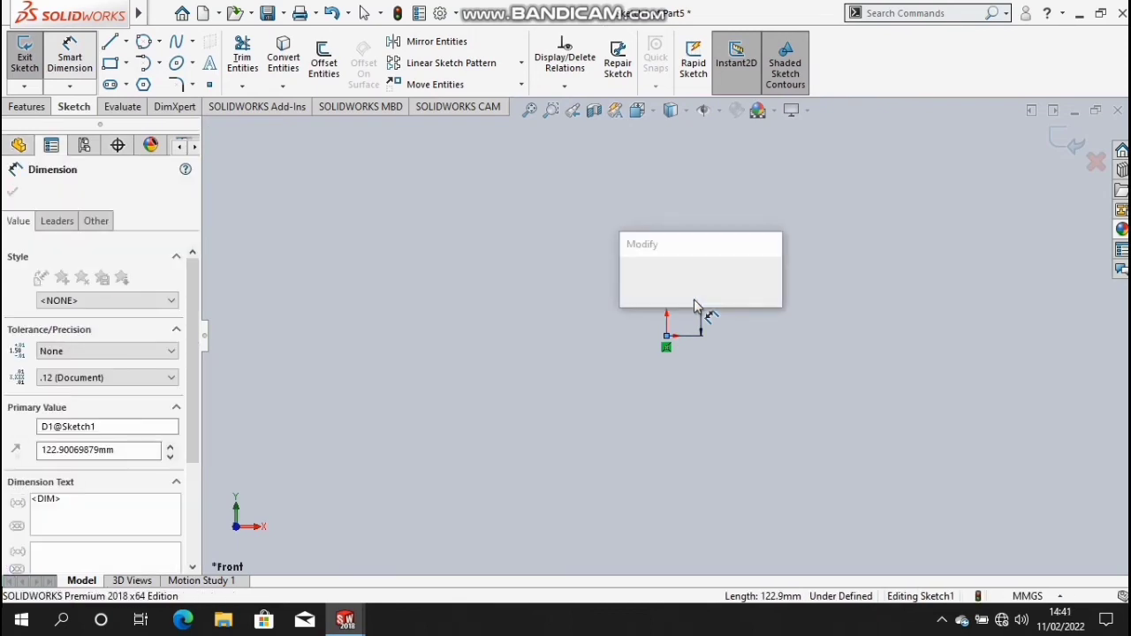
text(135)
key(Return)
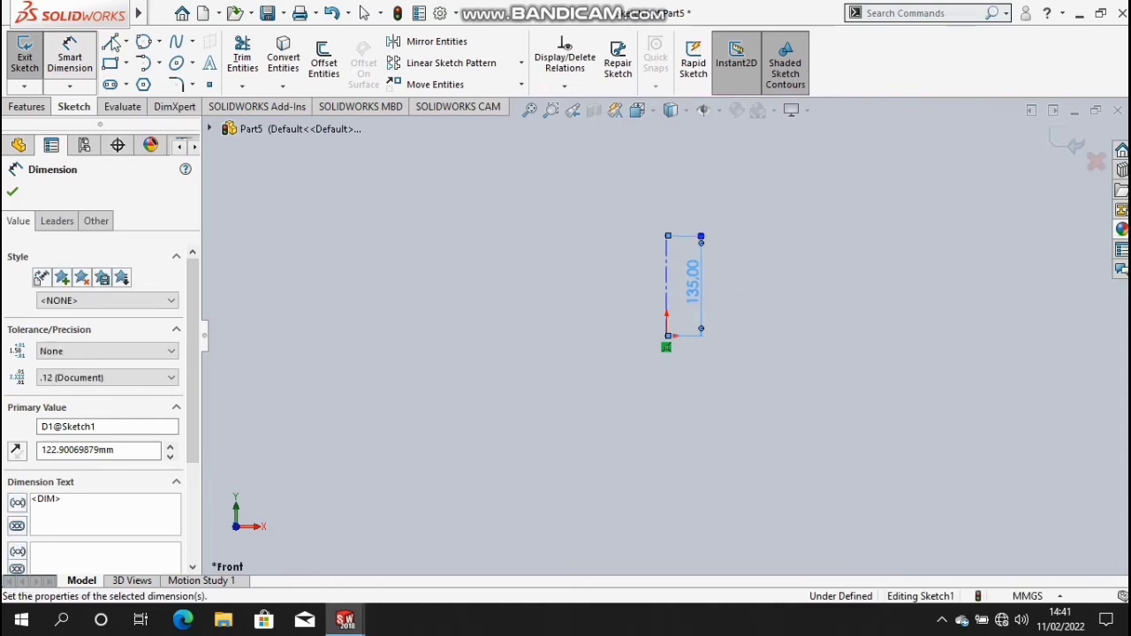
- Draw connected lines for the top edge, head step and long vertical shank side
click(113, 46)
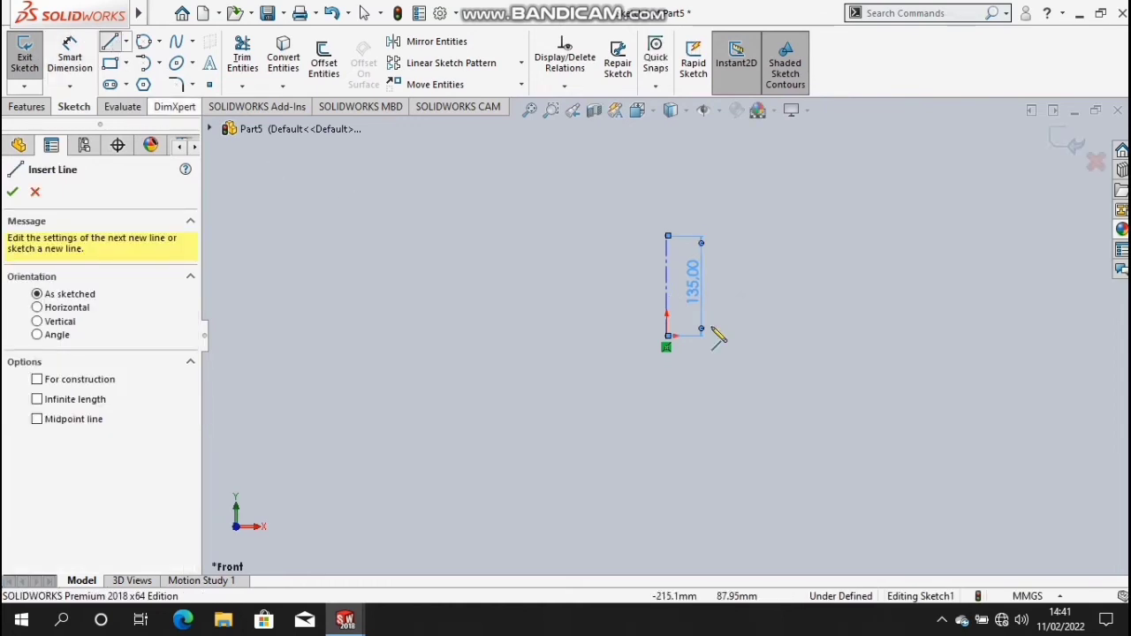
scroll(671, 334, down, 4)
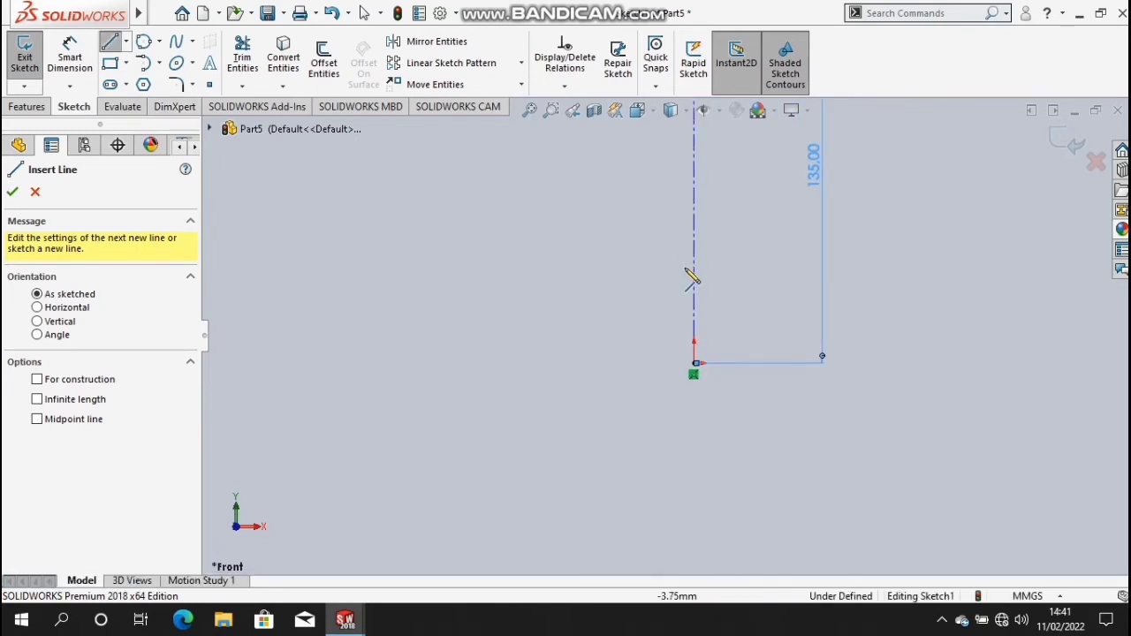
scroll(678, 275, up, 1)
scroll(664, 248, up, 1)
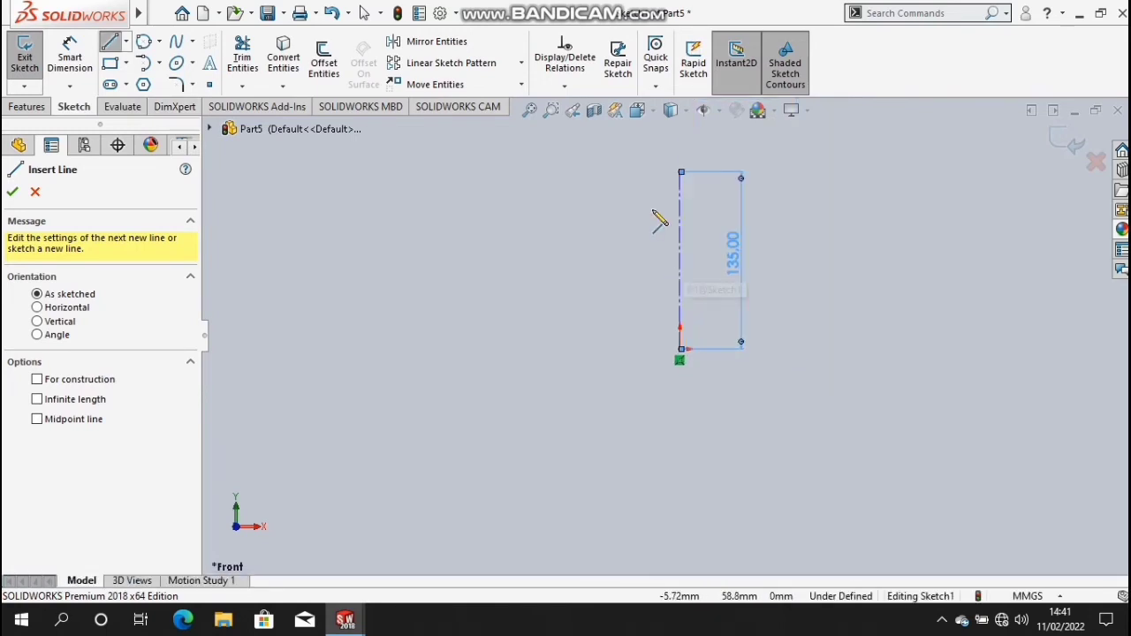
key(Escape)
click(679, 171)
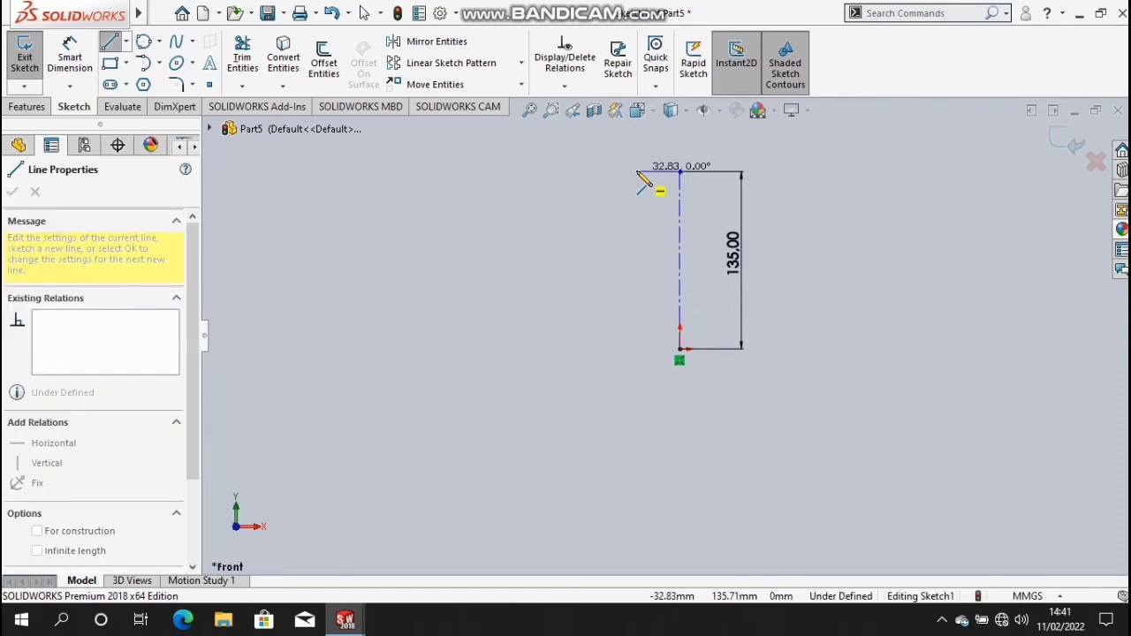
click(637, 171)
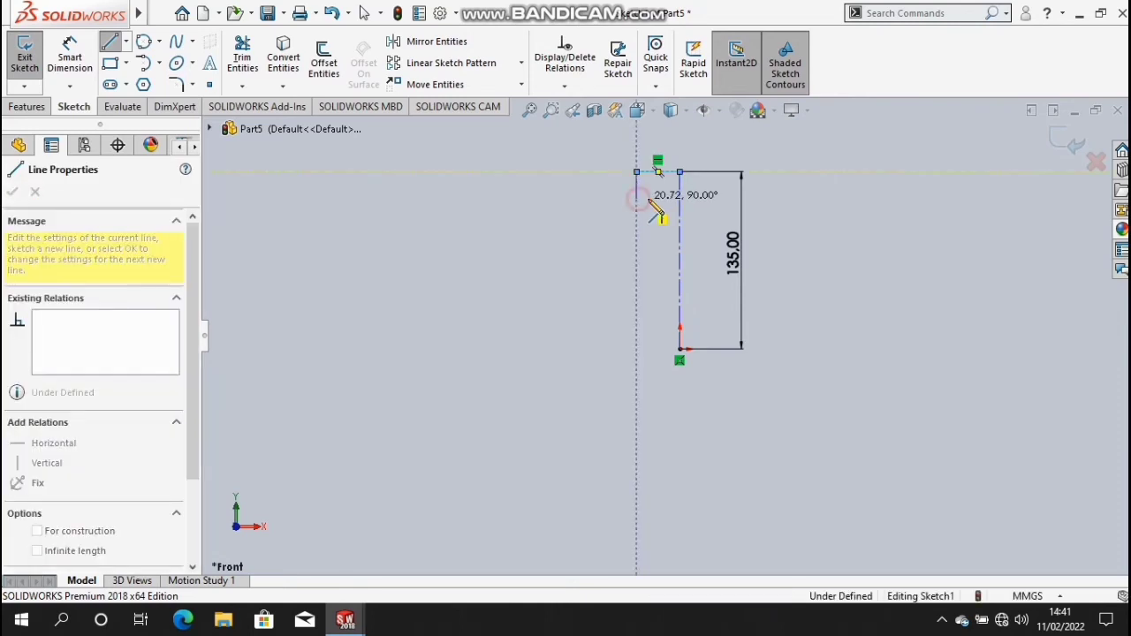
click(649, 201)
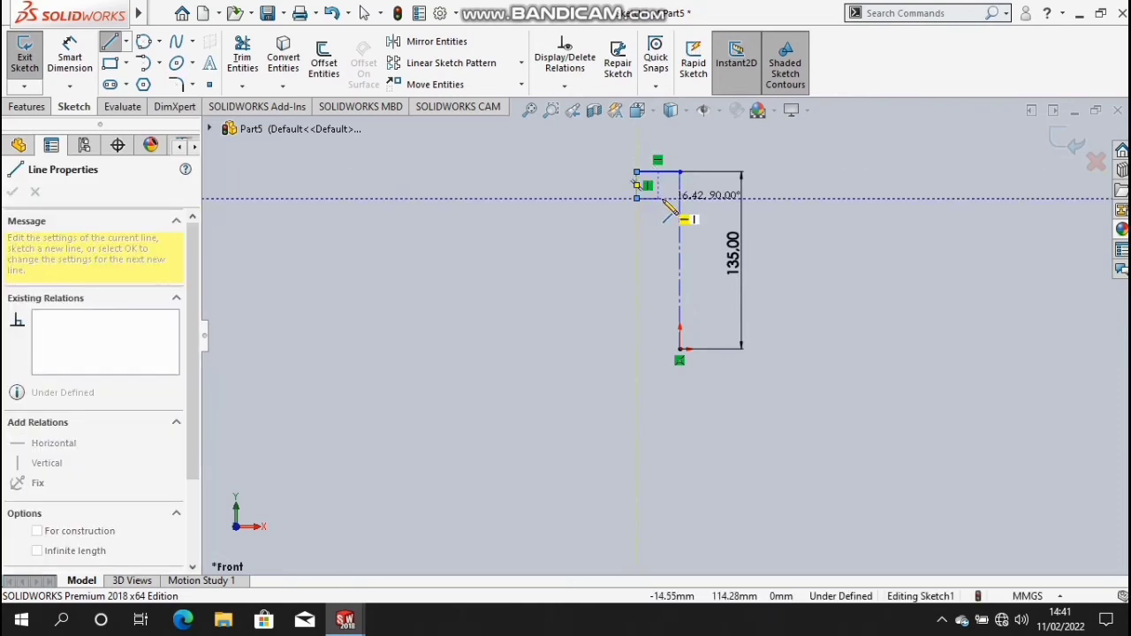
click(664, 198)
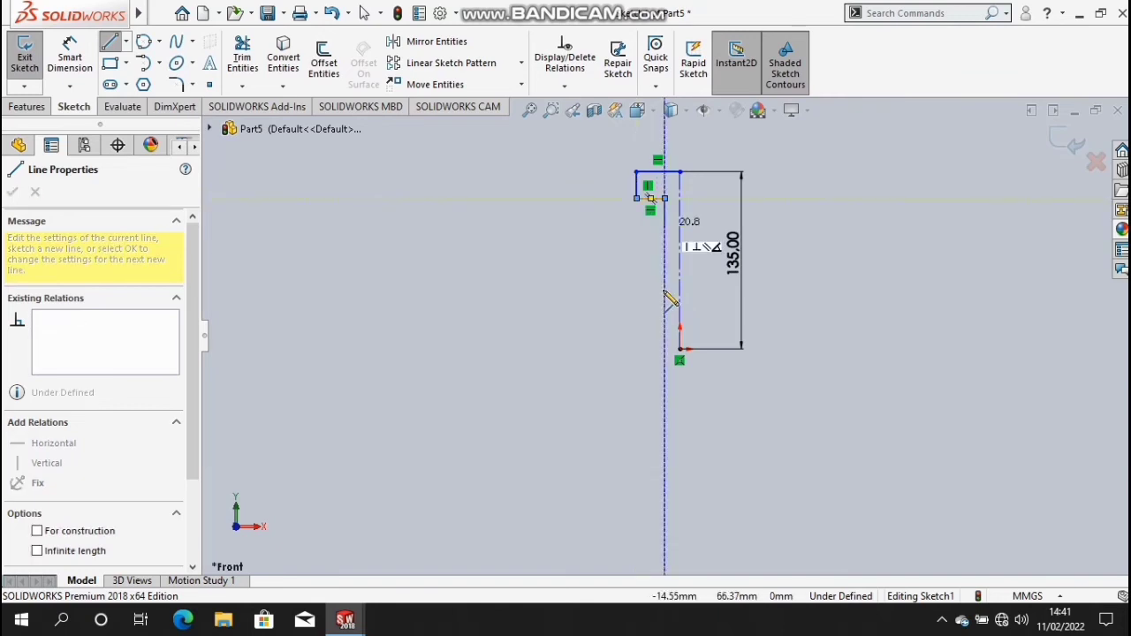
click(665, 323)
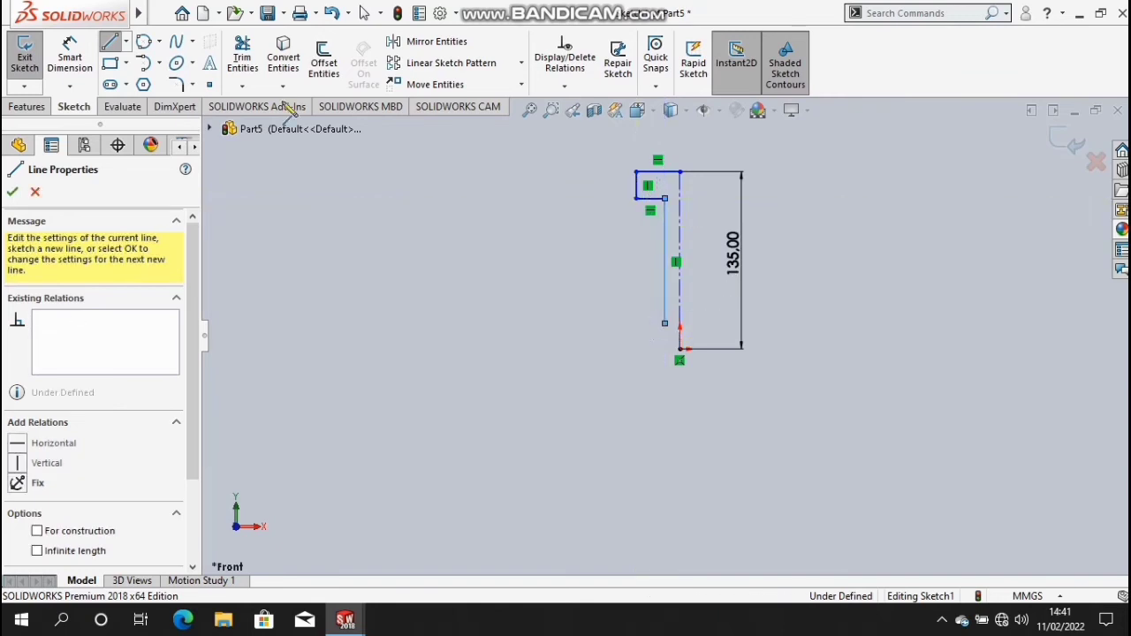
click(144, 44)
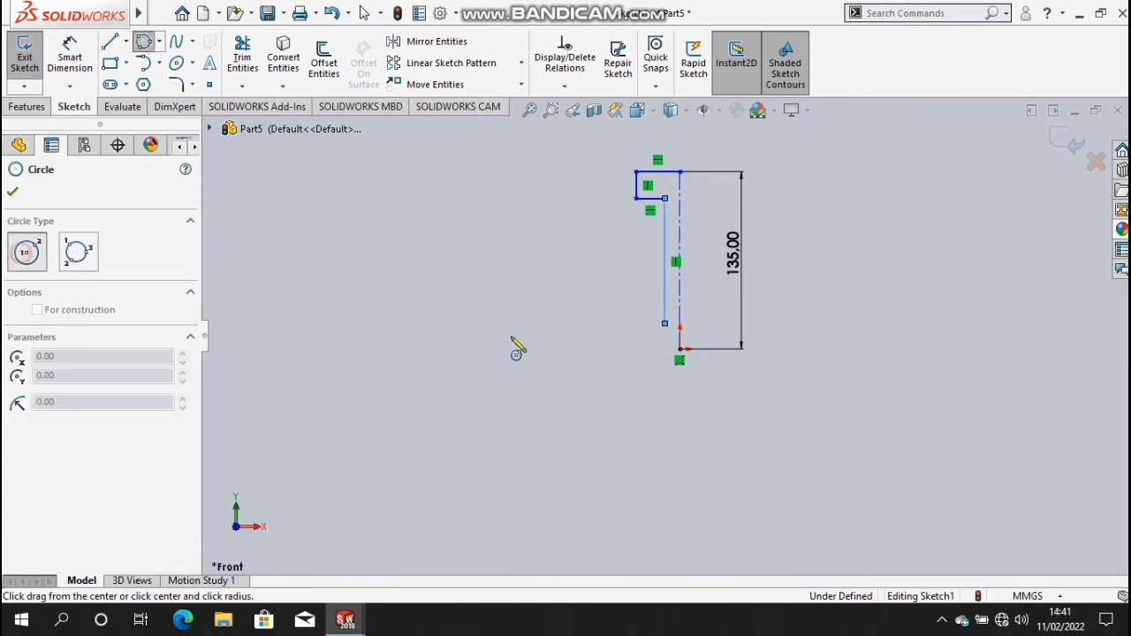
- Draw a circle centred on the centreline at the pin's base and dimension it Ø30
scroll(686, 336, down, 3)
scroll(686, 334, down, 2)
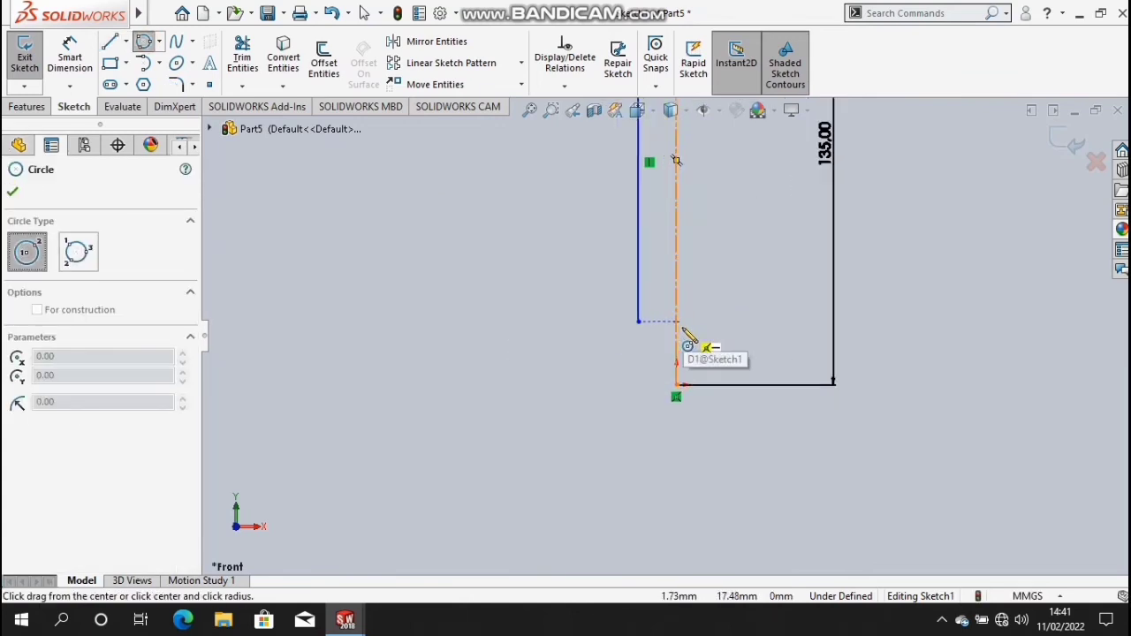
scroll(675, 349, down, 3)
click(664, 340)
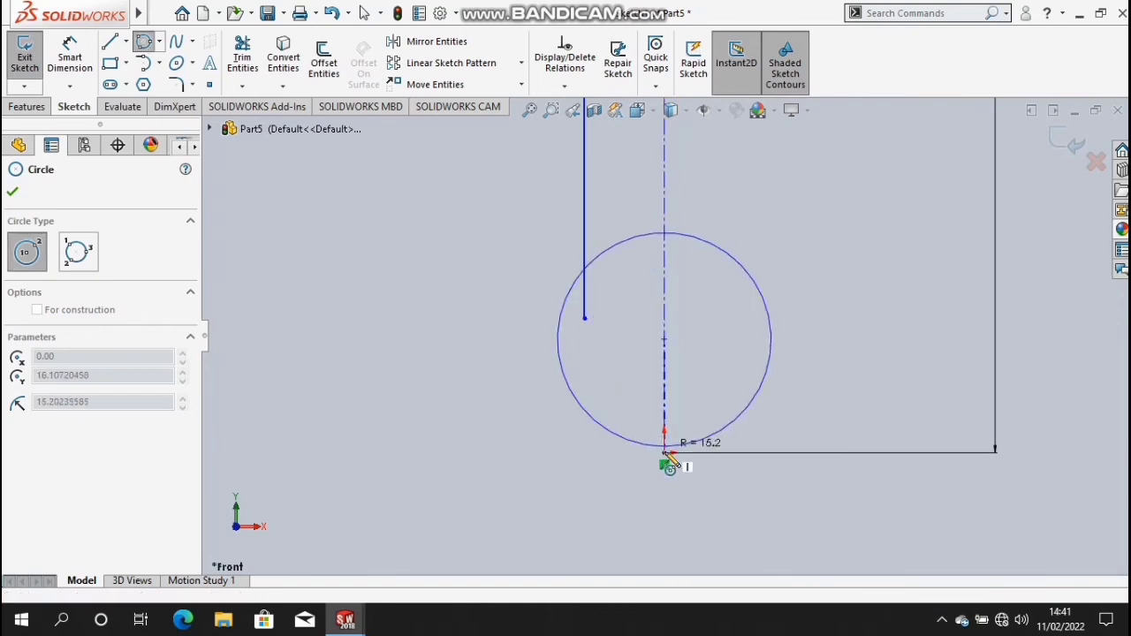
click(664, 452)
right_drag(415, 258, 391, 169)
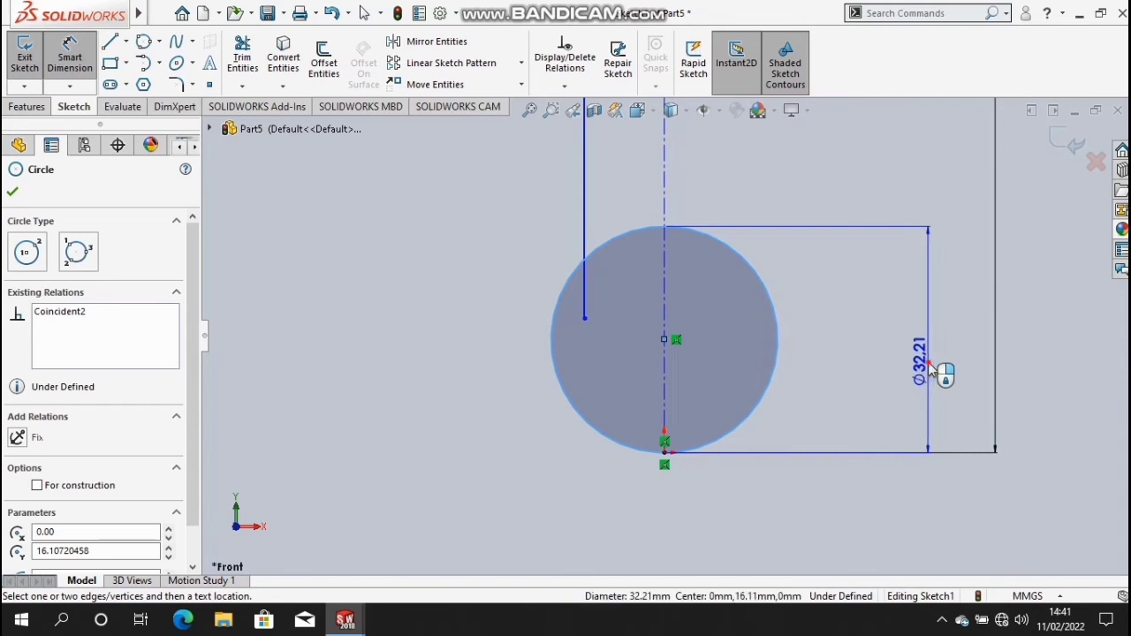
click(928, 367)
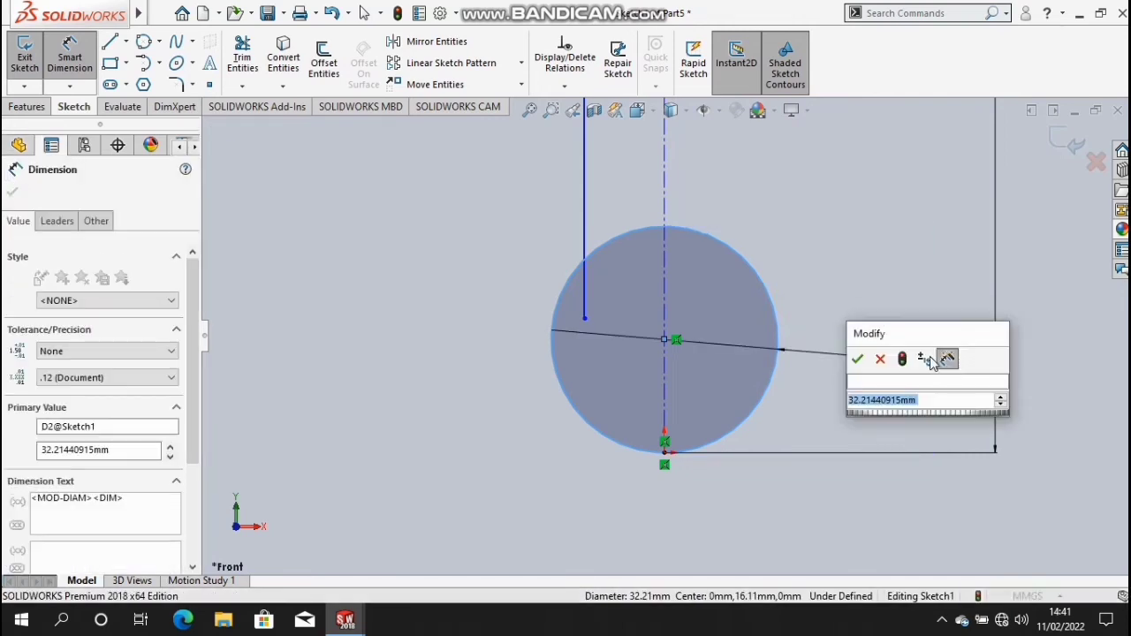
text(35)
key(Escape)
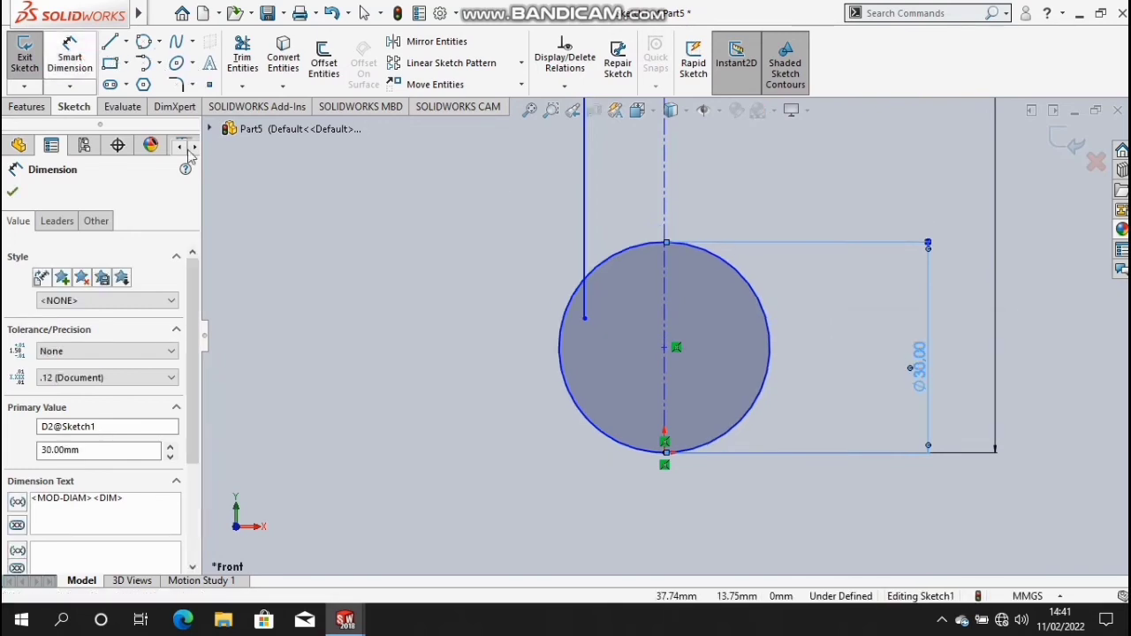
- Attach the shank line's loose lower end onto the circle
click(584, 320)
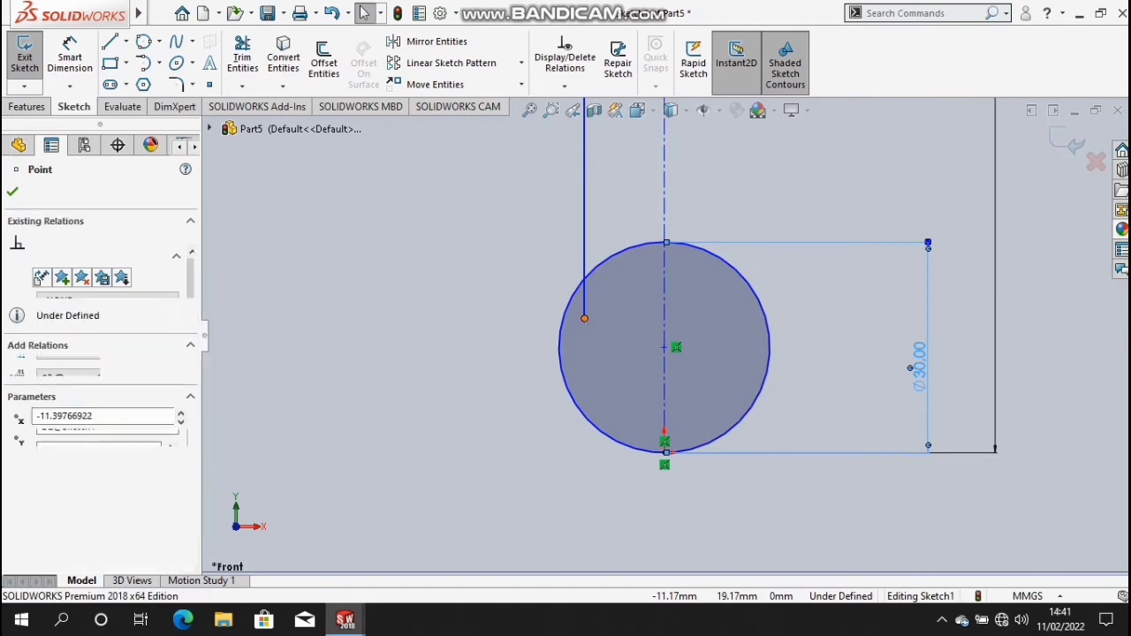
click(477, 324)
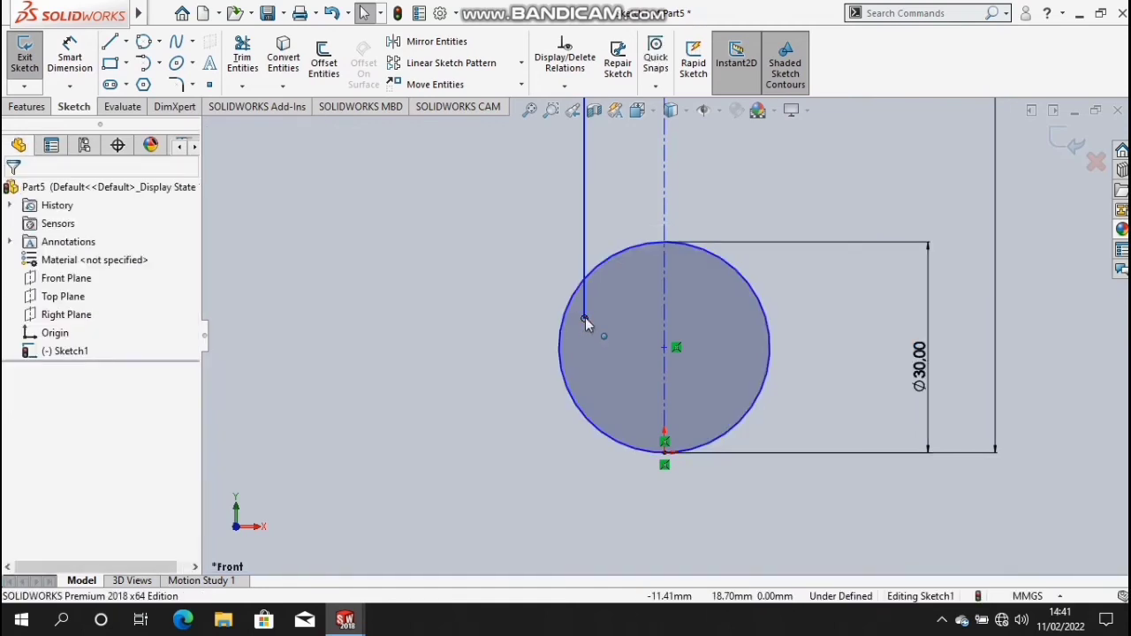
mouse_move(592, 405)
mouse_down()
mouse_move(594, 427)
mouse_move(618, 433)
mouse_up()
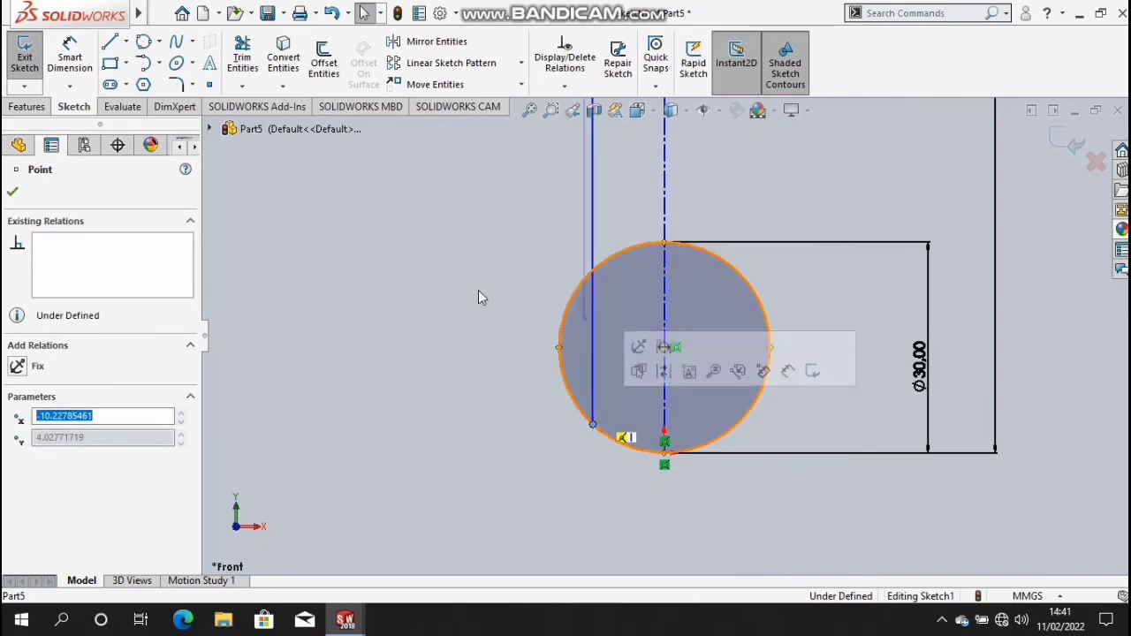
- Trim the circle down to the bottom dome arc inside the shank line
click(247, 60)
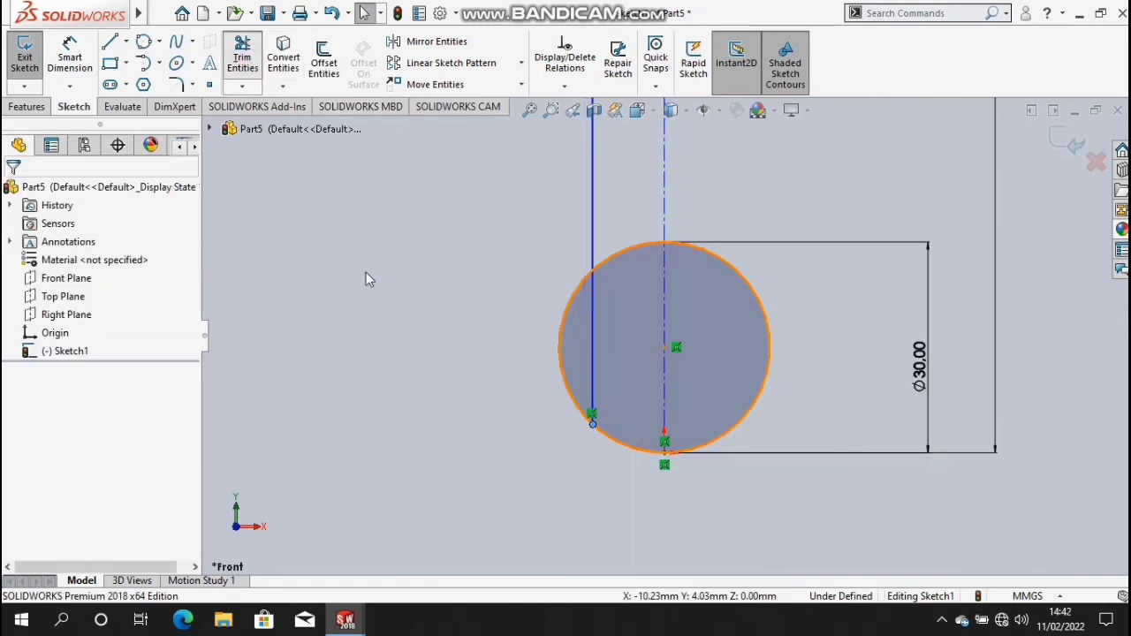
drag(563, 343, 630, 308)
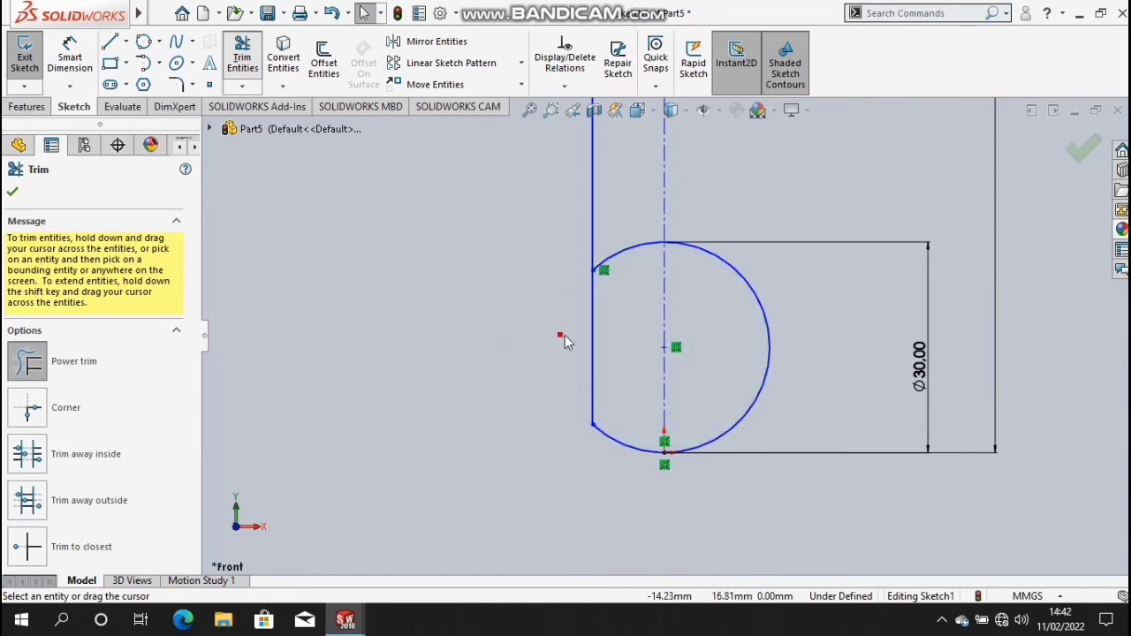
drag(663, 260, 701, 297)
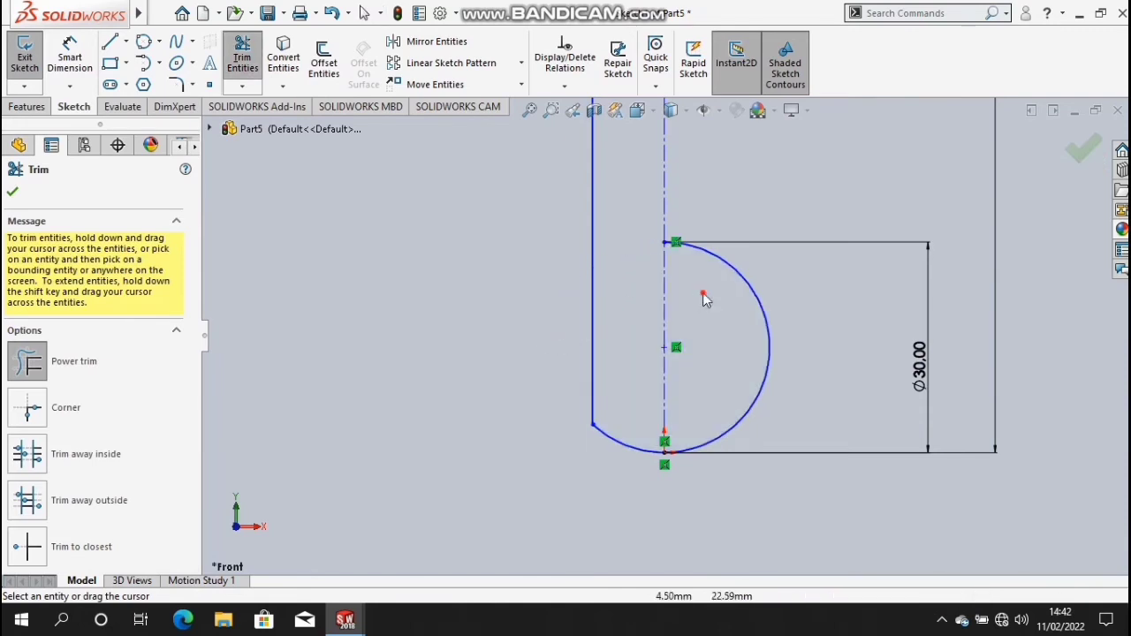
- Dimension the head height to 15 mm and the shank length to 120 mm
click(71, 58)
scroll(508, 223, up, 2)
scroll(507, 226, up, 2)
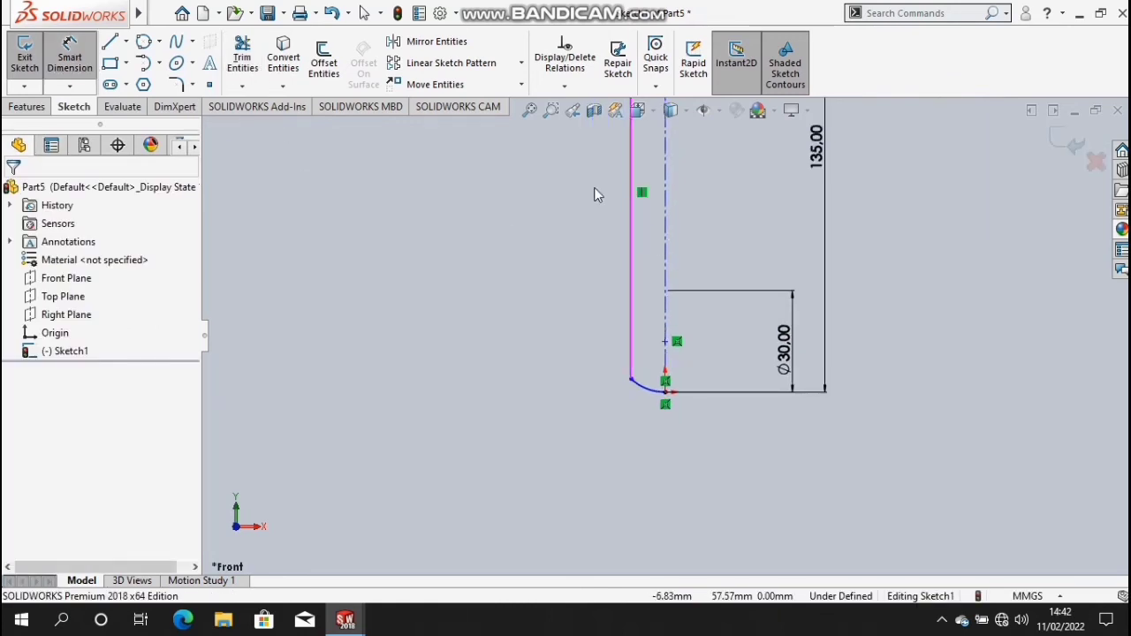
scroll(595, 194, up, 1)
scroll(598, 188, up, 1)
scroll(602, 186, down, 3)
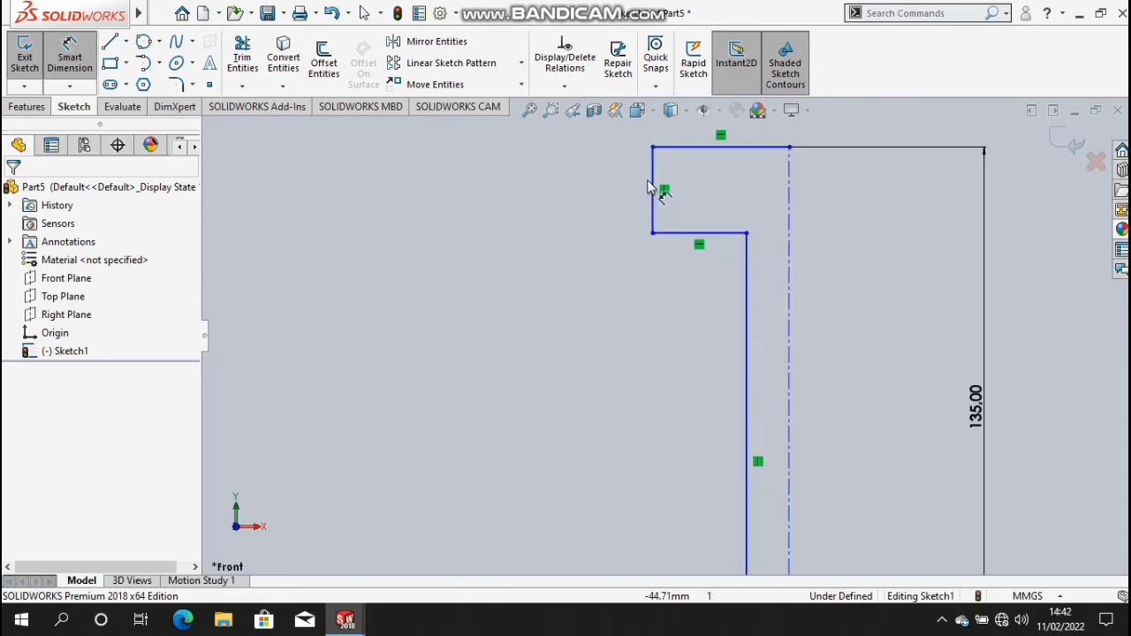
click(519, 197)
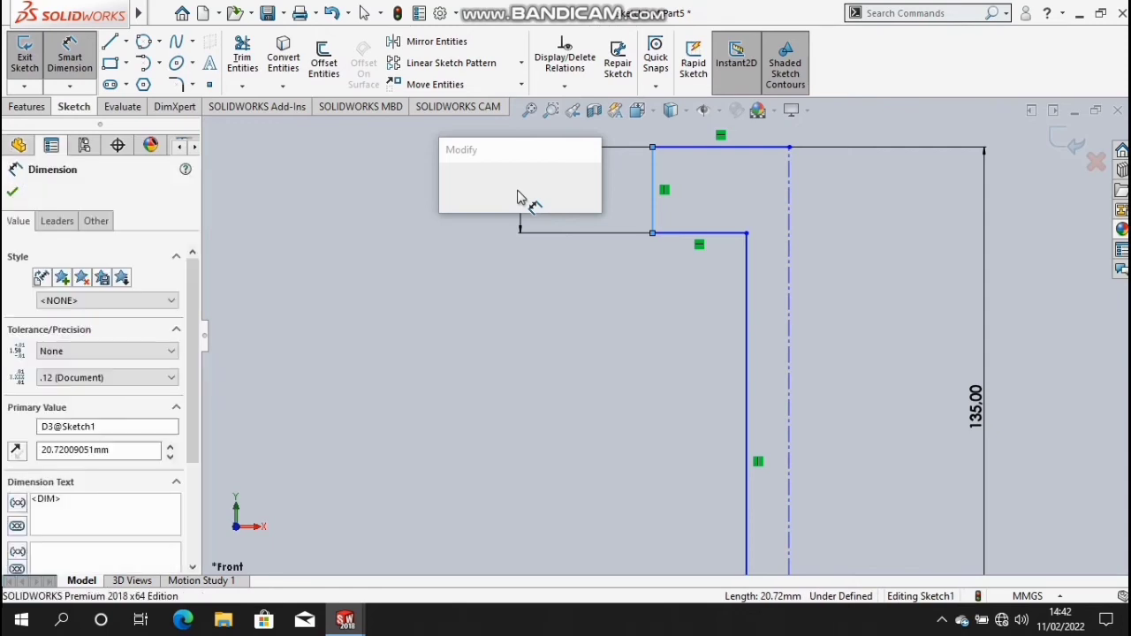
text(15)
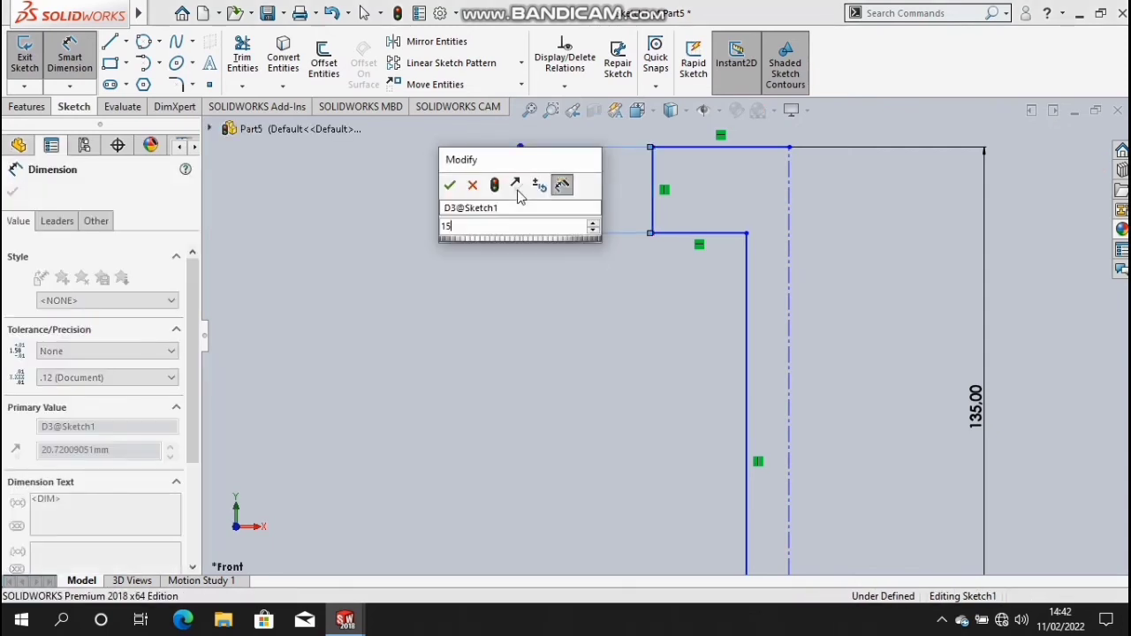
key(Escape)
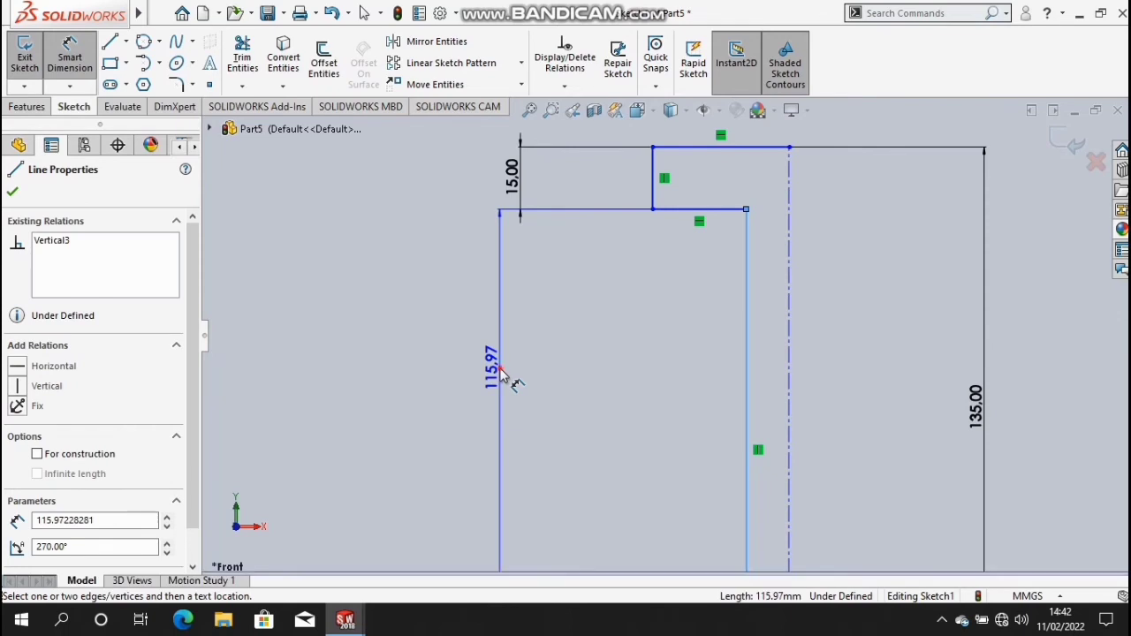
click(505, 373)
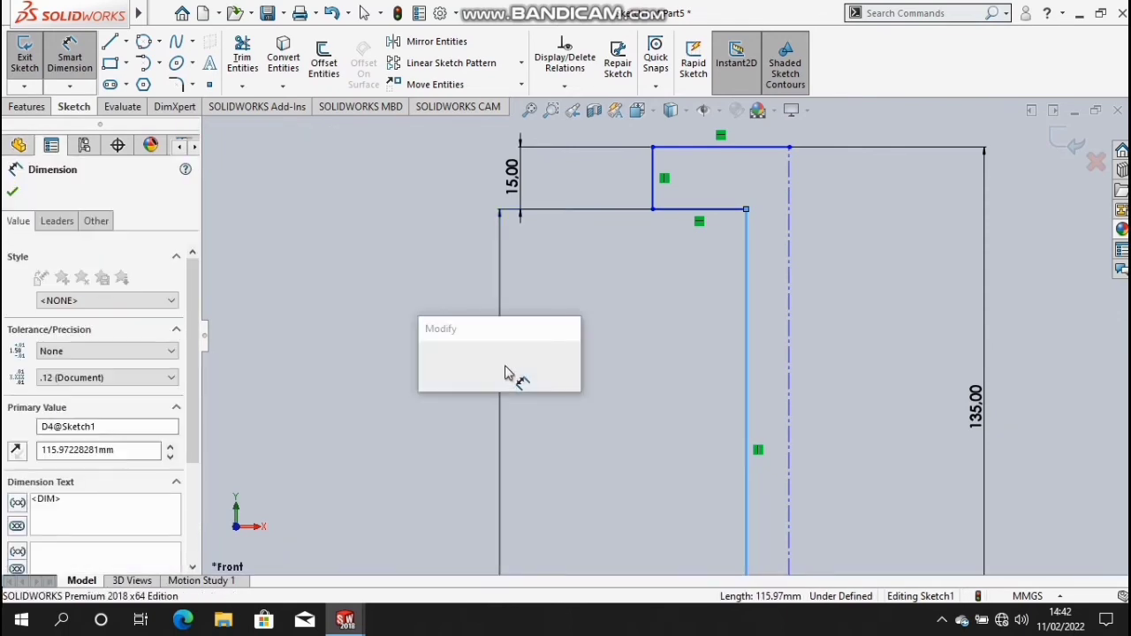
text(12)
key(Return)
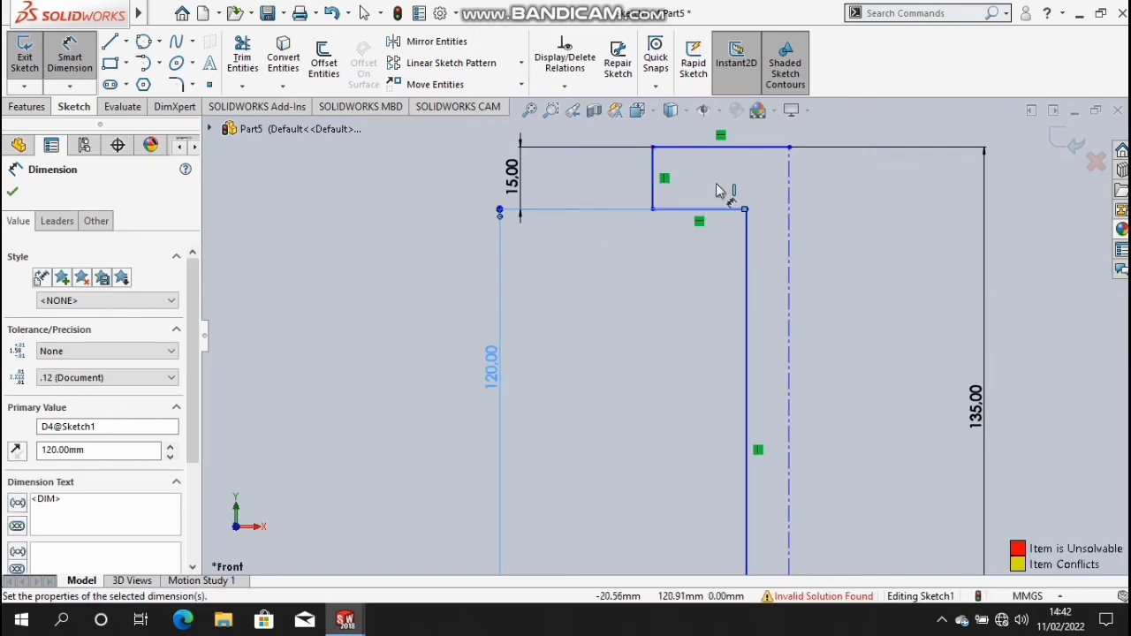
- Dimension the head's top edge to a half-width of 45/2 (22.5 mm)
scroll(735, 189, up, 1)
scroll(724, 232, up, 2)
scroll(712, 259, up, 2)
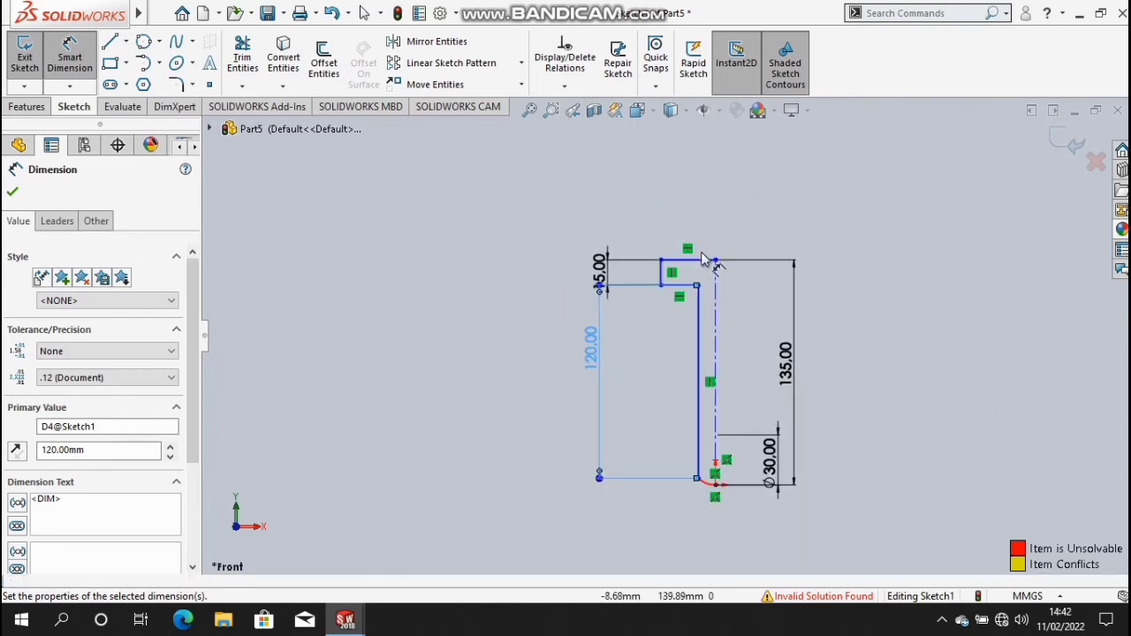
click(706, 201)
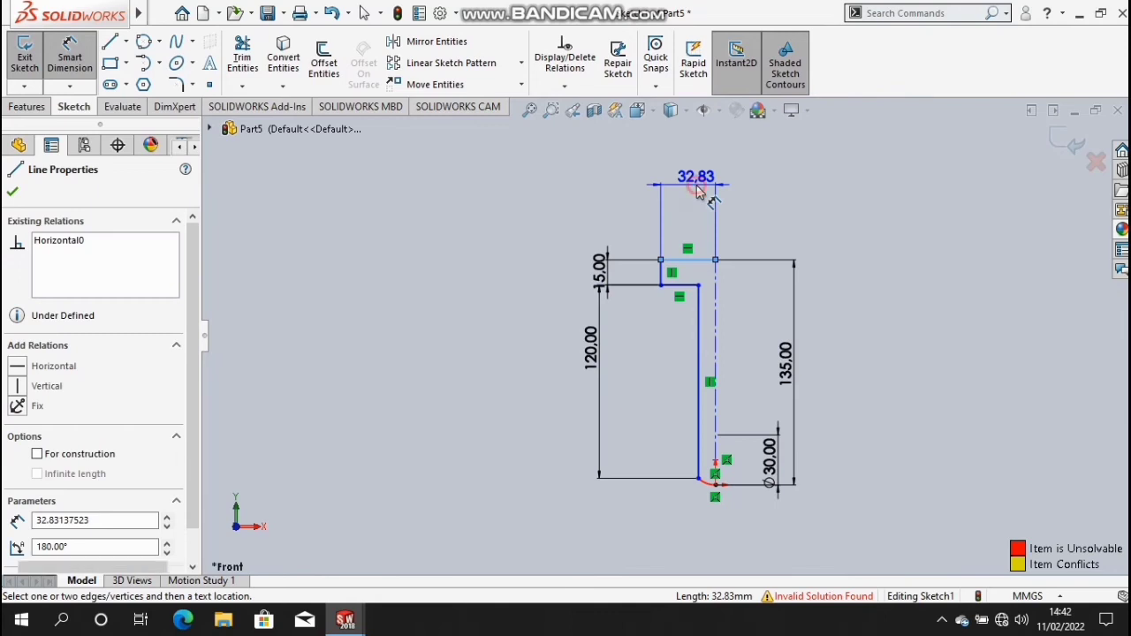
click(692, 204)
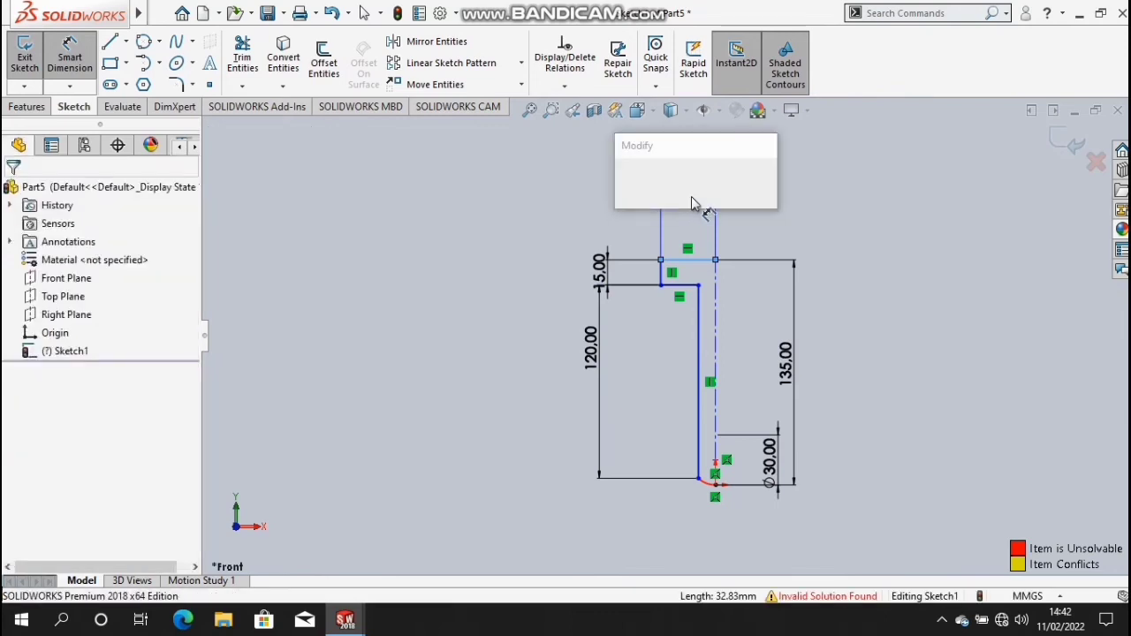
text(4)
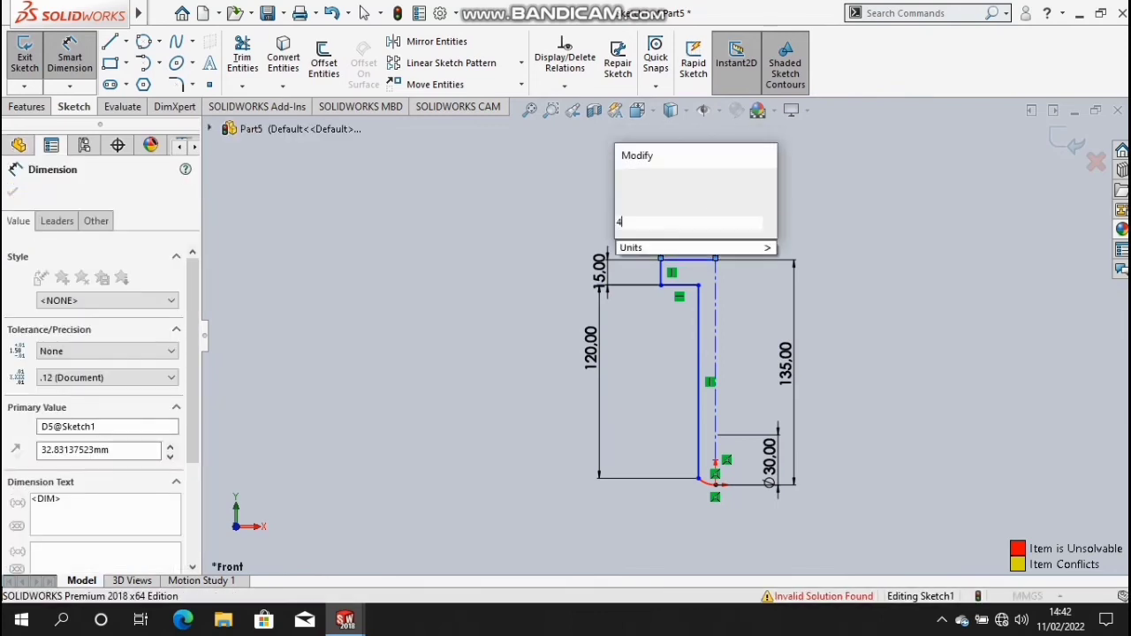
text(5/2)
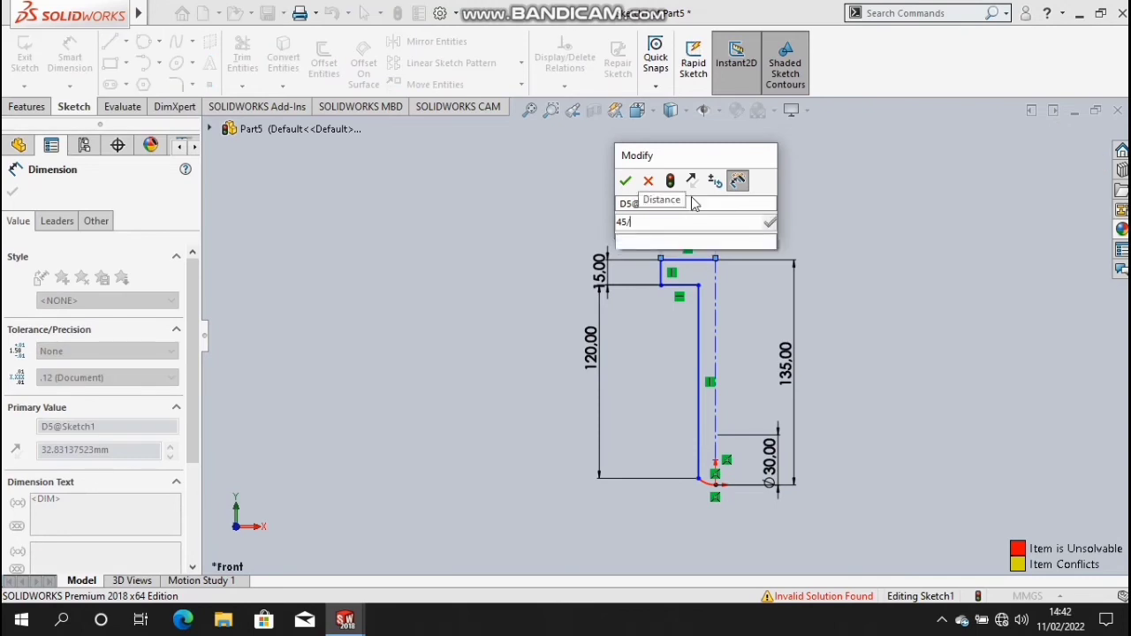
key(Return)
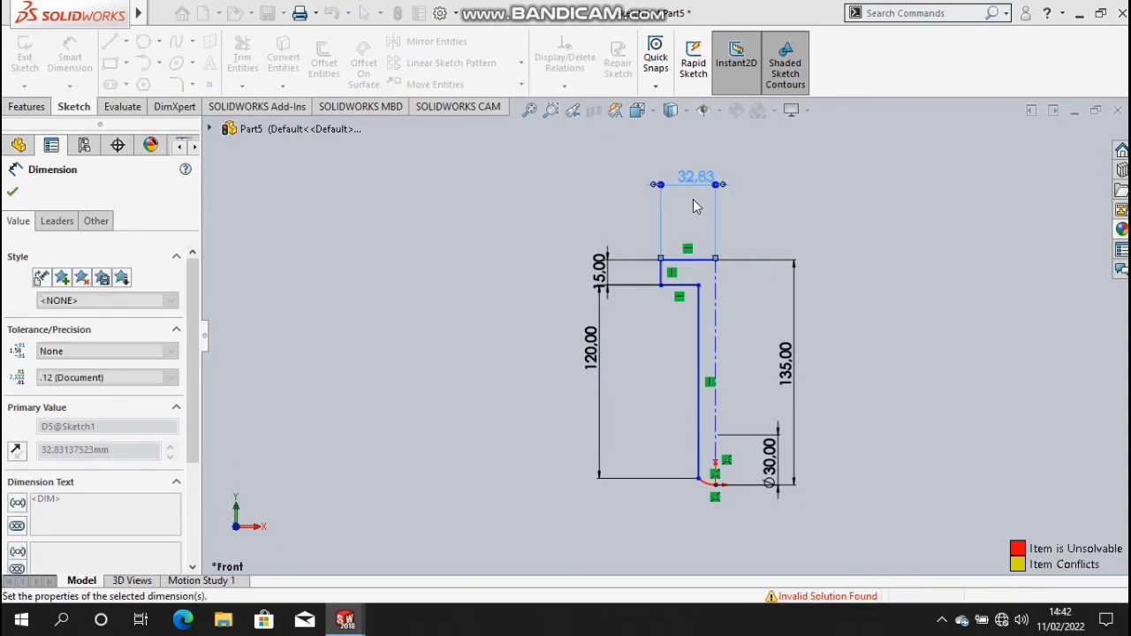
- Try a doubled-distance dimension between the side line and centreline, then undo it
click(717, 325)
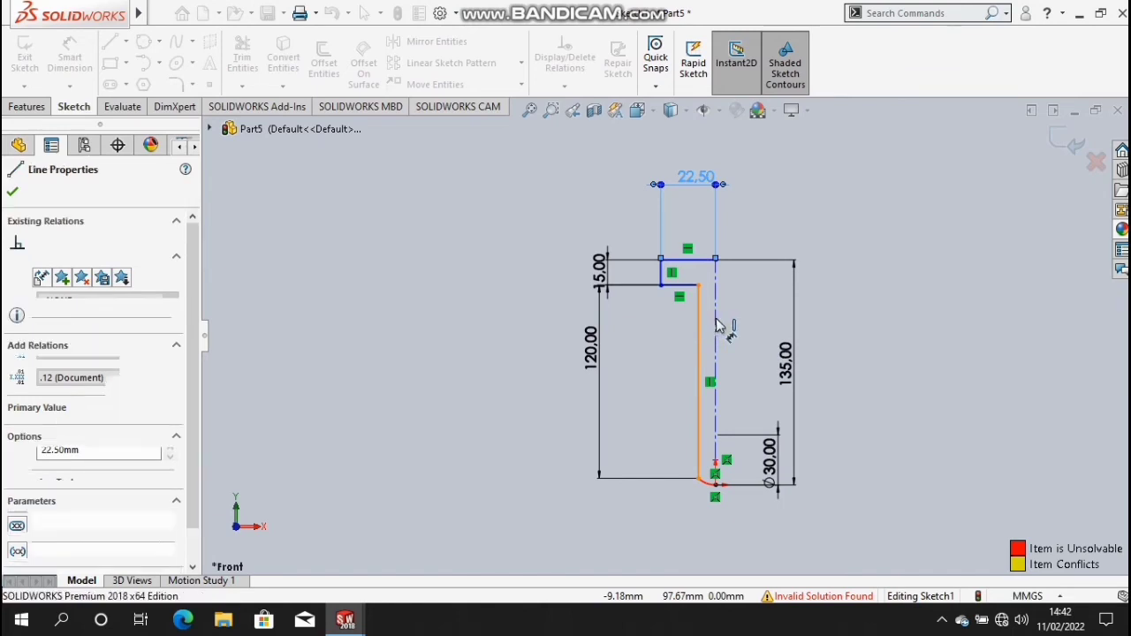
click(710, 473)
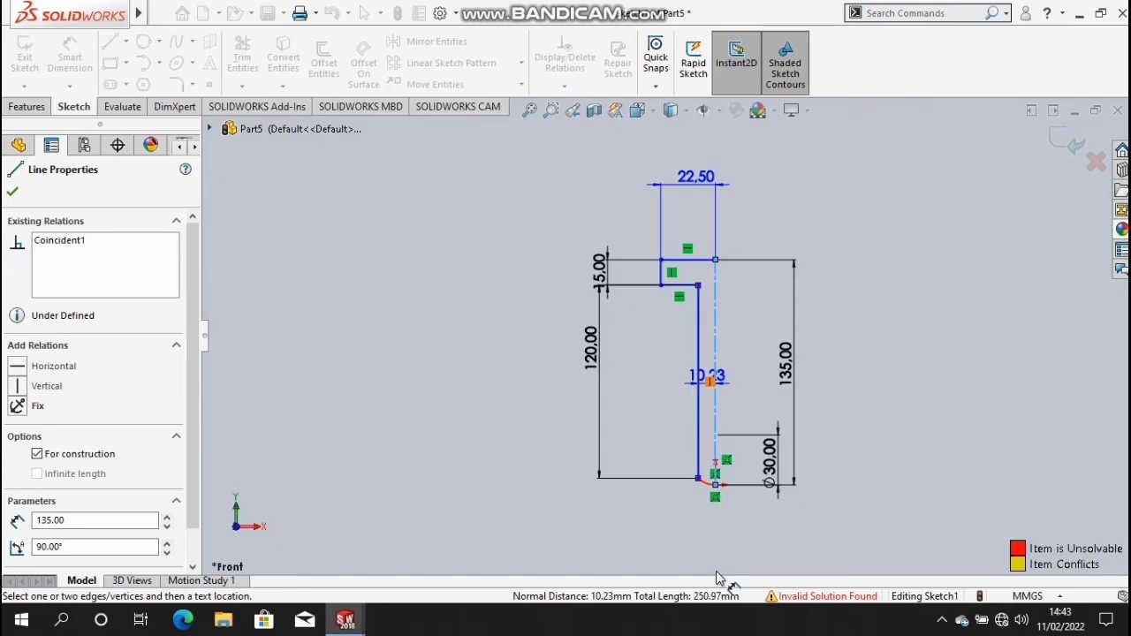
click(716, 575)
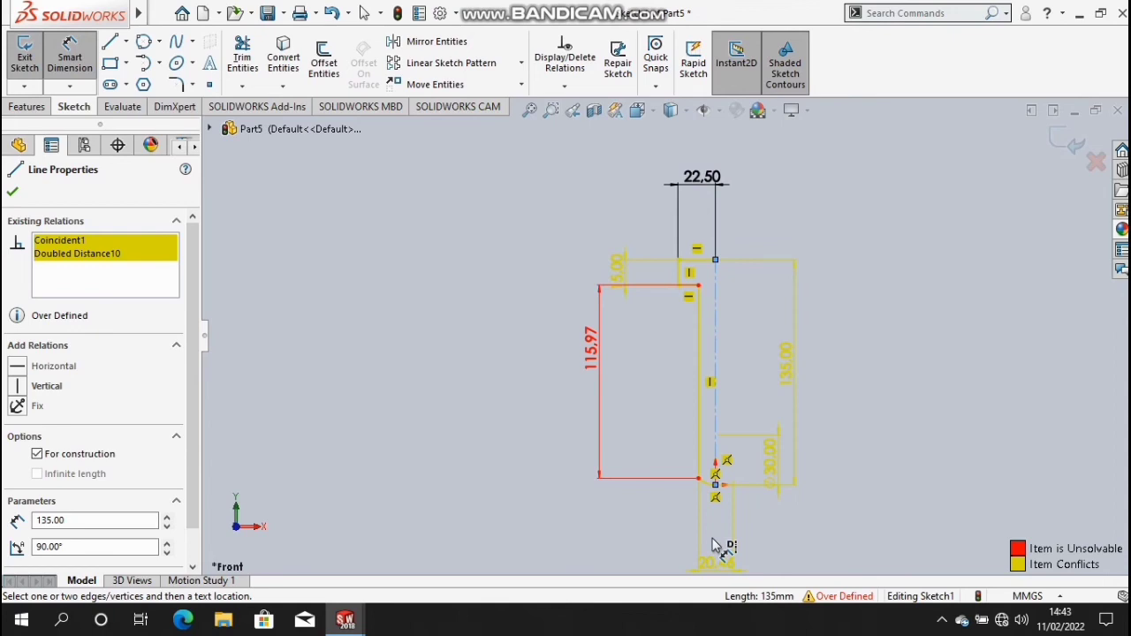
click(18, 195)
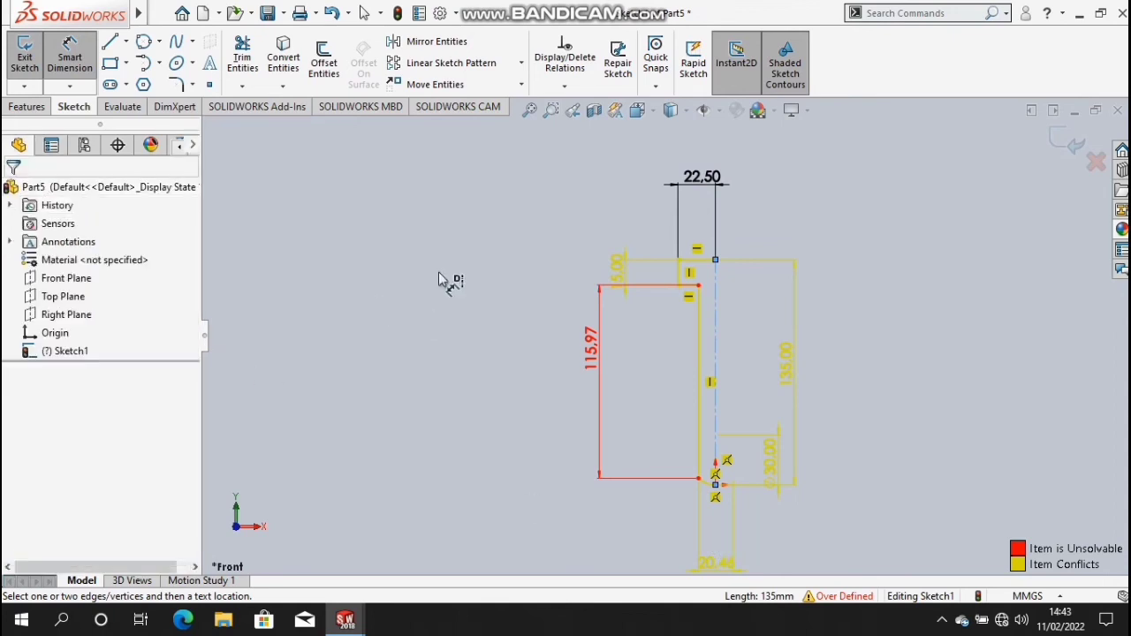
click(332, 13)
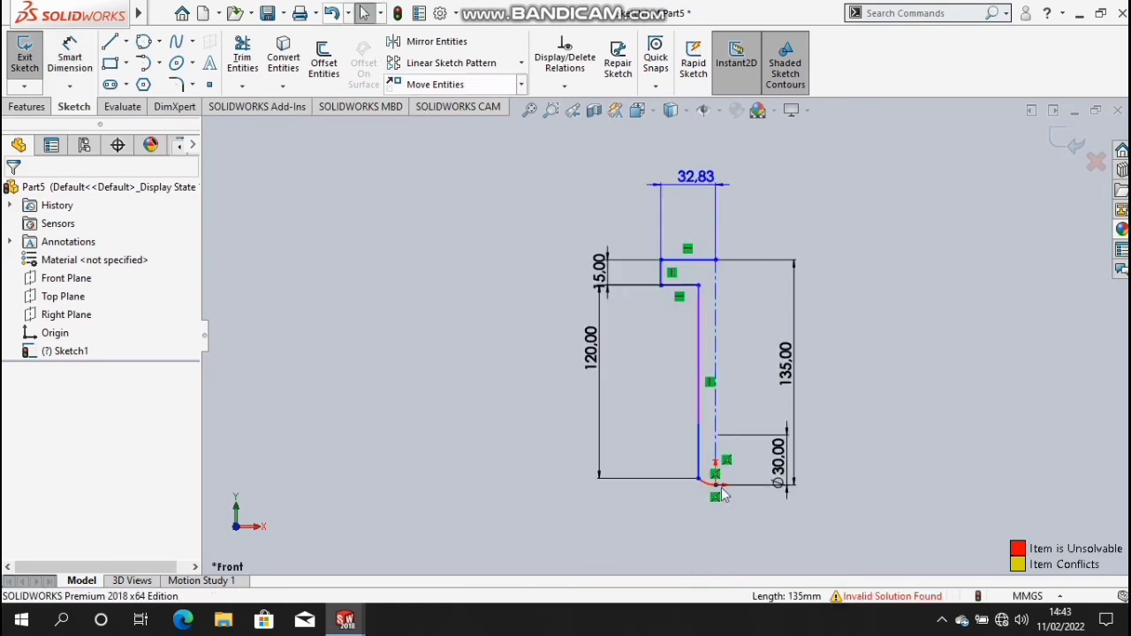
- Trim away the red domed arc at the bottom of the profile
scroll(720, 494, down, 2)
scroll(720, 495, down, 3)
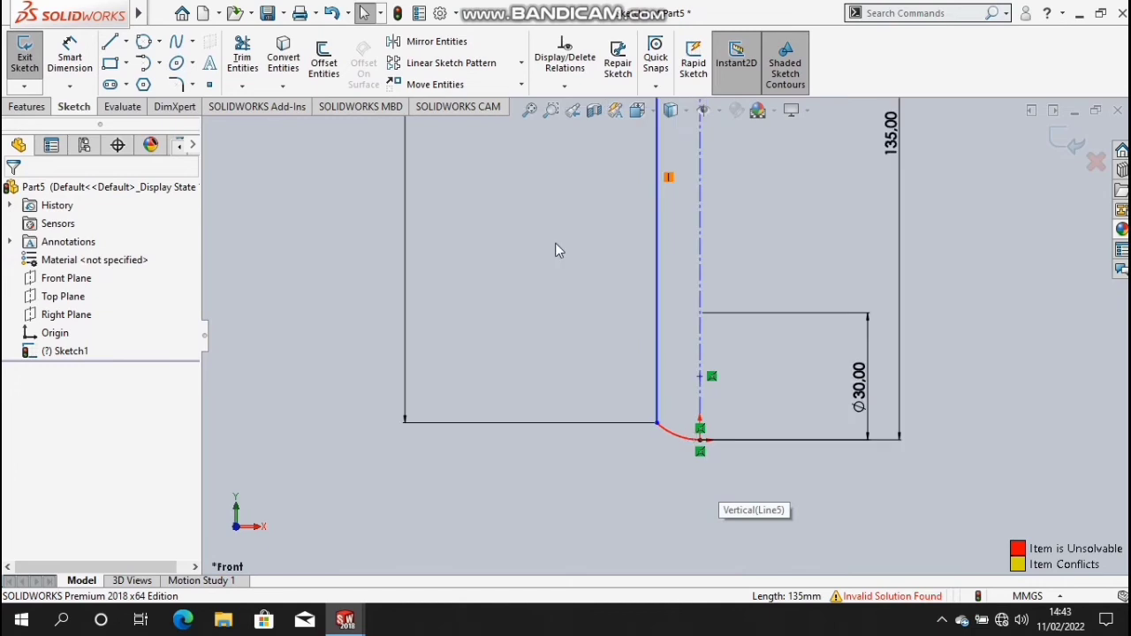
click(242, 63)
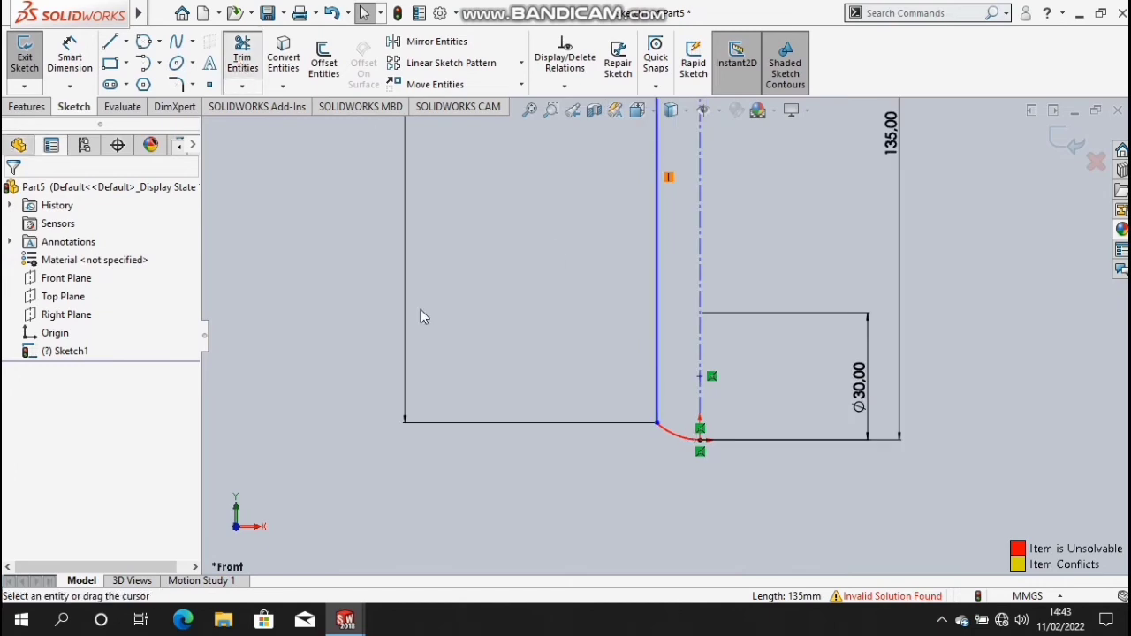
click(676, 455)
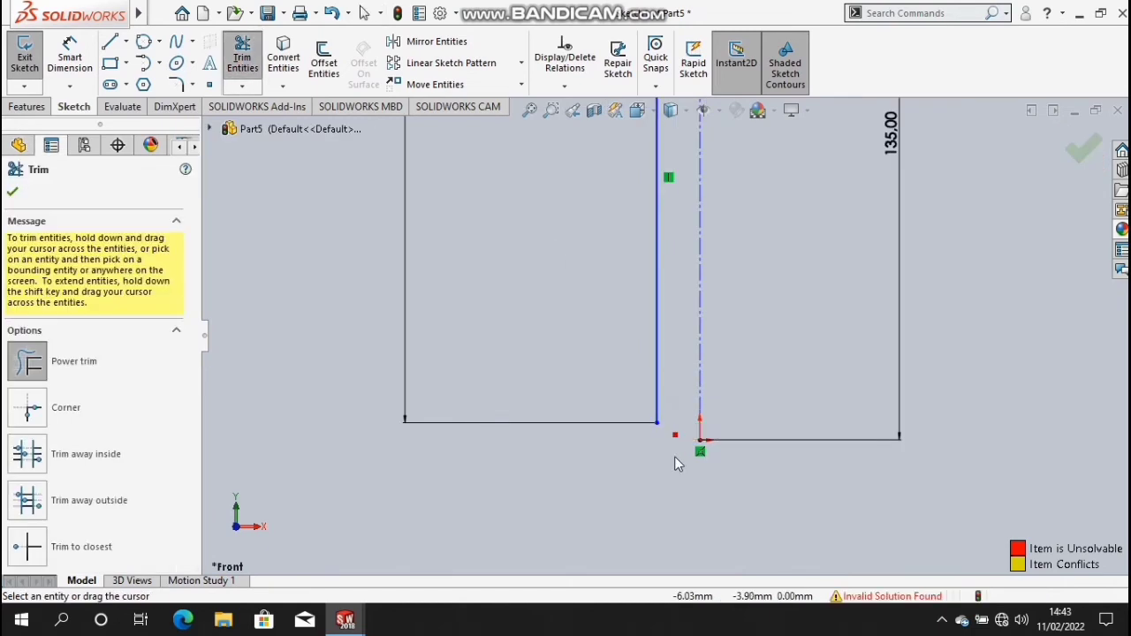
key(Escape)
- Delete the 135.00 centreline dimension
scroll(667, 347, up, 5)
click(757, 318)
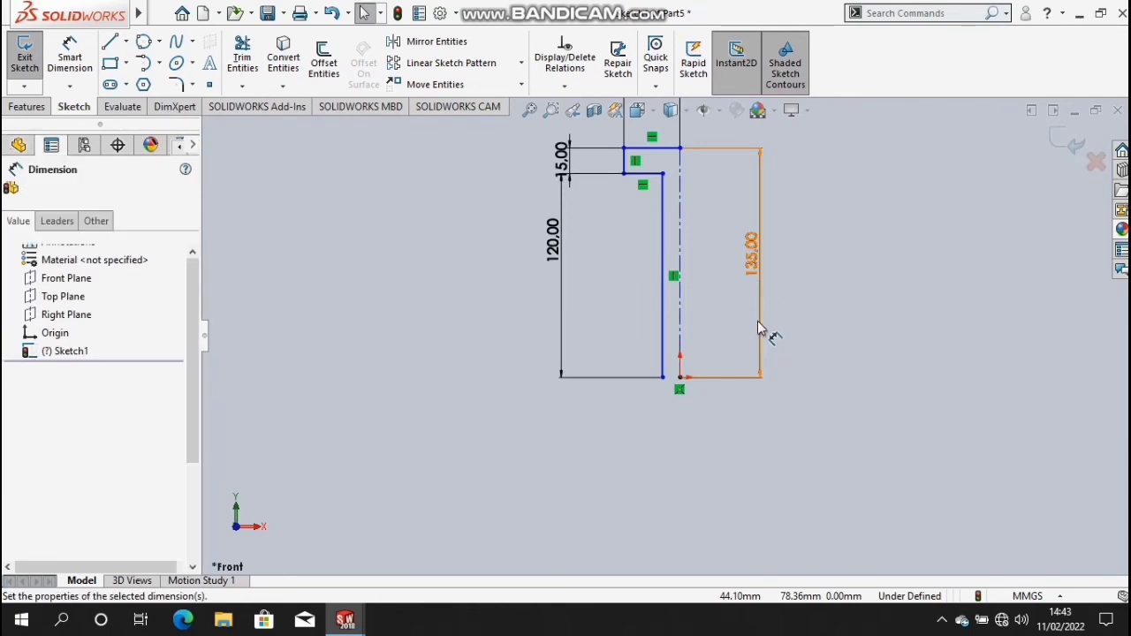
right_click(767, 392)
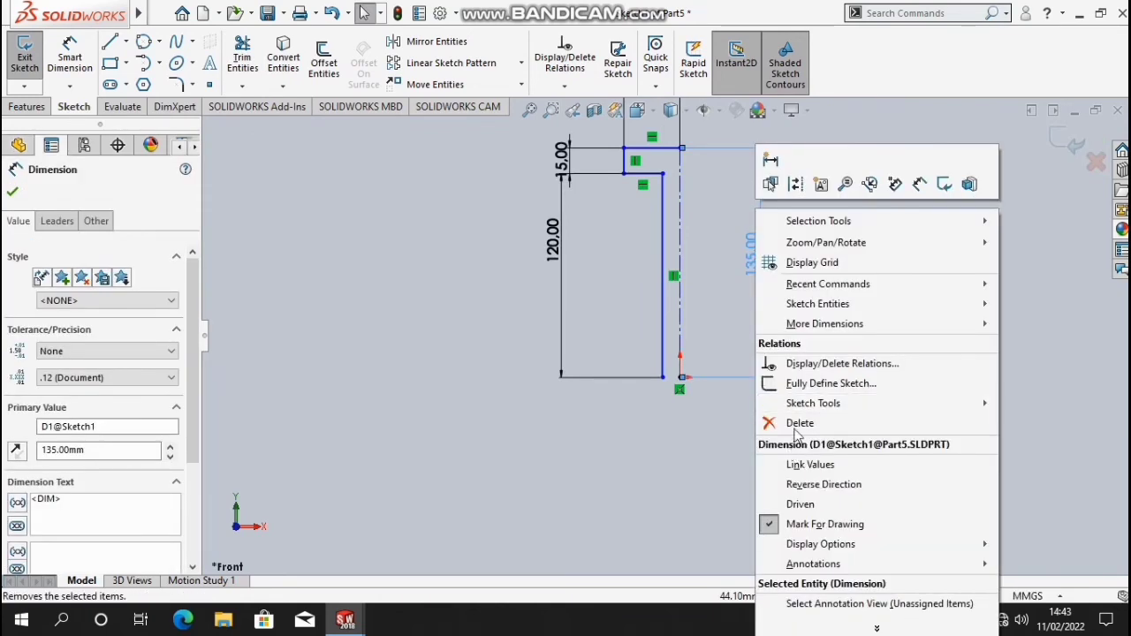
click(789, 420)
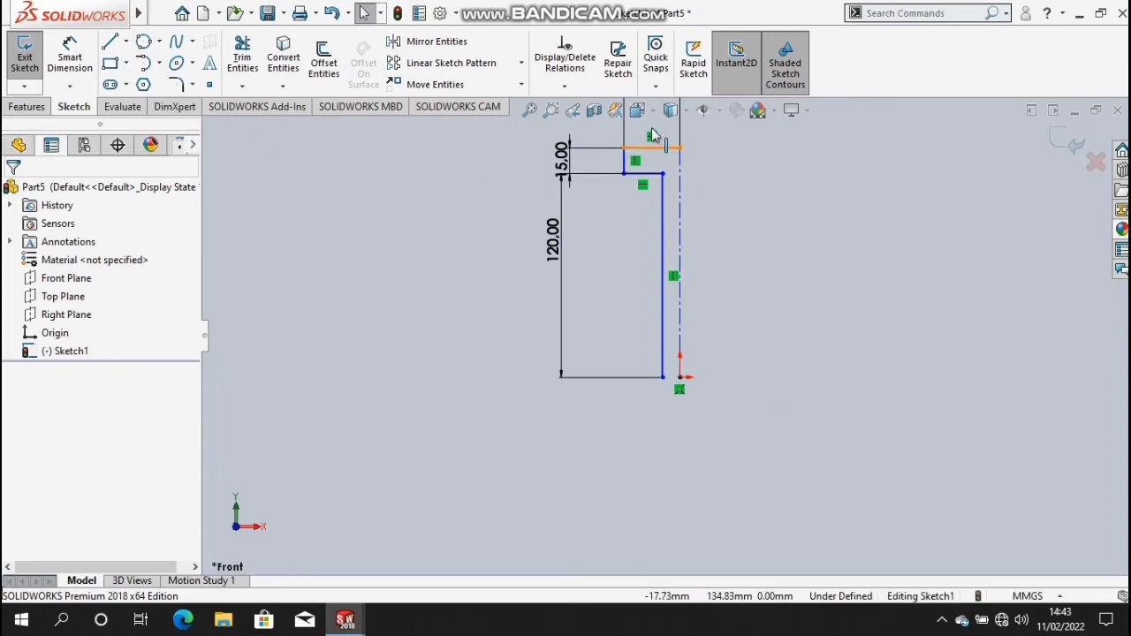
- Drag the profile's top line upward
click(652, 128)
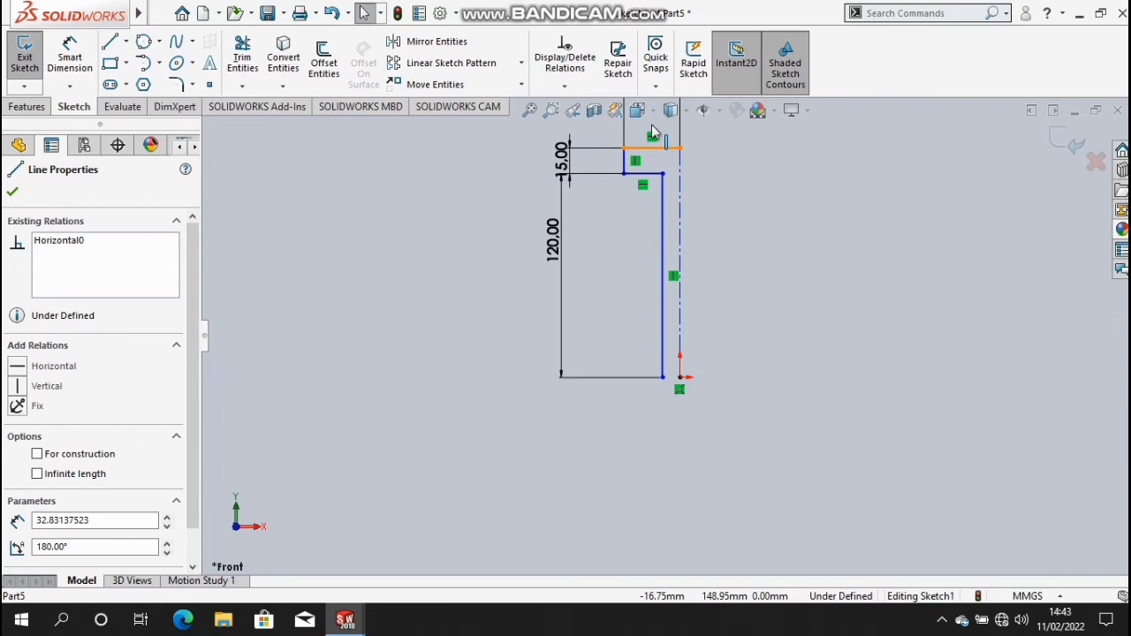
drag(652, 133, 652, 109)
click(690, 368)
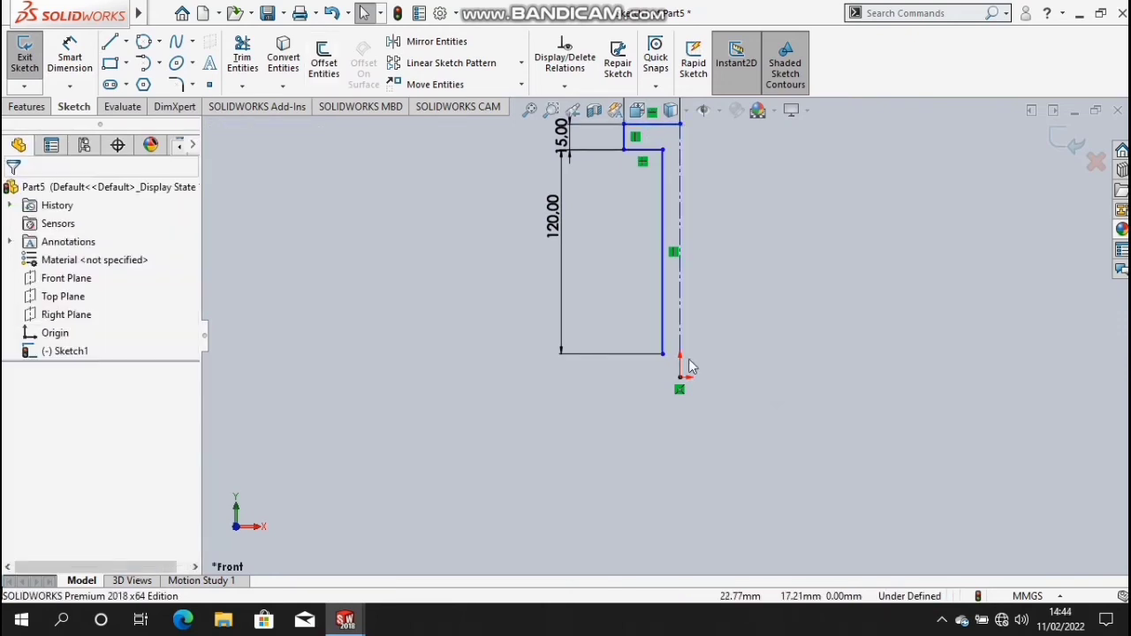
scroll(668, 382, down, 5)
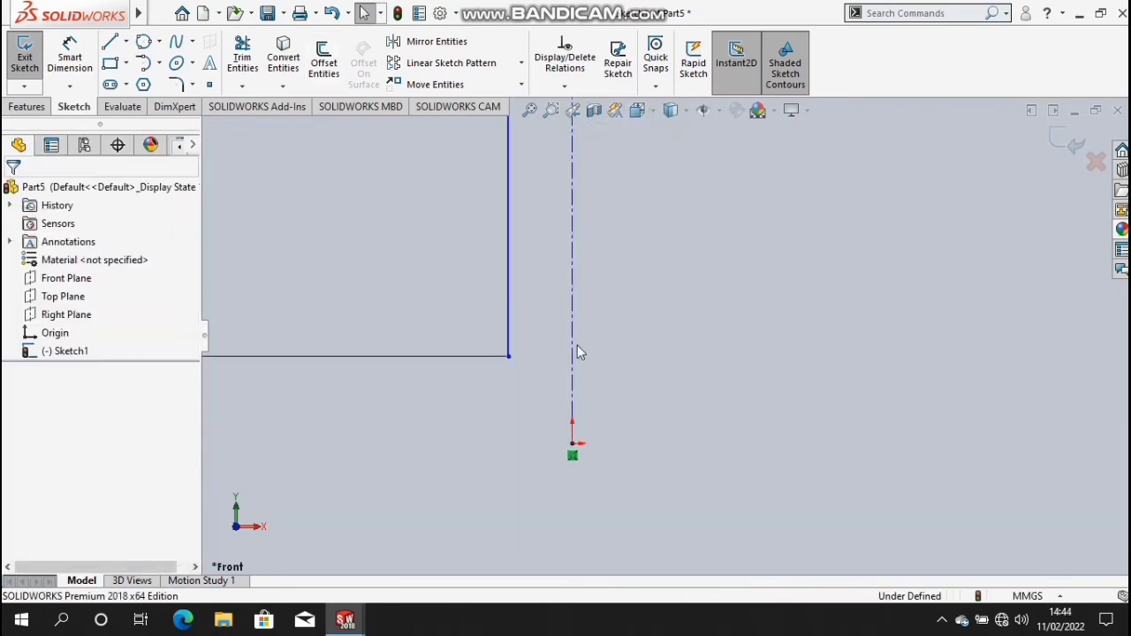
scroll(669, 383, down, 1)
- Draw a circle centred on the centreline at the shank's lower end, dimensioned Ø30
click(147, 46)
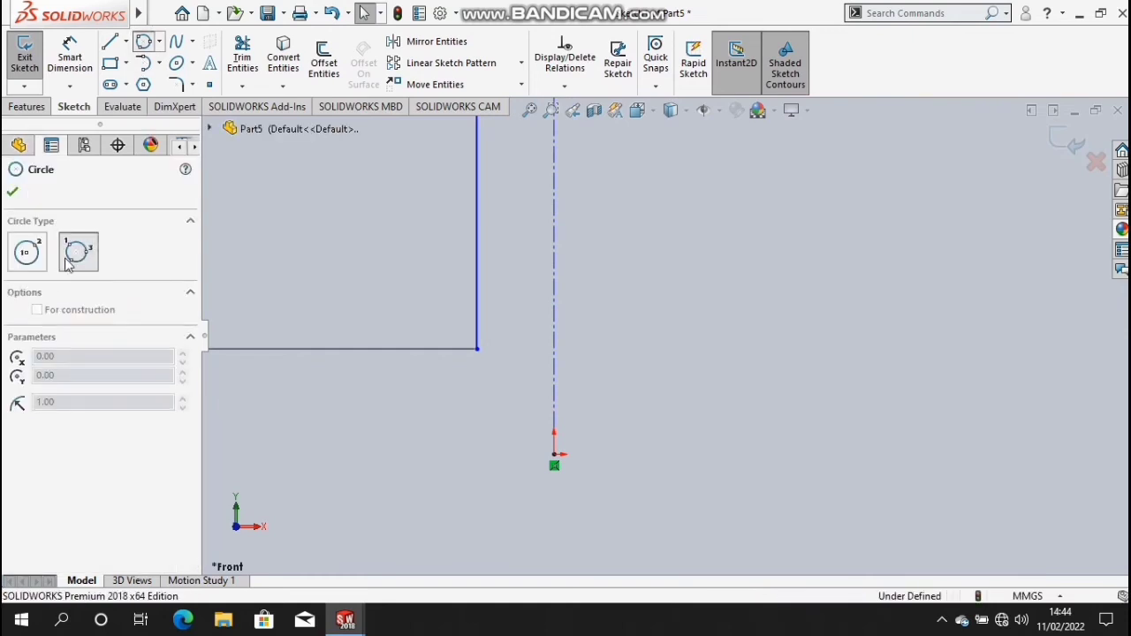
click(554, 371)
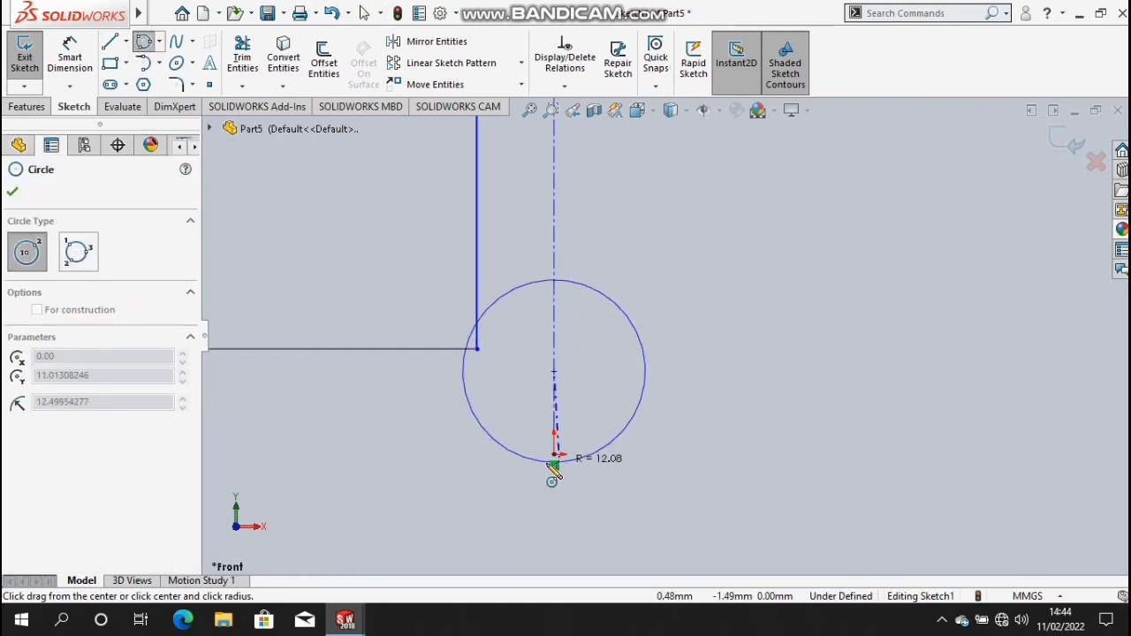
click(554, 455)
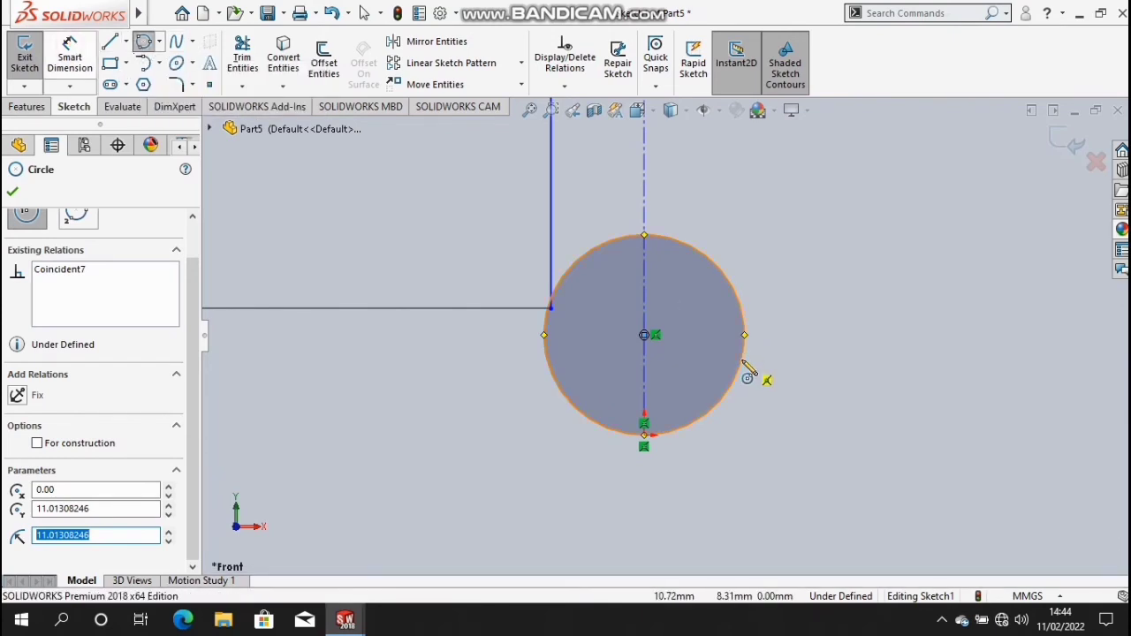
click(70, 55)
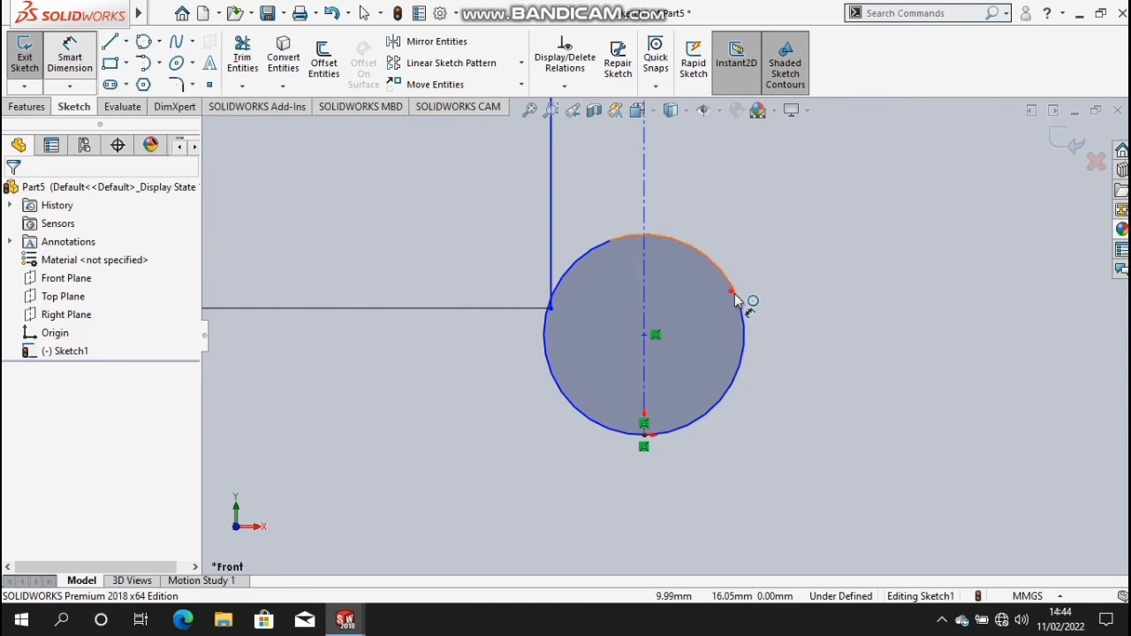
click(874, 364)
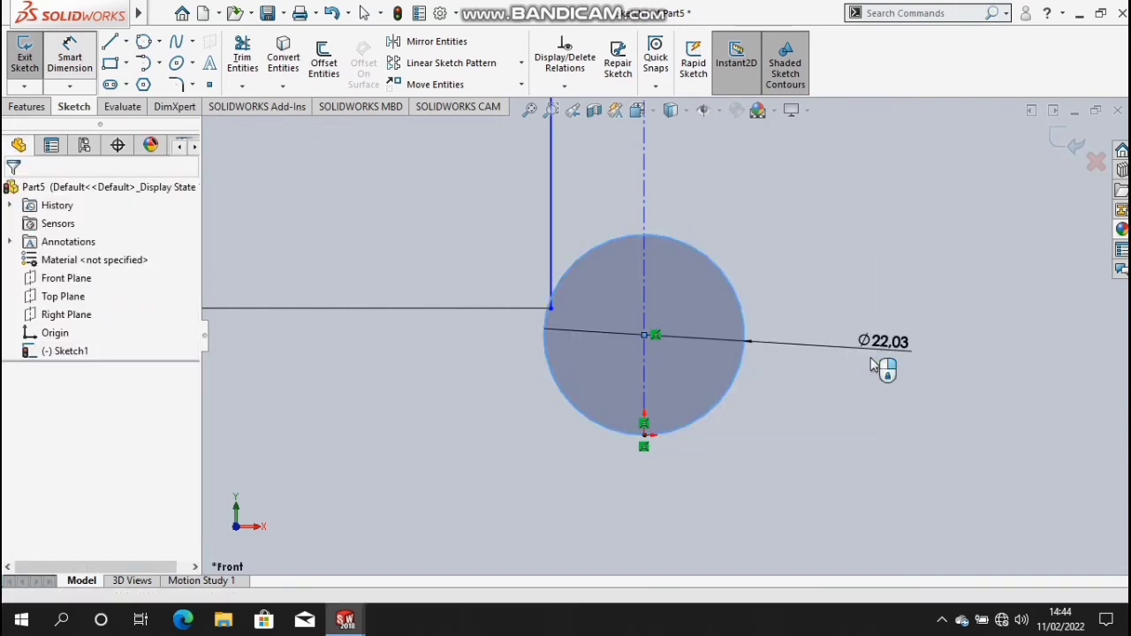
click(873, 365)
text(30)
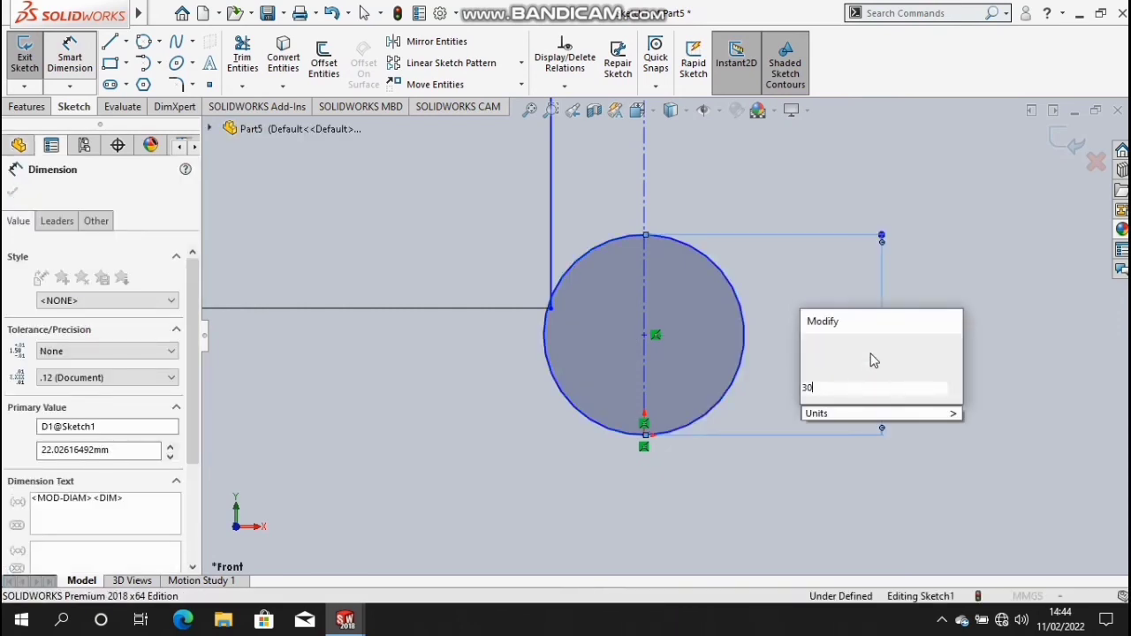
key(Return)
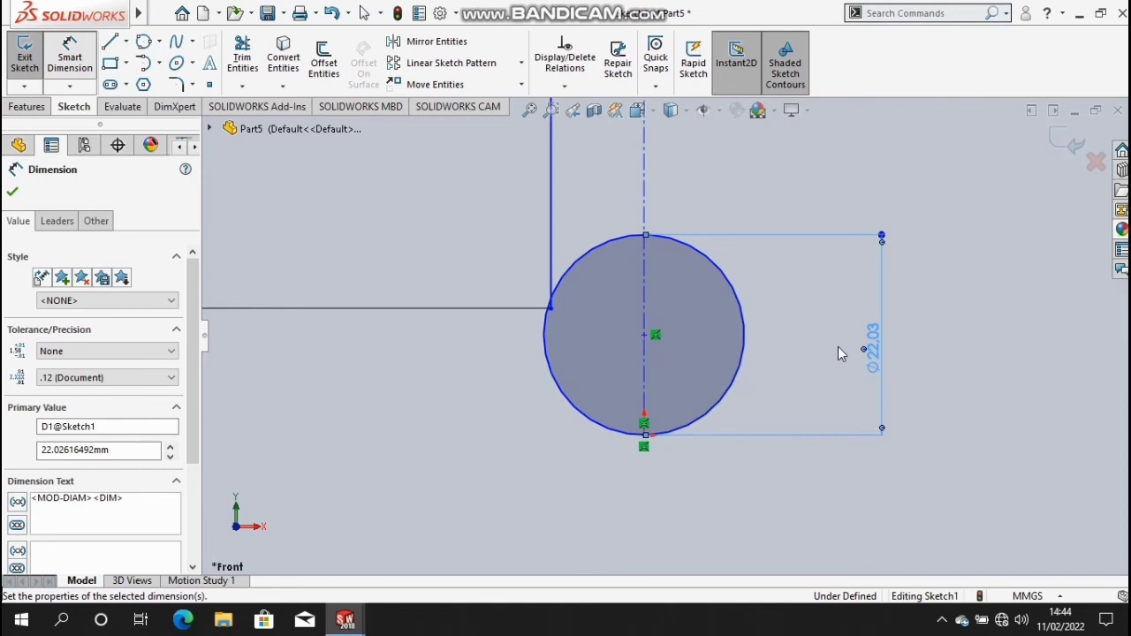
scroll(488, 228, down, 3)
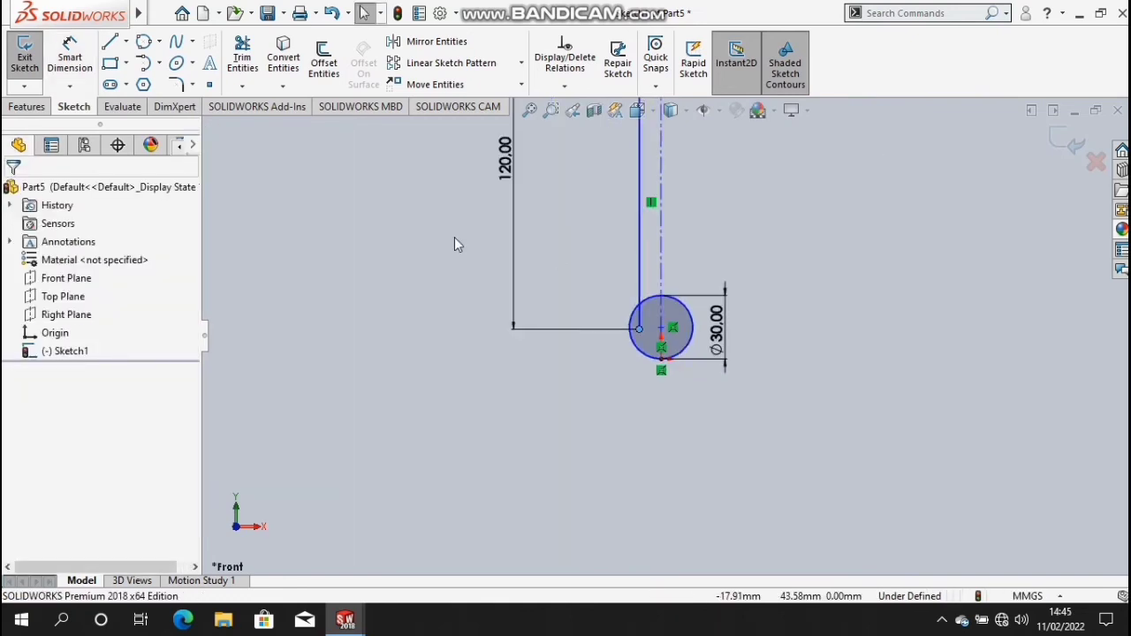
- Dimension the vertical side line 15 mm from the centreline, meeting the Ø30 circle
click(69, 57)
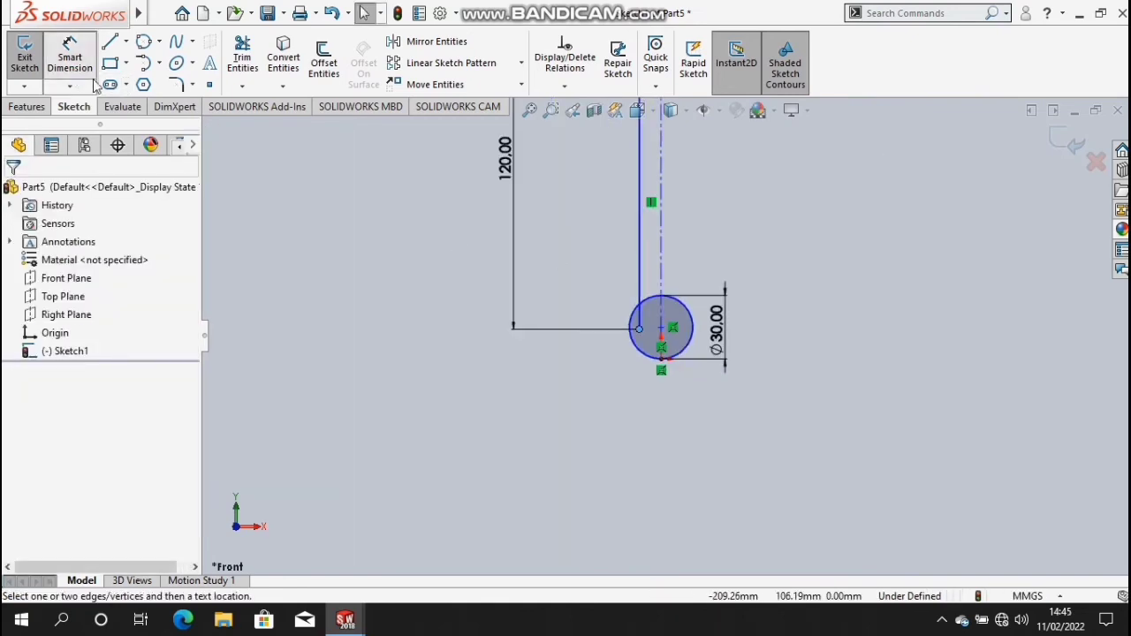
click(663, 263)
click(645, 331)
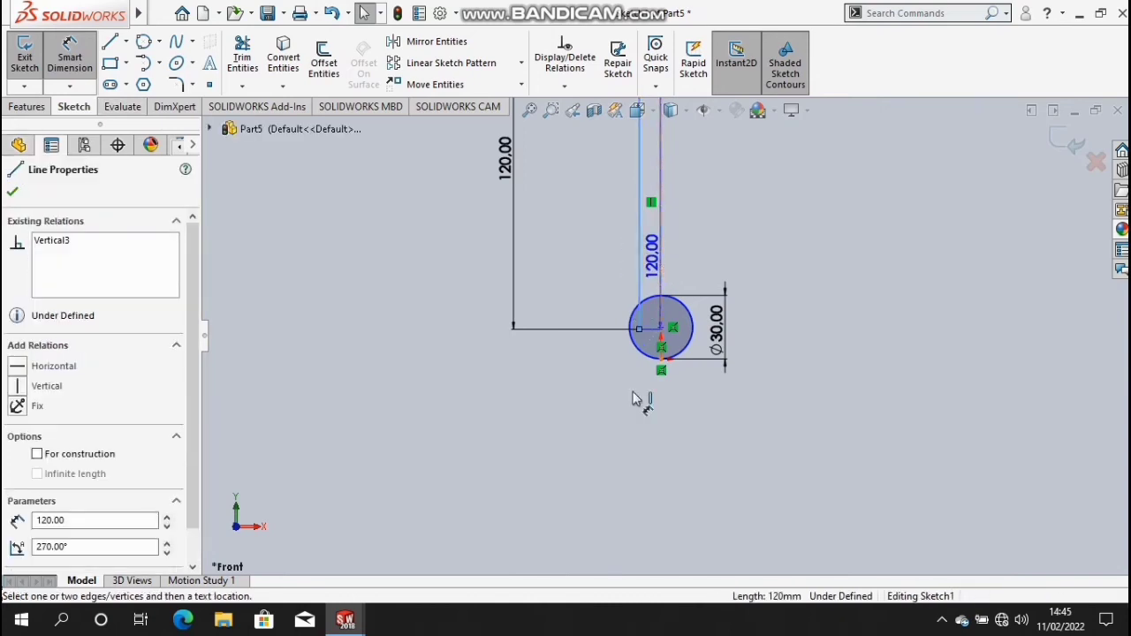
click(654, 432)
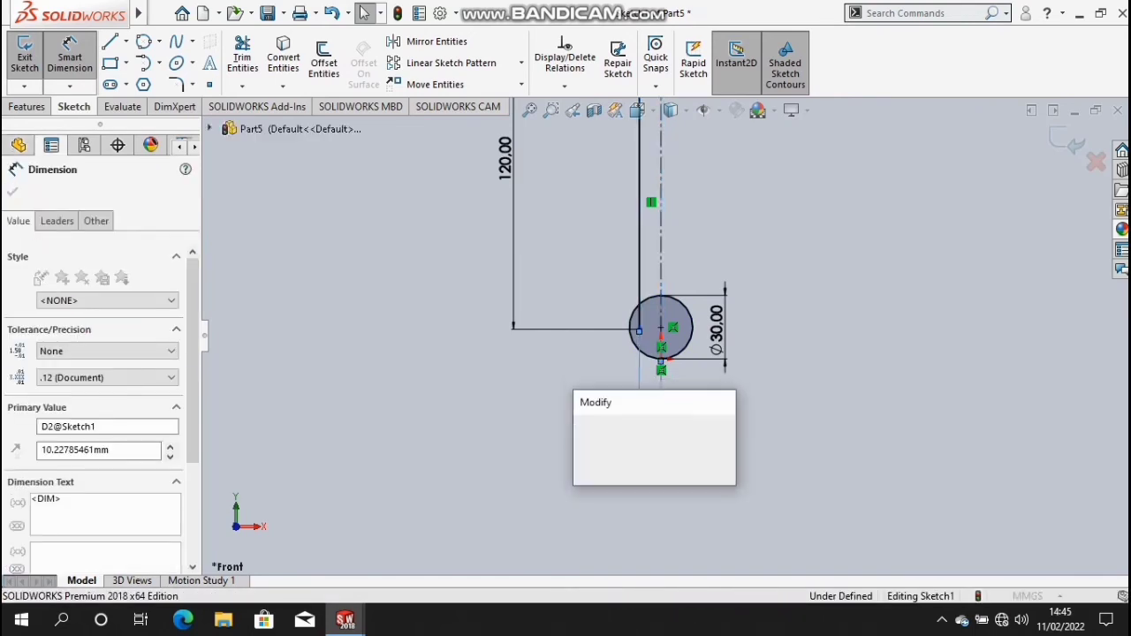
text(15)
key(Return)
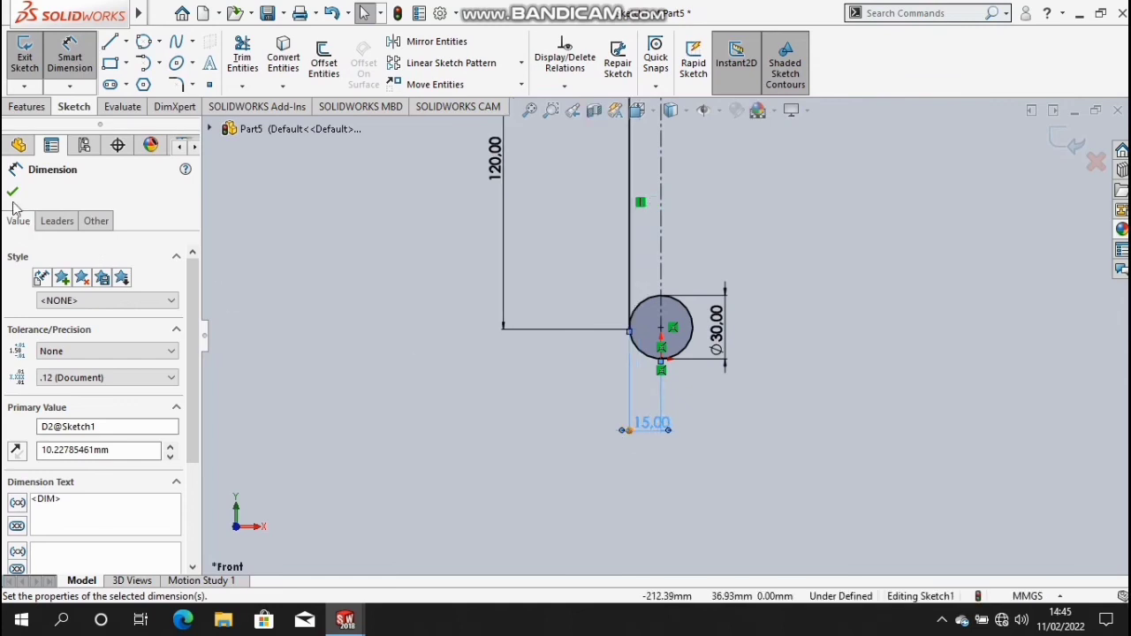
click(537, 276)
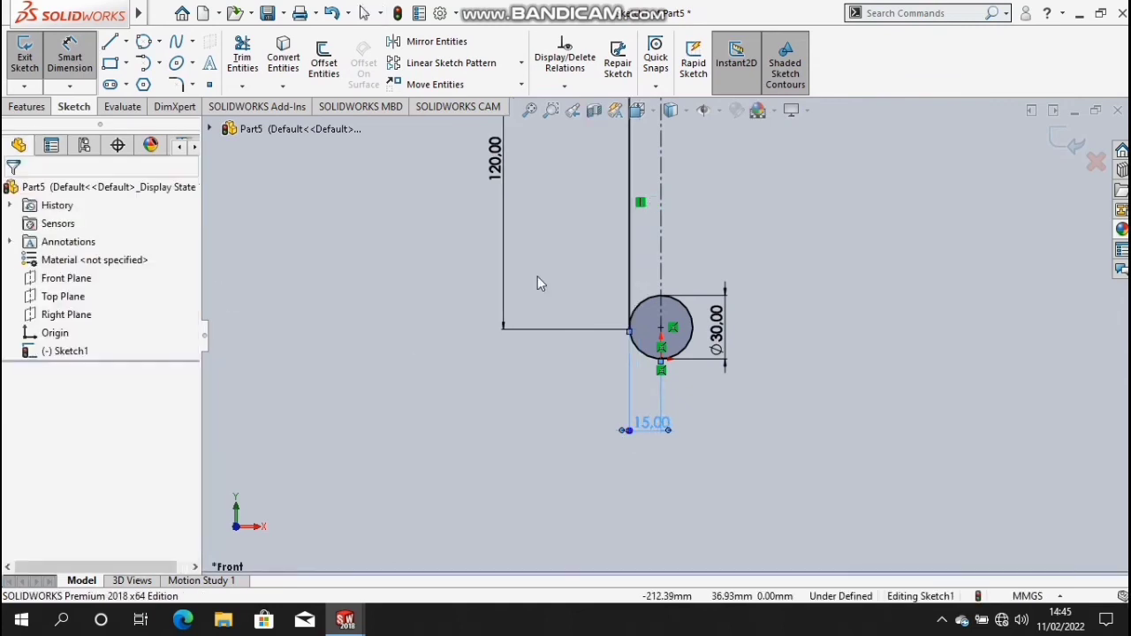
scroll(632, 376, down, 3)
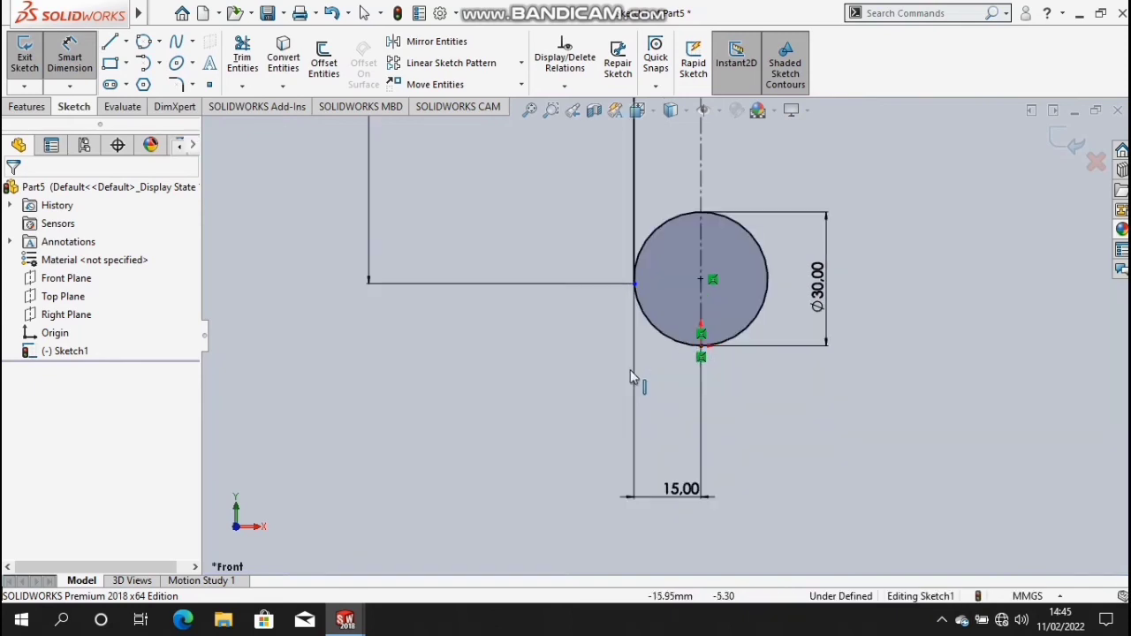
key(Escape)
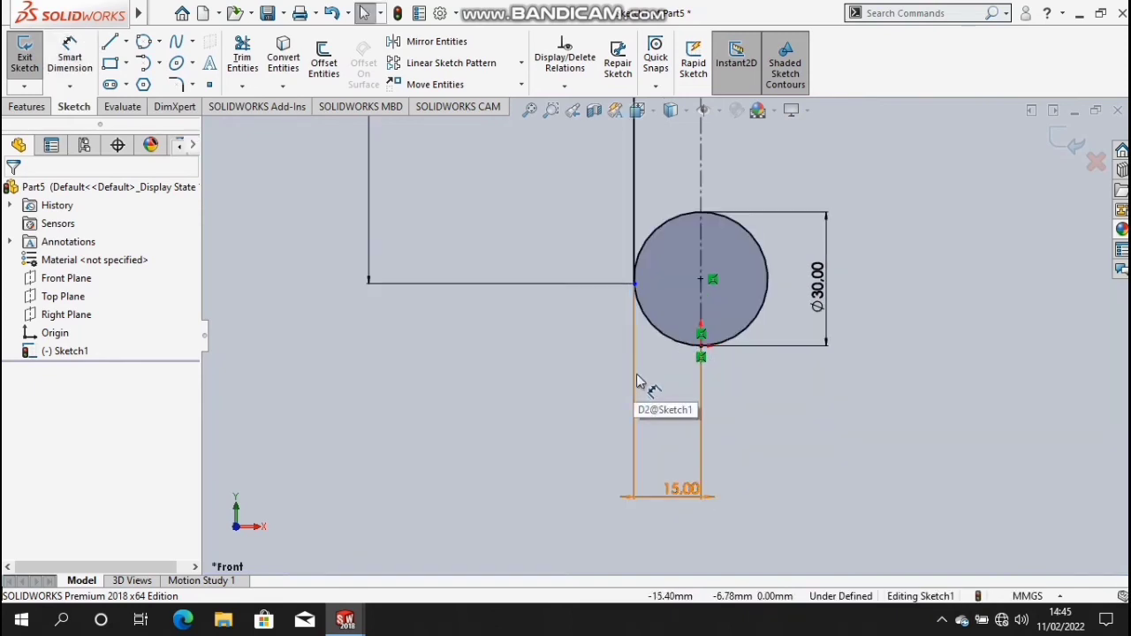
- Change the circle diameter to 60 and drag the sketch point onto it
double_click(820, 296)
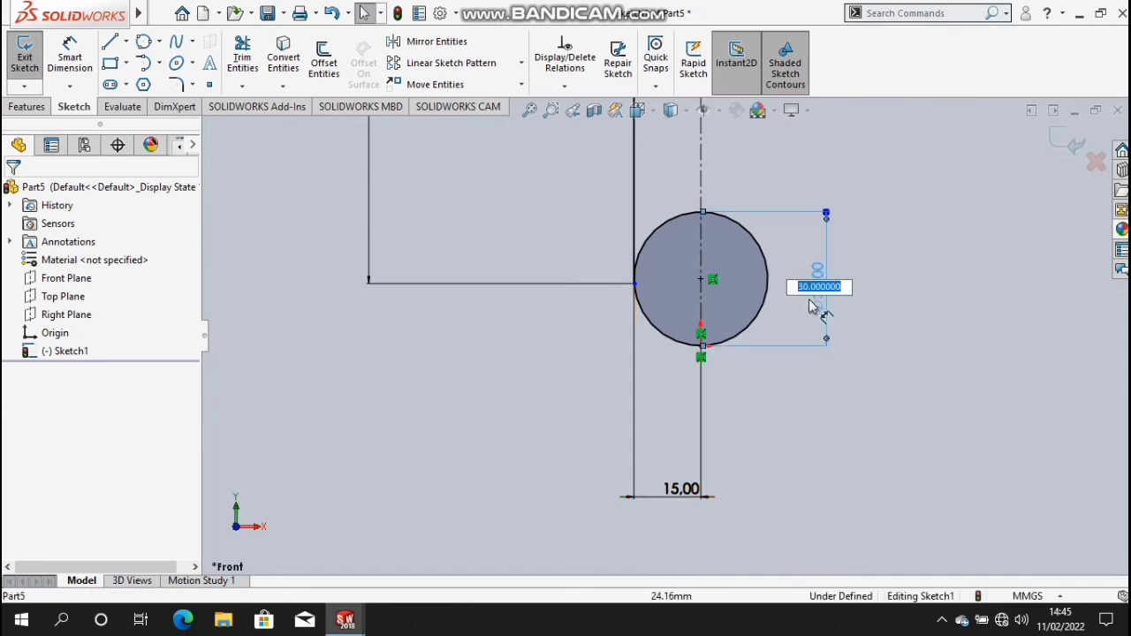
text(60)
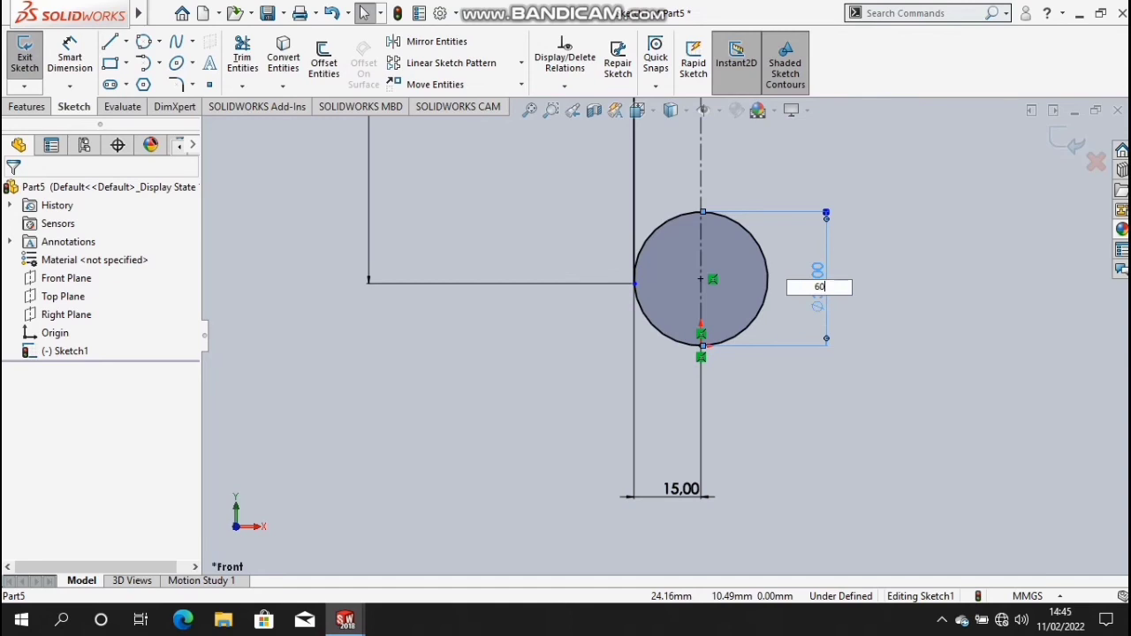
key(Return)
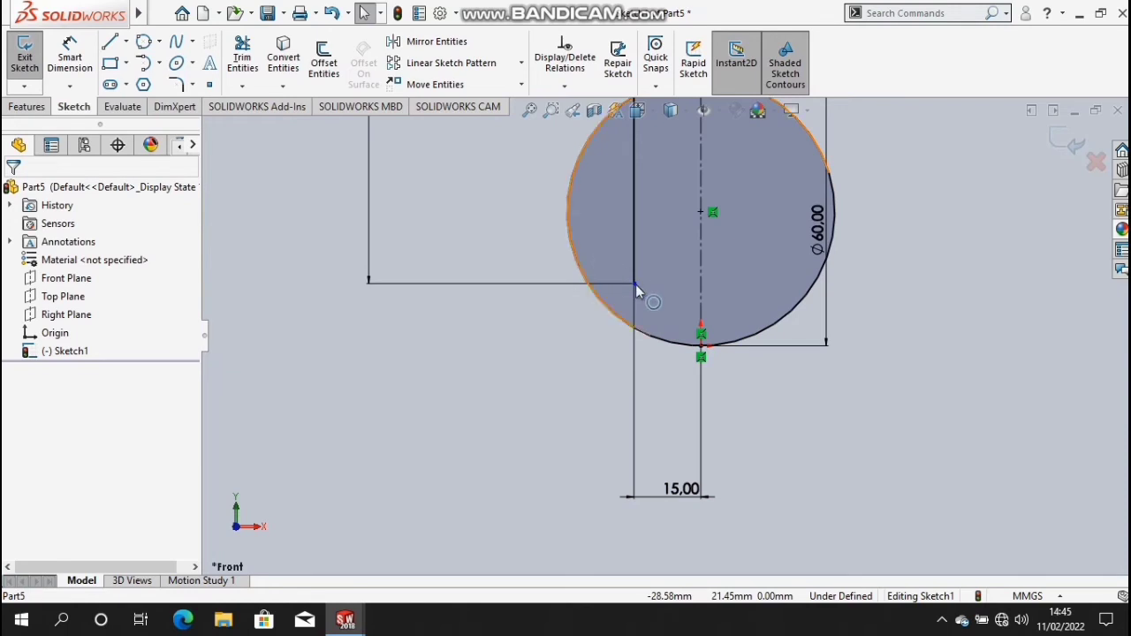
drag(636, 284, 635, 328)
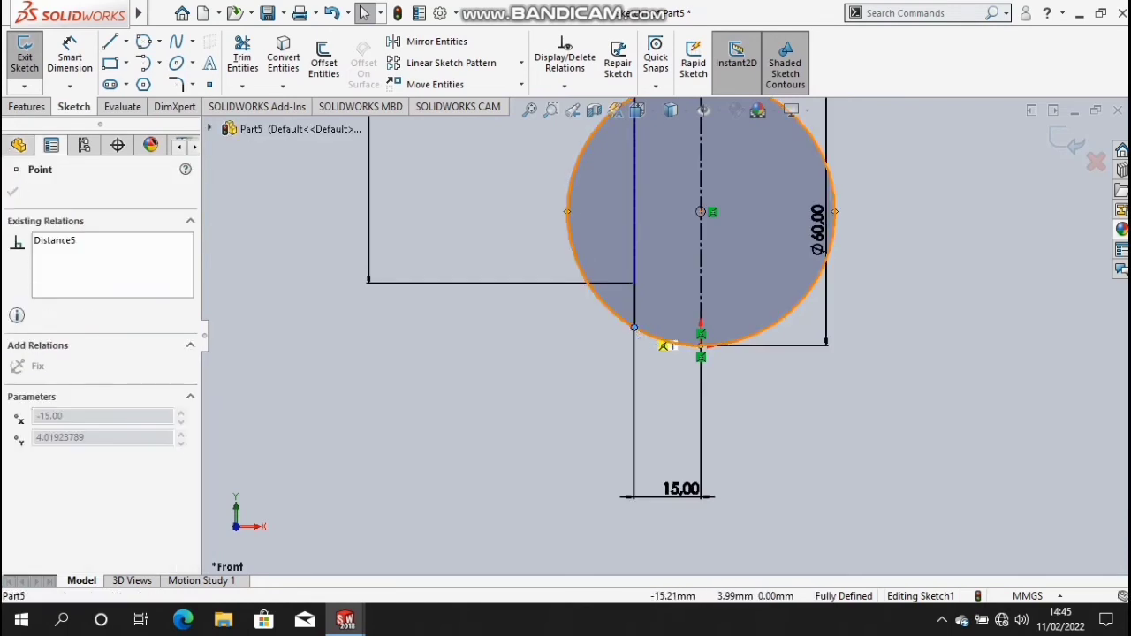
click(460, 223)
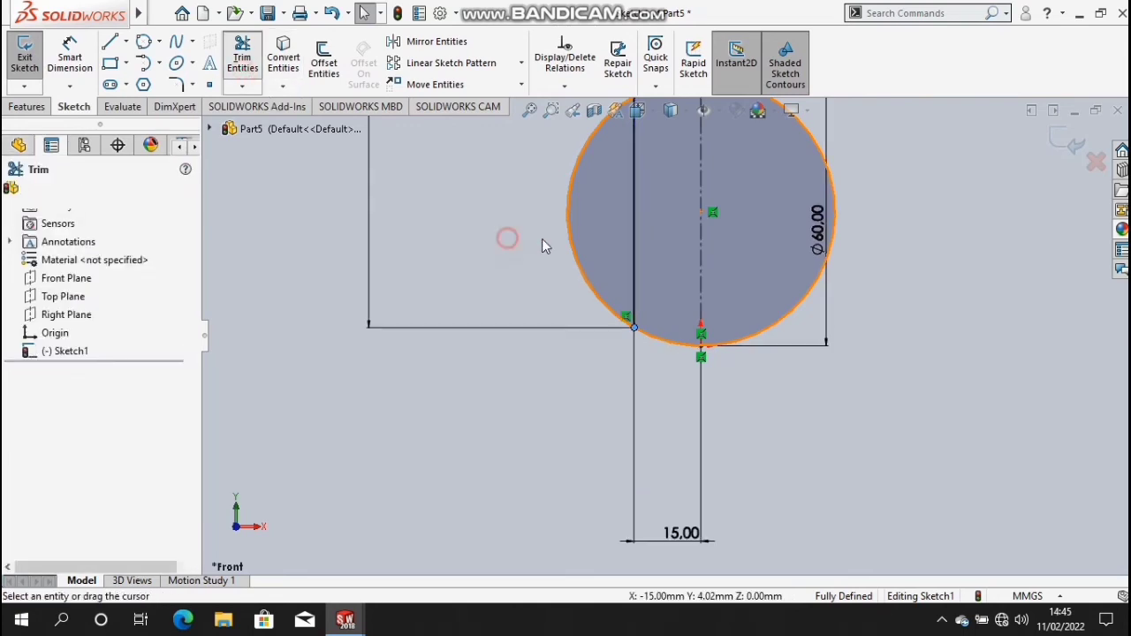
- Trim the circle's left, right and leftover arcs, leaving the domed bottom arc
drag(541, 239, 605, 257)
drag(705, 277, 824, 312)
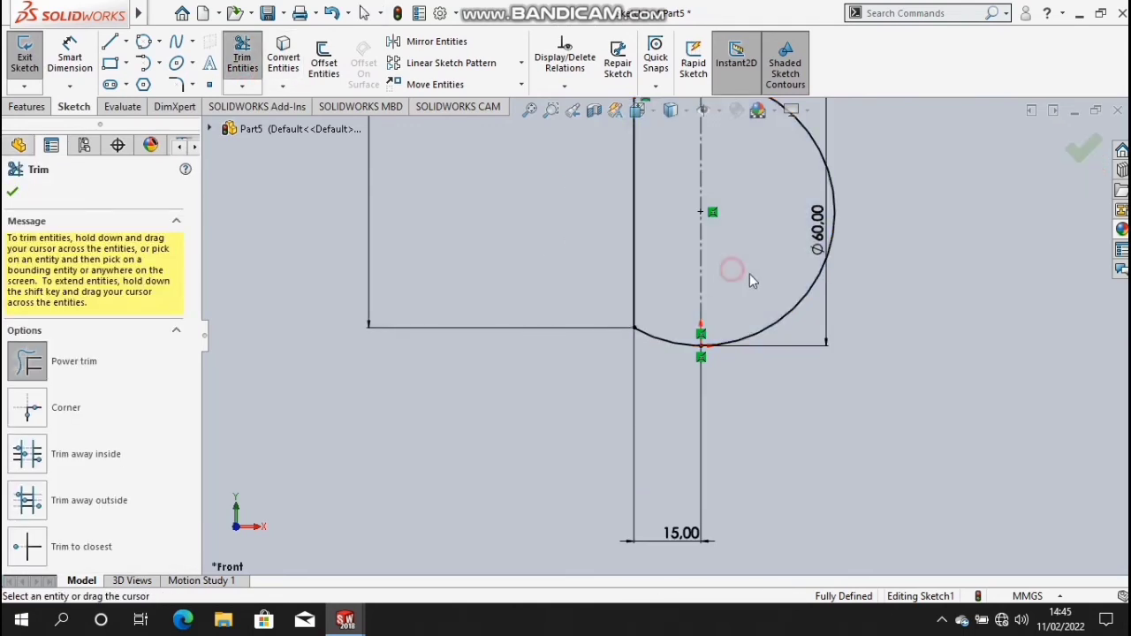
scroll(796, 305, up, 2)
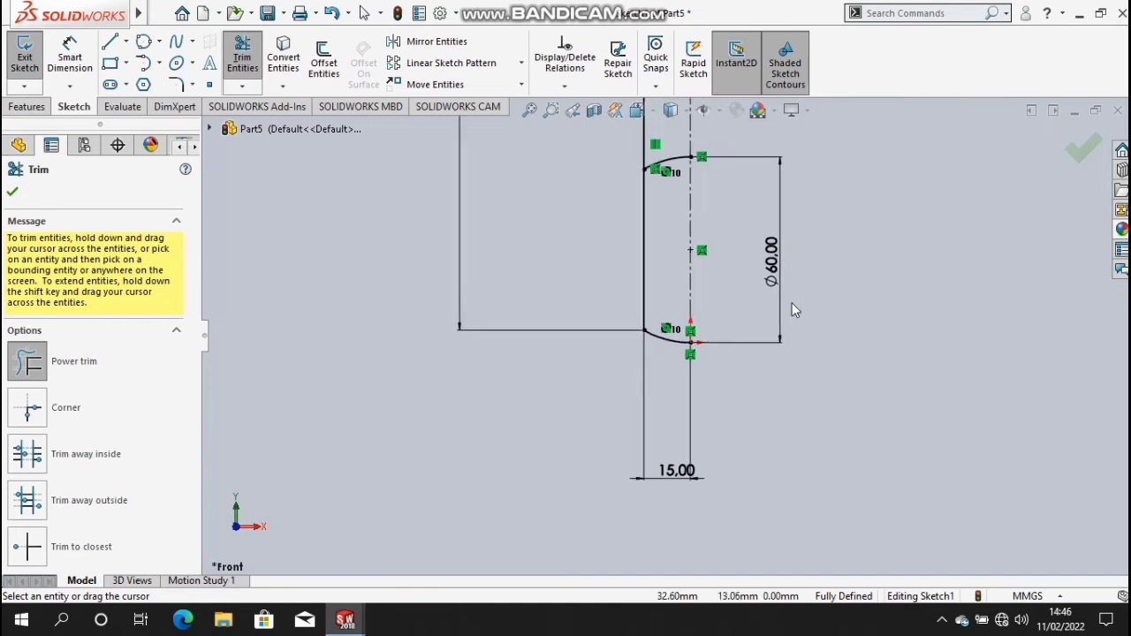
scroll(778, 300, up, 2)
drag(665, 272, 662, 232)
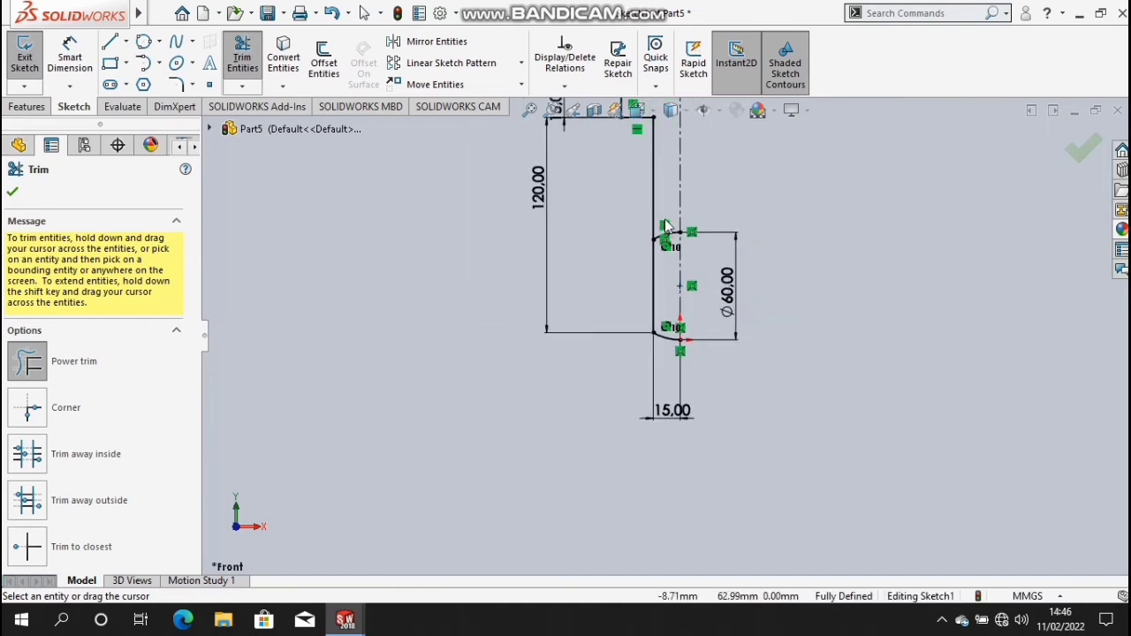
scroll(551, 235, up, 2)
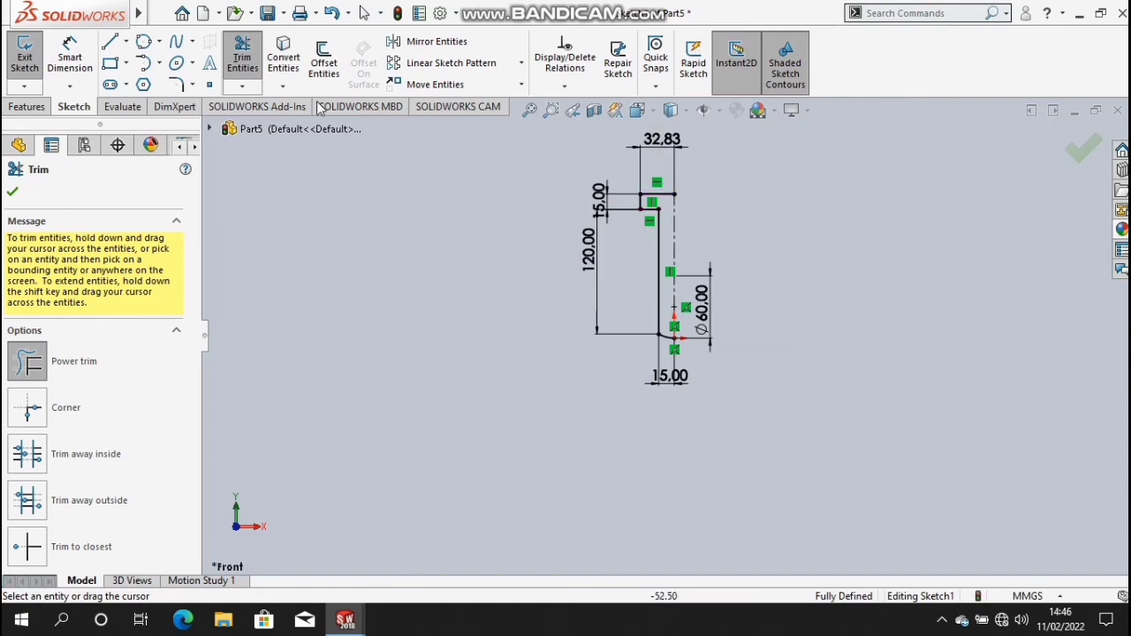
click(249, 63)
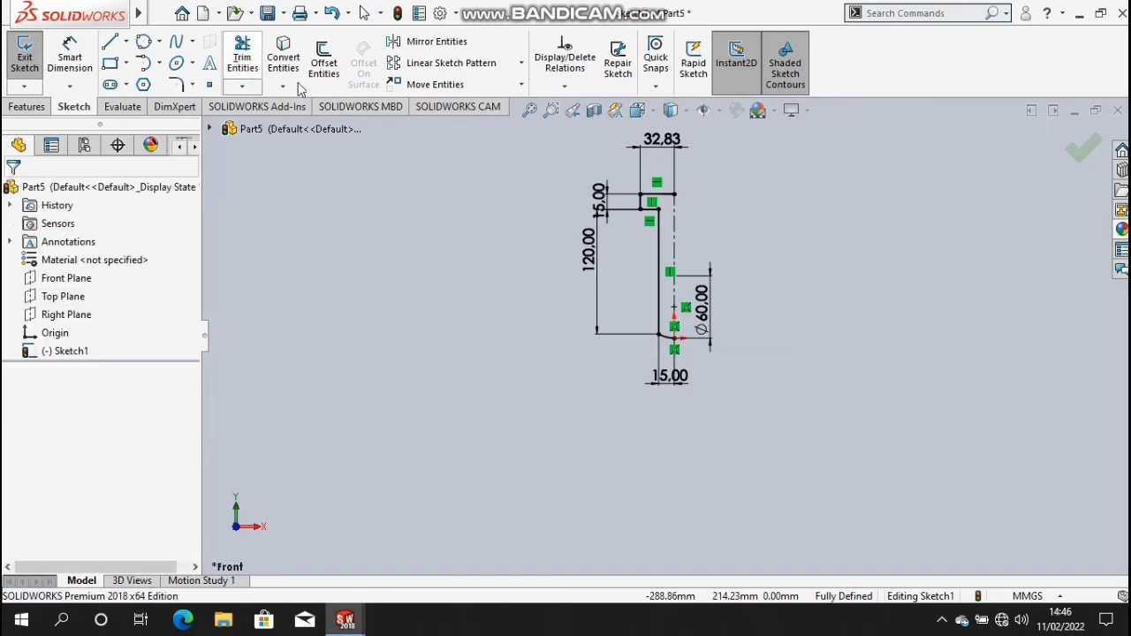
- Change the 32.83 head width dimension to 22.50
click(662, 138)
text(45/2)
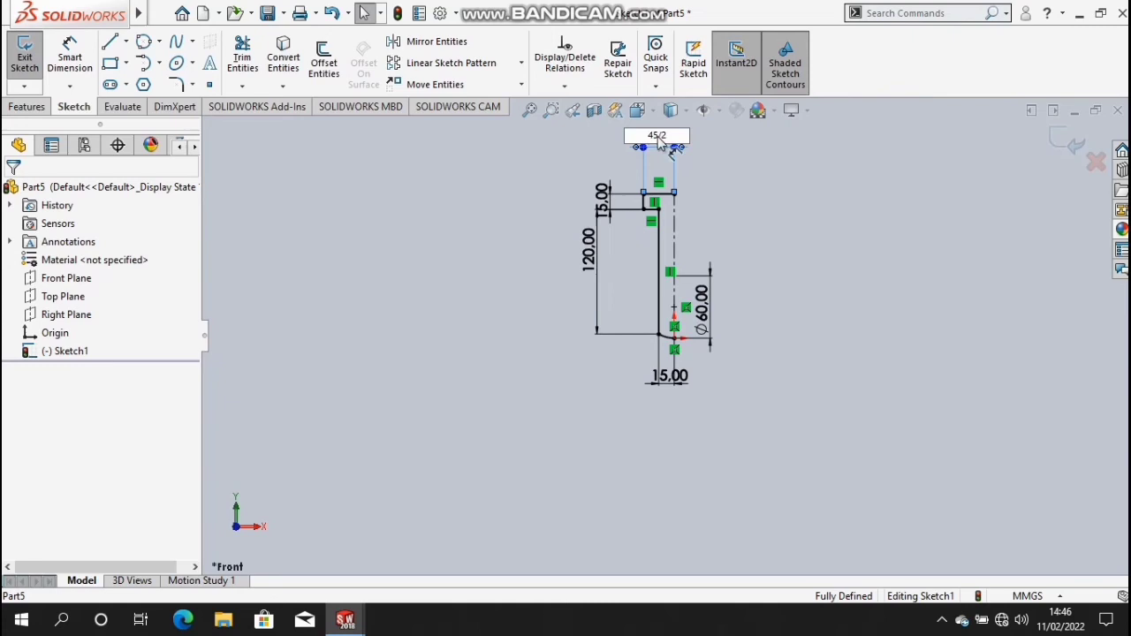
key(Return)
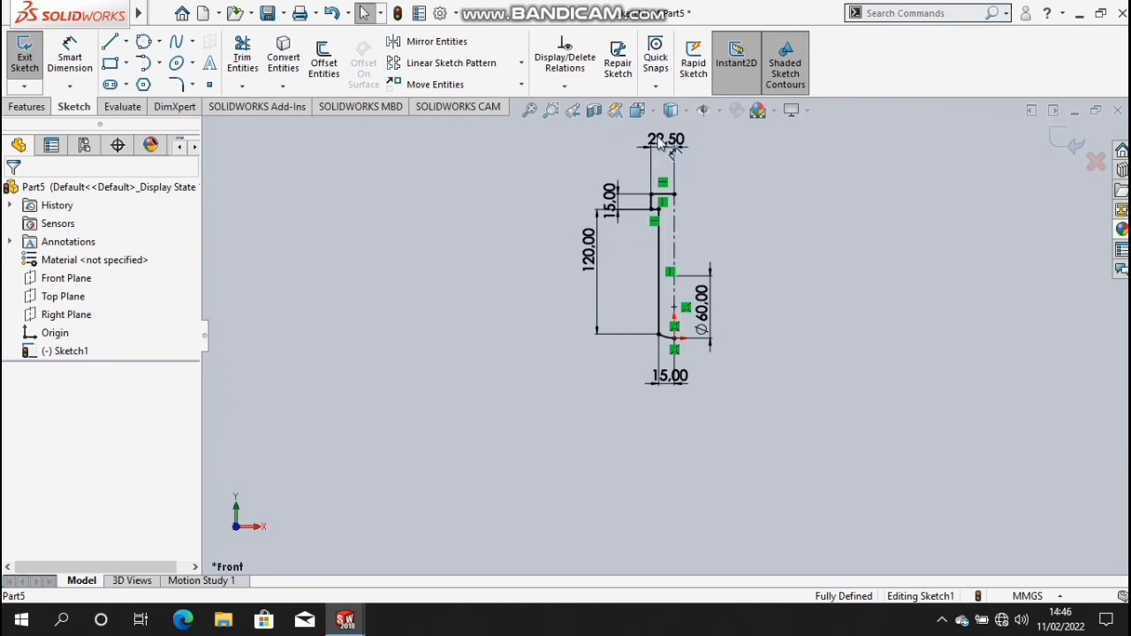
click(26, 107)
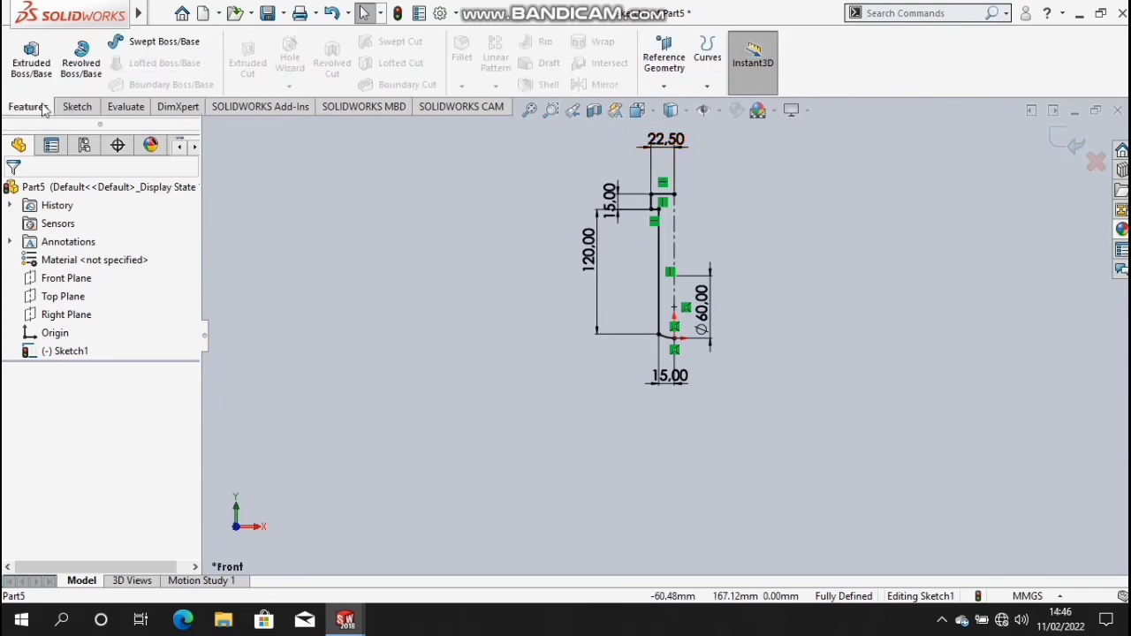
- Revolve the auto-closed profile 360° about the centreline into Revolve1
click(94, 79)
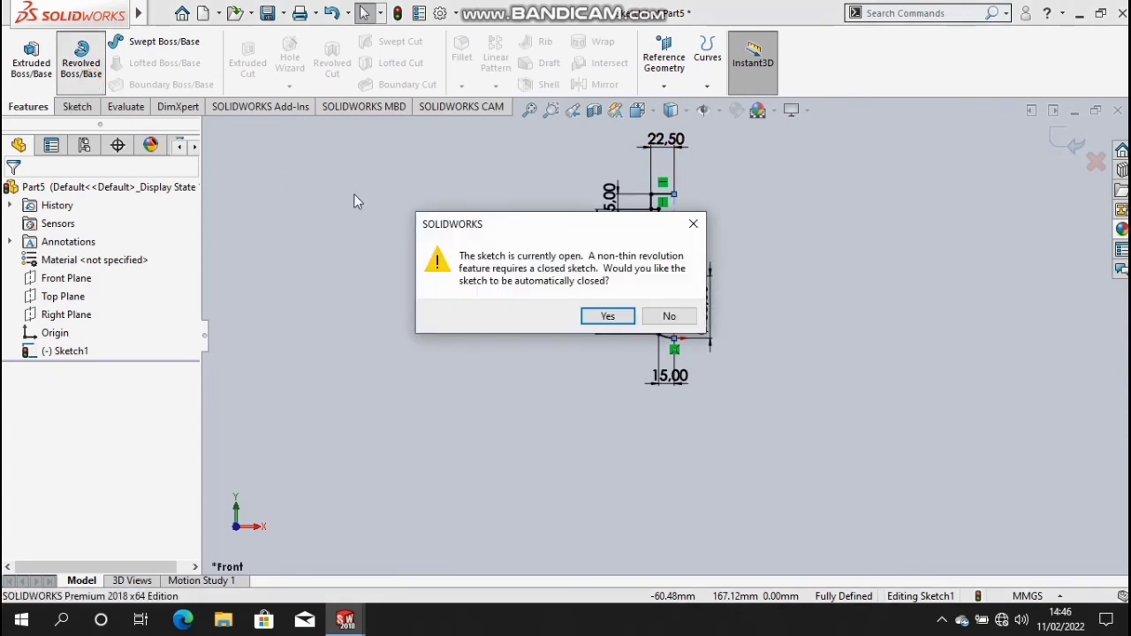
click(619, 315)
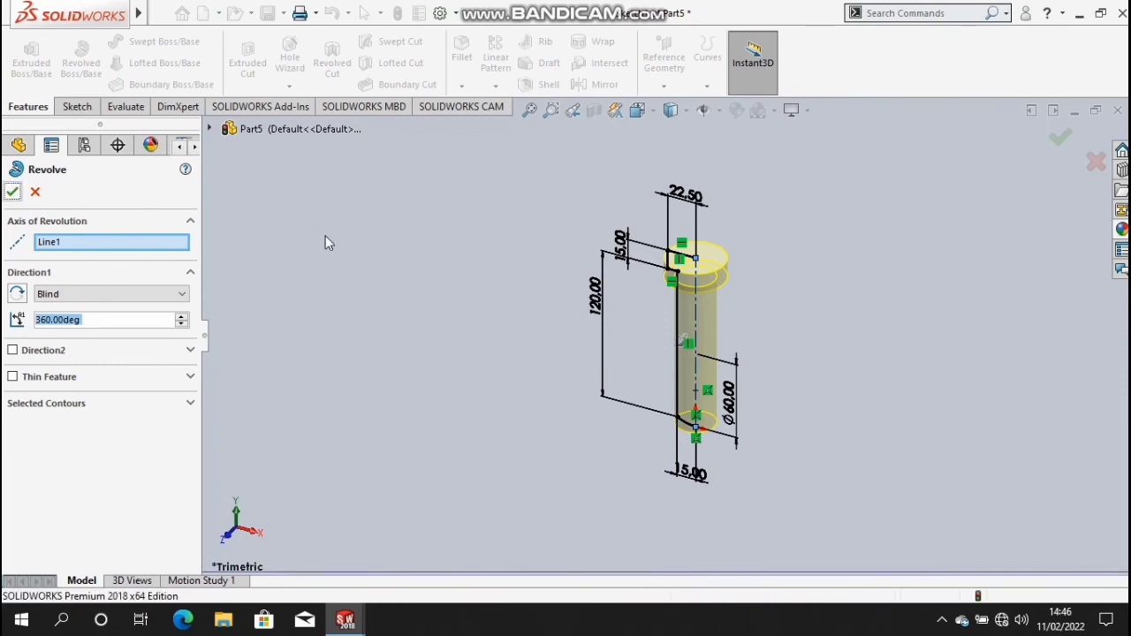
key(Return)
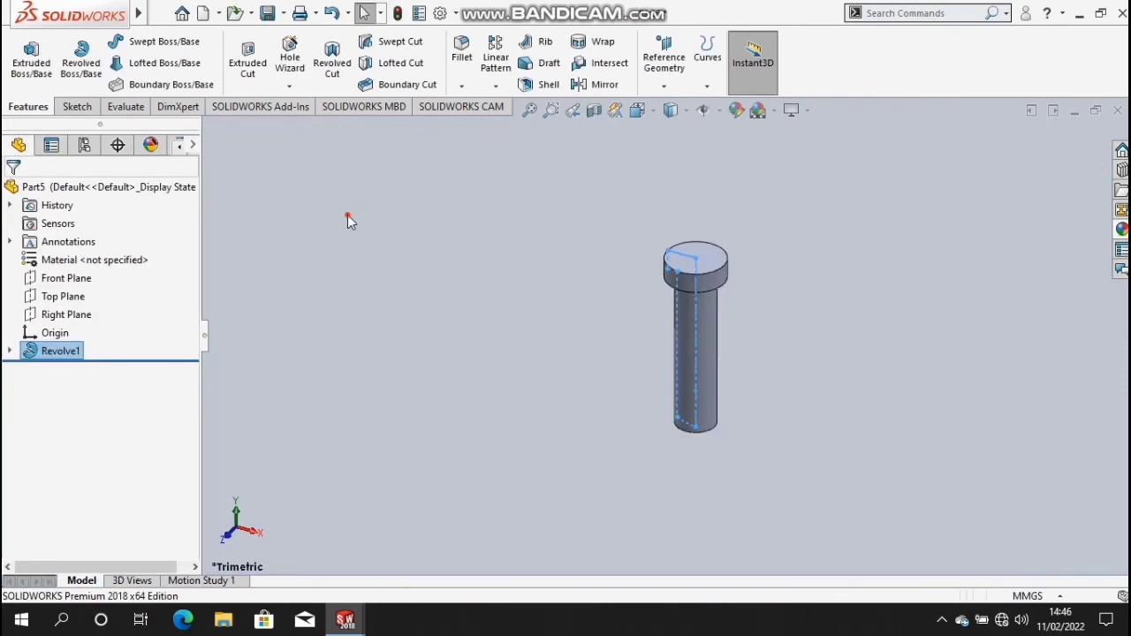
- Add a 2 mm fillet to the top circular edge of the pin's head
click(347, 214)
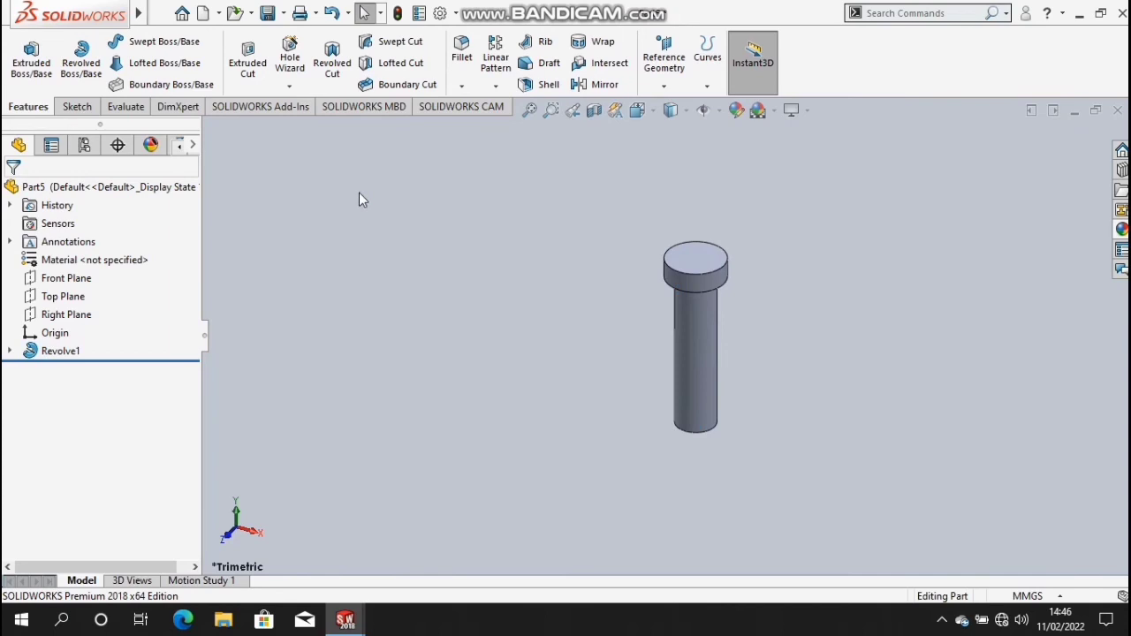
click(461, 86)
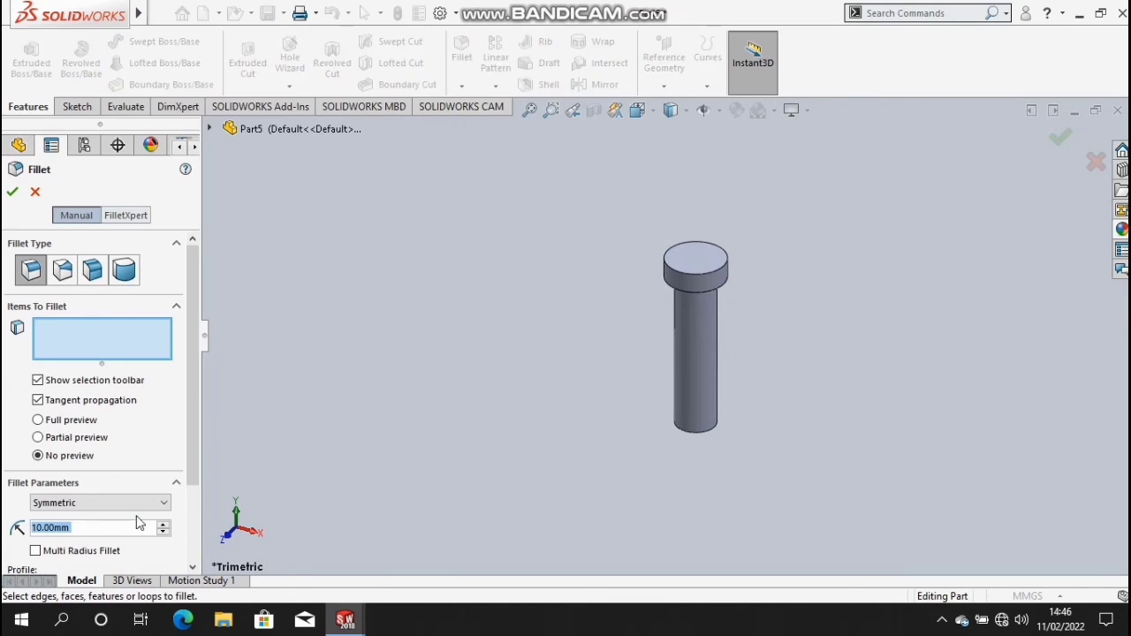
key(BackSpace)
text(2)
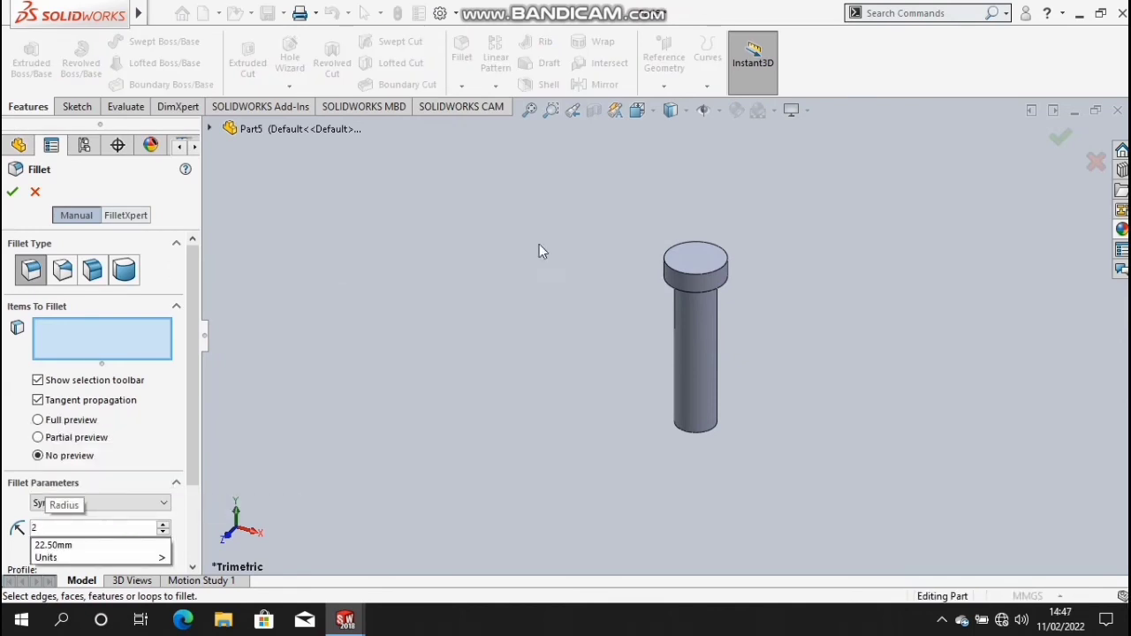
click(692, 281)
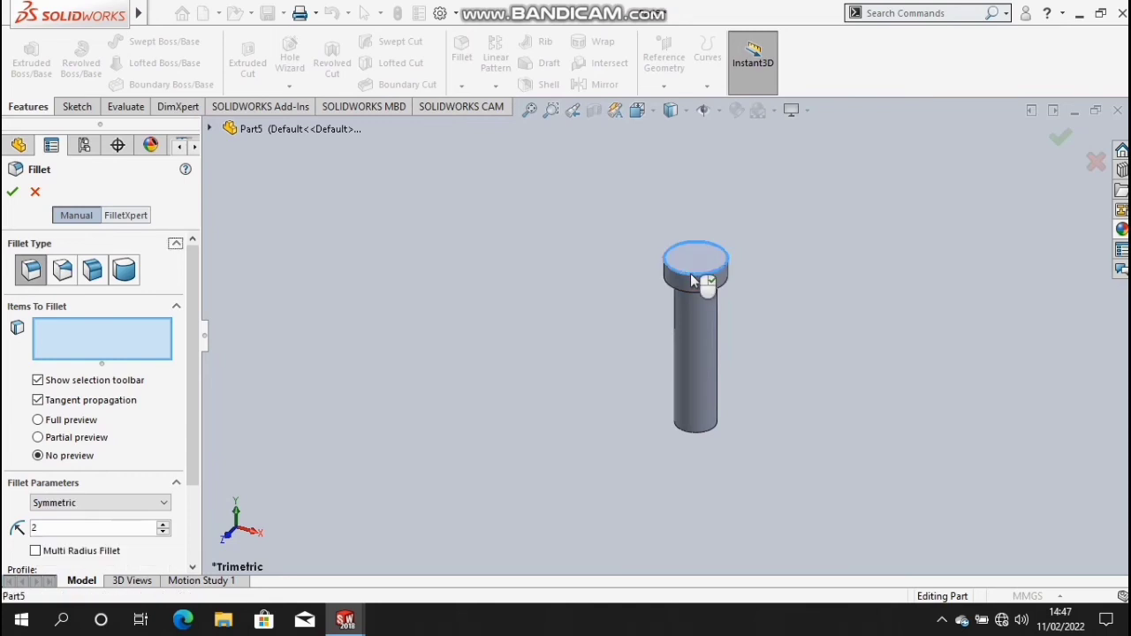
click(10, 193)
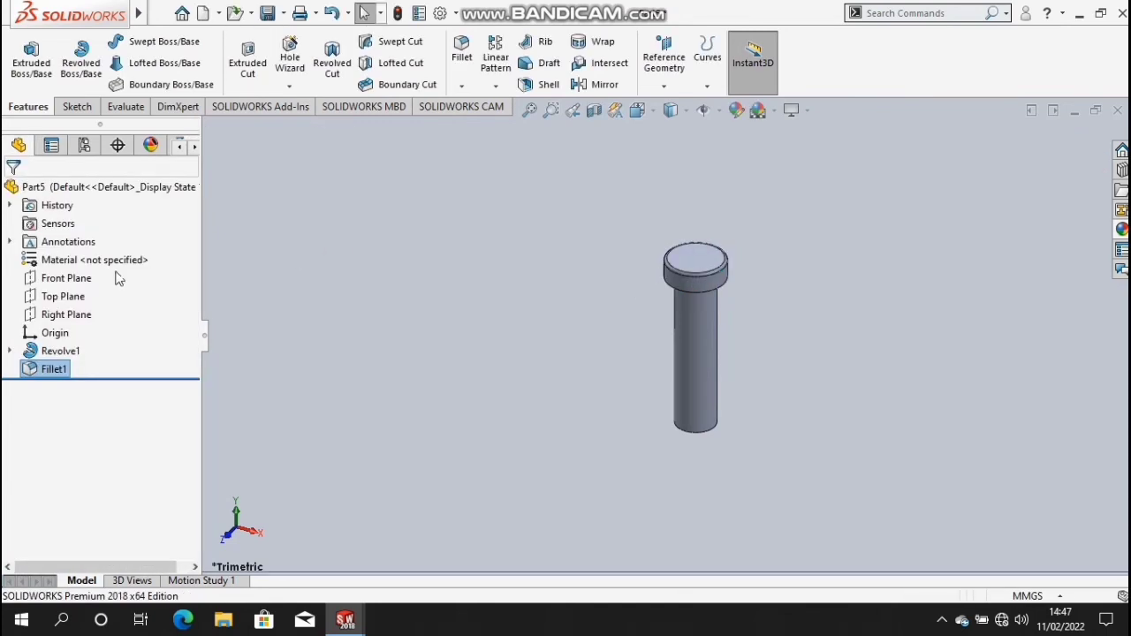
- Start a new sketch on the Front Plane and view it normal to the screen
click(73, 303)
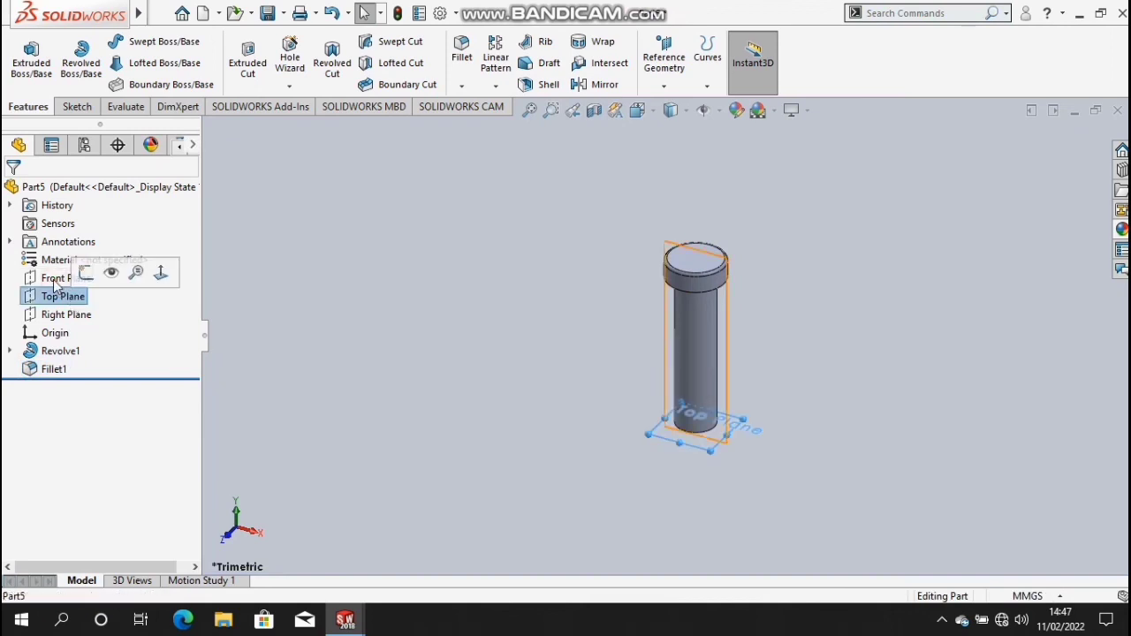
click(56, 282)
click(69, 255)
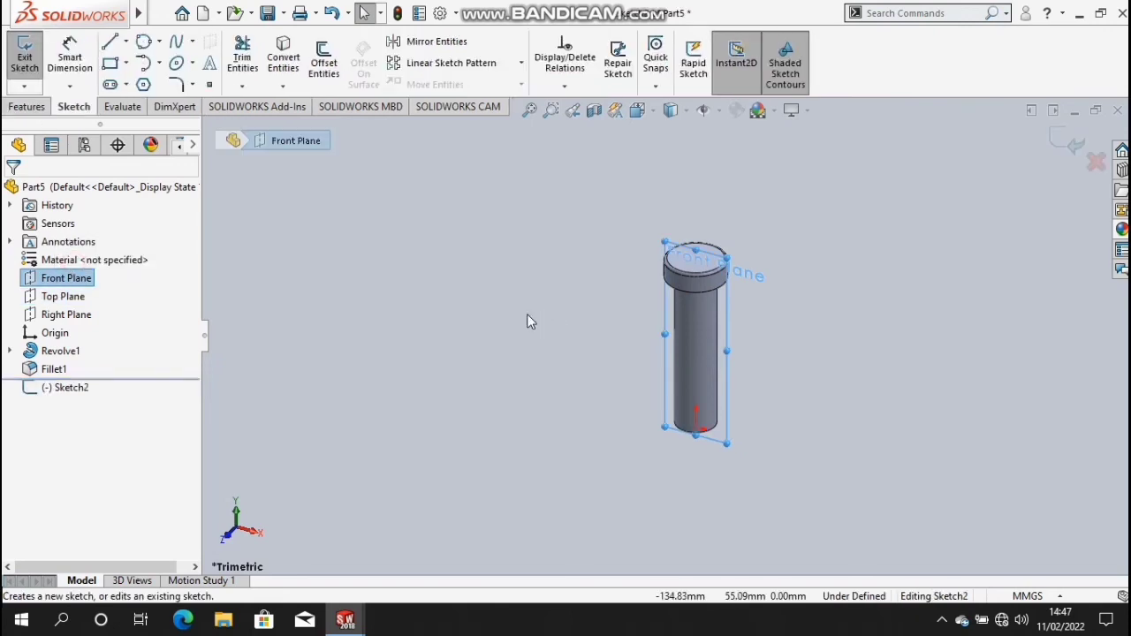
key(alt+Left)
key(alt+Right)
key(ctrl+8)
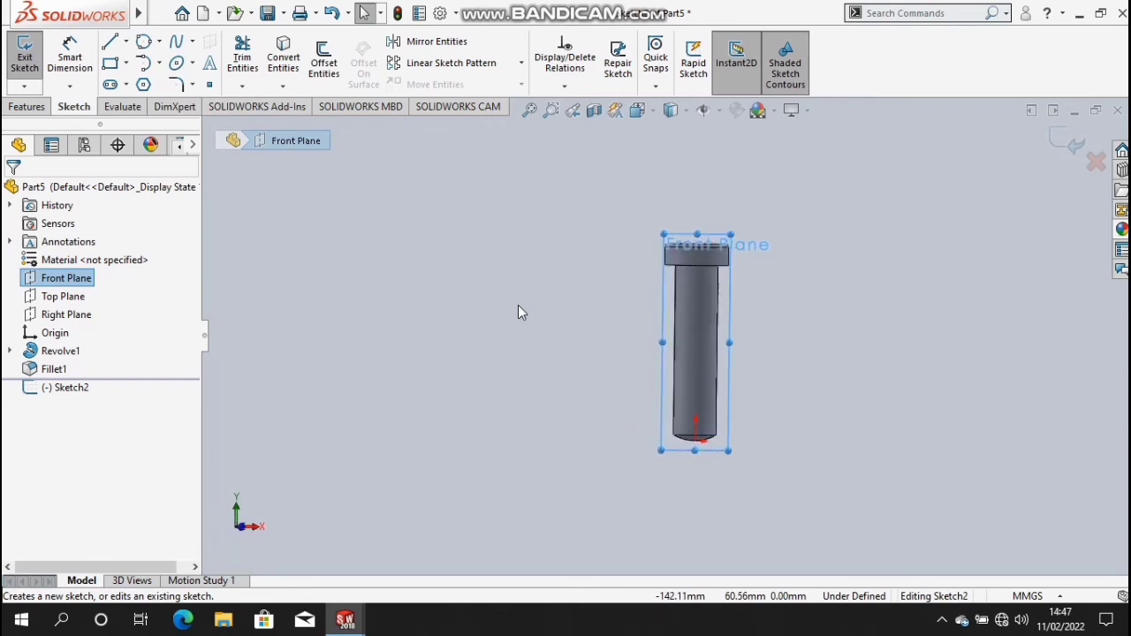
click(564, 286)
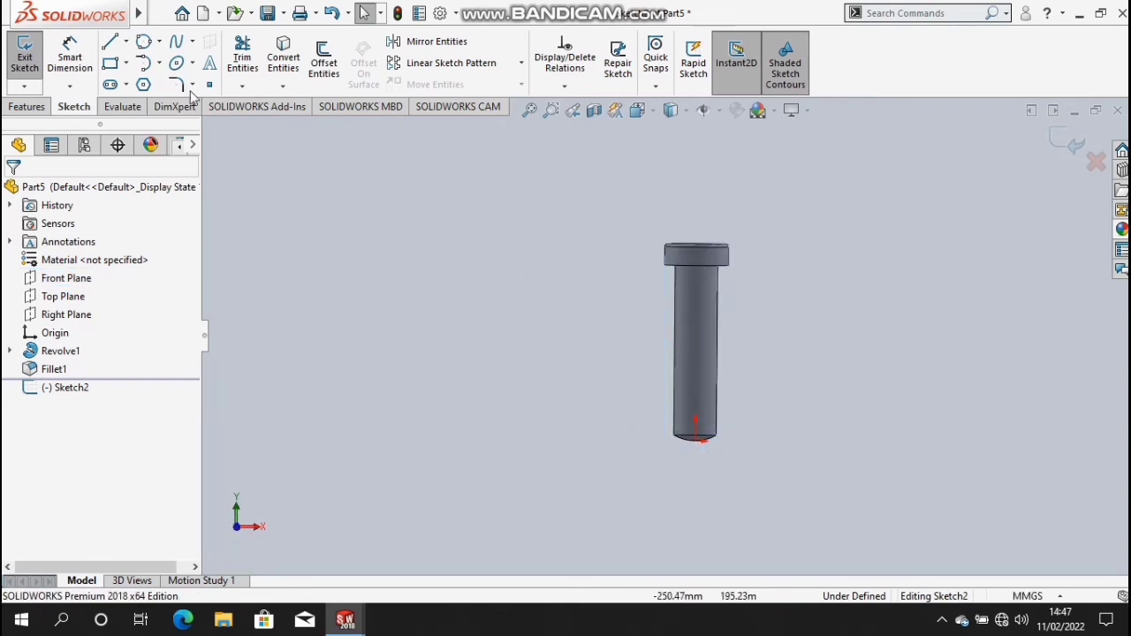
- Convert the pin's bottom circular edge into sketch geometry with Convert Entities
click(128, 44)
click(144, 83)
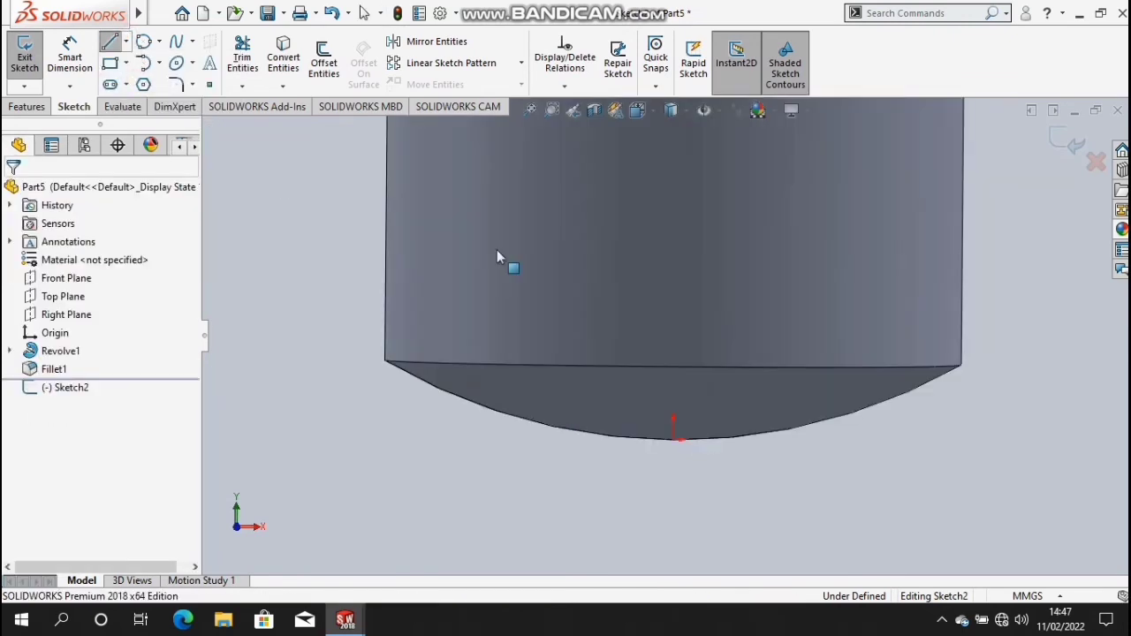
scroll(700, 437, down, 10)
key(Escape)
click(281, 59)
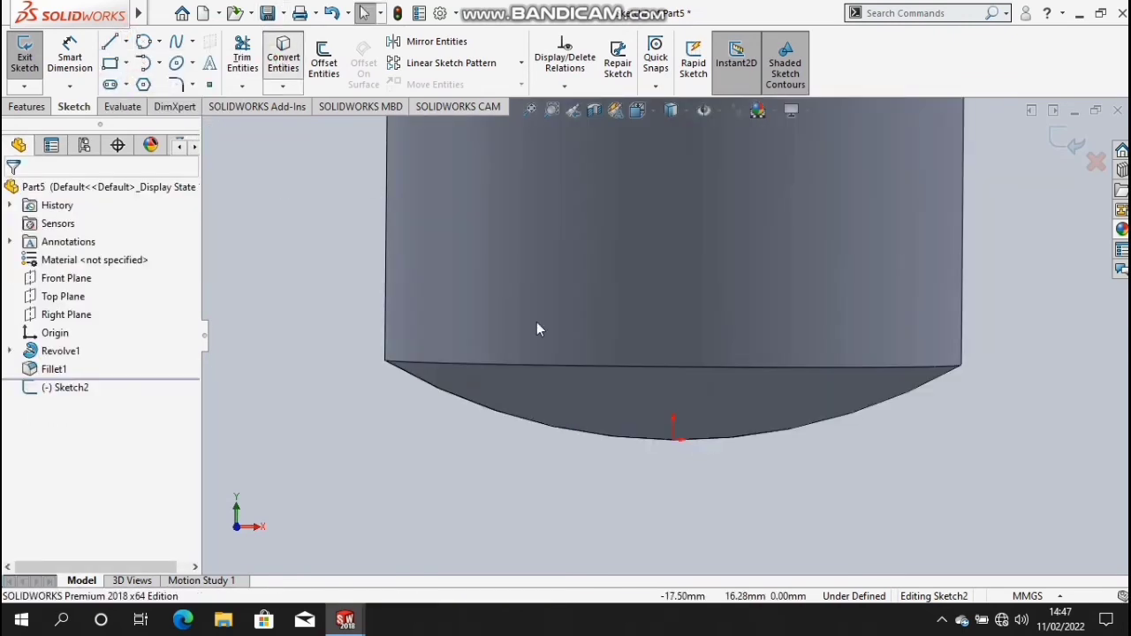
click(634, 364)
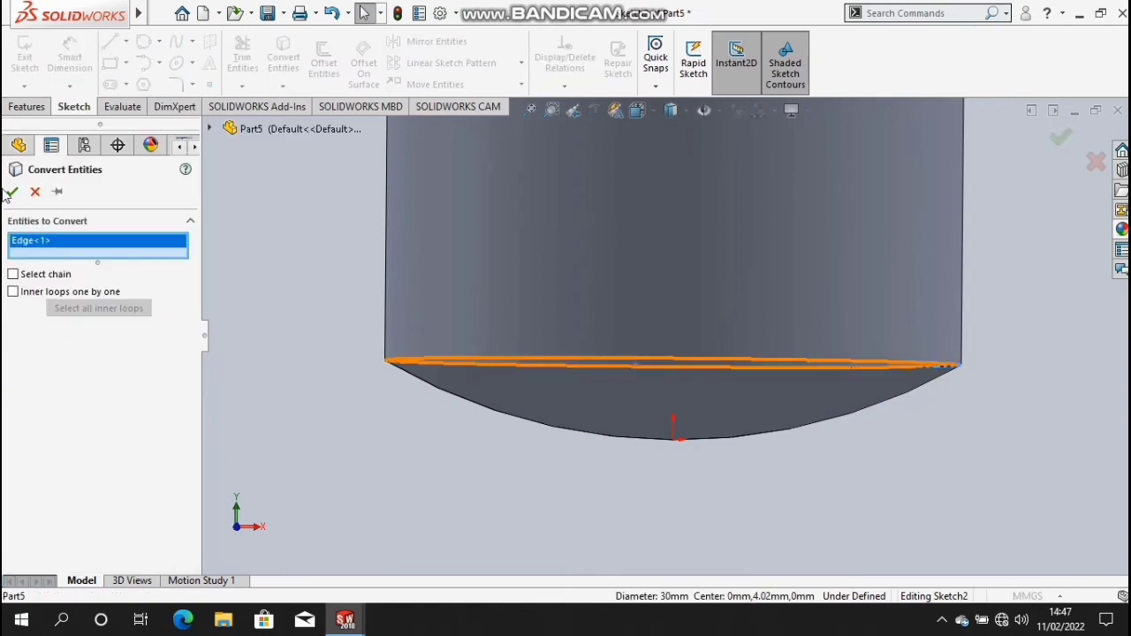
key(Return)
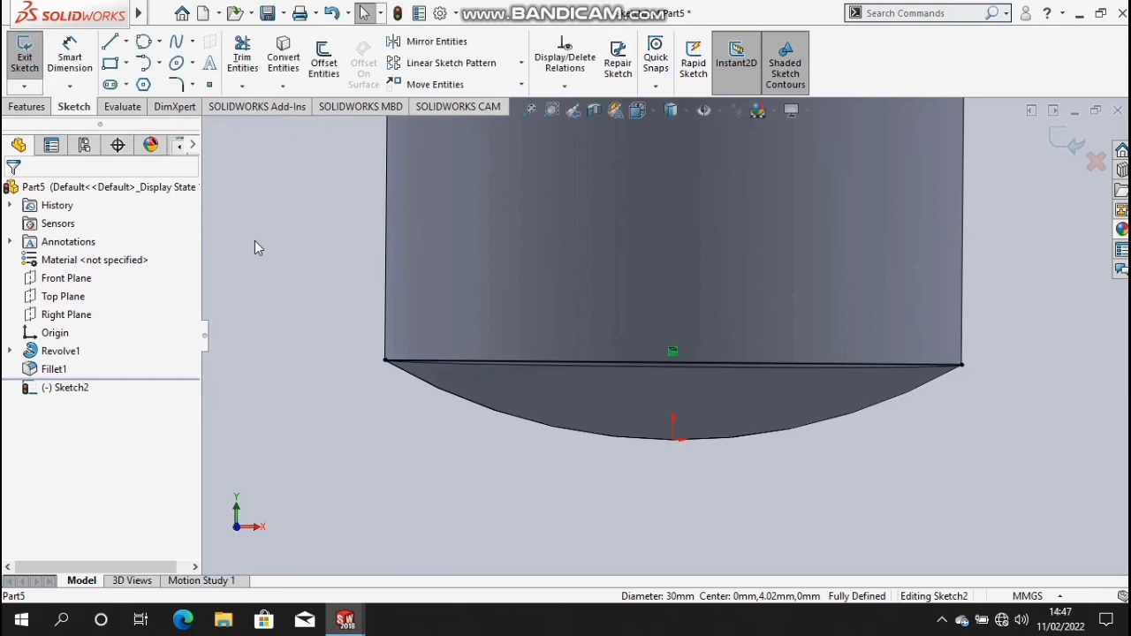
- Draw a vertical centreline rising from the base edge's midpoint
click(126, 42)
click(142, 88)
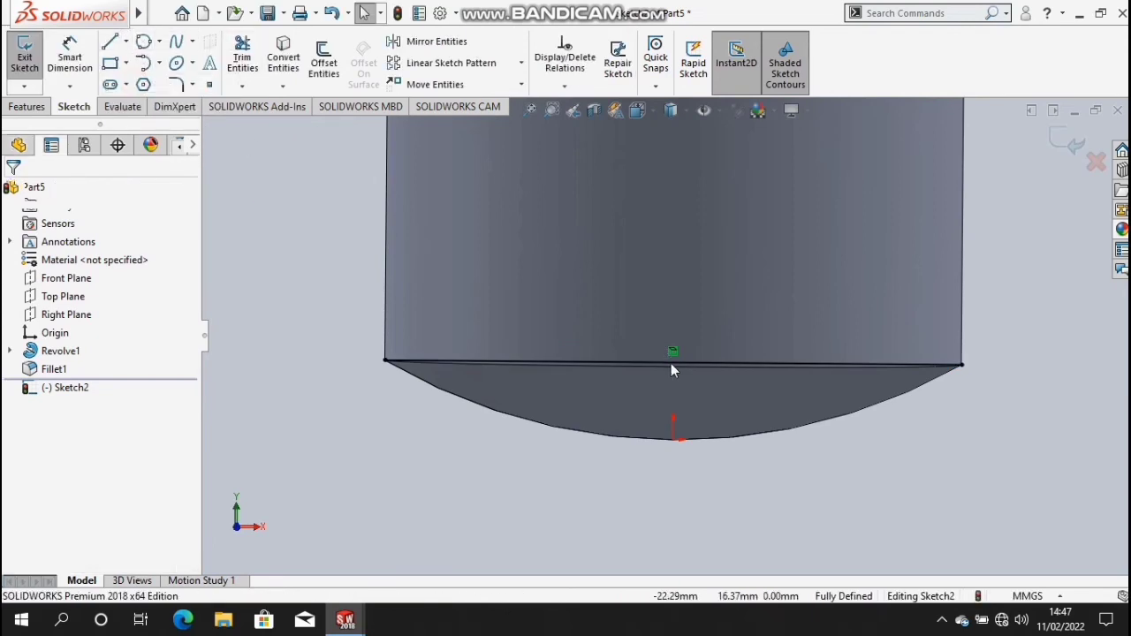
click(672, 362)
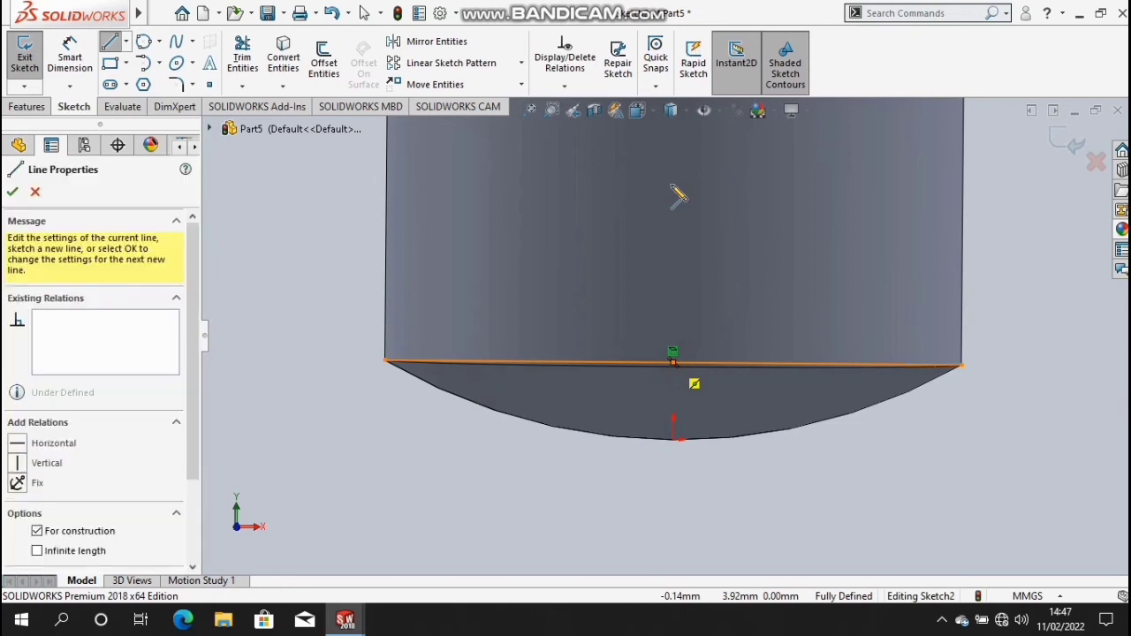
key(f)
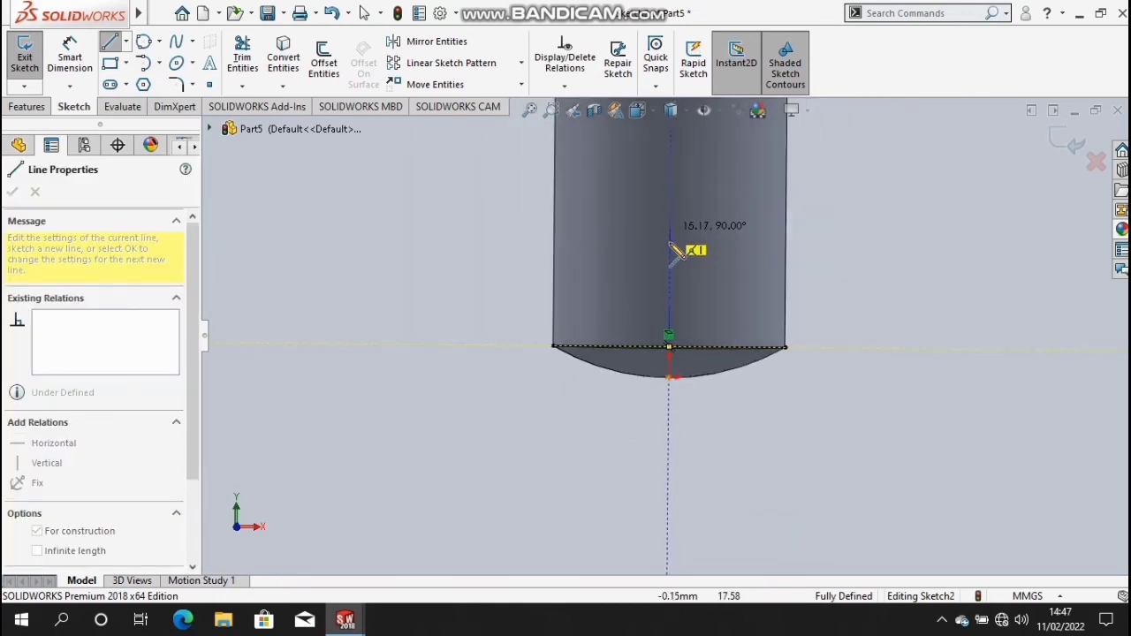
click(670, 242)
- Dimension the centreline's length to 12 mm
click(70, 74)
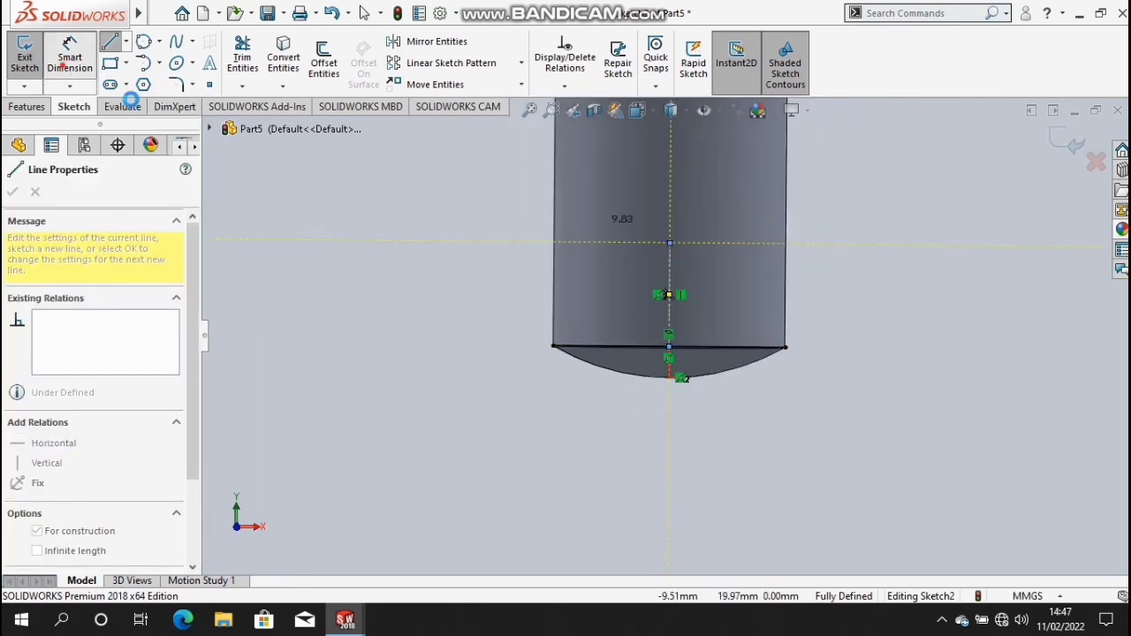
click(679, 281)
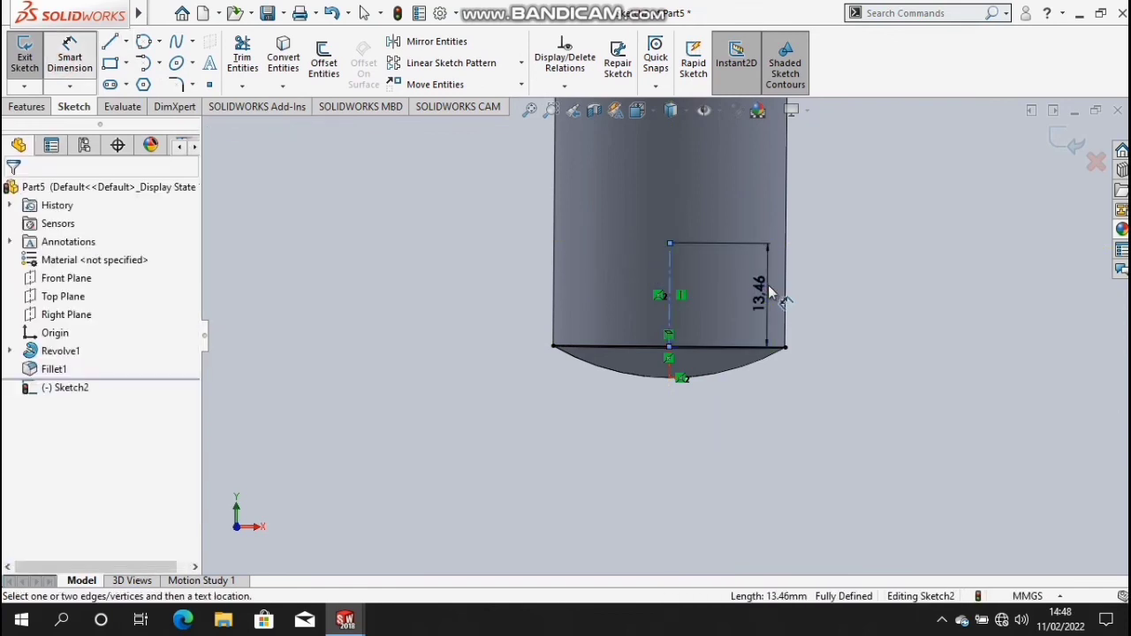
click(769, 286)
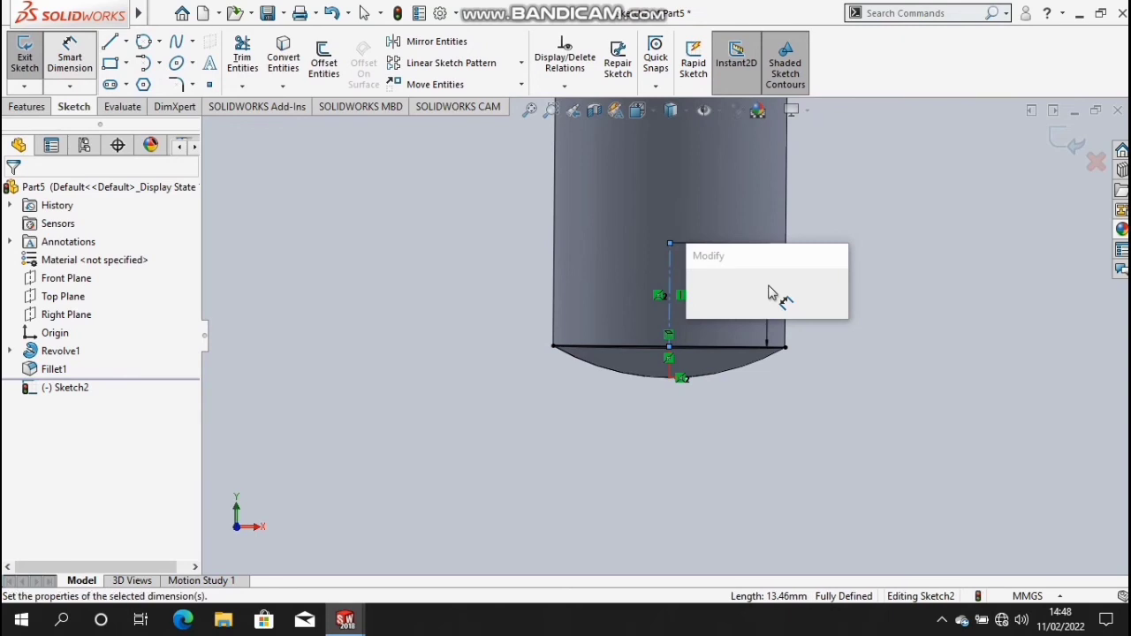
text(12)
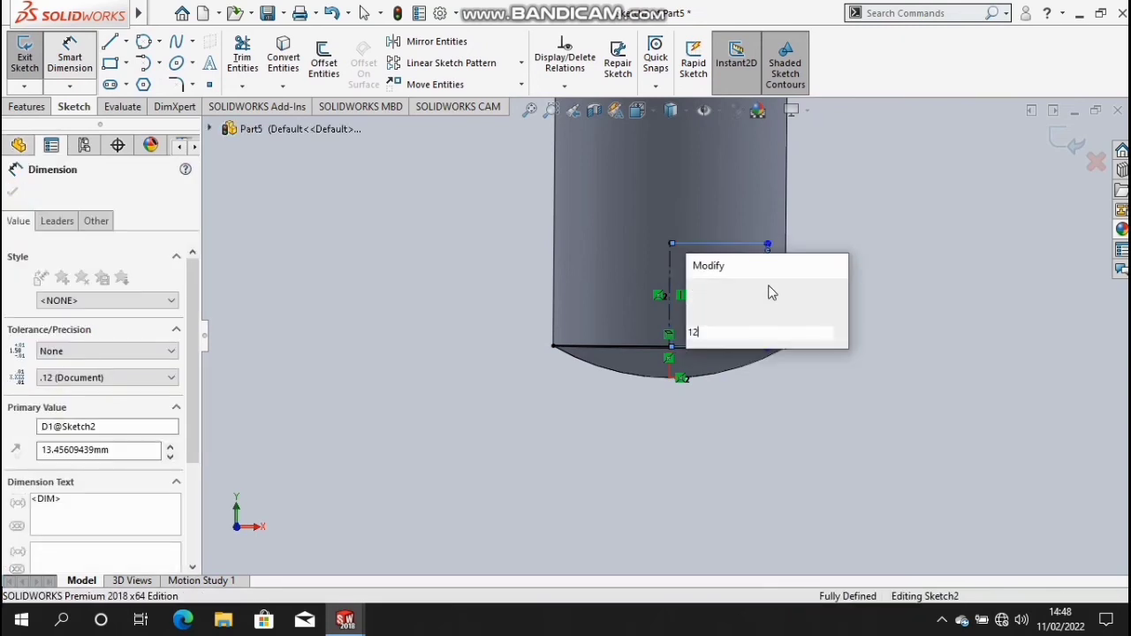
key(Escape)
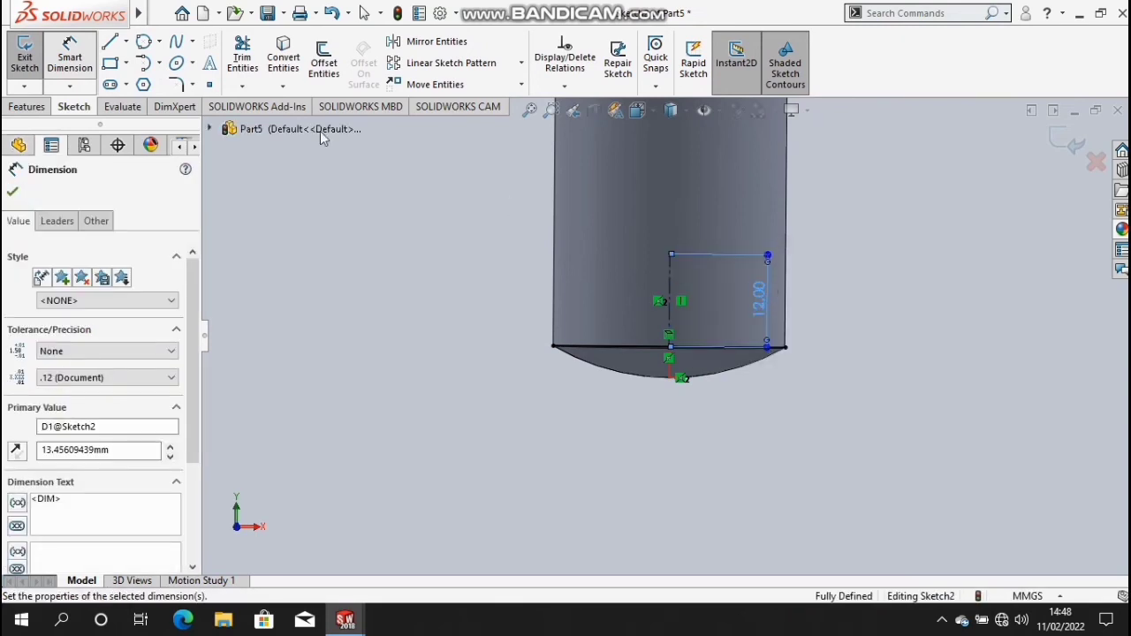
- Draw a 3.50 mm radius circle centred on the centreline's top end
click(143, 42)
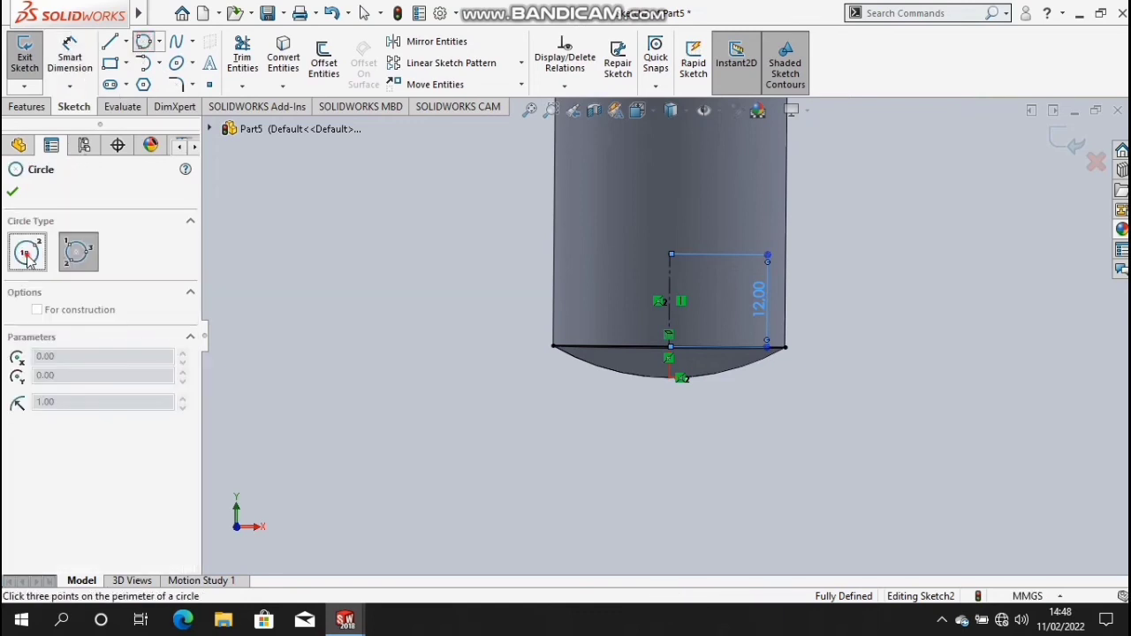
click(28, 254)
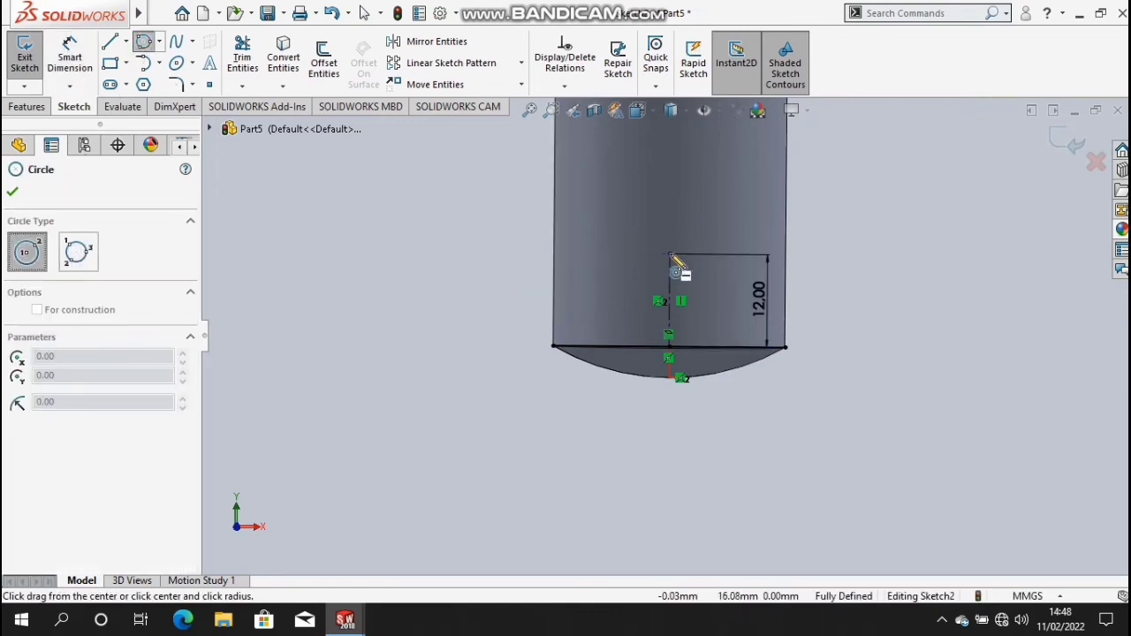
drag(669, 254, 693, 250)
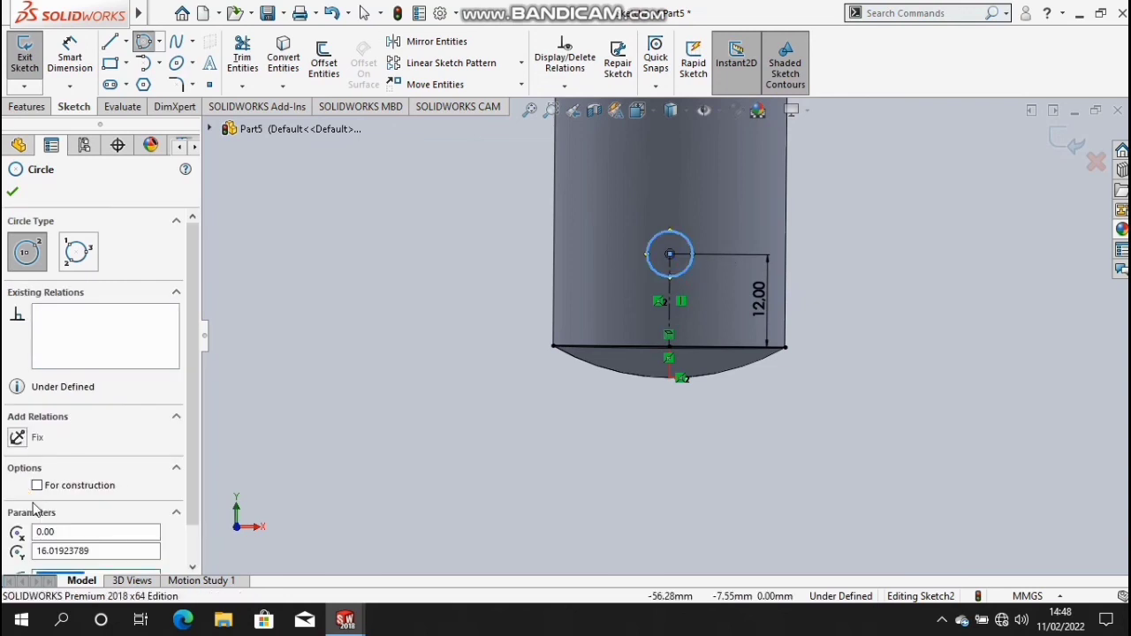
scroll(78, 524, down, 1)
text(3.5)
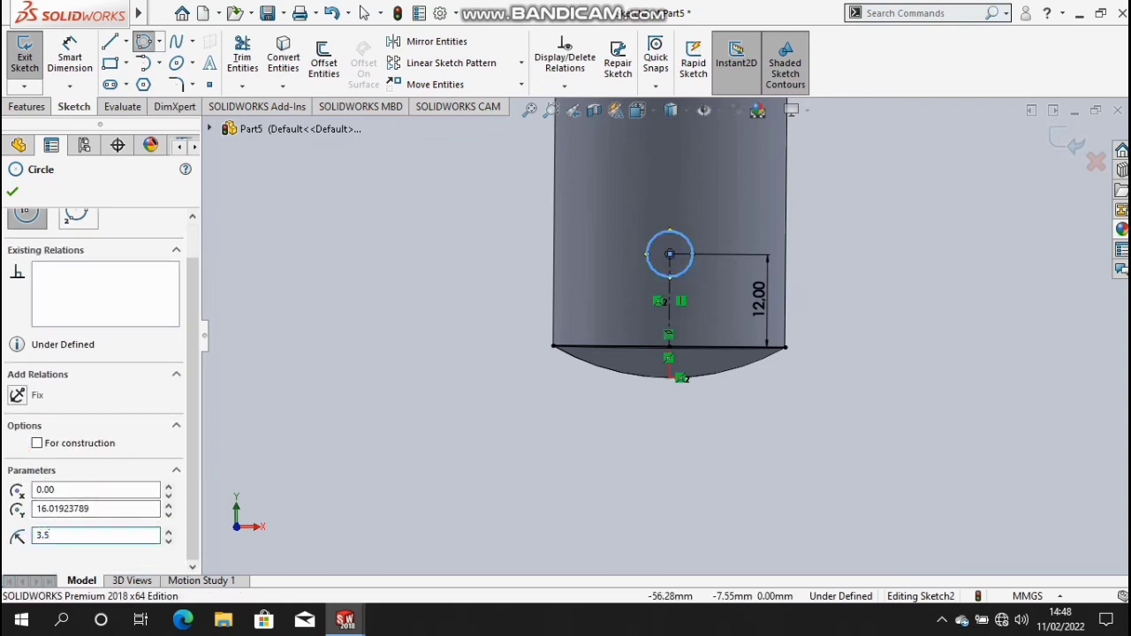
key(Return)
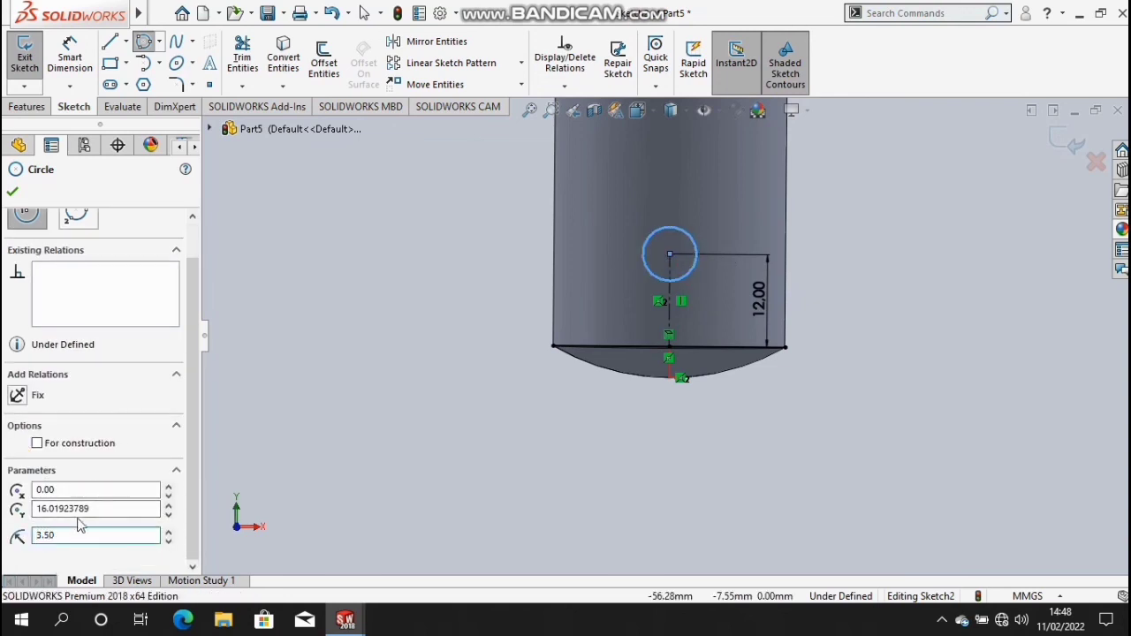
click(13, 196)
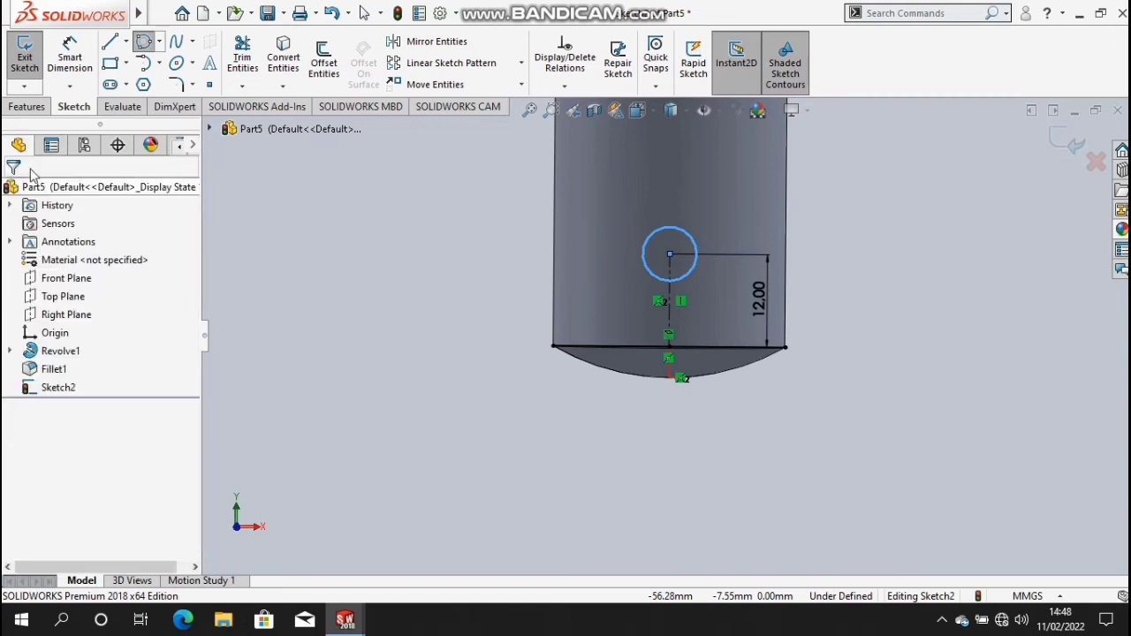
- Trim away the projected horizontal line along the pin's base
click(242, 62)
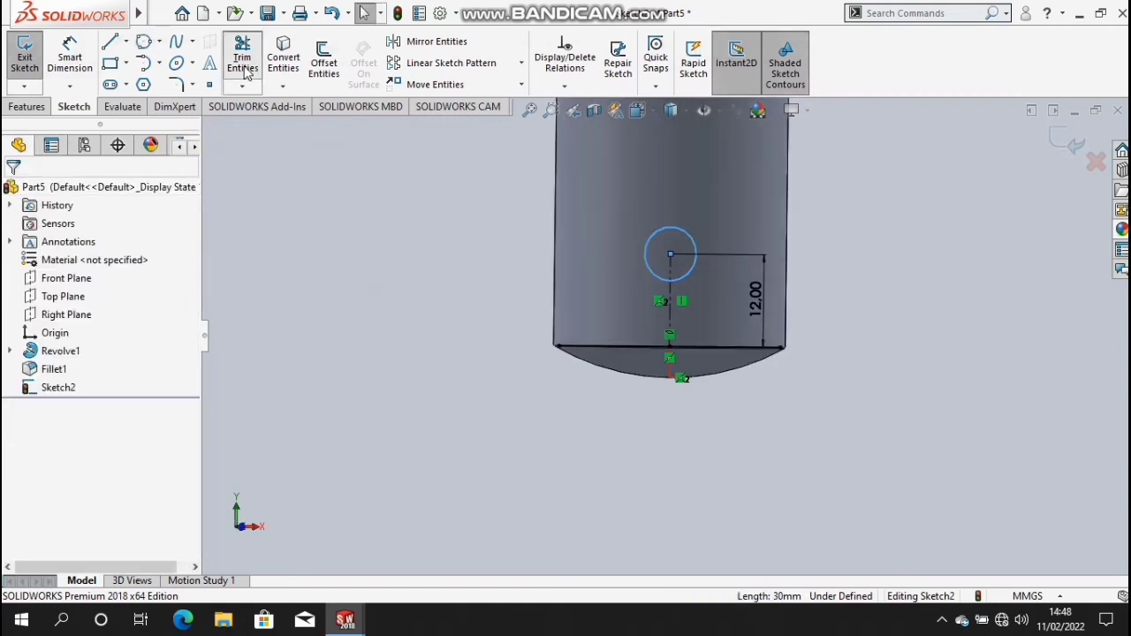
click(625, 355)
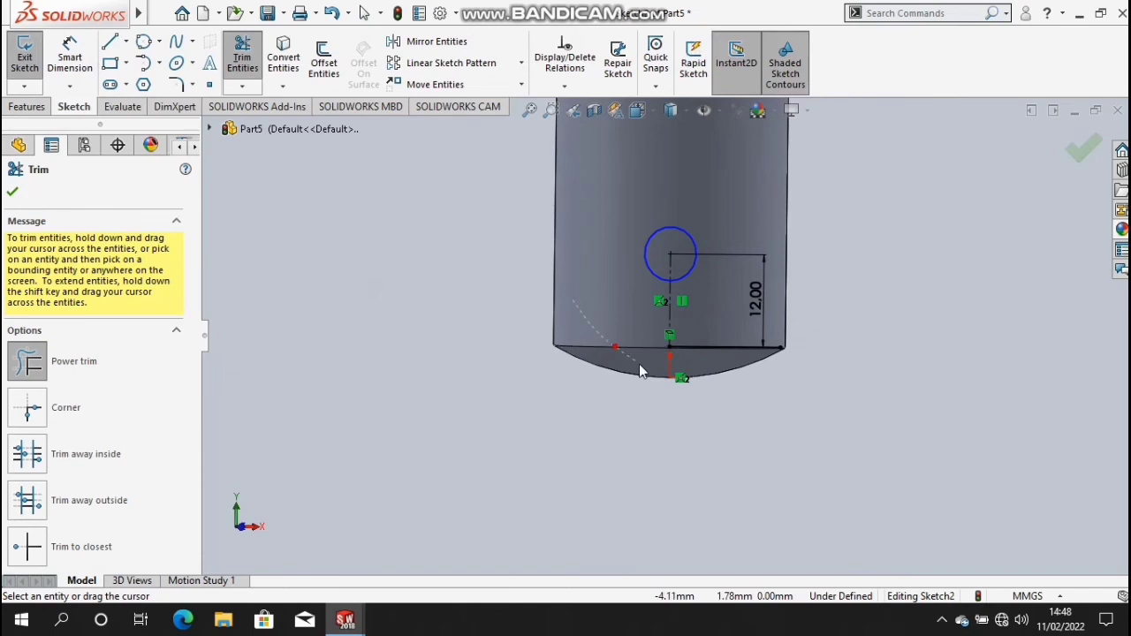
click(707, 364)
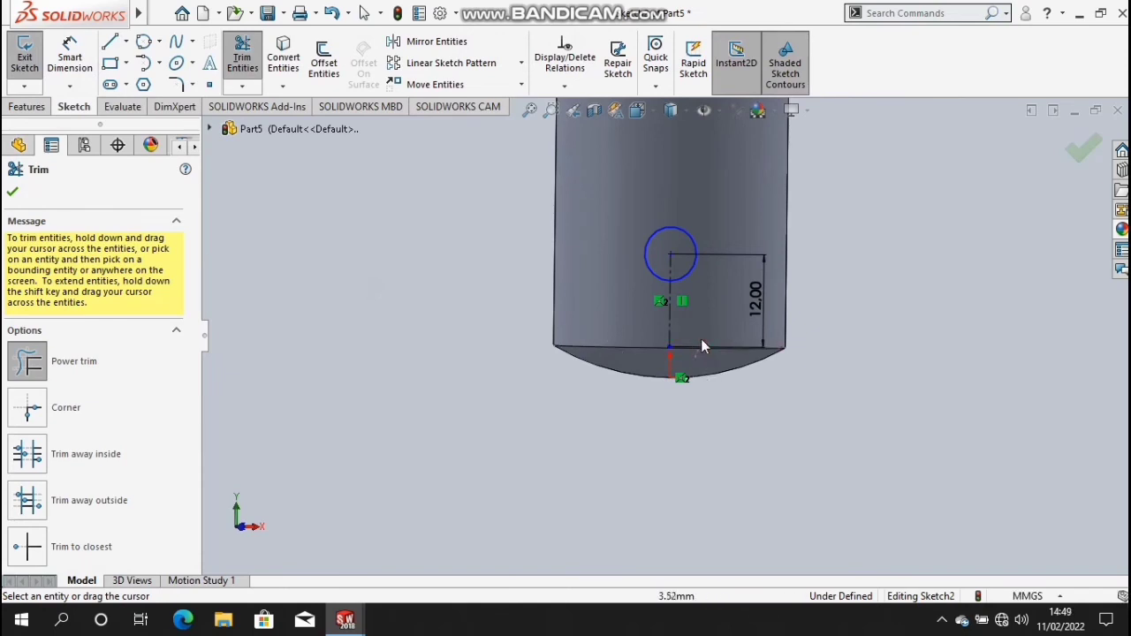
drag(697, 354, 719, 332)
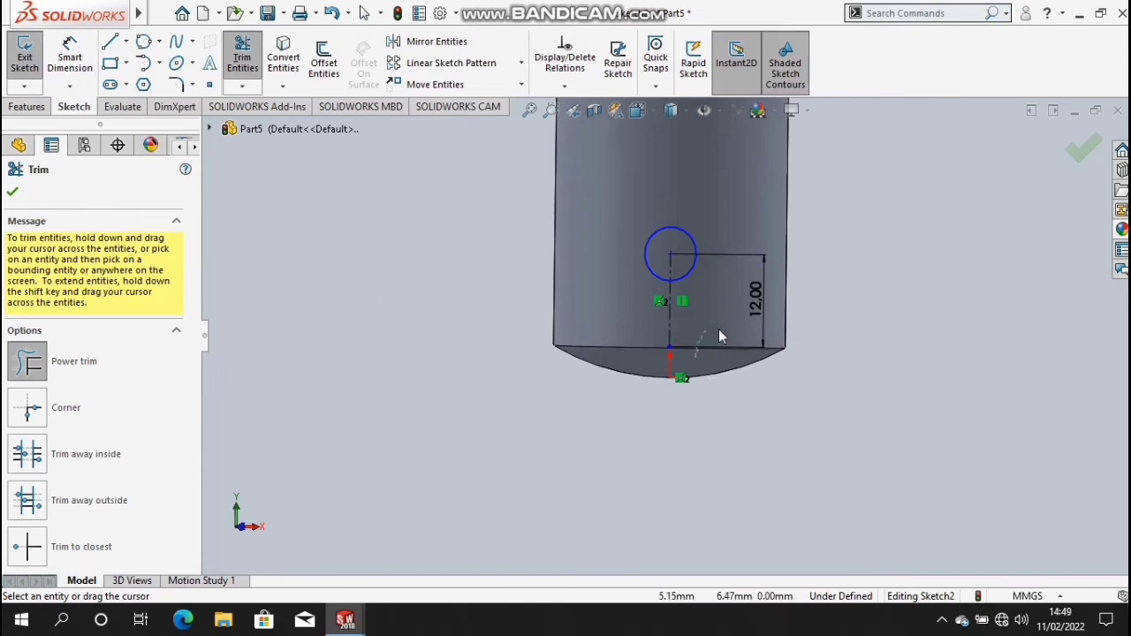
click(12, 194)
click(27, 106)
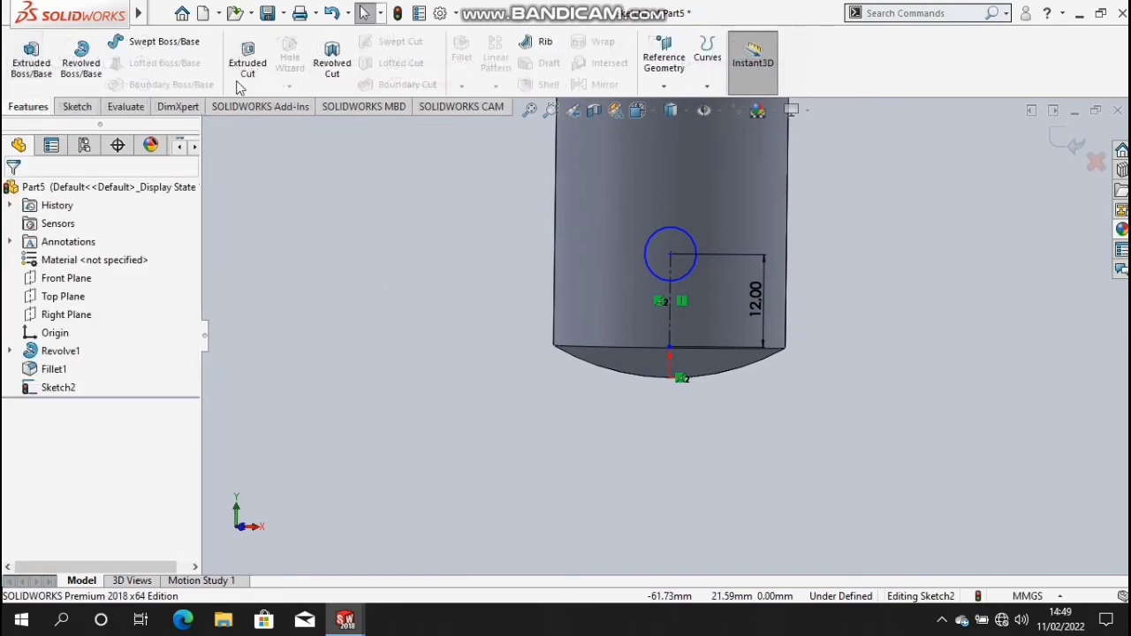
- Extrude-cut the 3.50 mm circle 19 mm in Direction 1 and 29 mm in Direction 2
click(248, 74)
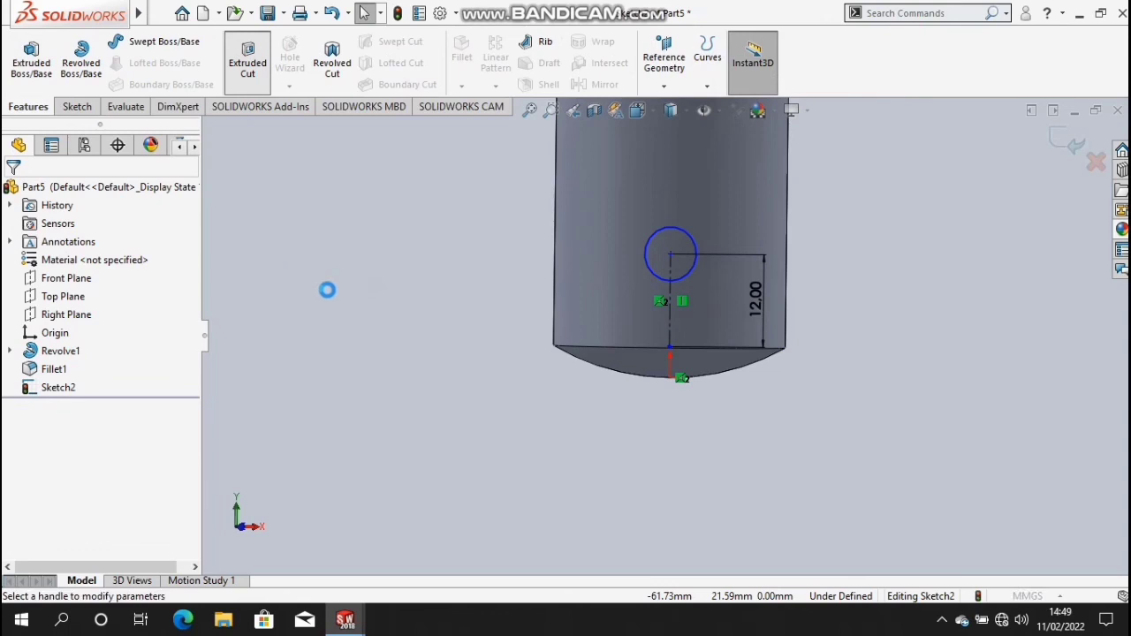
middle_drag(327, 297, 403, 287)
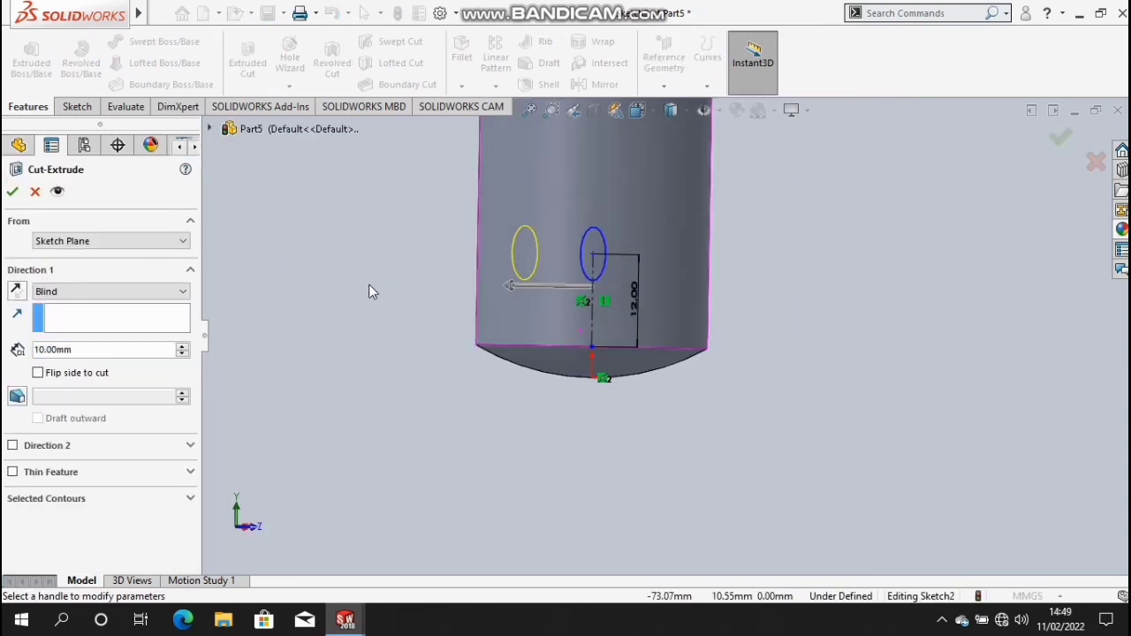
drag(402, 289, 367, 286)
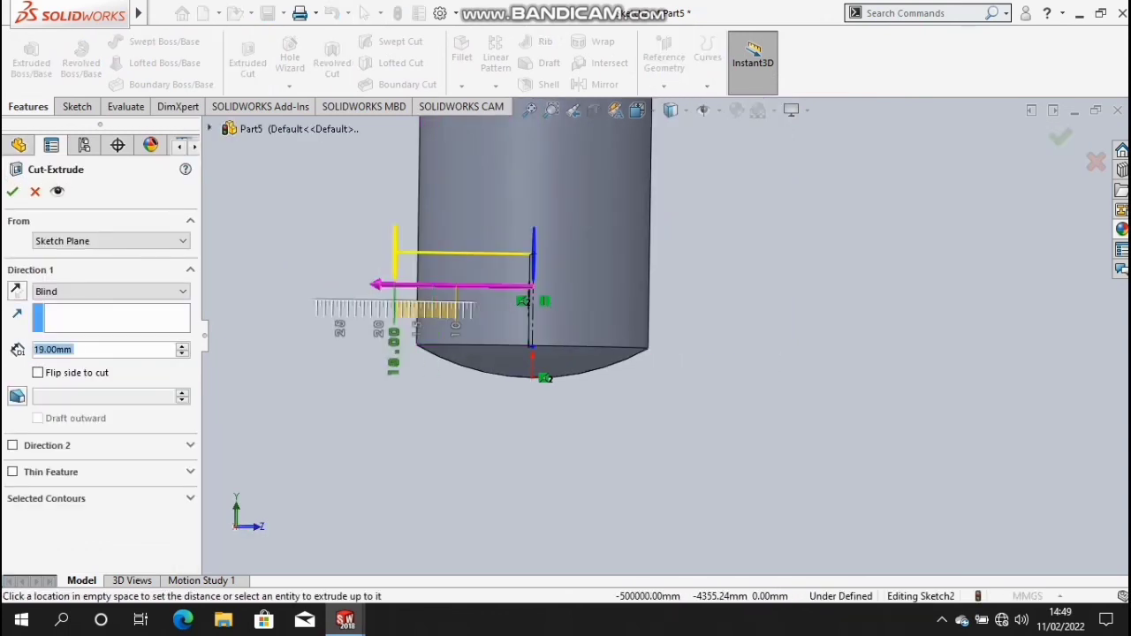
drag(690, 303, 636, 328)
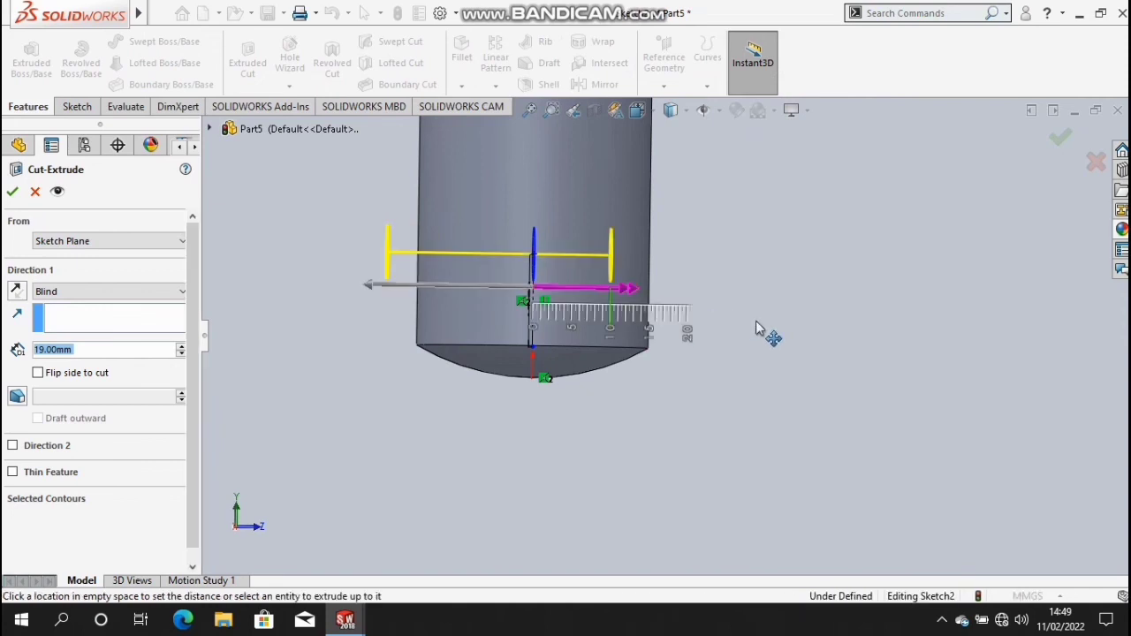
click(13, 194)
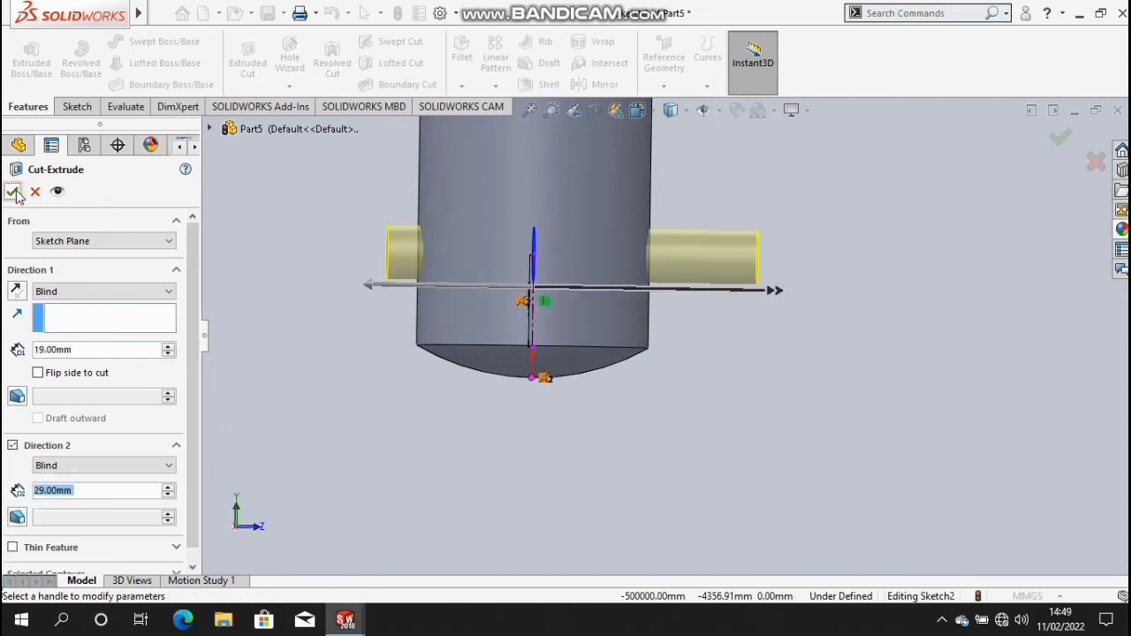
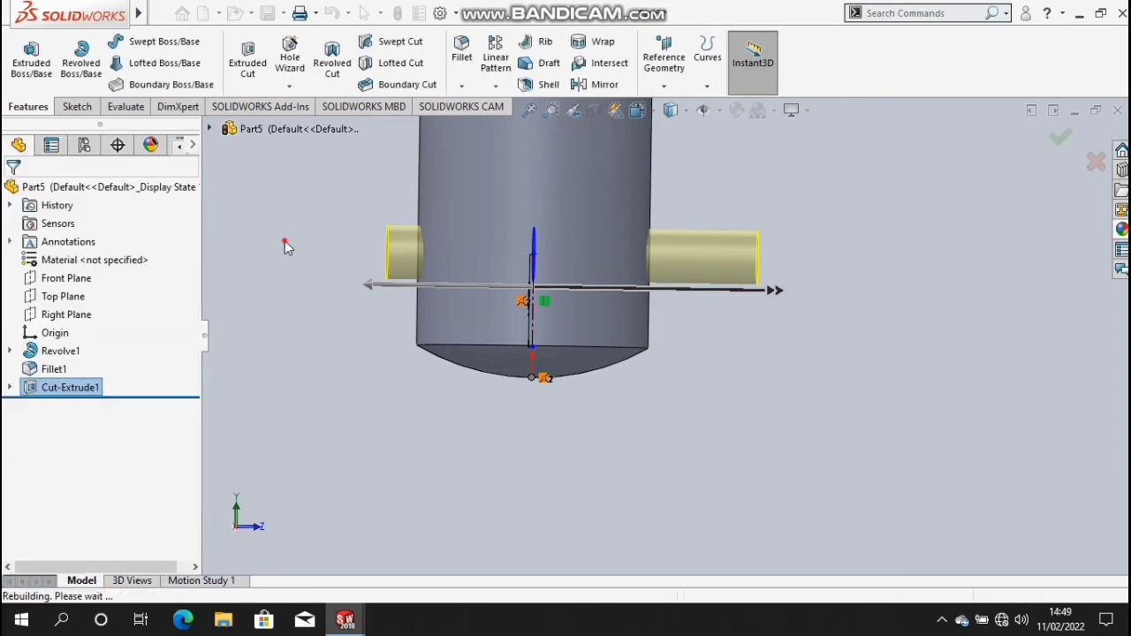
- Open Part1 into the new assembly and fix the orange eye at the origin
mouse_move(289, 250)
middle_down()
mouse_move(295, 269)
mouse_move(322, 268)
middle_up()
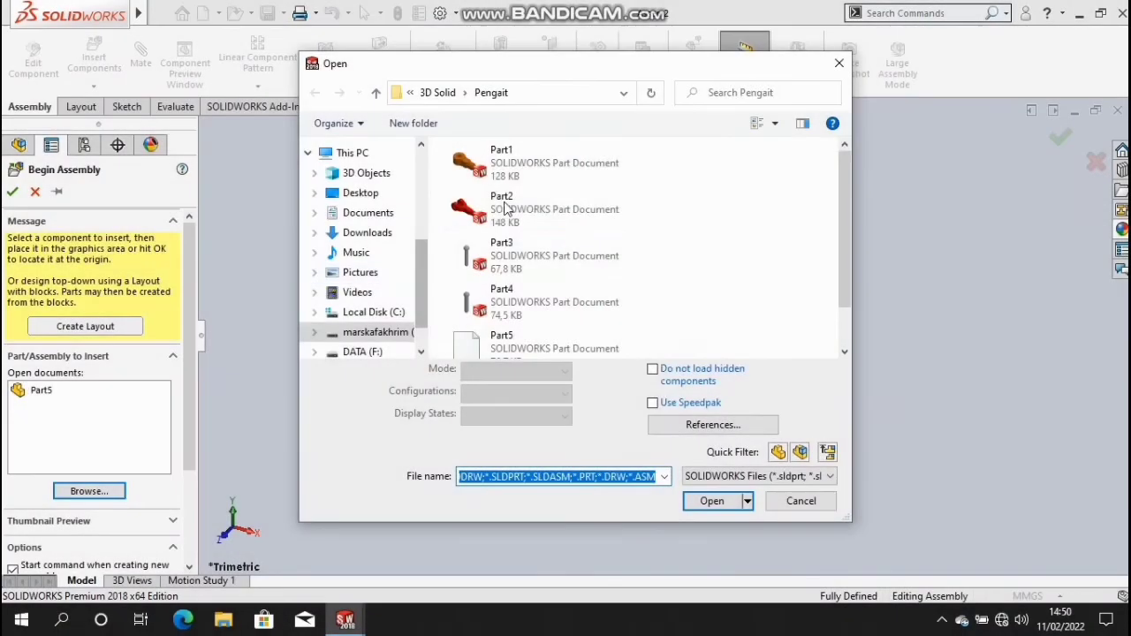
double_click(544, 170)
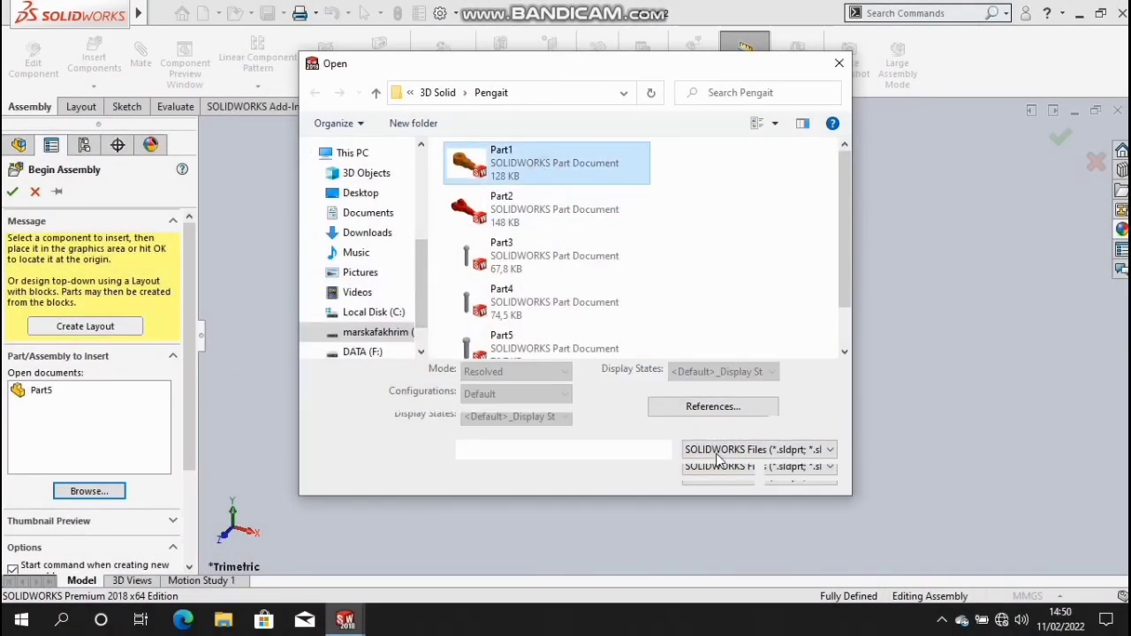
click(720, 476)
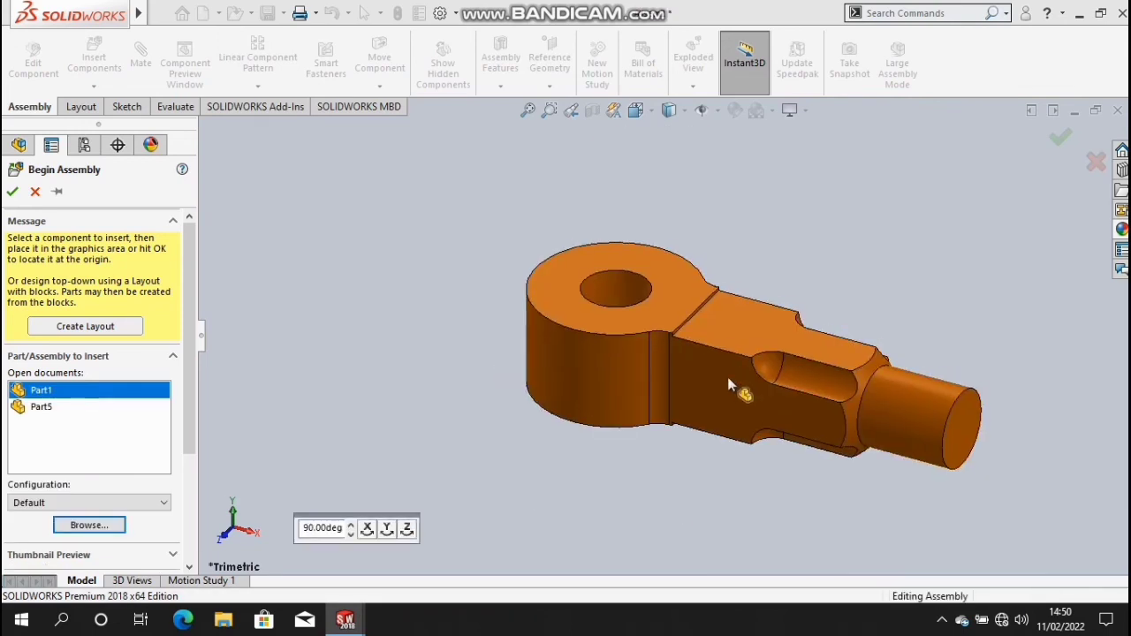
click(727, 376)
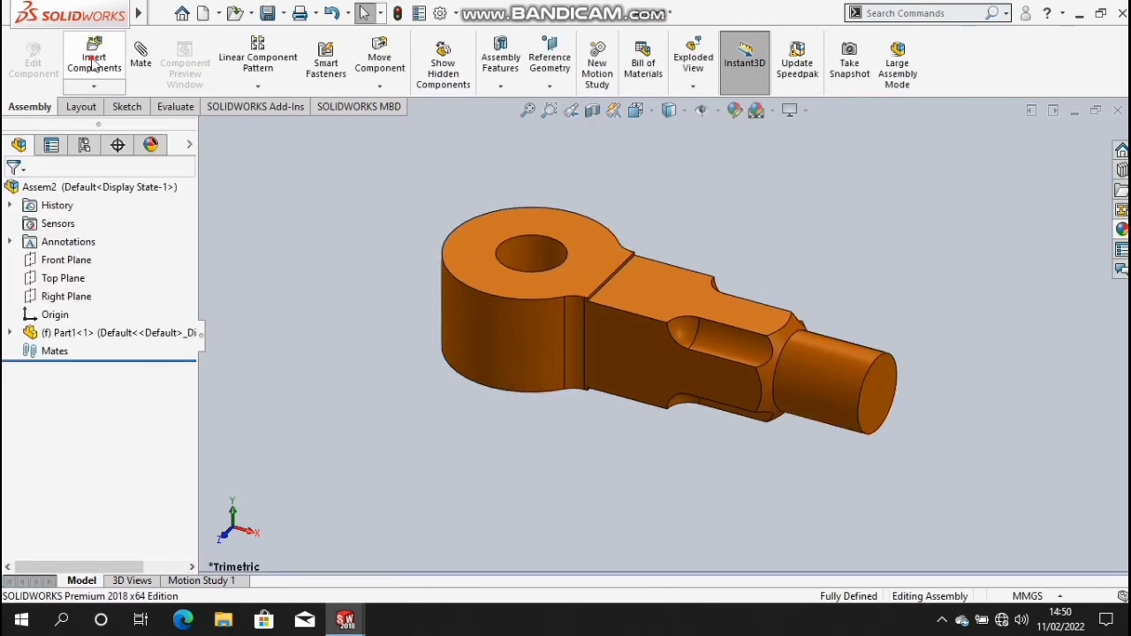
click(92, 57)
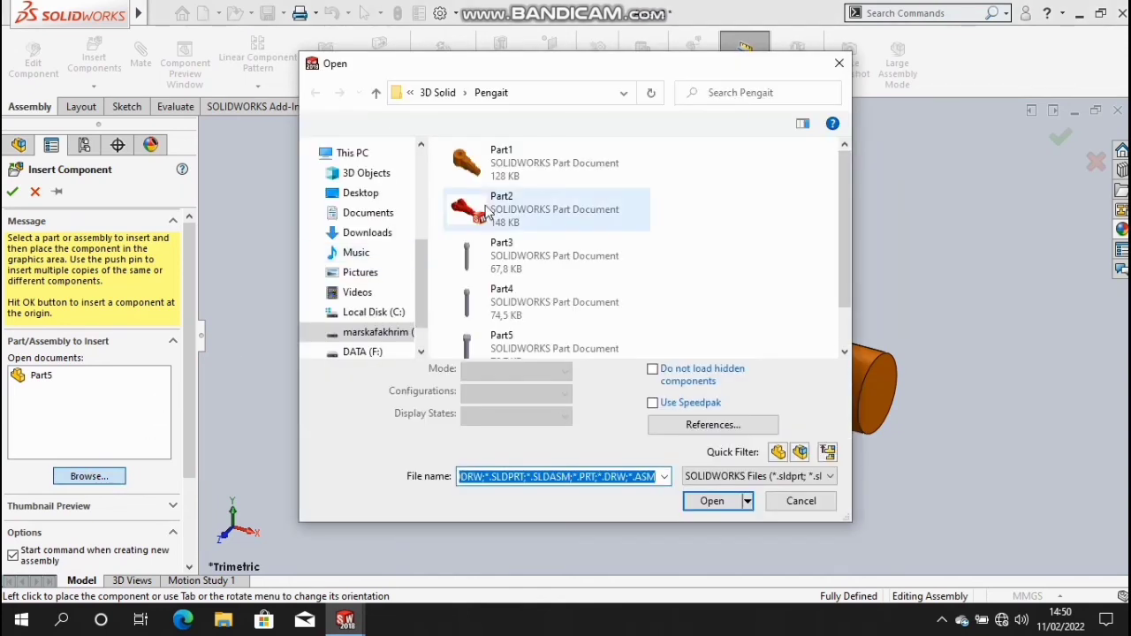
- Load the red fork Part2 and turn its preview upright using 90° X, Y and Z rotations
click(718, 475)
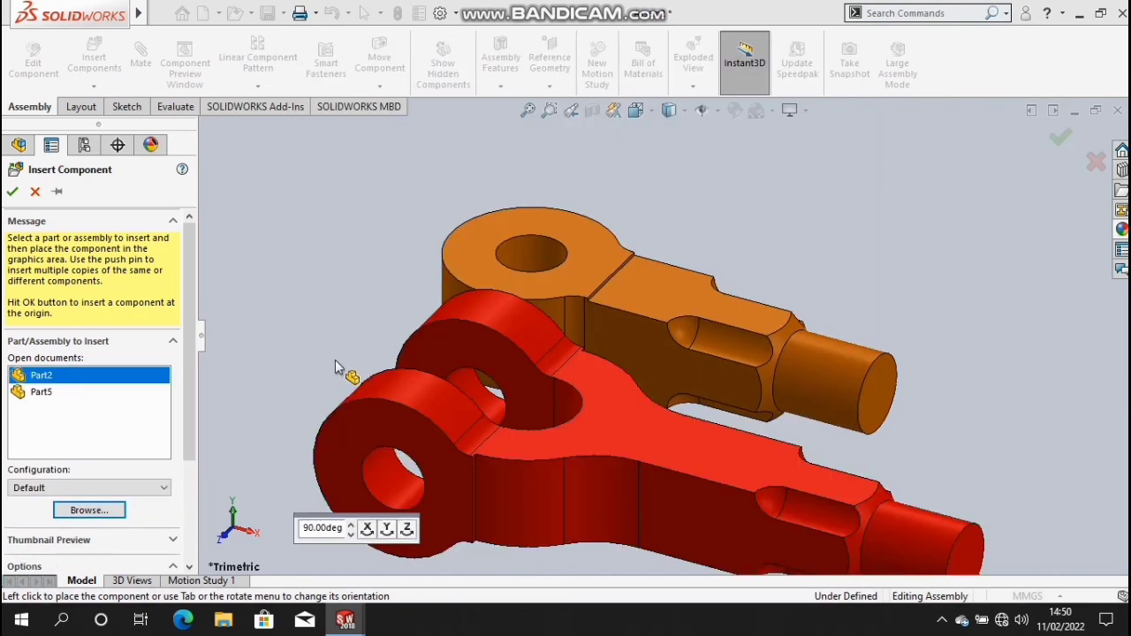
click(386, 530)
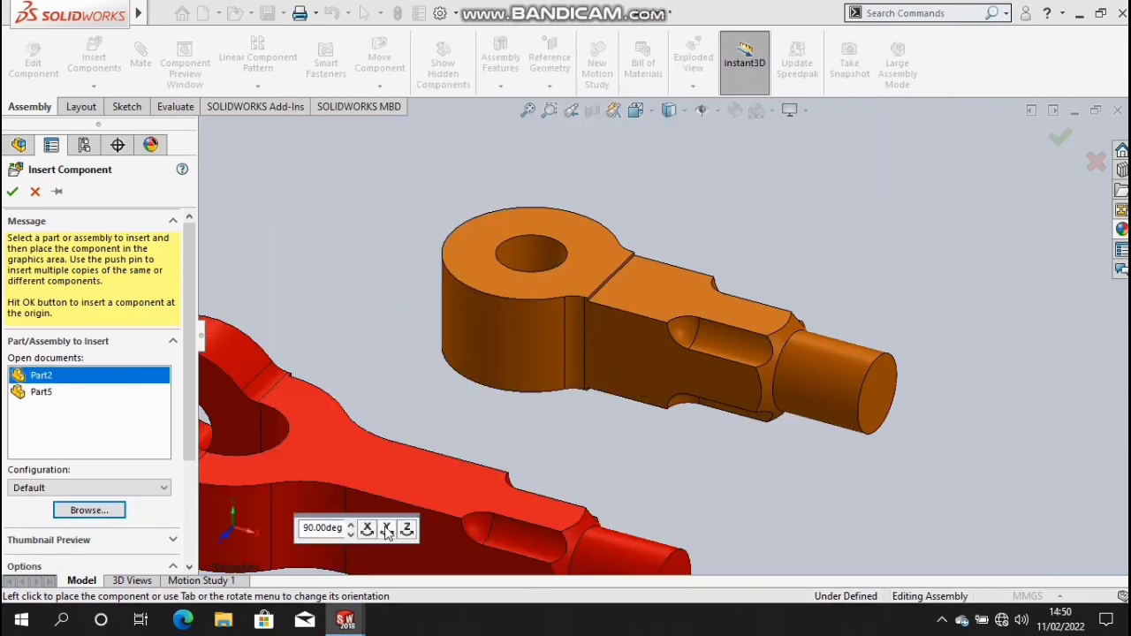
click(386, 530)
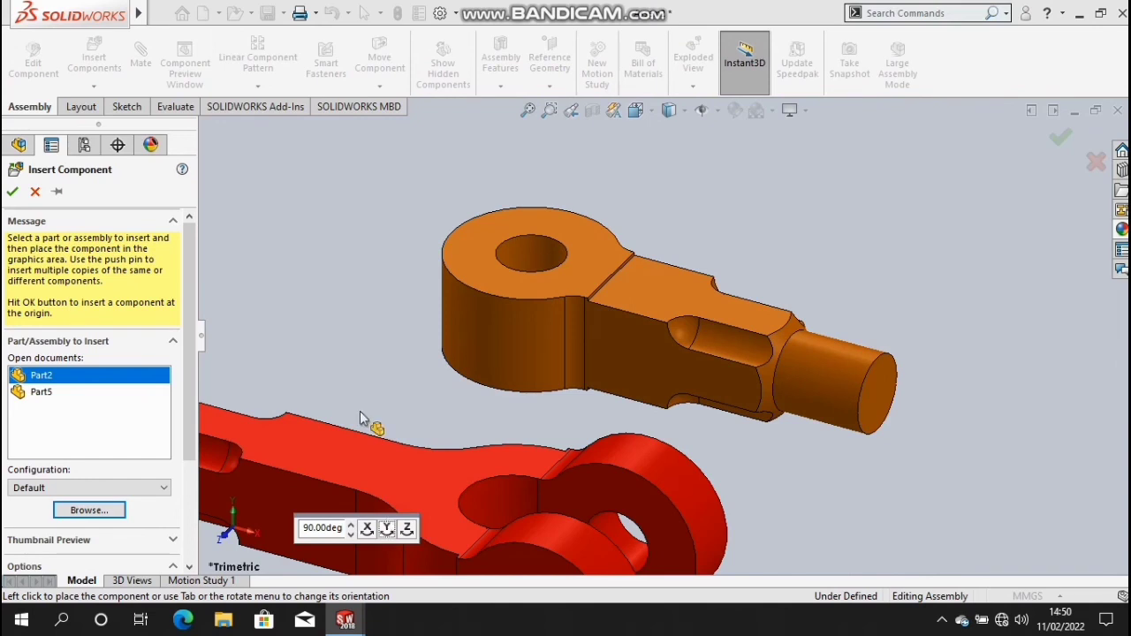
click(365, 528)
click(366, 528)
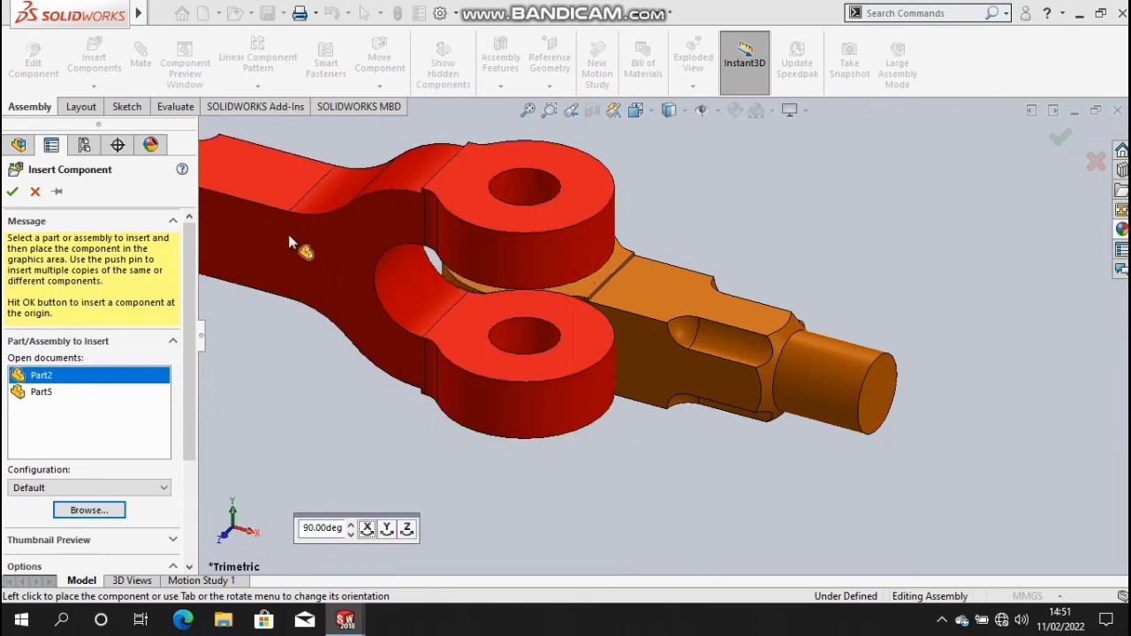
click(386, 528)
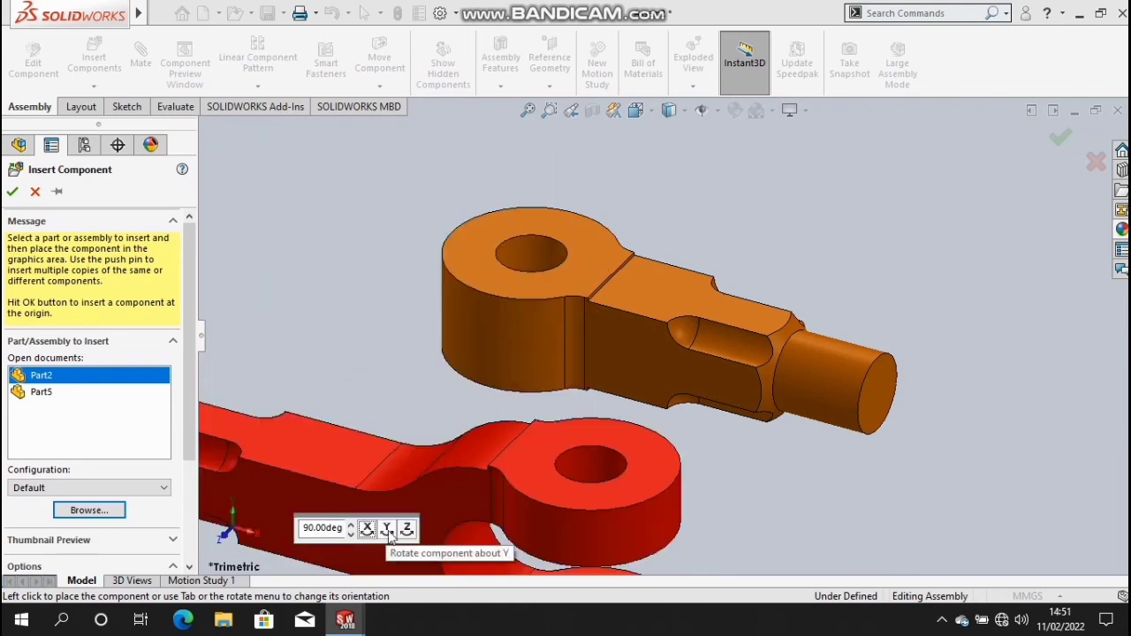
click(407, 530)
click(407, 530)
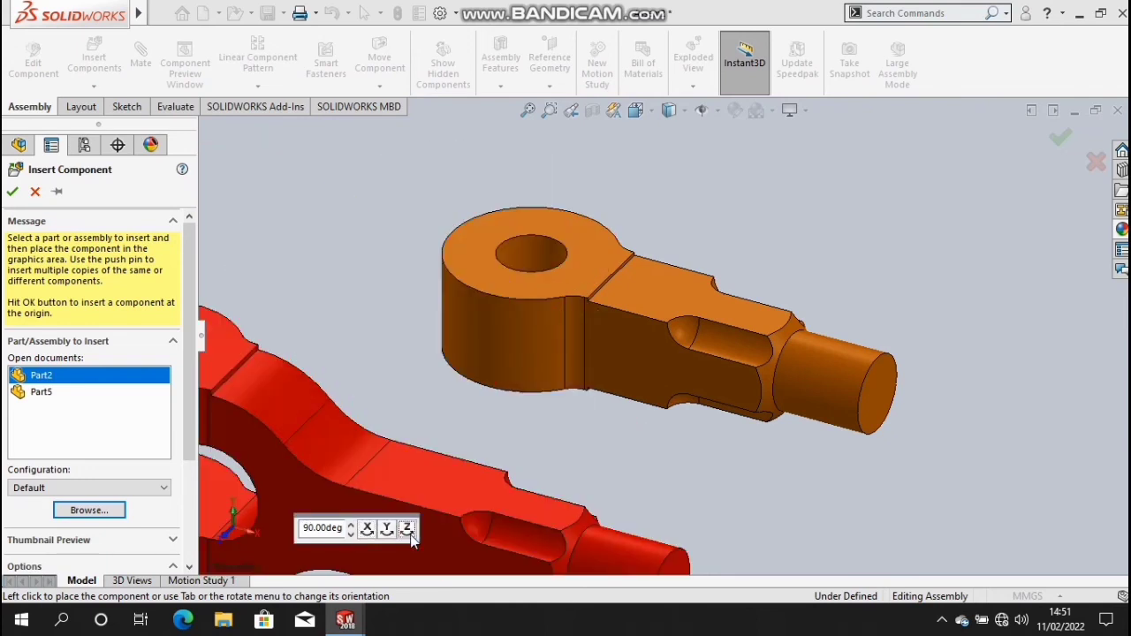
click(407, 529)
click(408, 529)
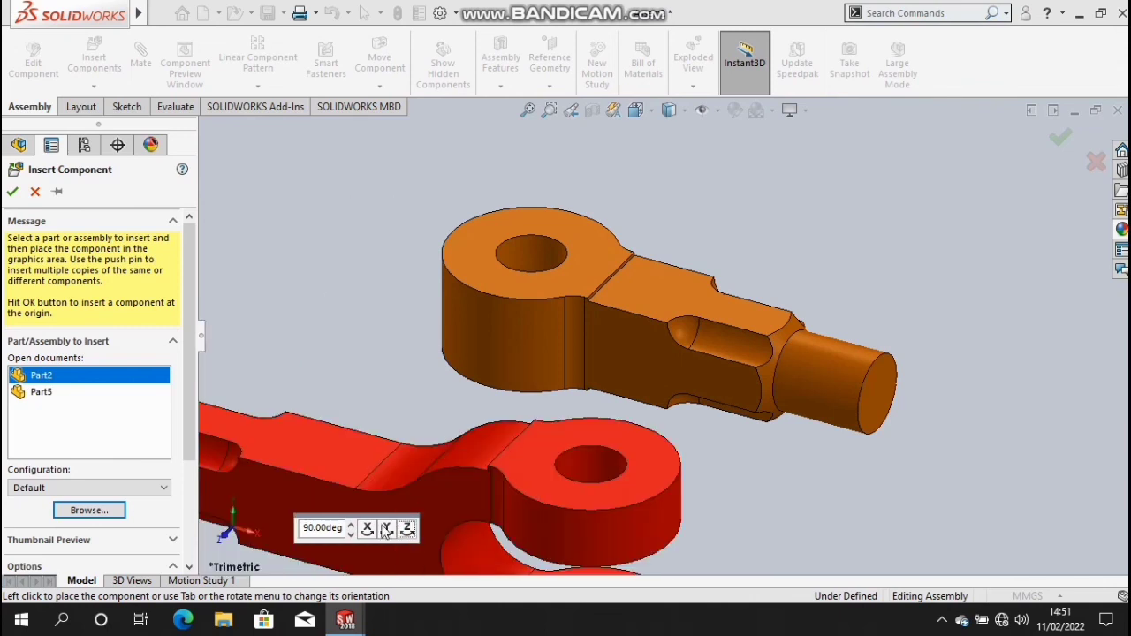
click(386, 528)
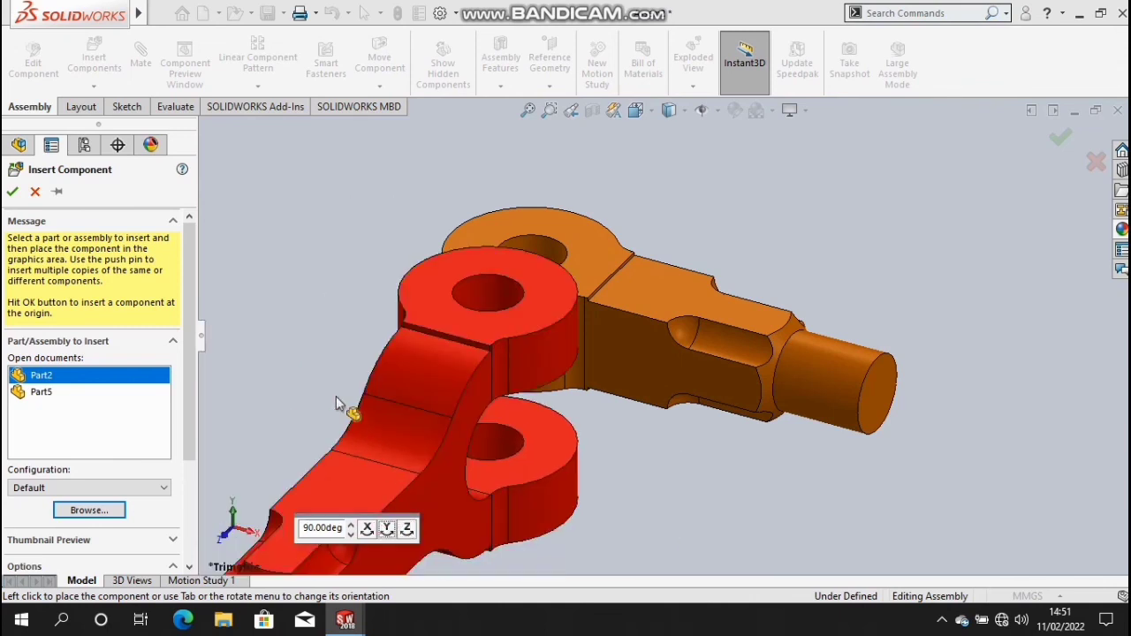
- Place the red fork beside the orange eye
key(Tab)
click(301, 429)
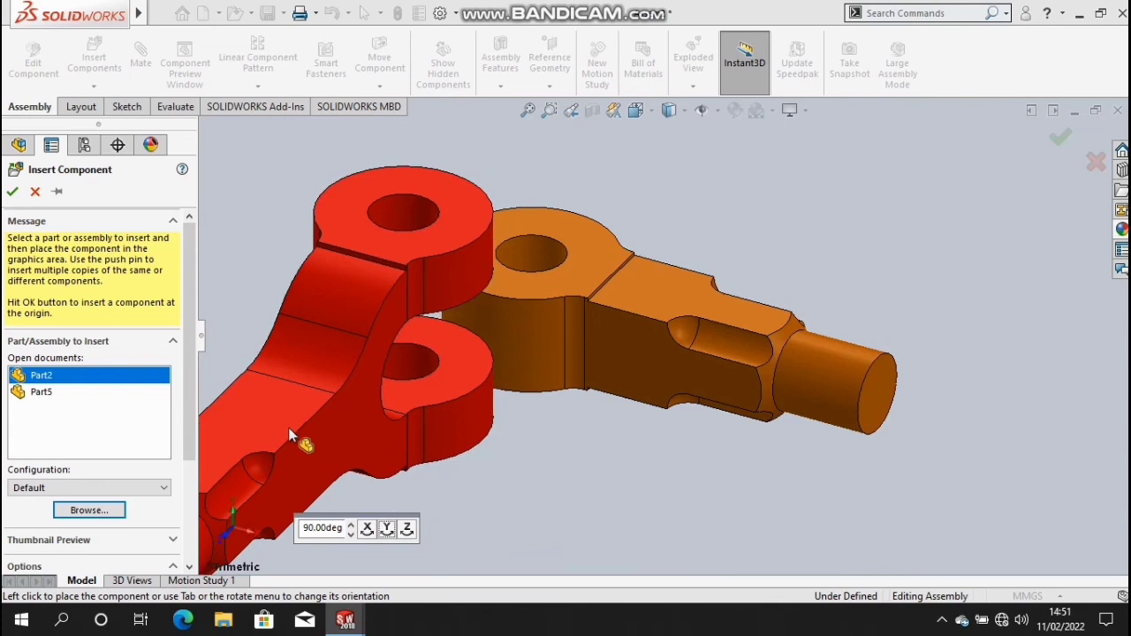
click(280, 399)
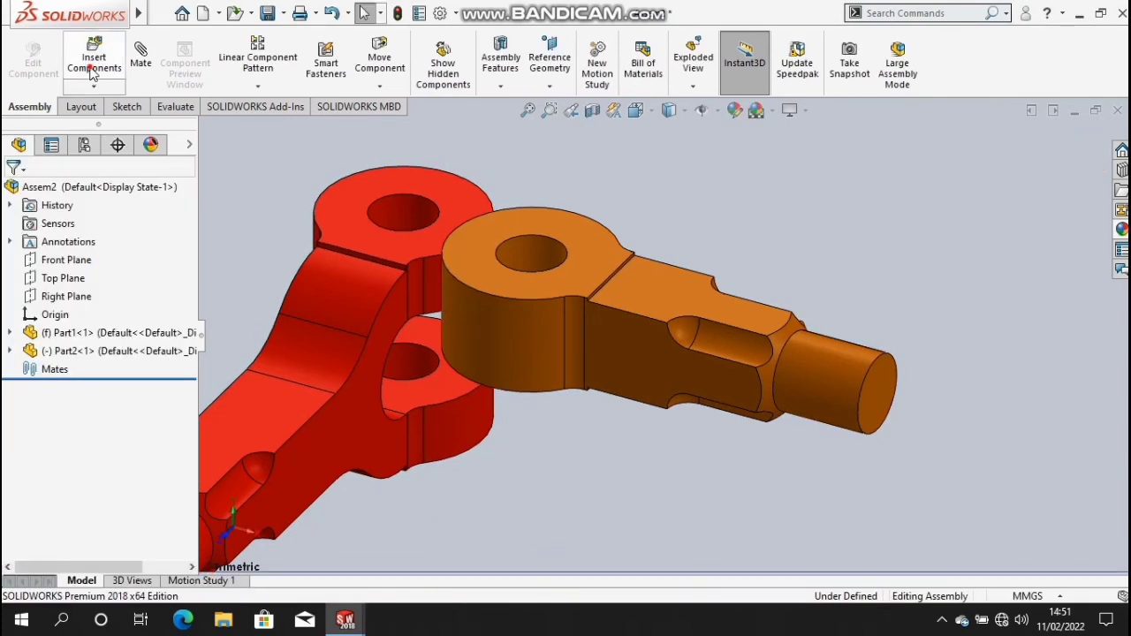
click(93, 59)
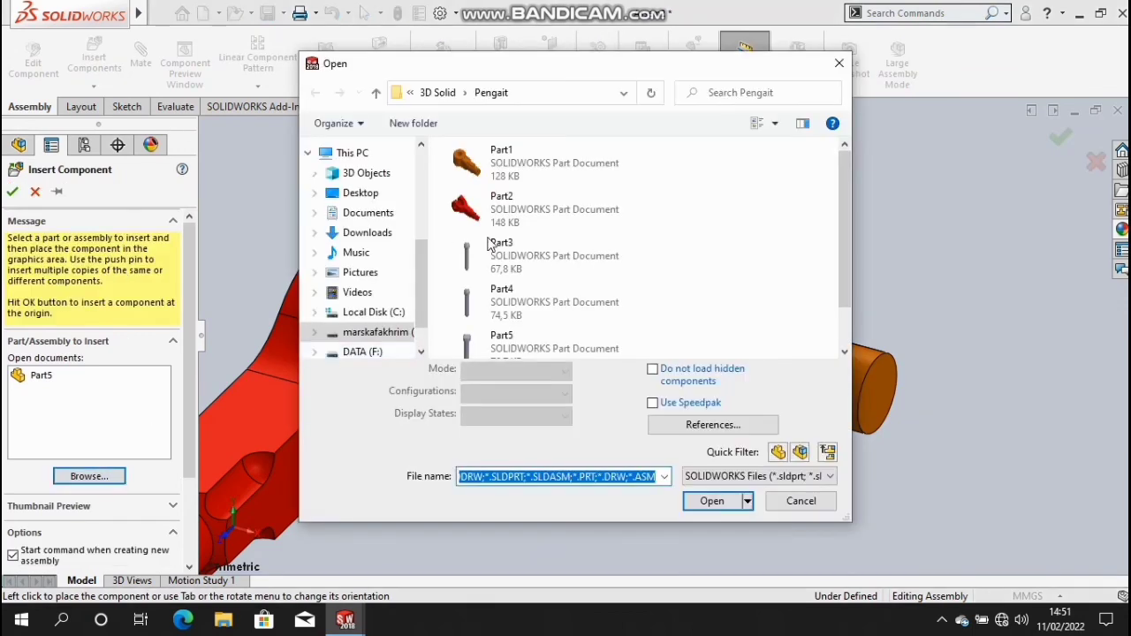
- Insert the grey pin Part5 above the fork's eye holes
click(522, 351)
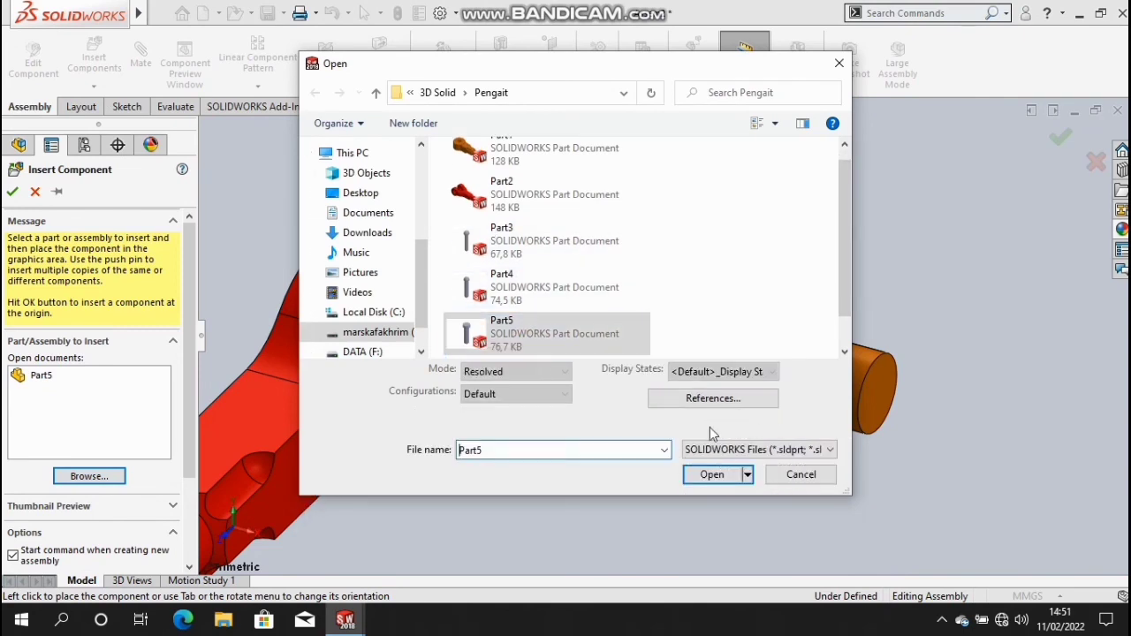
click(718, 477)
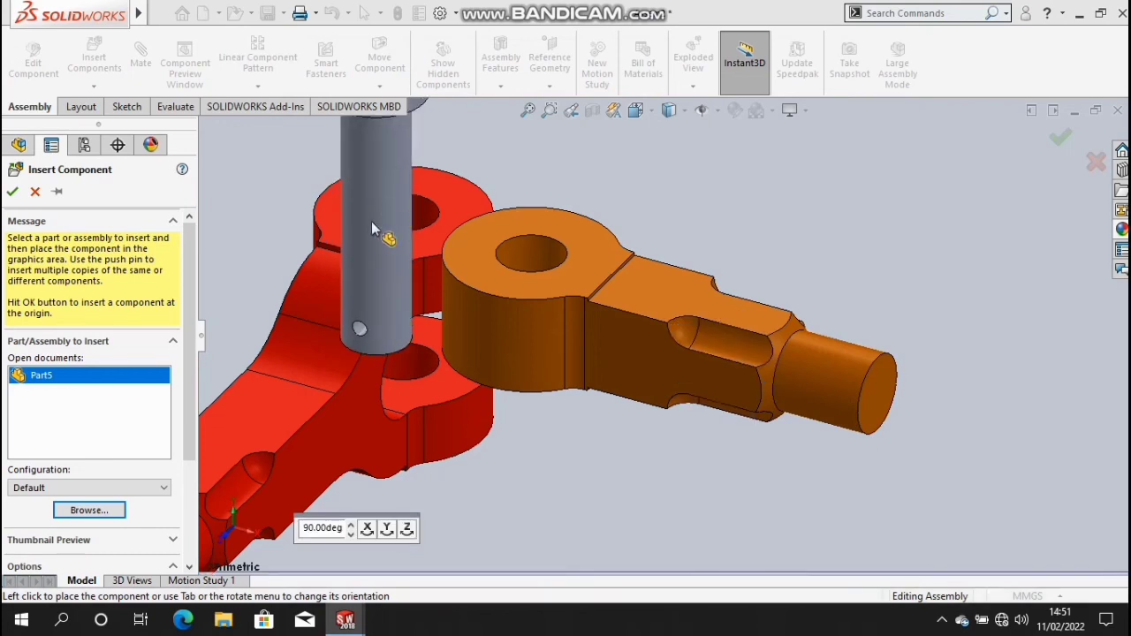
click(372, 220)
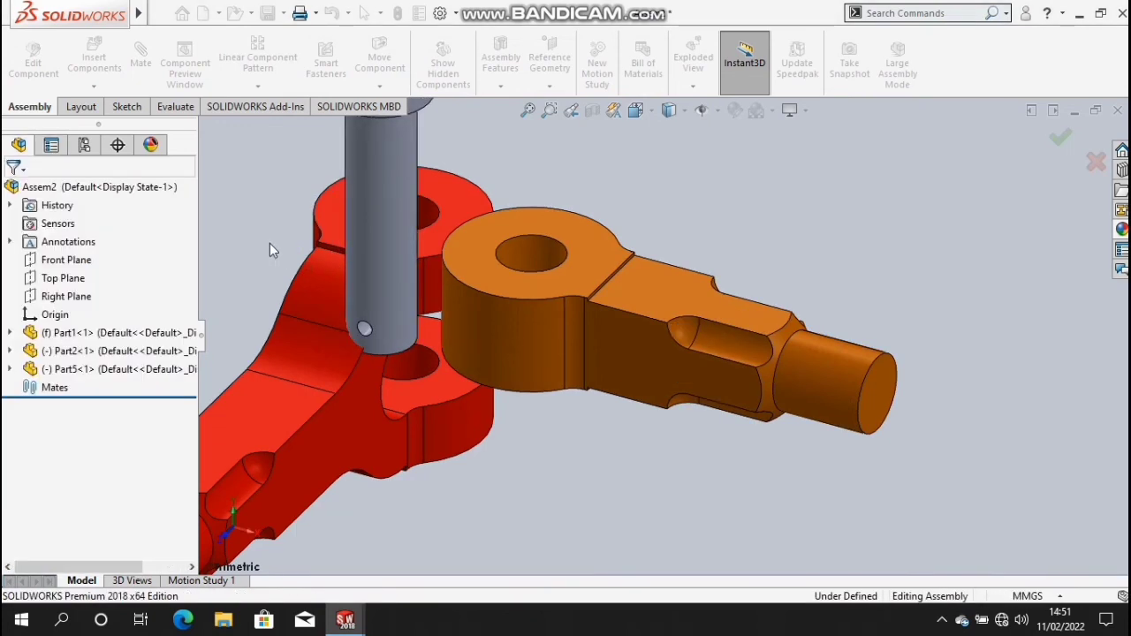
- Zoom to fit the assembly and return to the trimetric view
key(f)
key(Left)
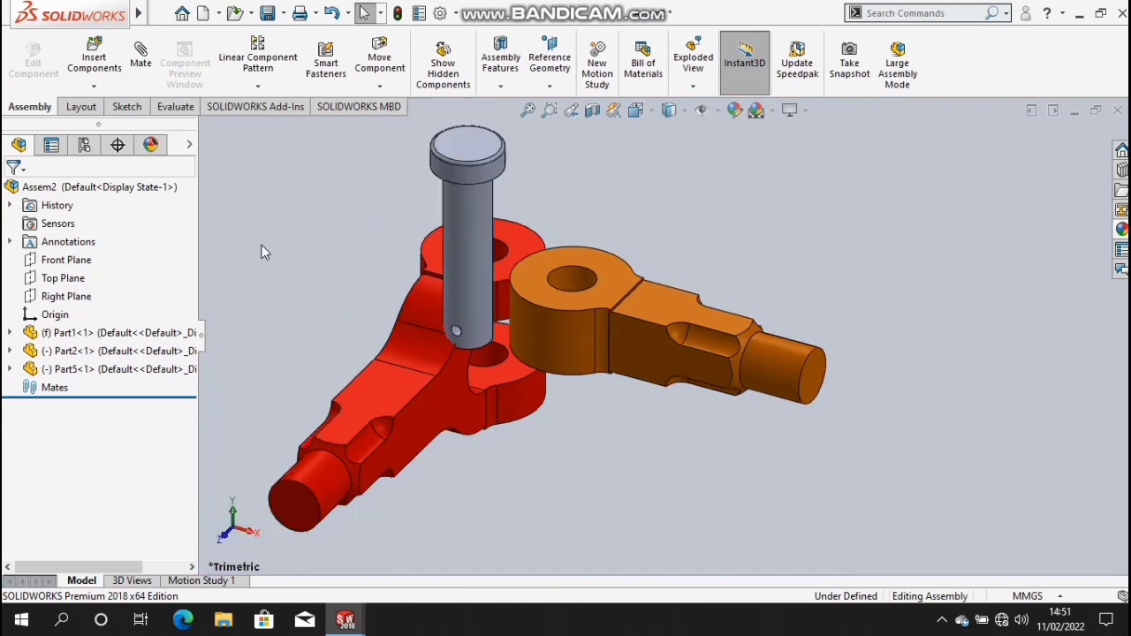
key(Left)
key(Left)
key(Left)
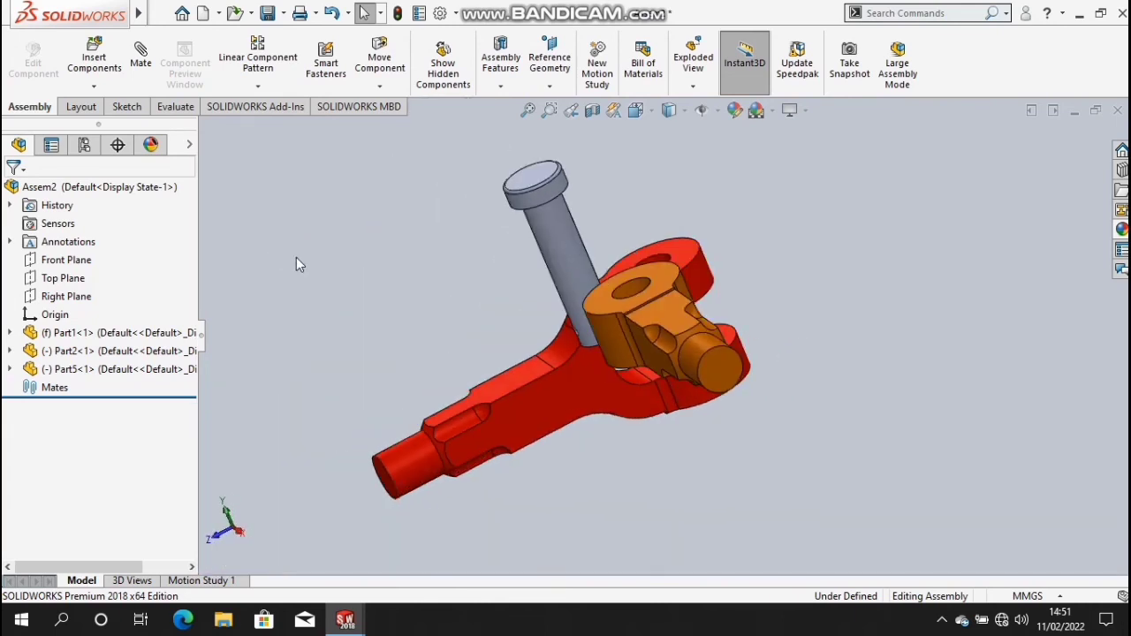
key(ctrl+7)
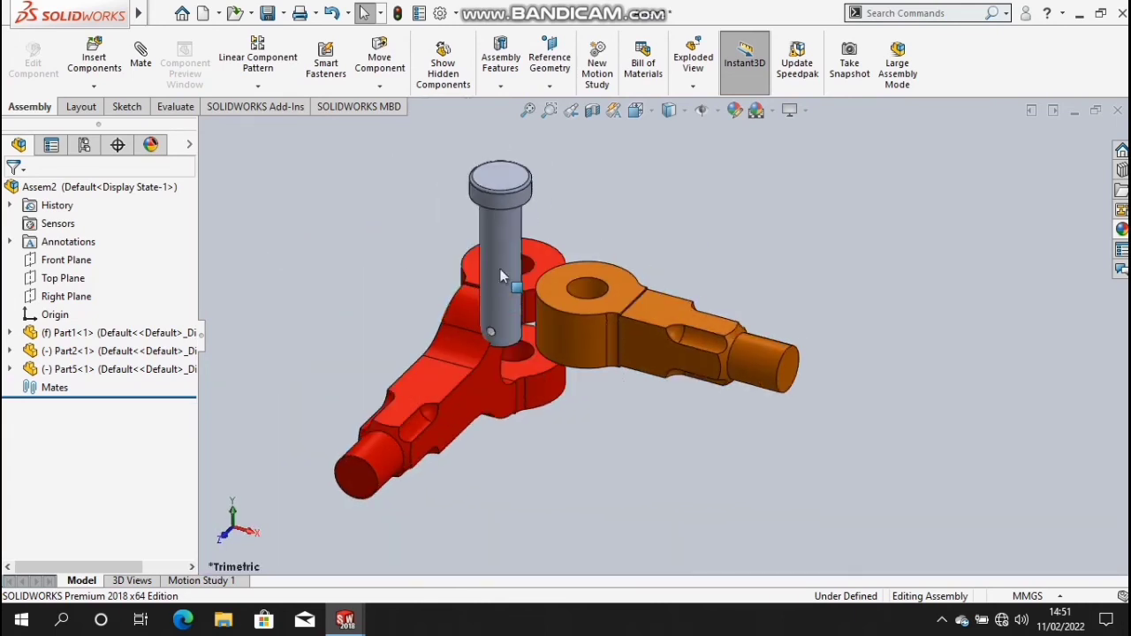
click(142, 62)
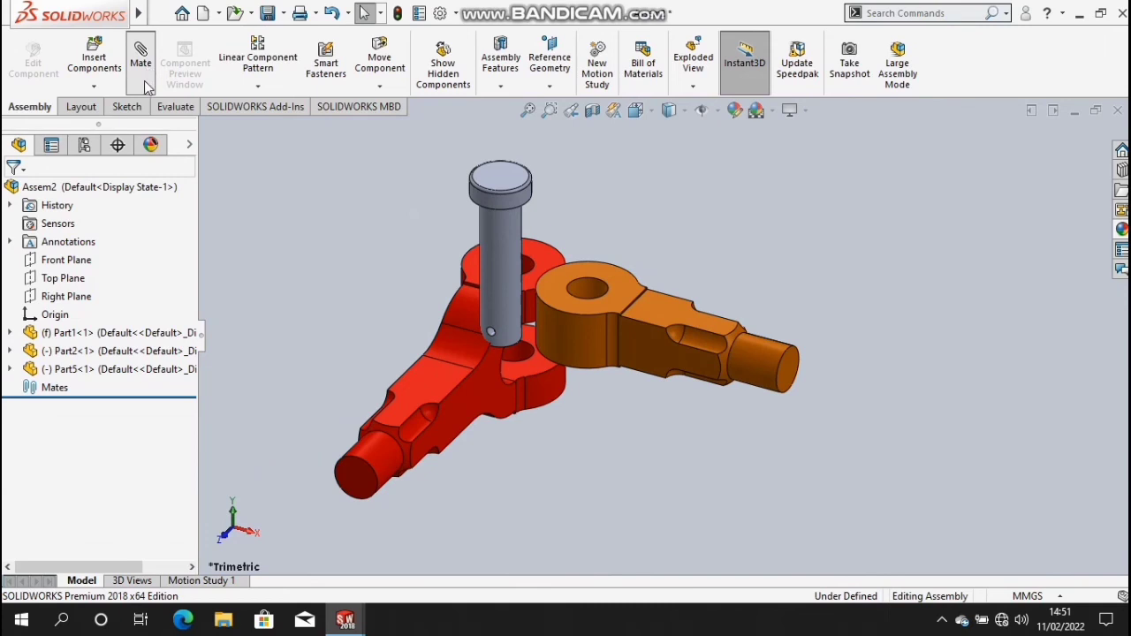
- Mate the pin's cylindrical face concentric with the red fork's hole
click(143, 79)
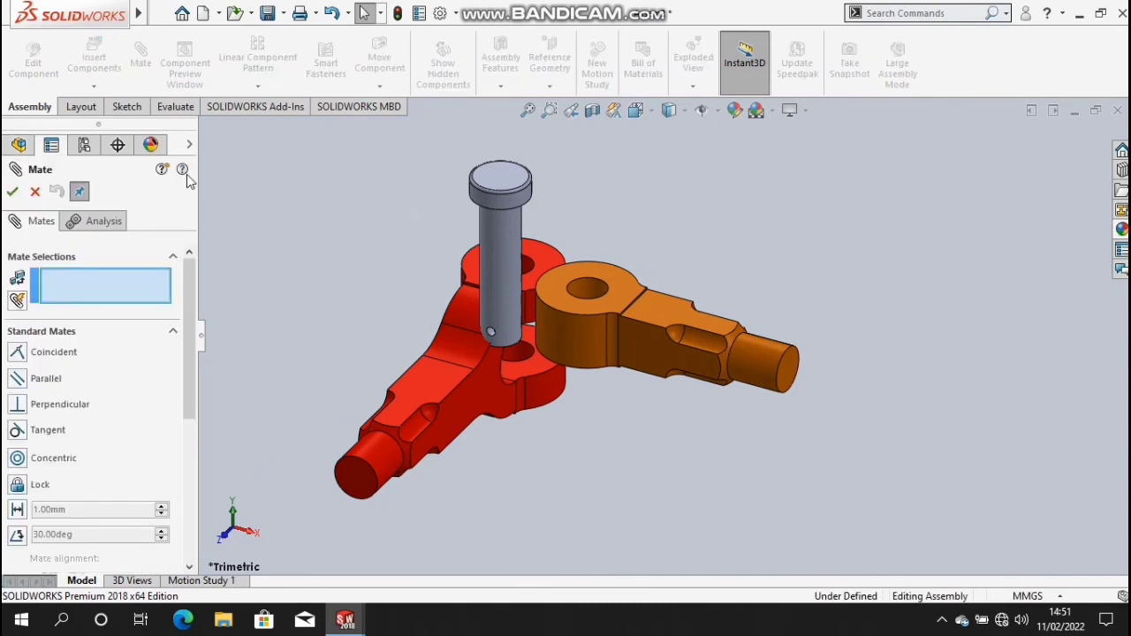
click(505, 288)
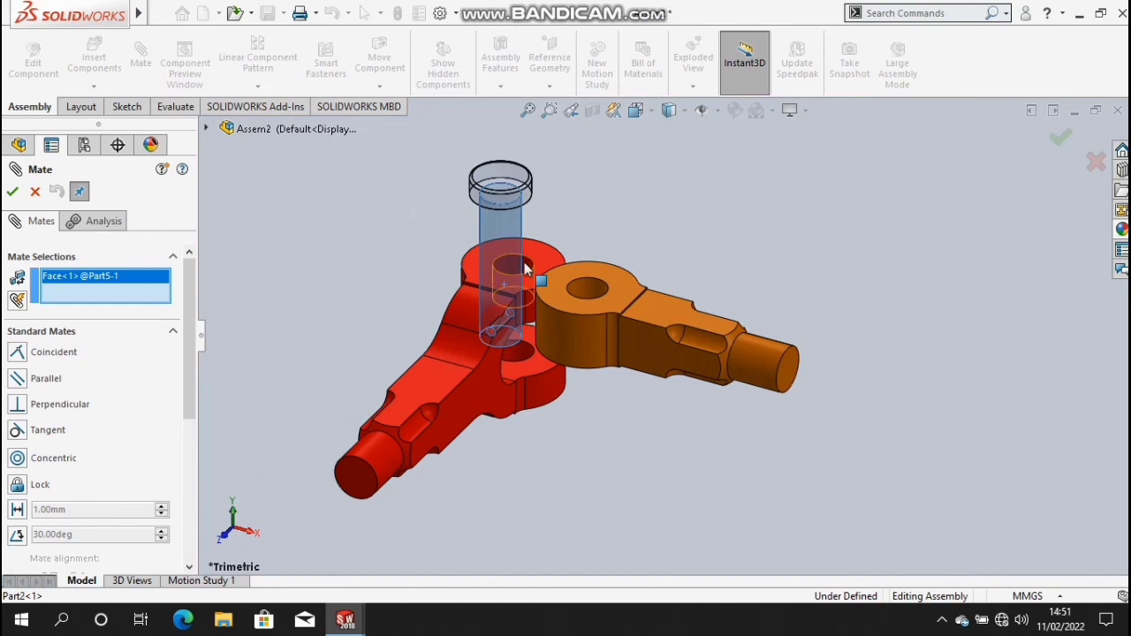
click(525, 269)
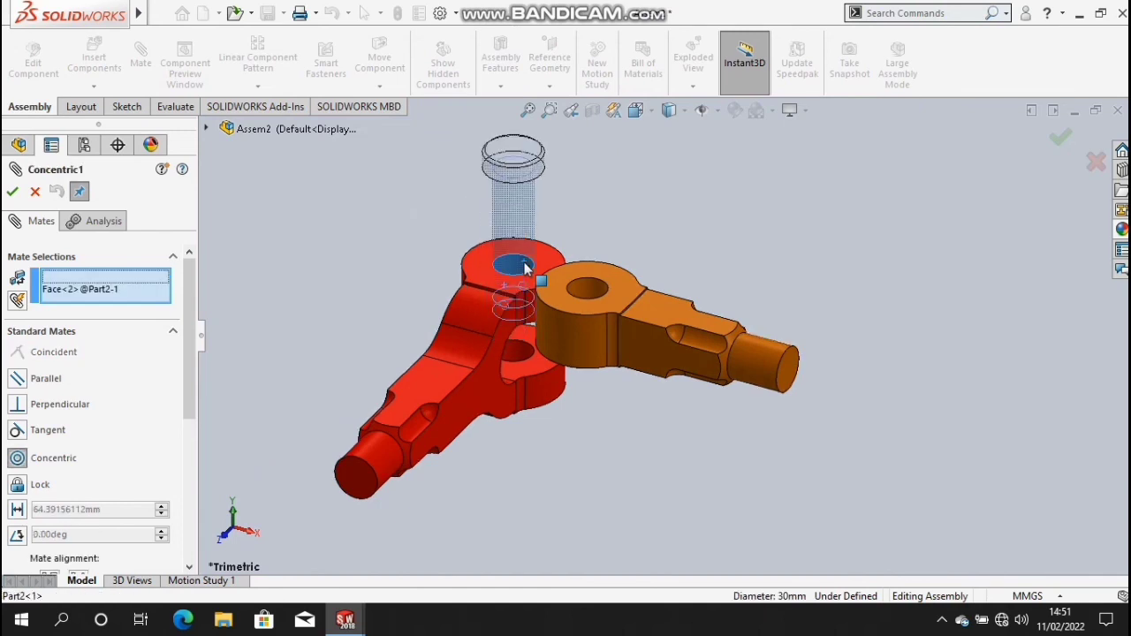
click(13, 192)
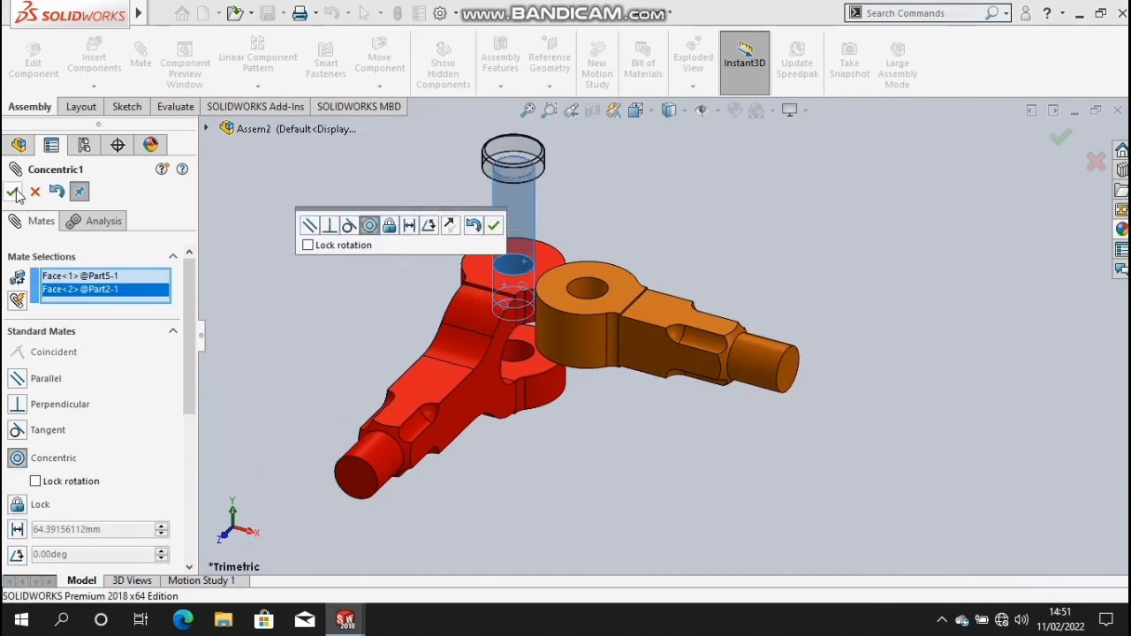
- Select the pin head's underside and the red fork's top face for a Coincident mate
middle_drag(351, 251, 568, 398)
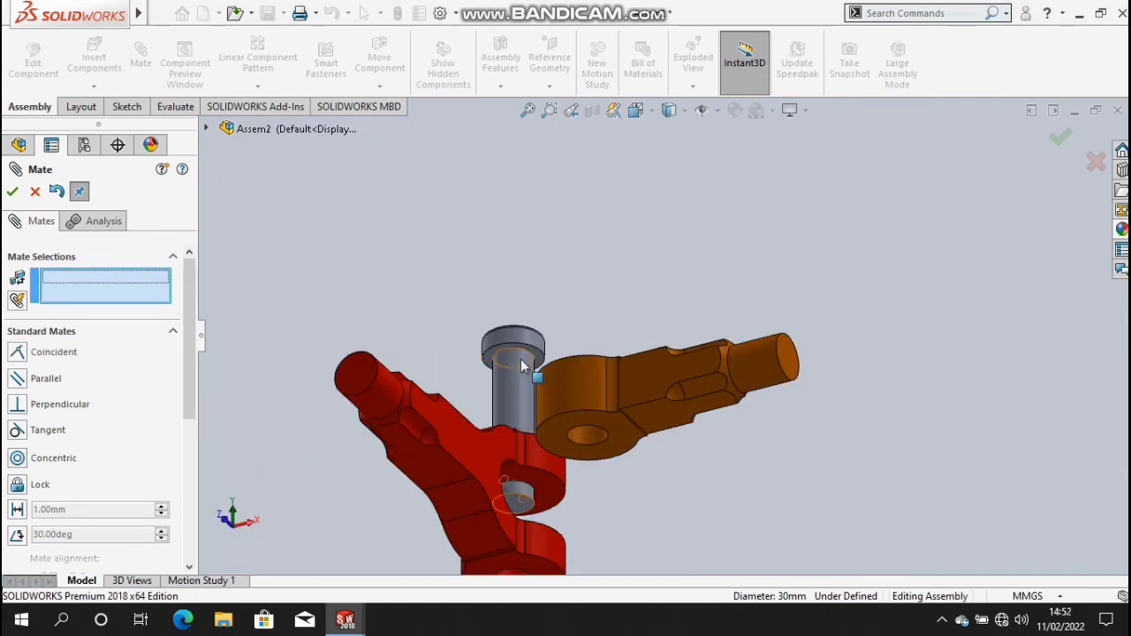
scroll(523, 358, down, 2)
scroll(528, 353, down, 1)
scroll(546, 341, down, 2)
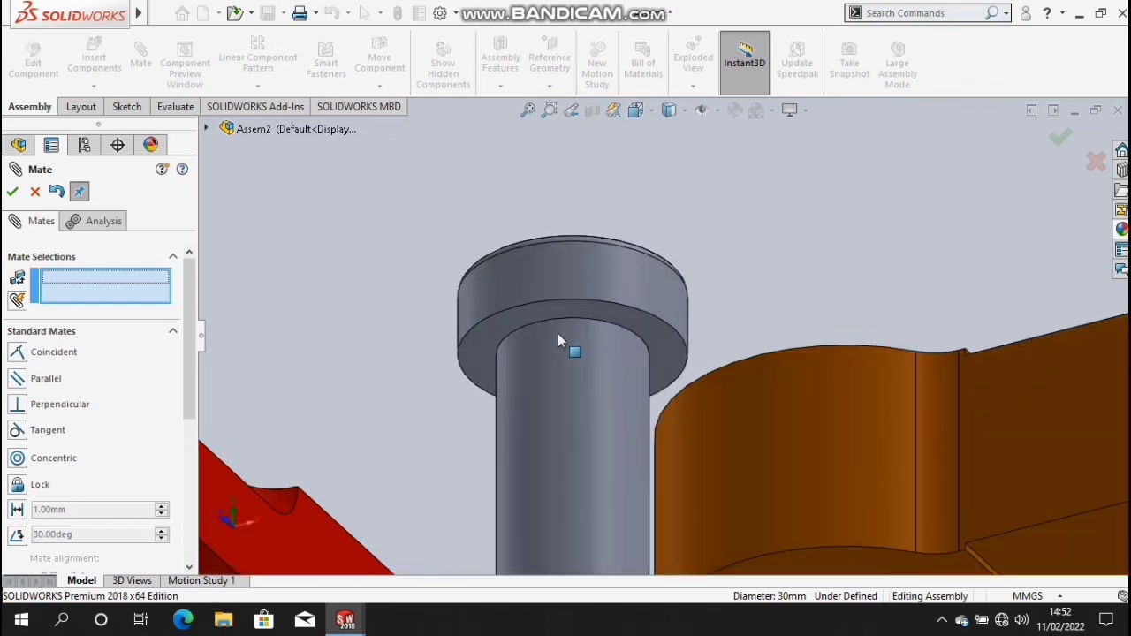
scroll(566, 313, down, 2)
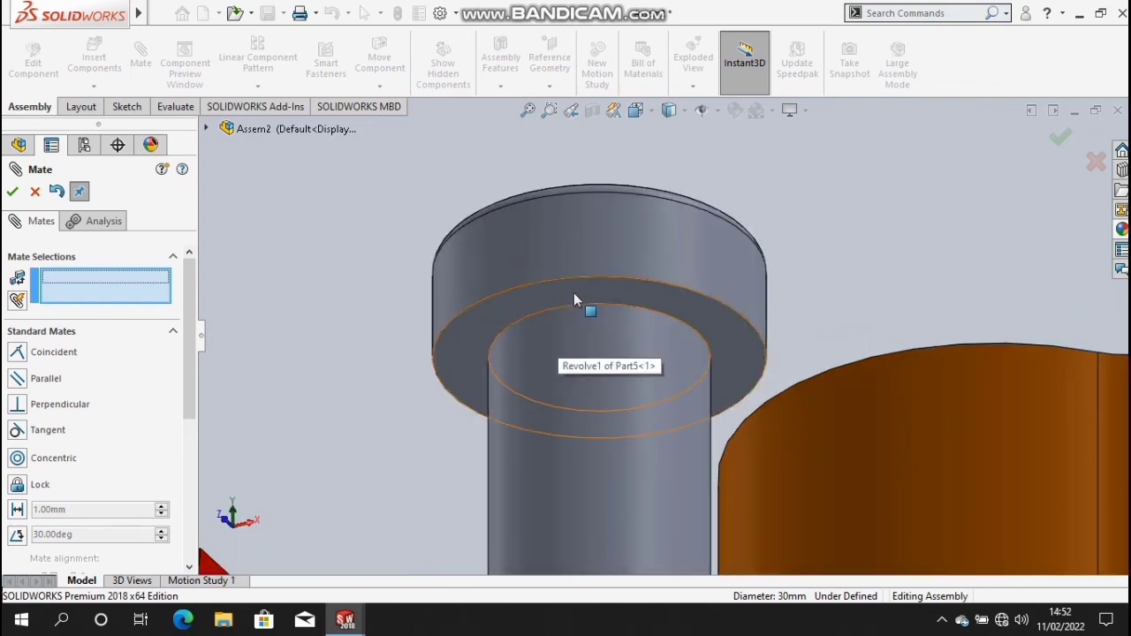
click(574, 296)
scroll(571, 295, up, 2)
scroll(555, 305, up, 2)
scroll(541, 311, up, 1)
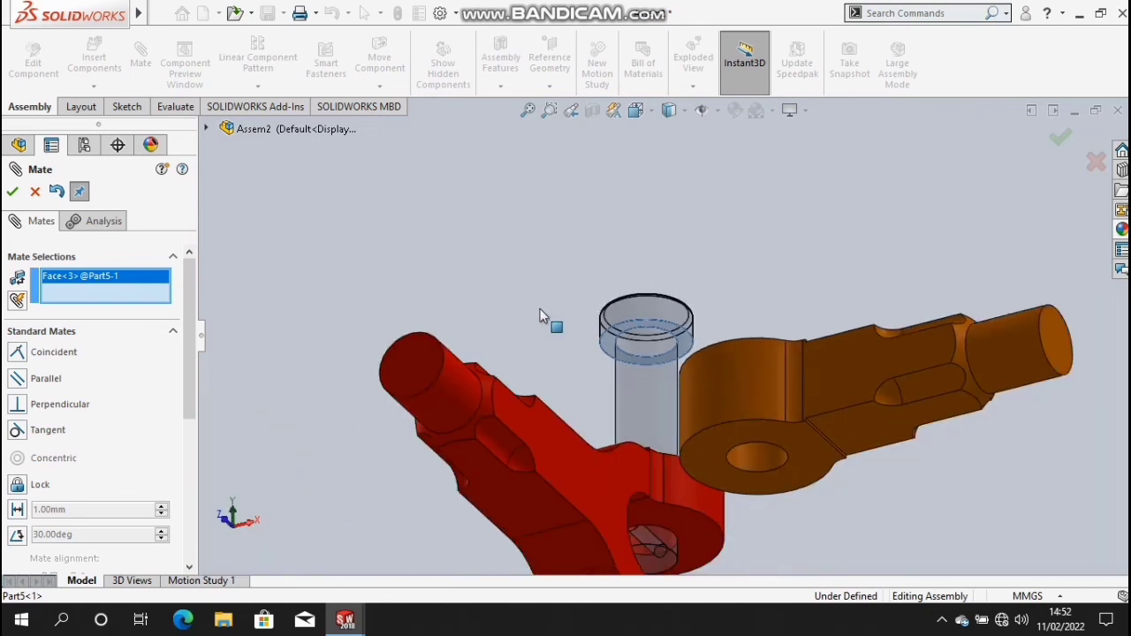
middle_drag(535, 310, 610, 469)
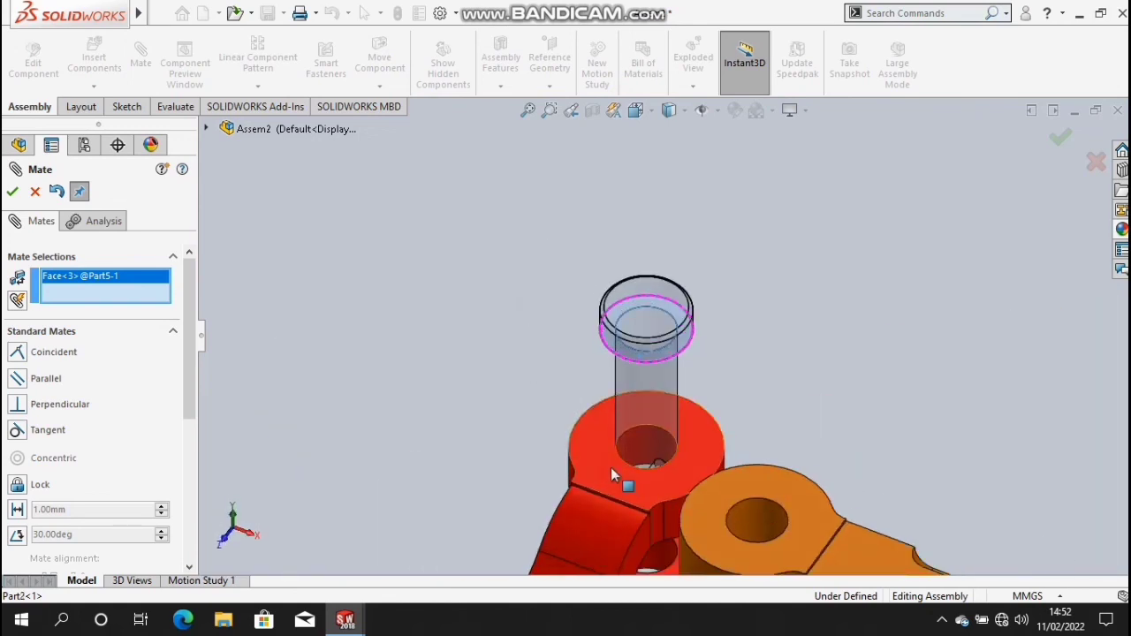
click(611, 470)
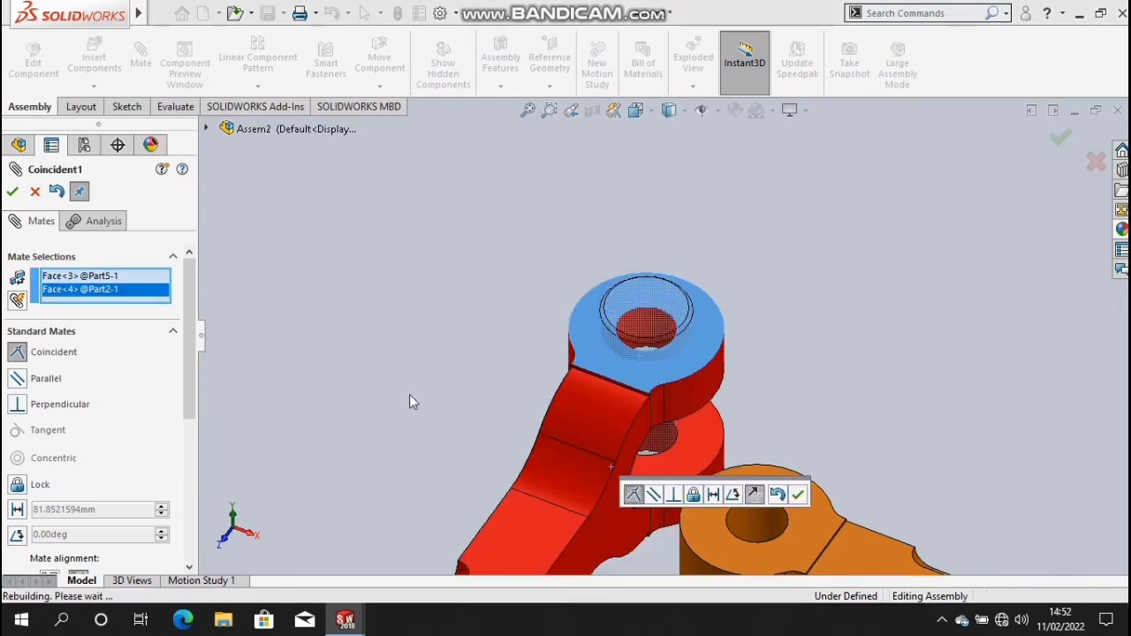
- Accept the head-to-fork mate, then make the orange eye's hole concentric with the pin
click(12, 192)
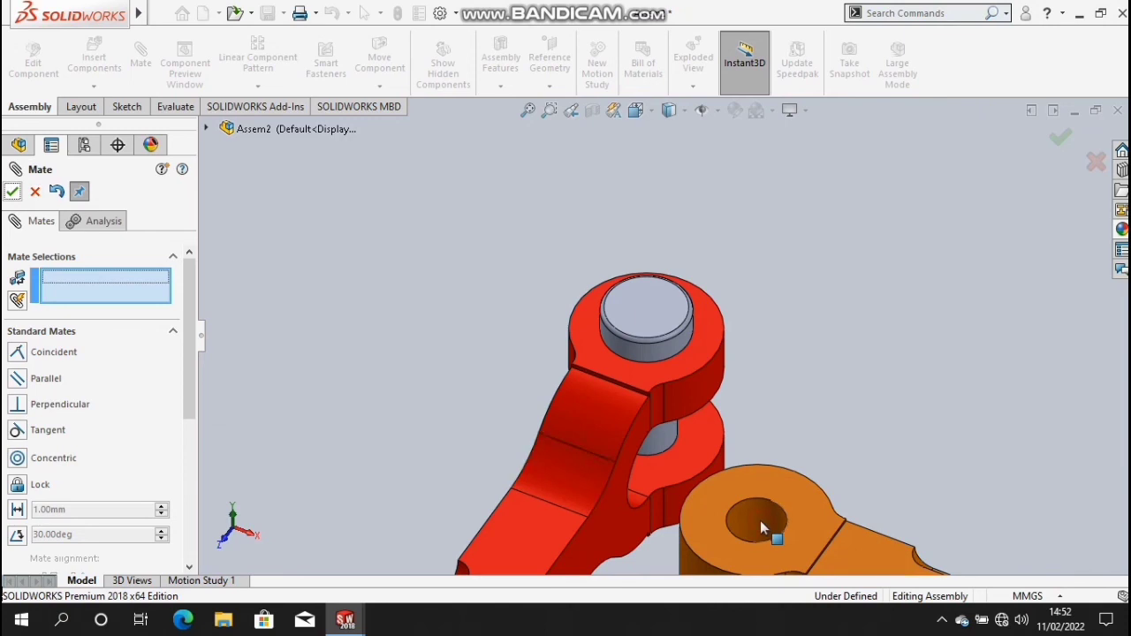
click(667, 436)
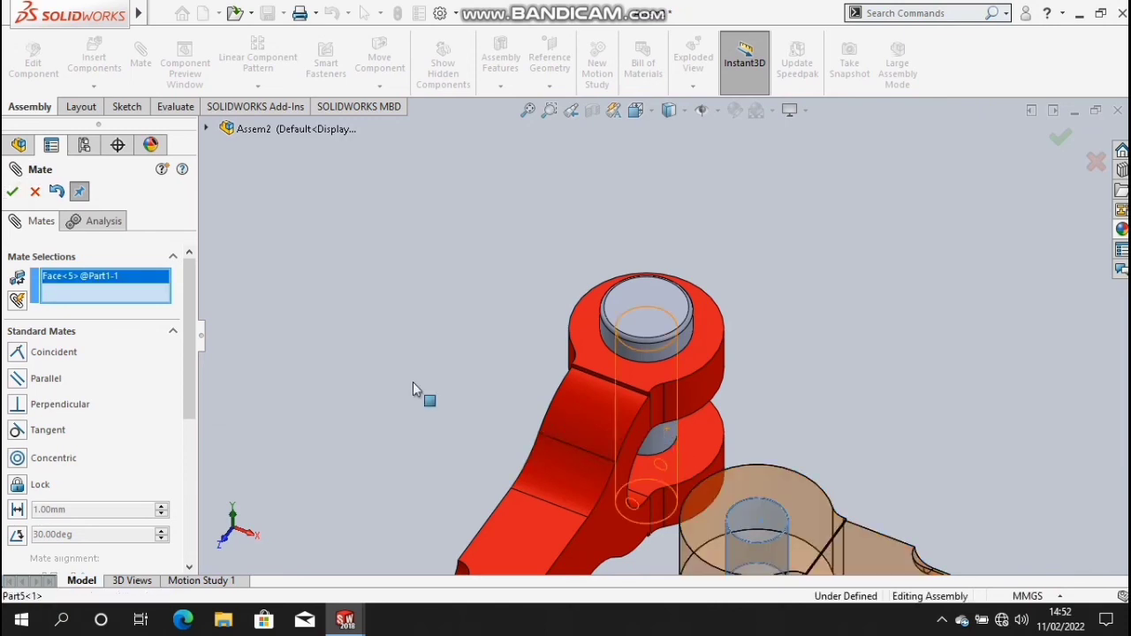
click(759, 530)
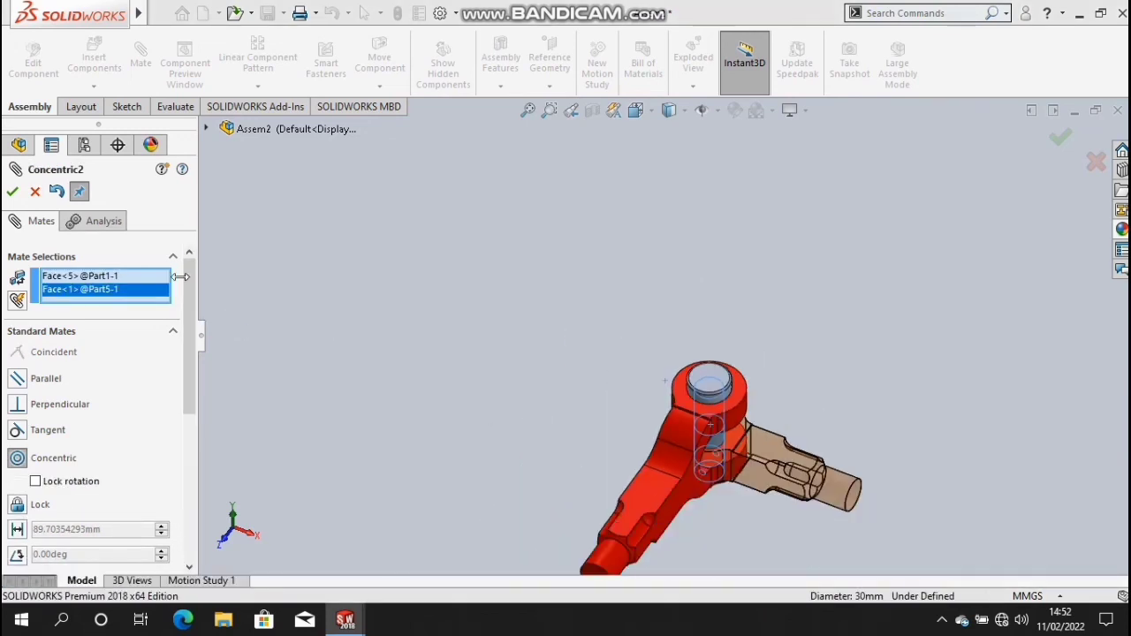
click(12, 192)
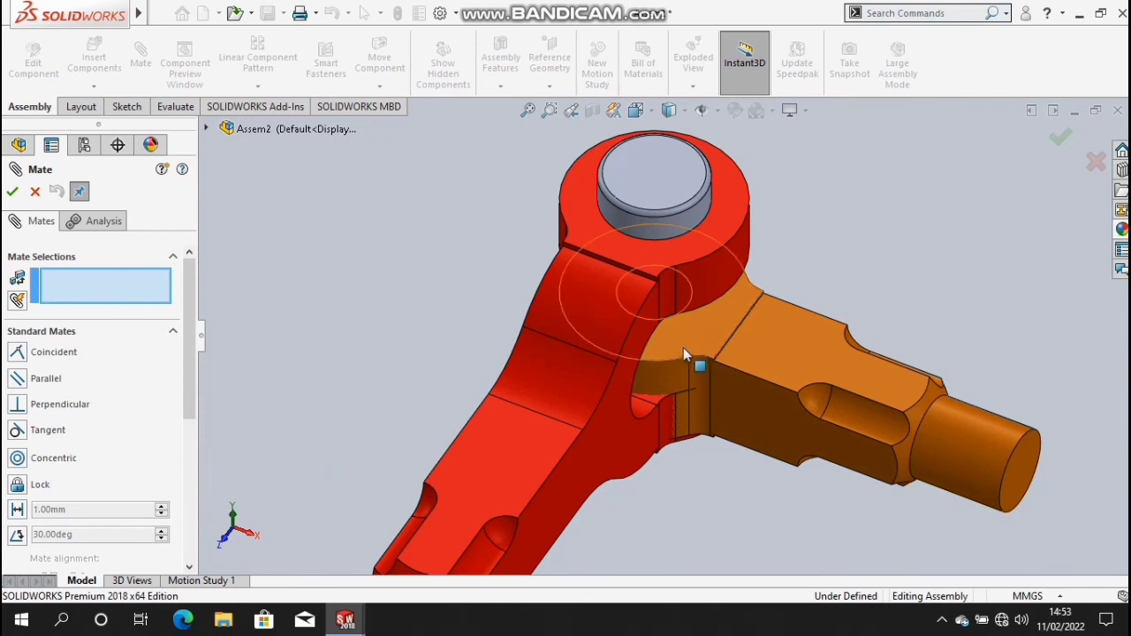
- Mate the orange eye's side face coincident with the red fork's inner face
click(683, 347)
key(Up)
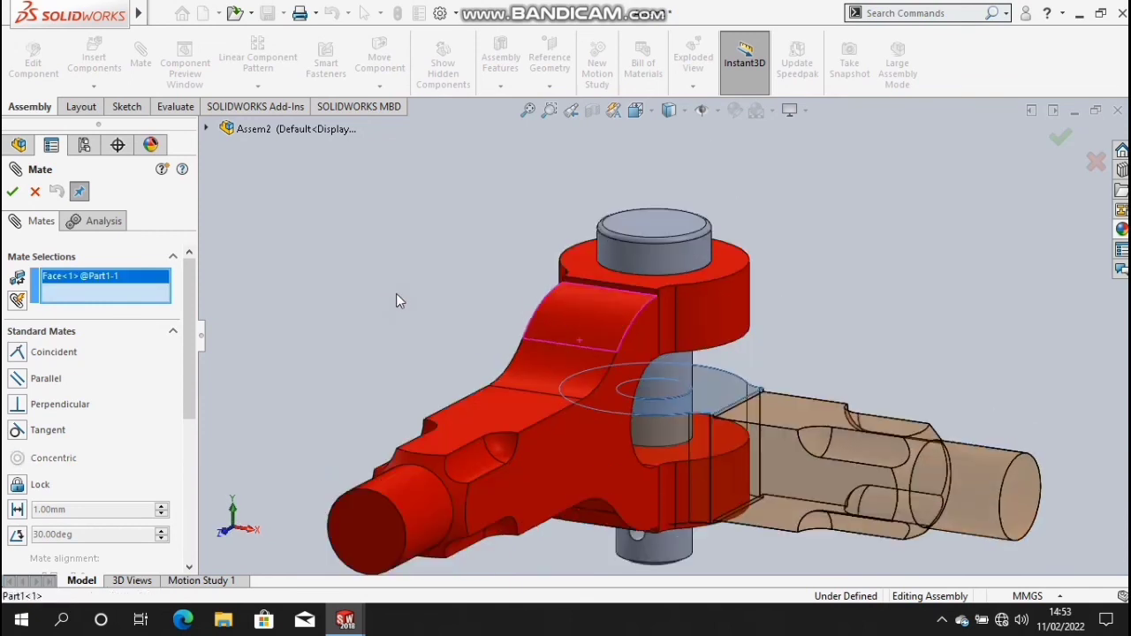
key(Up)
key(Up)
key(Up)
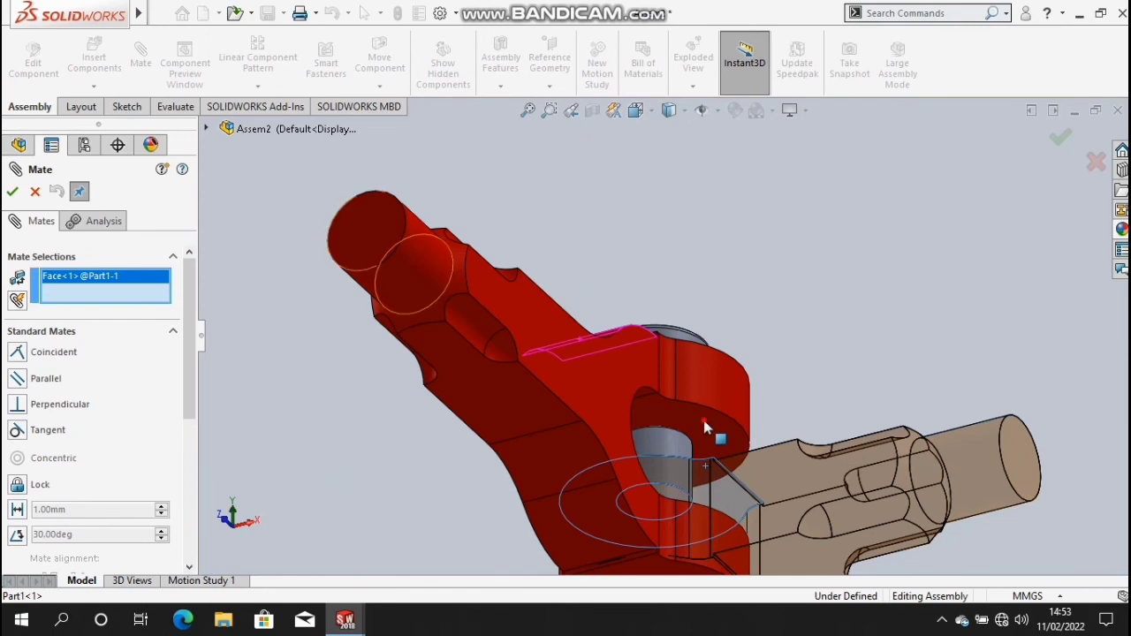
click(704, 422)
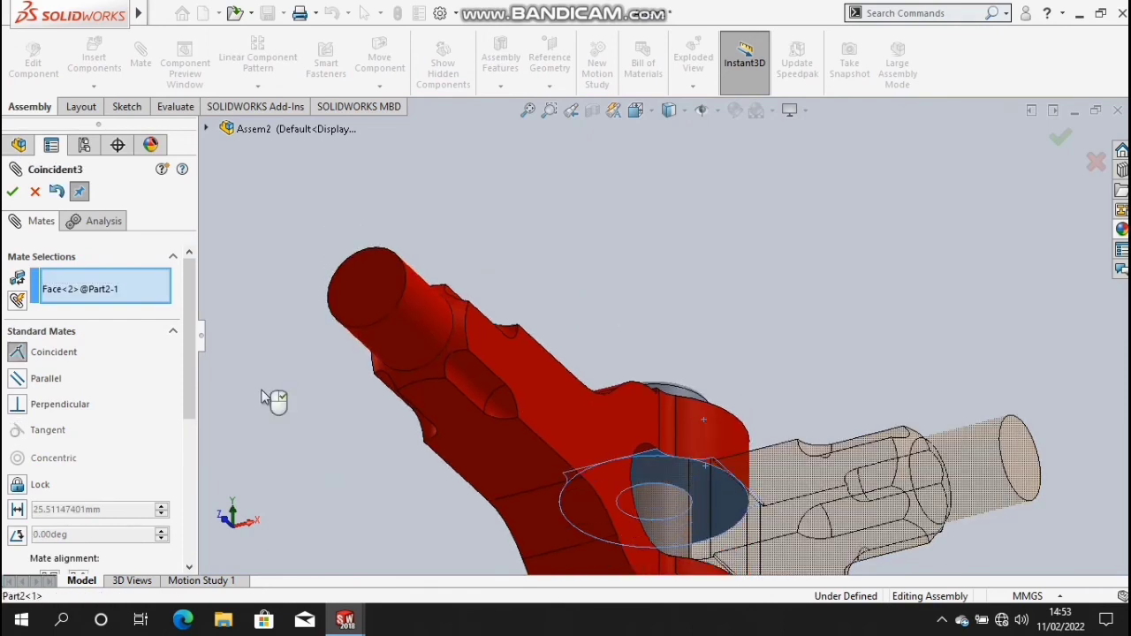
click(13, 191)
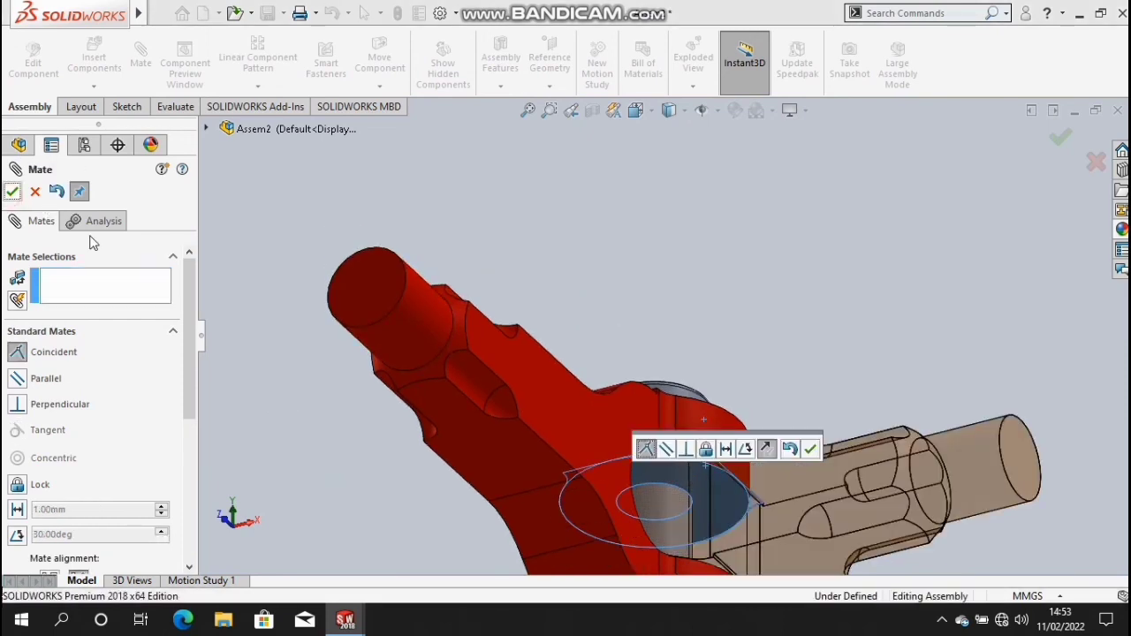
- Close Mate, zoom to fit and show the assembly from the front
click(14, 194)
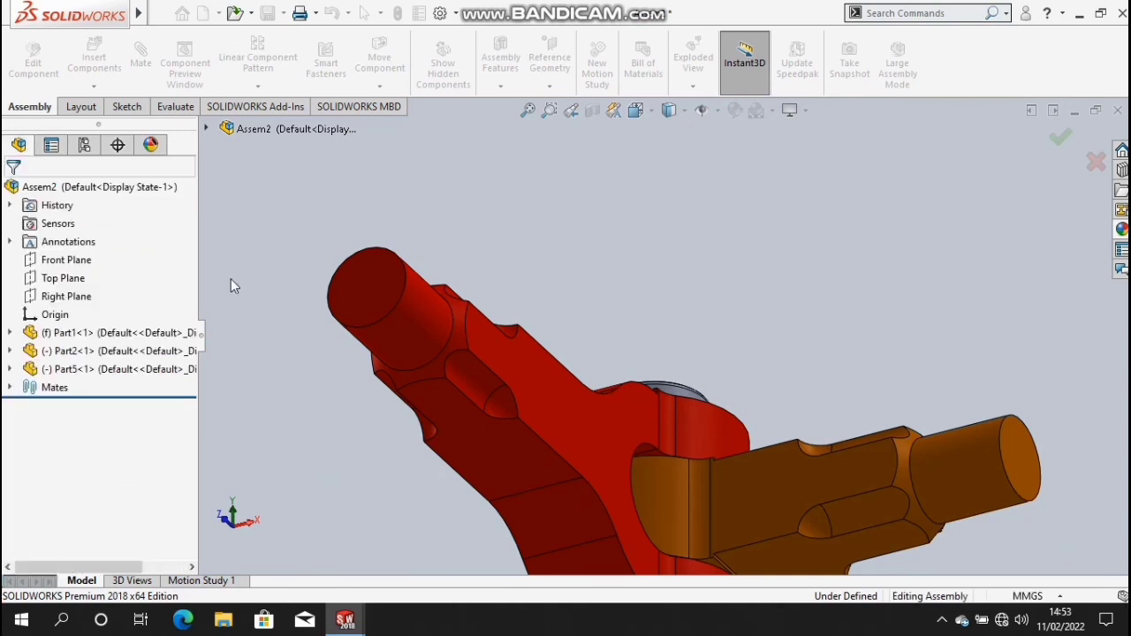
key(f)
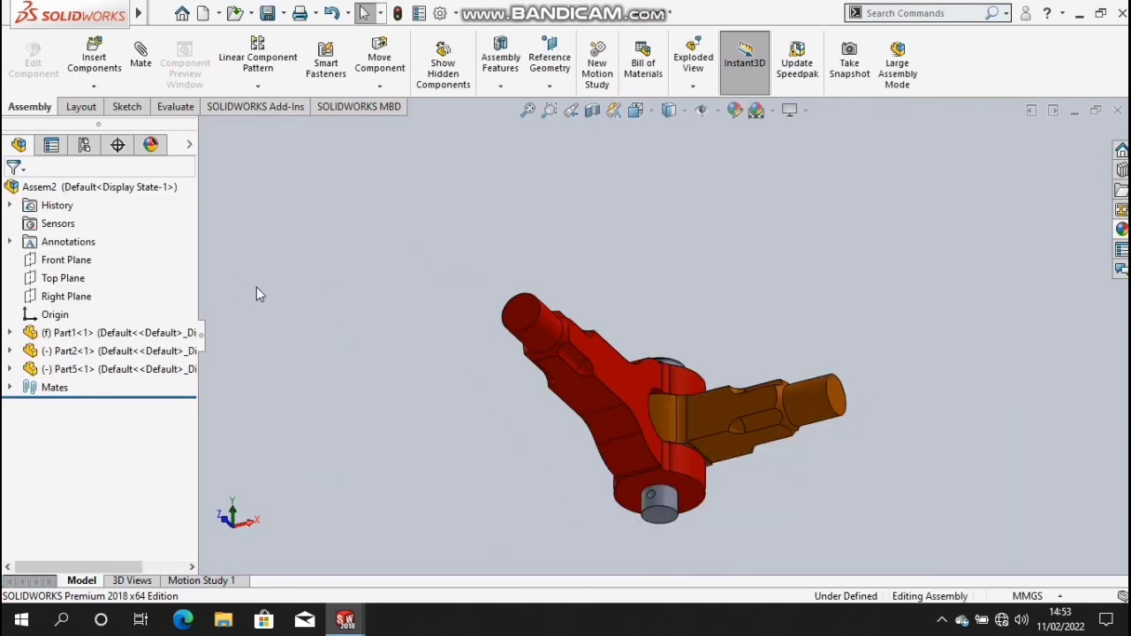
key(ctrl+1)
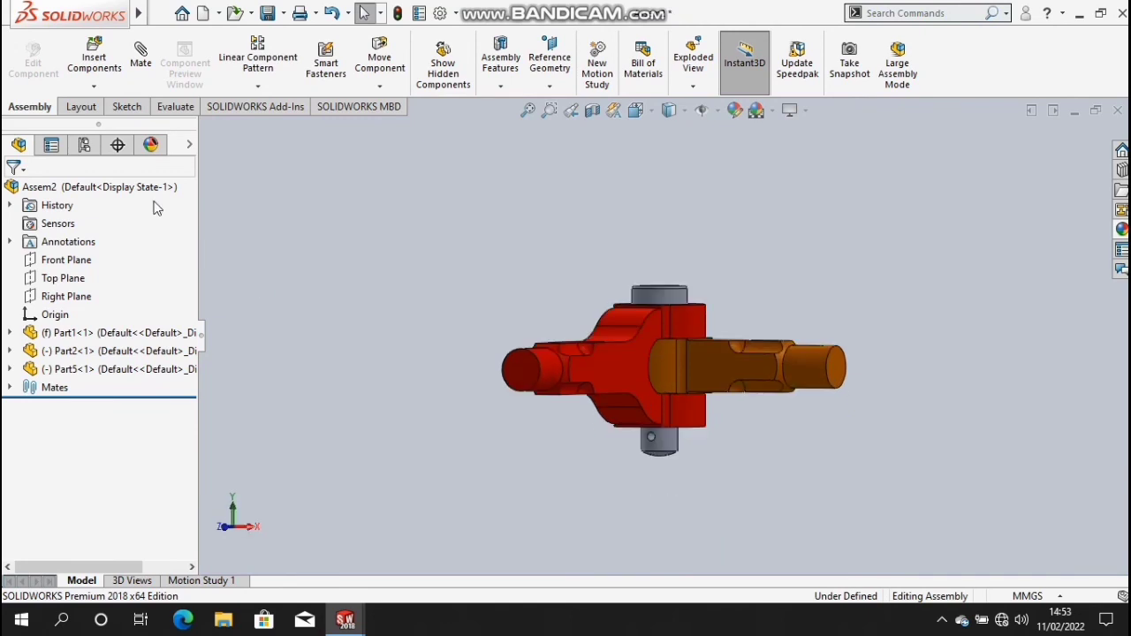
- Insert the collar Part6, rotated 90° about X, below the joint
click(95, 62)
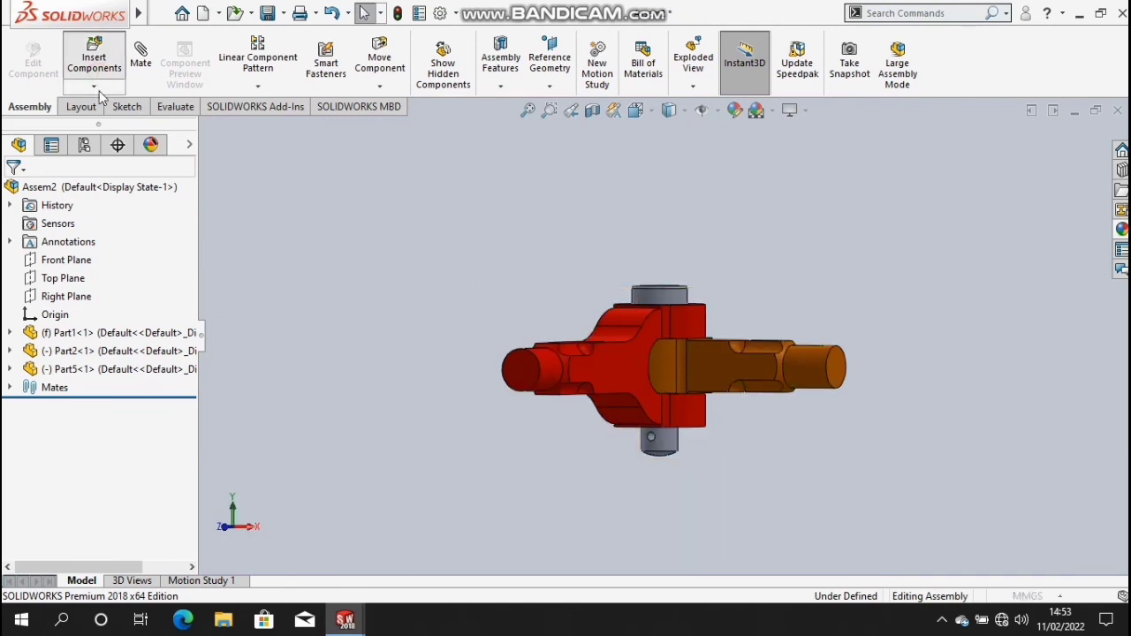
click(111, 479)
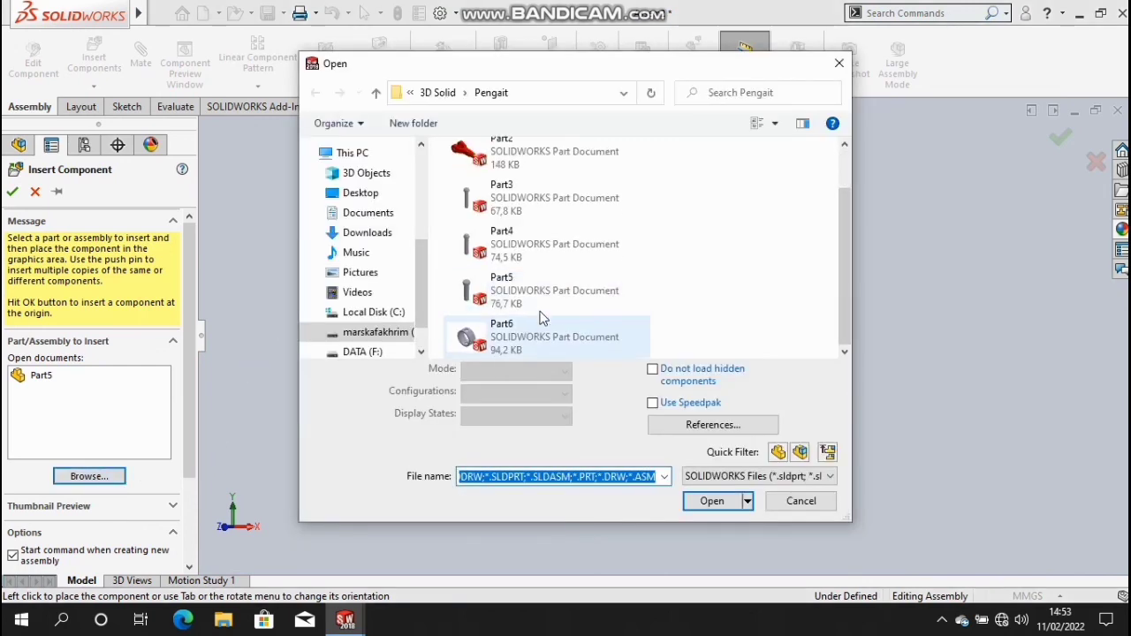
double_click(541, 328)
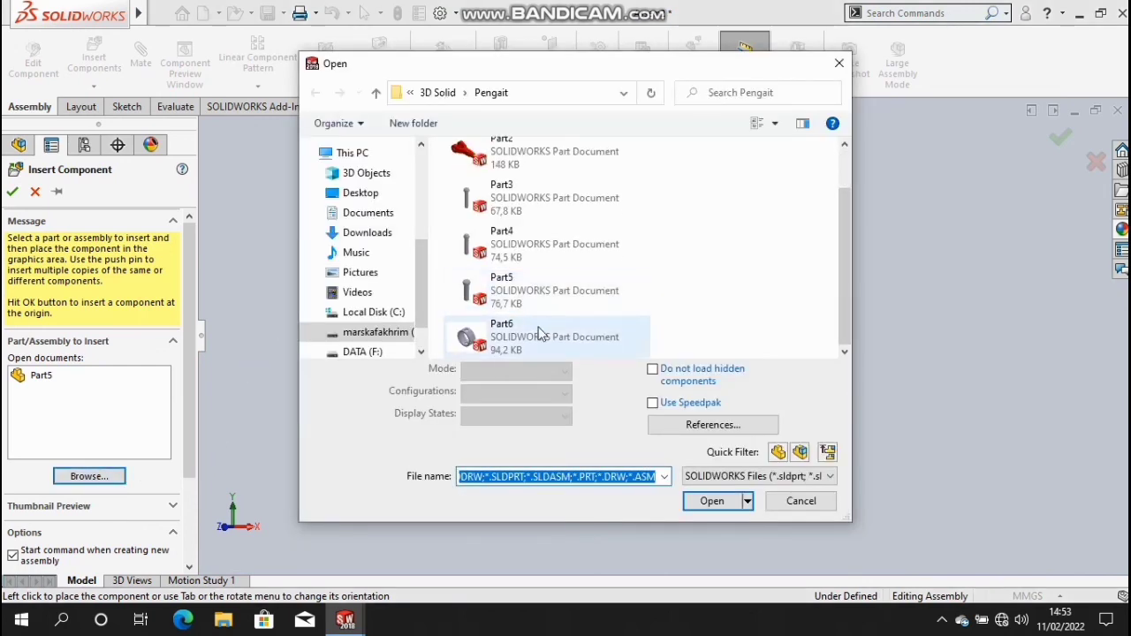
click(712, 472)
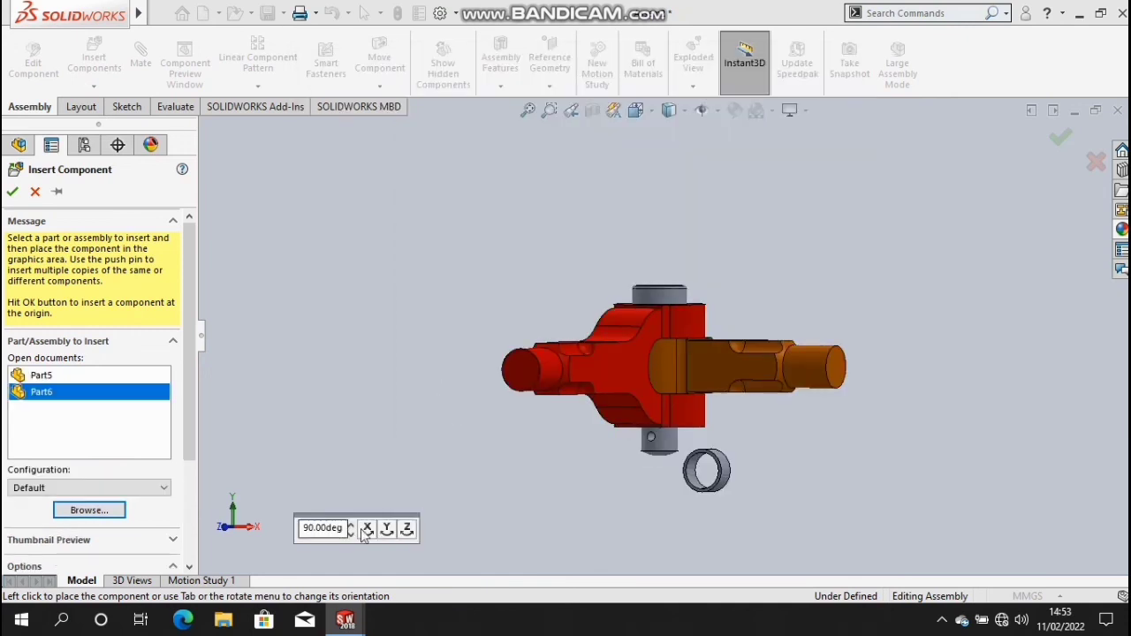
click(369, 530)
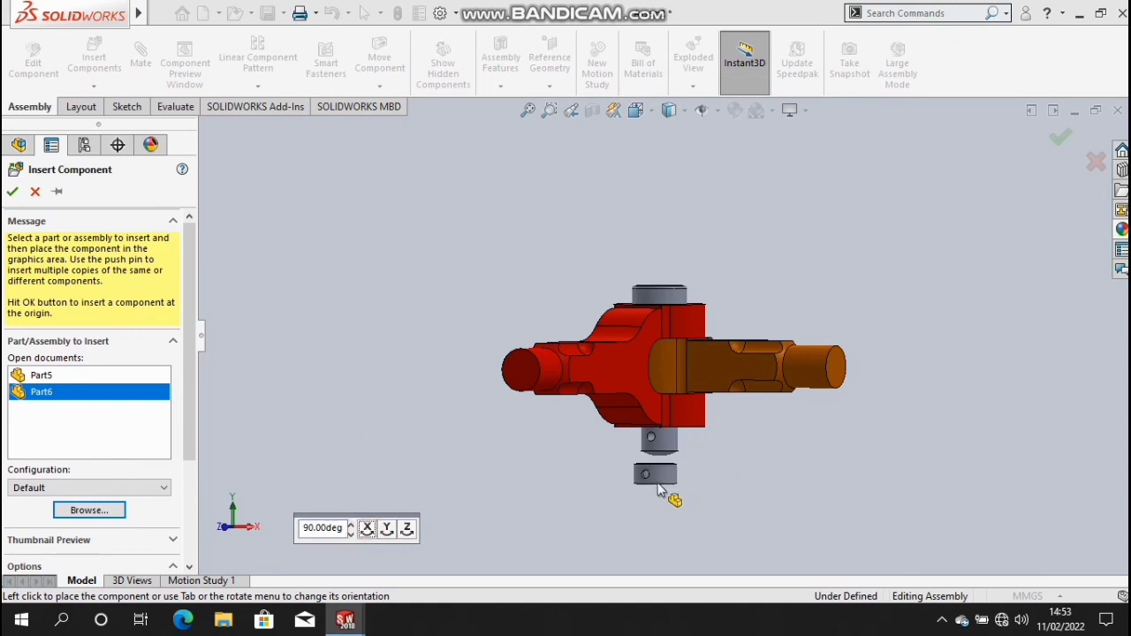
click(658, 482)
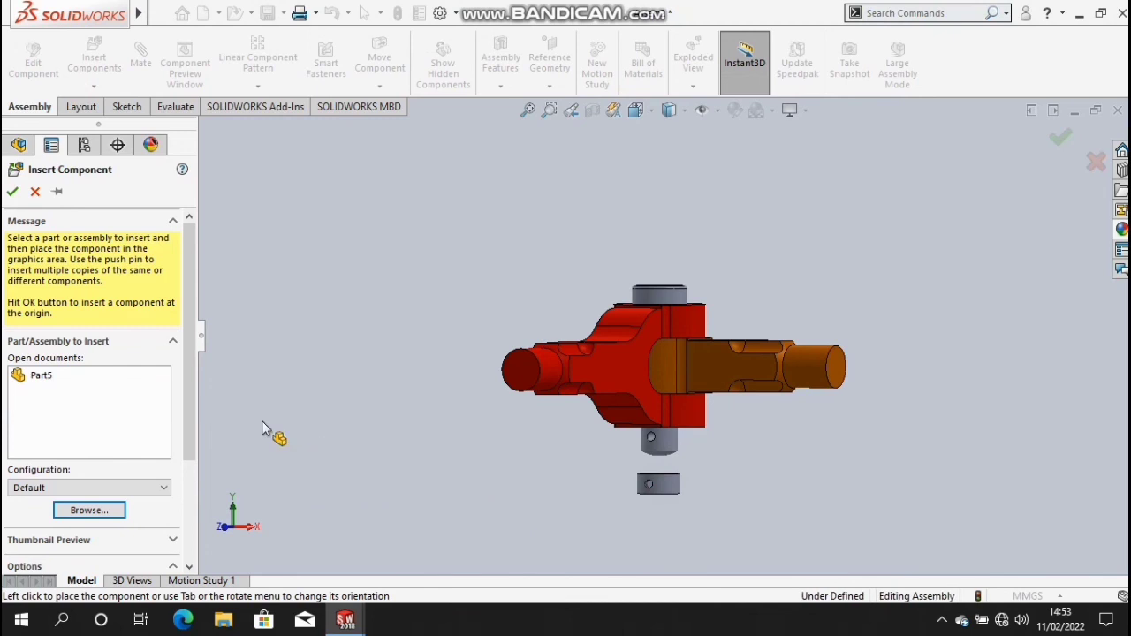
click(35, 191)
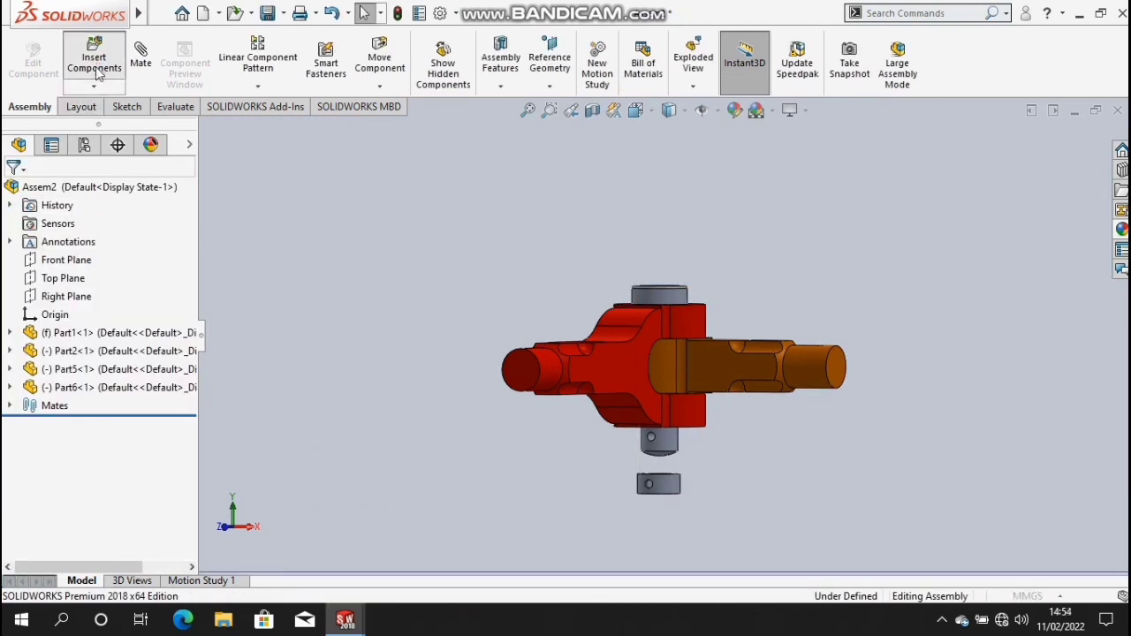
- Insert the taper pin Part4, rotated 90° about X, left of the collar
click(98, 74)
click(106, 483)
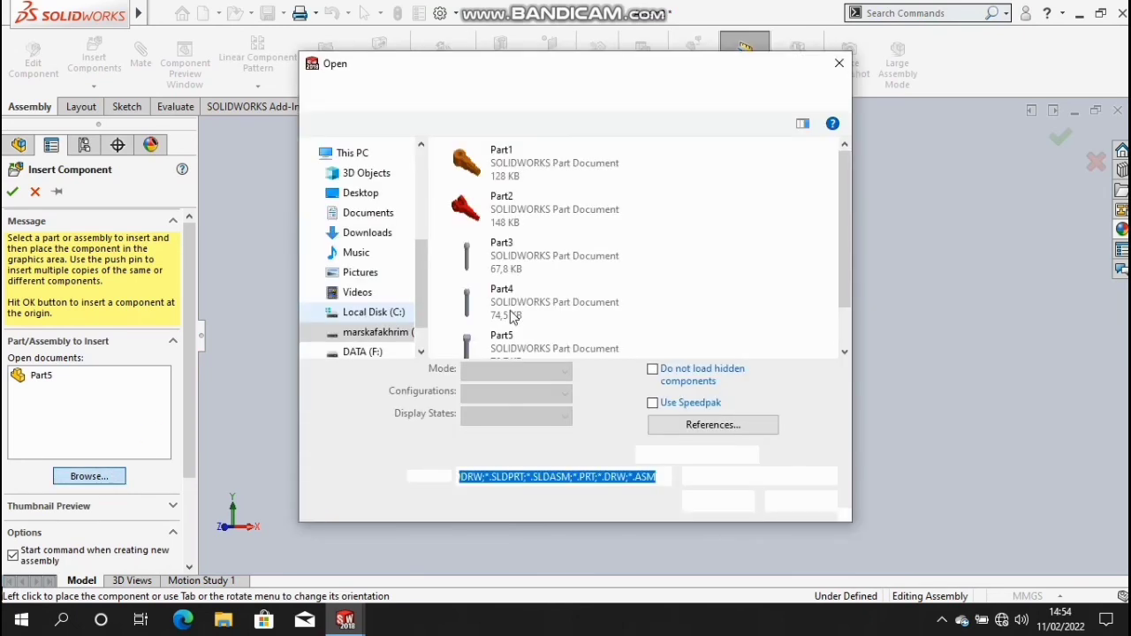
scroll(551, 336, down, 1)
scroll(530, 292, down, 1)
double_click(528, 241)
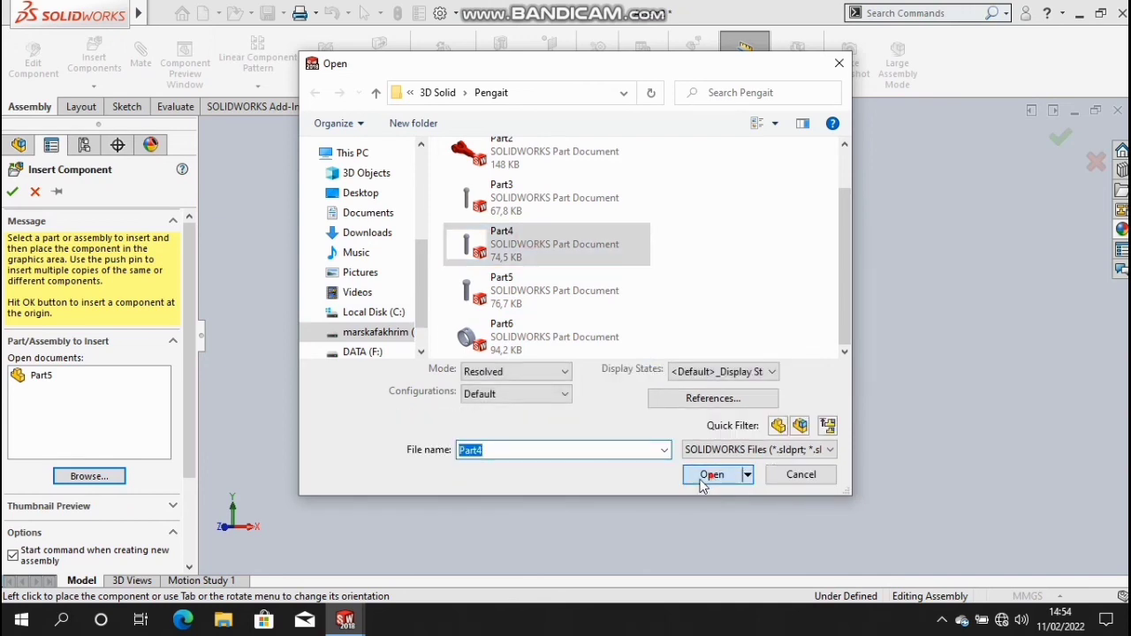
click(702, 479)
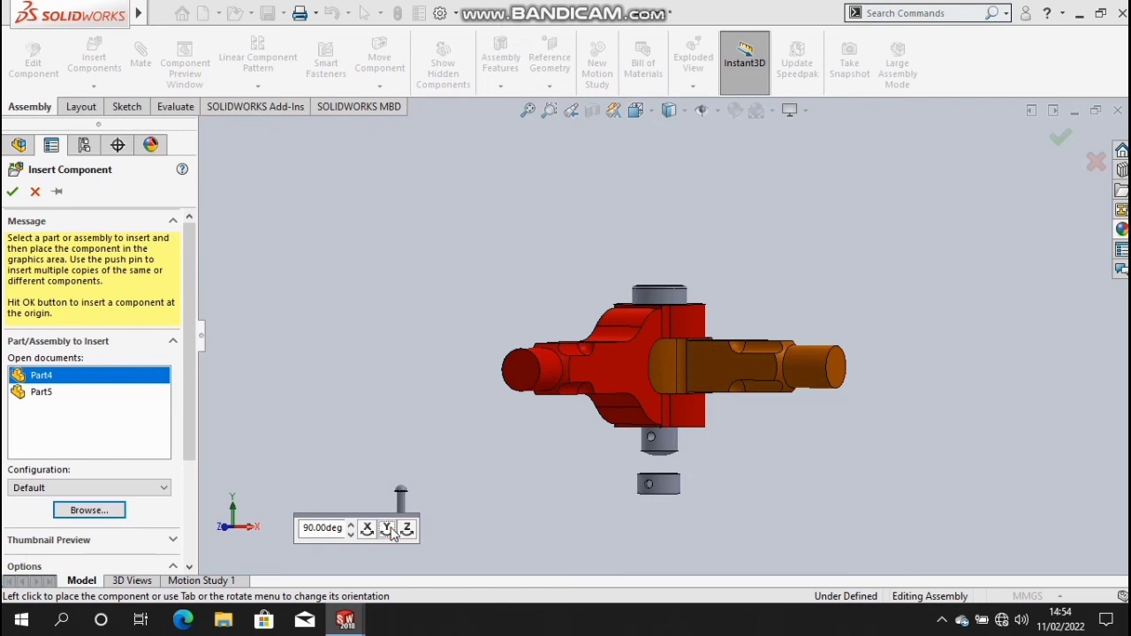
click(375, 529)
click(585, 498)
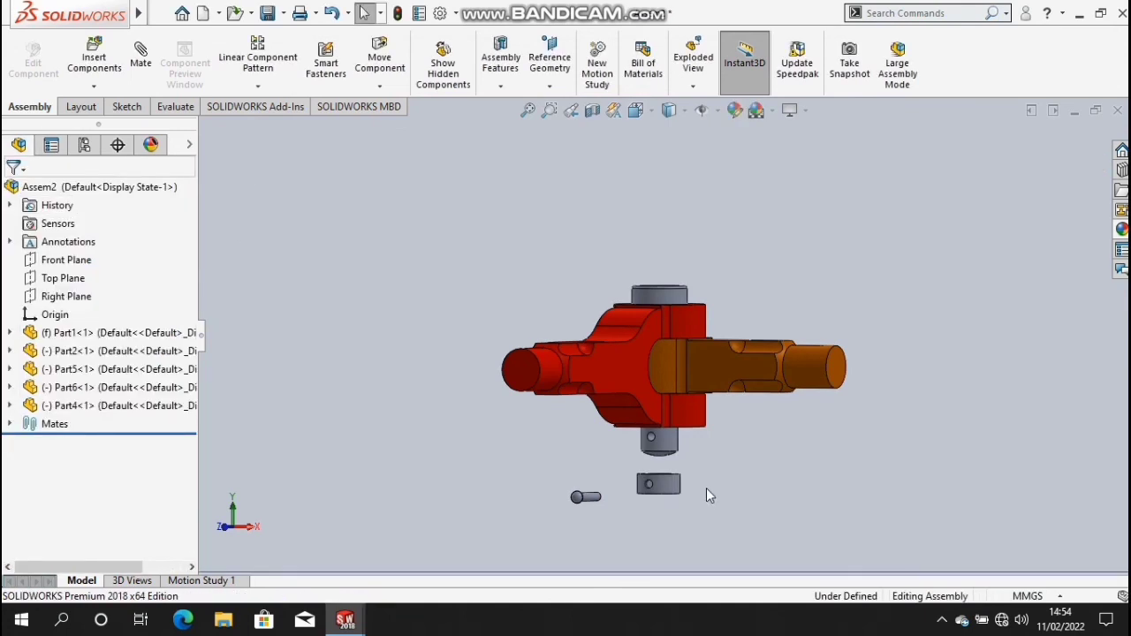
scroll(706, 488, down, 4)
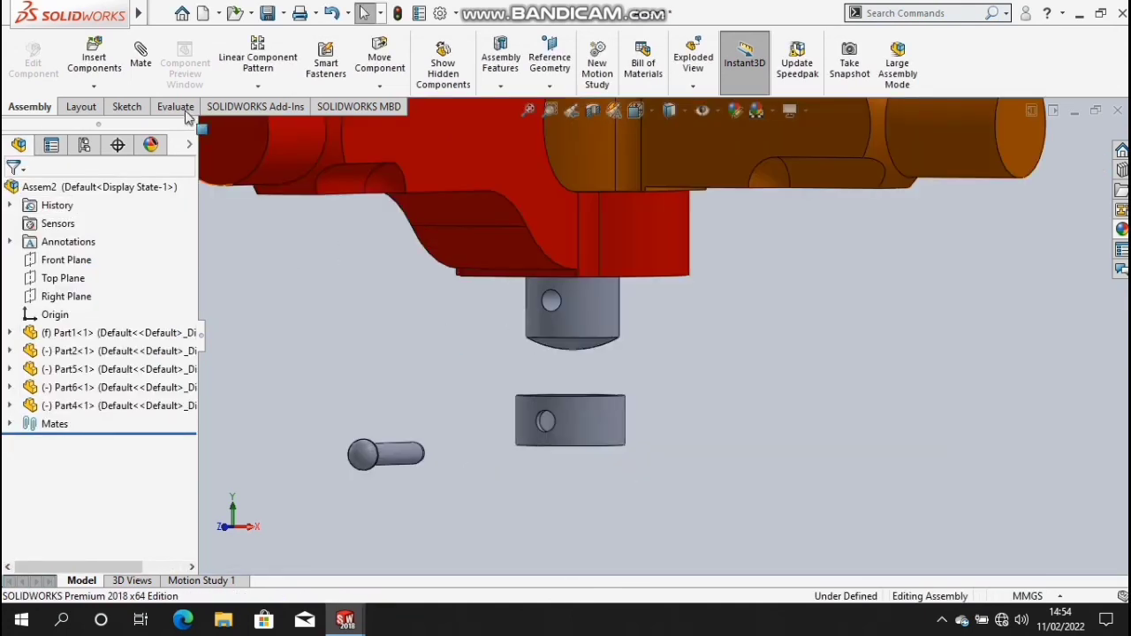
- Add a Concentric mate between the pin's cross hole and the collar's small hole
click(143, 70)
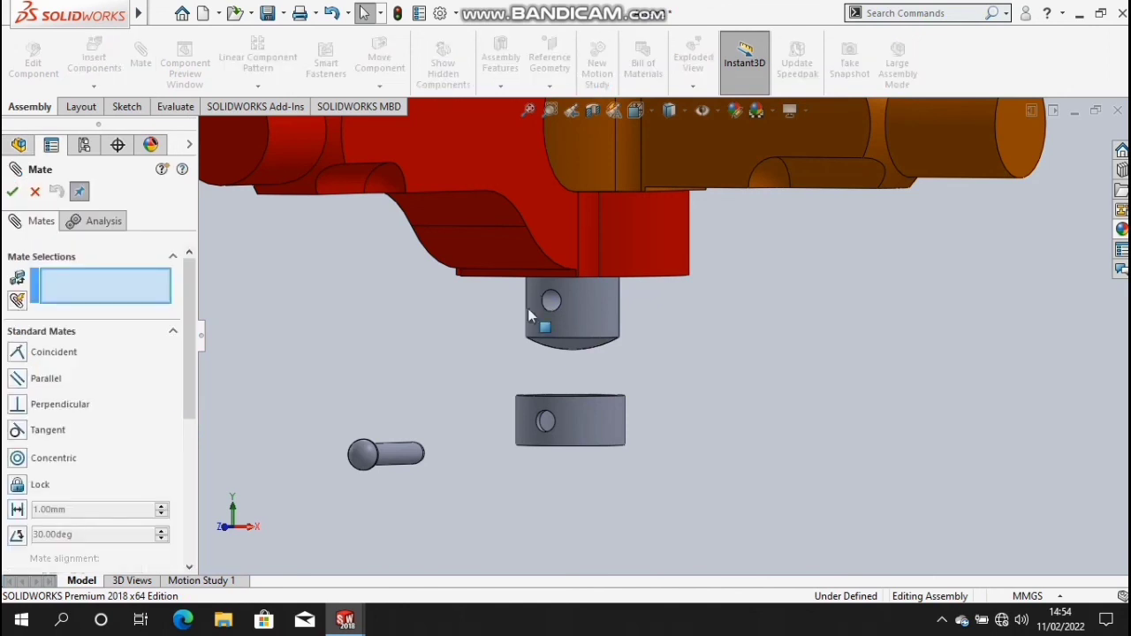
click(544, 303)
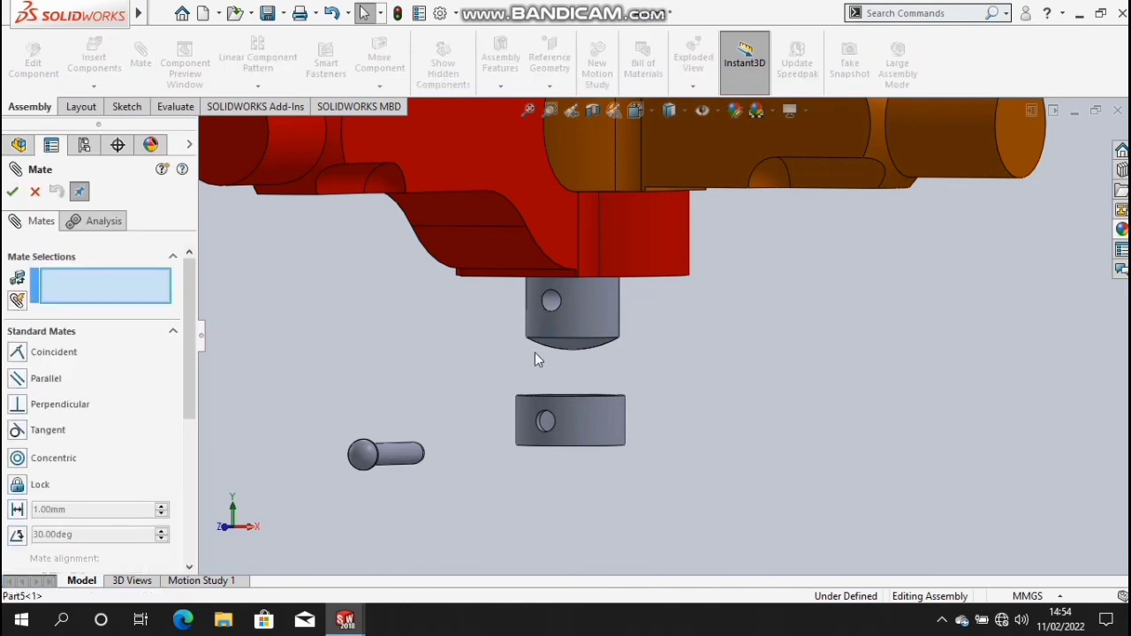
click(542, 425)
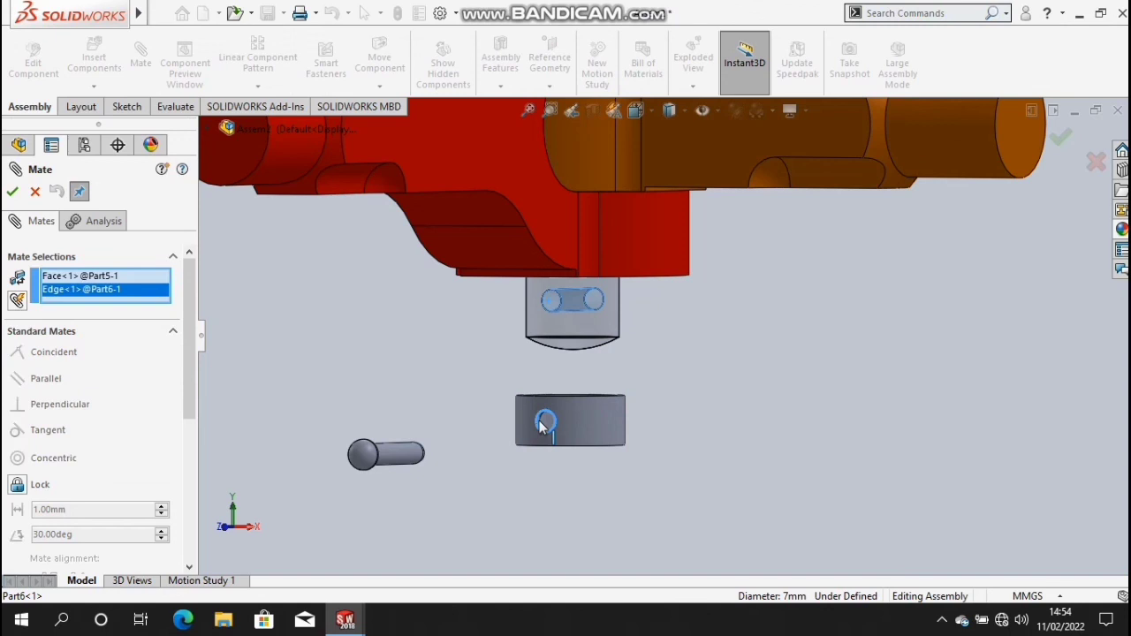
click(543, 425)
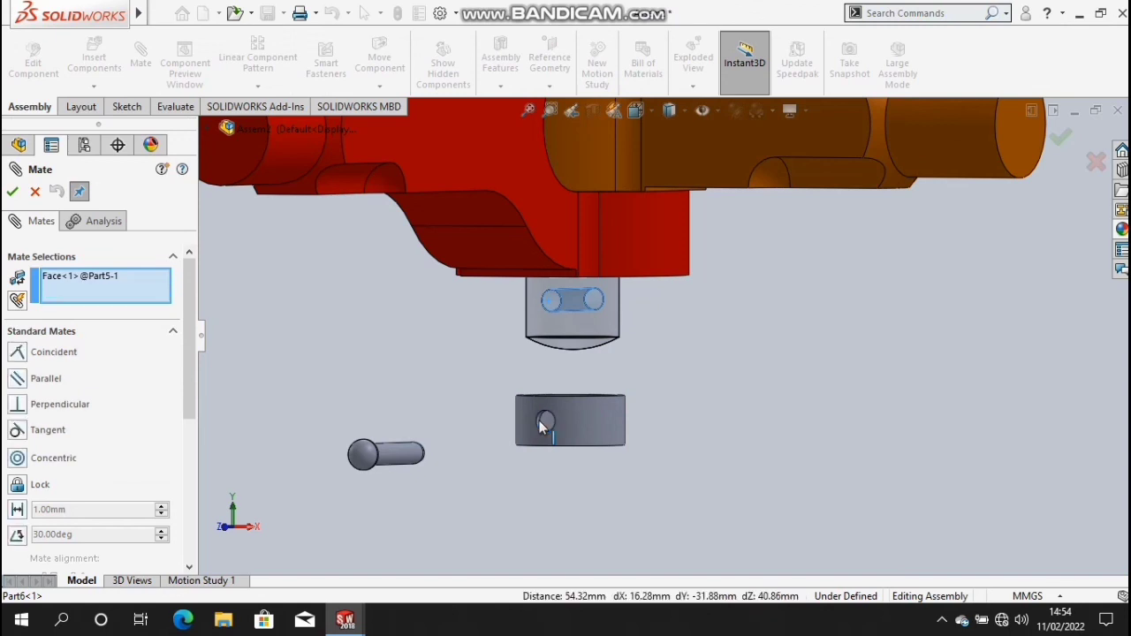
scroll(542, 424, down, 1)
scroll(575, 409, down, 4)
scroll(575, 409, down, 1)
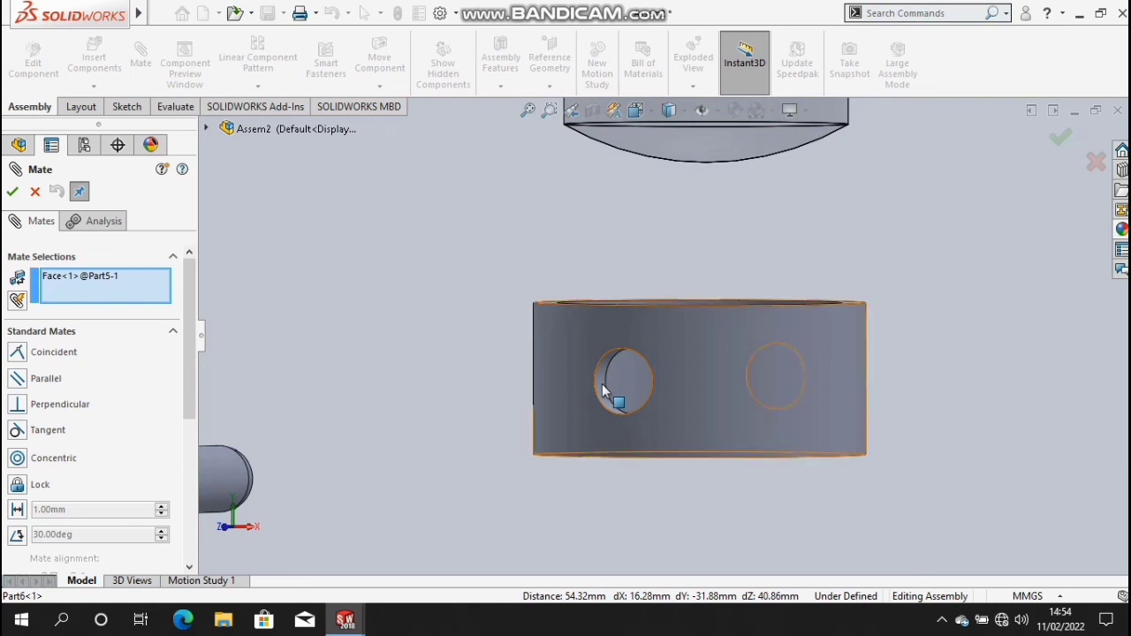
click(601, 389)
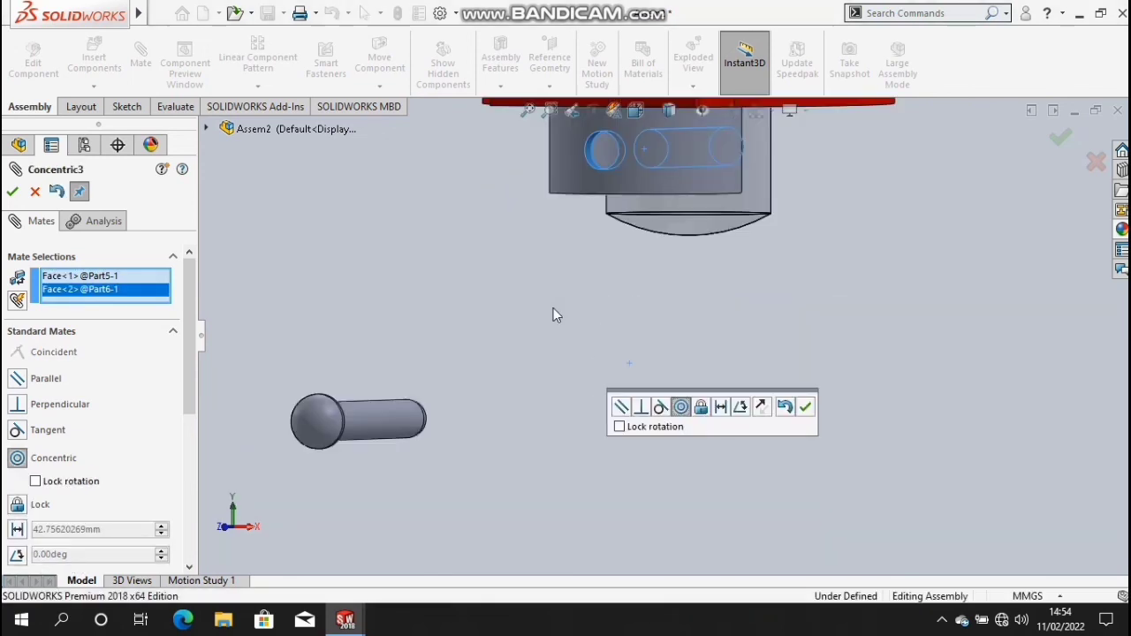
middle_drag(414, 303, 265, 301)
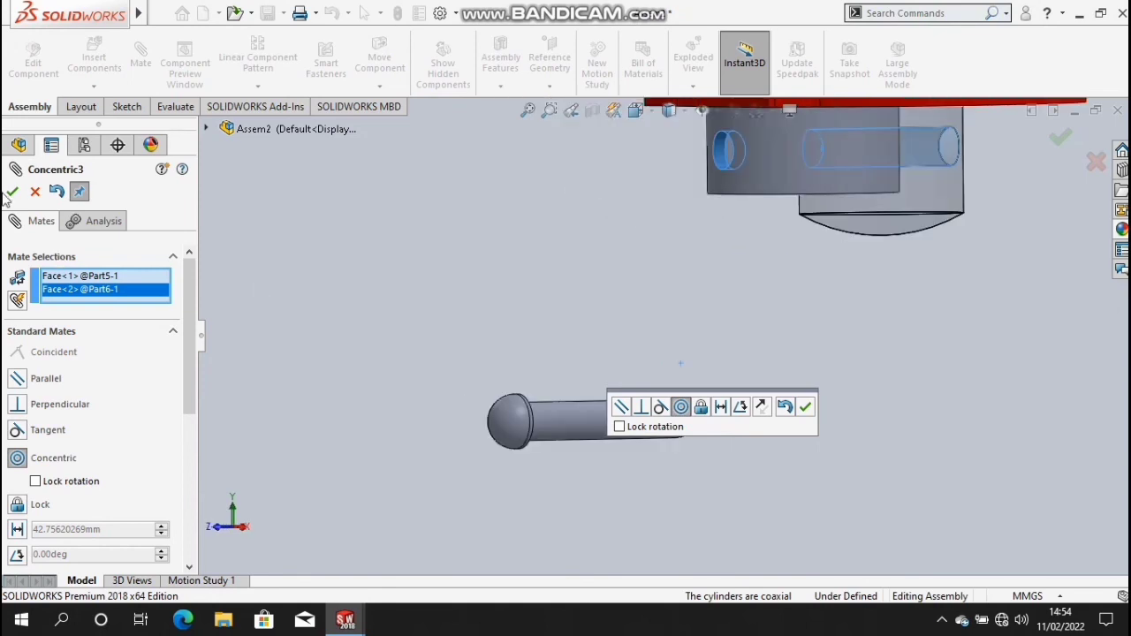
click(12, 191)
key(Return)
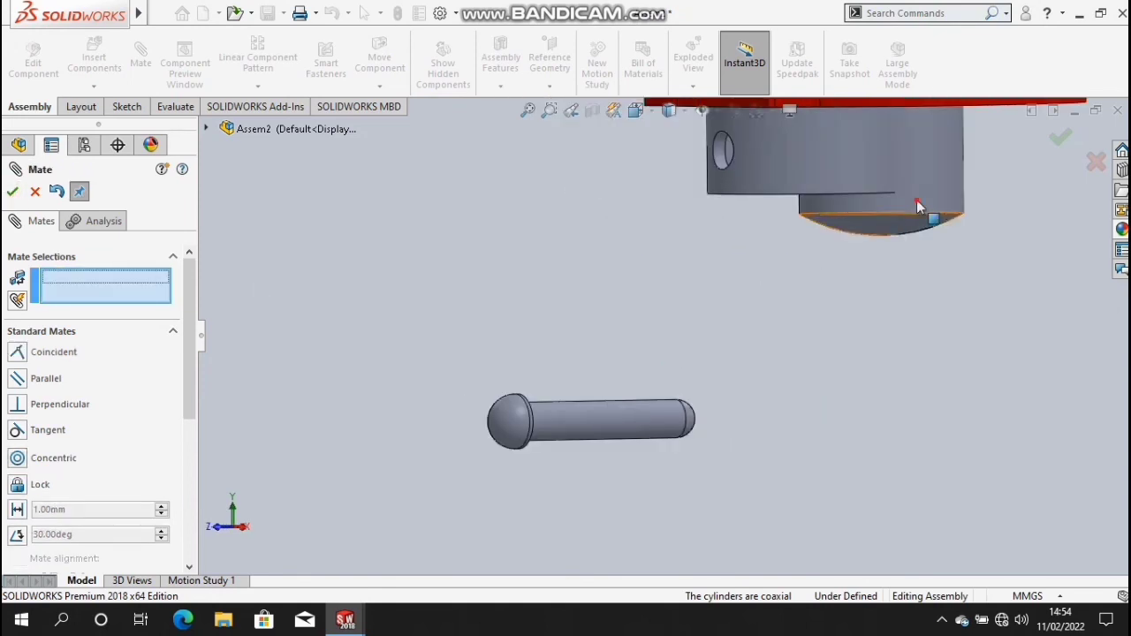
- Mate the collar's inner bore concentric with the pin's 30 mm cylindrical face
click(741, 263)
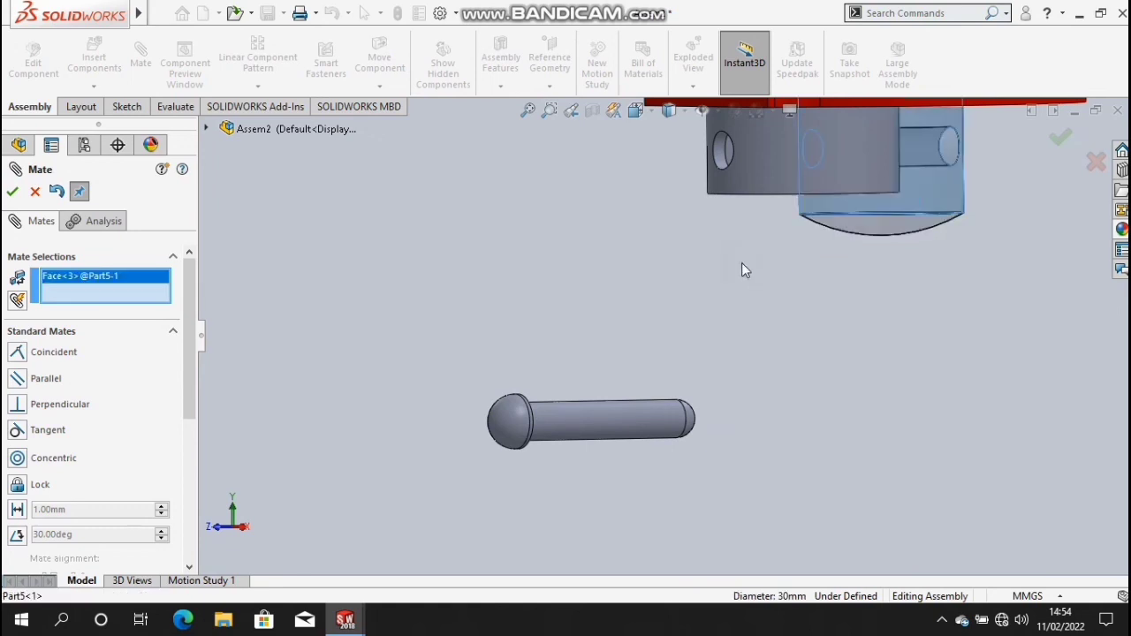
middle_drag(741, 263, 764, 291)
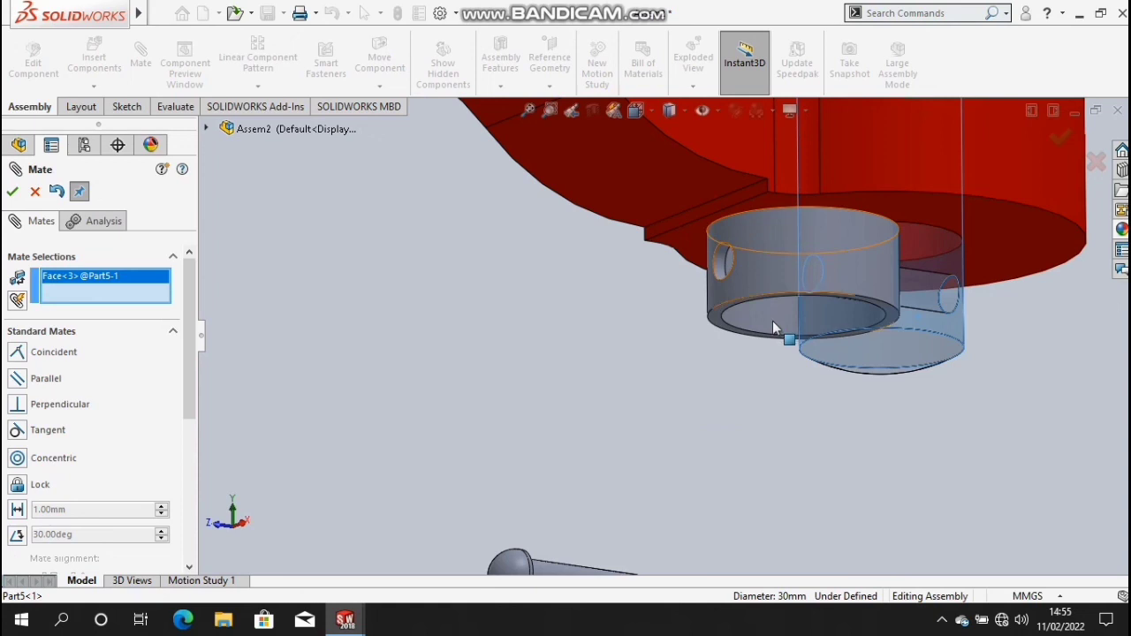
key(Down)
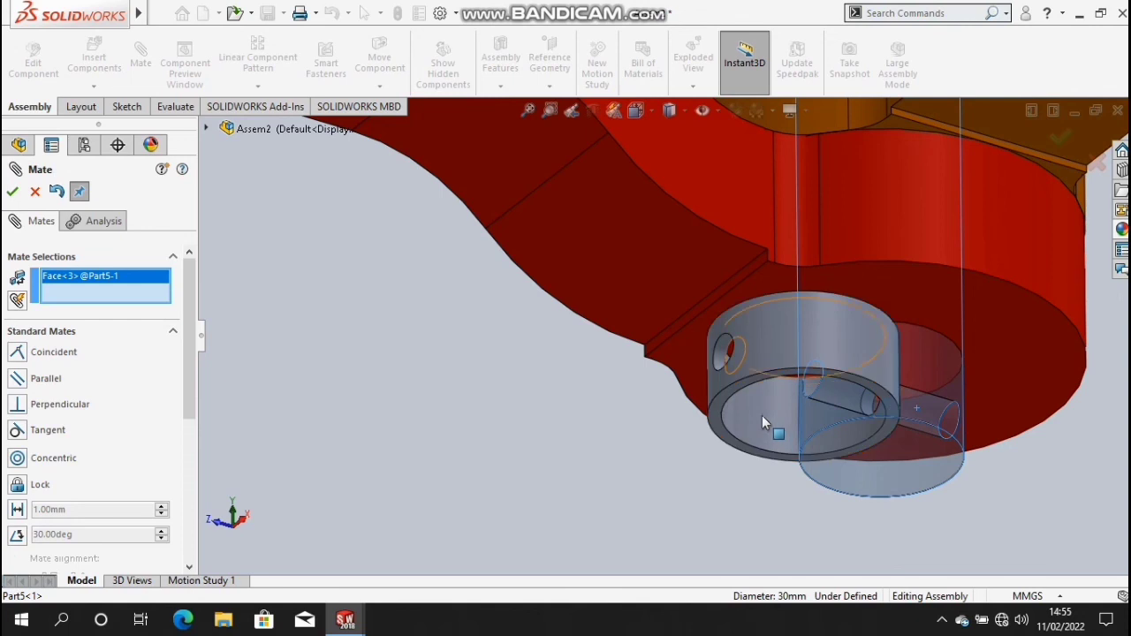
click(544, 434)
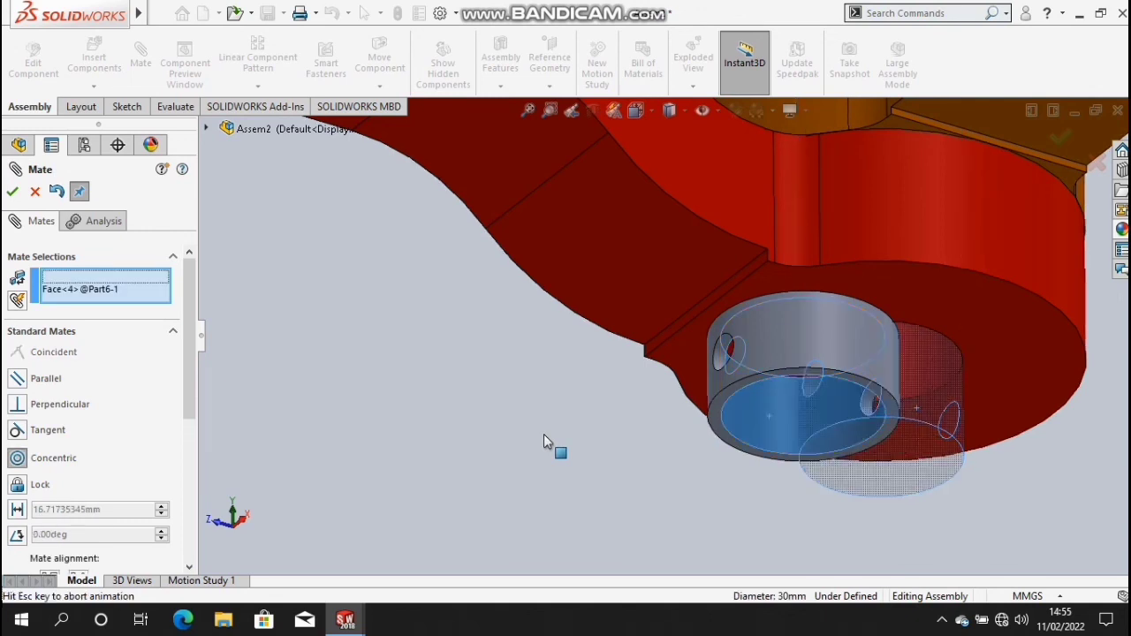
key(Return)
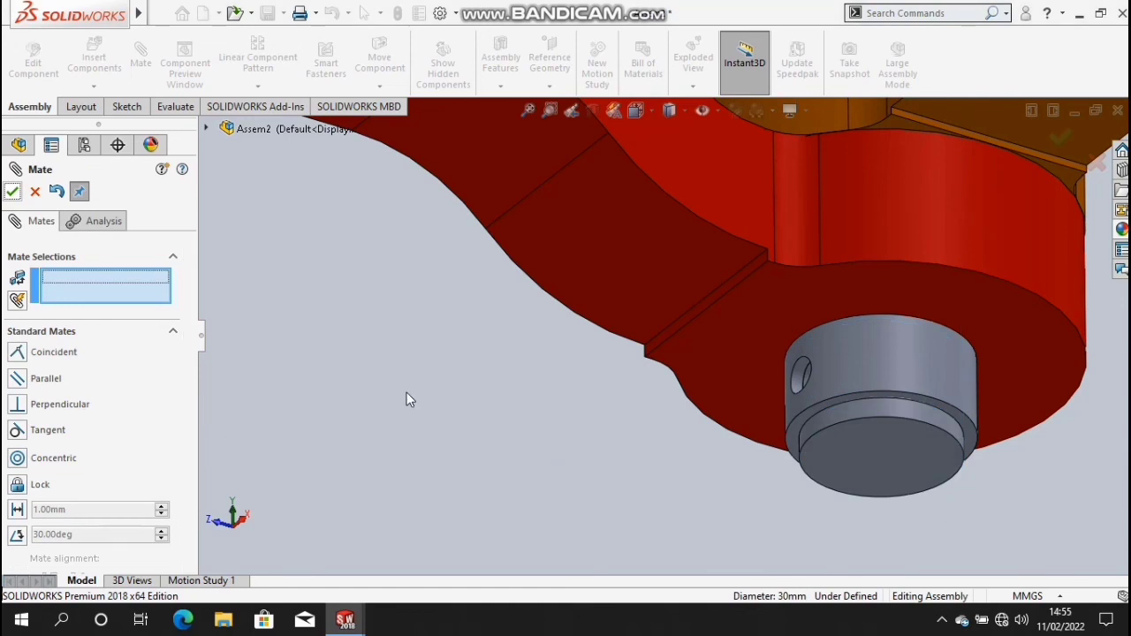
mouse_move(421, 394)
middle_down()
mouse_move(434, 396)
mouse_move(423, 418)
mouse_move(446, 471)
mouse_move(475, 506)
middle_up()
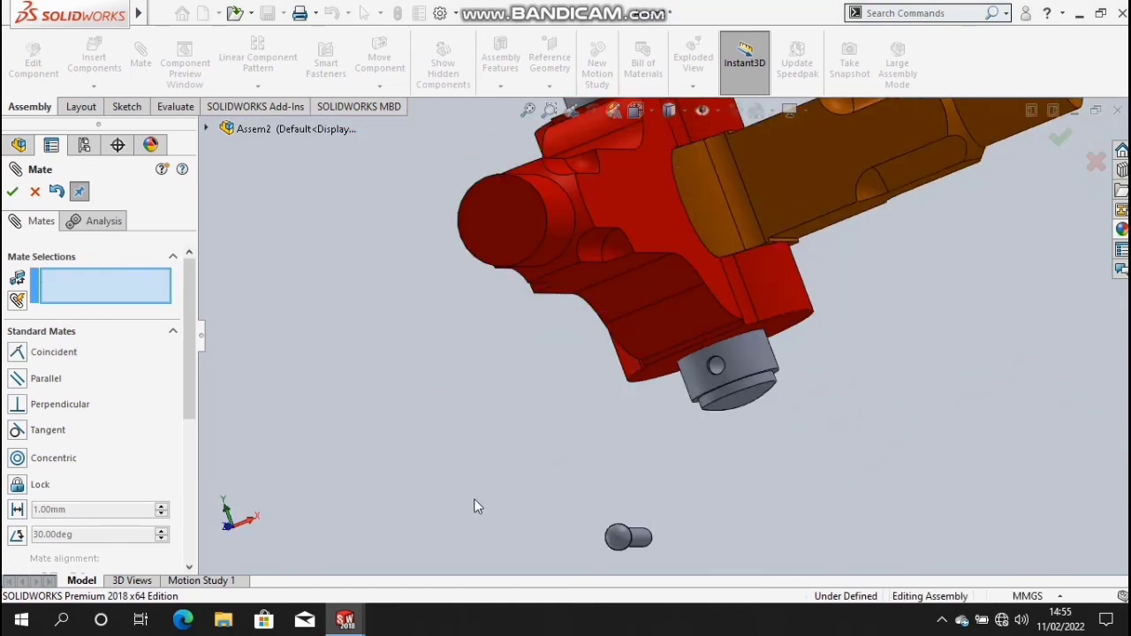
- Mate the taper pin concentric with the collar's cross hole
middle_drag(543, 517, 682, 534)
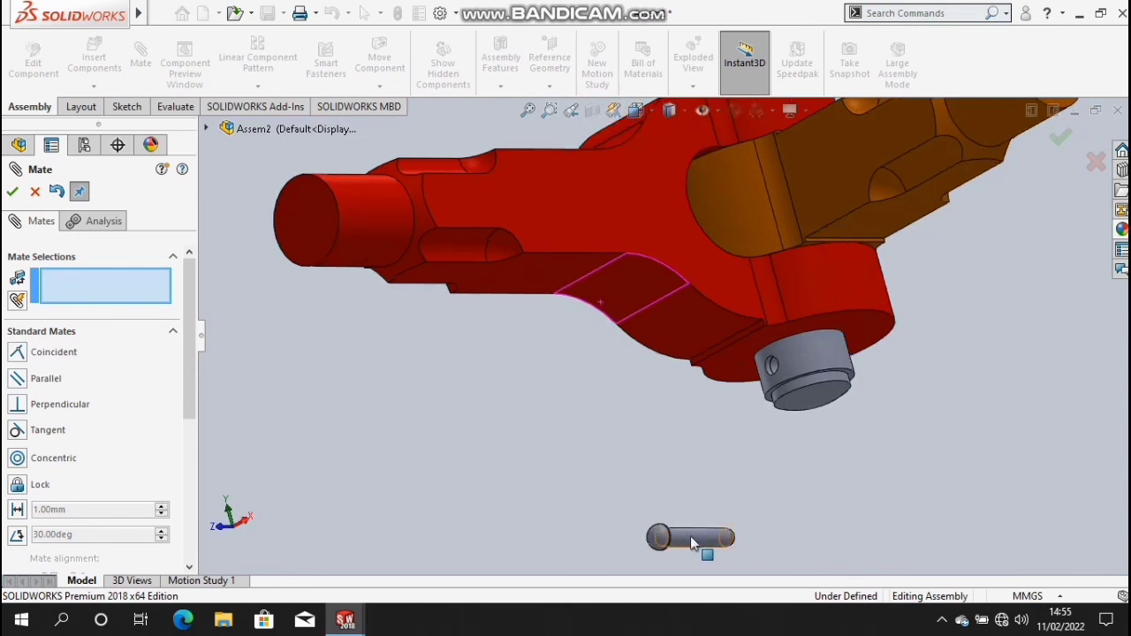
click(692, 541)
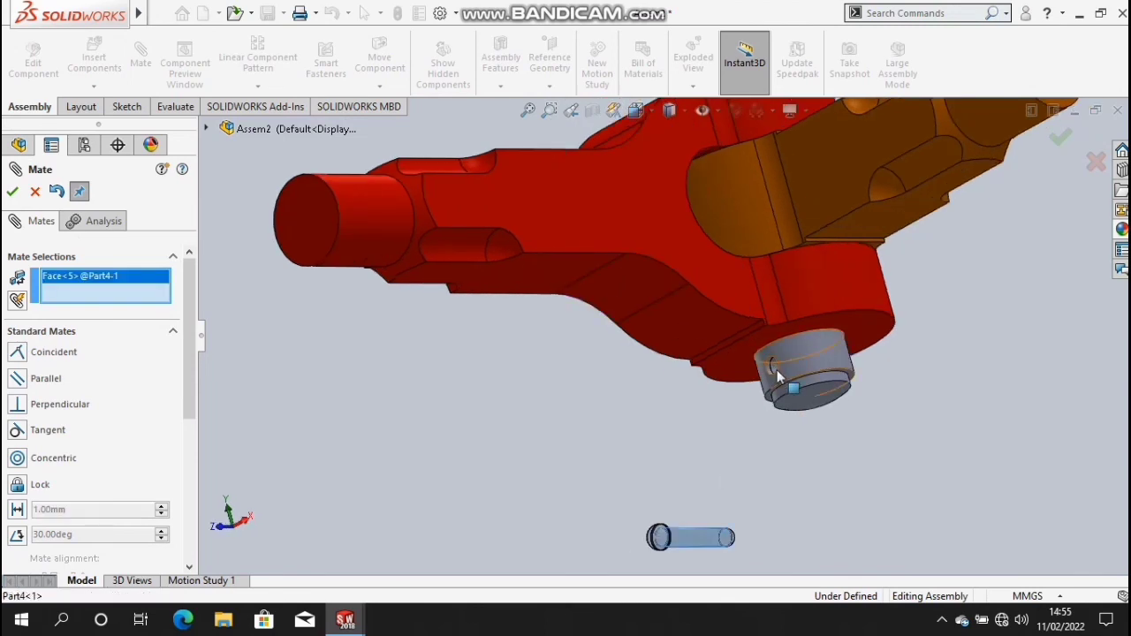
scroll(776, 375, down, 1)
scroll(769, 379, down, 1)
scroll(757, 387, down, 2)
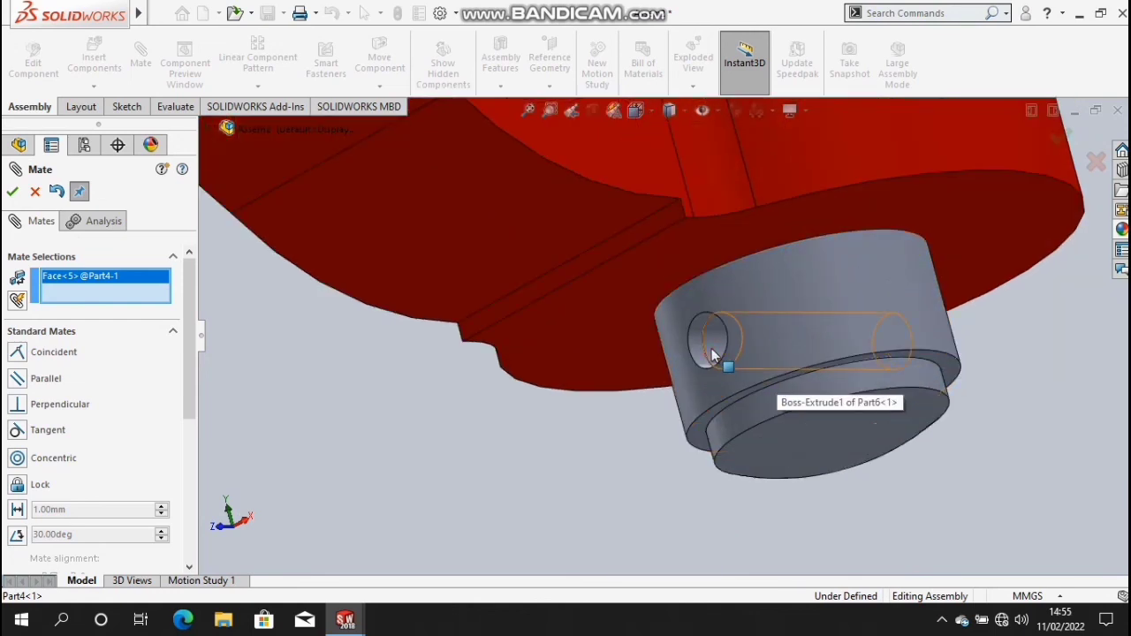
click(714, 354)
click(716, 354)
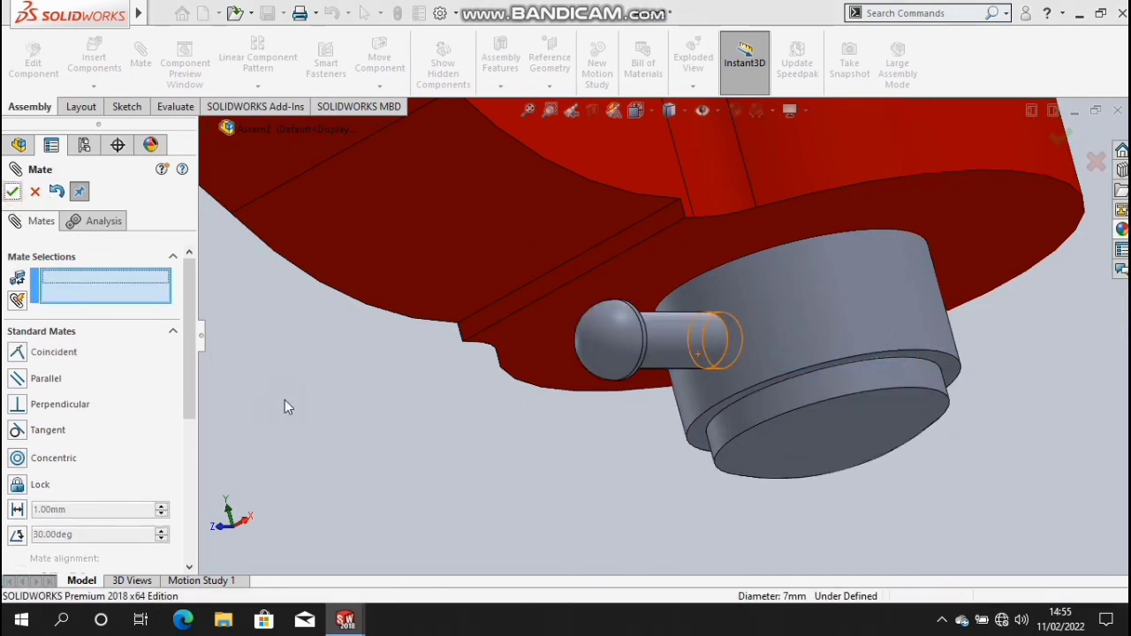
- Add a Tangent mate between the taper pin head and the collar's outer face
middle_drag(284, 399, 327, 364)
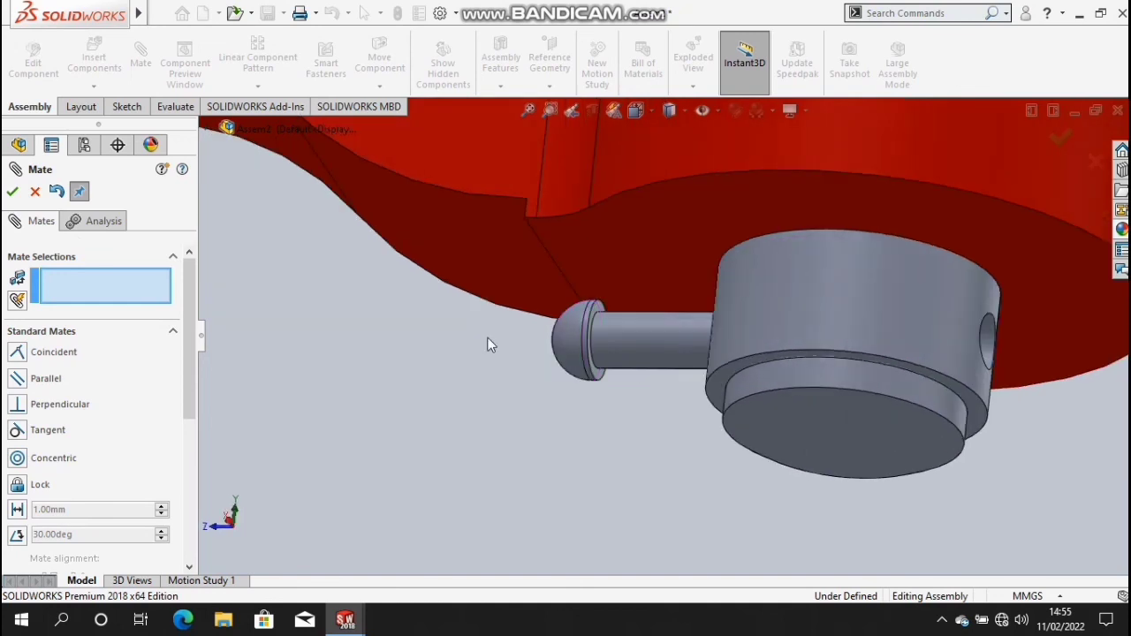
mouse_move(576, 322)
middle_down()
mouse_move(608, 314)
mouse_move(598, 336)
middle_up()
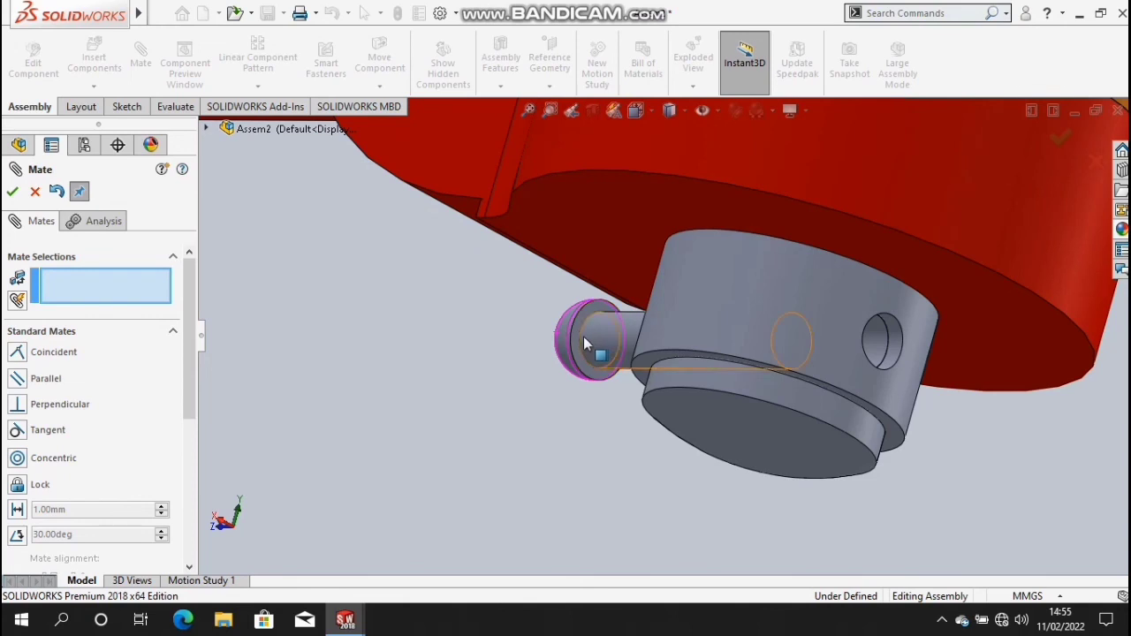
scroll(583, 343, down, 3)
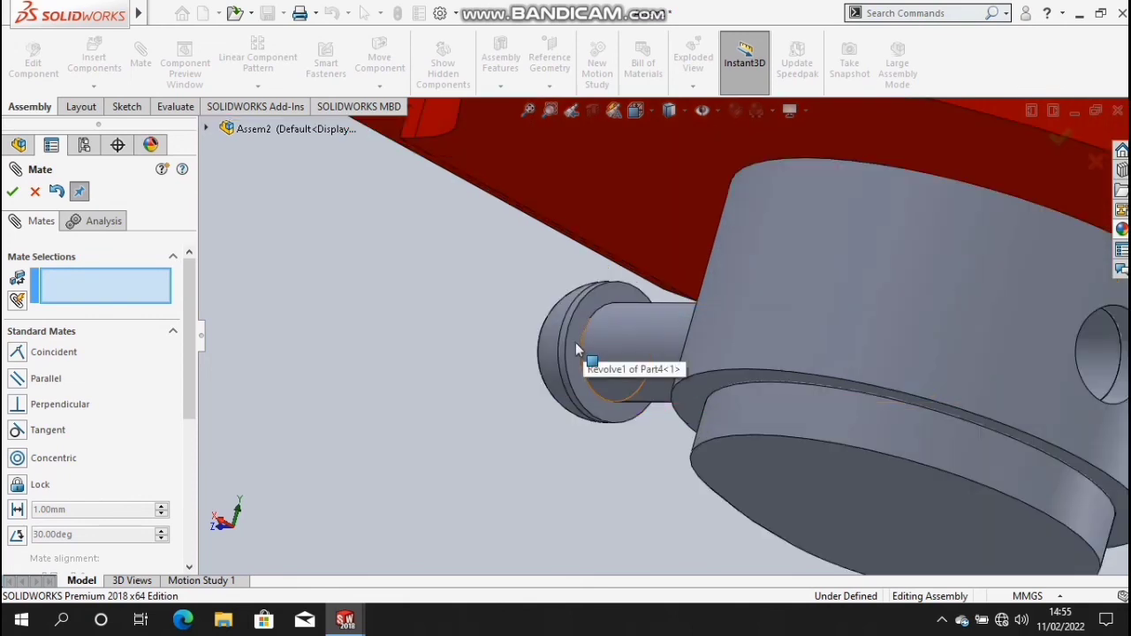
click(576, 342)
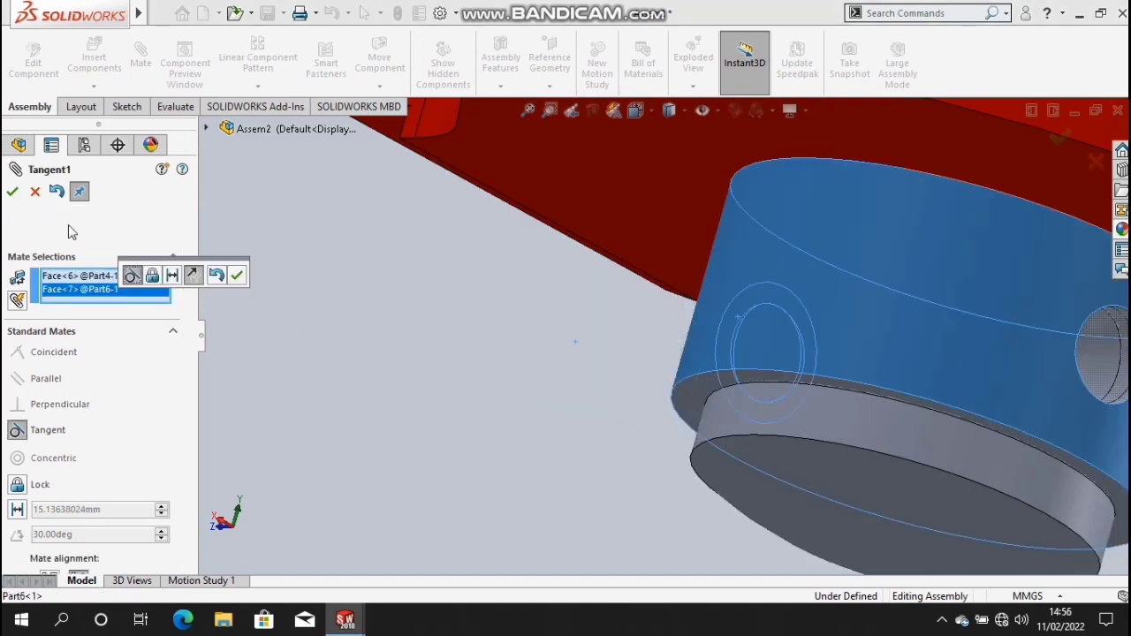
click(12, 191)
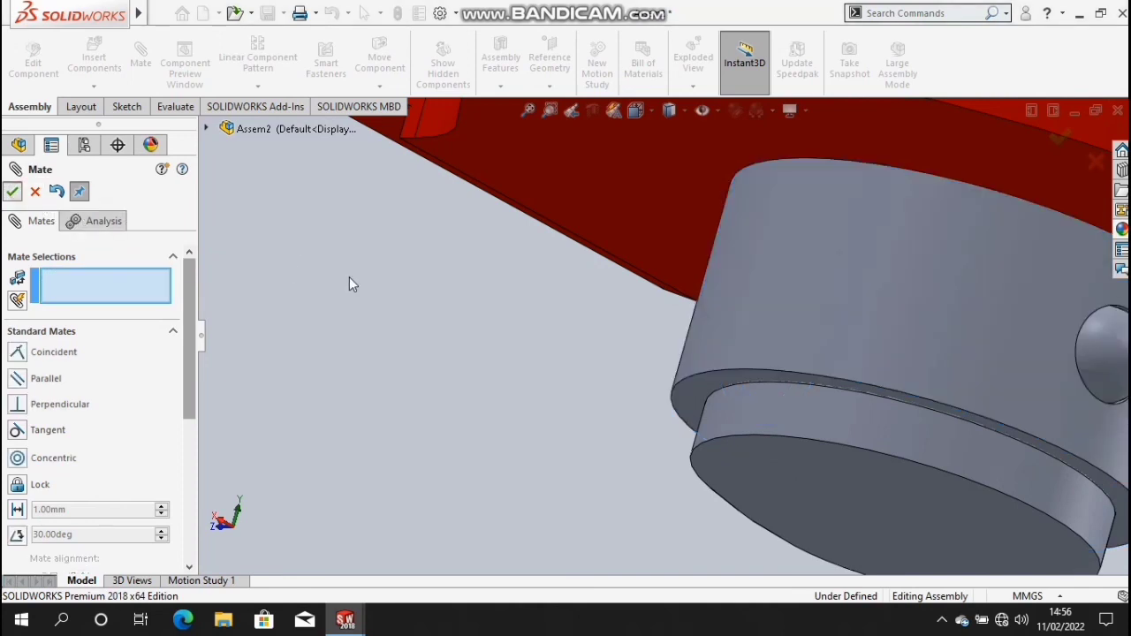
- Close Mate, zoom out and rotate the view to show the whole knuckle joint
key(Escape)
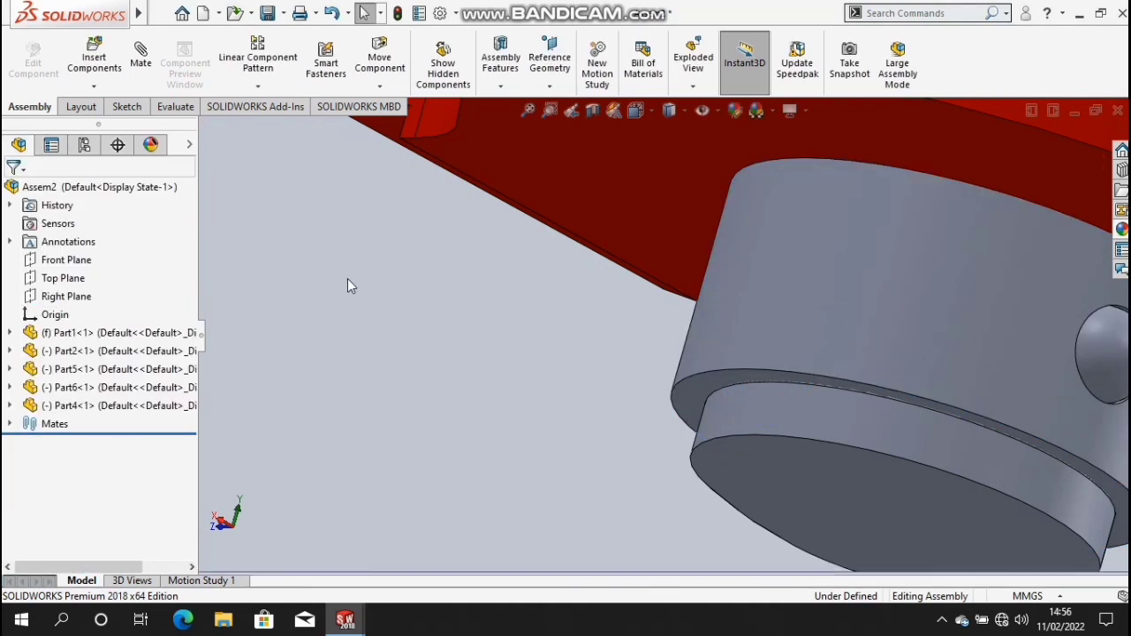
middle_drag(347, 282, 356, 304)
scroll(355, 299, up, 2)
scroll(354, 297, up, 2)
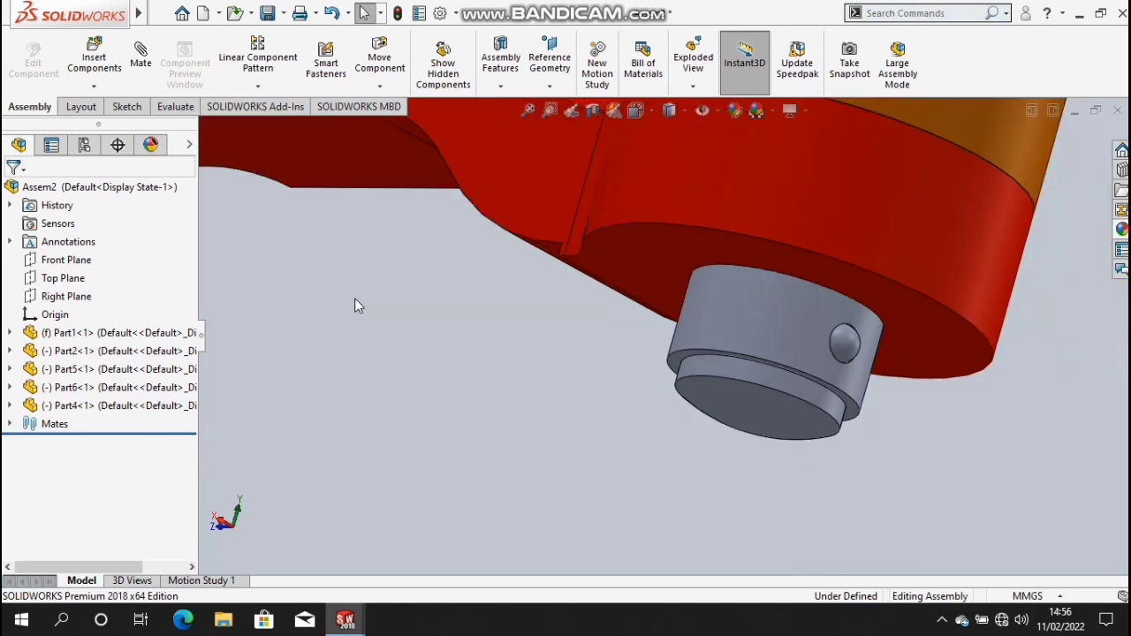
scroll(354, 298, up, 2)
scroll(350, 299, up, 3)
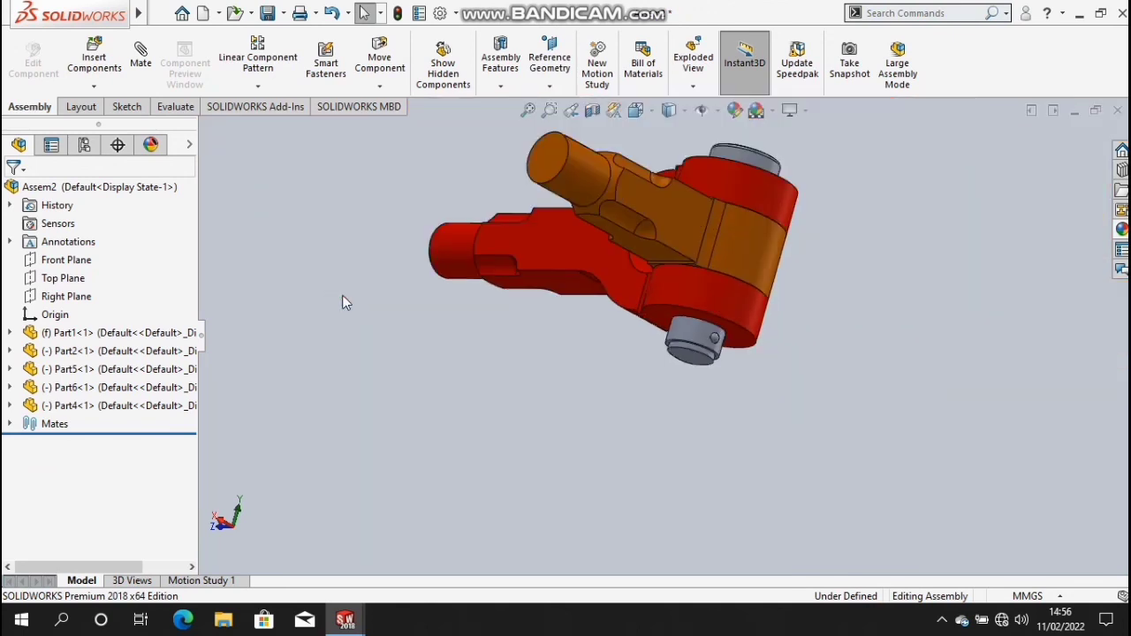
right_click(344, 303)
click(395, 364)
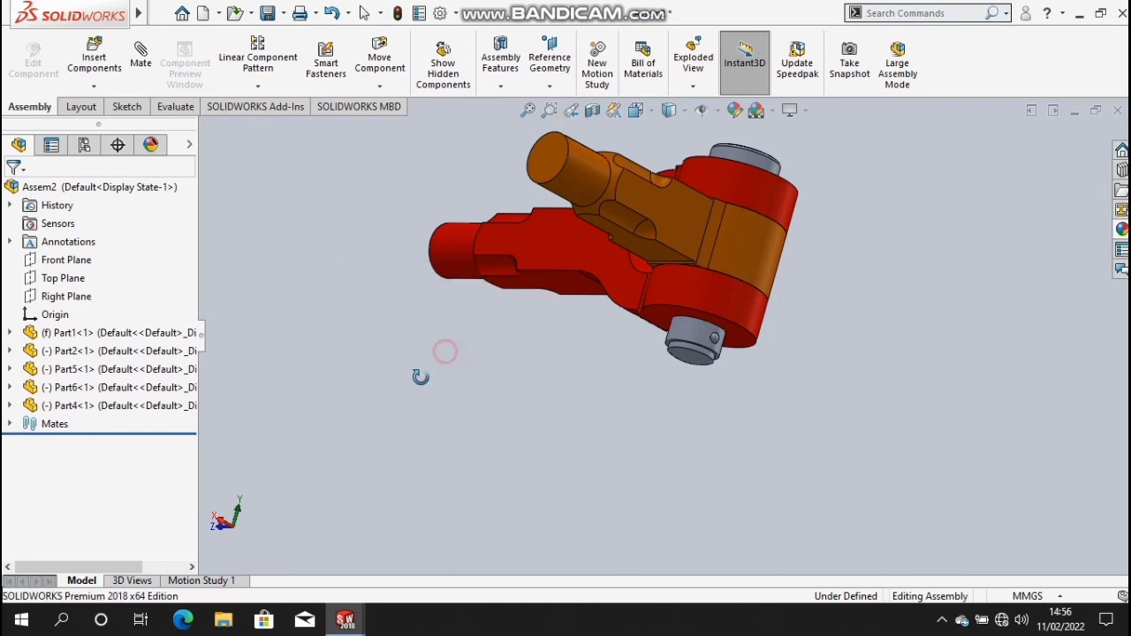
mouse_move(421, 376)
mouse_down()
mouse_move(291, 401)
mouse_move(348, 467)
mouse_move(335, 431)
mouse_up()
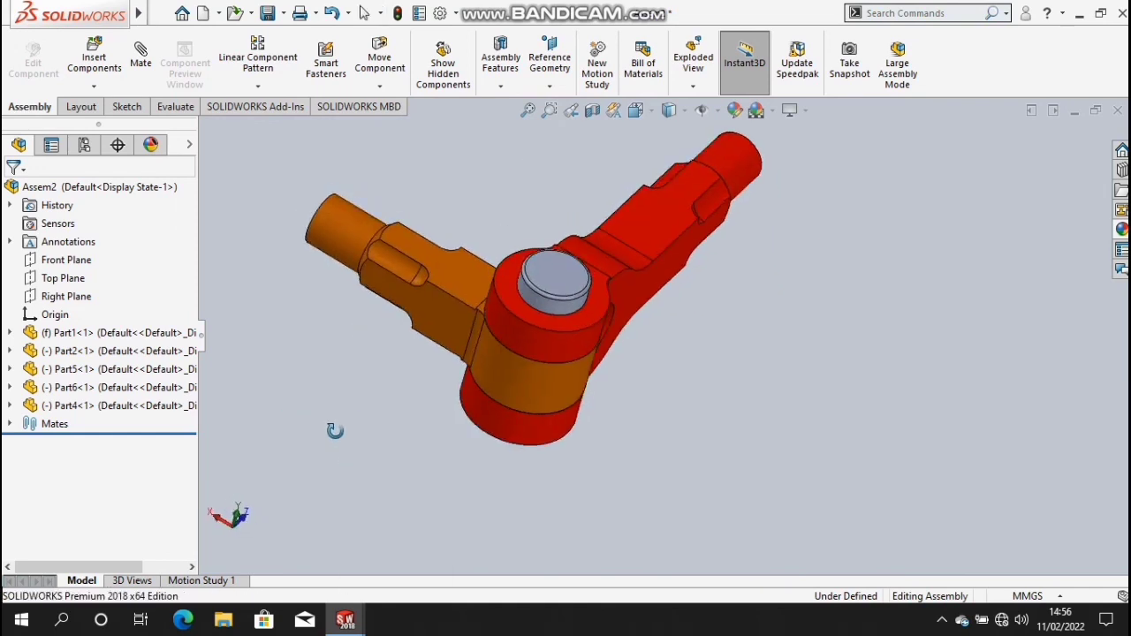
- Turn off Rotate View and clear the face selection
right_click(308, 407)
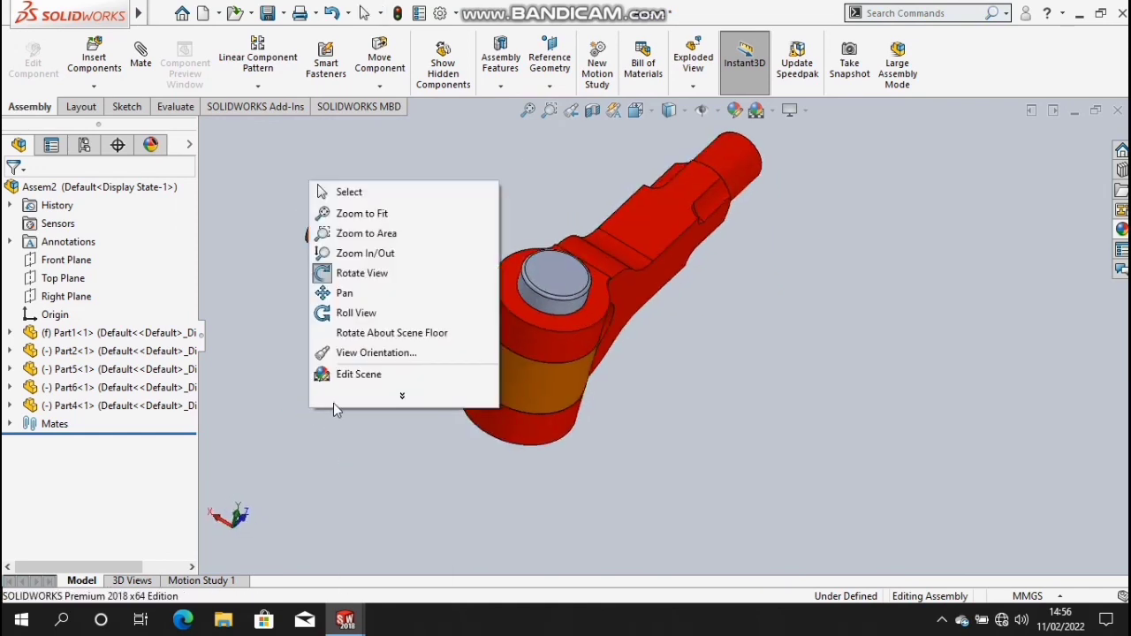
click(369, 274)
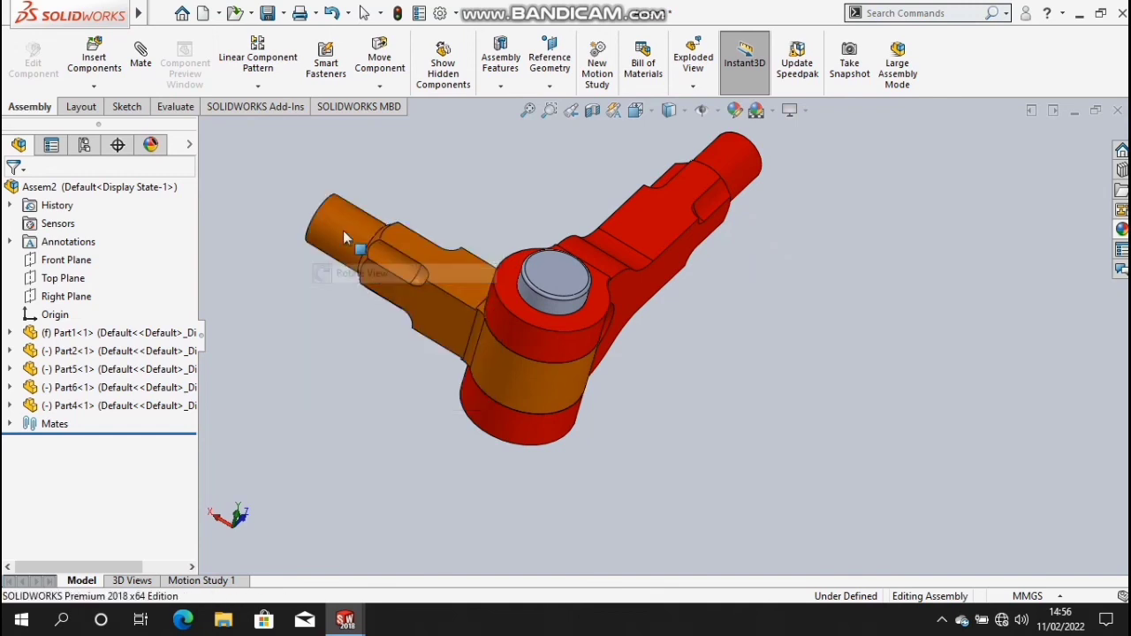
click(299, 293)
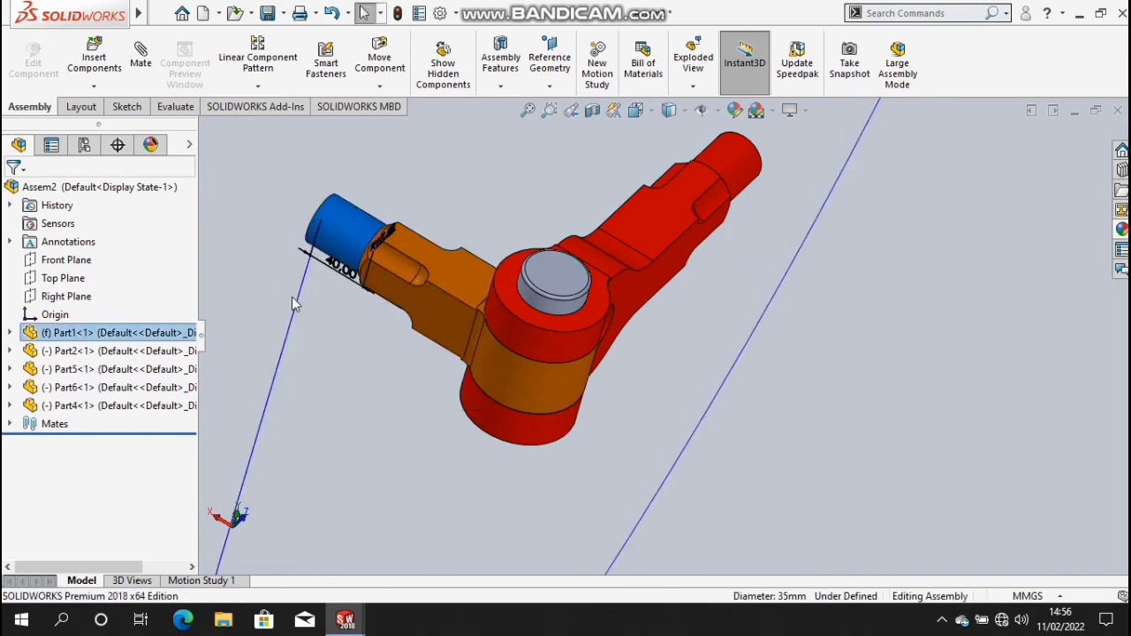
click(271, 273)
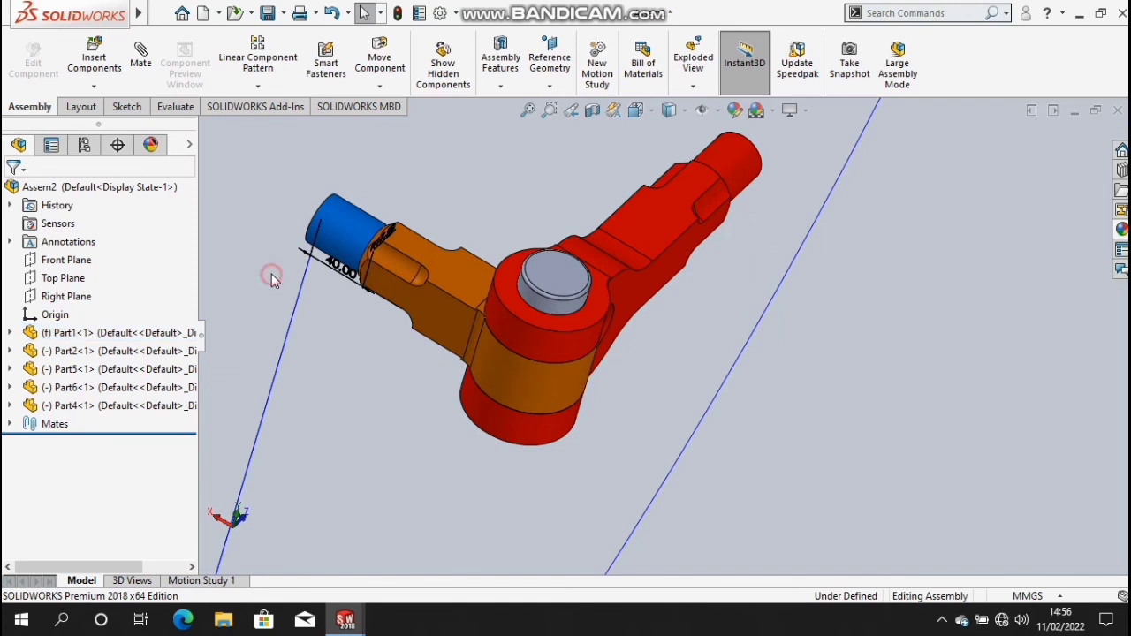
- Rotate the red fork about the grey pin to sit opposite the orange eye, then close Move Component
click(378, 84)
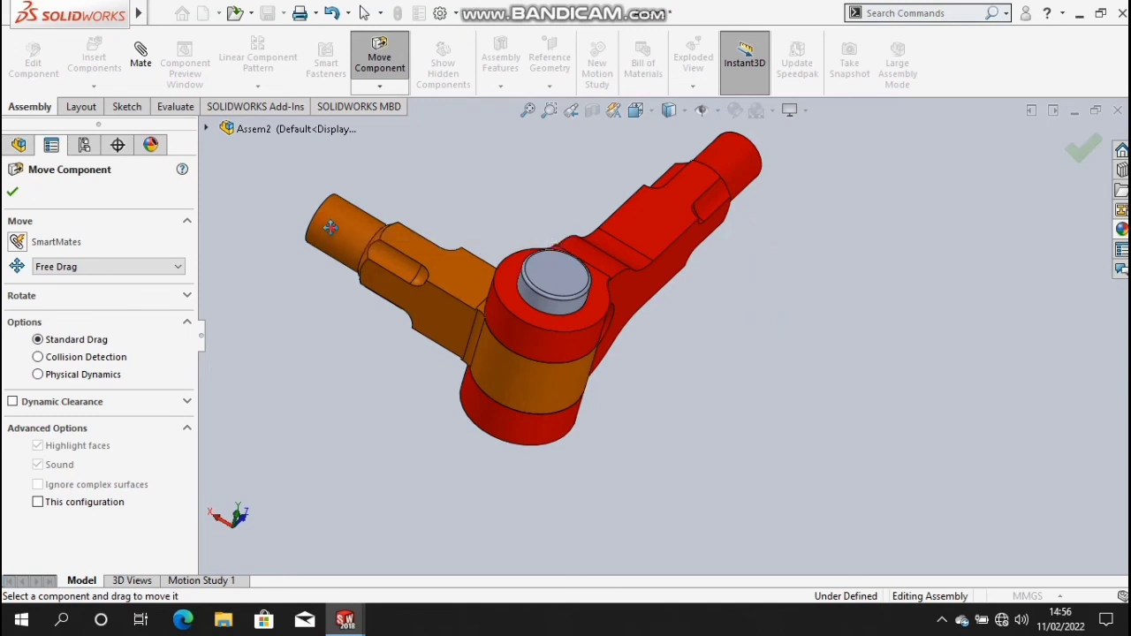
click(330, 228)
click(482, 329)
drag(586, 343, 576, 285)
mouse_move(559, 333)
mouse_down()
mouse_move(522, 335)
mouse_move(563, 361)
mouse_move(649, 344)
mouse_move(681, 386)
mouse_move(663, 429)
mouse_move(683, 442)
mouse_move(654, 492)
mouse_move(565, 522)
mouse_up()
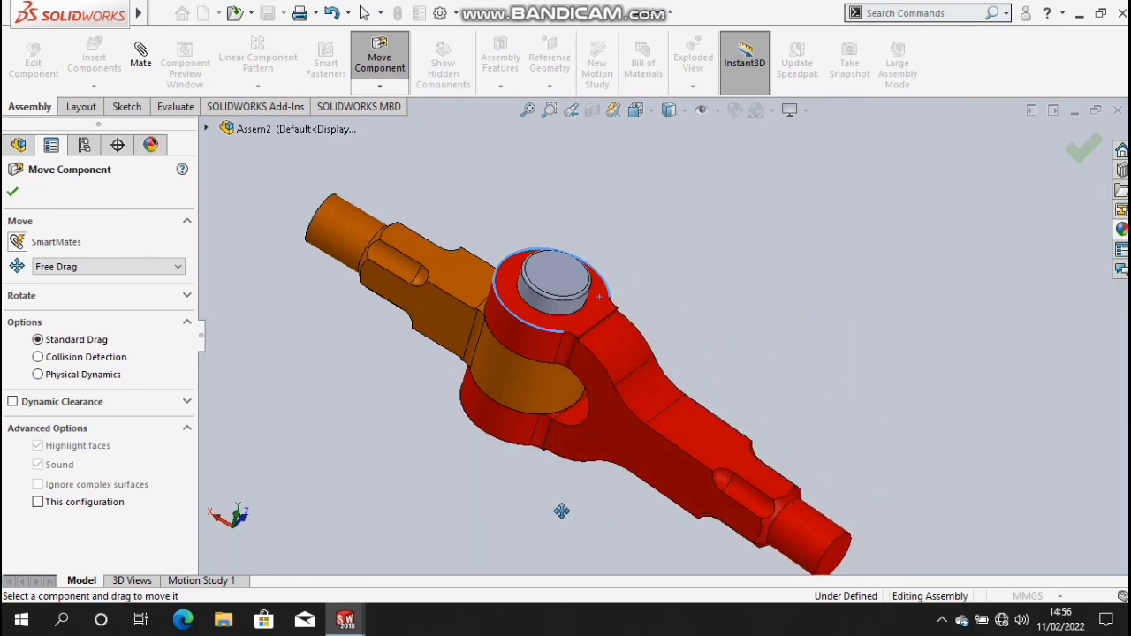
scroll(414, 416, up, 3)
scroll(414, 393, up, 2)
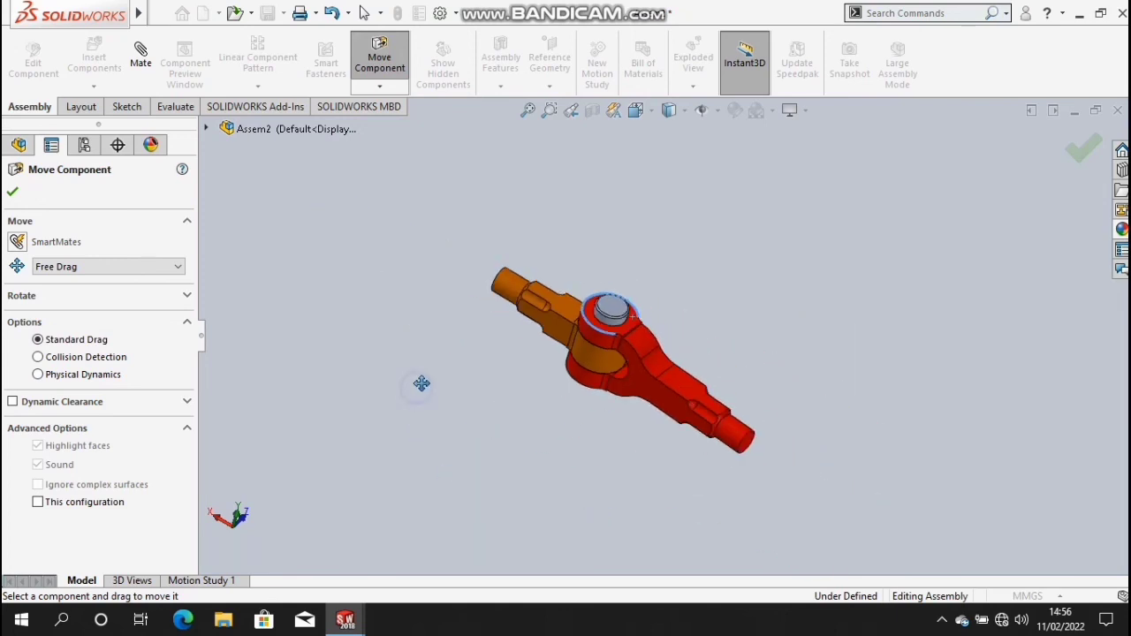
click(11, 190)
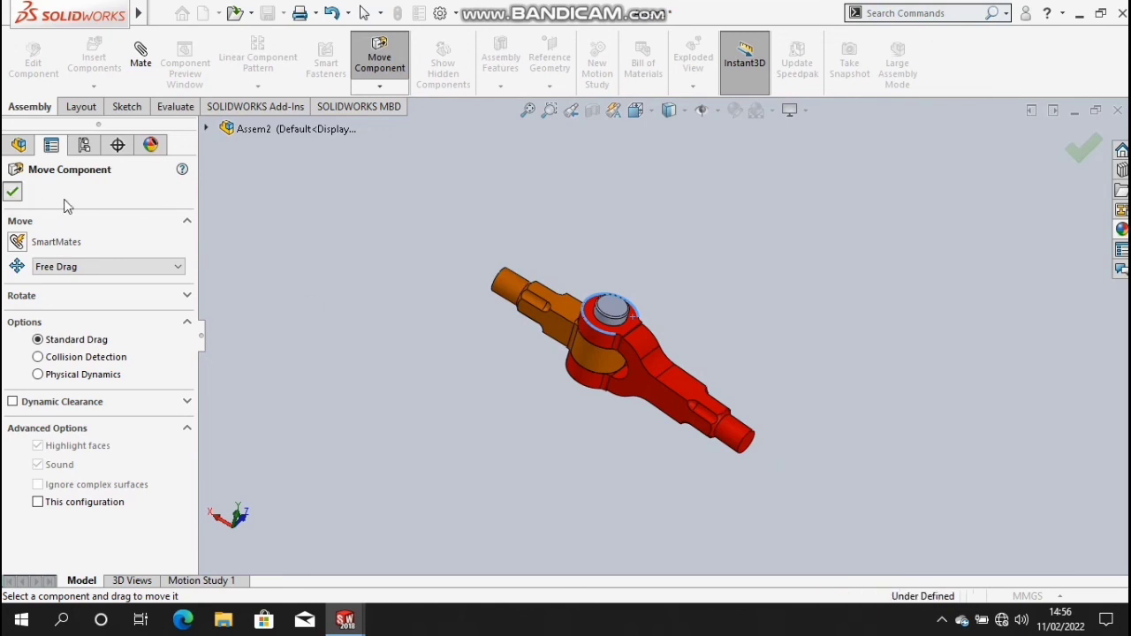
- Orbit and zoom the view to inspect the assembled knuckle joint from a new angle
click(275, 232)
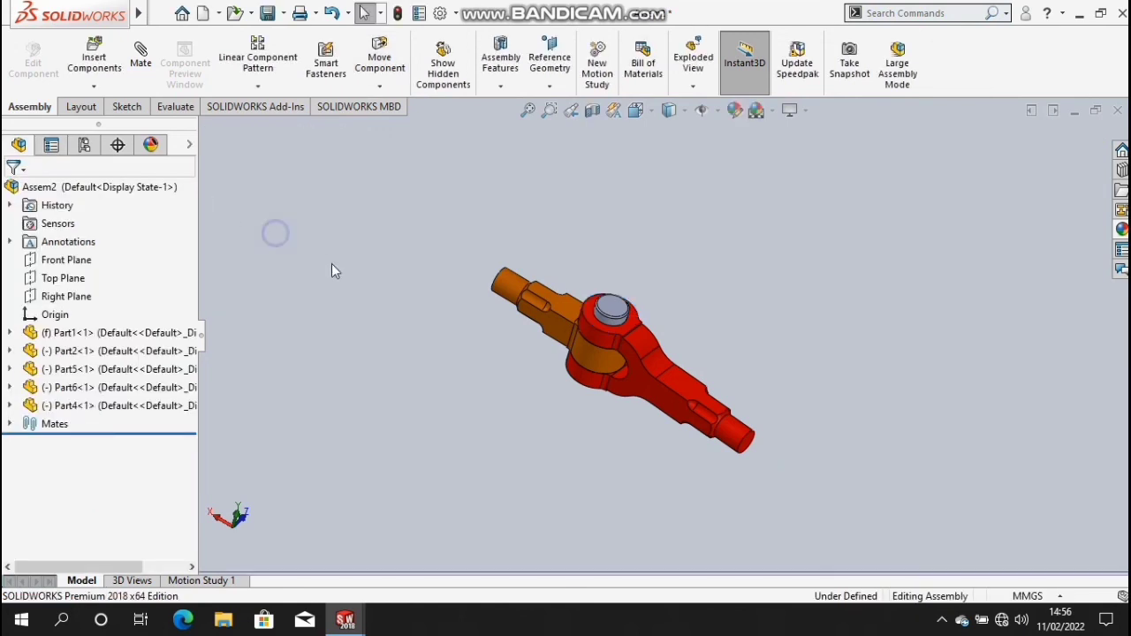
right_click(362, 274)
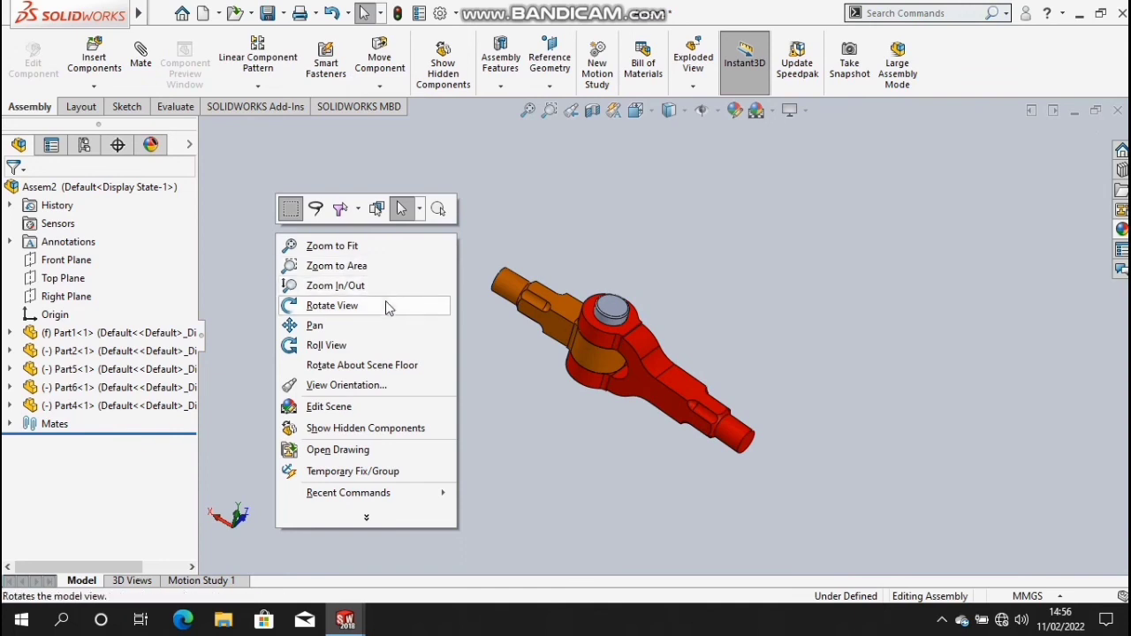
click(385, 303)
mouse_move(500, 356)
mouse_down()
mouse_move(440, 282)
mouse_move(316, 338)
mouse_move(323, 362)
mouse_up()
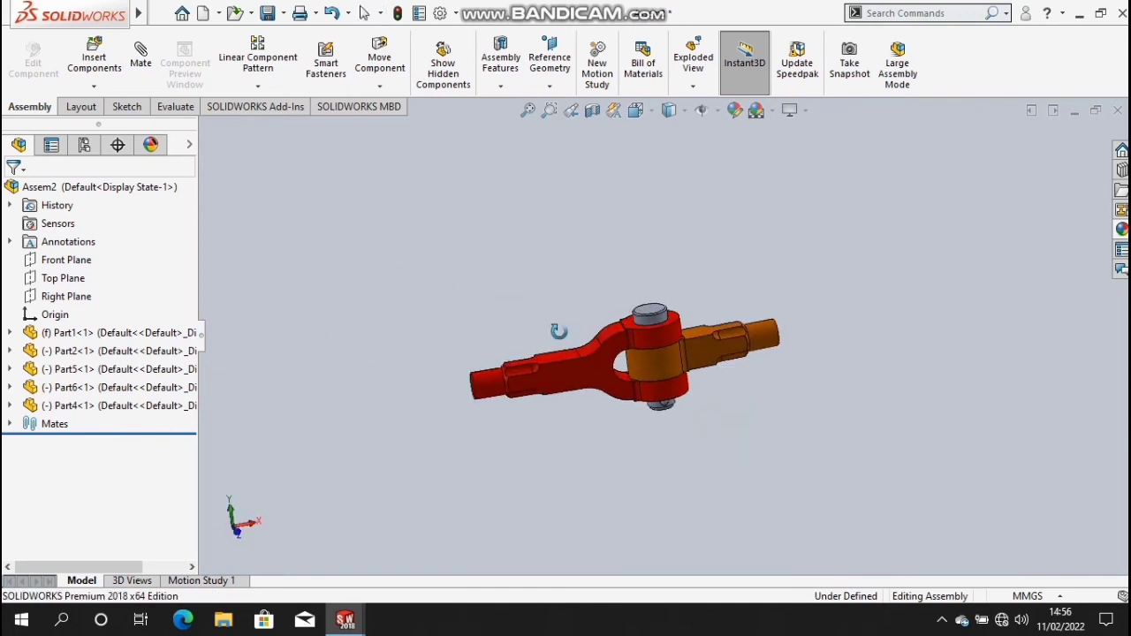
scroll(613, 281, down, 2)
scroll(871, 447, down, 2)
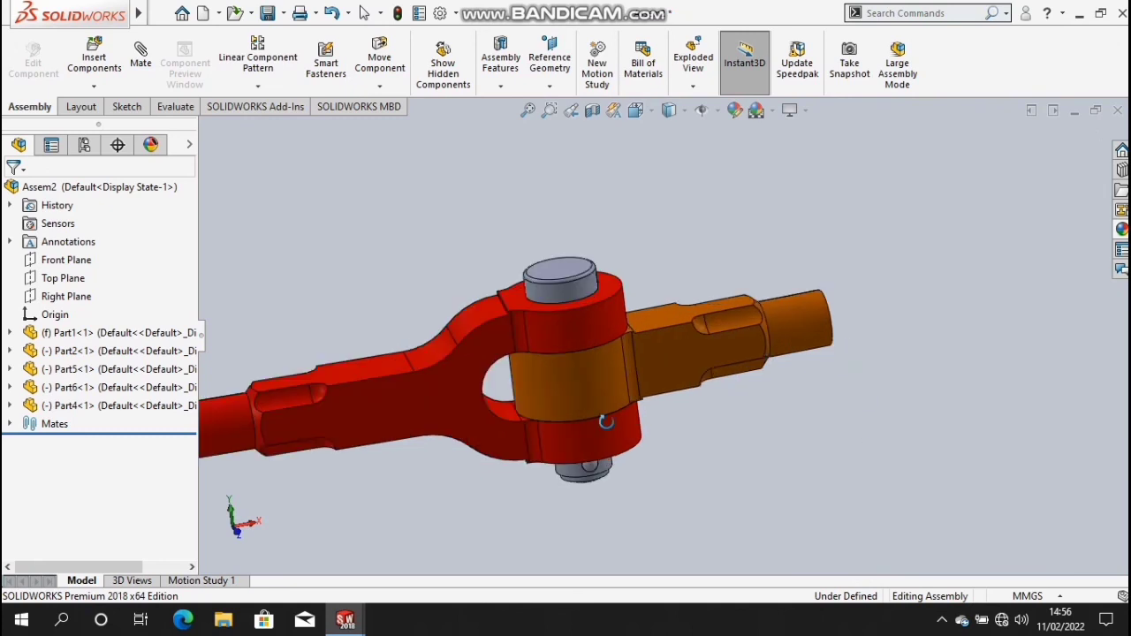
- Drag the red fork's top face to swing it about the pin until its arm angles down-left
click(393, 82)
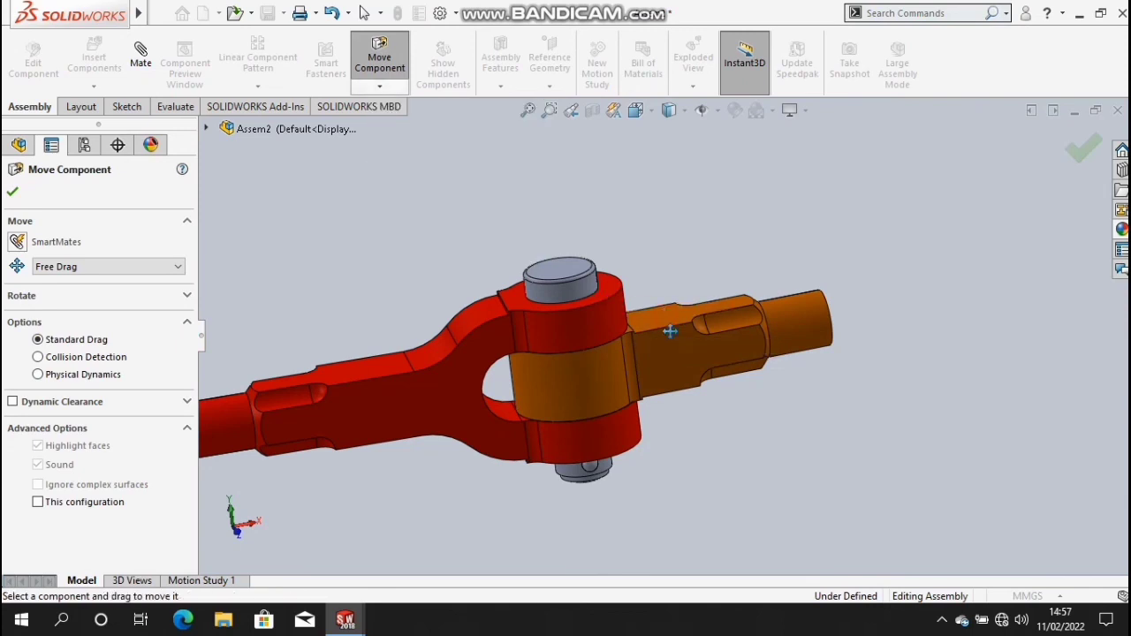
drag(668, 356, 648, 348)
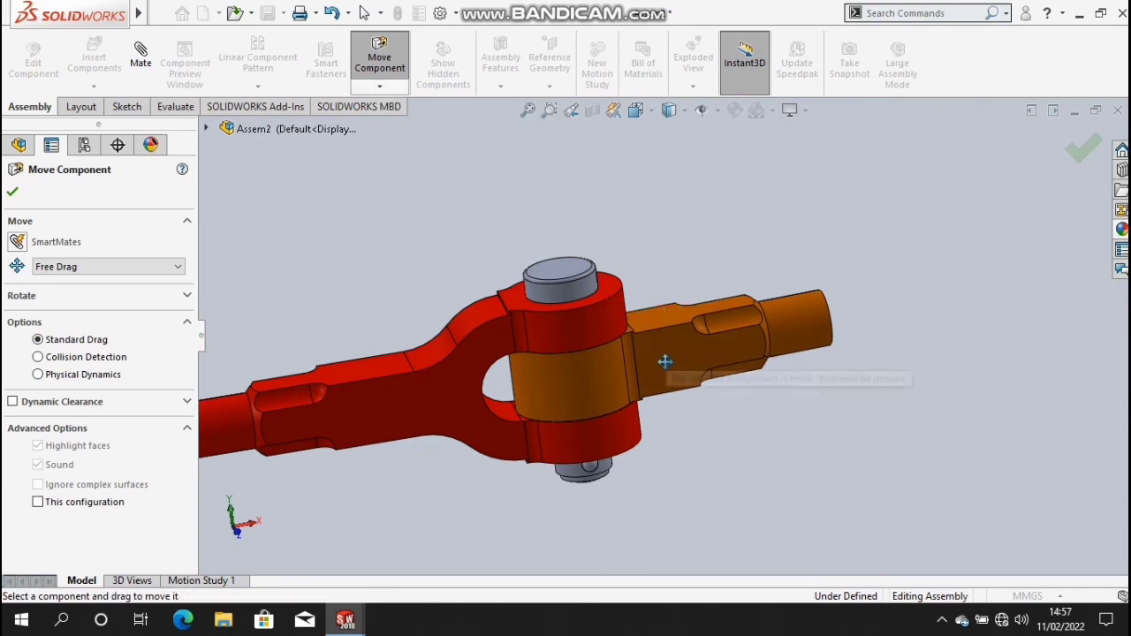
click(607, 283)
mouse_move(607, 284)
mouse_down()
mouse_move(640, 247)
mouse_move(692, 273)
mouse_move(719, 312)
mouse_move(745, 250)
mouse_move(758, 109)
mouse_move(793, 205)
mouse_up()
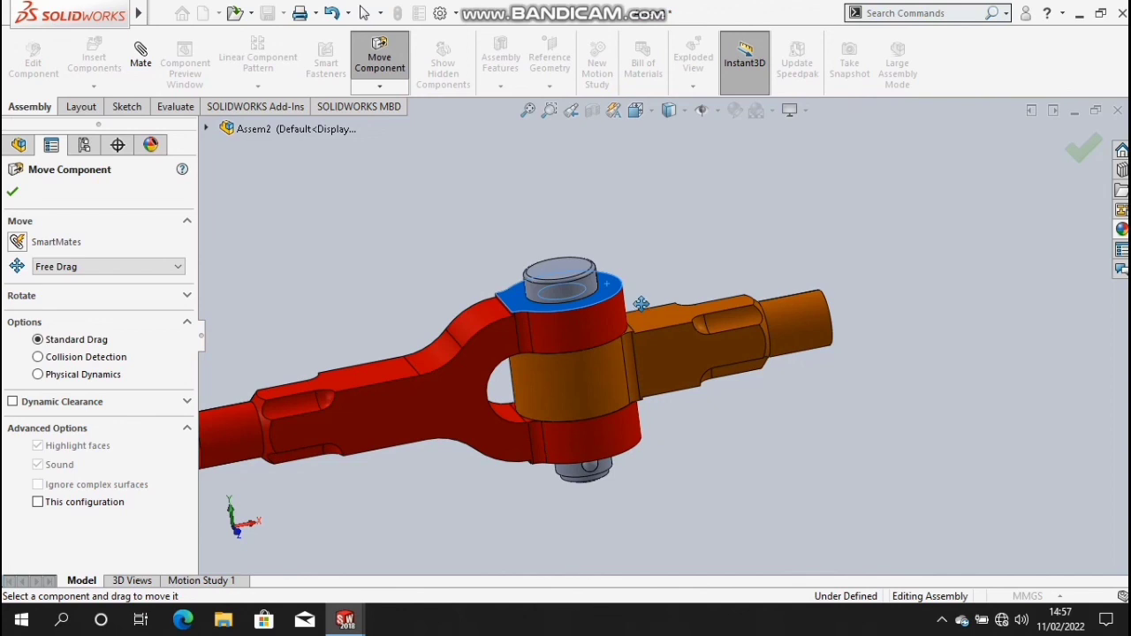
drag(660, 343, 632, 331)
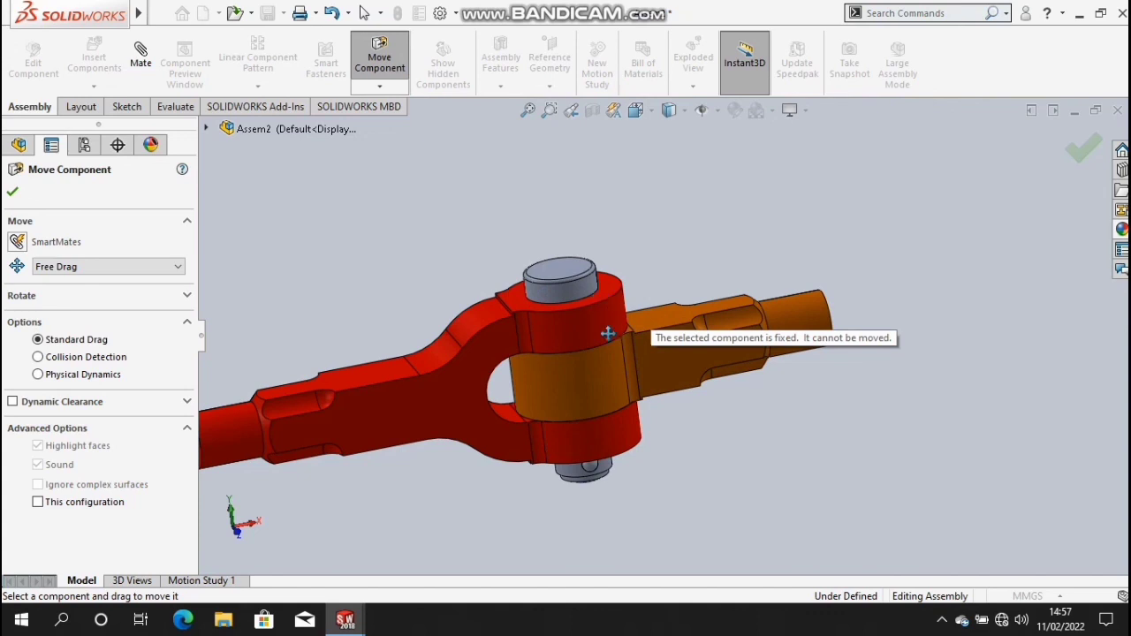
scroll(636, 275, up, 3)
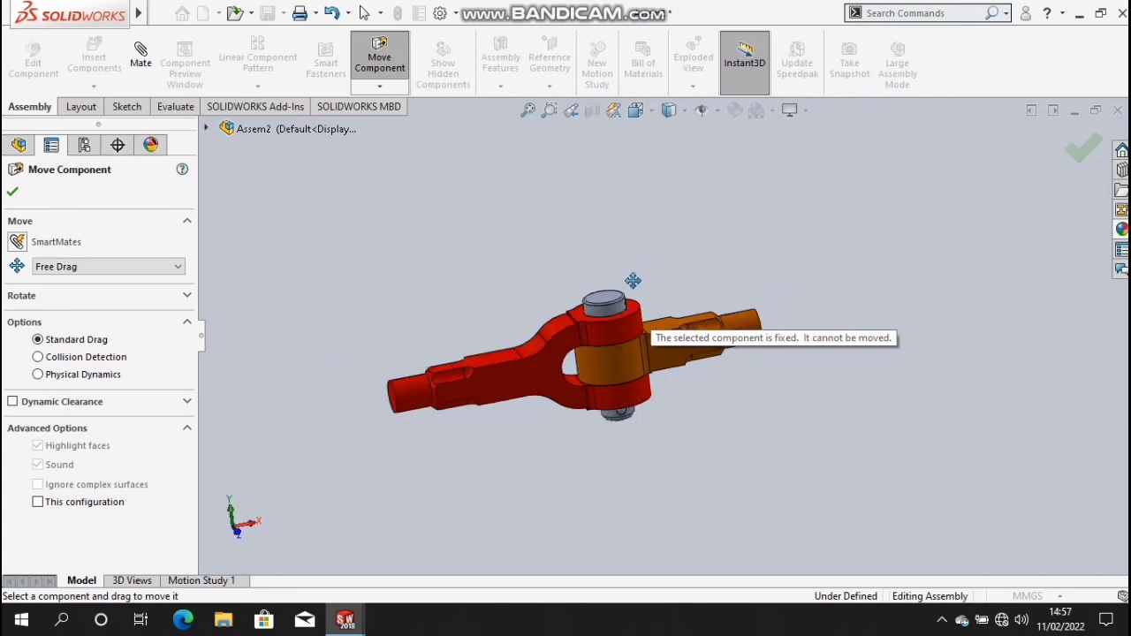
mouse_move(630, 267)
middle_down()
mouse_move(627, 245)
mouse_move(652, 312)
middle_up()
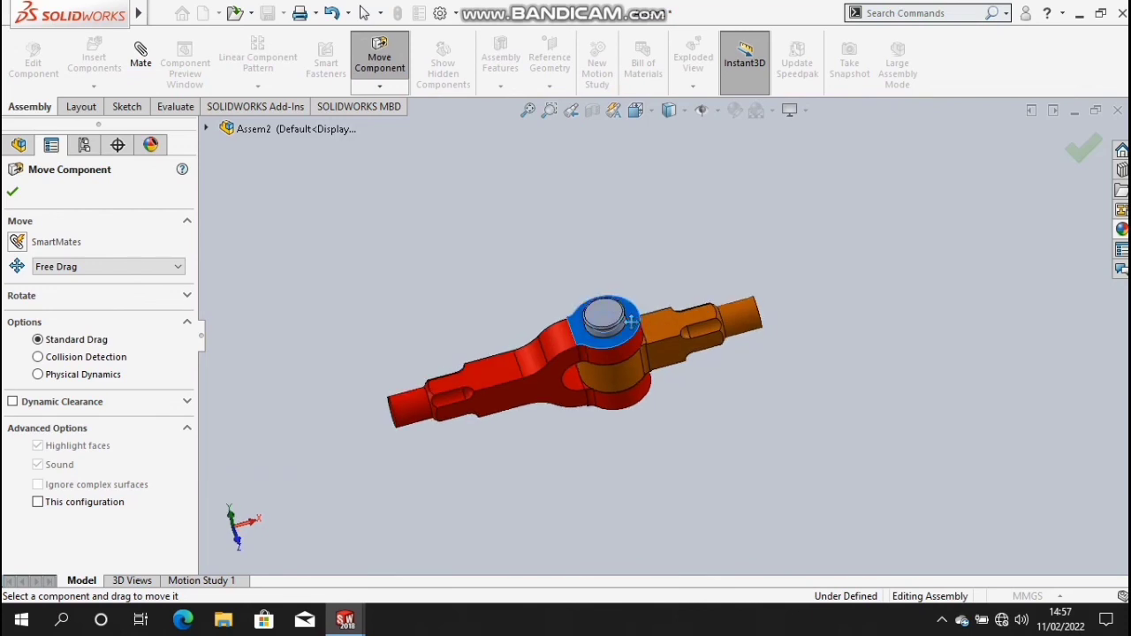
drag(638, 311, 645, 301)
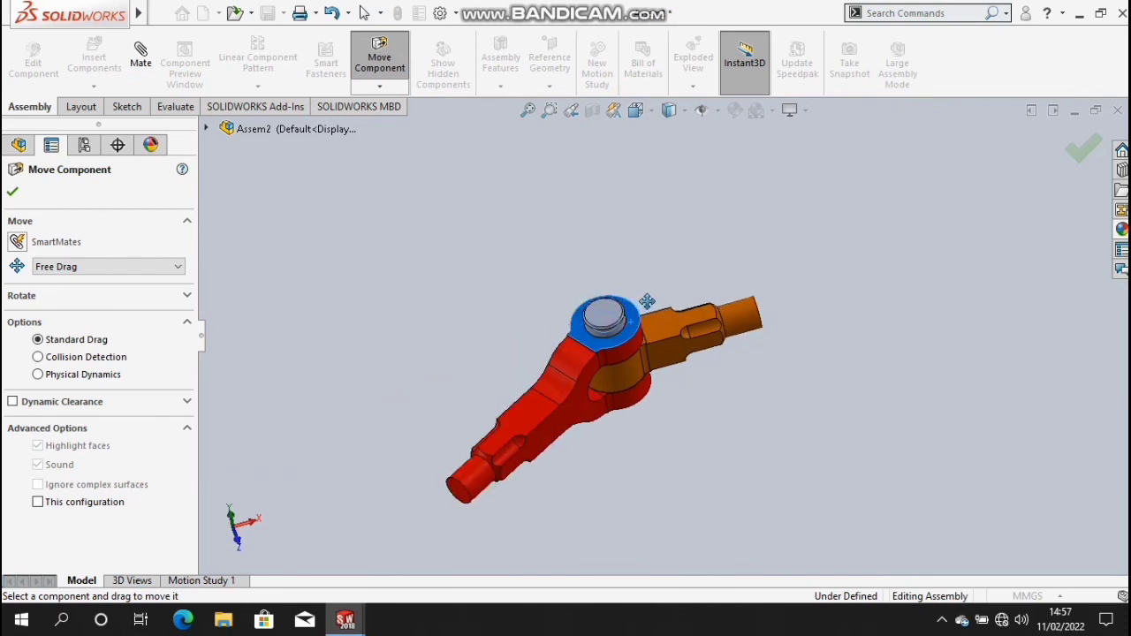
click(15, 192)
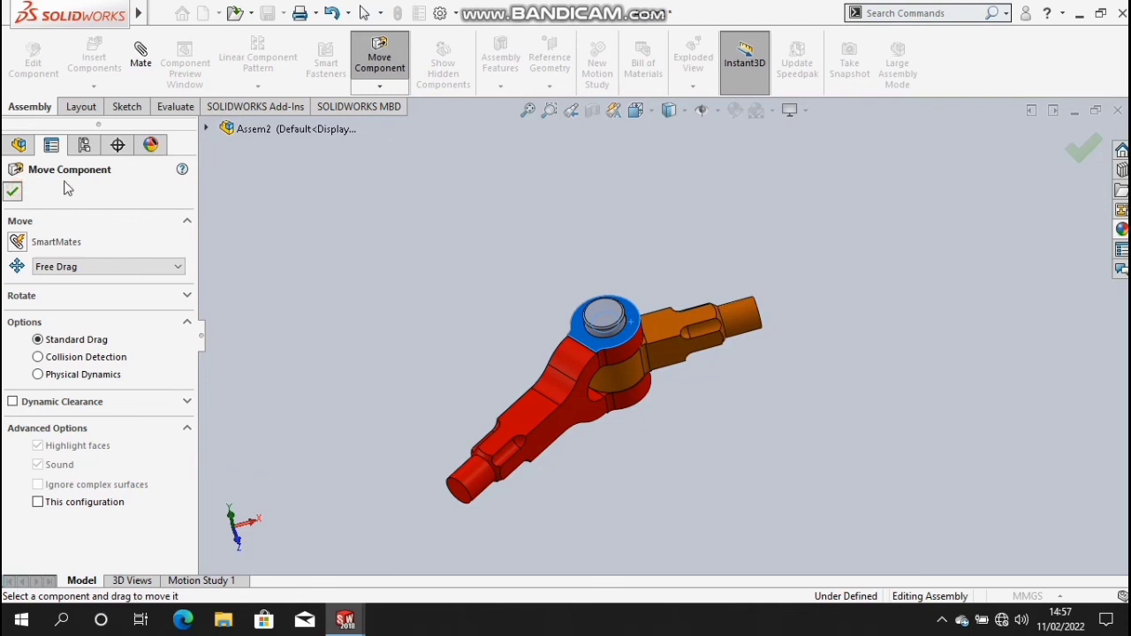
right_click(328, 214)
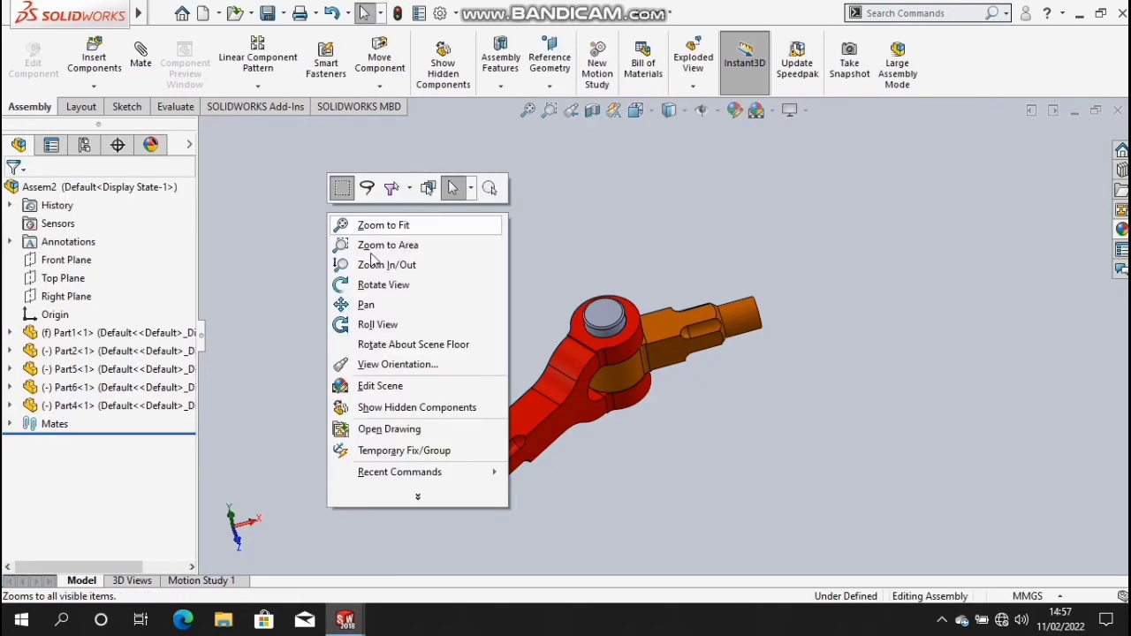
click(405, 284)
mouse_move(492, 260)
mouse_down()
mouse_move(419, 227)
mouse_move(460, 256)
mouse_move(463, 241)
mouse_up()
mouse_move(446, 209)
middle_down()
mouse_move(442, 197)
mouse_move(725, 324)
mouse_move(719, 314)
mouse_move(351, 305)
mouse_move(366, 308)
middle_up()
middle_drag(428, 330, 634, 508)
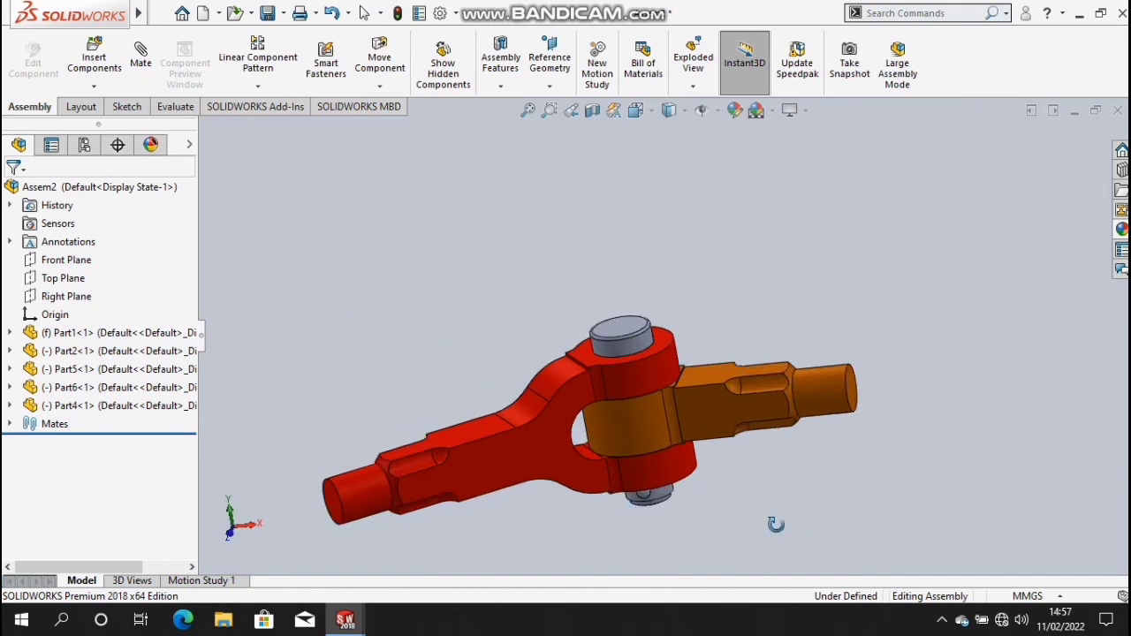
mouse_move(776, 525)
middle_down()
mouse_move(766, 508)
mouse_move(577, 429)
middle_up()
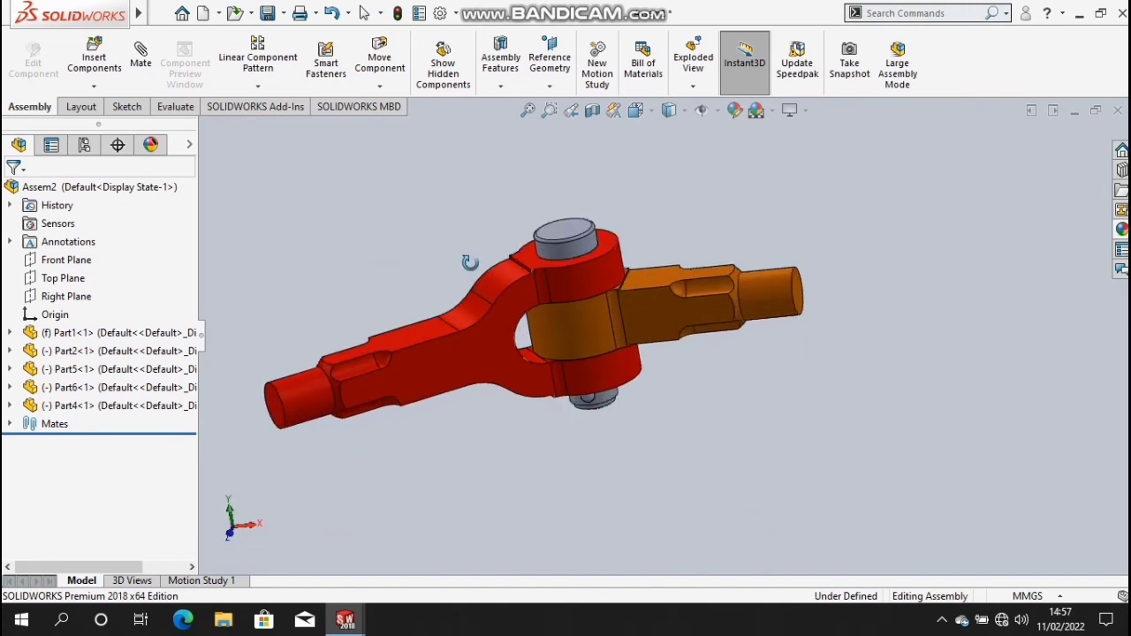
scroll(457, 234, down, 1)
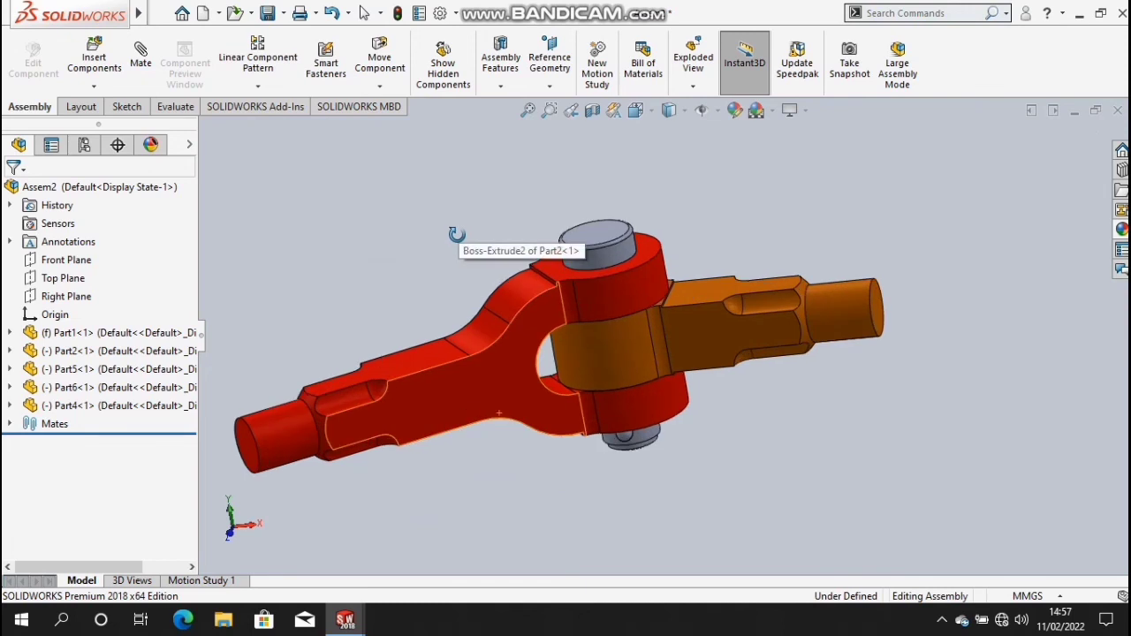
scroll(454, 234, down, 1)
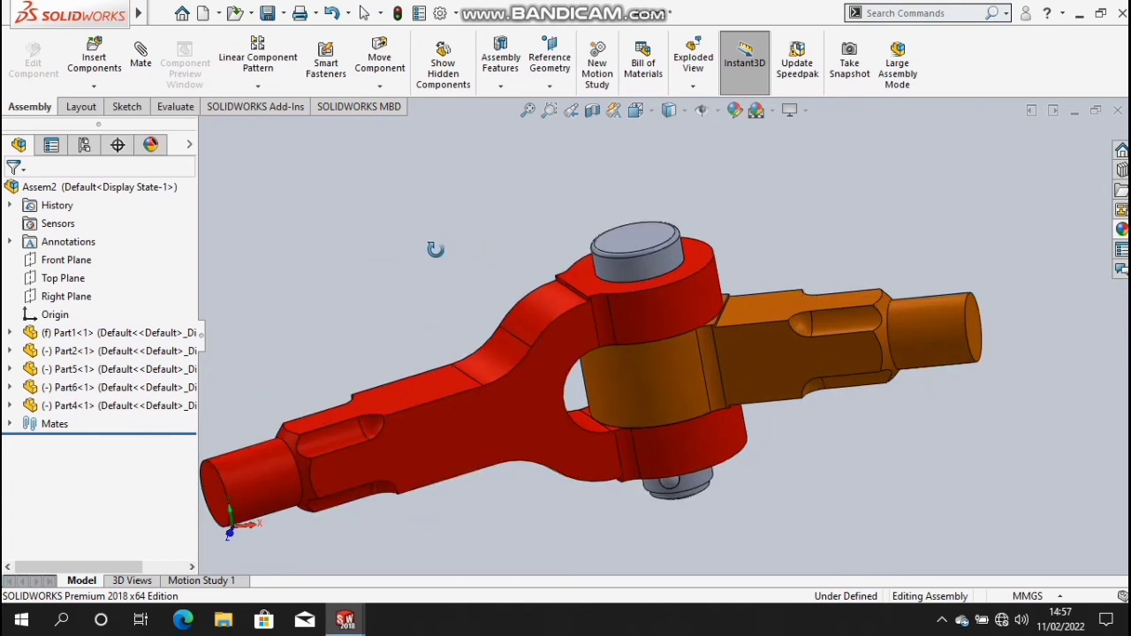
mouse_move(435, 249)
mouse_down()
mouse_move(462, 237)
mouse_move(568, 286)
mouse_move(452, 240)
mouse_up()
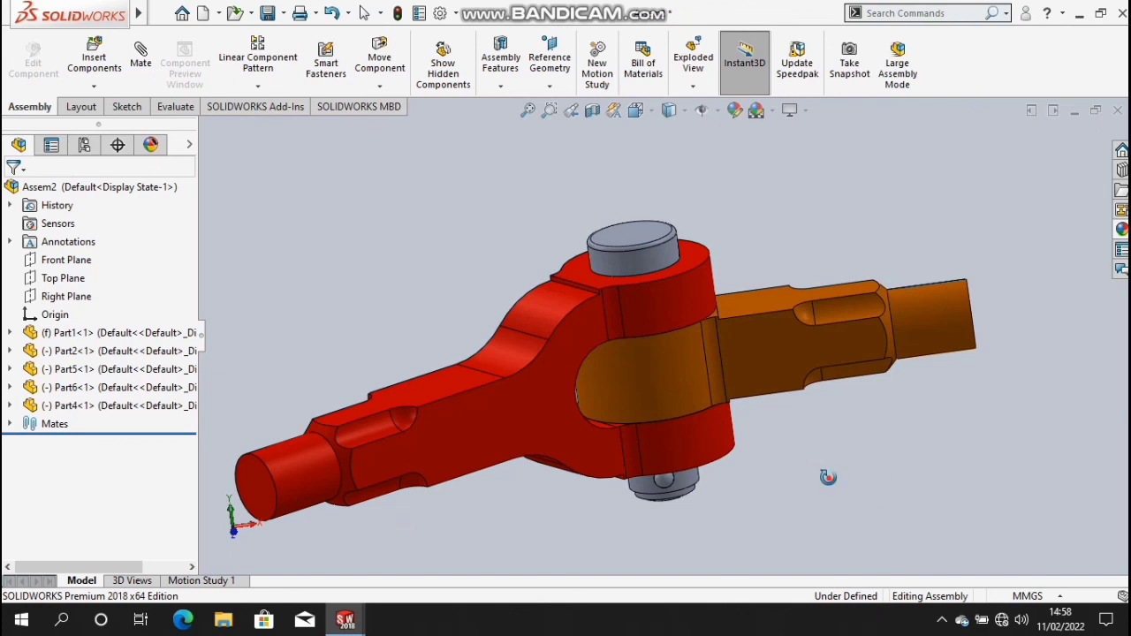
mouse_move(827, 469)
mouse_down()
mouse_move(679, 500)
mouse_move(814, 554)
mouse_move(823, 534)
mouse_move(807, 510)
mouse_up()
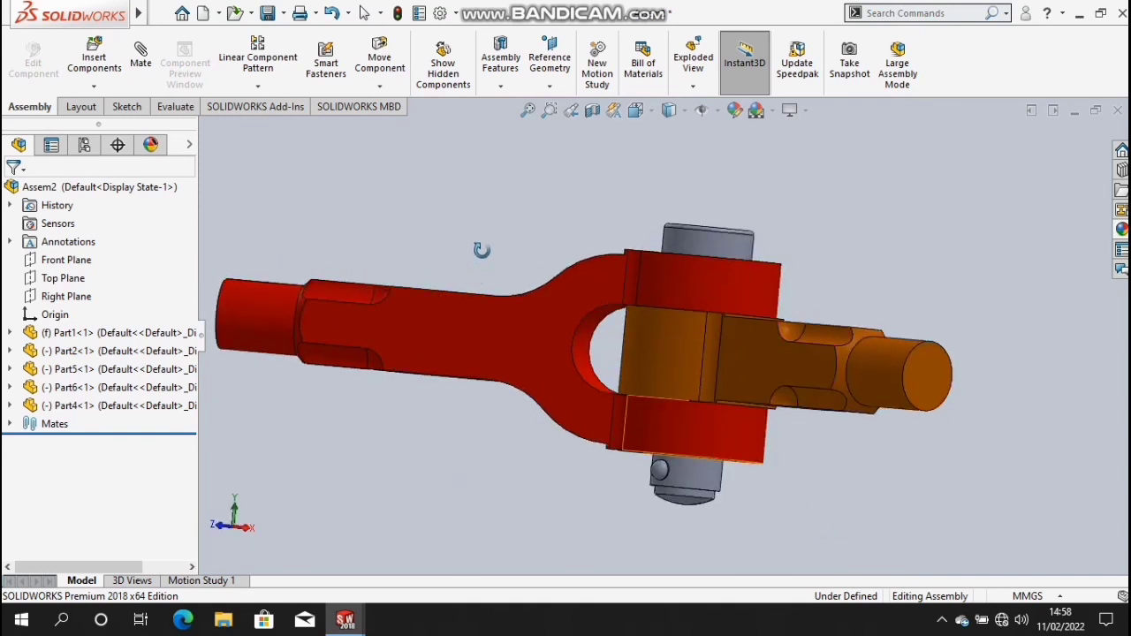
key(ctrl+7)
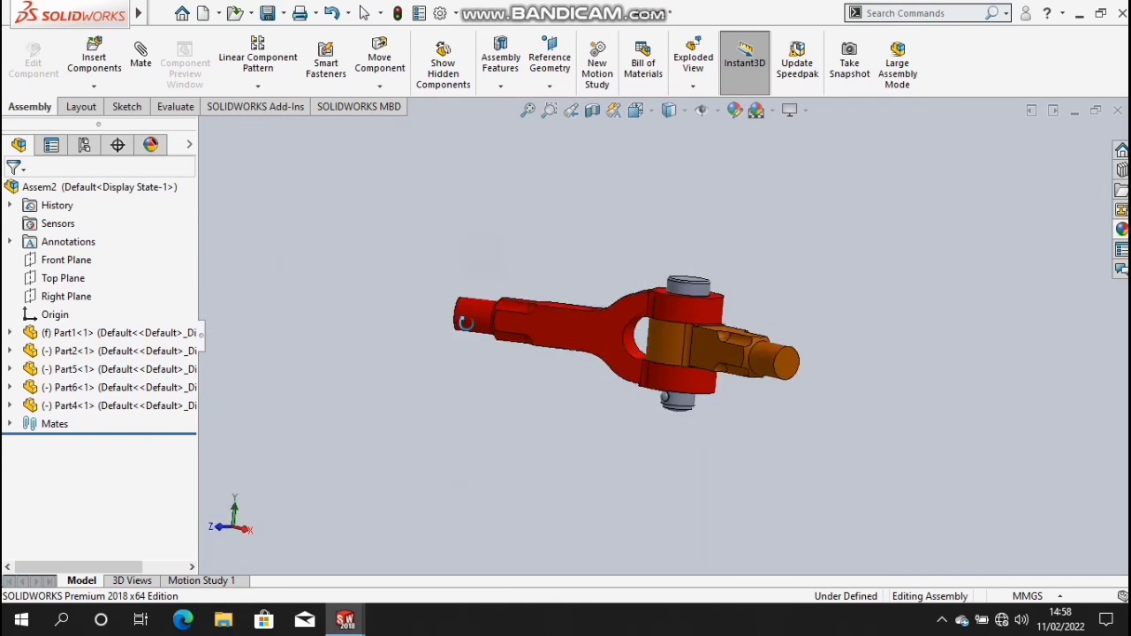
mouse_move(445, 356)
mouse_down()
mouse_move(439, 379)
mouse_move(482, 353)
mouse_move(478, 342)
mouse_up()
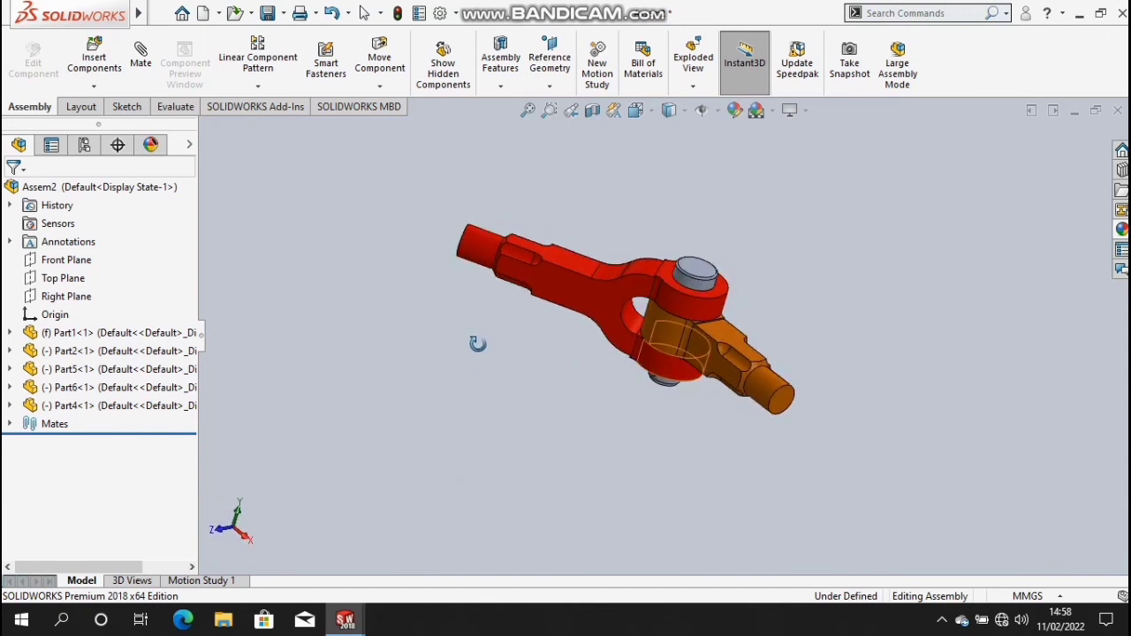
scroll(530, 371, down, 2)
scroll(950, 257, down, 1)
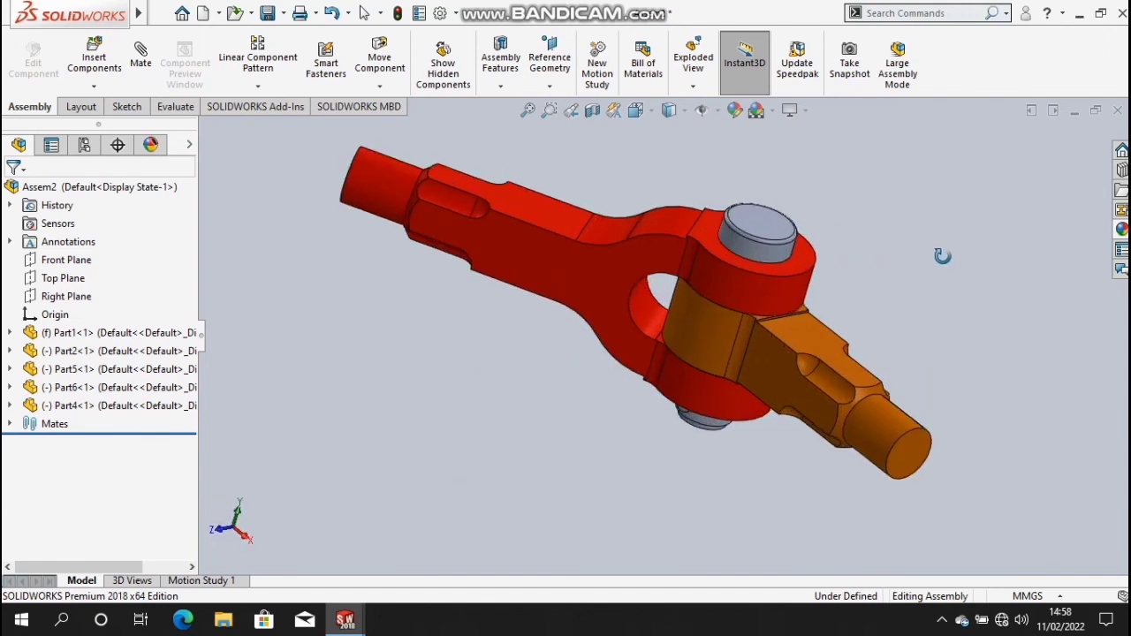
scroll(940, 255, down, 1)
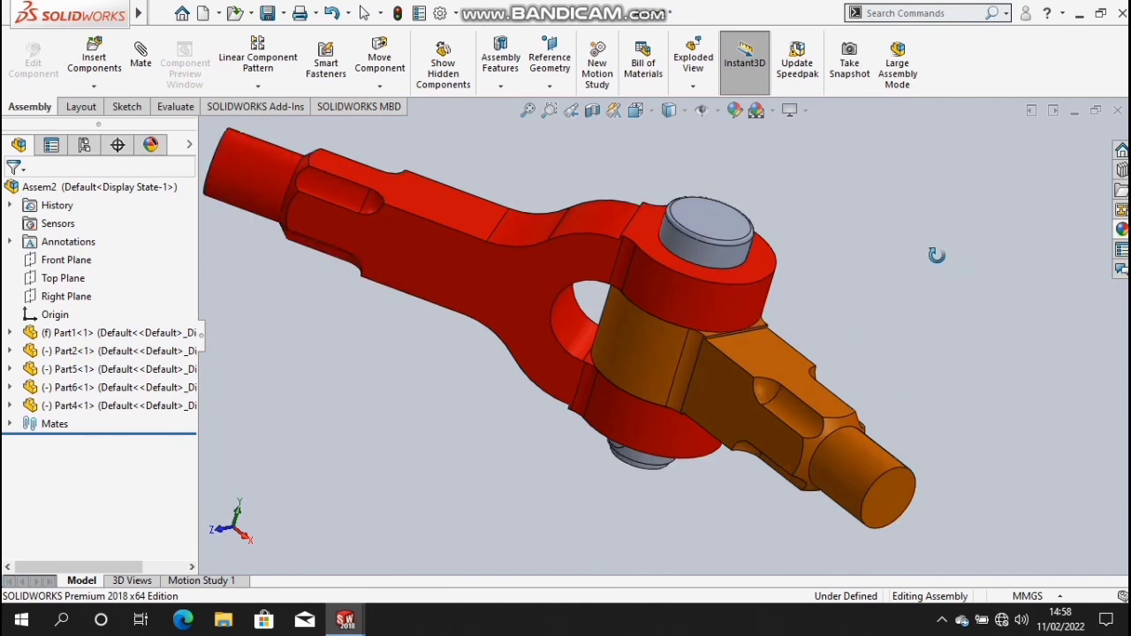
scroll(937, 255, up, 1)
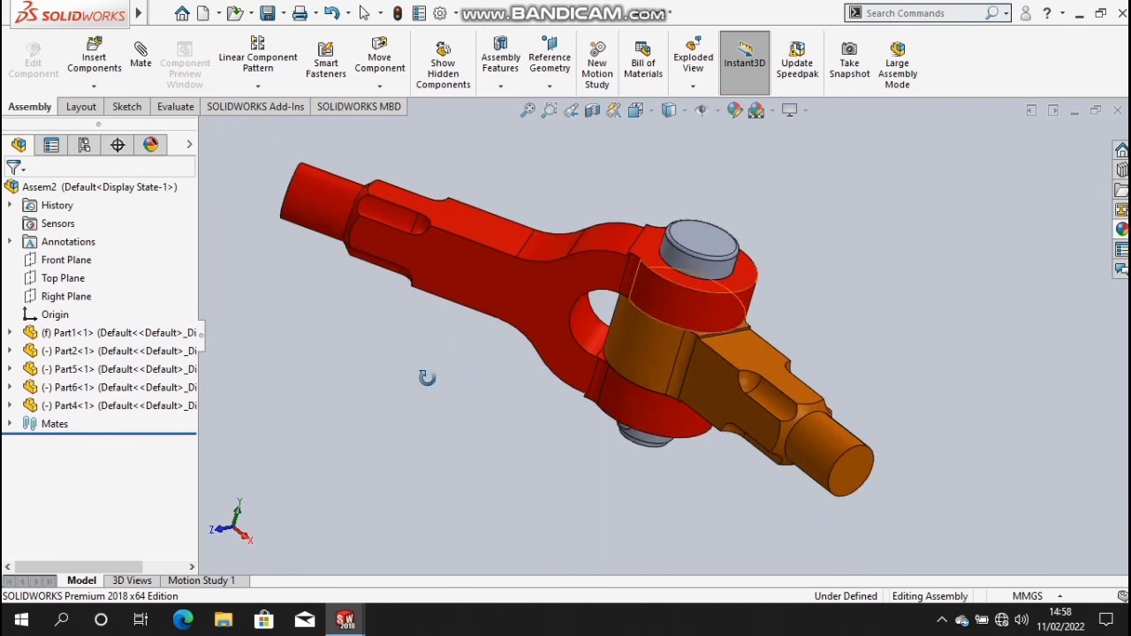